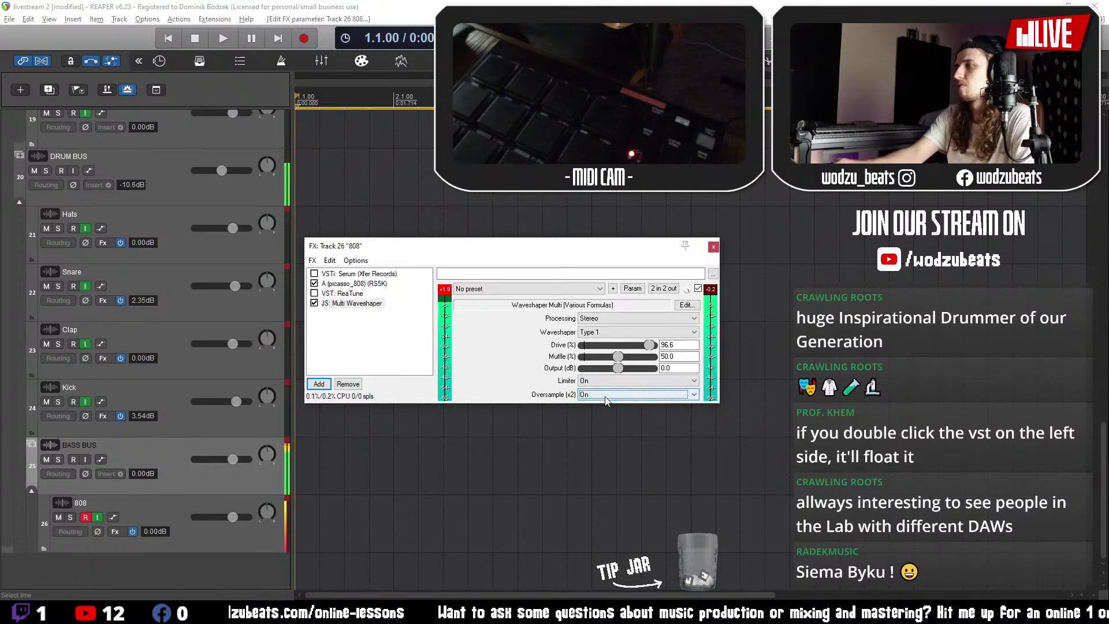
- Turn off oversampling in the 808 track's Multi Waveshaper and move the effect above ReaTune in the chain
click(602, 402)
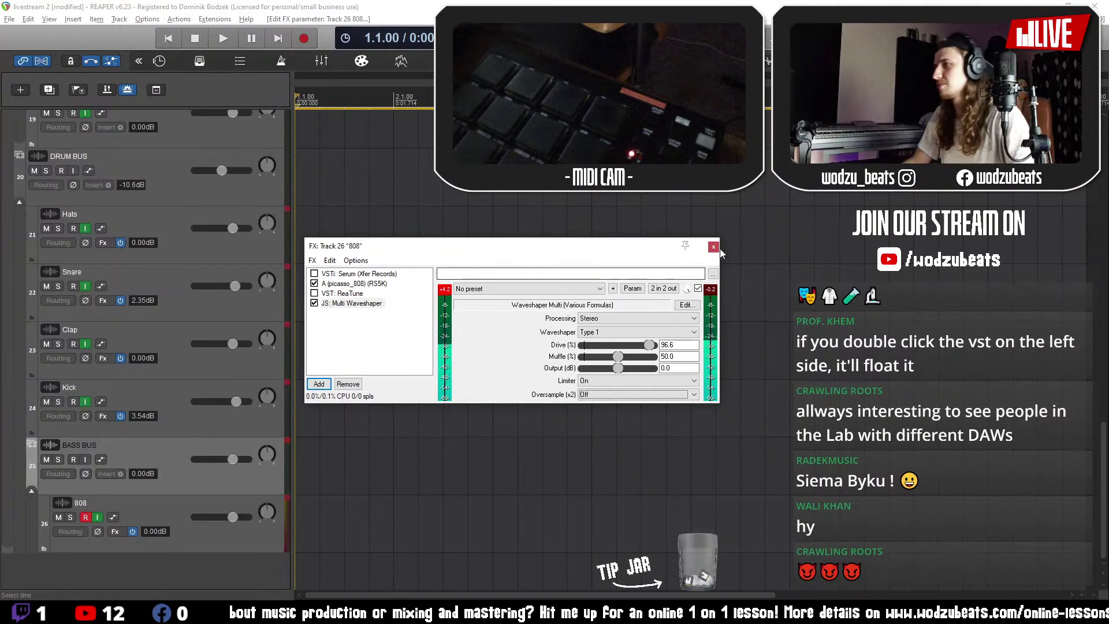
drag(376, 305, 350, 297)
- Remove ReaTune from the 808 track's effect chain and disarm the track for recording
click(343, 304)
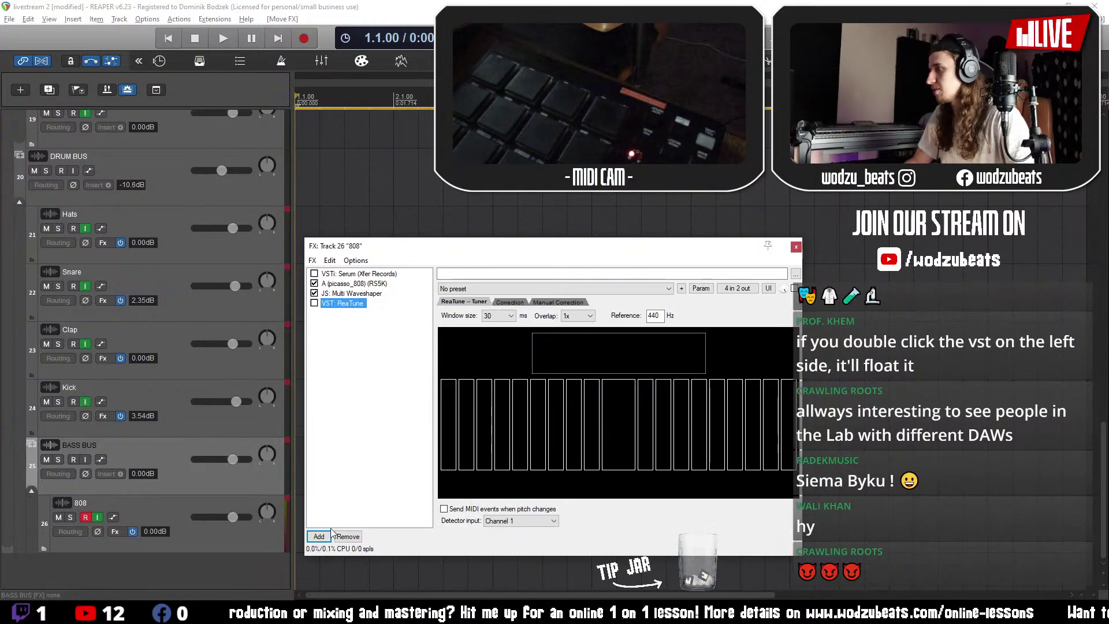
click(348, 536)
click(718, 249)
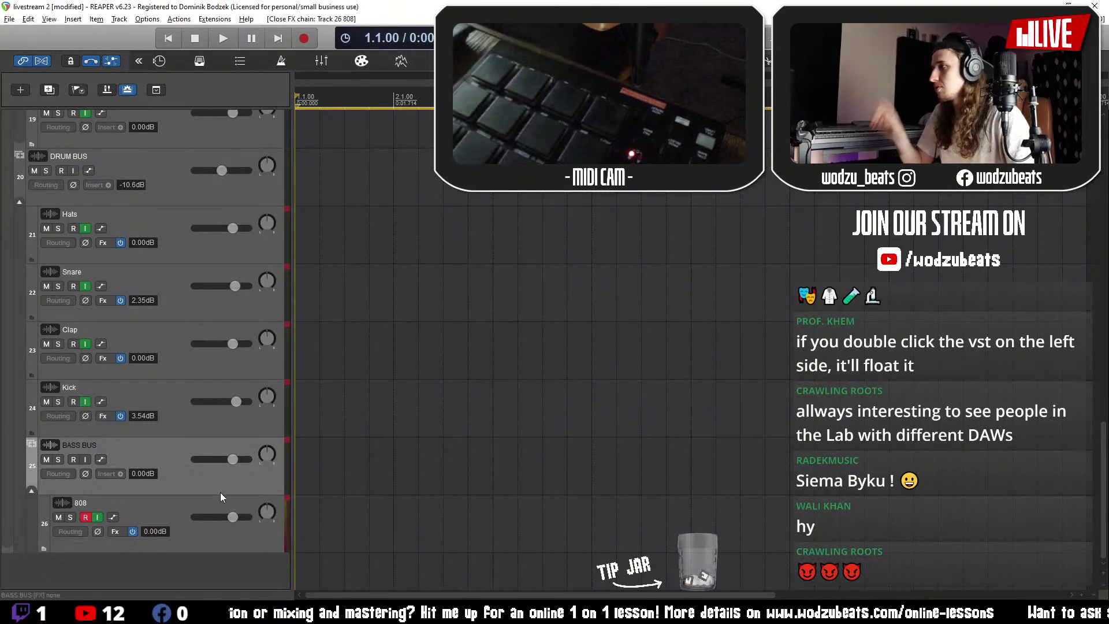
click(91, 517)
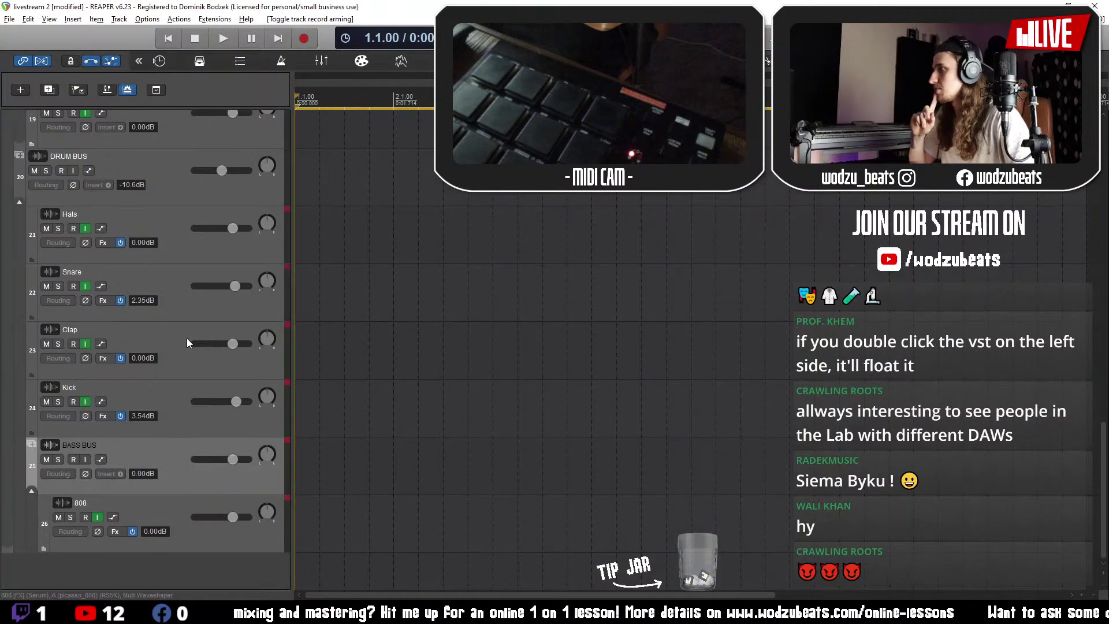
- Set the project tempo to 180 BPM and play an eight-bar time selection ending at bar 9 with the metronome on
click(172, 396)
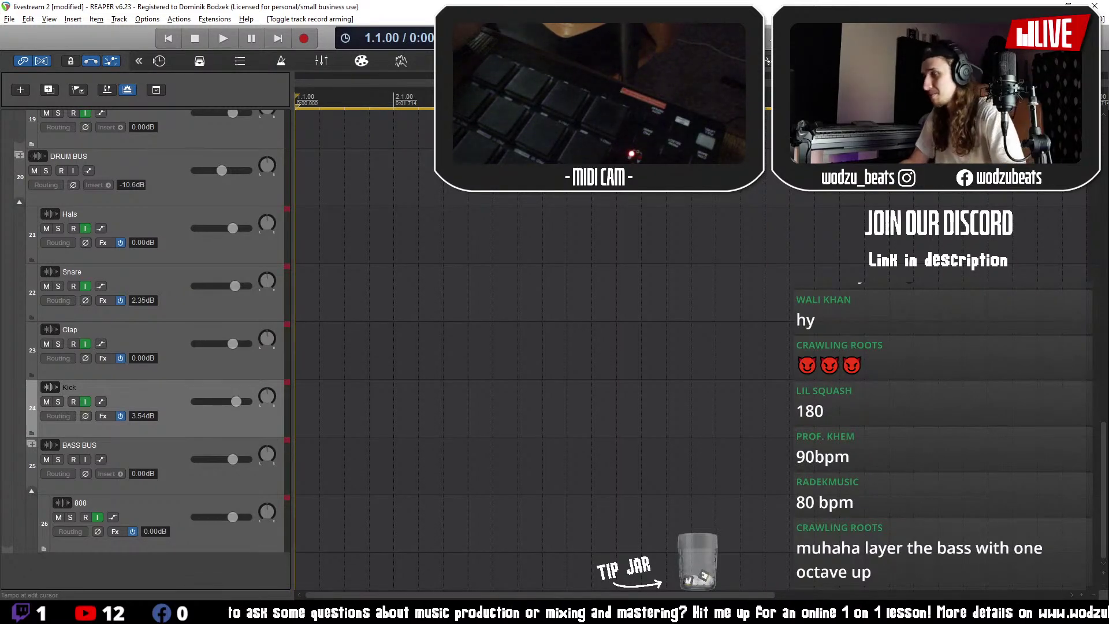
key(Return)
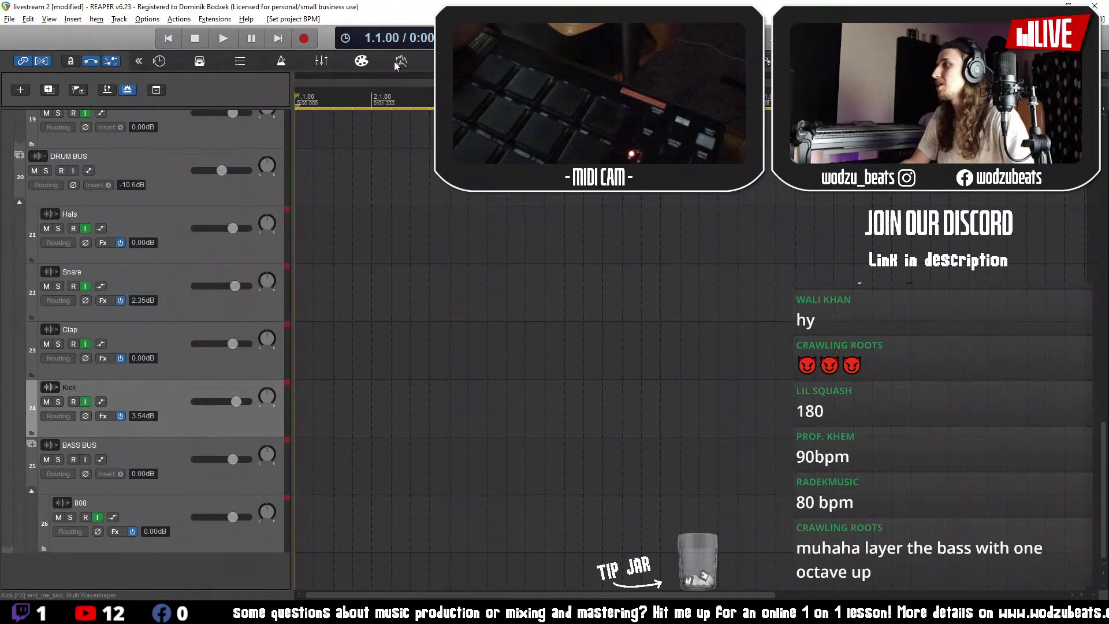
scroll(364, 347, down, 2)
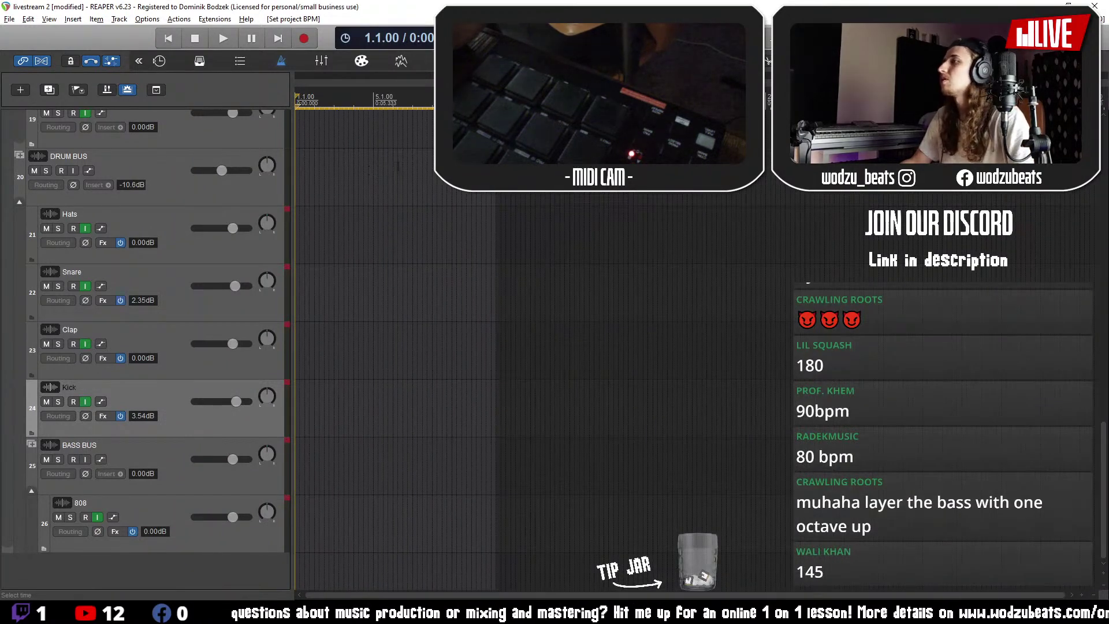
drag(695, 98, 606, 98)
key(space)
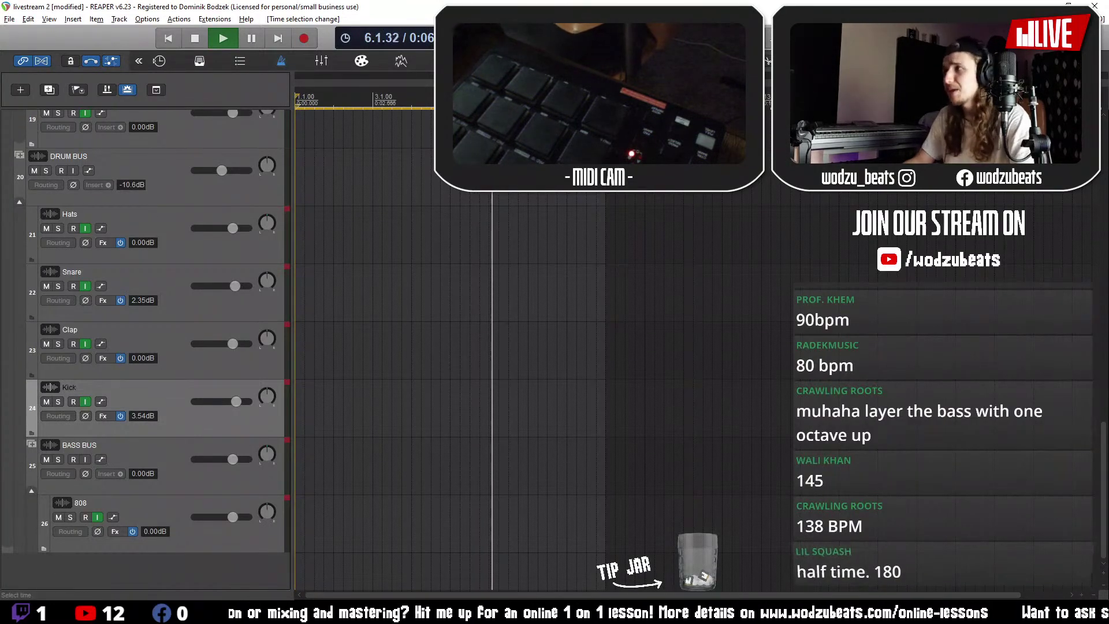
key(space)
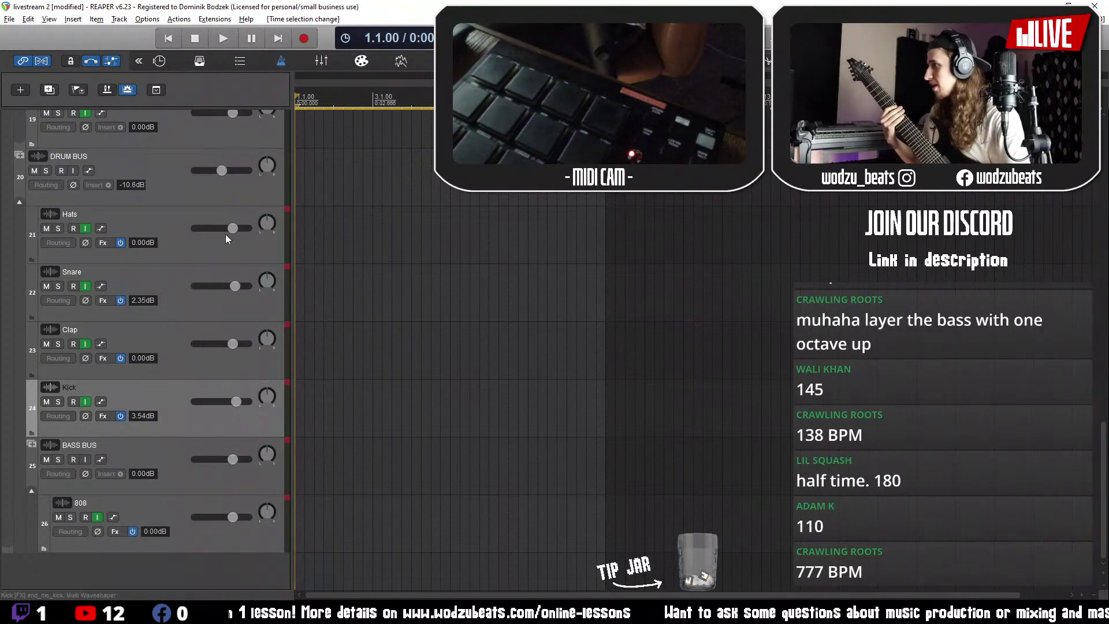
- Arm track 1 under the instrument bus for recording and open its Fortin Nameless Suite amp plugin
scroll(192, 266, up, 6)
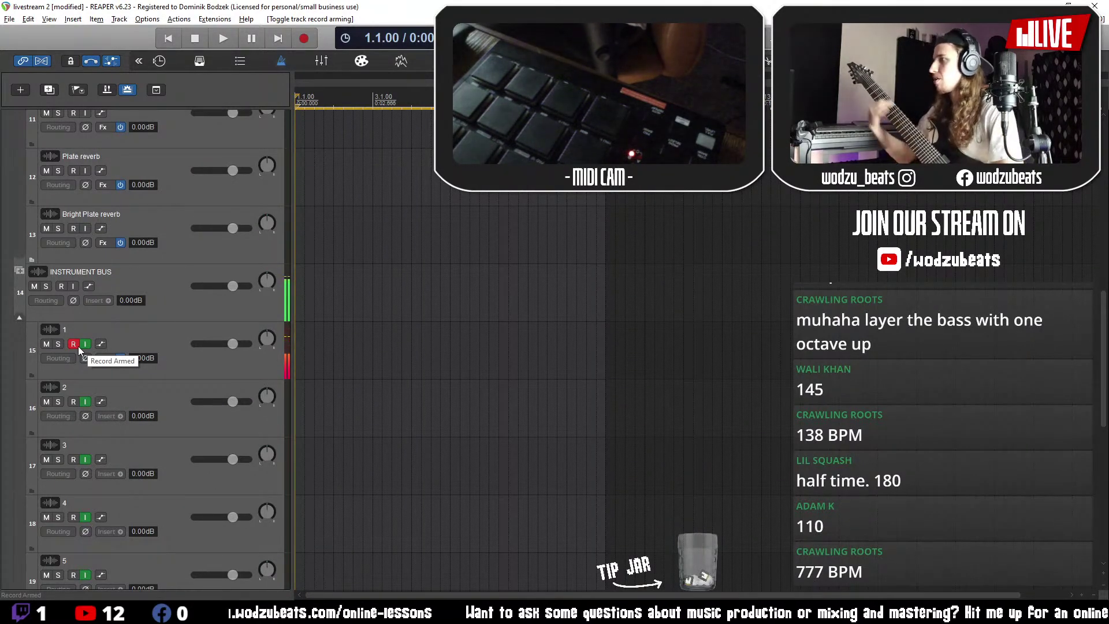
click(102, 358)
double_click(325, 8)
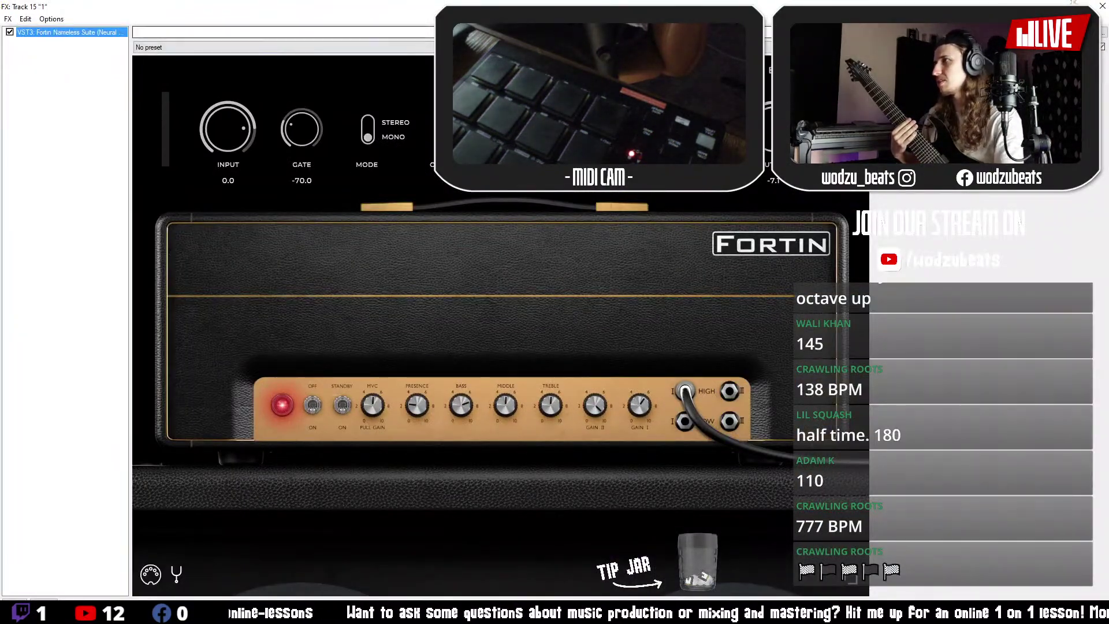
key(super+Down)
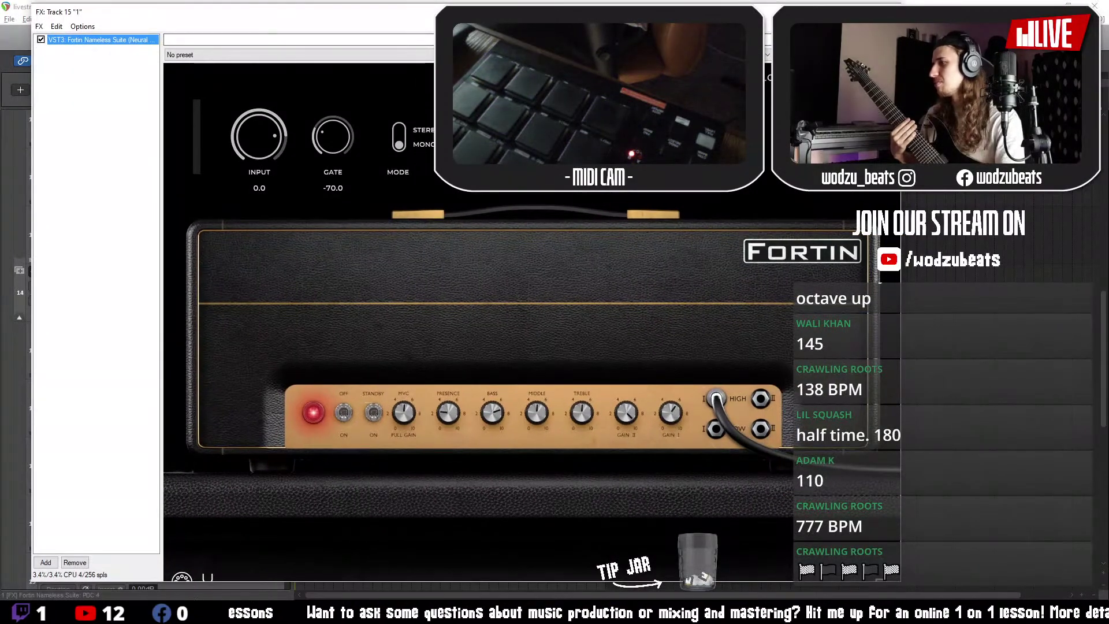
- Tune the guitar with the amp plugin's tuner, muting the output while tuning, and close the plugin
click(208, 578)
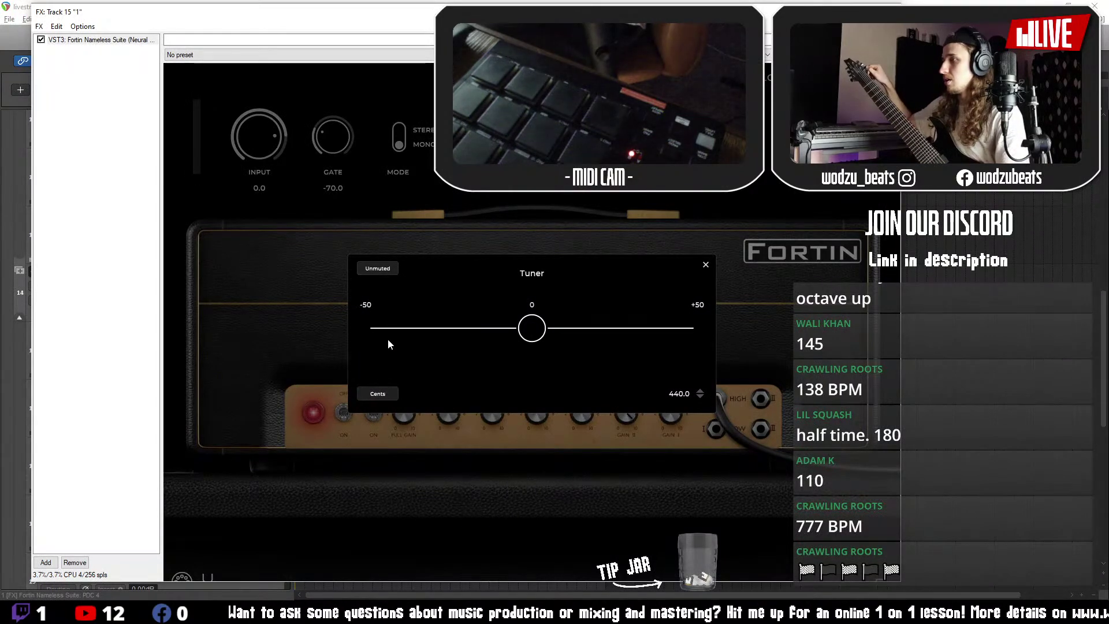
click(388, 268)
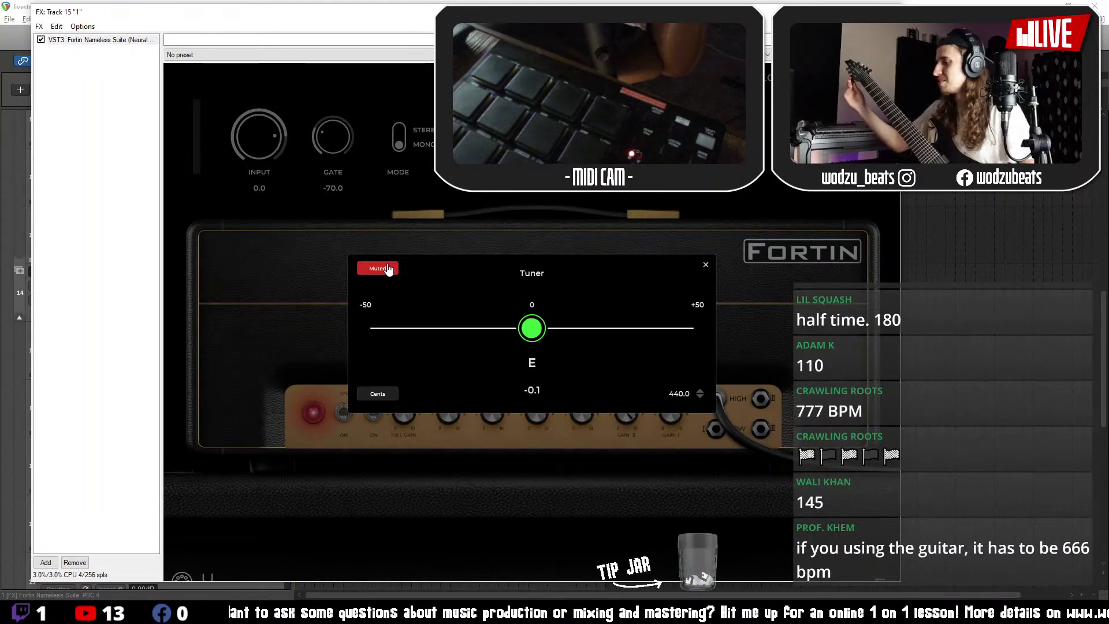
click(388, 269)
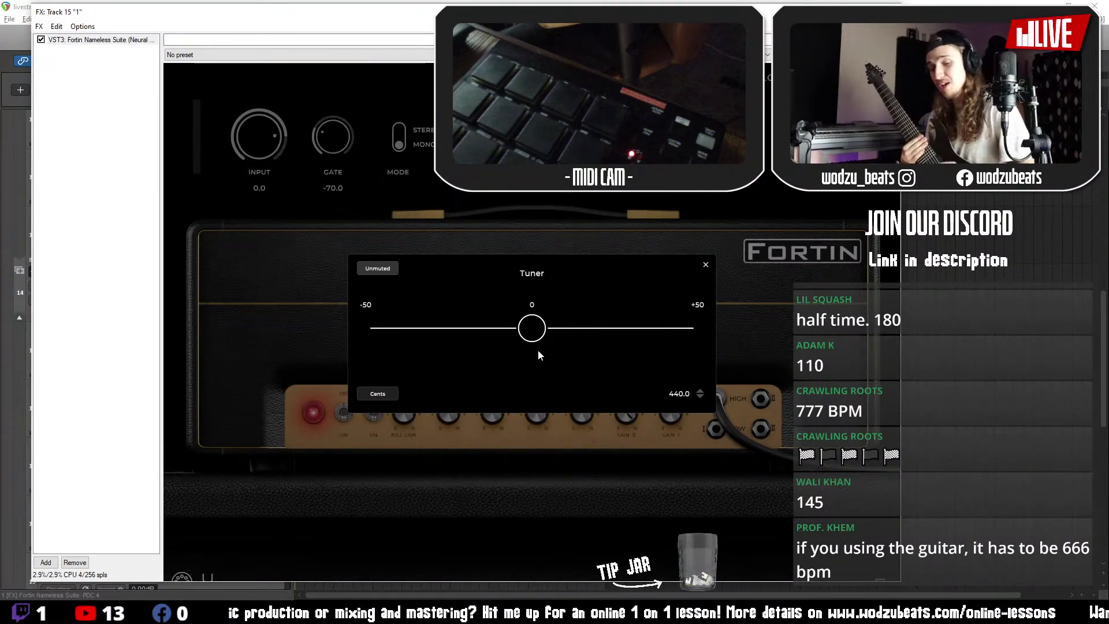
click(706, 264)
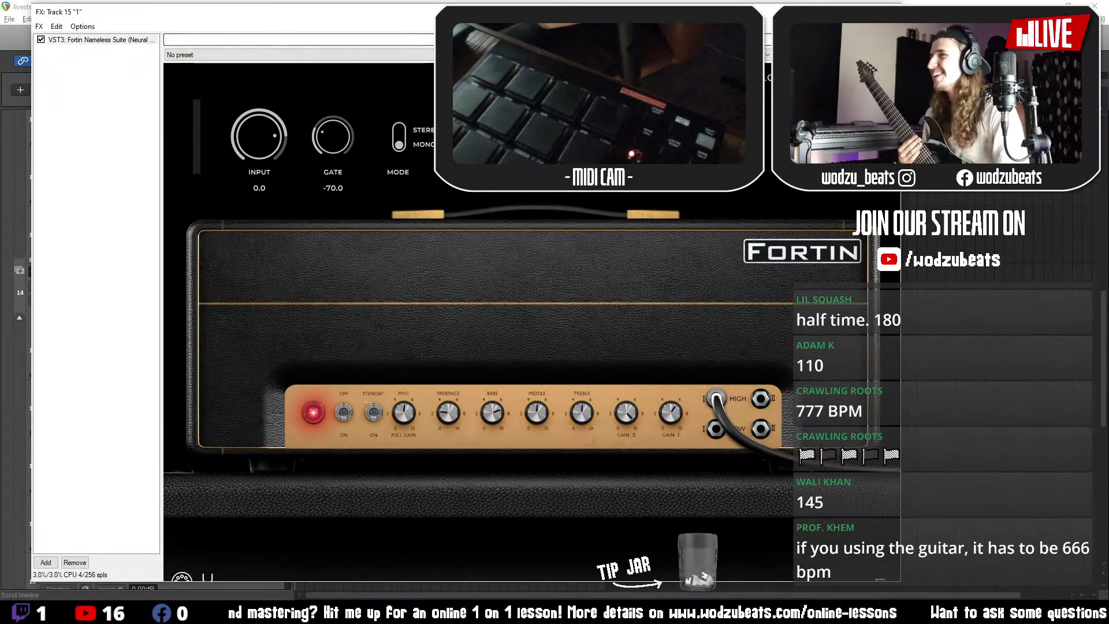
key(Escape)
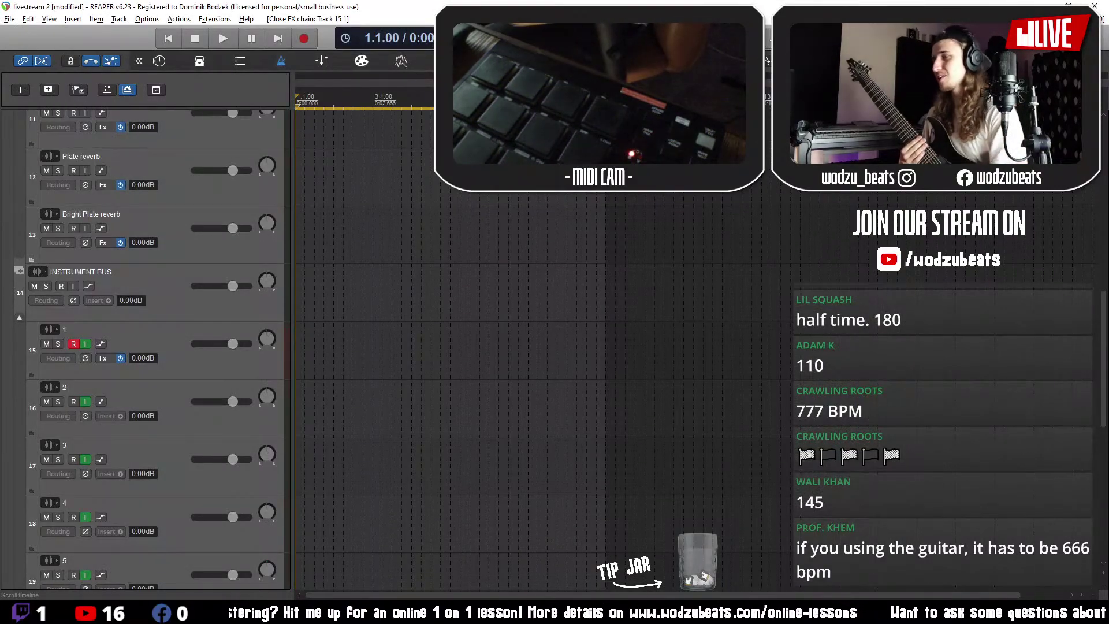
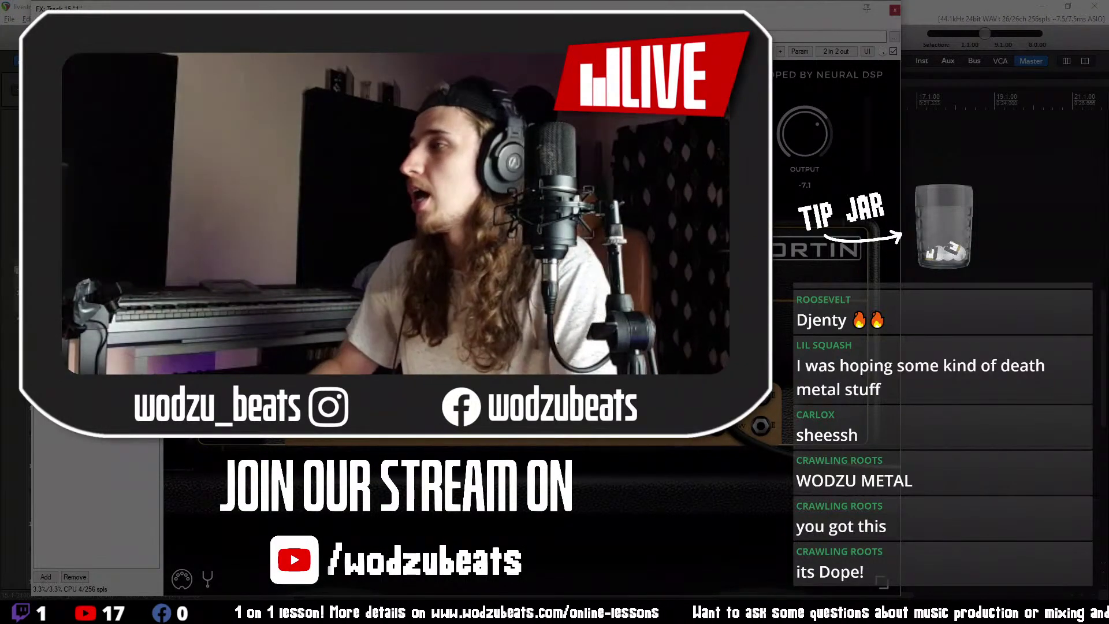
- Add another effect to track 1's effect chain and close the chain
click(46, 578)
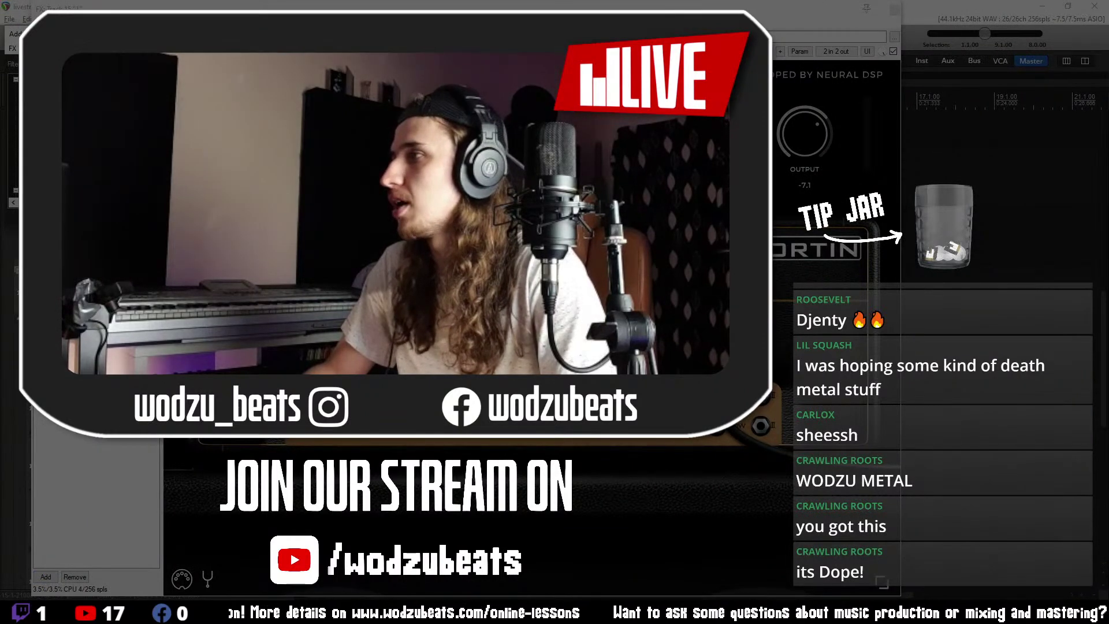
click(46, 577)
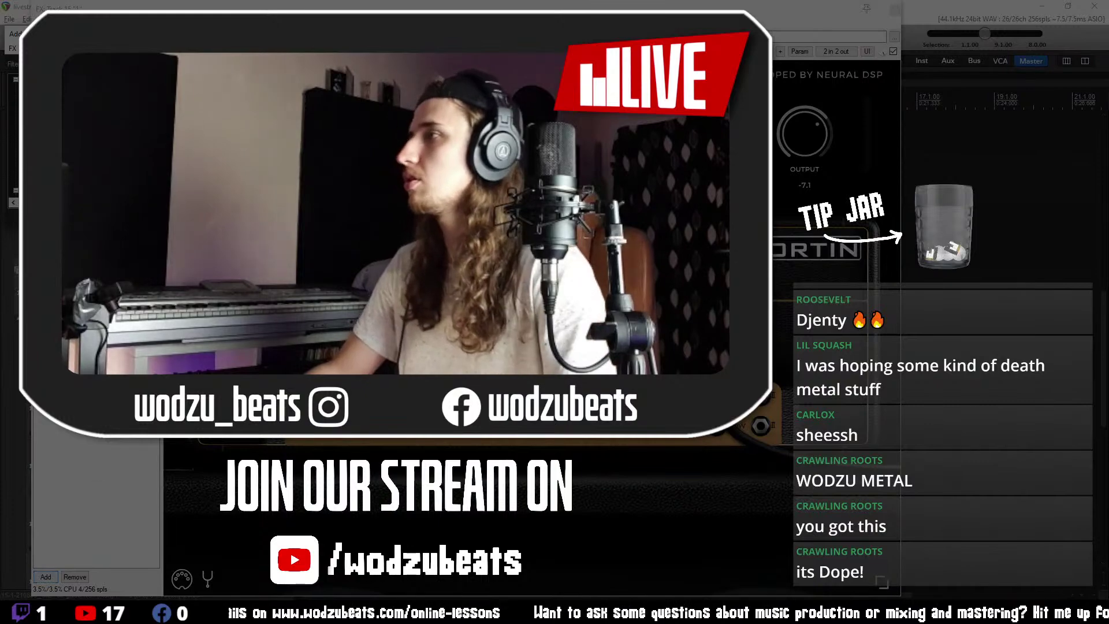
key(Return)
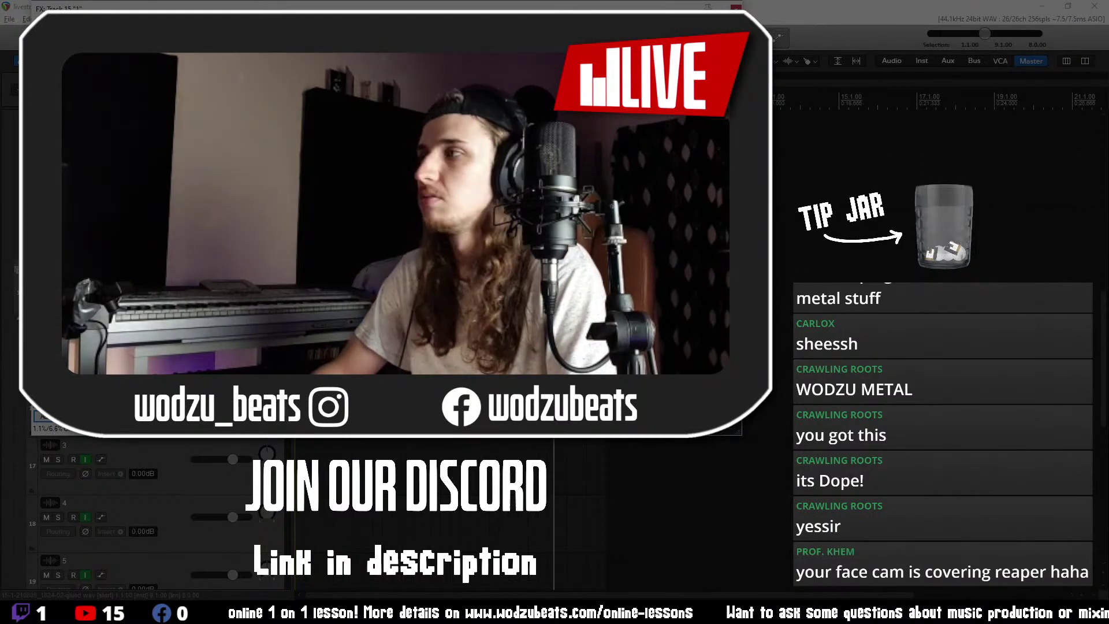
key(Escape)
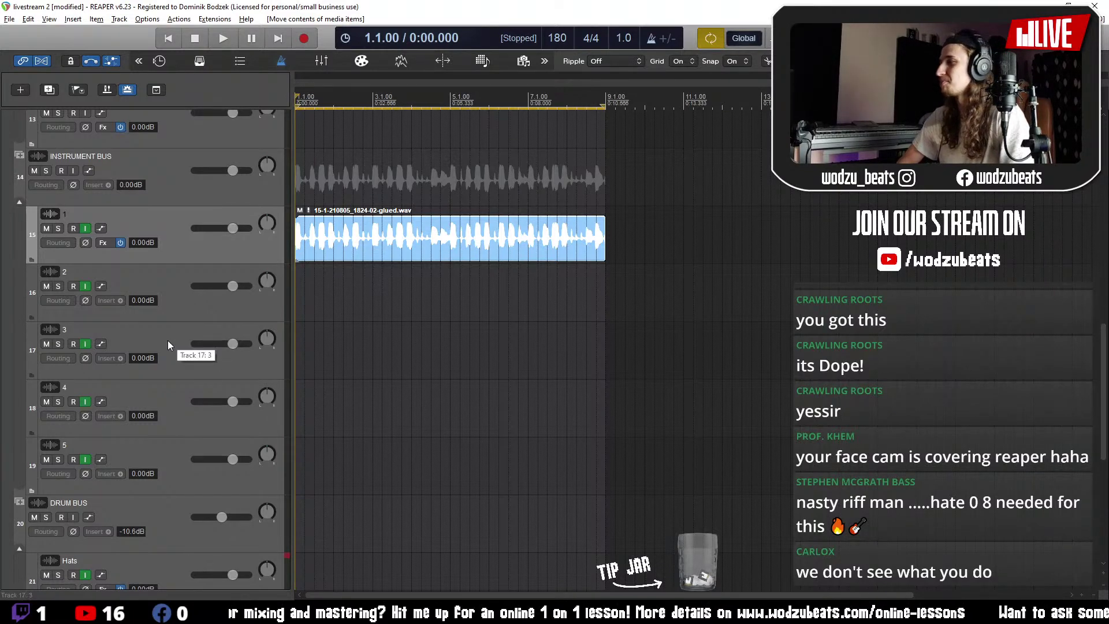
- Arm the Snare track and record a MIDI snare part over the eight-bar loop
scroll(167, 341, down, 5)
scroll(165, 349, up, 5)
scroll(164, 360, down, 6)
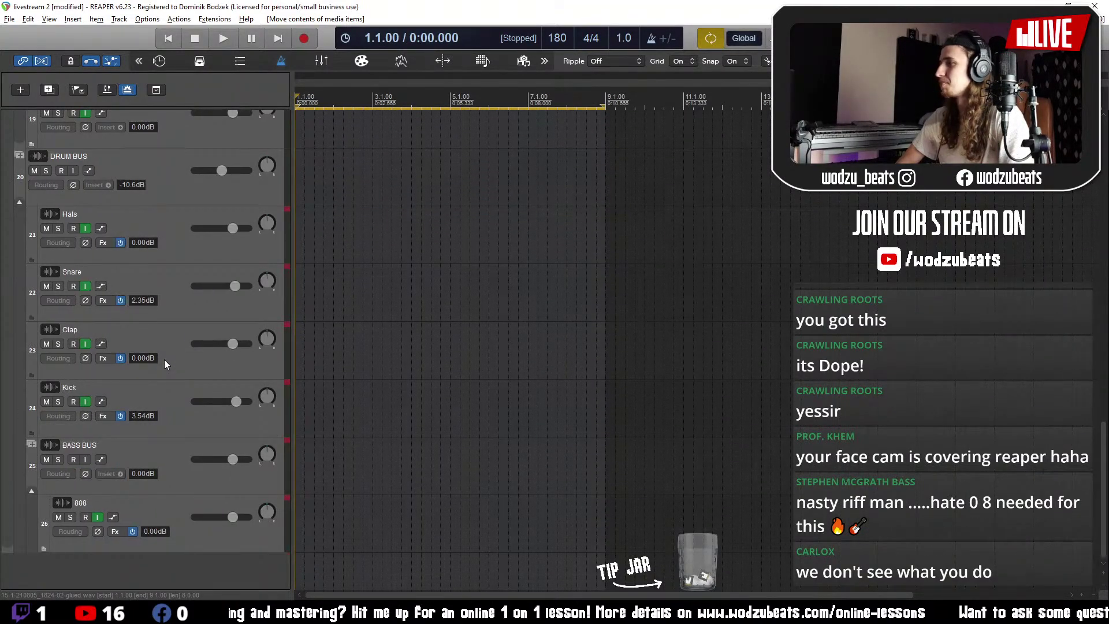
scroll(164, 359, up, 1)
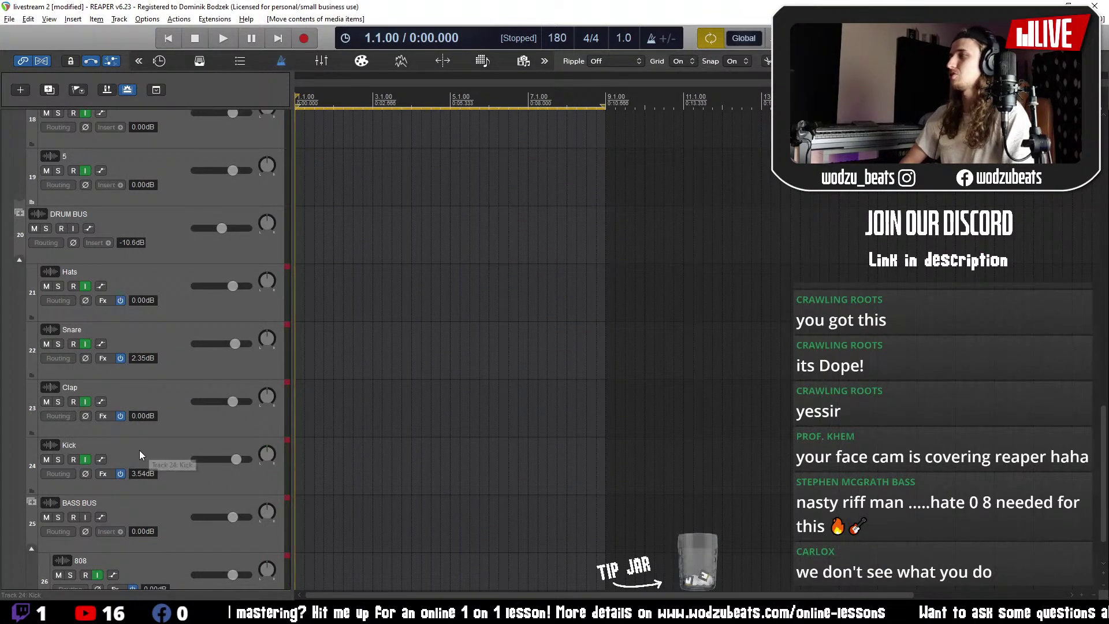
click(72, 345)
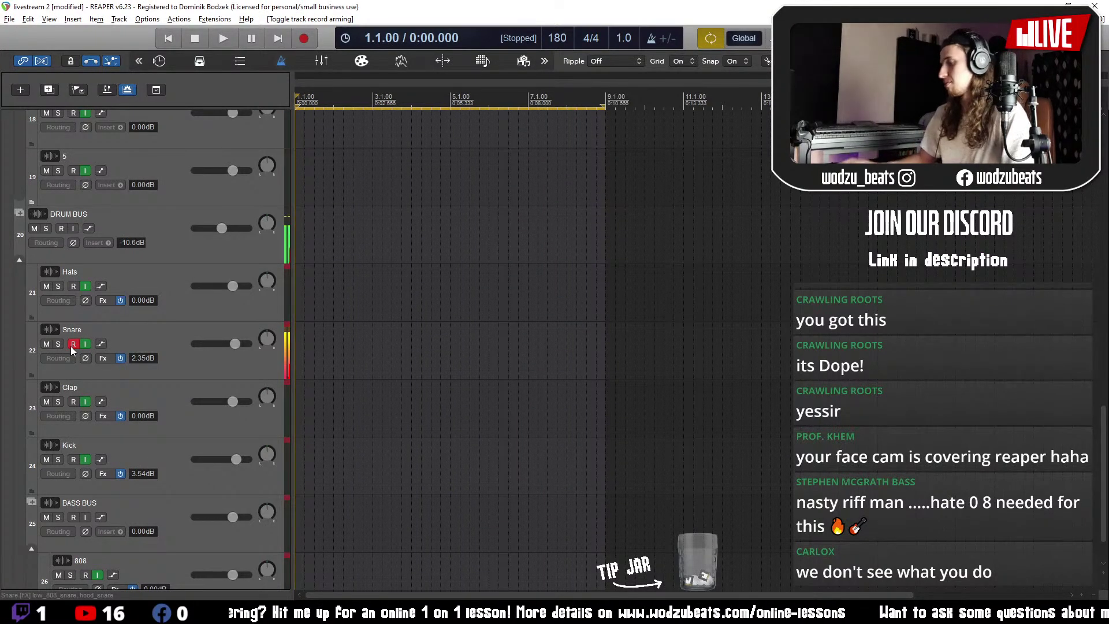
click(304, 38)
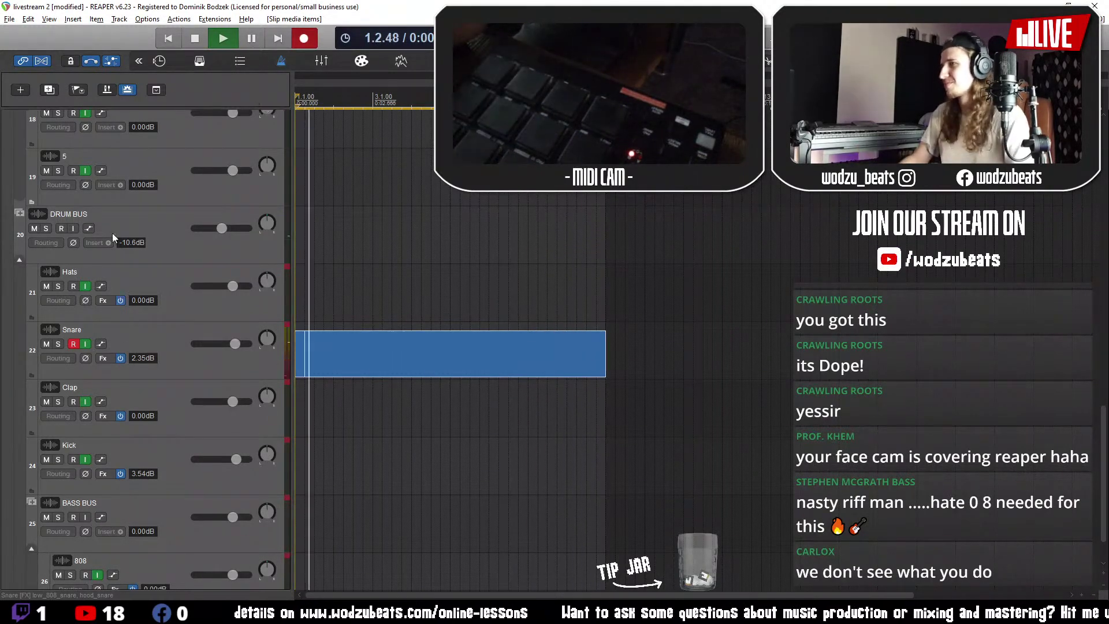
key(space)
- Choose the first of the two recorded snare takes and glue the item
click(412, 337)
right_click(413, 339)
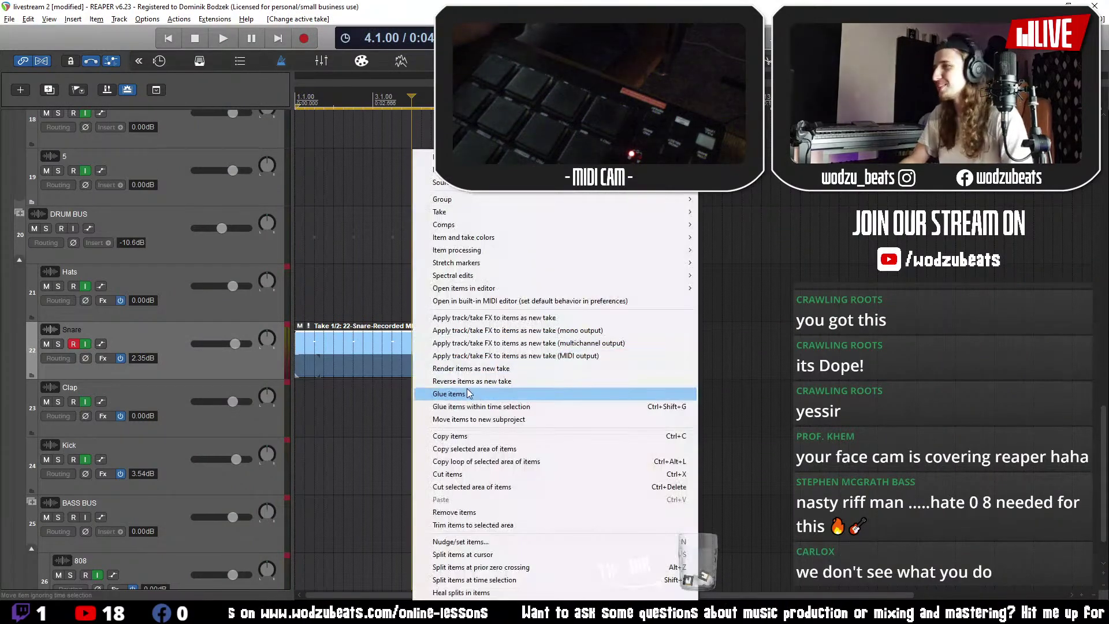
click(468, 395)
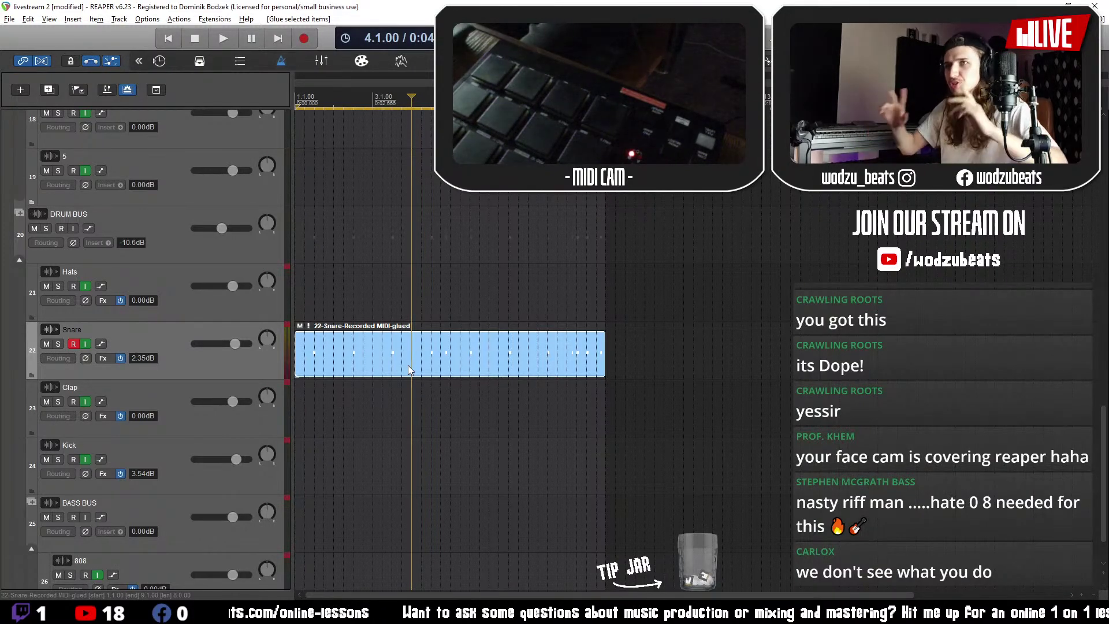
- Quantize the recorded snare notes to the straight 1/16 grid by position and note end at 100% strength
double_click(457, 352)
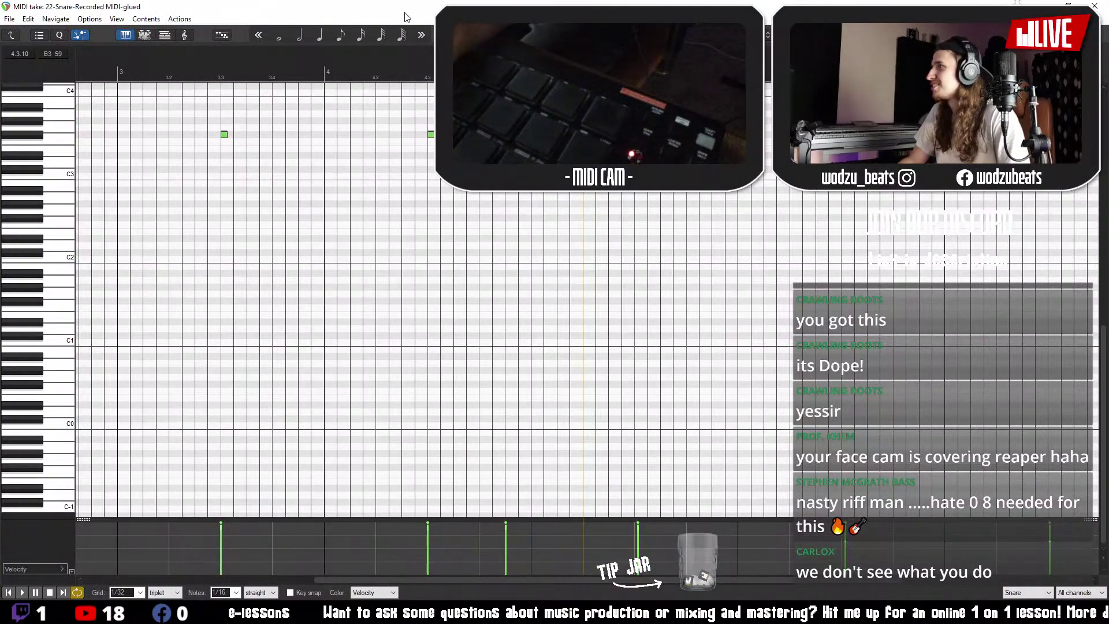
key(q)
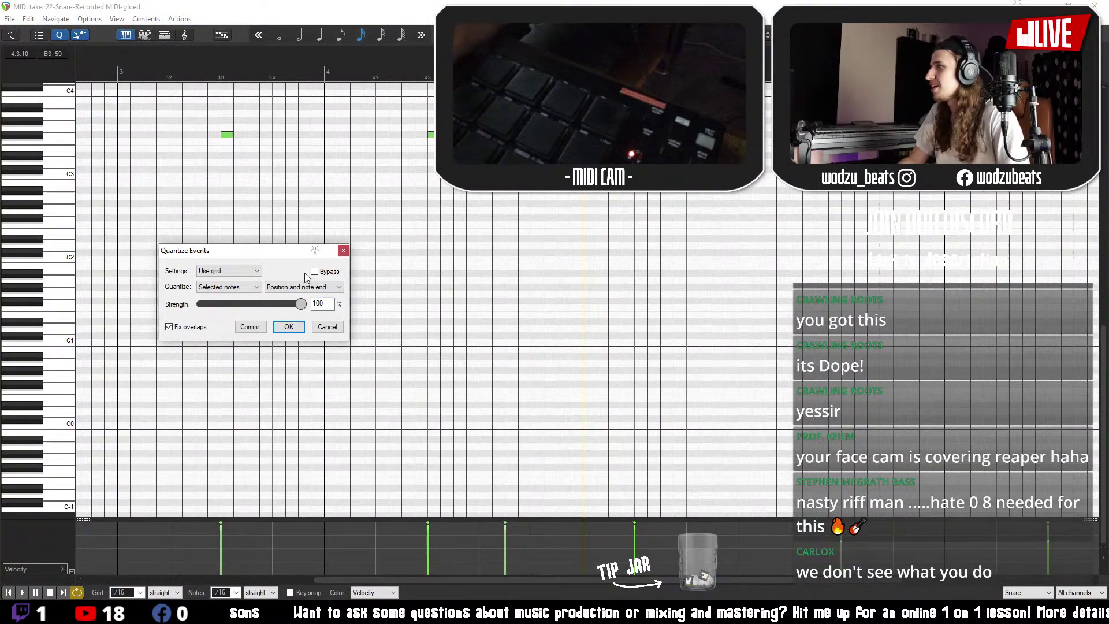
click(292, 330)
drag(1103, 369, 1104, 234)
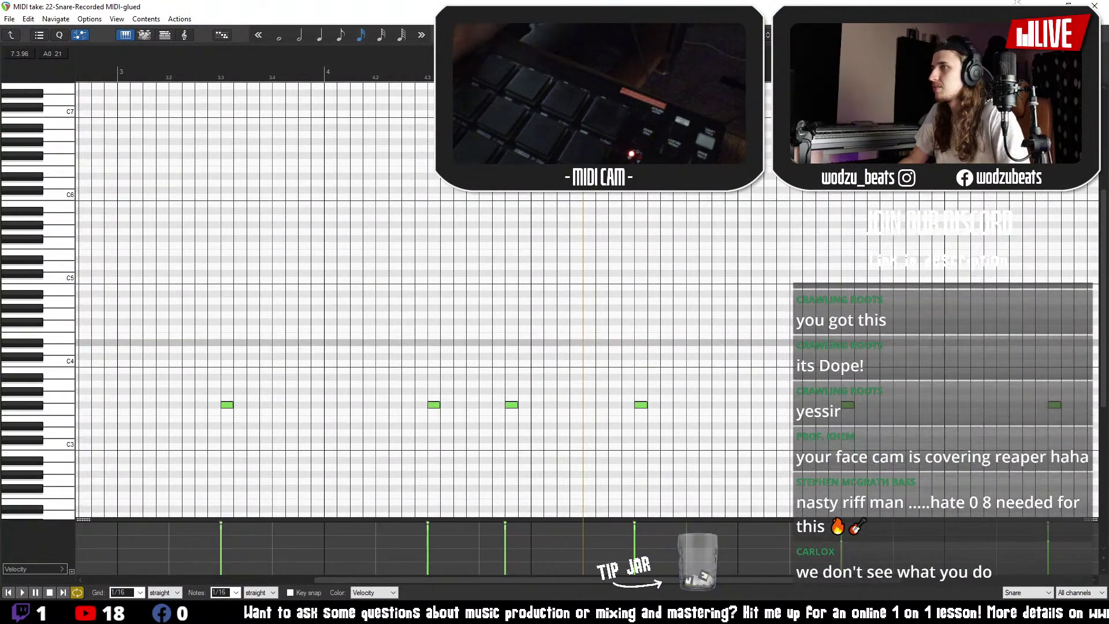
click(1095, 7)
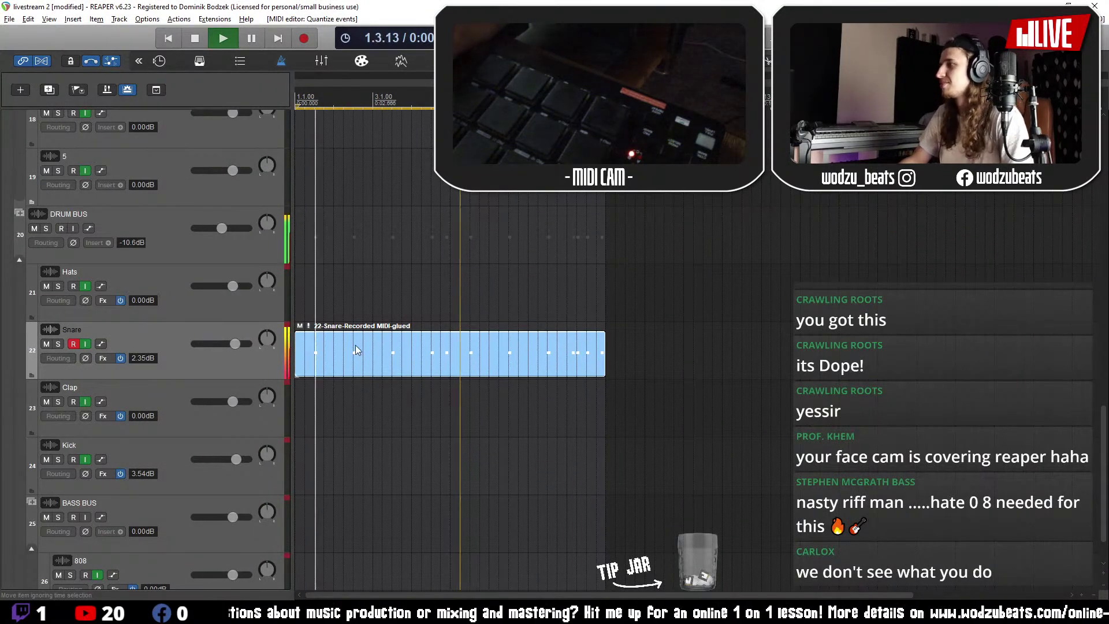
key(space)
- Glue the guitar item on track 1 and play the loop from its start
scroll(1103, 384, up, 3)
scroll(1104, 384, up, 2)
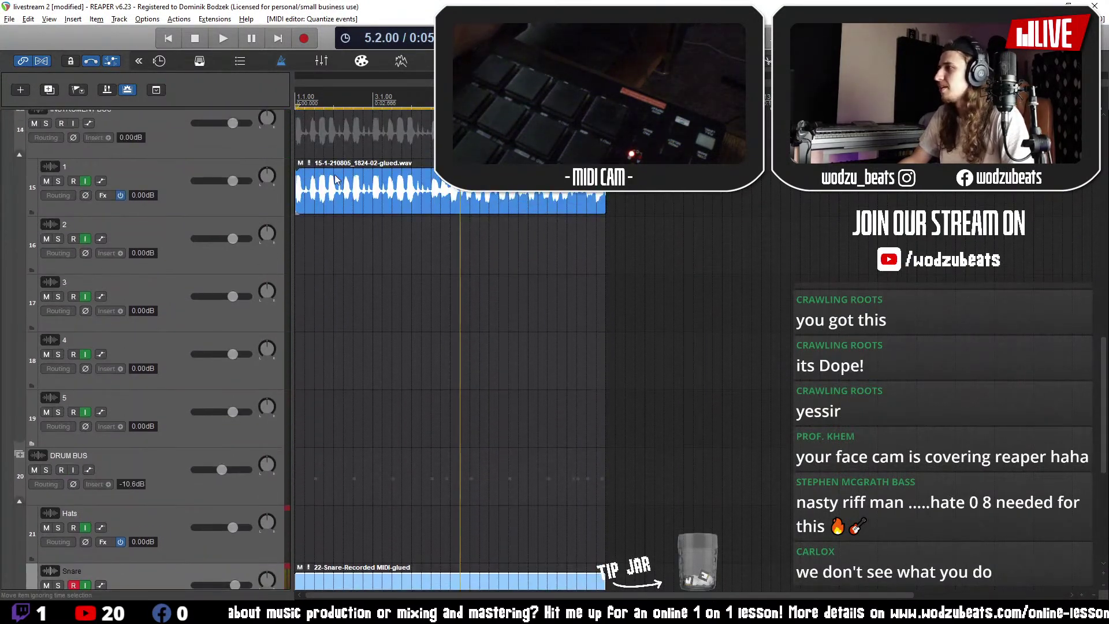
click(300, 183)
scroll(350, 204, up, 5)
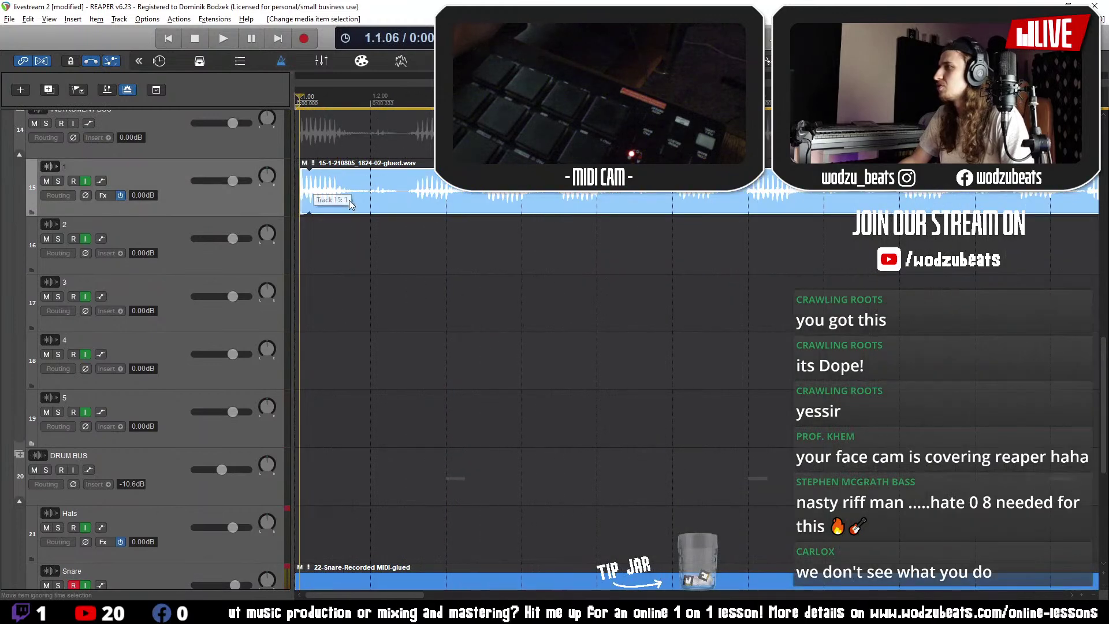
right_click(314, 189)
click(347, 393)
key(space)
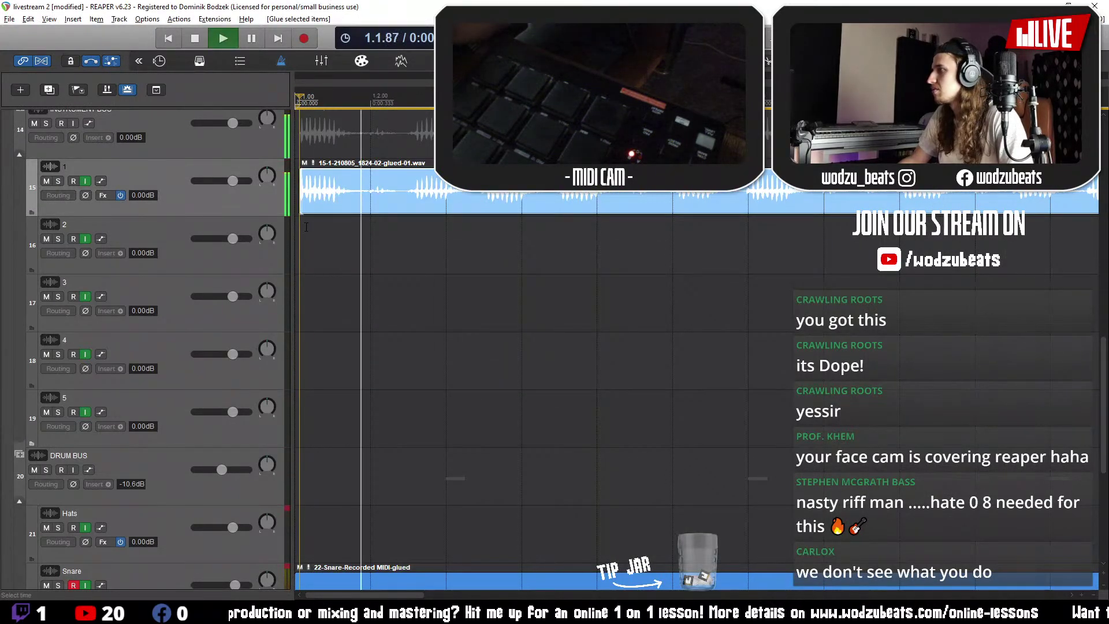
- Trim the end of the guitar item on track 1 to the end of the eight-bar loop and play the transition
scroll(404, 242, down, 3)
click(519, 254)
scroll(519, 254, up, 3)
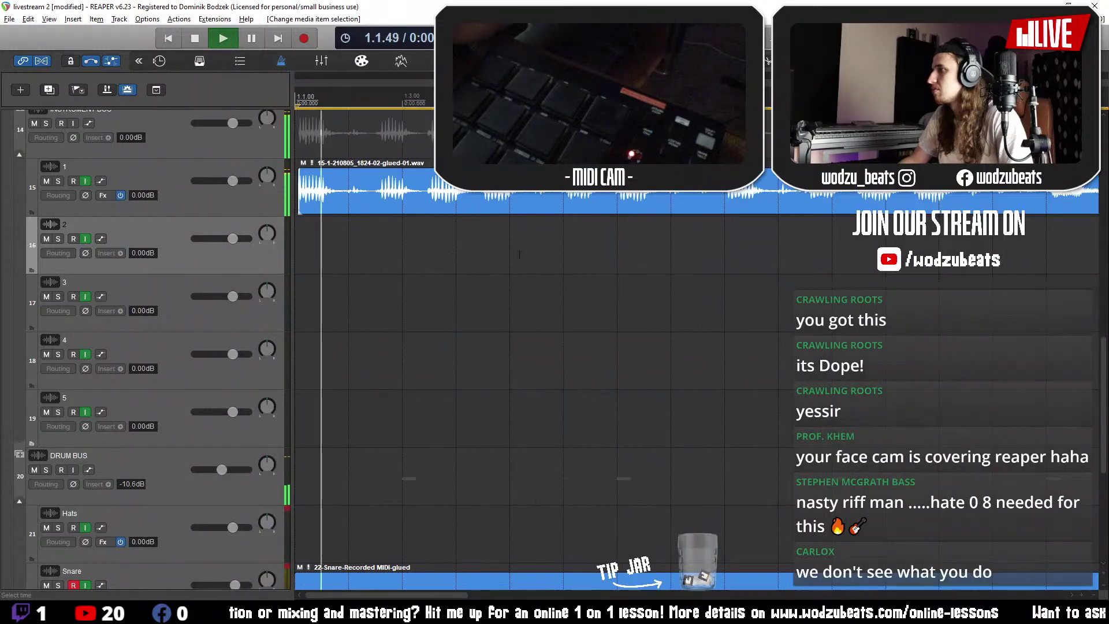
scroll(520, 255, down, 3)
key(space)
click(576, 254)
scroll(697, 254, up, 3)
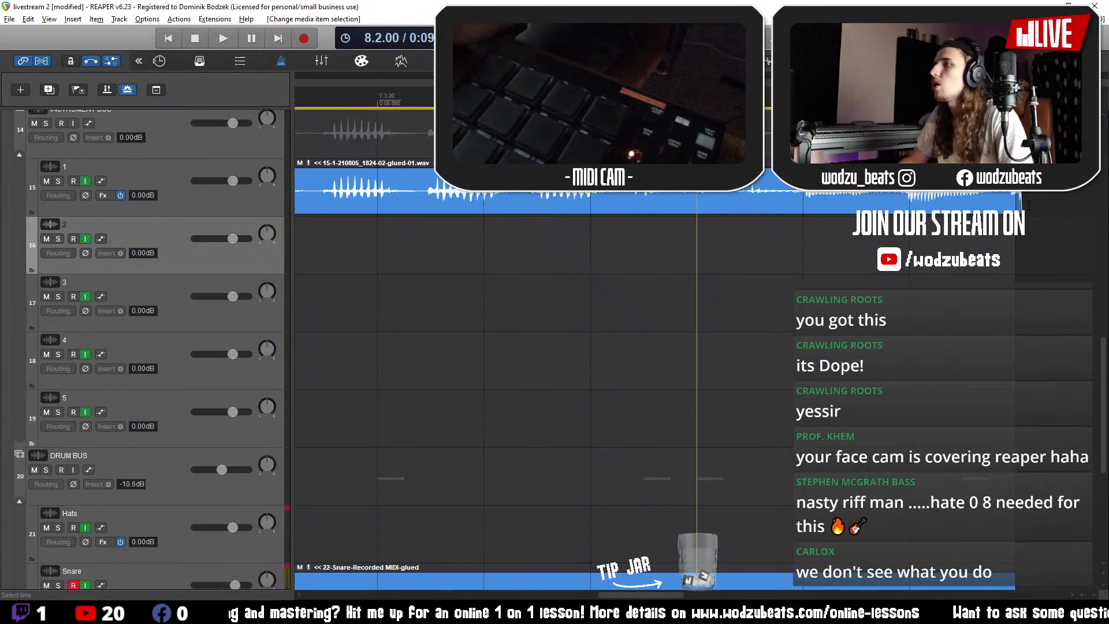
drag(1029, 205, 1016, 207)
key(space)
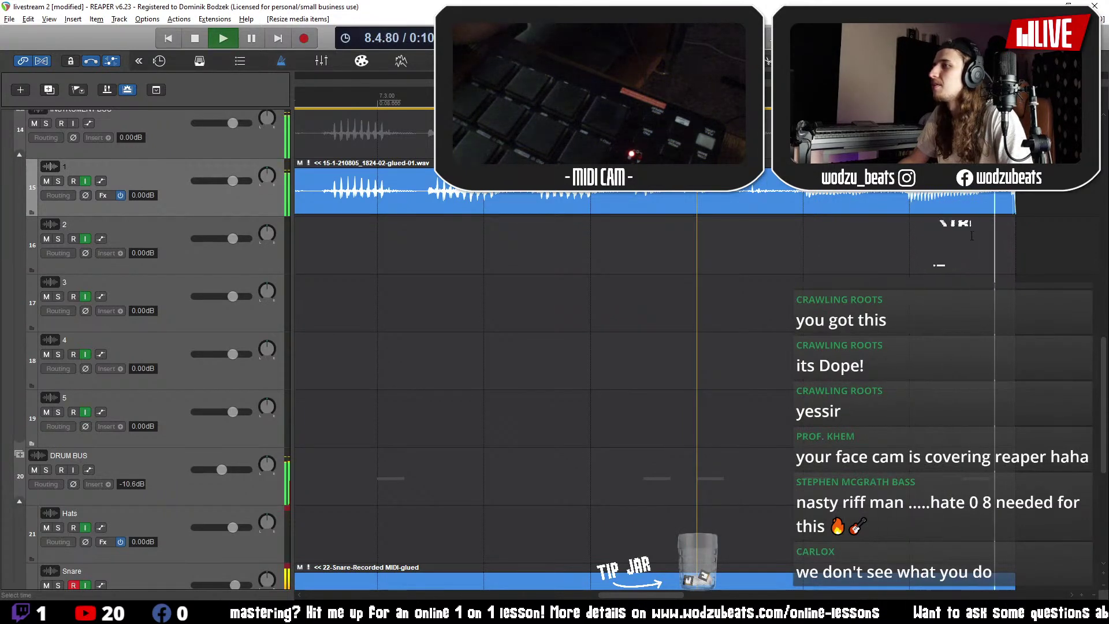
key(space)
click(806, 246)
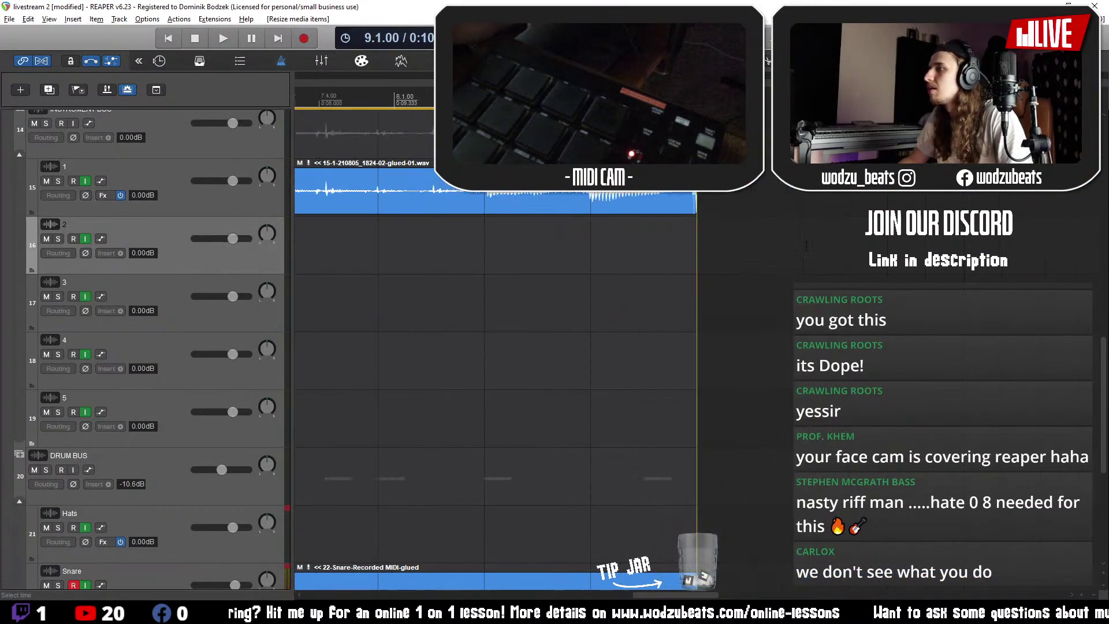
- Audition the guitar riff's ending from 8.2.00 and split the guitar item just before the last chord, at about 8.3.94
click(481, 199)
click(434, 246)
key(space)
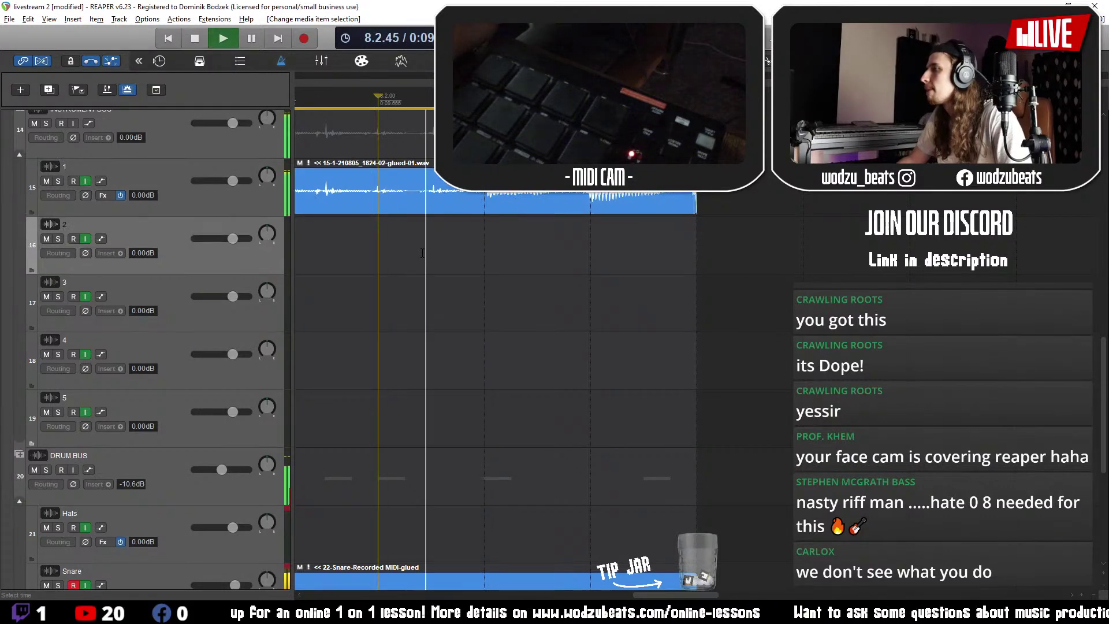
scroll(497, 242, down, 5)
key(space)
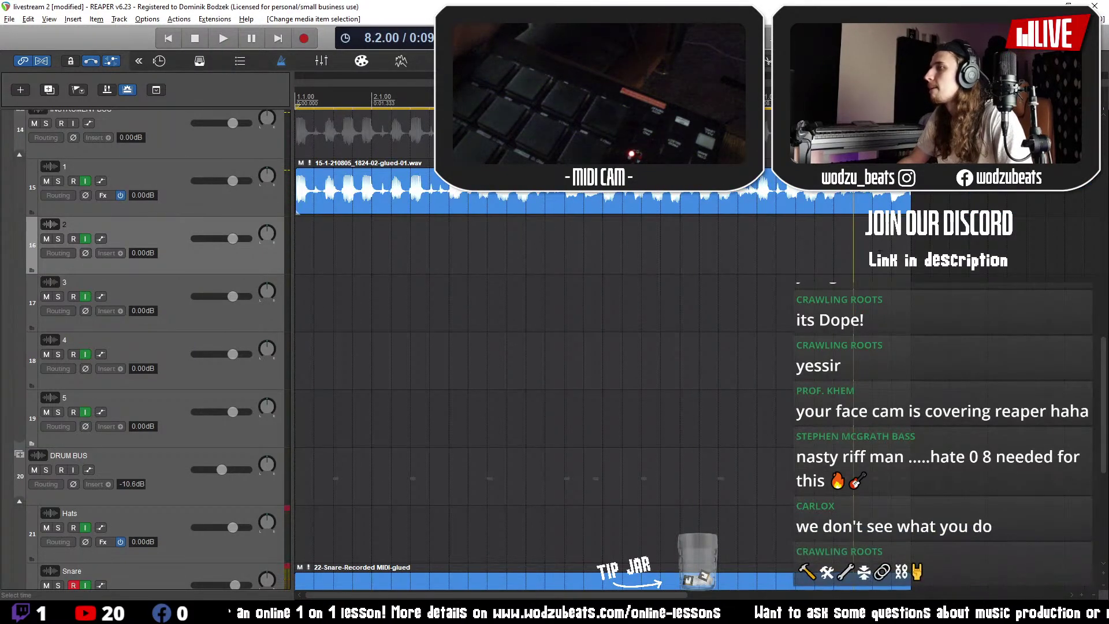
scroll(497, 243, up, 5)
key(space)
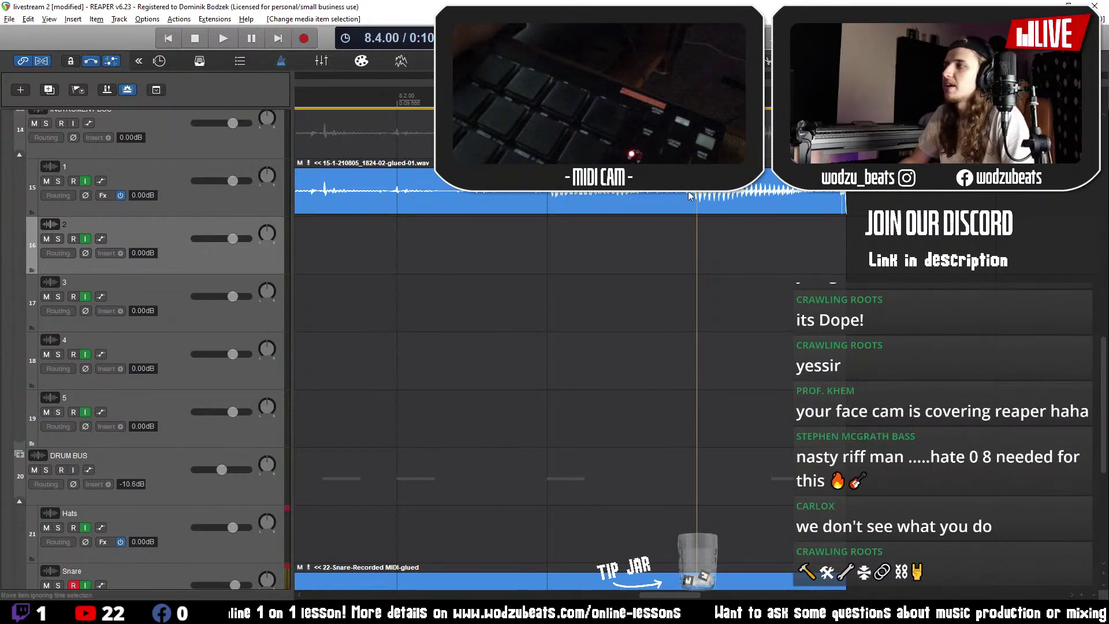
click(690, 195)
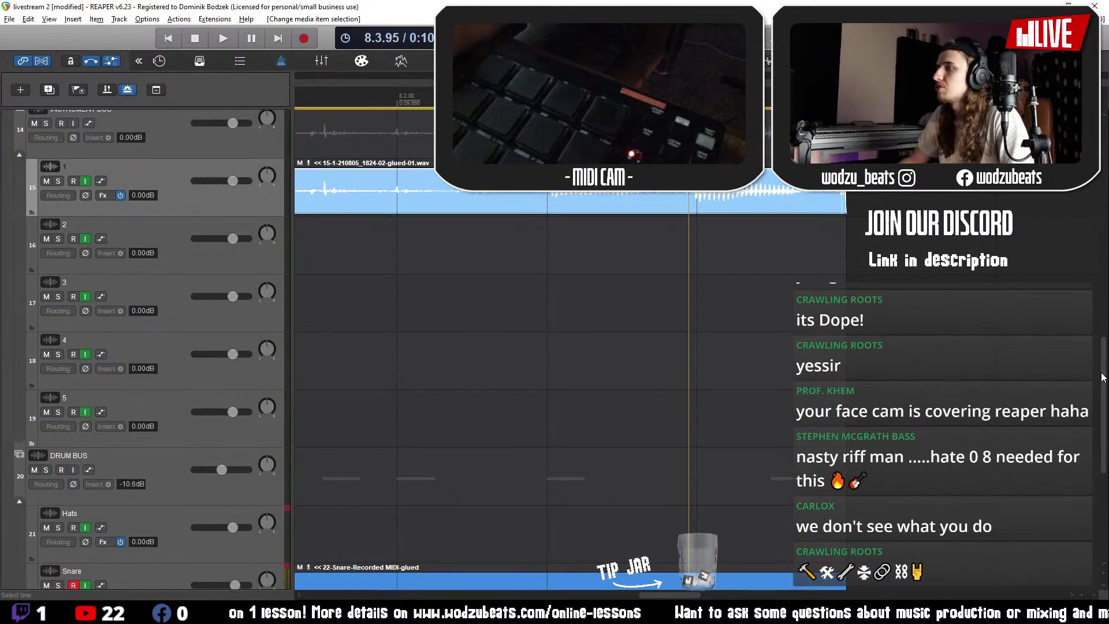
scroll(1103, 377, up, 3)
key(s)
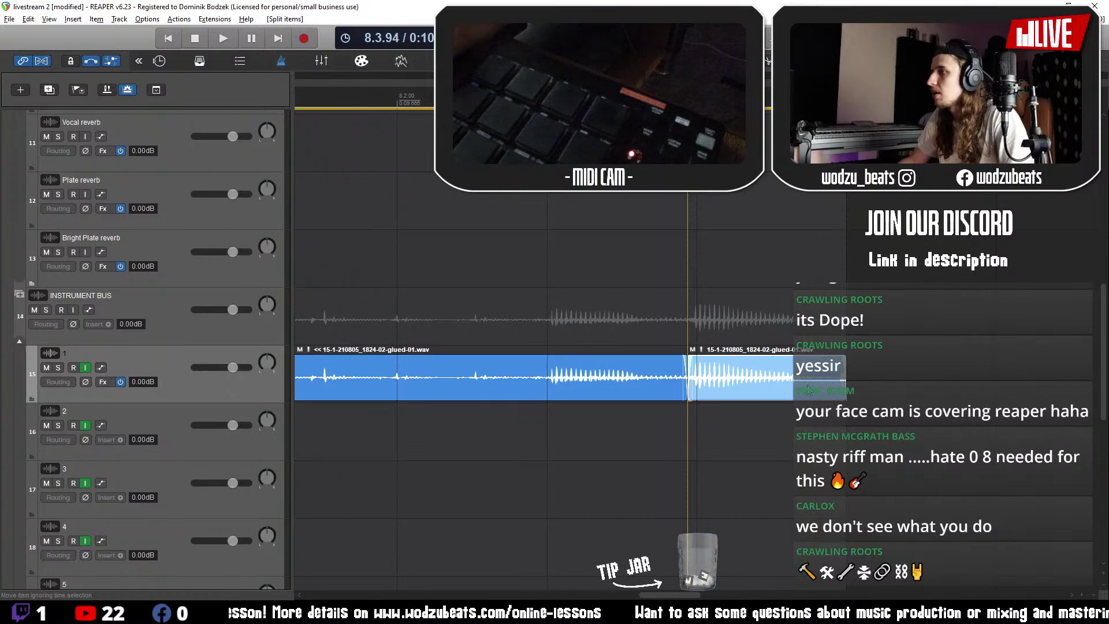
- Stretch the split-off last guitar chord to a playback rate of 0.948 and play the ending from 8.2.00
drag(839, 395, 854, 392)
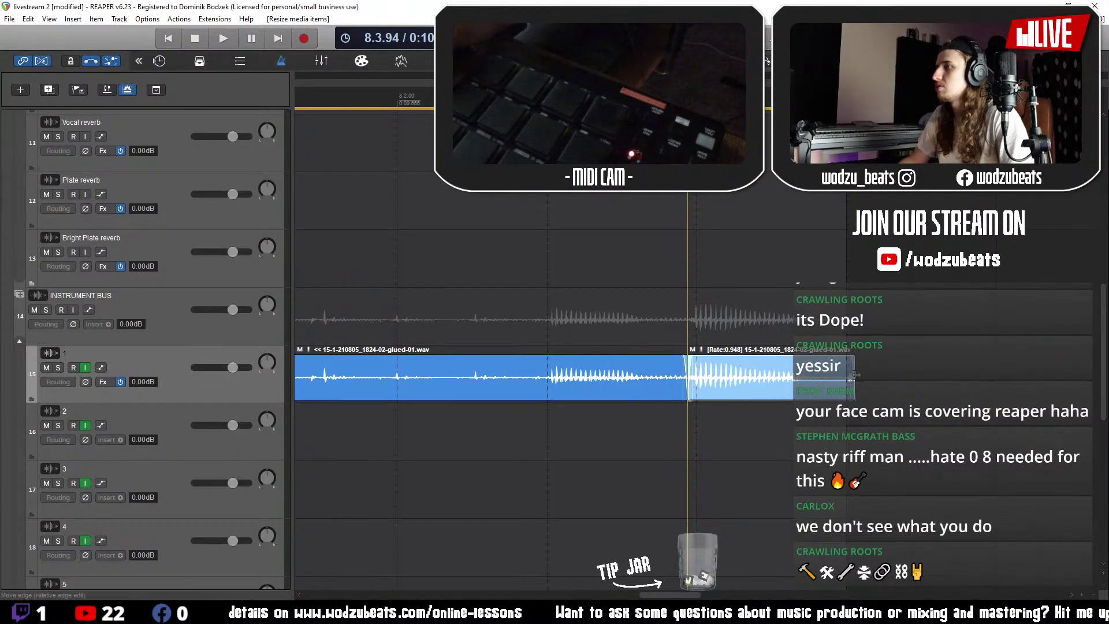
click(416, 455)
key(space)
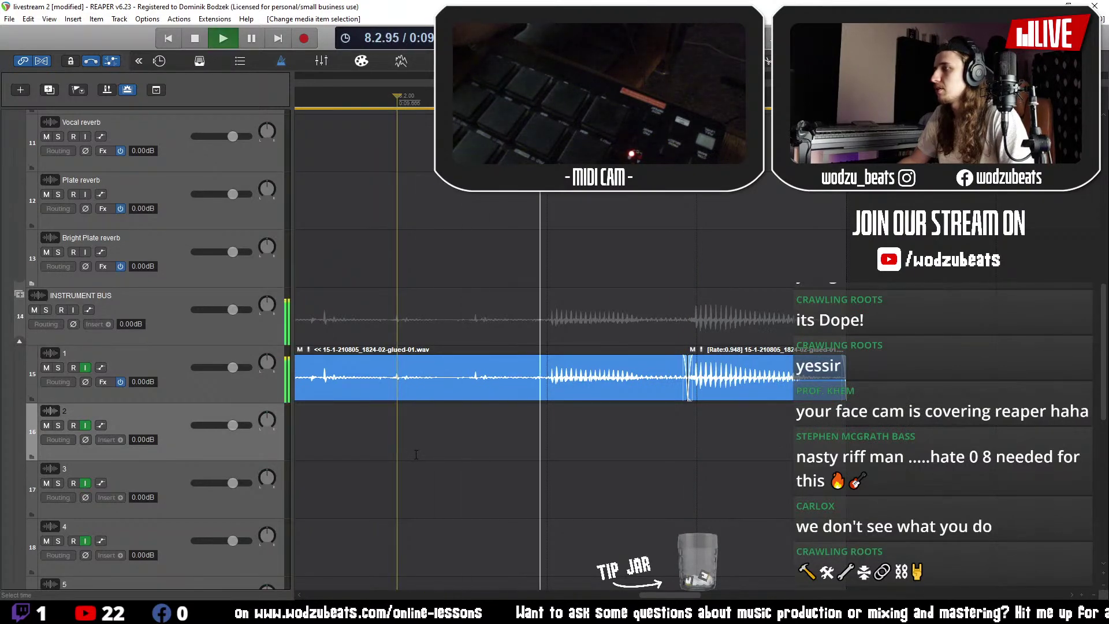
scroll(416, 455, down, 5)
key(space)
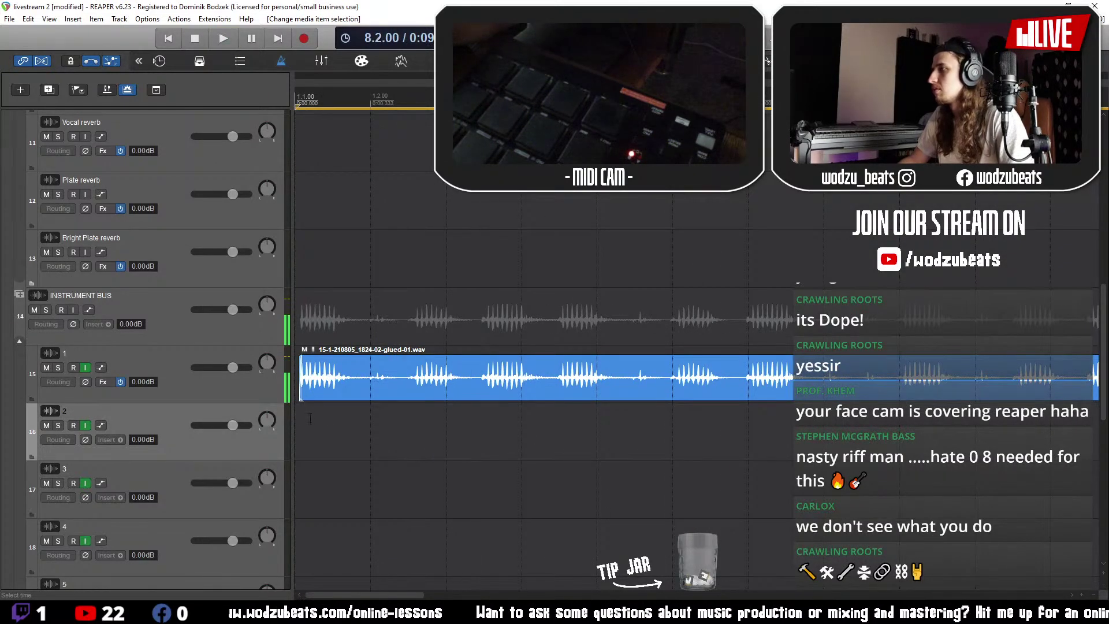
- Extend the start of the guitar item on track 1 to 1.1.00 and play across the loop point
key(Home)
drag(313, 393, 296, 393)
scroll(427, 434, up, 4)
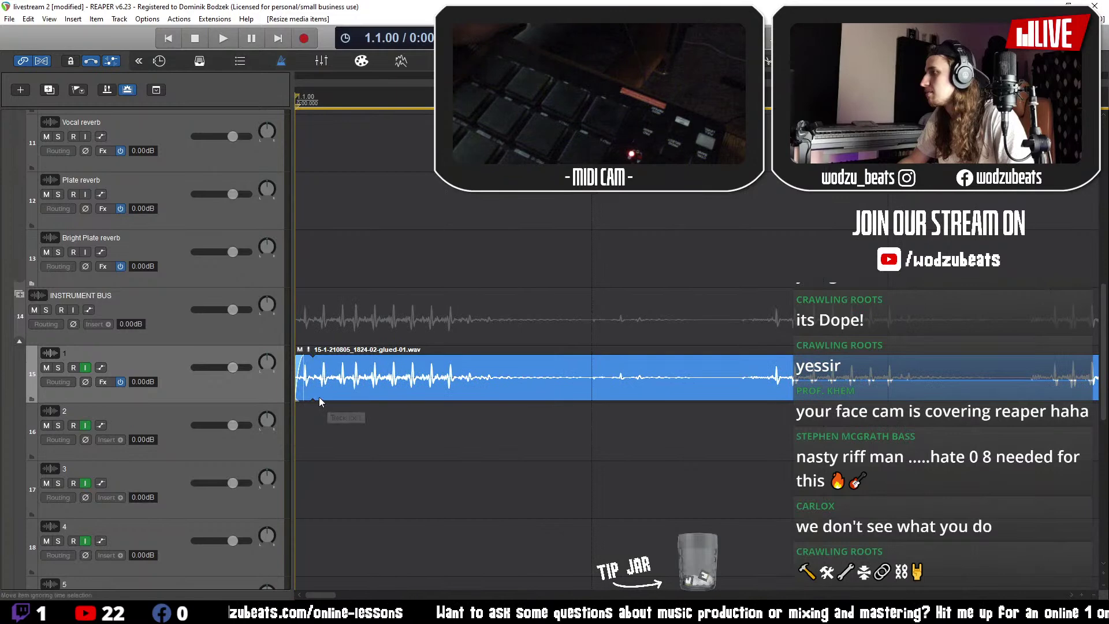
scroll(427, 433, down, 3)
key(space)
click(873, 435)
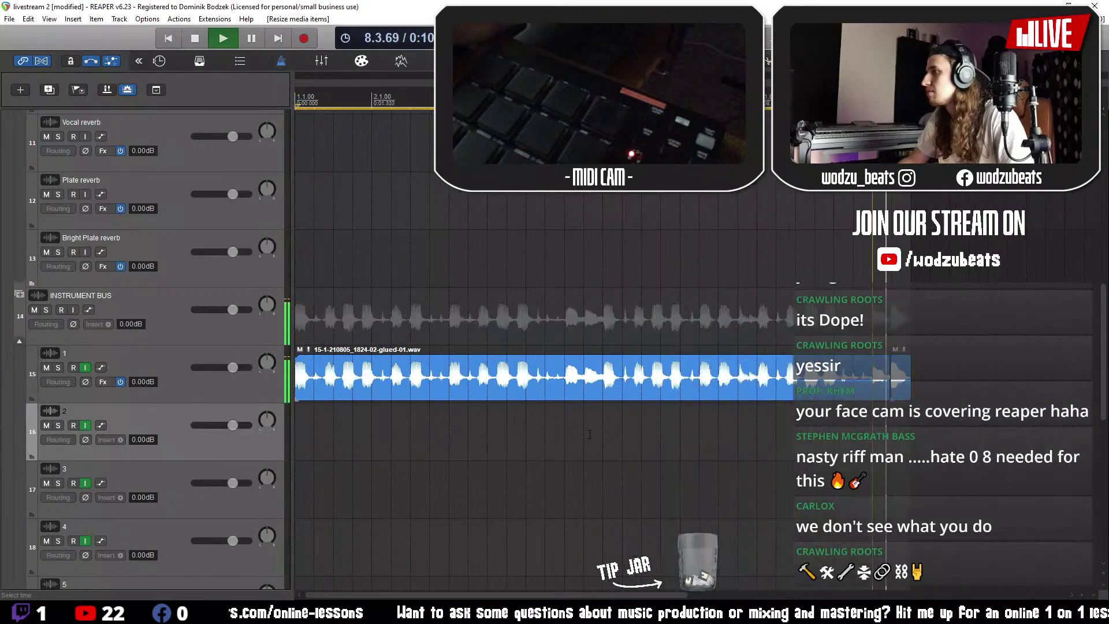
- Glue the two guitar items on track 1 into one item
scroll(692, 435, down, 2)
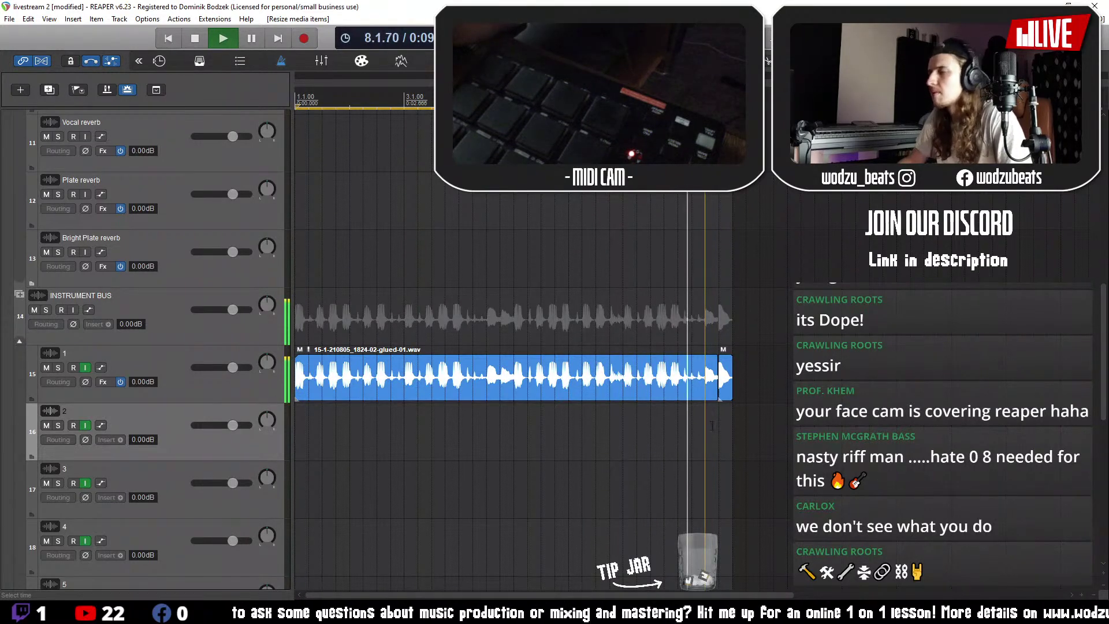
right_click(666, 378)
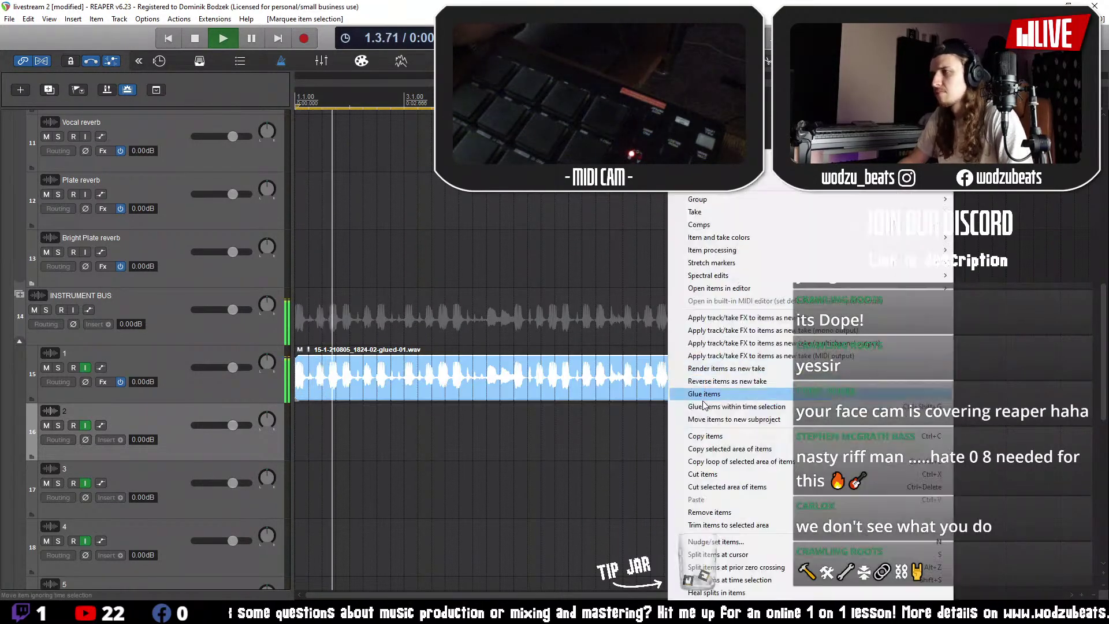
click(727, 393)
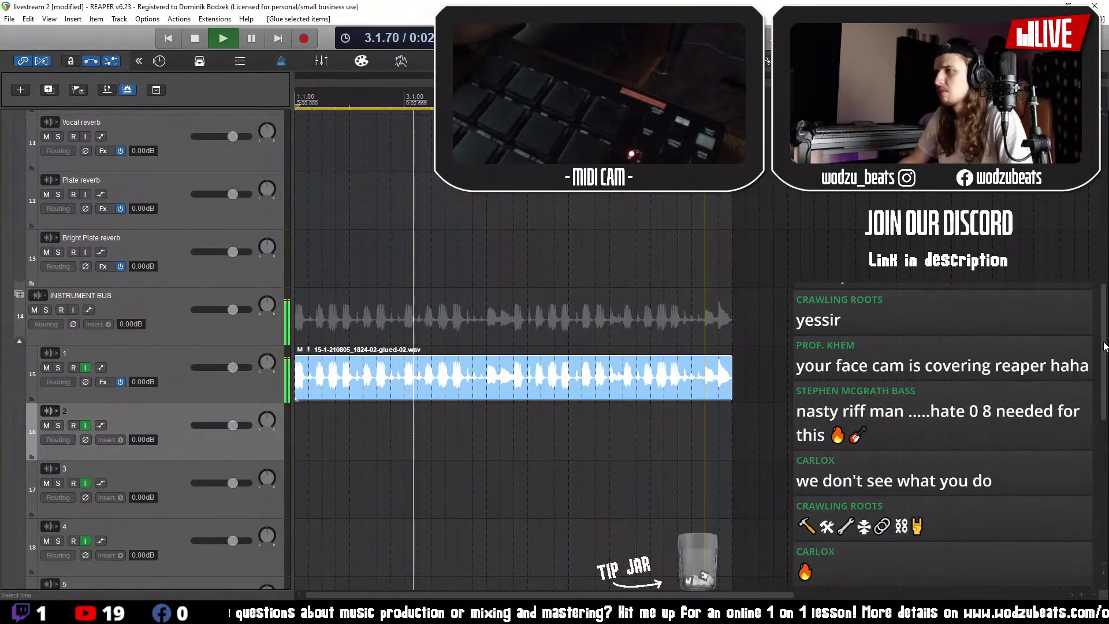
- Arm the Hats track for recording and stop the loop playback
scroll(1100, 471, down, 6)
click(73, 353)
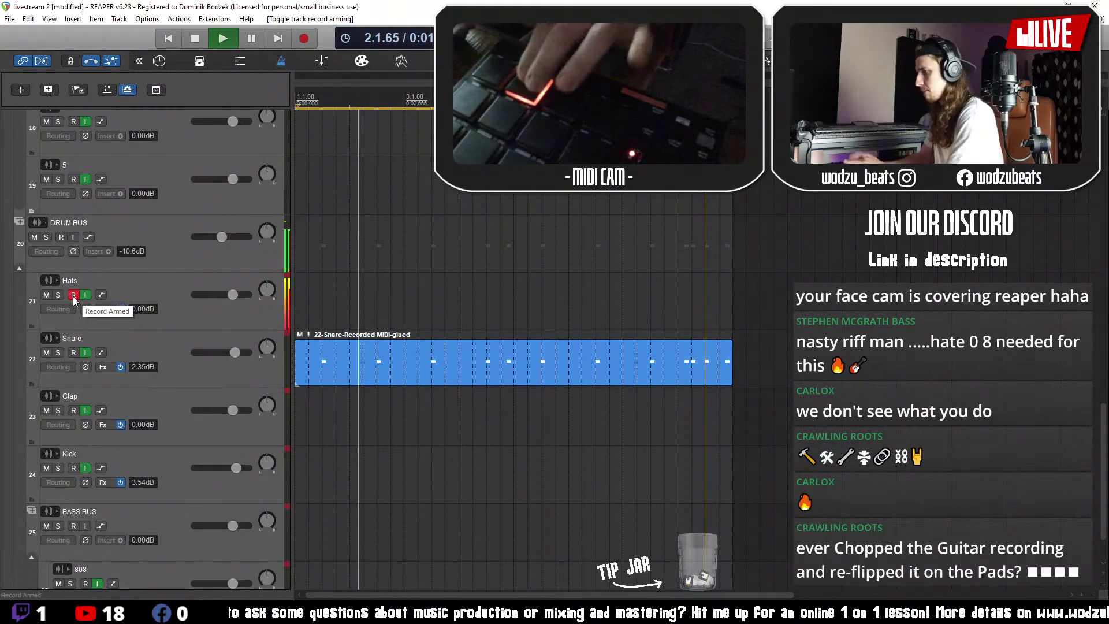
key(space)
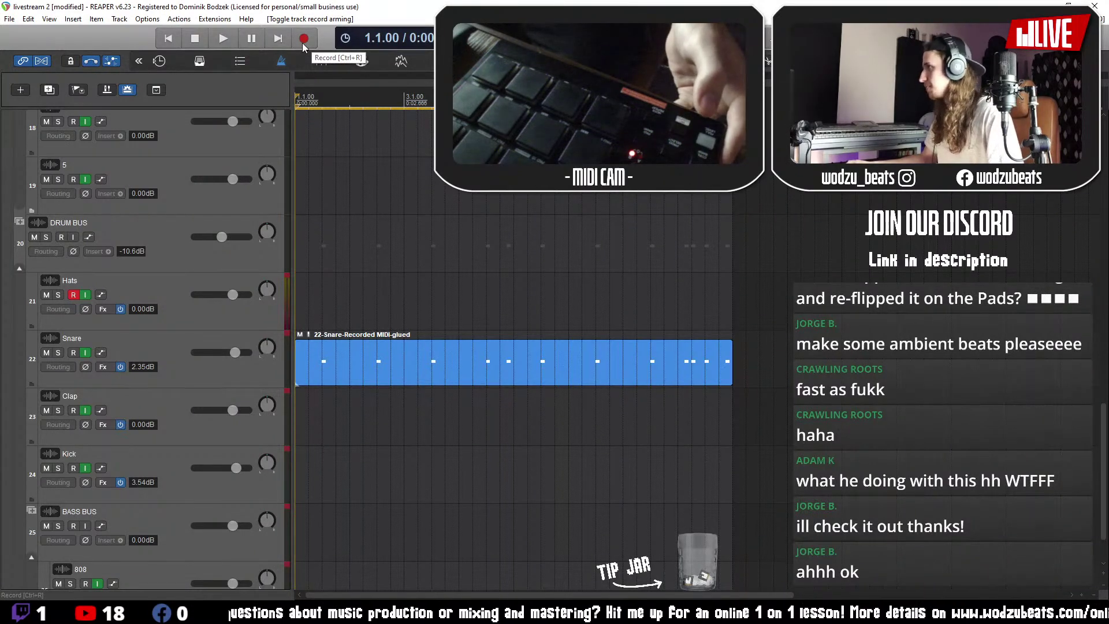
click(303, 41)
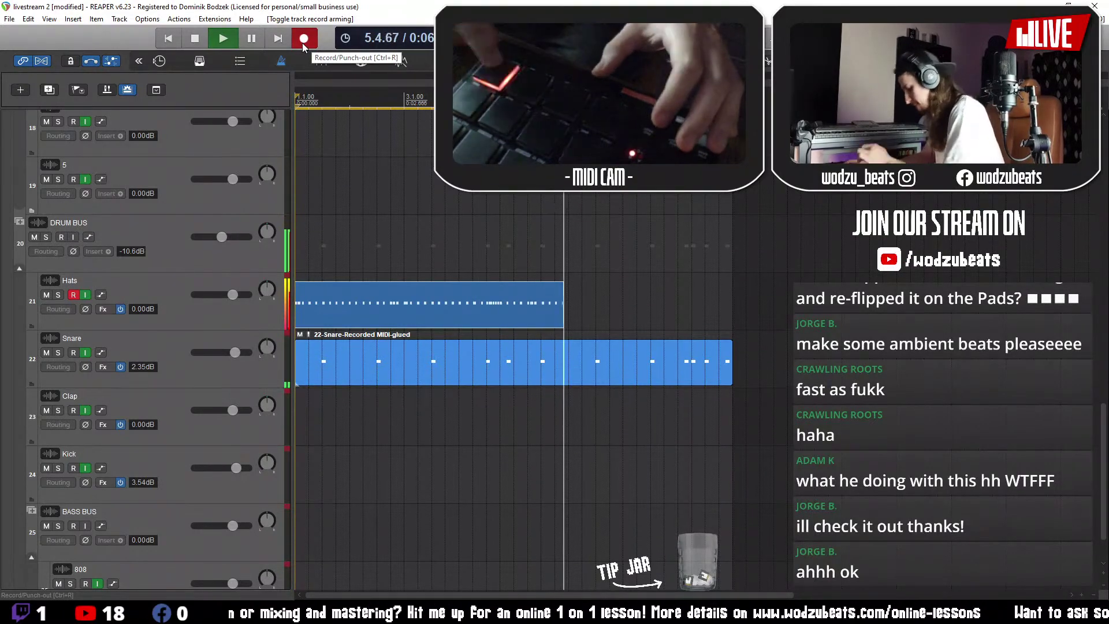
click(303, 40)
key(ctrl+z)
- Record a MIDI hi-hat part over the eight-bar loop, then choose the first take and glue the item
click(302, 40)
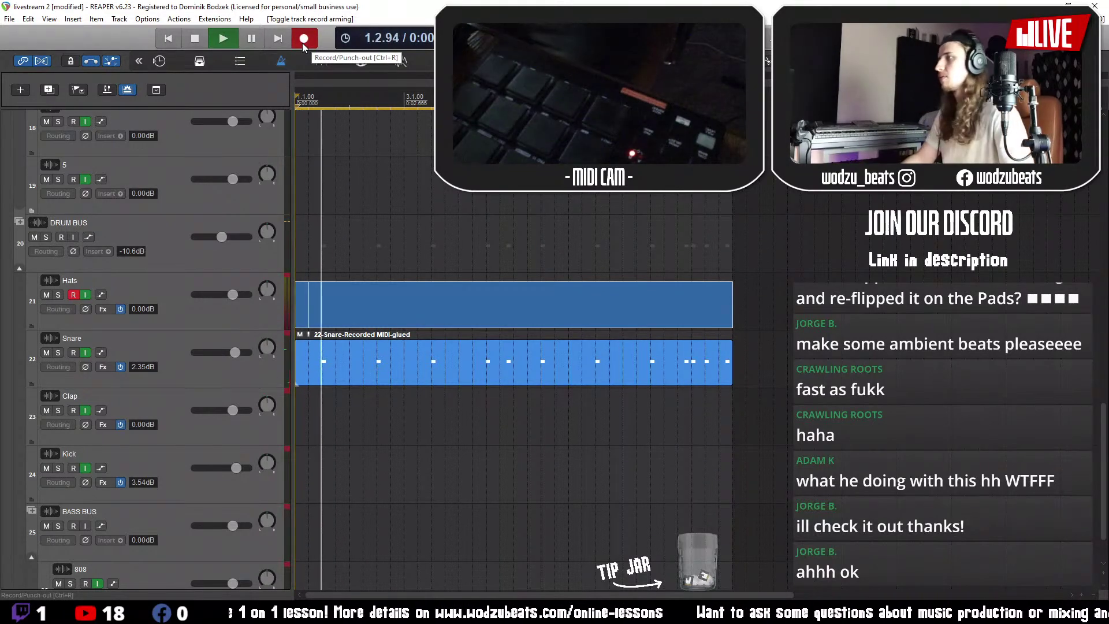
key(space)
right_click(391, 308)
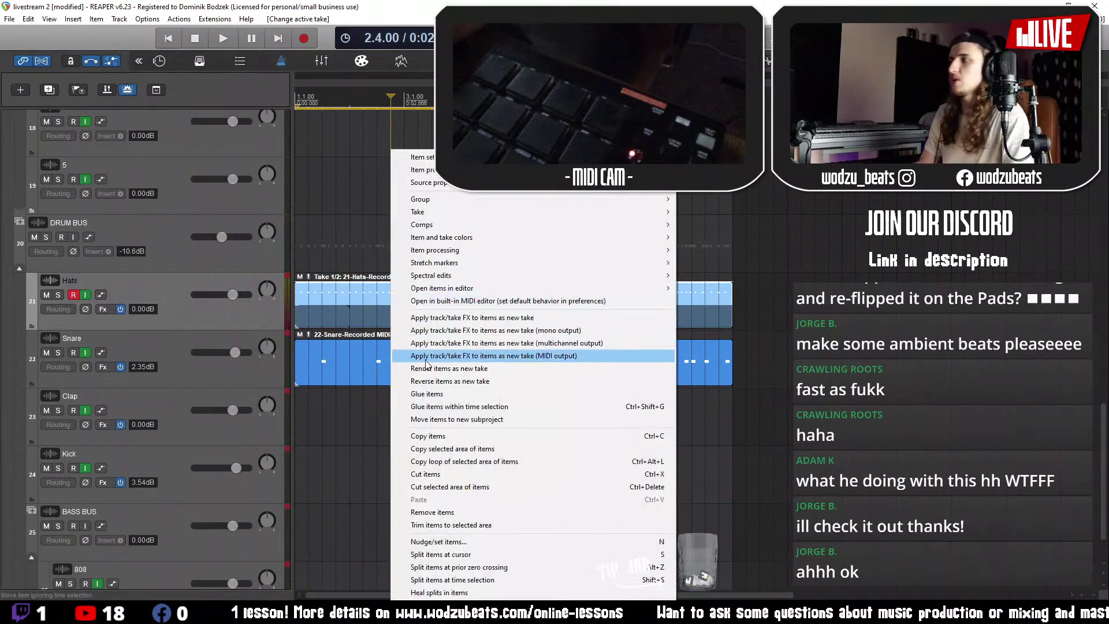
click(428, 393)
- Open the glued Hats item in the MIDI editor and play its notes from the start
double_click(428, 316)
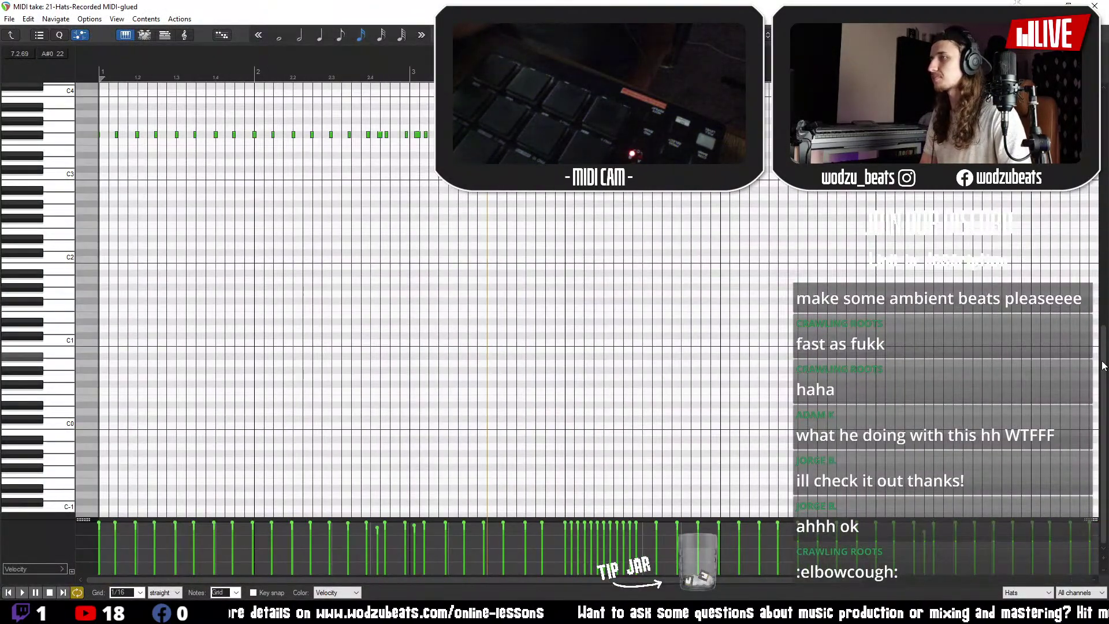
drag(1103, 365, 1099, 262)
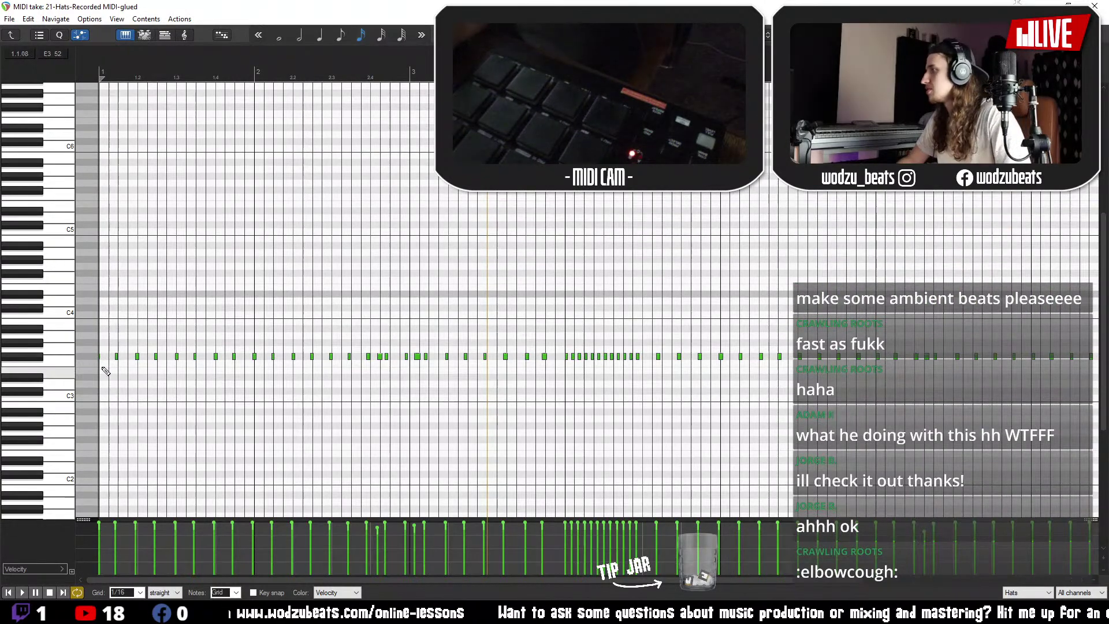
key(space)
scroll(104, 389, up, 2)
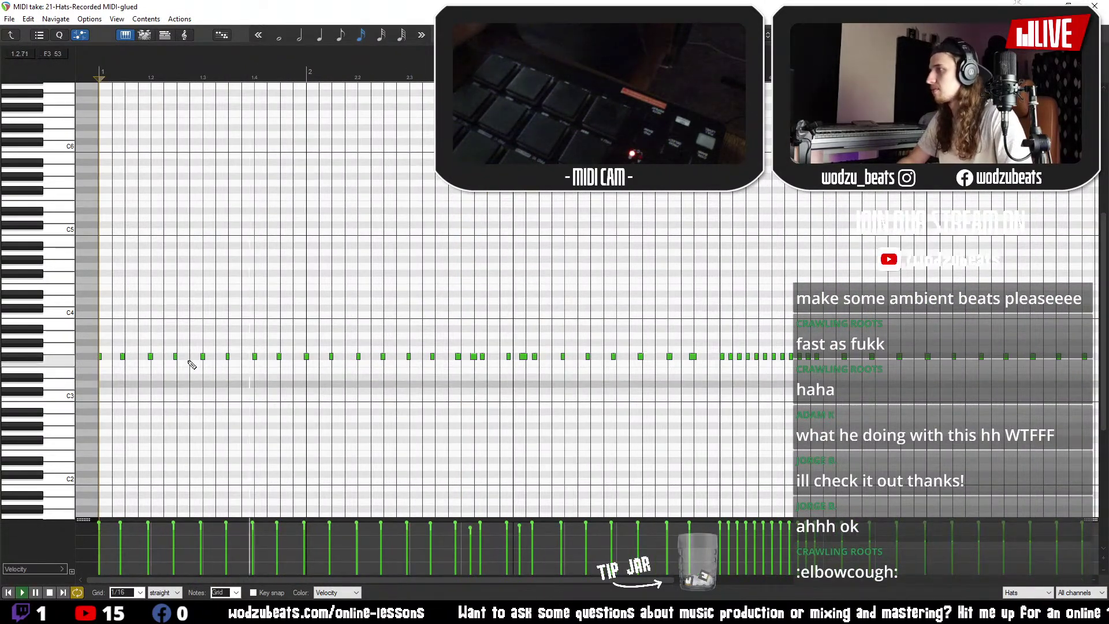
drag(700, 321, 173, 451)
right_click(101, 437)
click(92, 314)
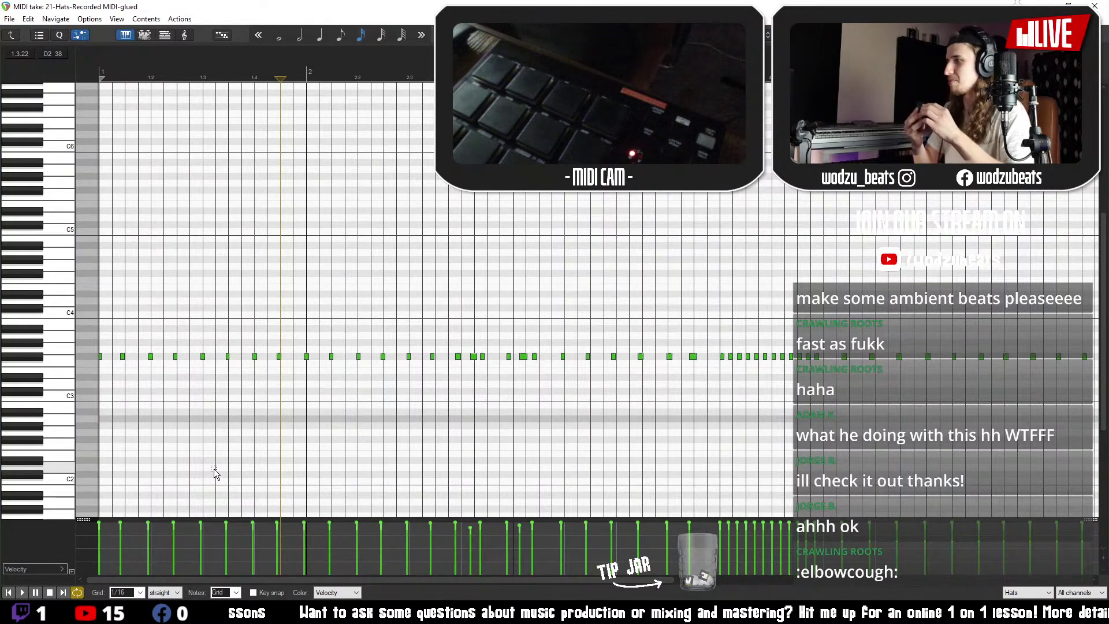
right_click(215, 472)
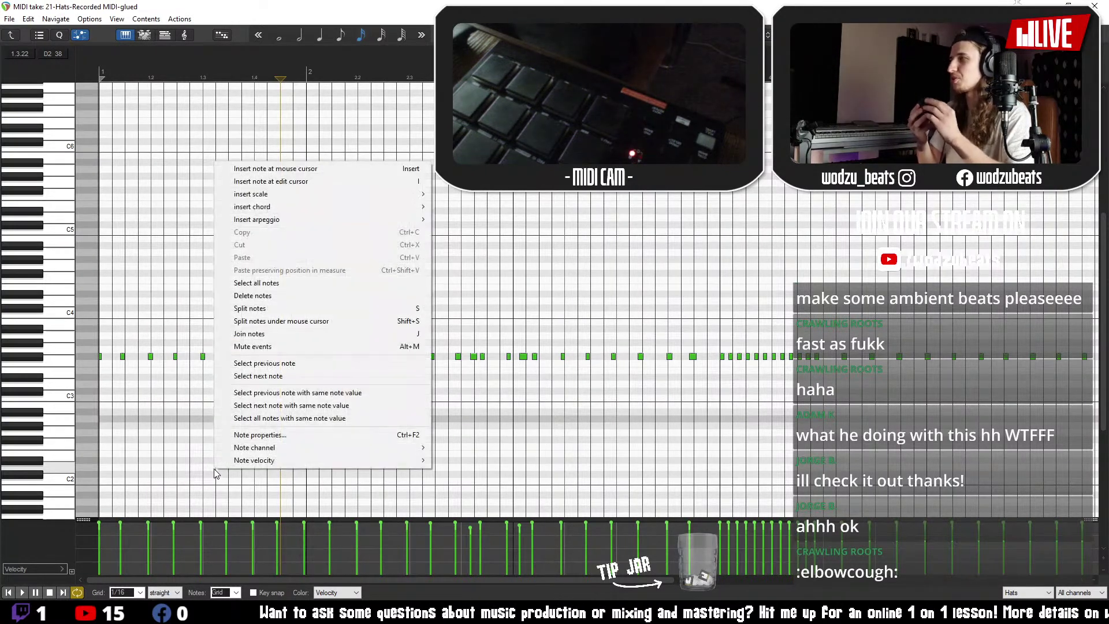
click(643, 411)
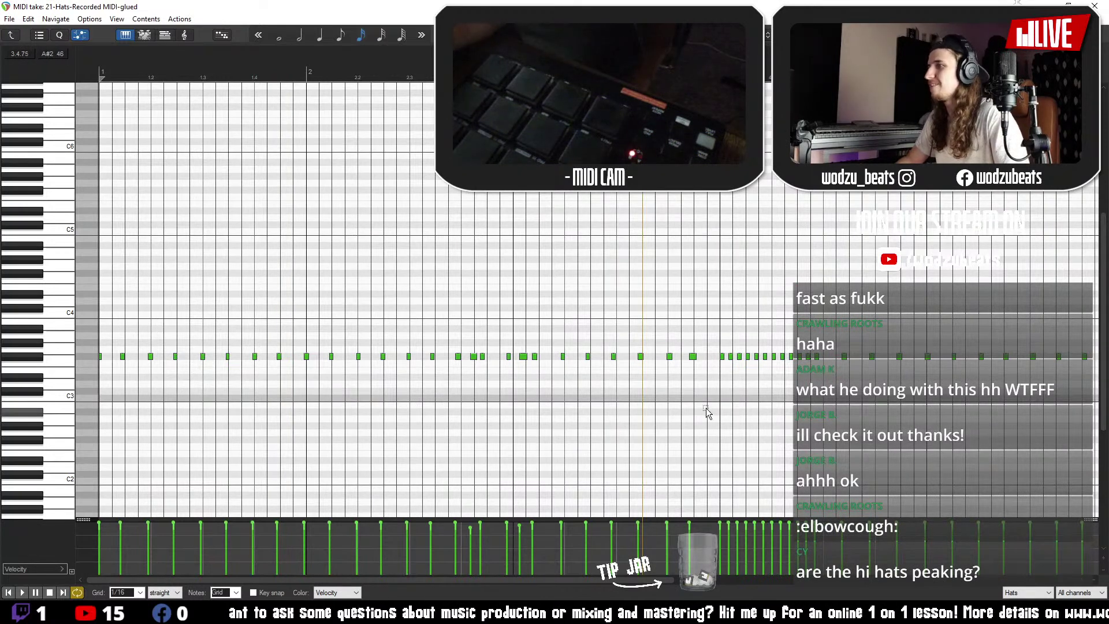
drag(706, 412, 96, 283)
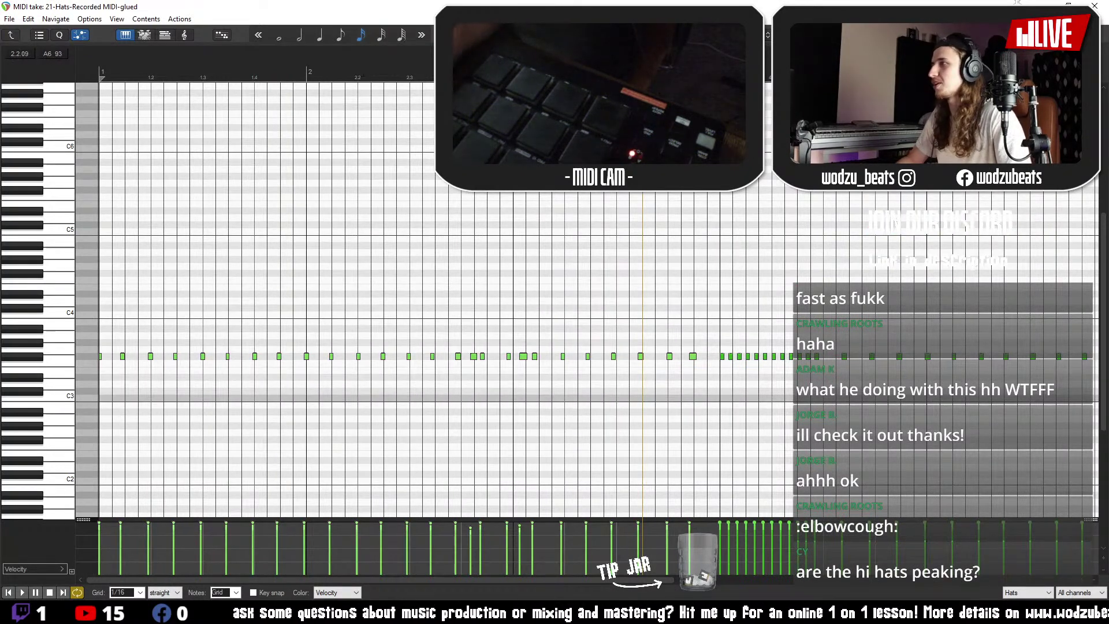
key(q)
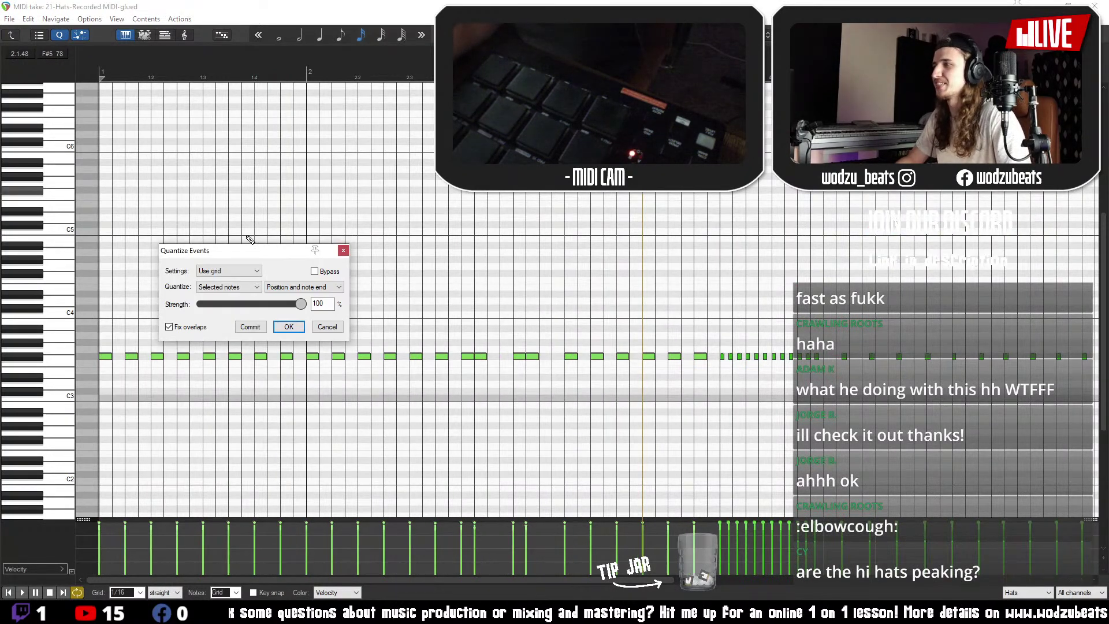
click(324, 329)
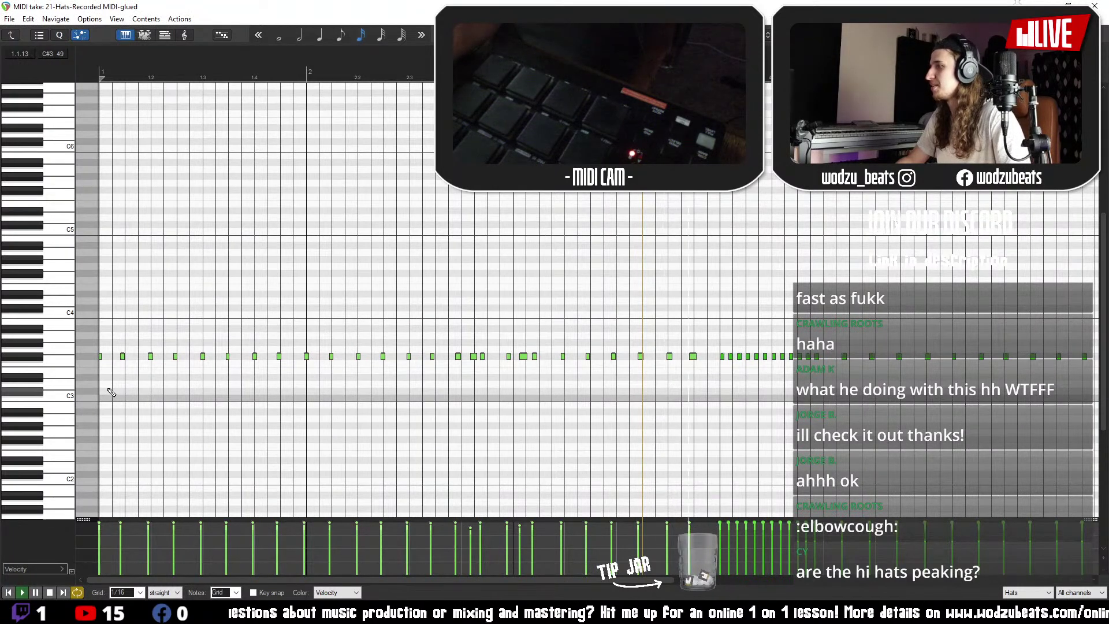
- Quantize the hi-hat notes in bars 1 to 3 to the straight 1/32 grid by position and note end at 100% strength
key(space)
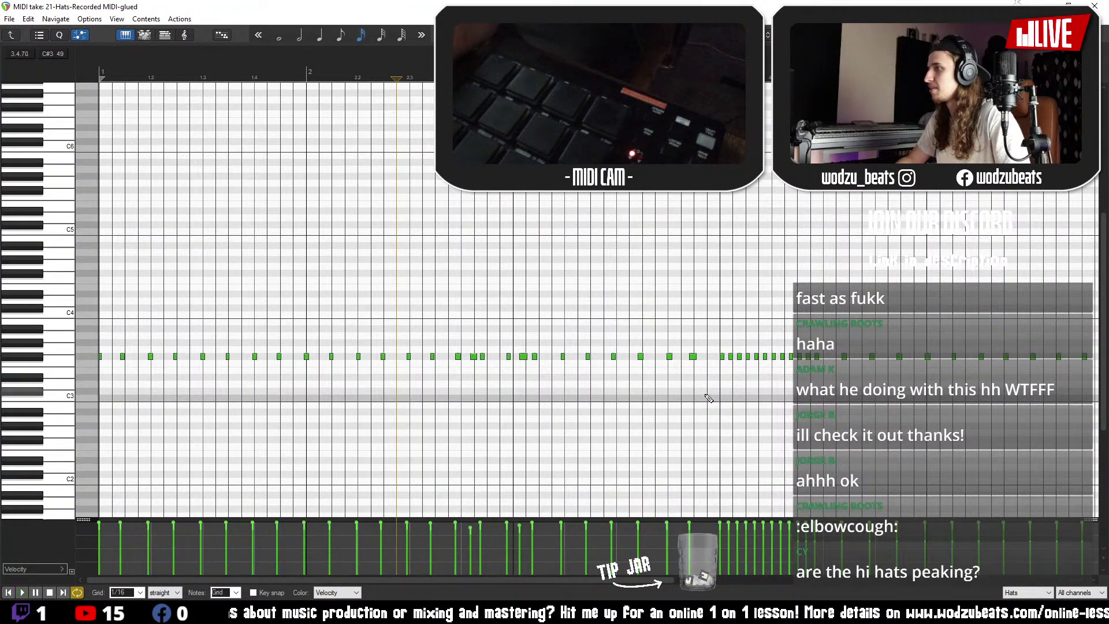
drag(708, 399, 98, 292)
right_click(99, 293)
click(386, 7)
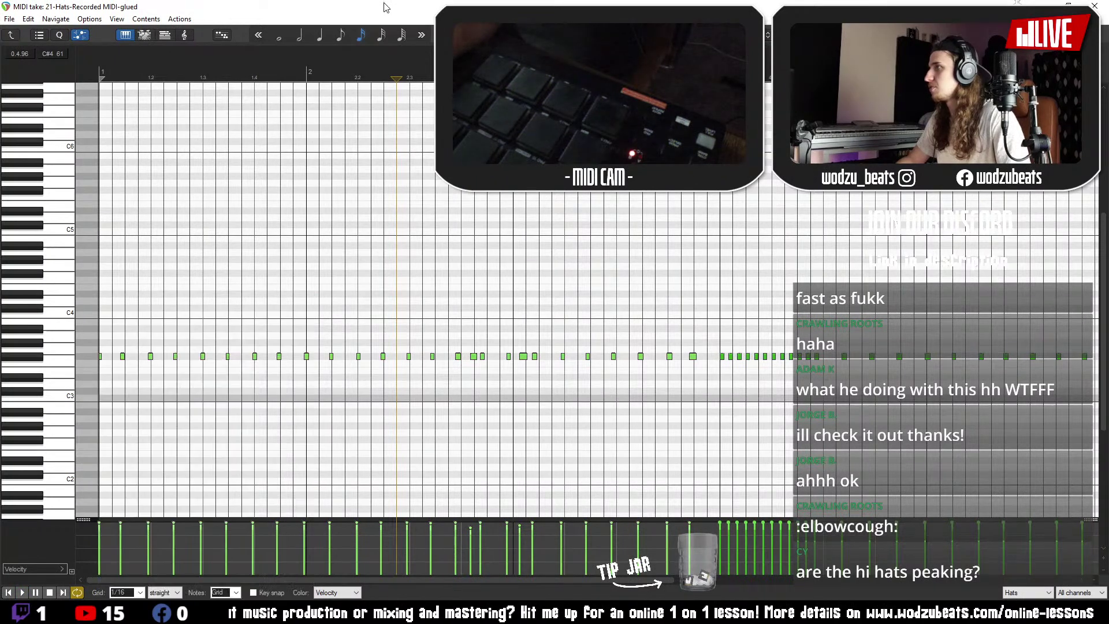
key(q)
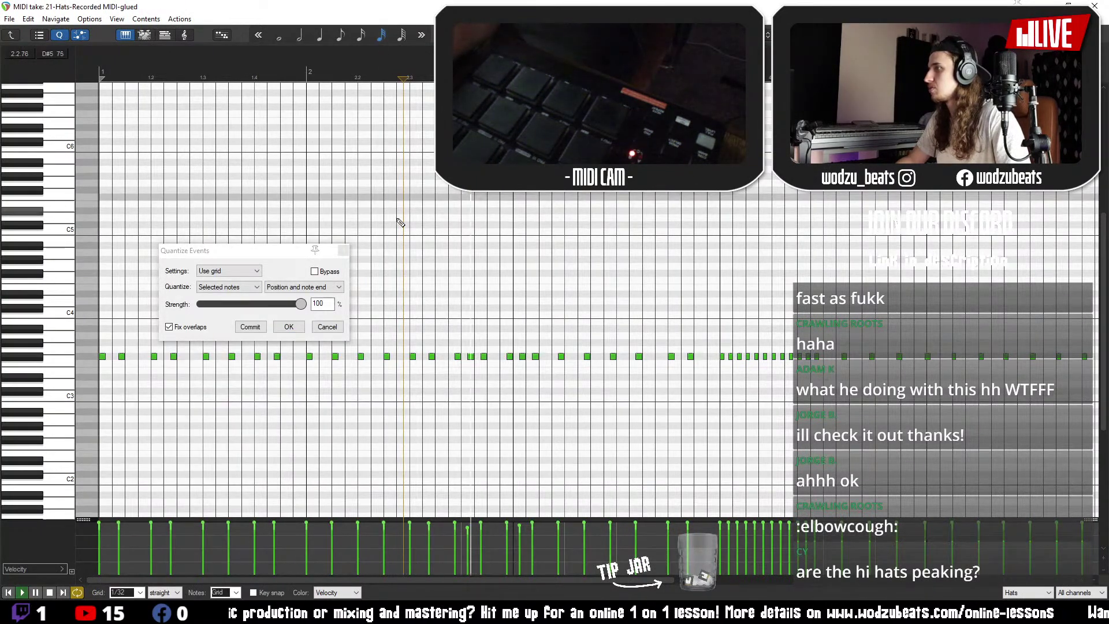
click(289, 327)
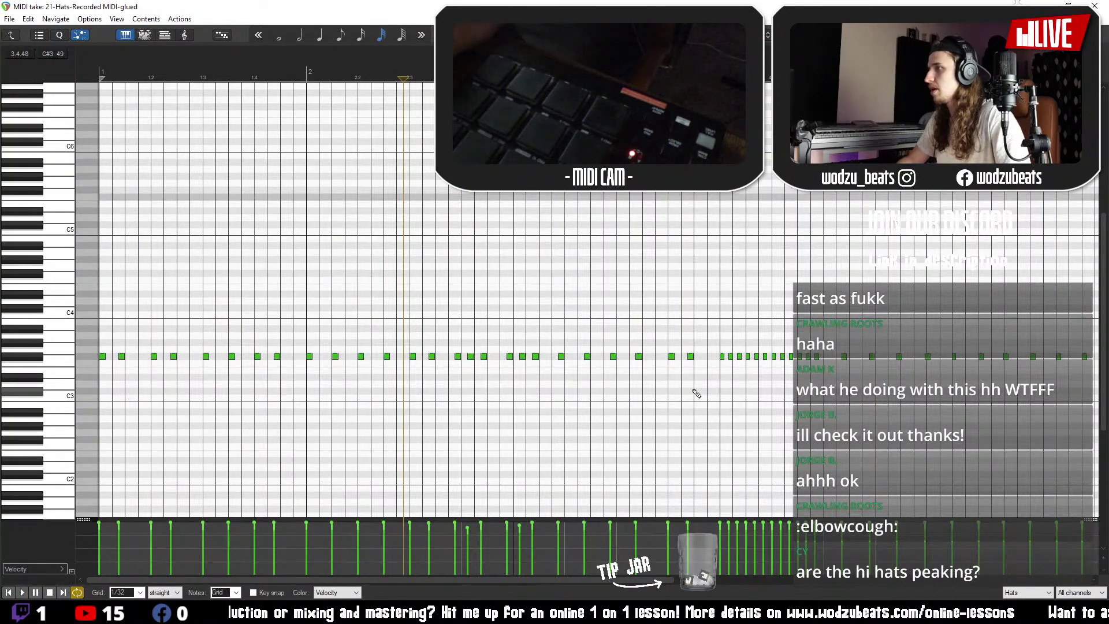
- Quantize the hi-hat notes in bars 1 to 3 to the straight 1/16 grid by position and note end at 100% strength
drag(700, 391, 85, 292)
right_click(85, 293)
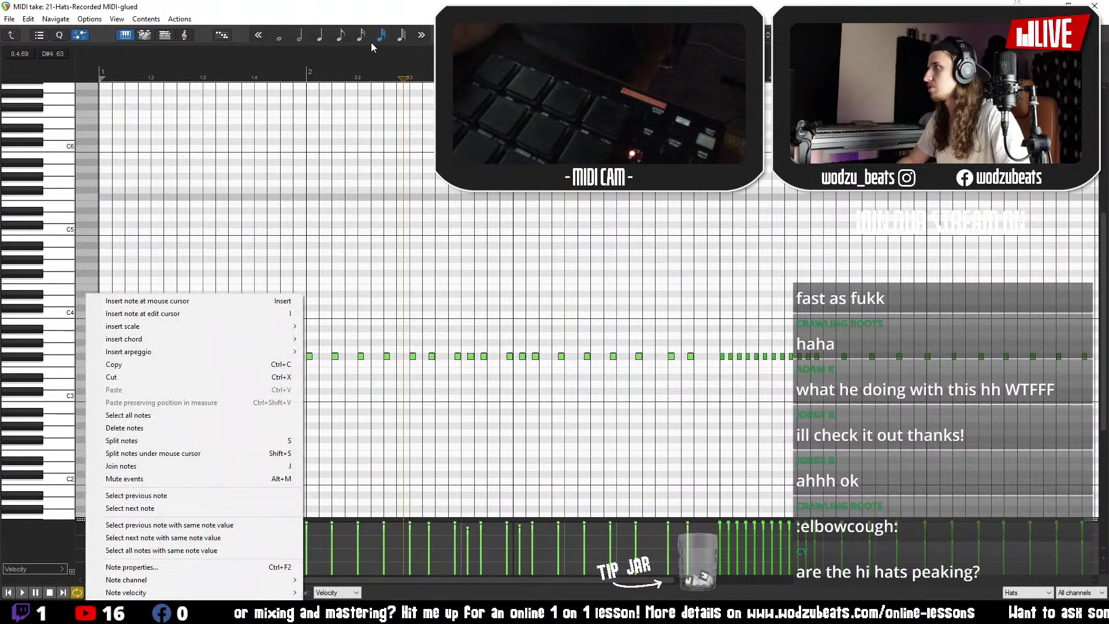
click(363, 36)
key(q)
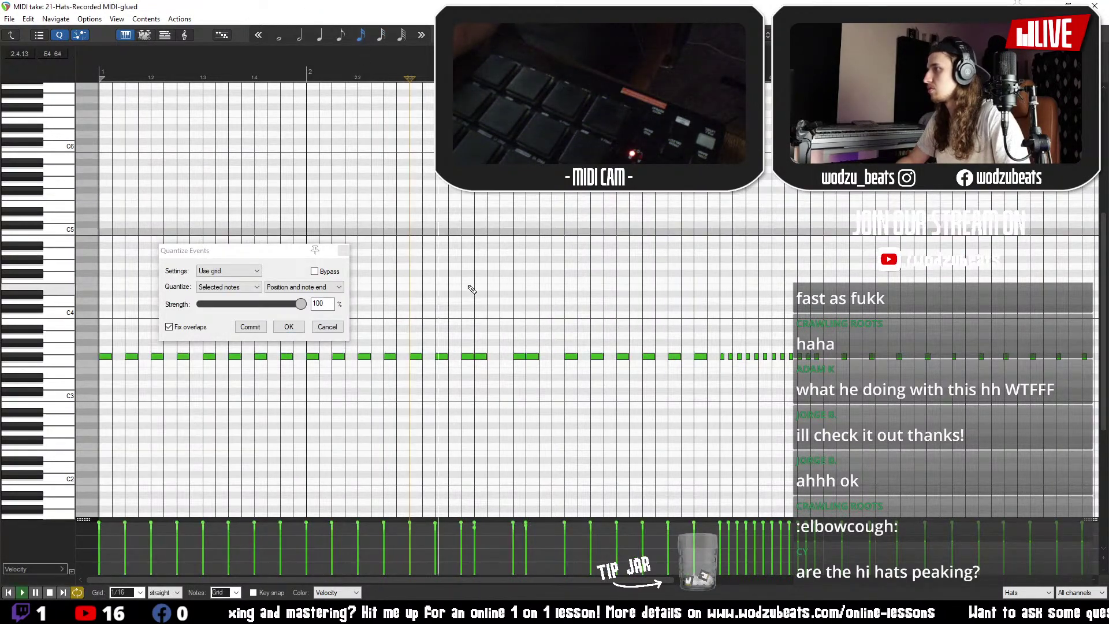
- Add one 1/16 hi-hat note after each short burst at the end of bar 2 and start of bar 3, checking by playback
click(491, 358)
key(space)
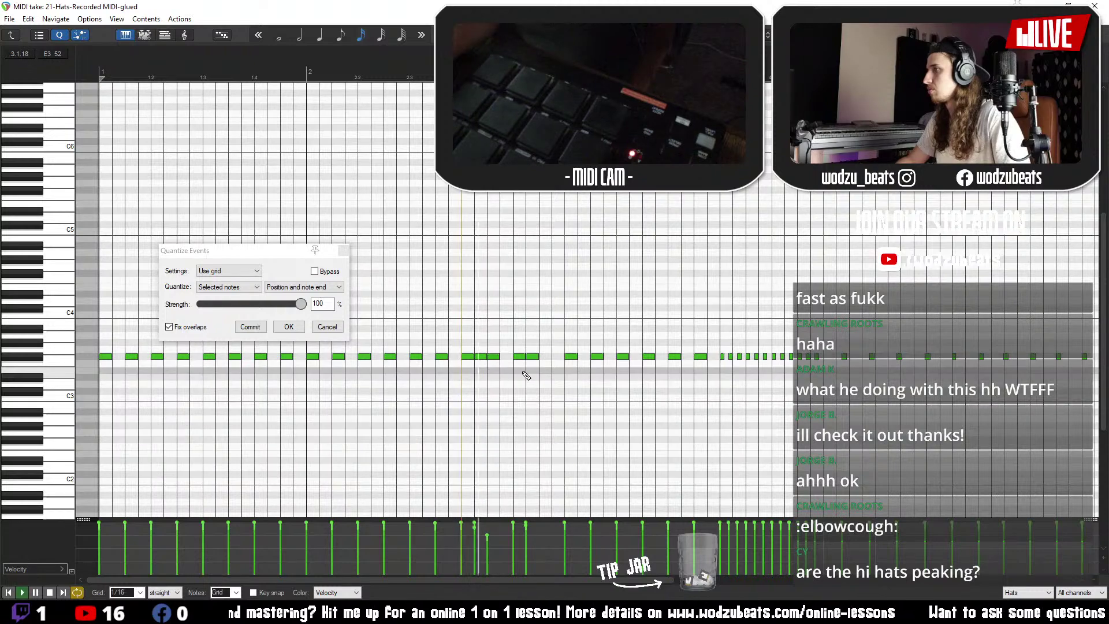
click(493, 350)
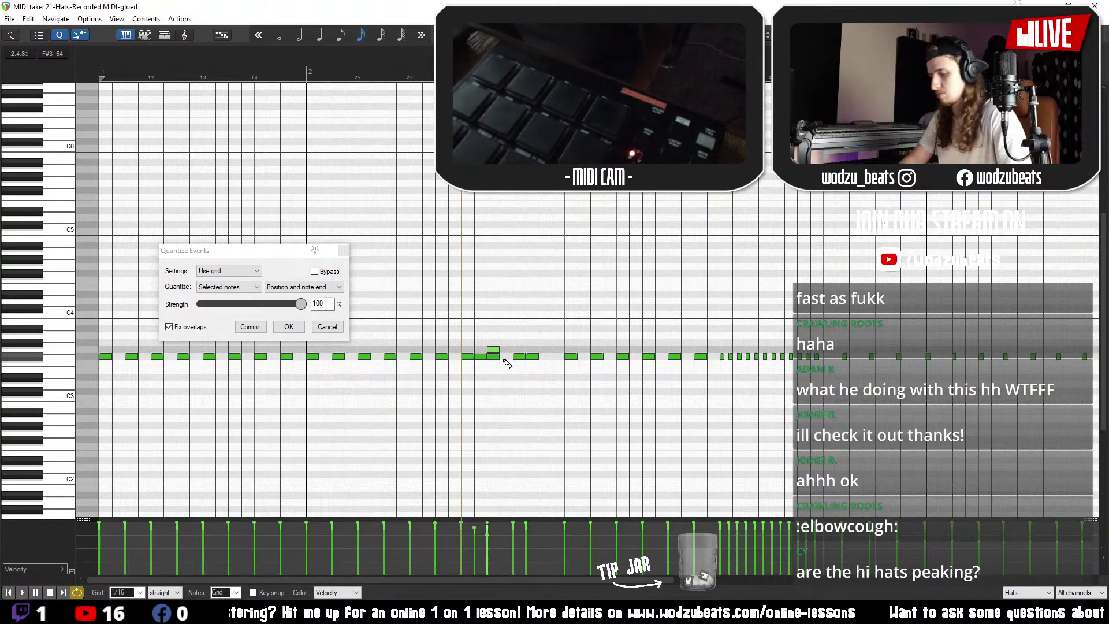
key(ctrl+z)
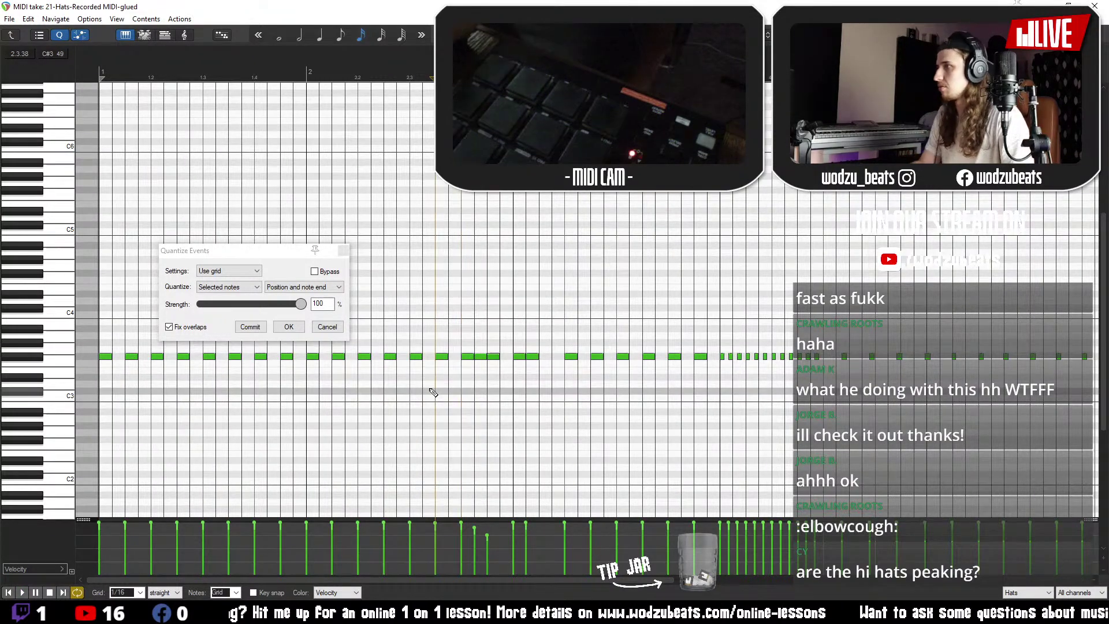
click(543, 364)
key(ctrl+z)
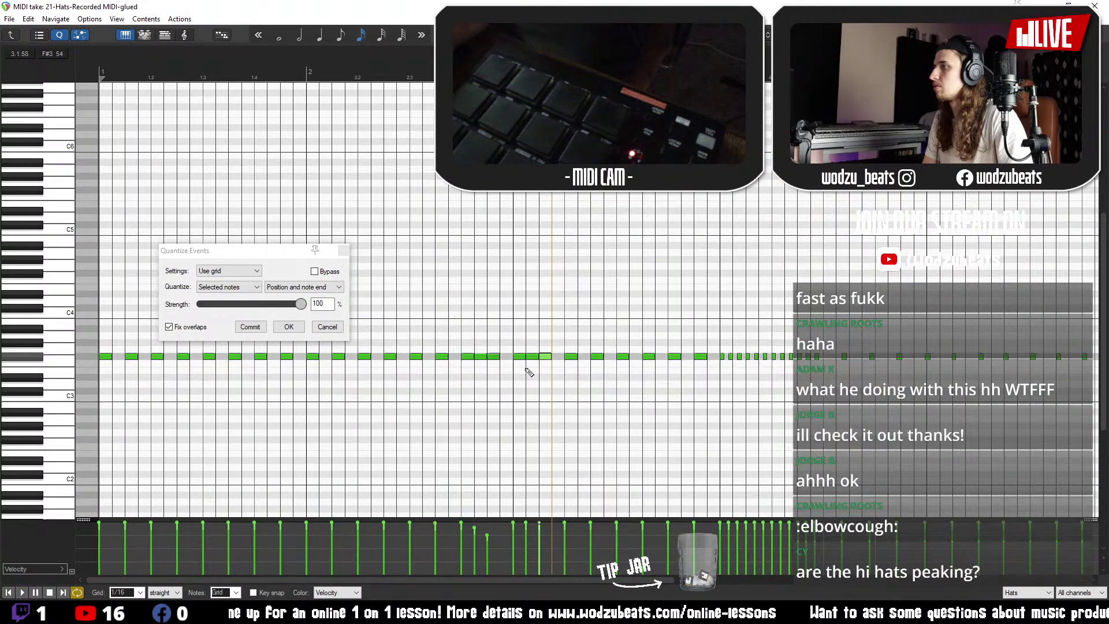
key(space)
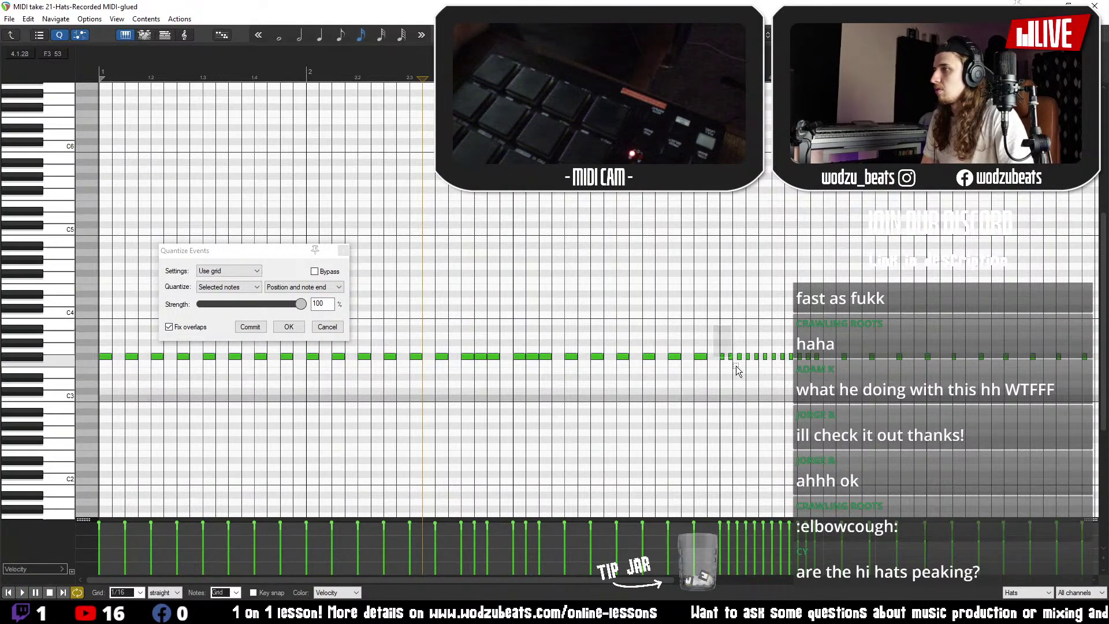
- Try quantizing the fast hi-hat roll at the start of bar 4 to the straight 1/16 grid, then undo it
right_click(822, 414)
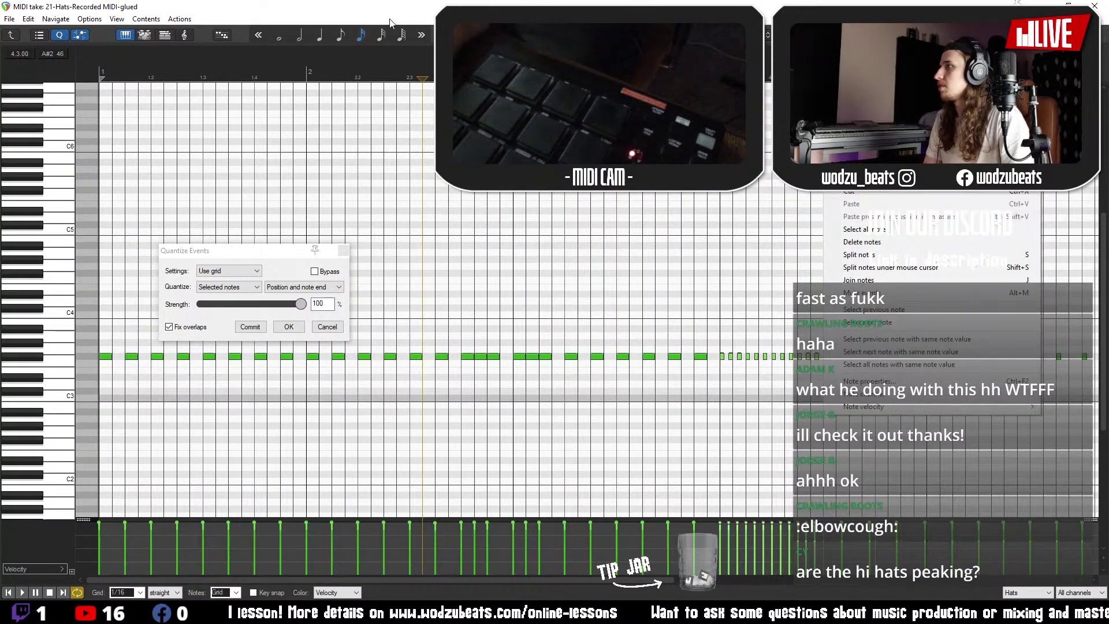
click(382, 35)
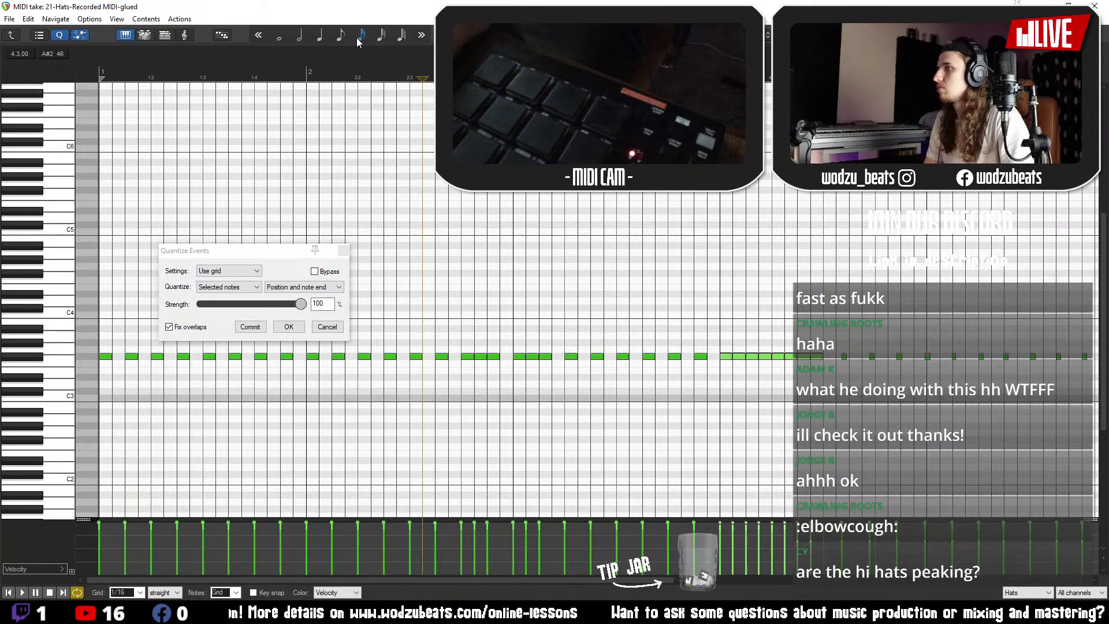
key(Return)
key(space)
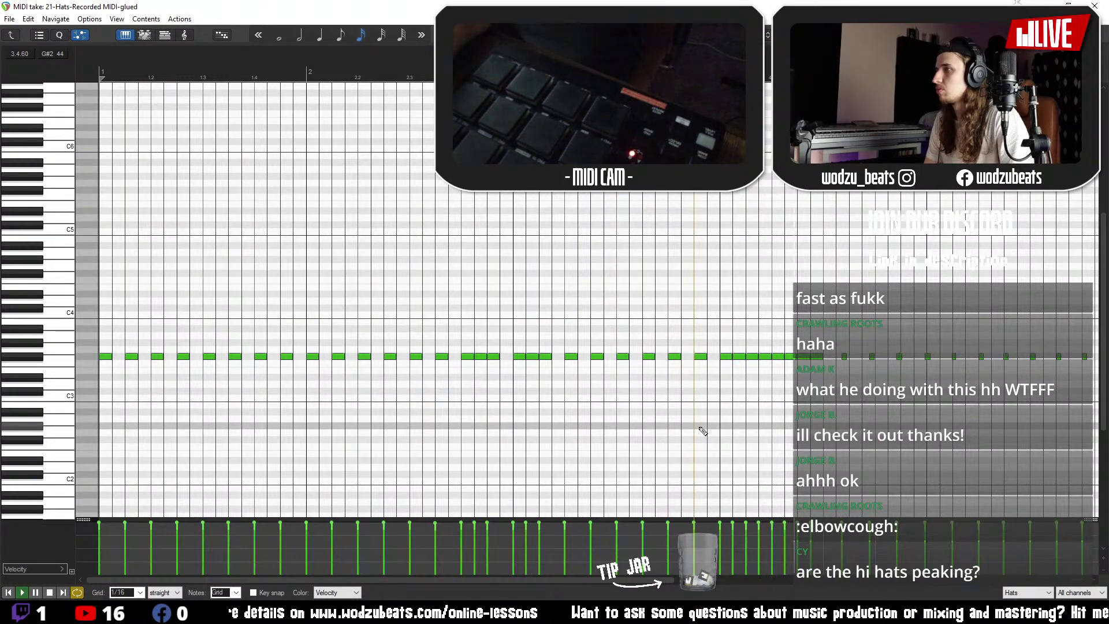
key(ctrl+z)
- Quantize the hi-hat roll at the start of bar 4 to the 1/16 triplet grid at 100% strength and play it
scroll(724, 424, up, 3)
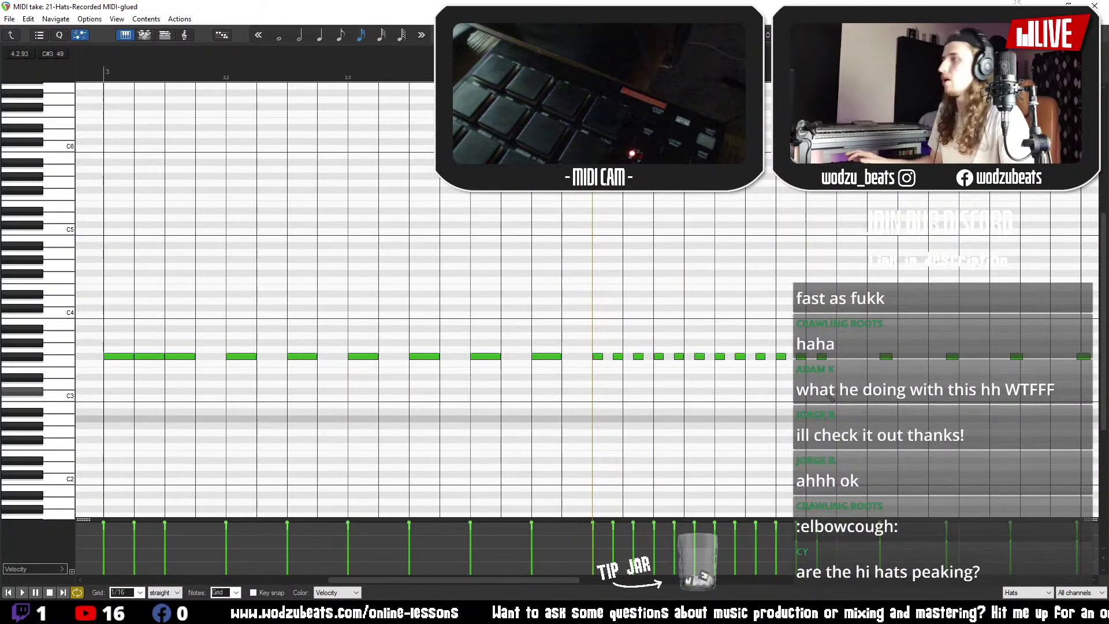
drag(803, 305, 582, 428)
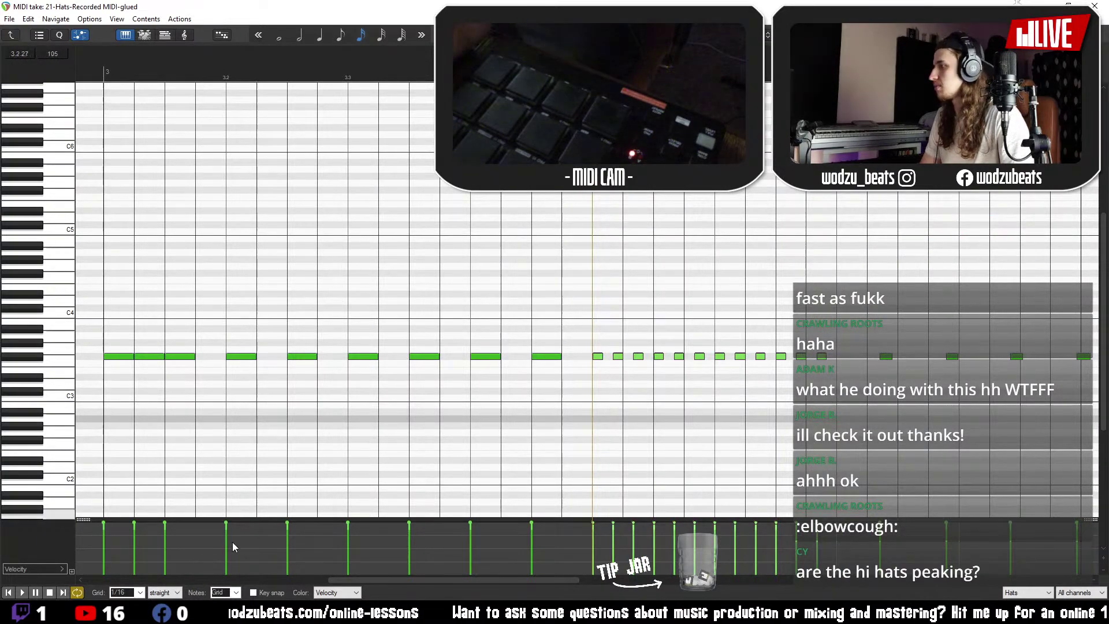
click(169, 588)
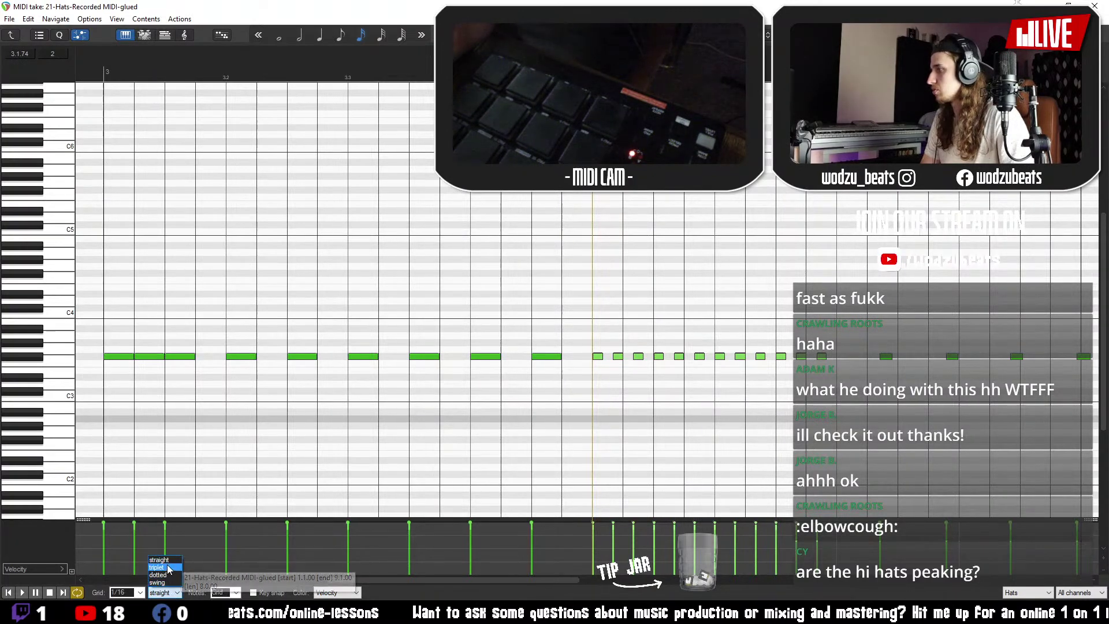
click(164, 568)
key(q)
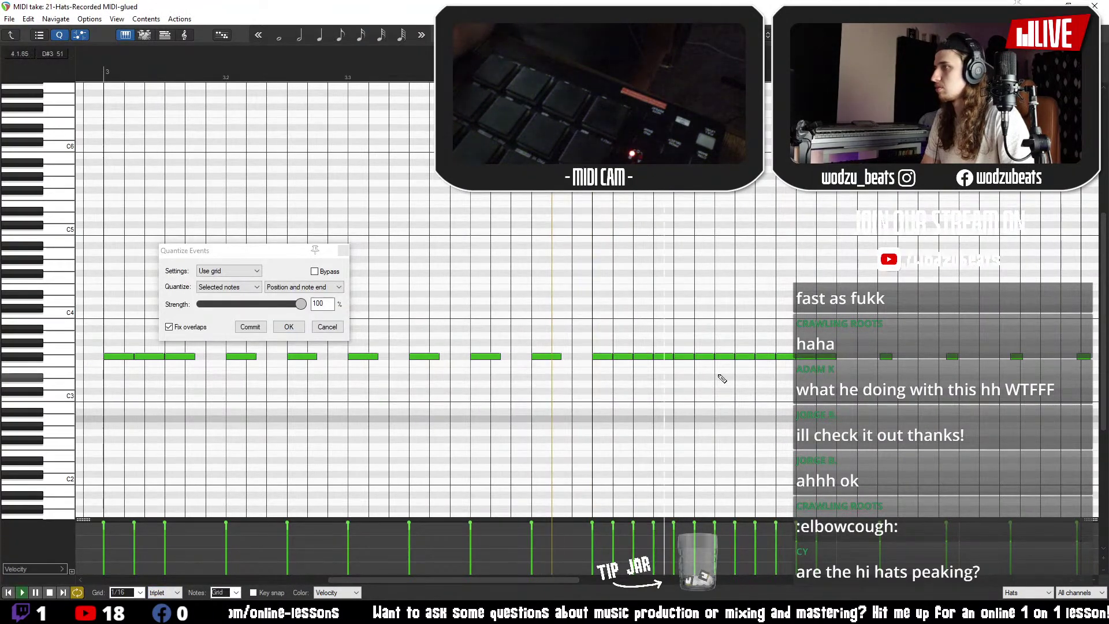
key(space)
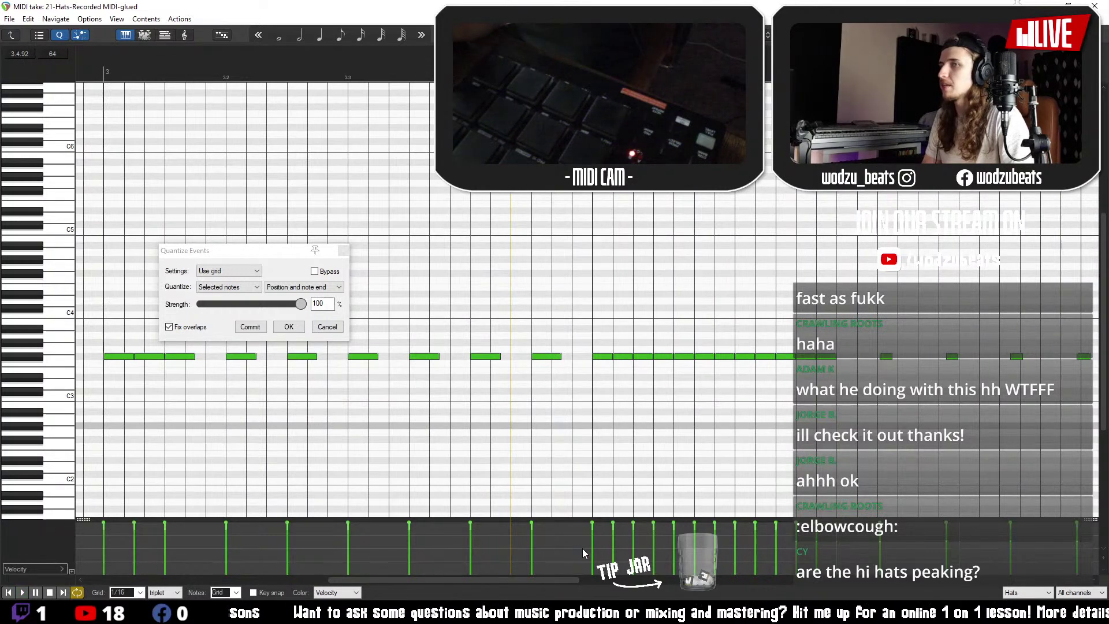
- Shape the velocities of bar 4's hi-hat roll into a ramp rising from about 84
drag(580, 552, 727, 536)
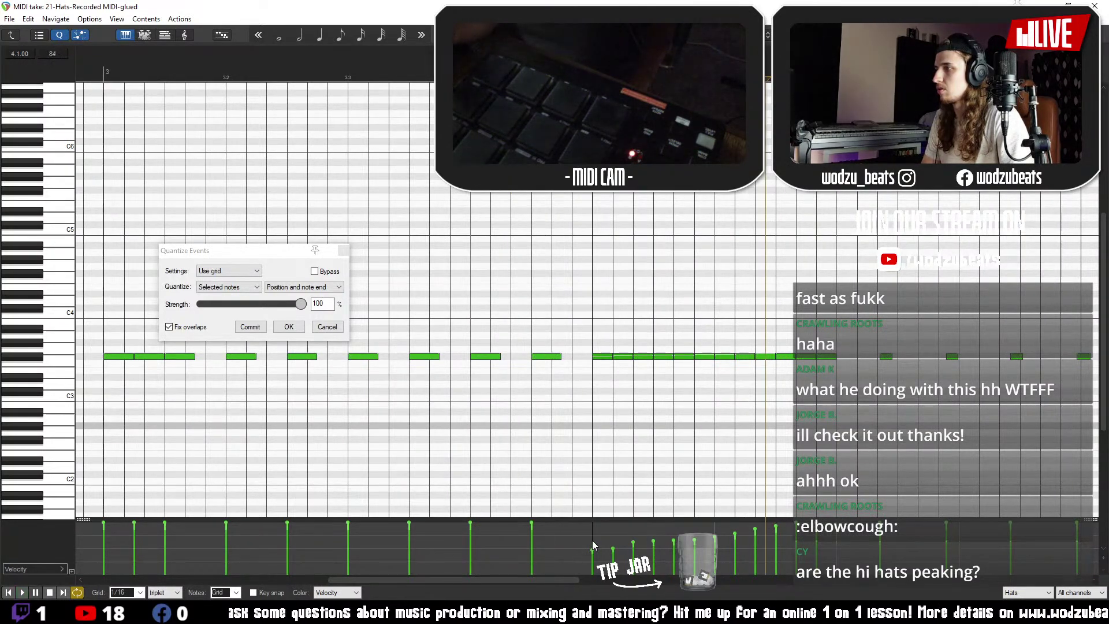
drag(736, 536, 761, 533)
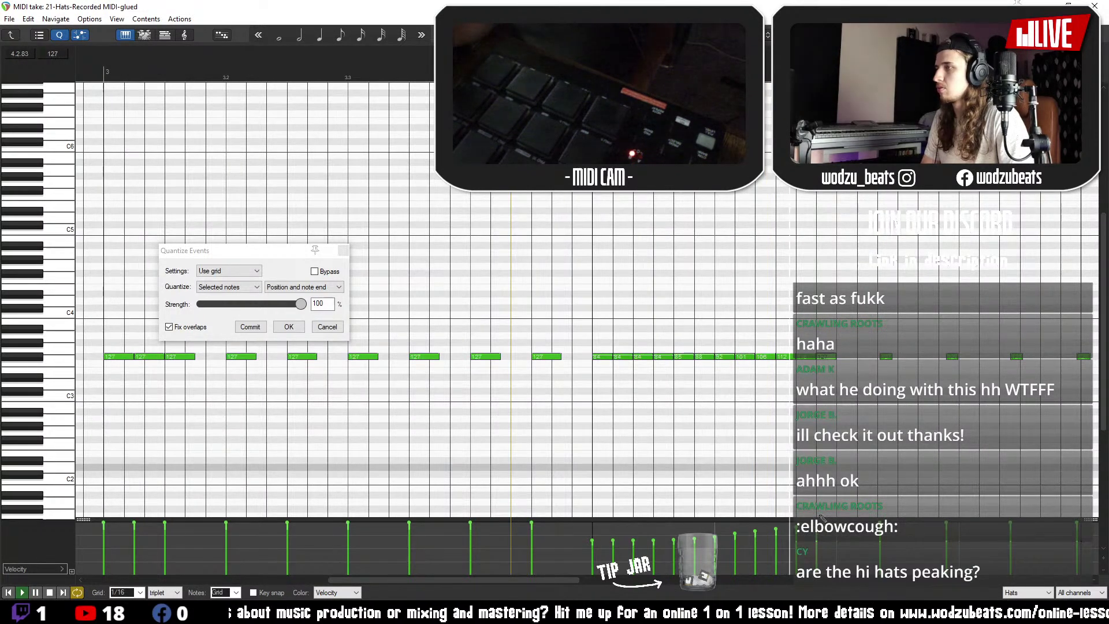
- Quantize the hi-hat notes from after bar 4's roll to the start of bar 6 to the straight 1/16 grid
scroll(743, 401, down, 3)
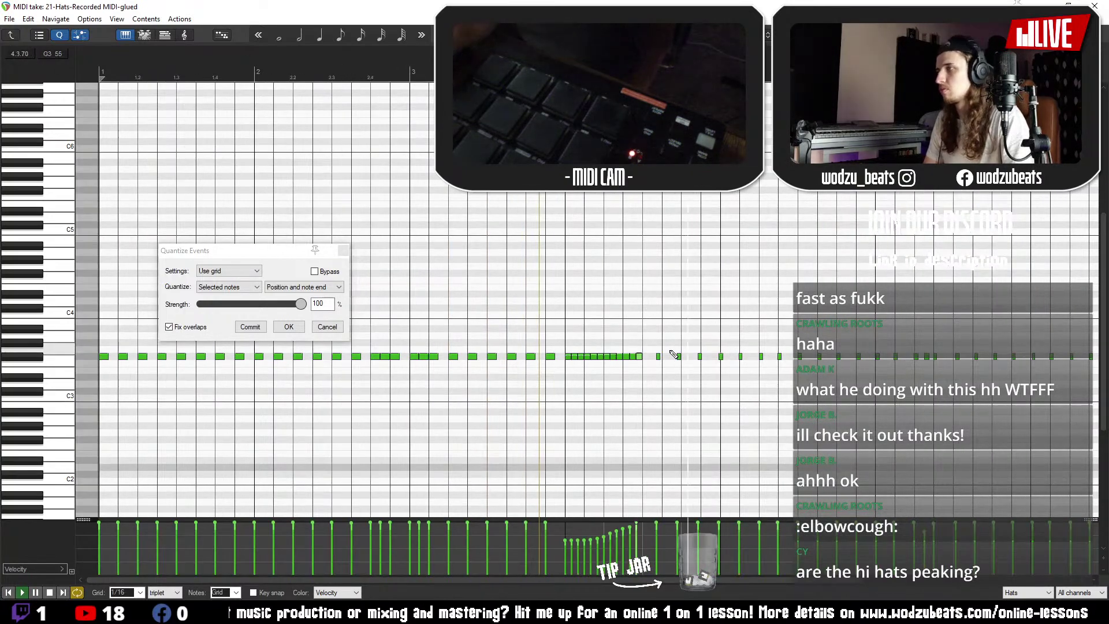
drag(649, 340, 899, 381)
right_click(898, 381)
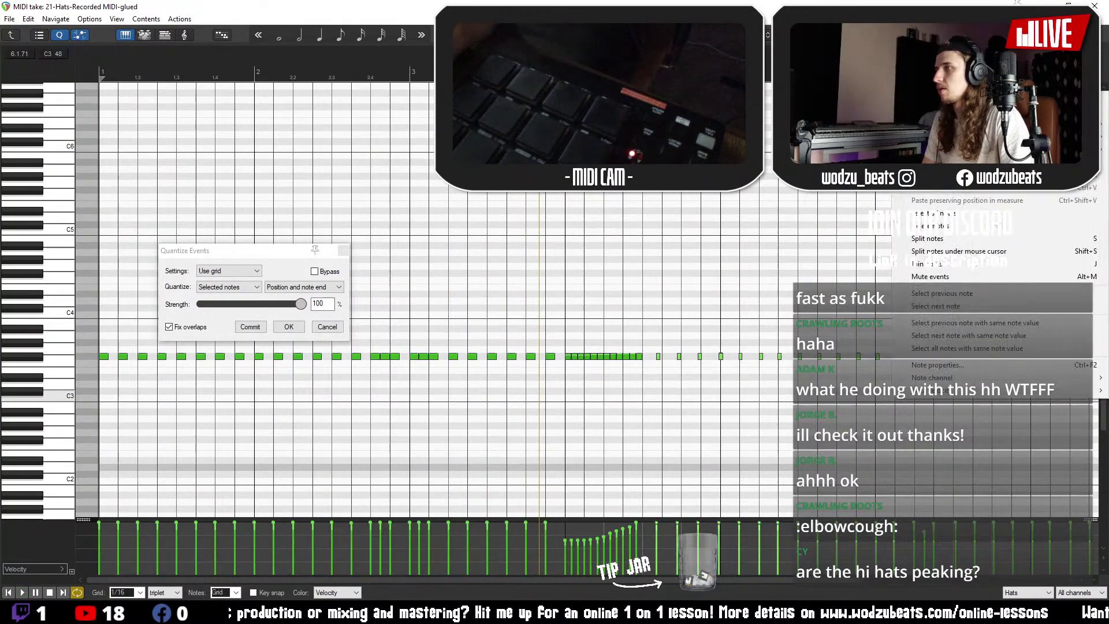
click(361, 36)
key(Return)
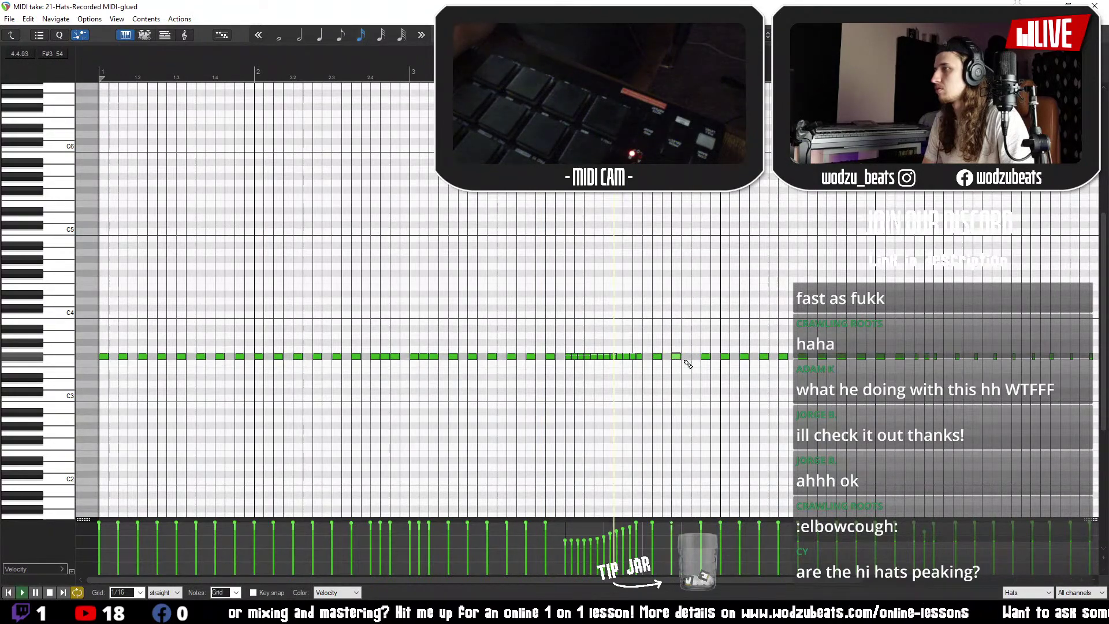
- Move the first hi-hat note after bar 4's roll one 1/16 later and play the passage
scroll(688, 363, up, 2)
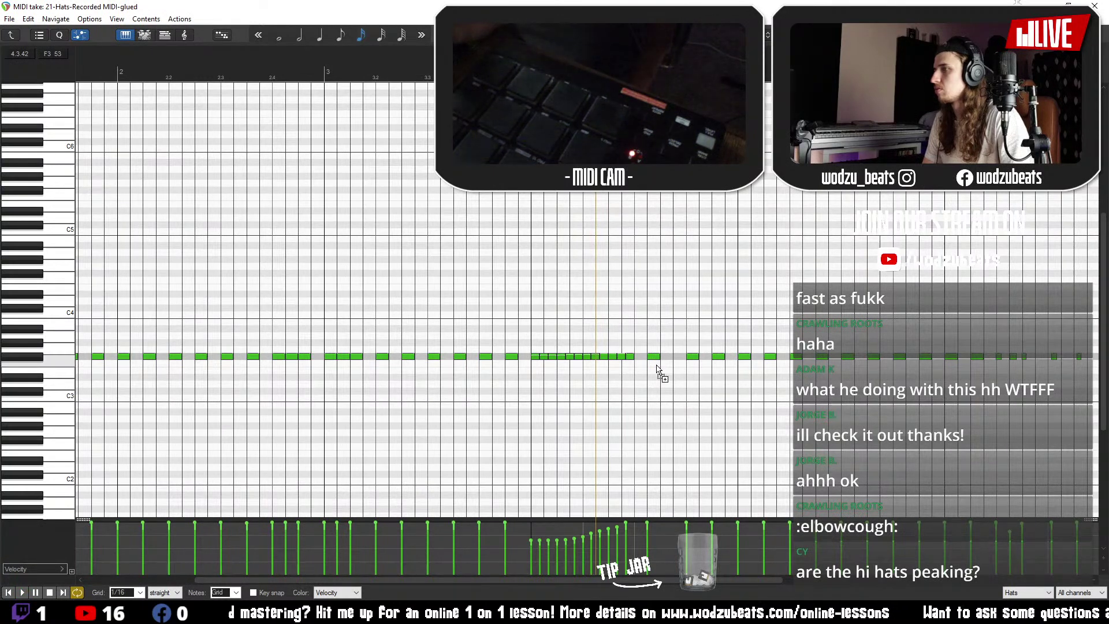
drag(657, 366, 671, 360)
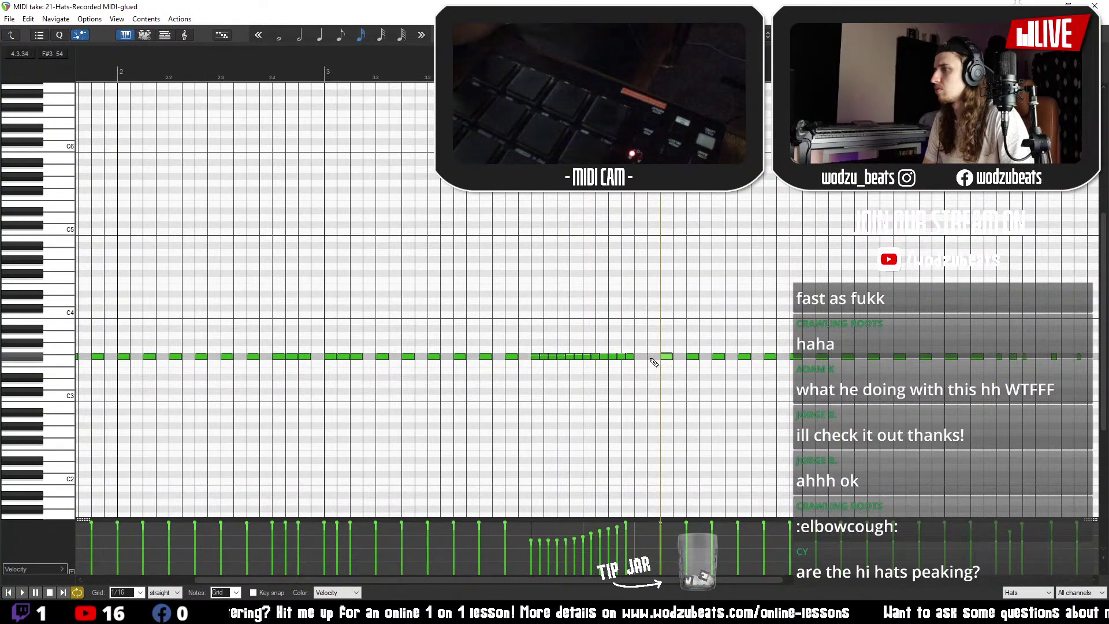
click(523, 388)
key(space)
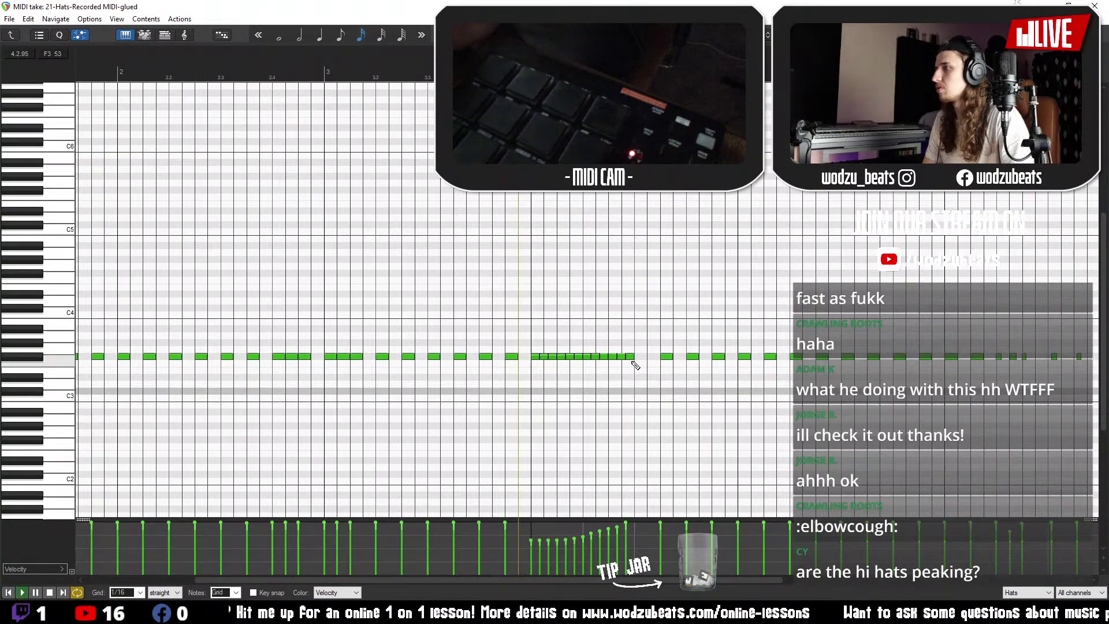
key(space)
- Add one more short hi-hat note at the end of bar 4's roll, matching the roll's note length
click(631, 357)
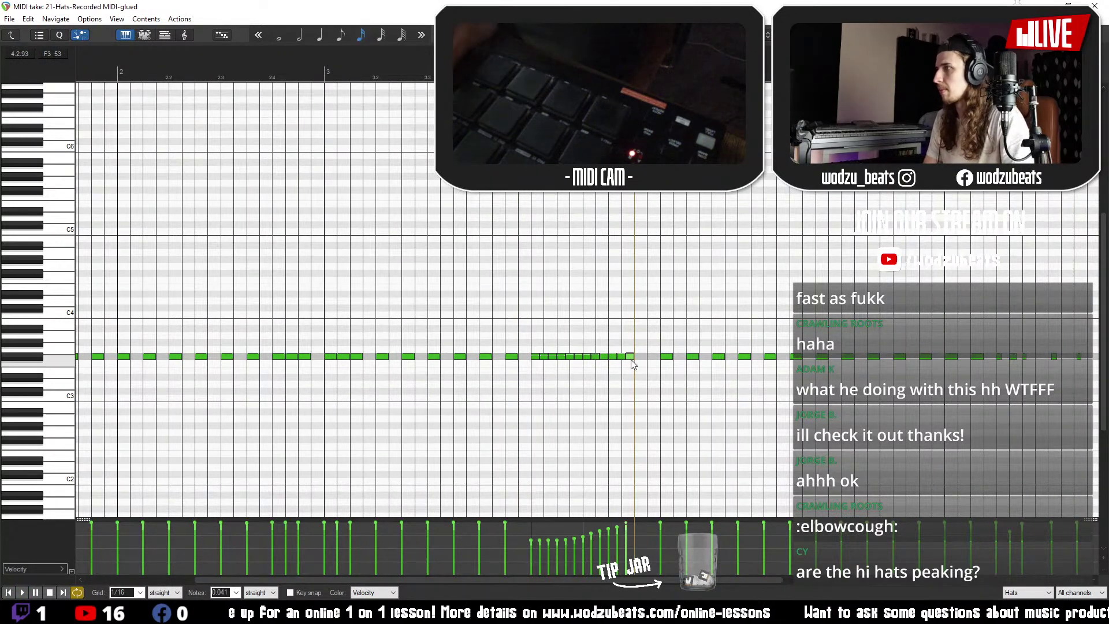
drag(639, 364, 641, 364)
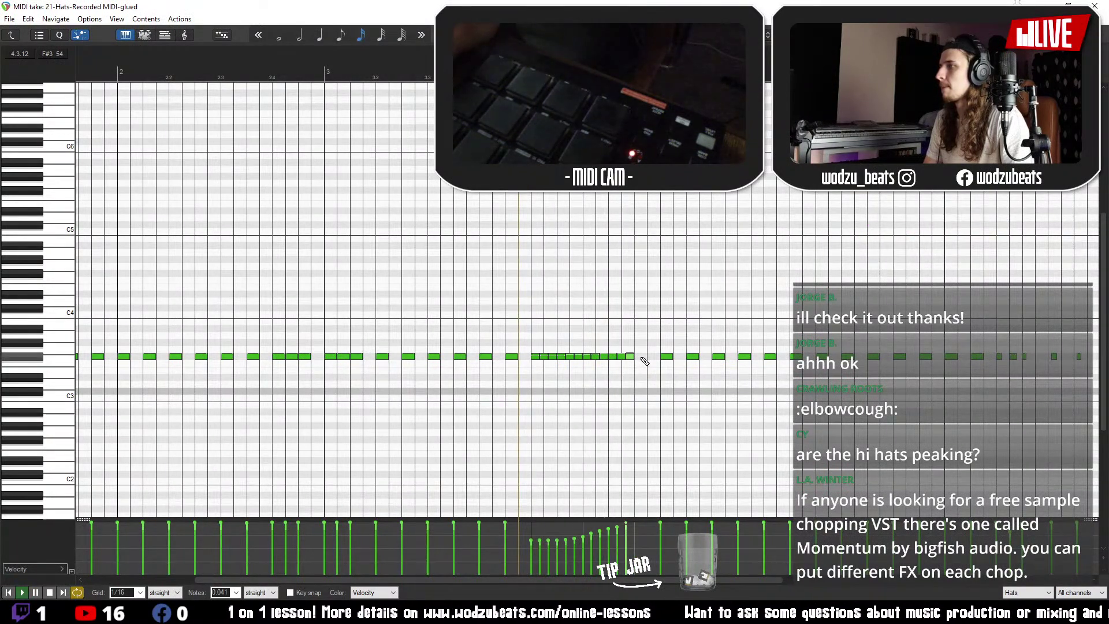
click(641, 358)
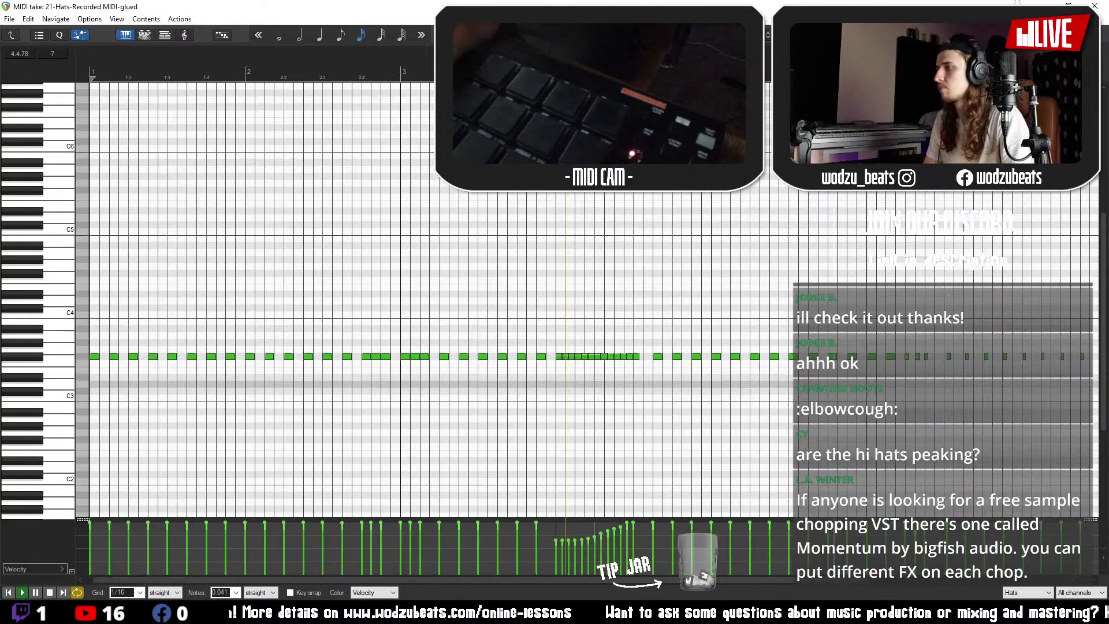
- Quantize the hi-hat notes in bars 6 and 7 to the straight 1/16 grid by position and note end at 100% strength
scroll(726, 579, down, 2)
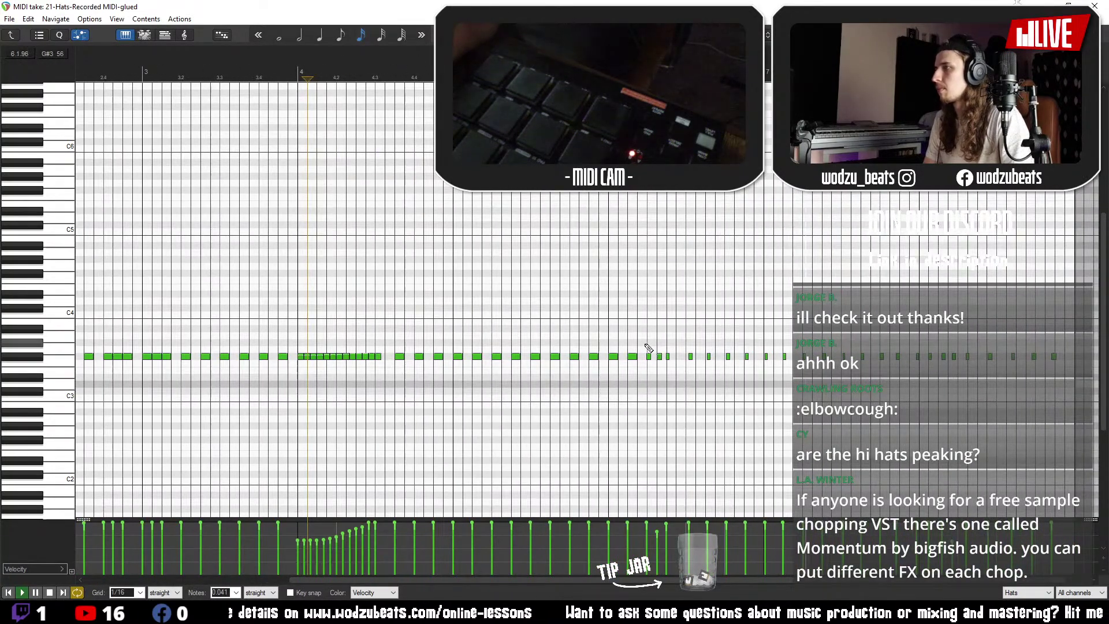
drag(678, 391, 900, 416)
key(ctrl+q)
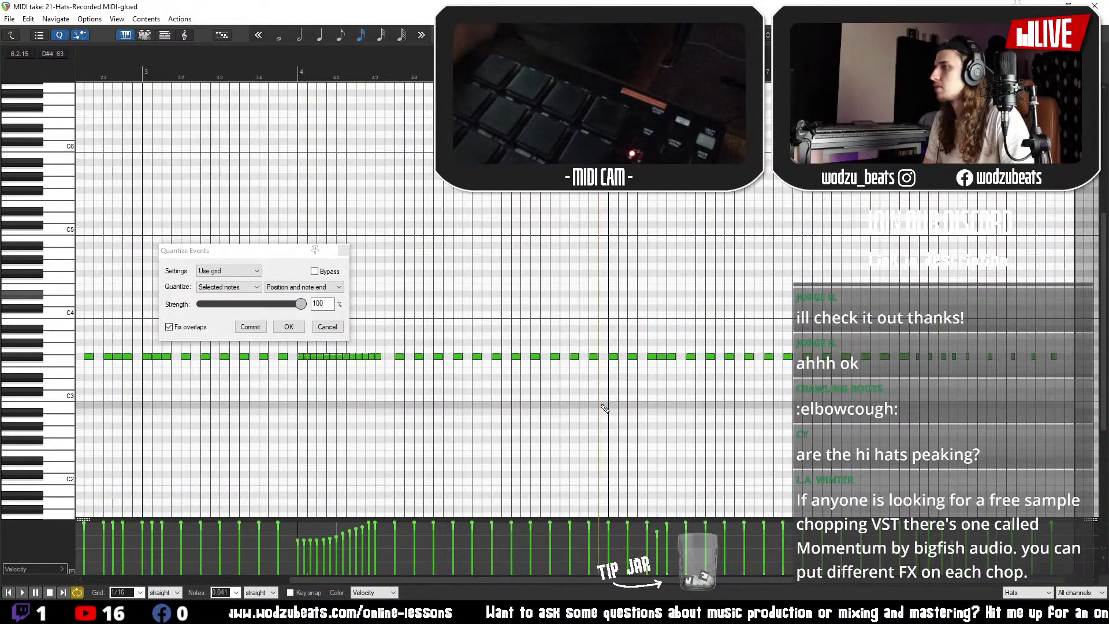
click(289, 327)
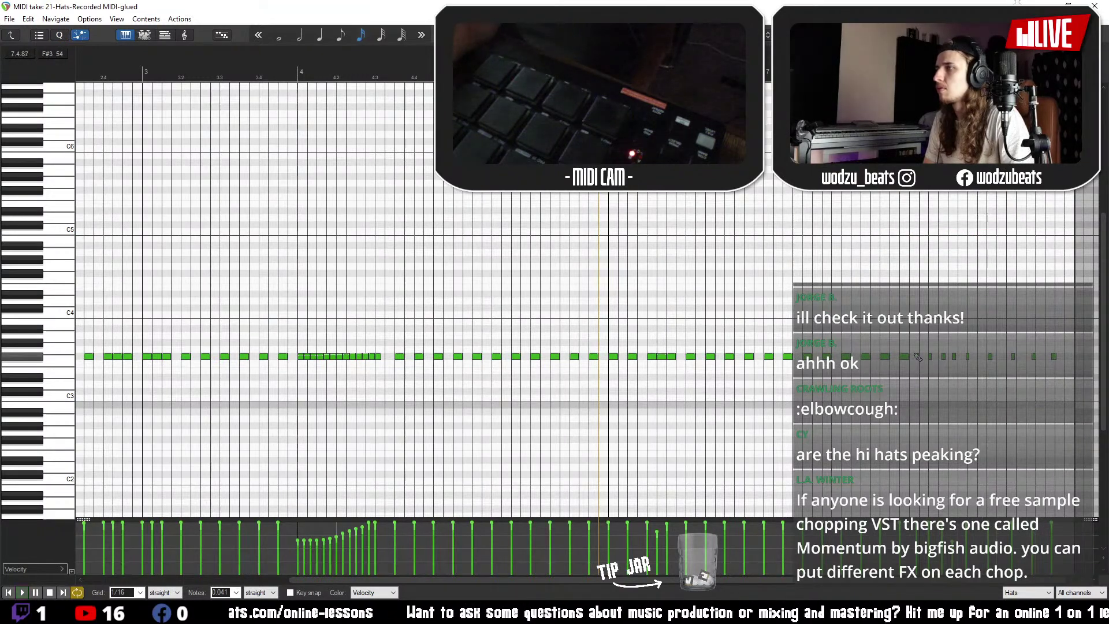
- Quantize the first five hi-hat notes of bar 8 to the 1/16 triplet grid at 100% strength
scroll(917, 352, up, 3)
drag(603, 335, 782, 420)
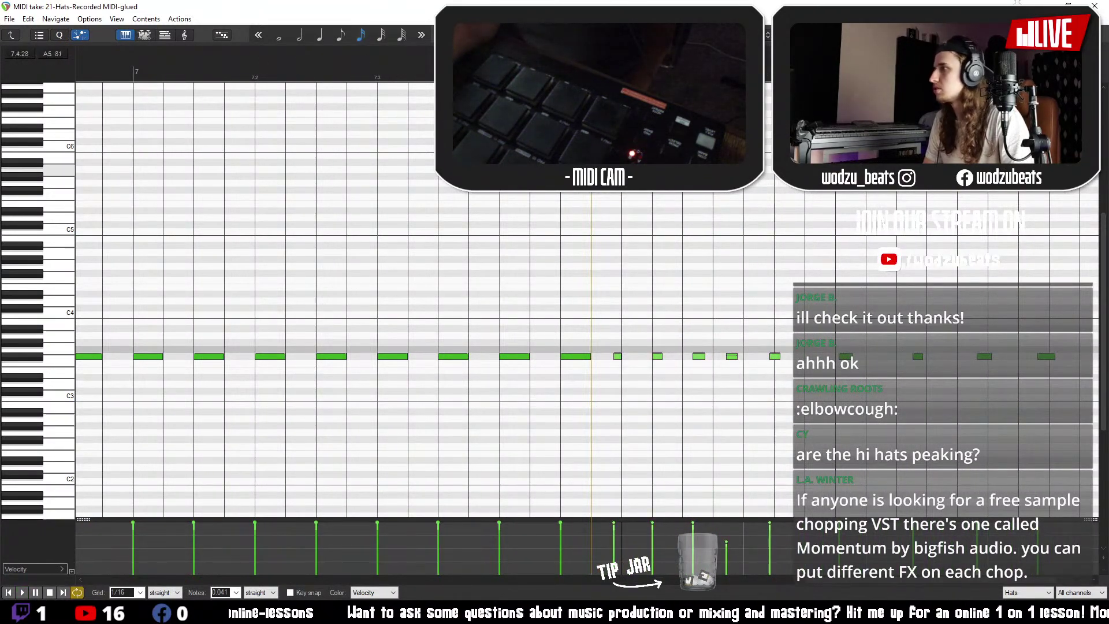
click(165, 592)
click(158, 567)
key(q)
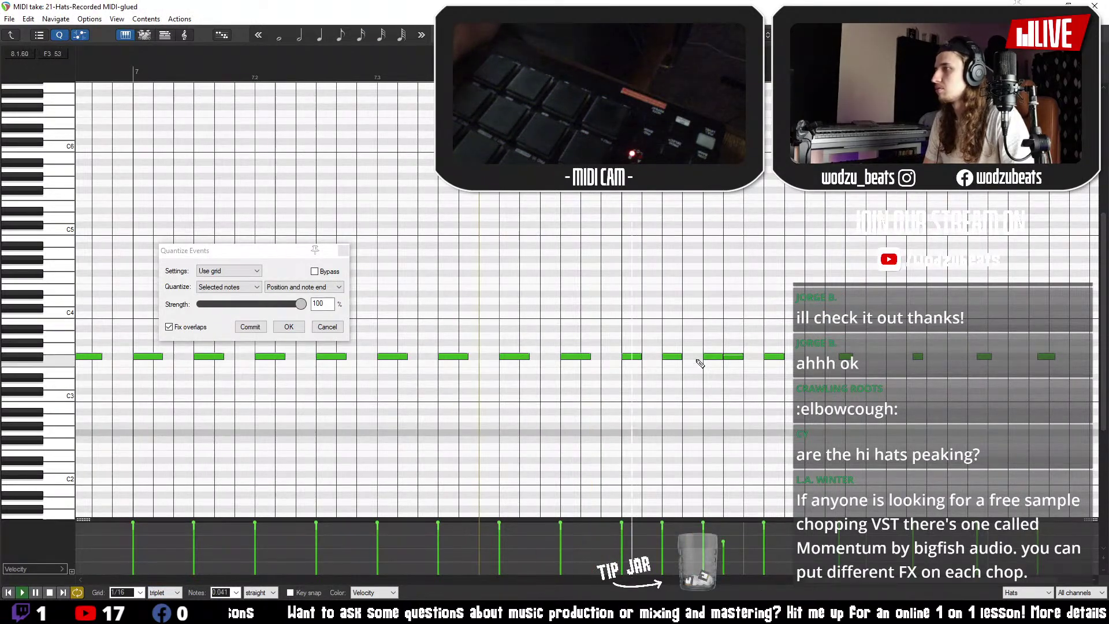
- Move the last two of bar 8's quantized hi-hat notes one triplet 1/16 later and play from bar 7
drag(724, 354, 793, 362)
click(288, 327)
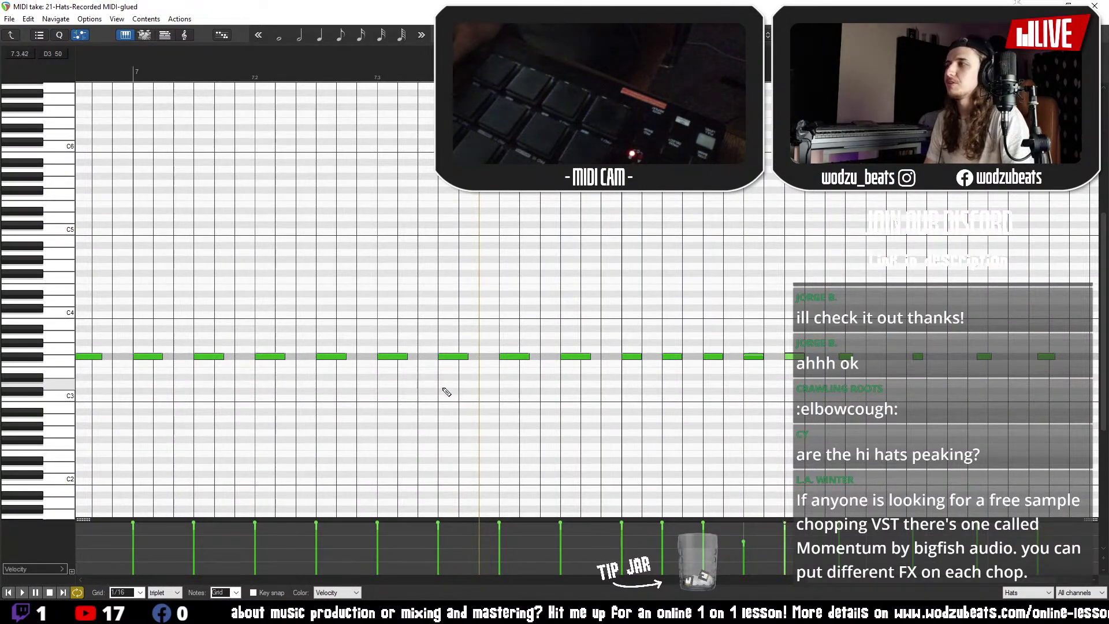
scroll(346, 335, right, 1)
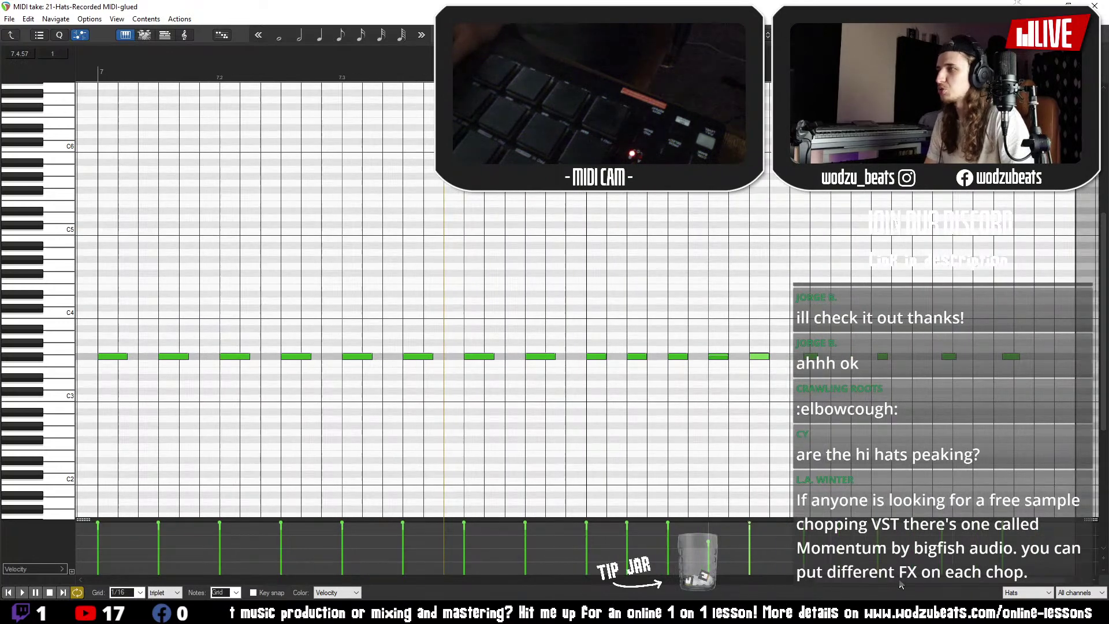
click(328, 319)
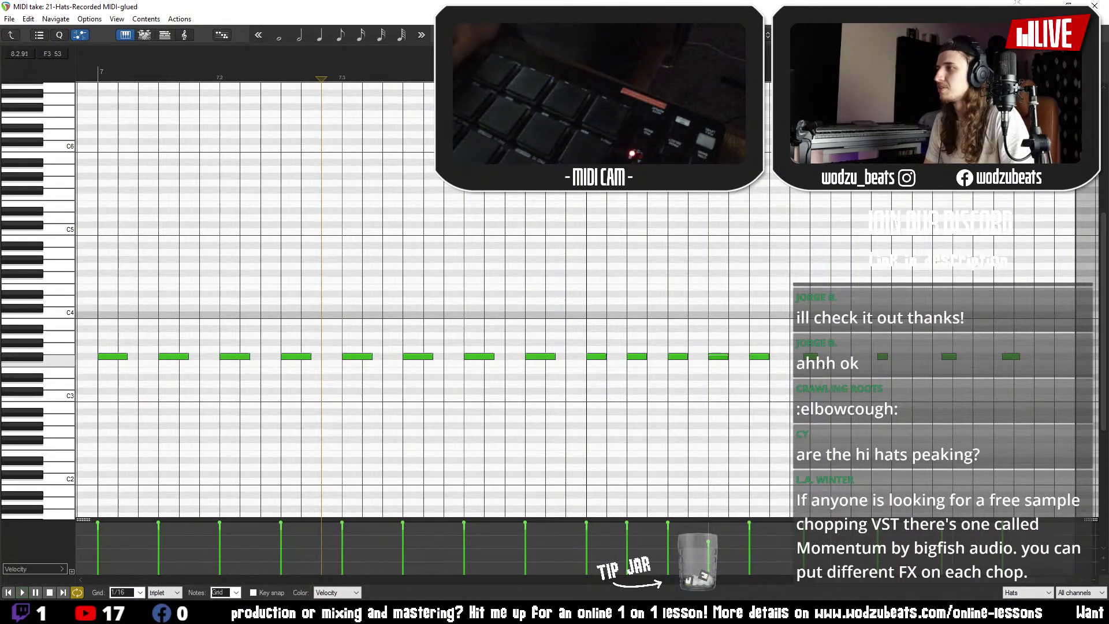
key(space)
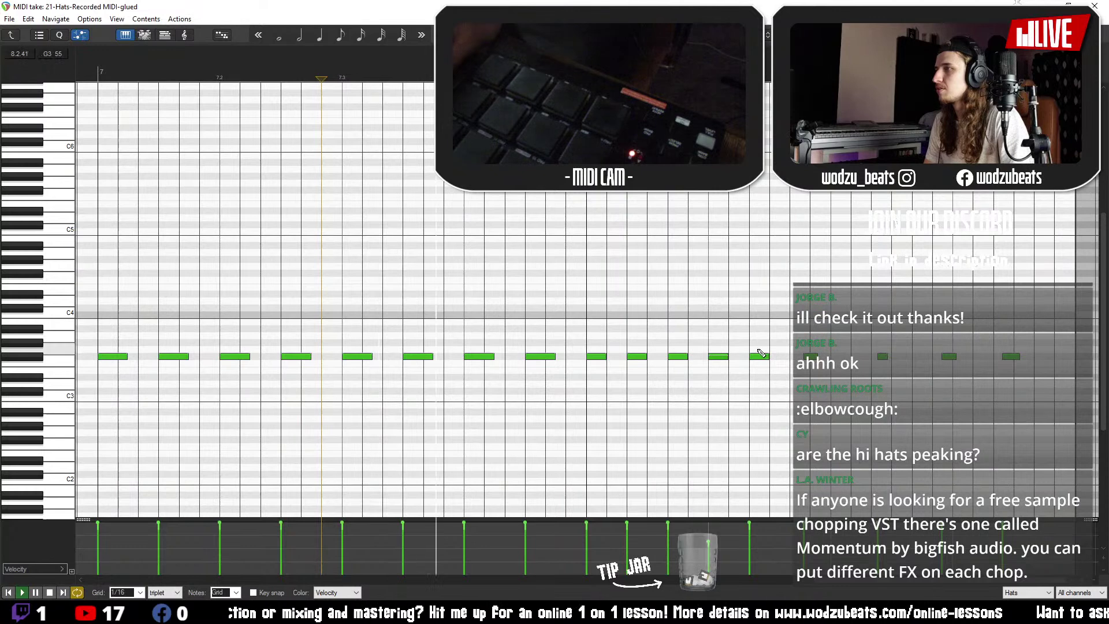
- Move bar 8's fifth hi-hat note one triplet 1/16 later and set a straight 1/8 grid with 1/16 note length
drag(762, 353, 781, 362)
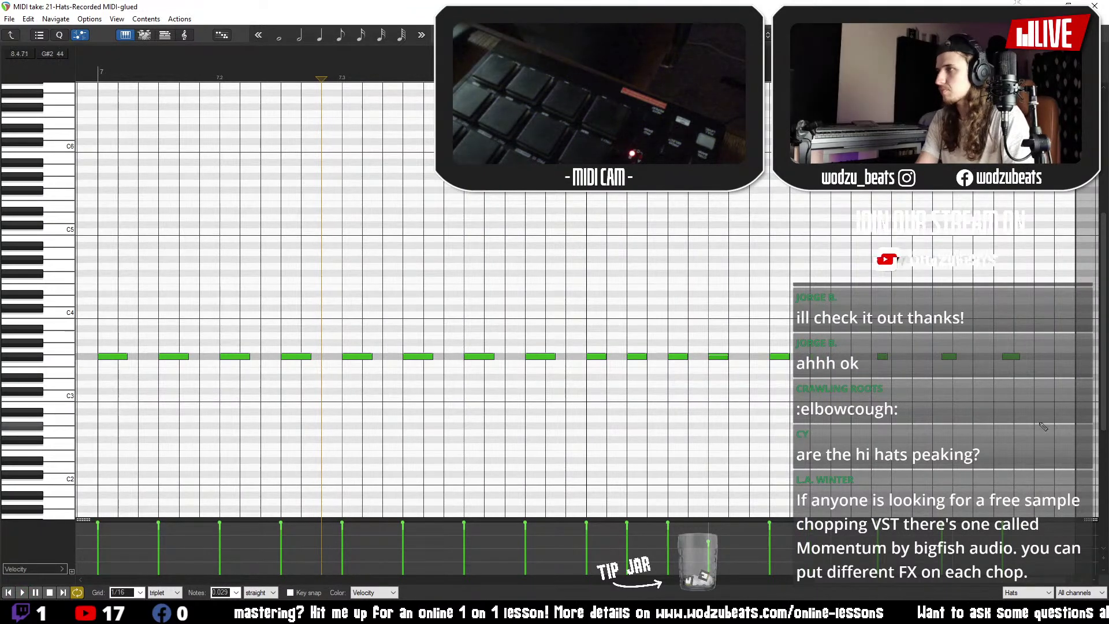
click(362, 37)
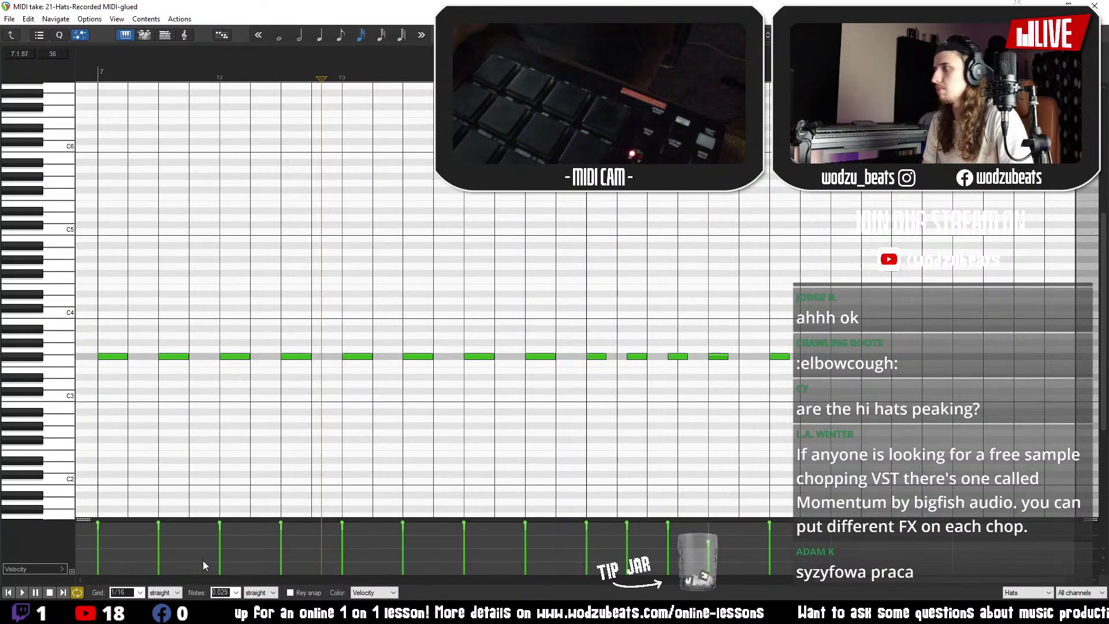
key(space)
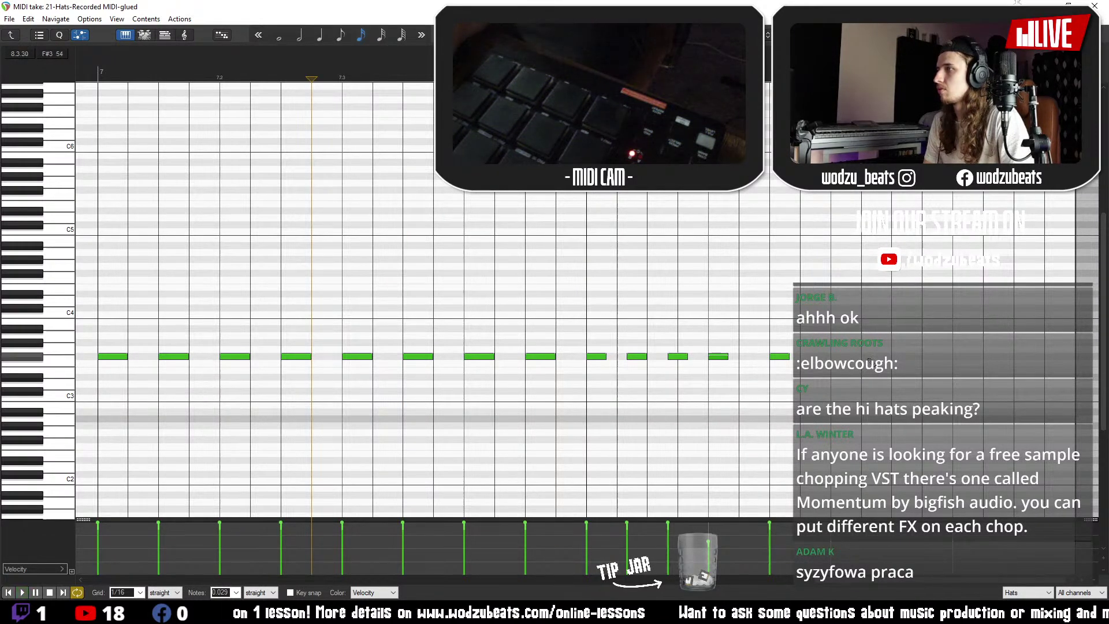
key(space)
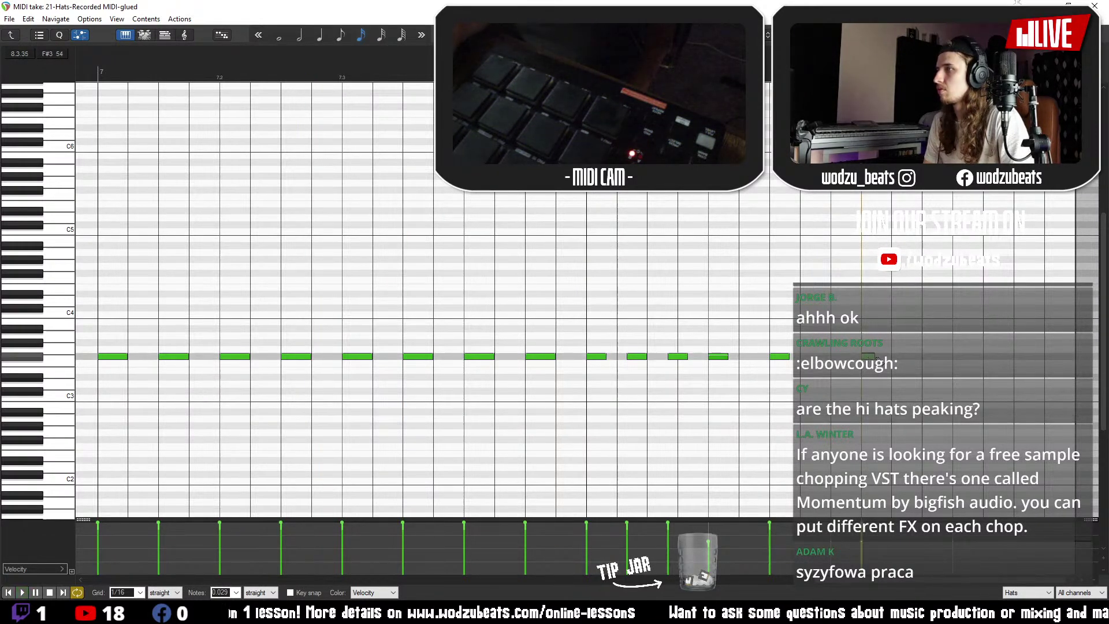
click(342, 36)
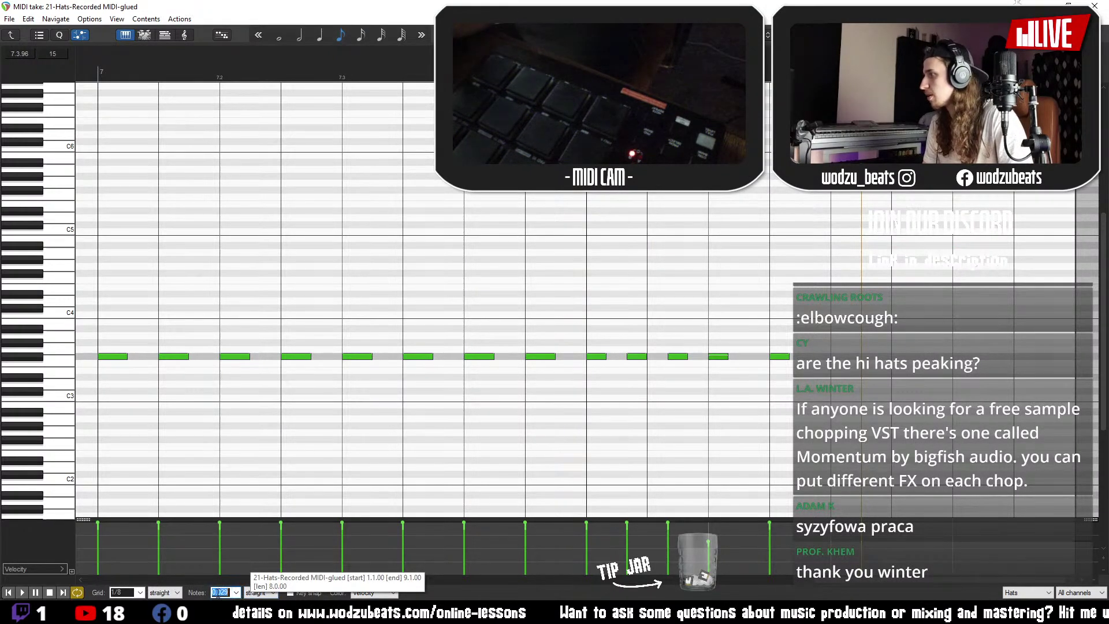
text(0)
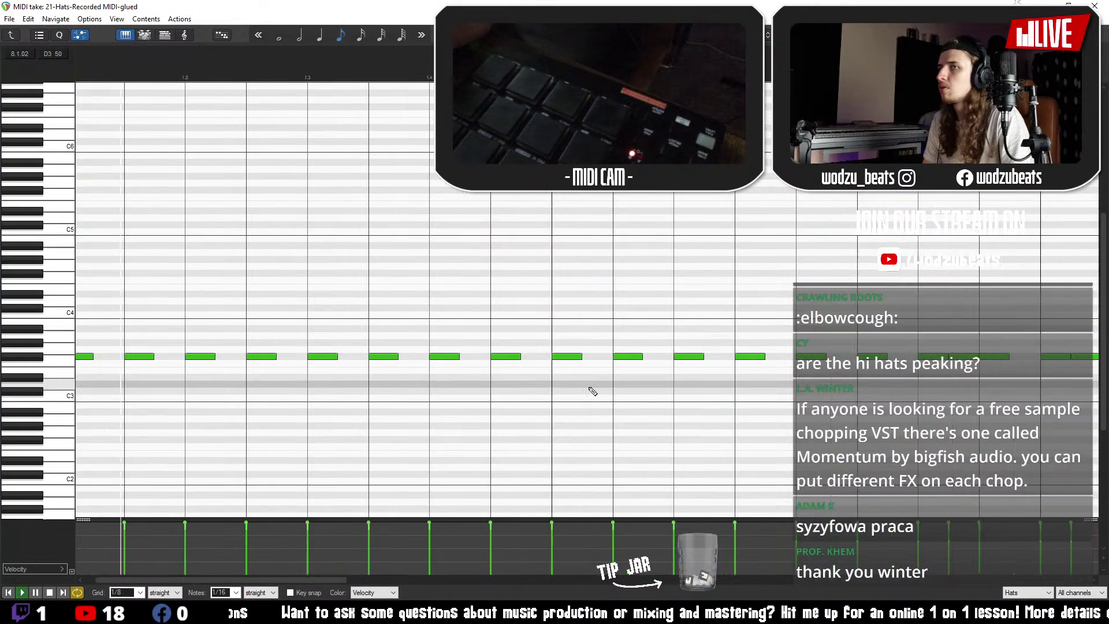
- Reshape the velocities of bar 4's hi-hat roll into a steady rise and close the MIDI editor
scroll(593, 391, down, 3)
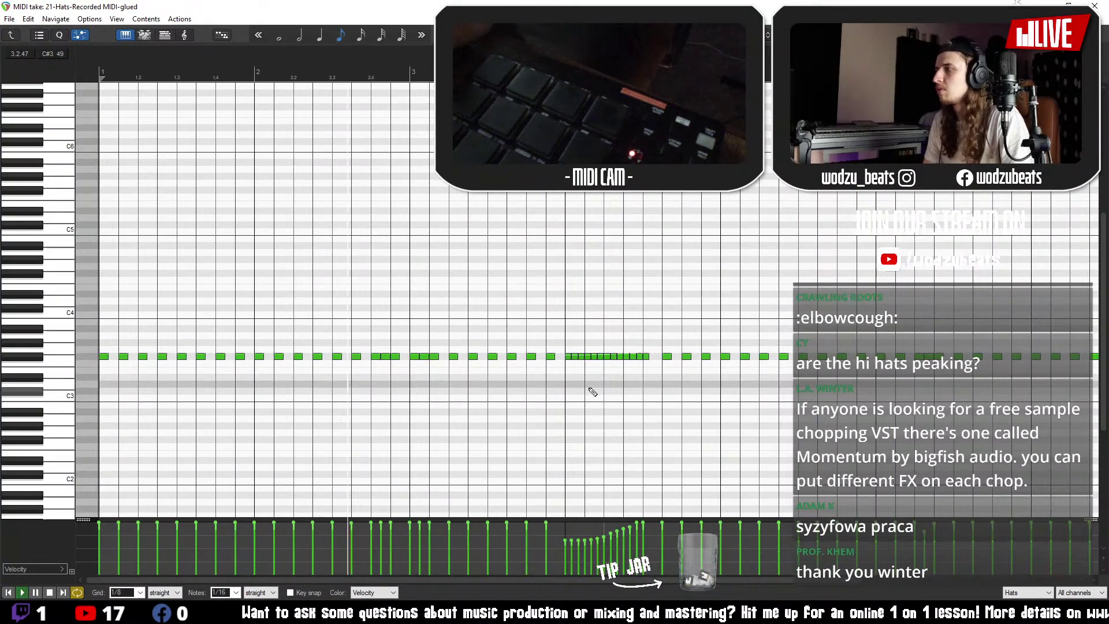
scroll(593, 392, down, 2)
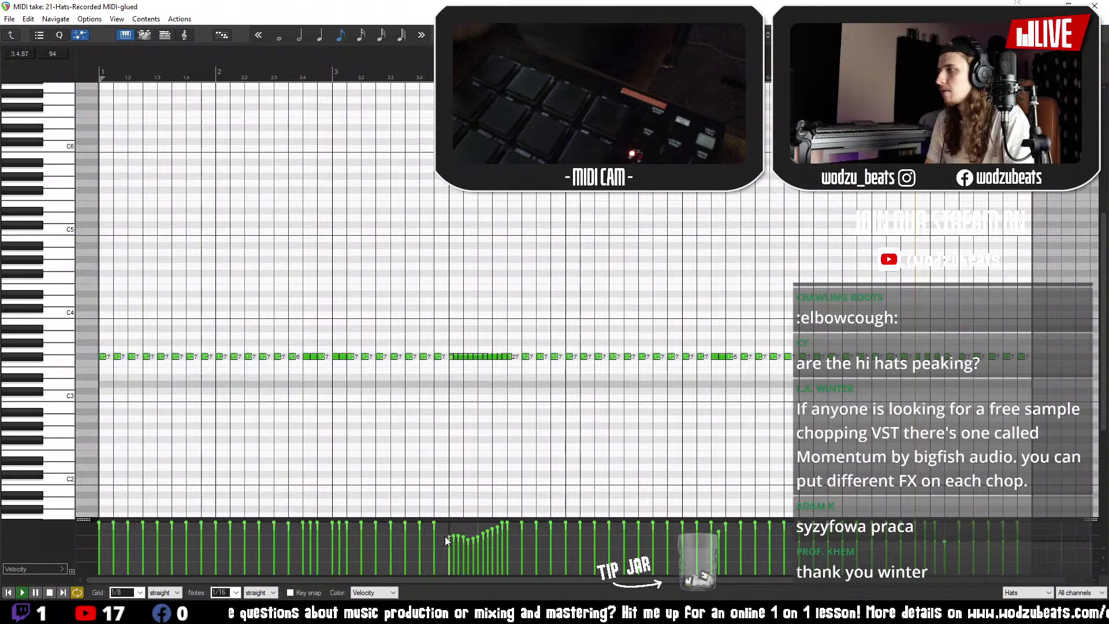
drag(445, 536, 505, 525)
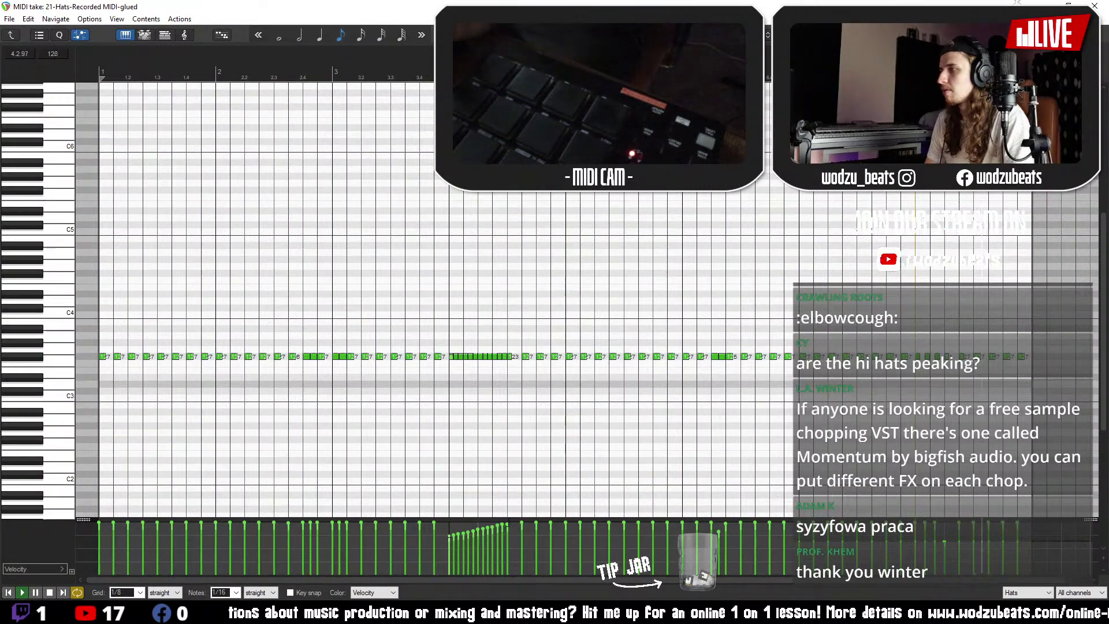
key(Escape)
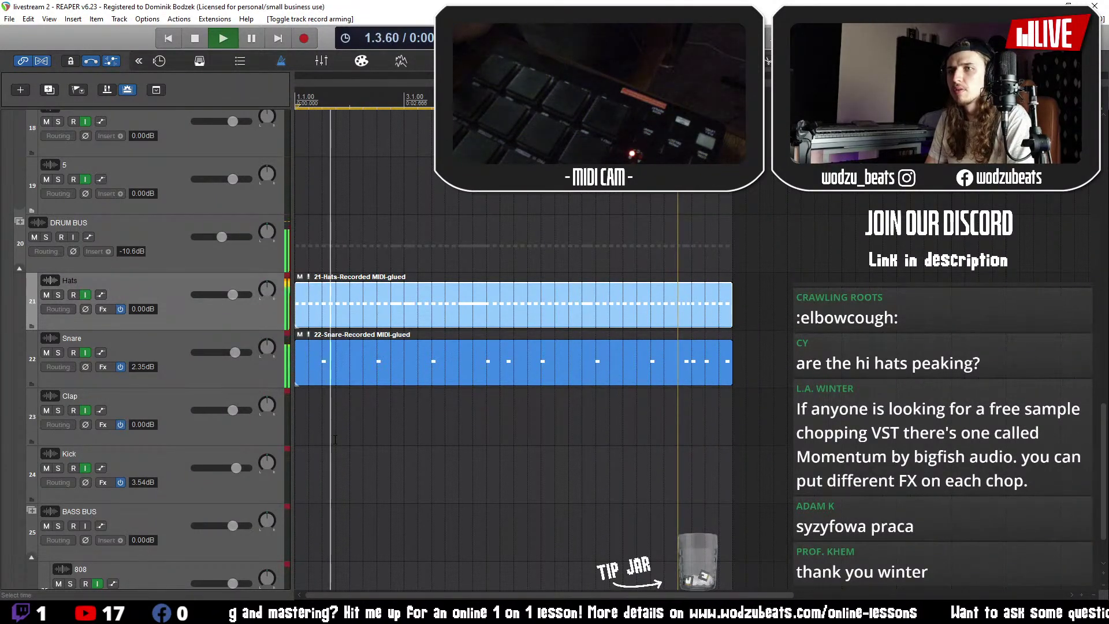
- Record an eight-bar clap pattern on the Clap track from the project start and glue the recorded item
click(302, 383)
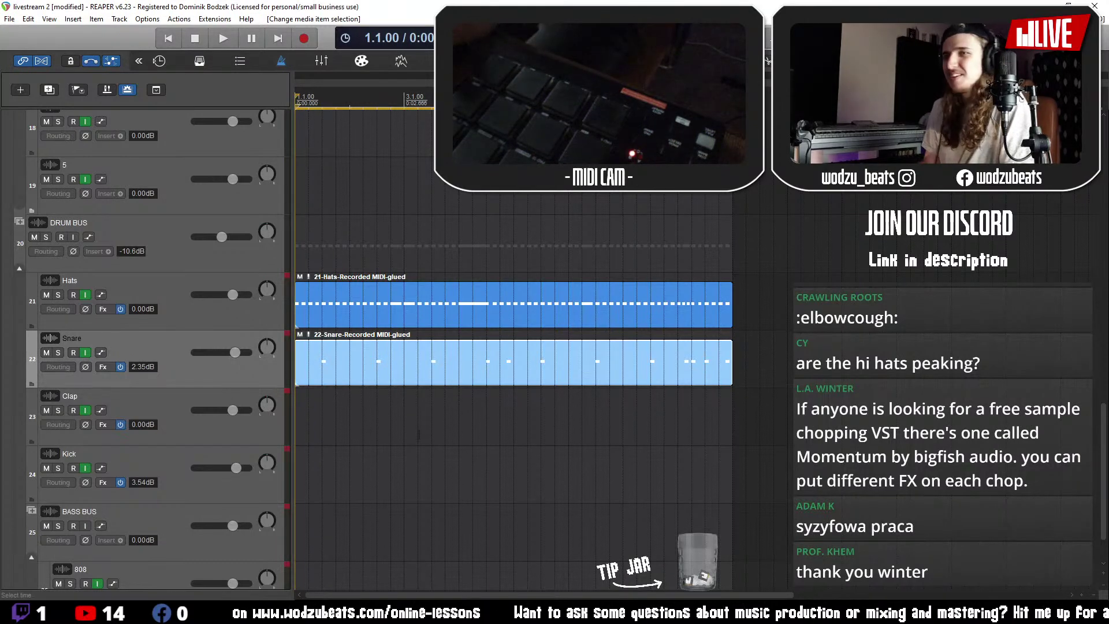
click(168, 405)
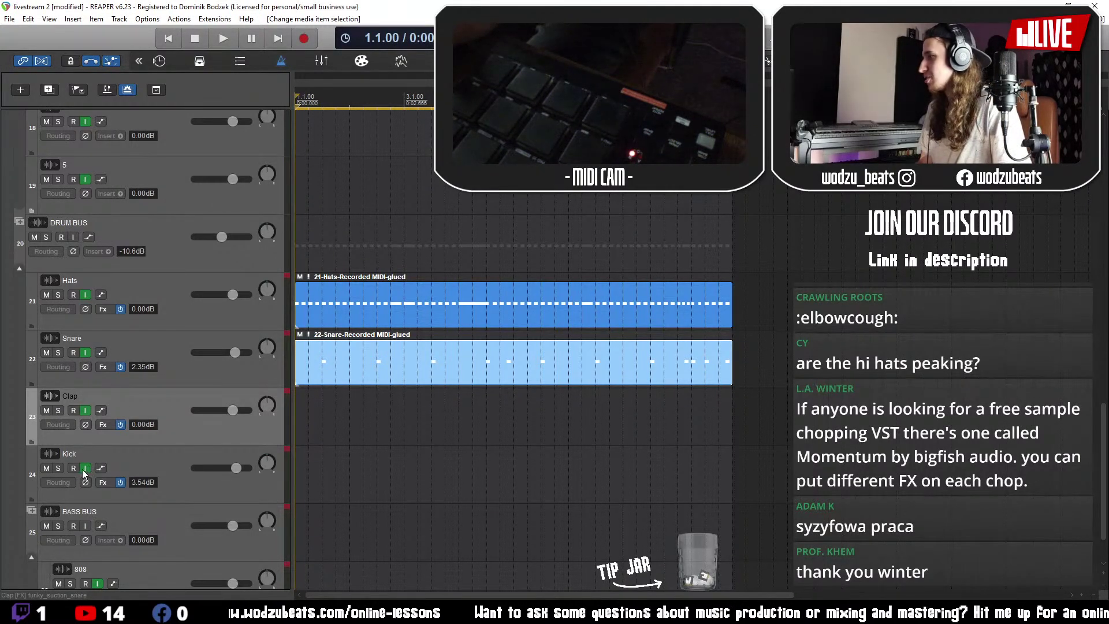
click(74, 411)
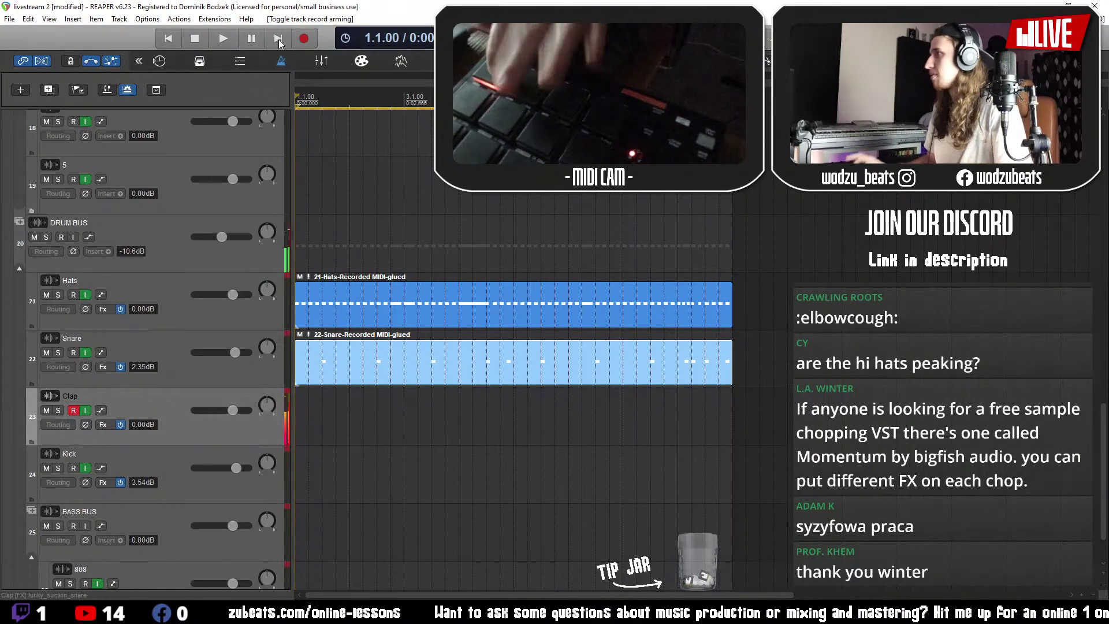
click(304, 38)
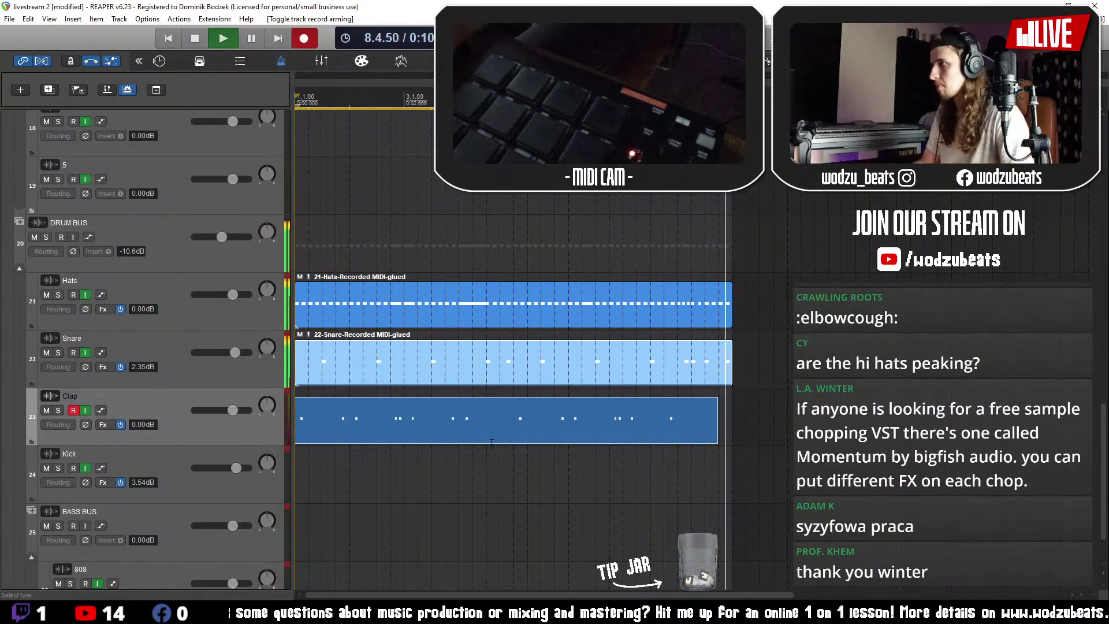
key(space)
right_click(462, 417)
click(495, 394)
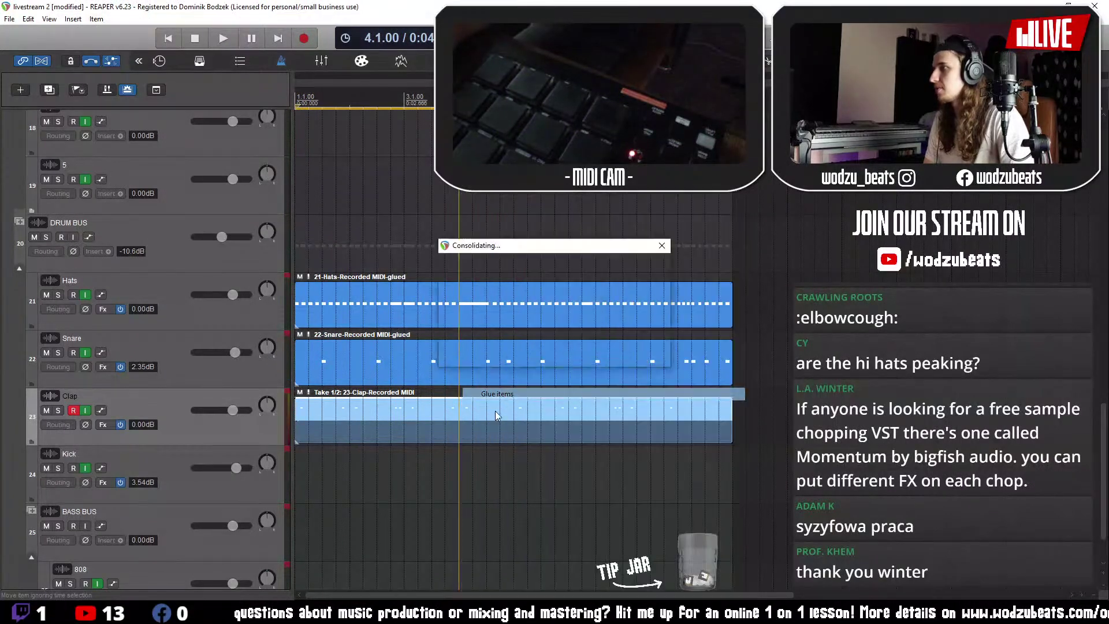
- Quantize the recorded clap notes to the straight 1/16 grid by position and note end at 100% strength
double_click(457, 428)
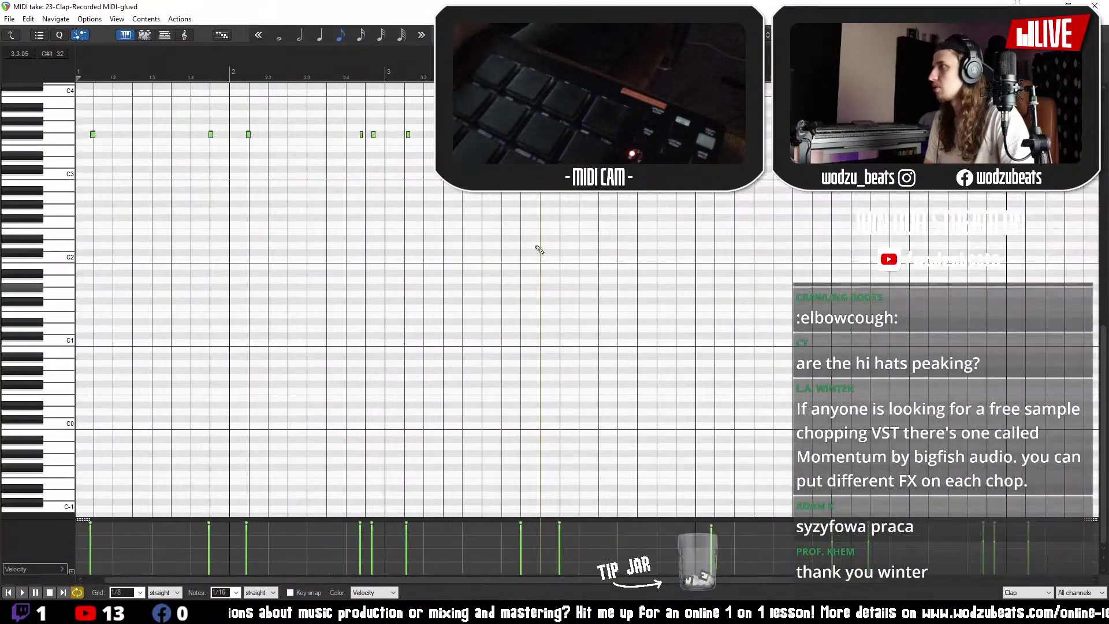
scroll(1101, 334, up, 8)
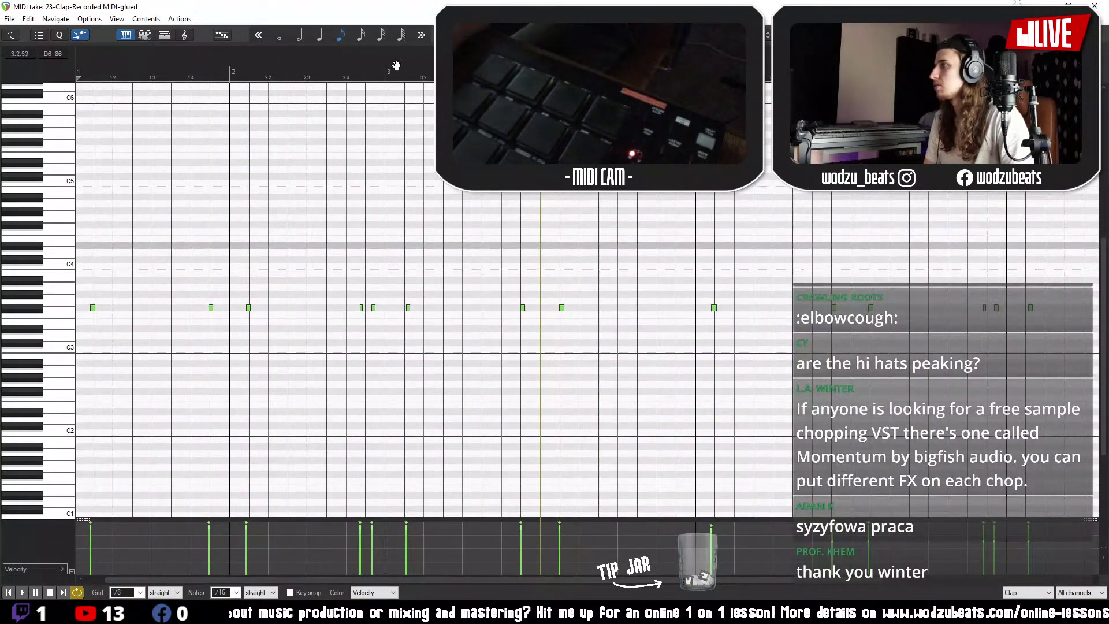
key(ctrl+q)
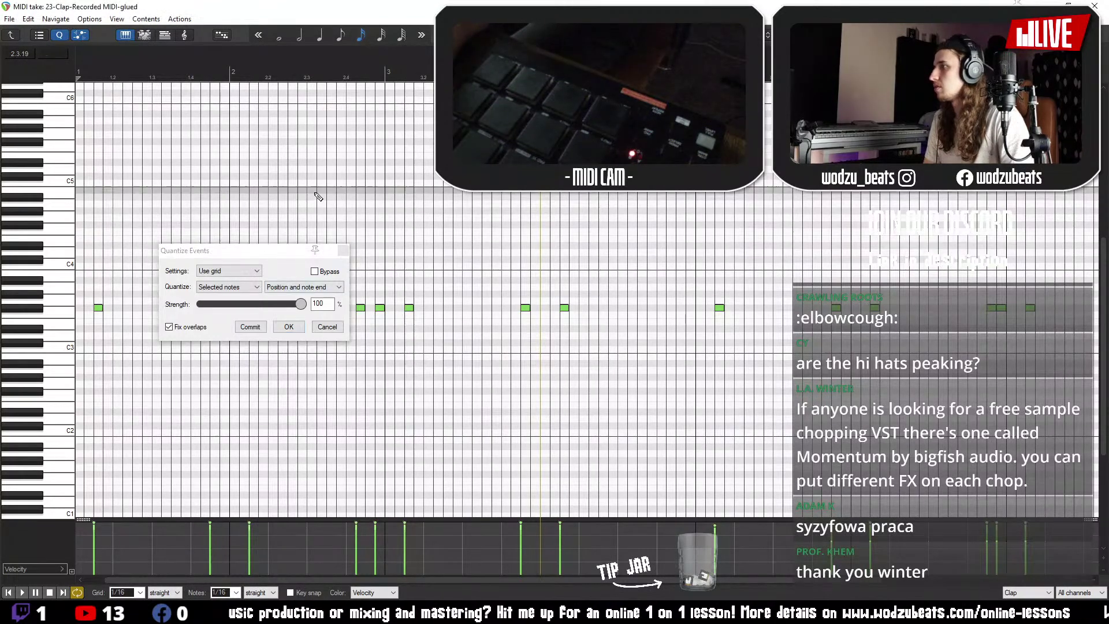
click(291, 324)
- Move the fourth clap note, near the end of bar 2, one 1/16 later and close the MIDI editor
click(351, 186)
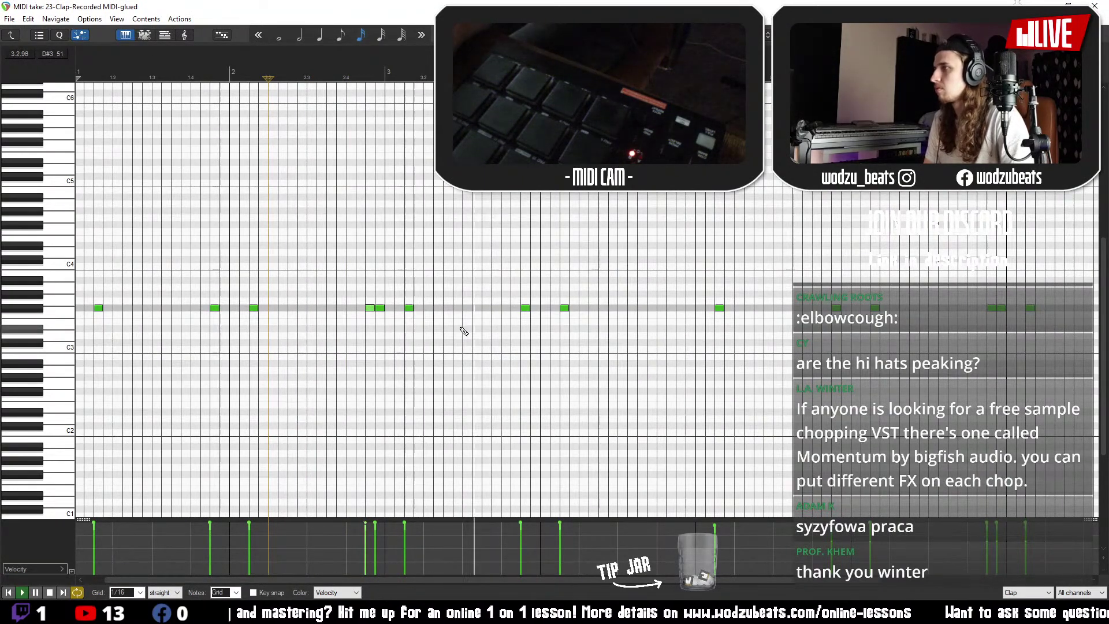
scroll(465, 332, down, 2)
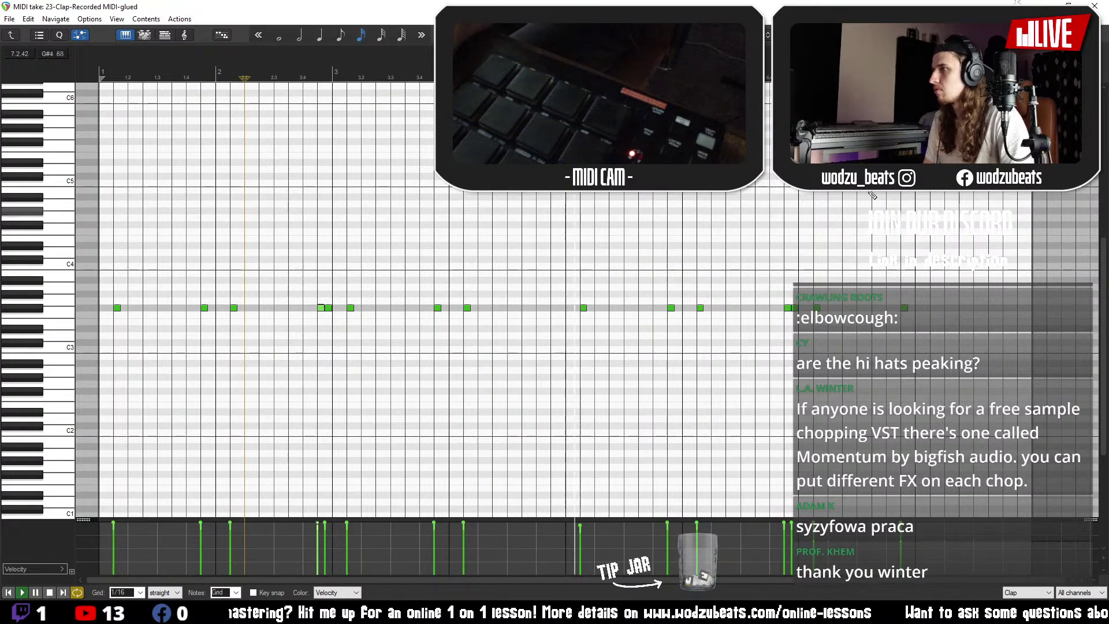
click(1095, 5)
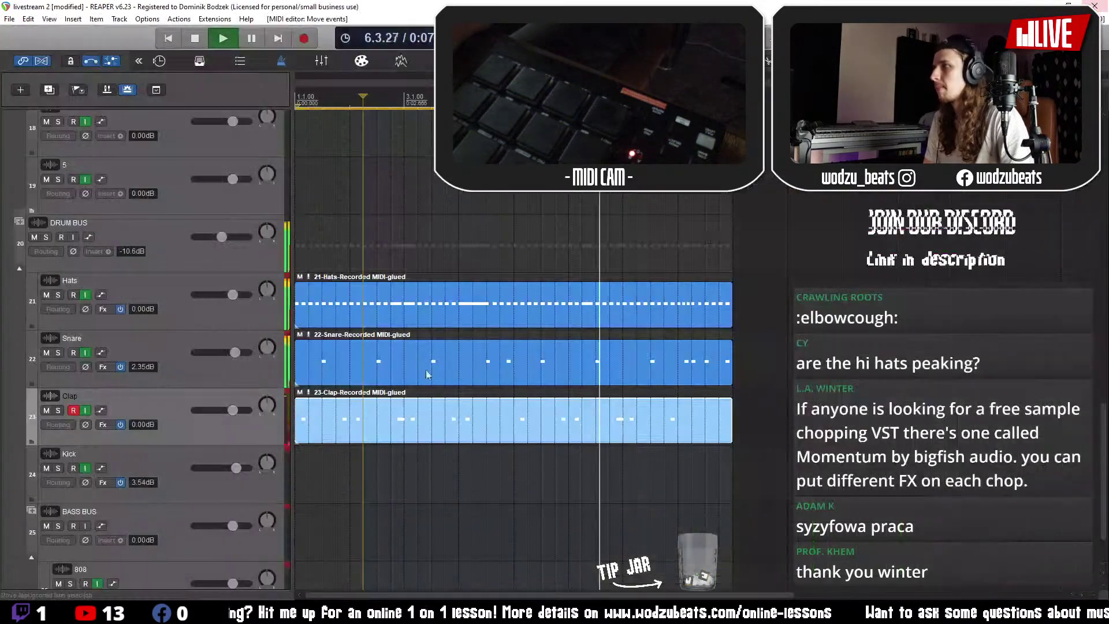
- Raise the Clap track's volume to 2.92 dB, save the project and disarm the track
drag(240, 415, 235, 410)
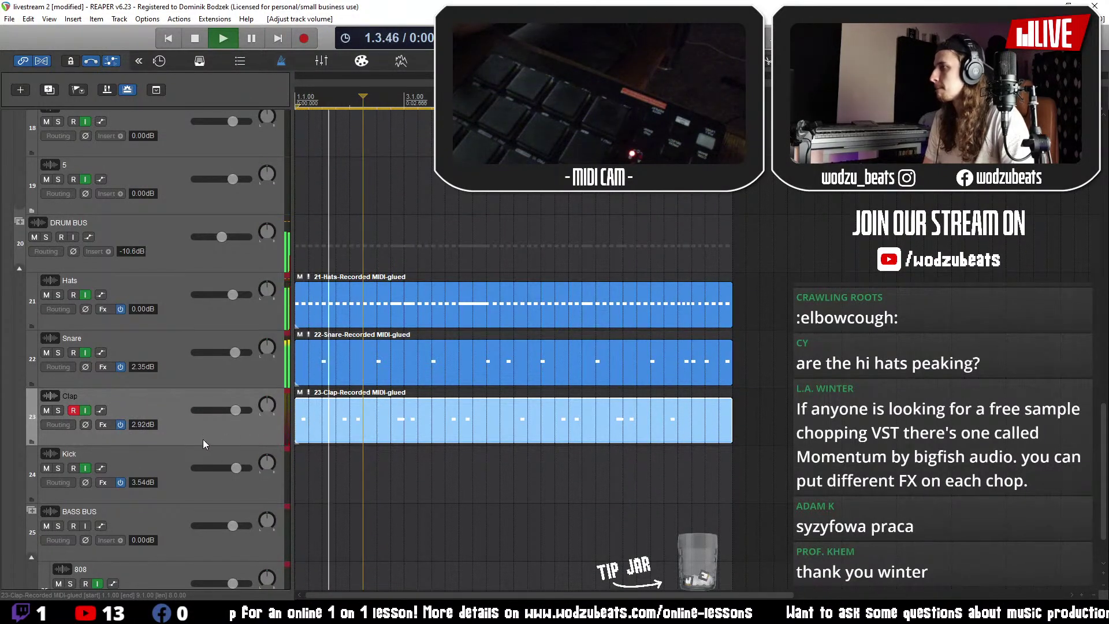
key(ctrl+s)
click(74, 410)
key(space)
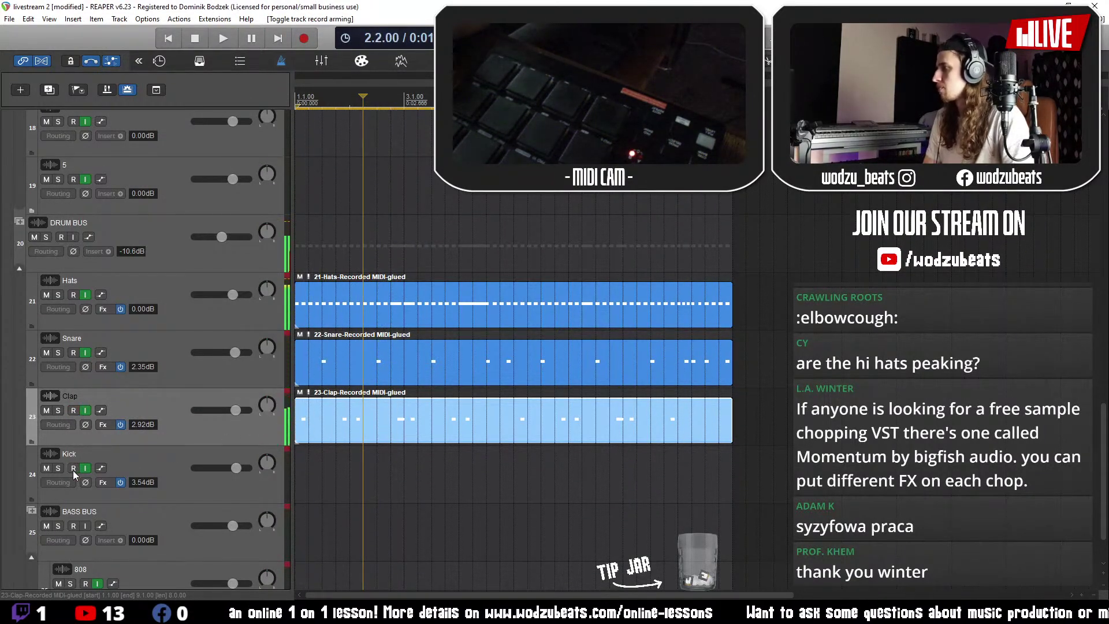
- Record a kick pattern on the Kick track from the project start, activate its first take and glue the item
click(74, 468)
key(Home)
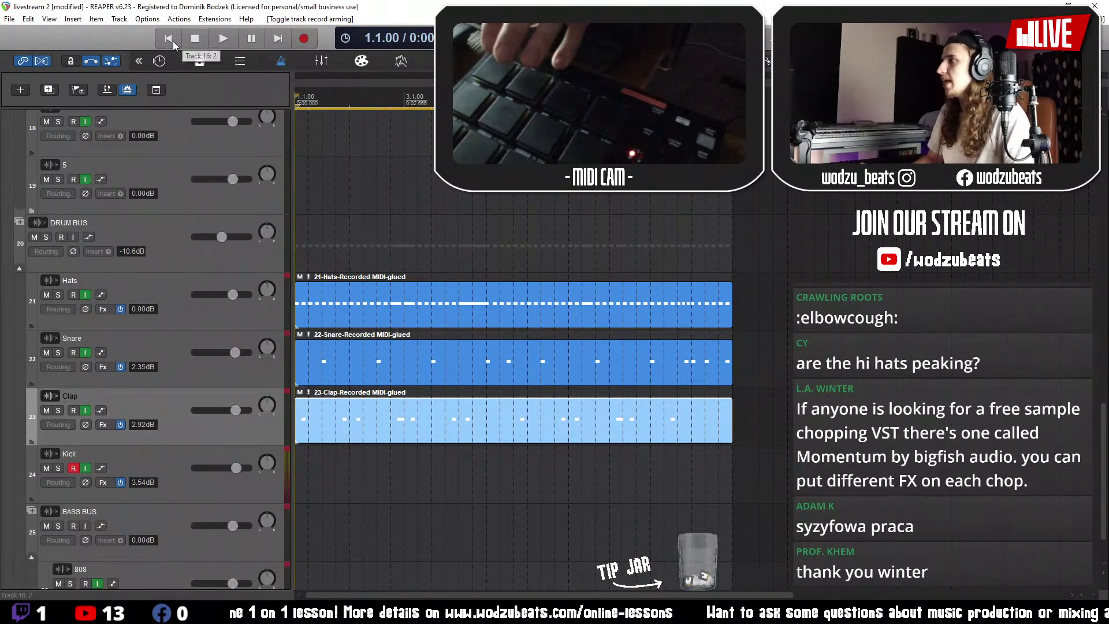
click(308, 44)
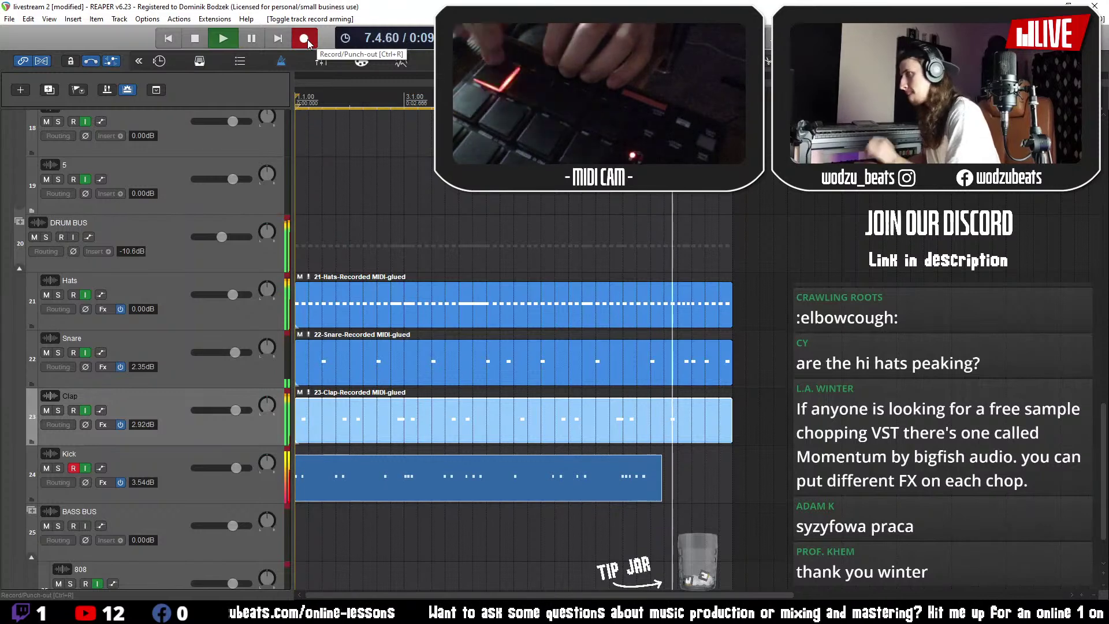
click(304, 40)
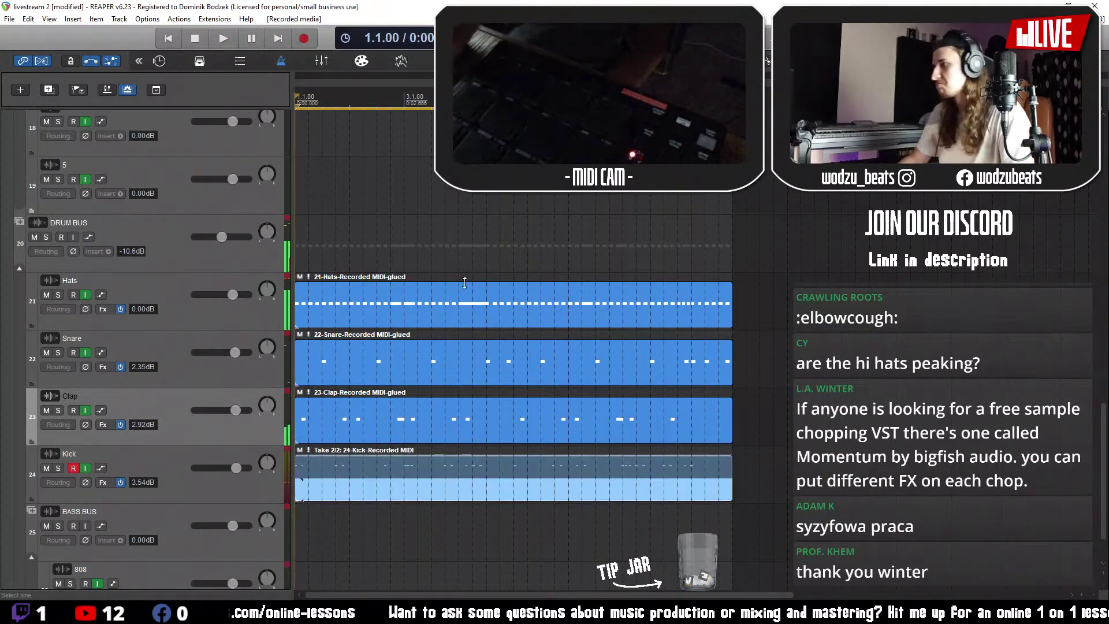
click(459, 479)
right_click(459, 478)
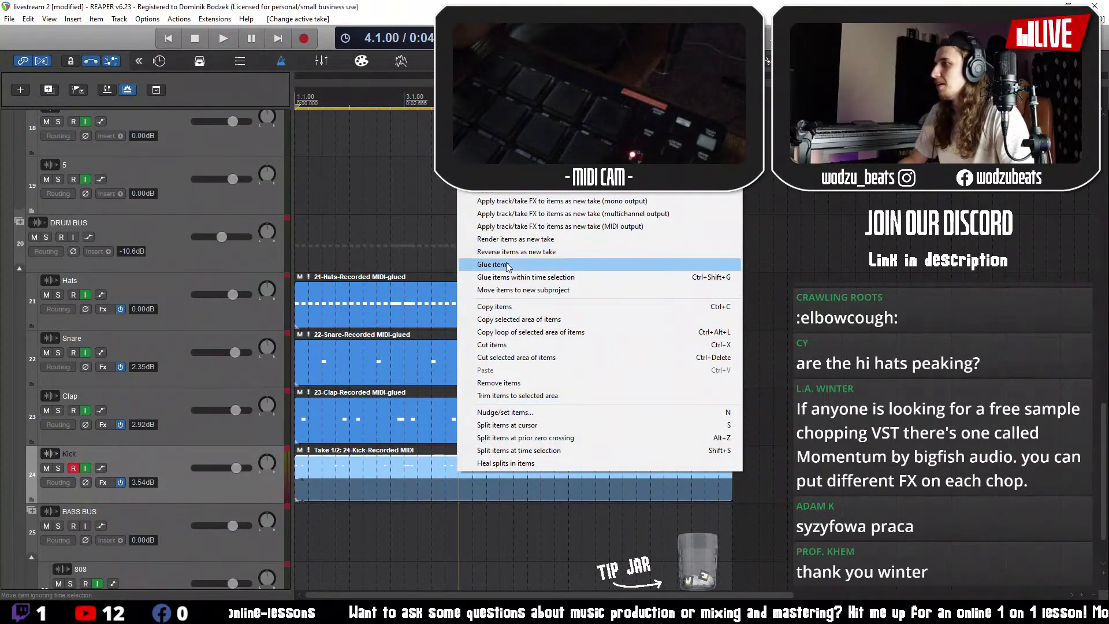
click(494, 264)
- Quantize all kick notes to the straight 1/16 grid by position and note end at 100% strength
double_click(472, 477)
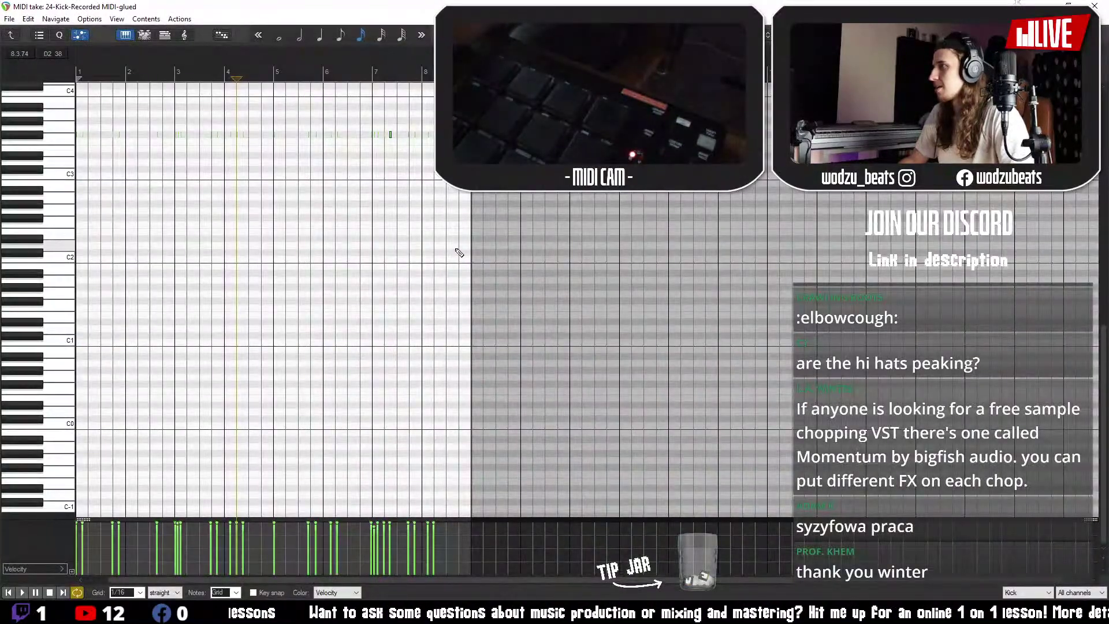
key(ctrl+a)
key(q)
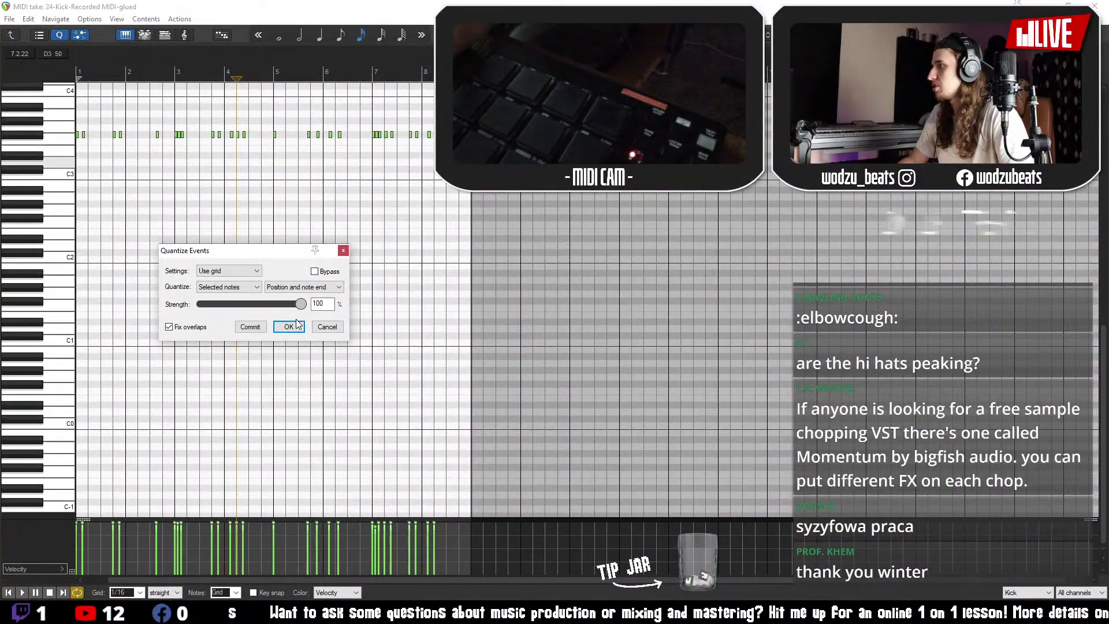
key(Return)
click(1093, 6)
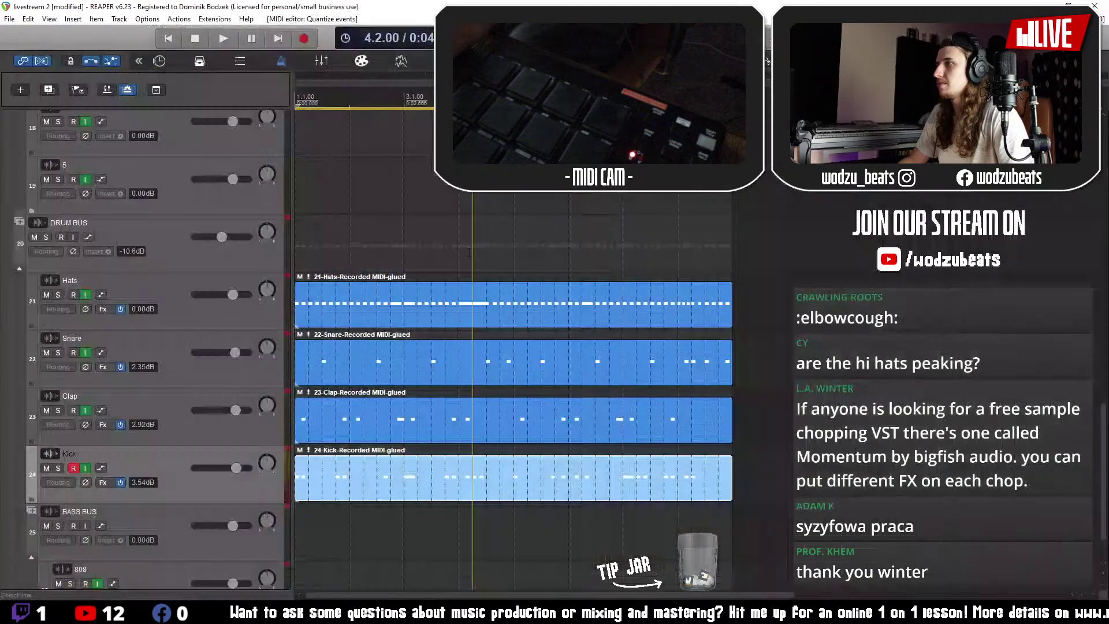
- Play the full beat from the project start and disarm the Kick track
click(297, 254)
key(space)
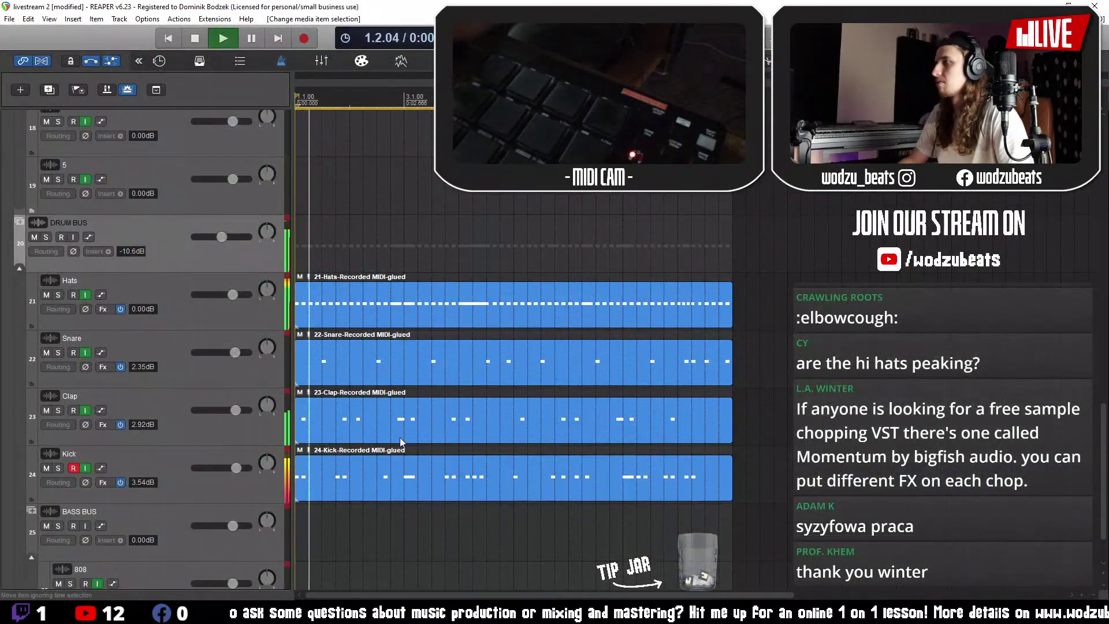
click(74, 468)
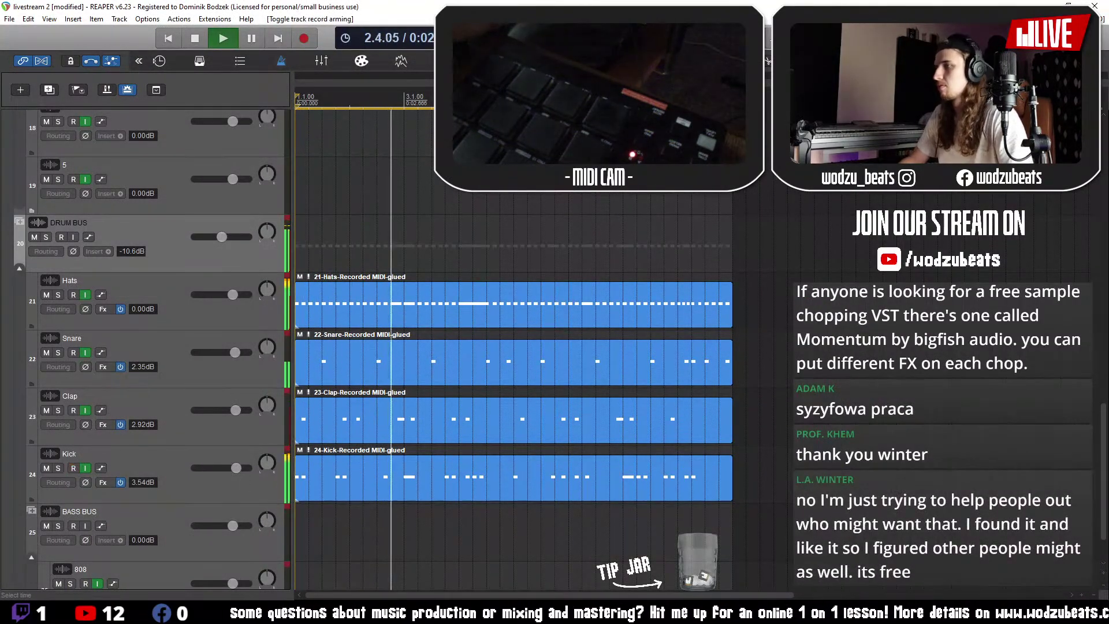
- Check the track levels in the mixer during playback
scroll(773, 504, up, 2)
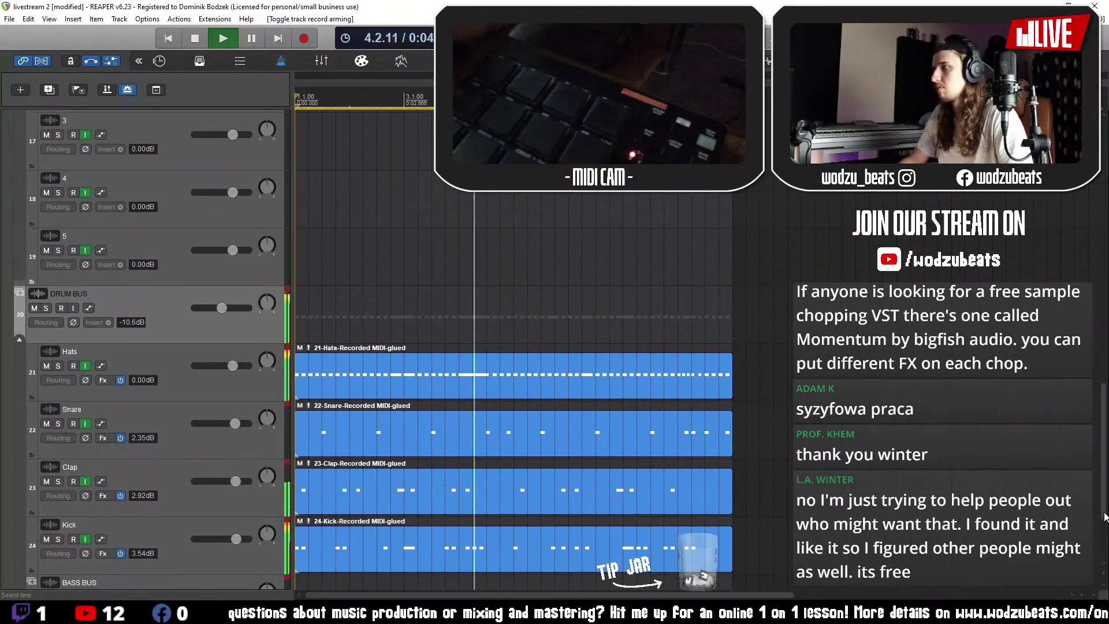
key(ctrl+m)
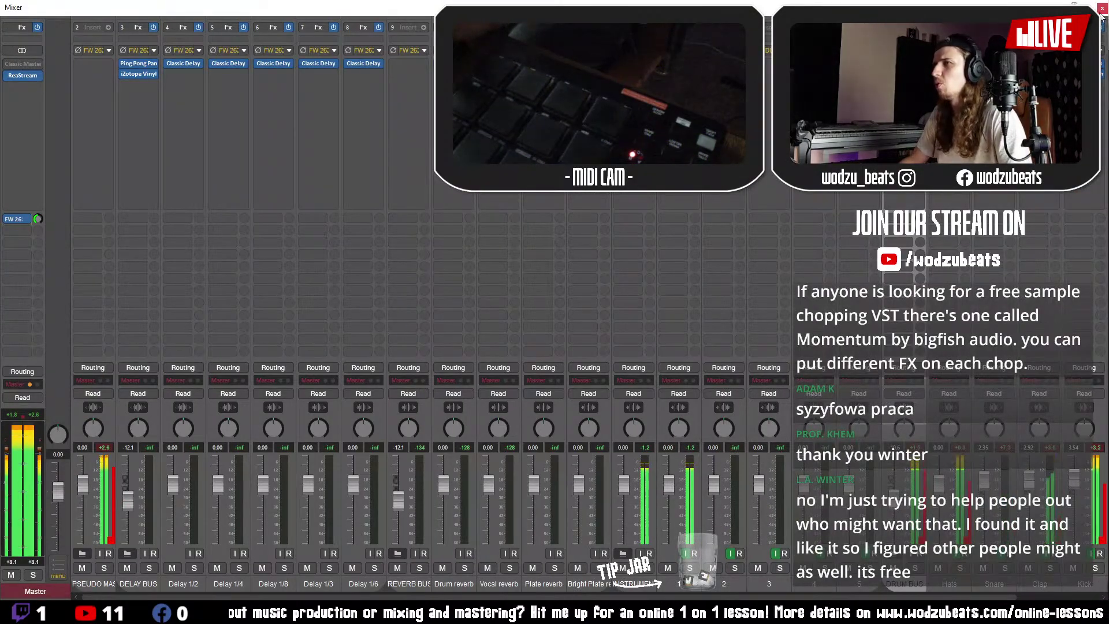
key(ctrl+m)
- Open the kick item's notes and move the two kick hits near the start of bar 6 one 1/16 earlier
double_click(553, 544)
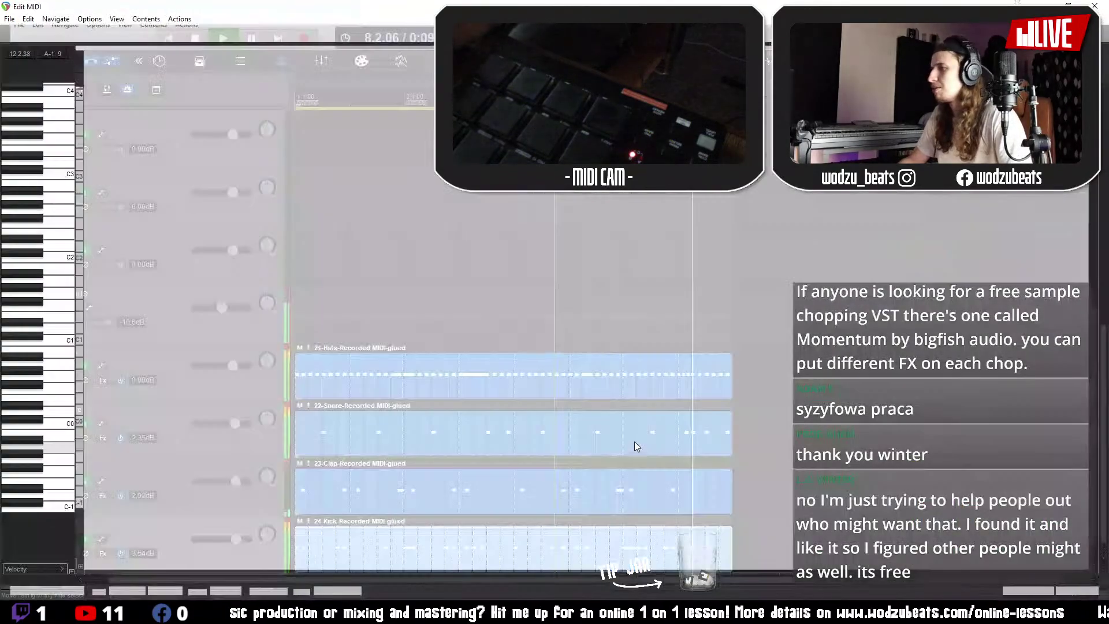
scroll(491, 271, up, 4)
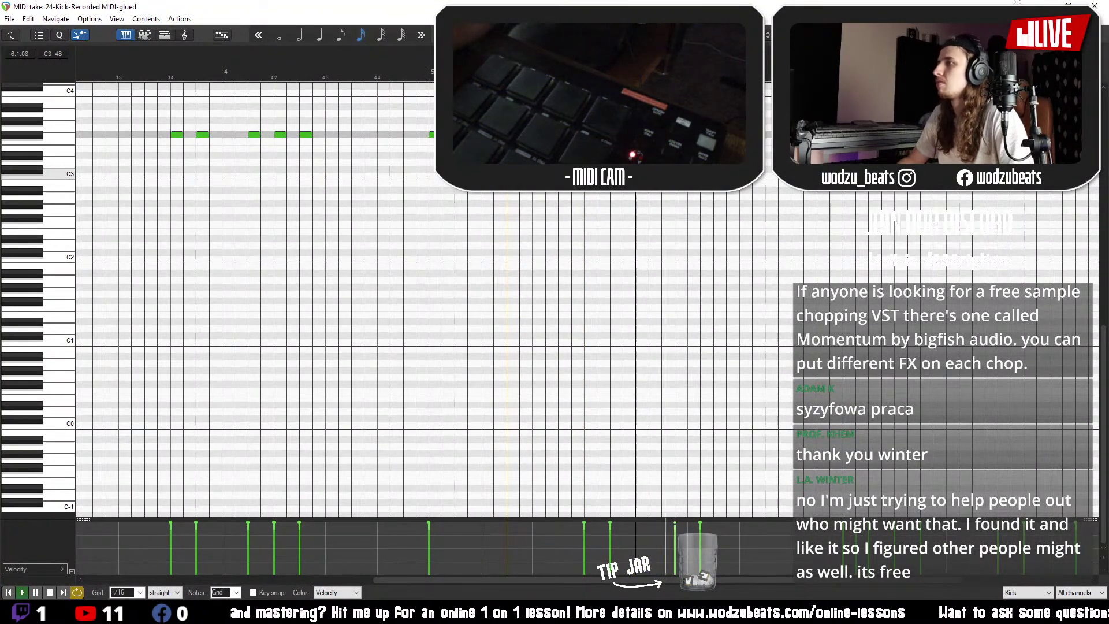
right_click(668, 112)
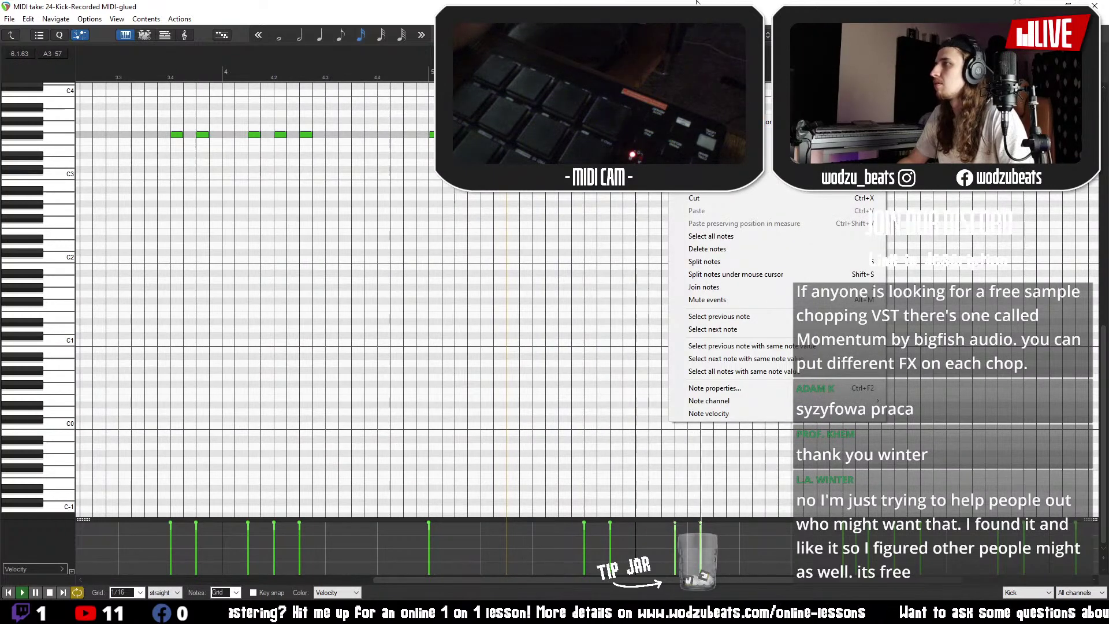
key(Escape)
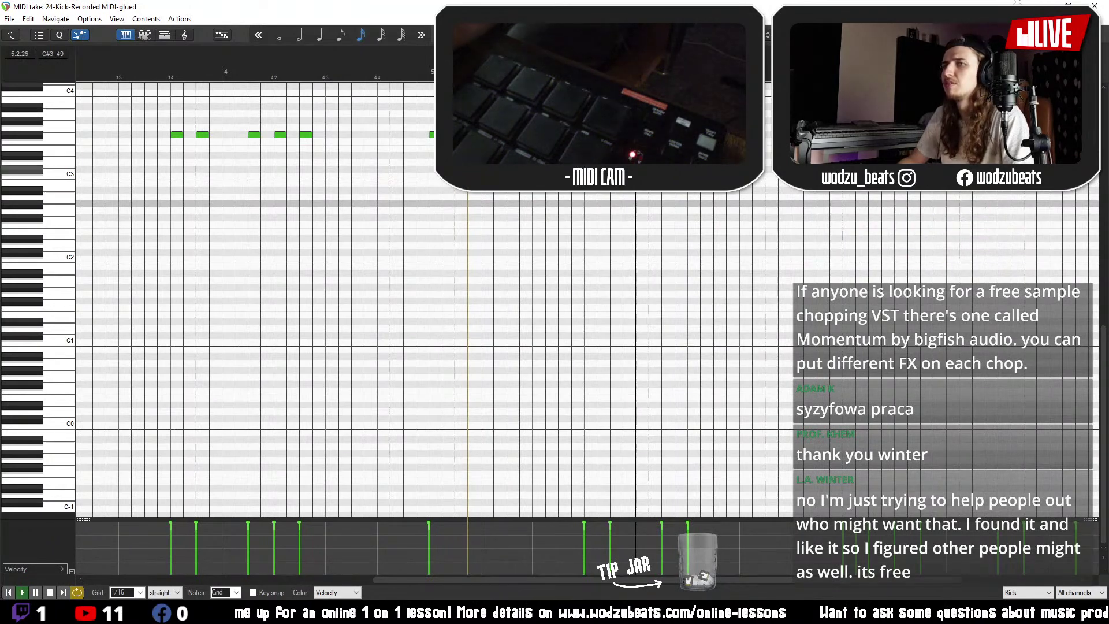
scroll(633, 239, down, 2)
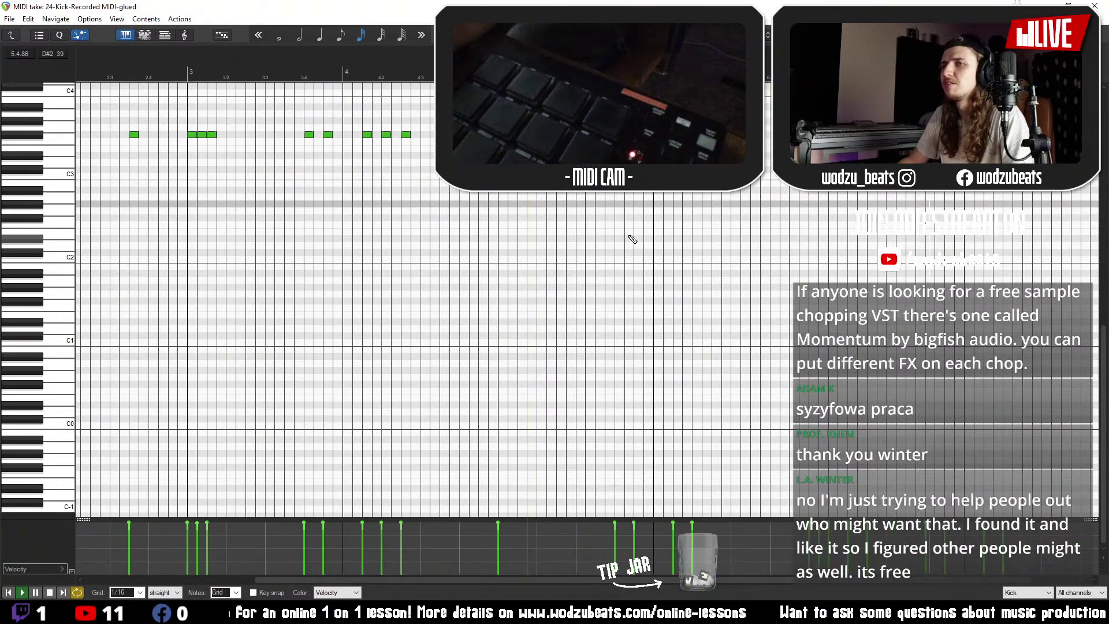
scroll(633, 239, down, 2)
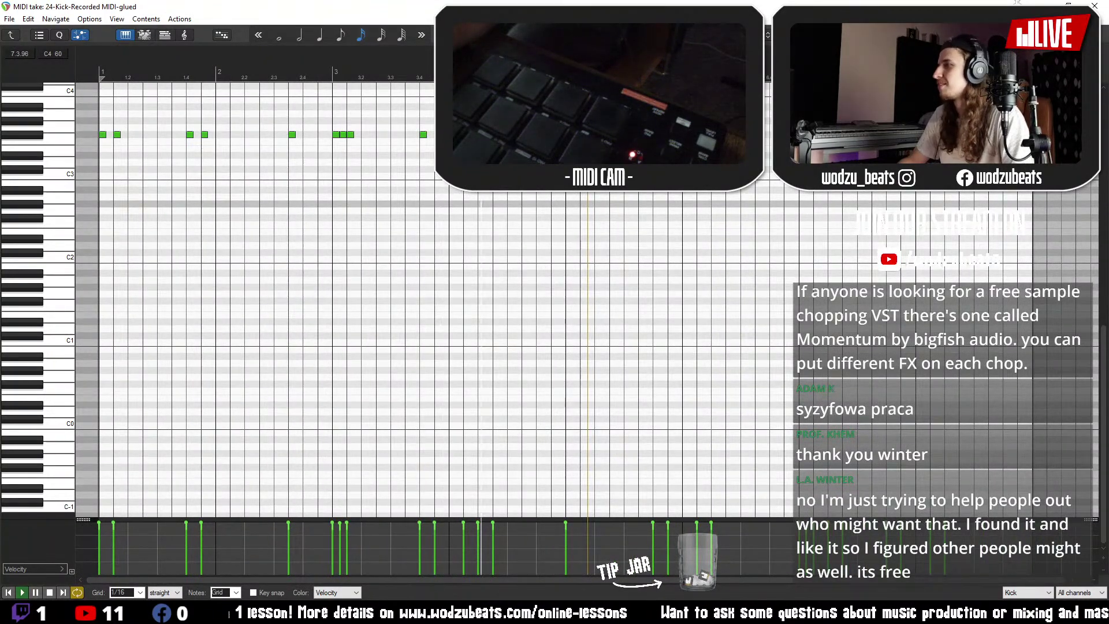
click(1098, 5)
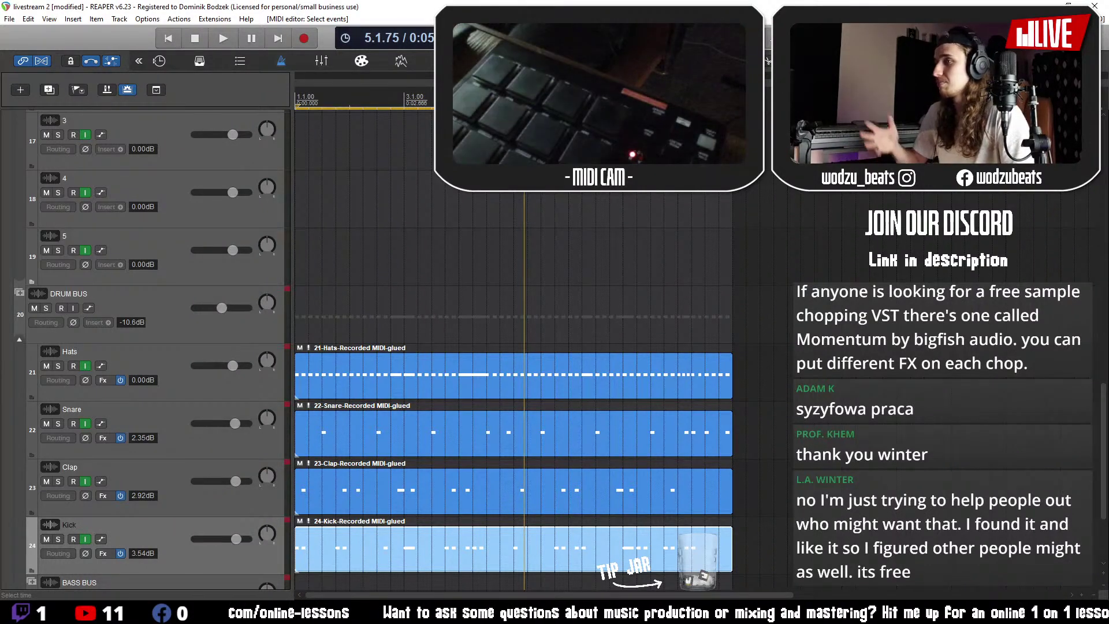
- Copy the Kick MIDI item onto the 808 track at the project start
click(1105, 589)
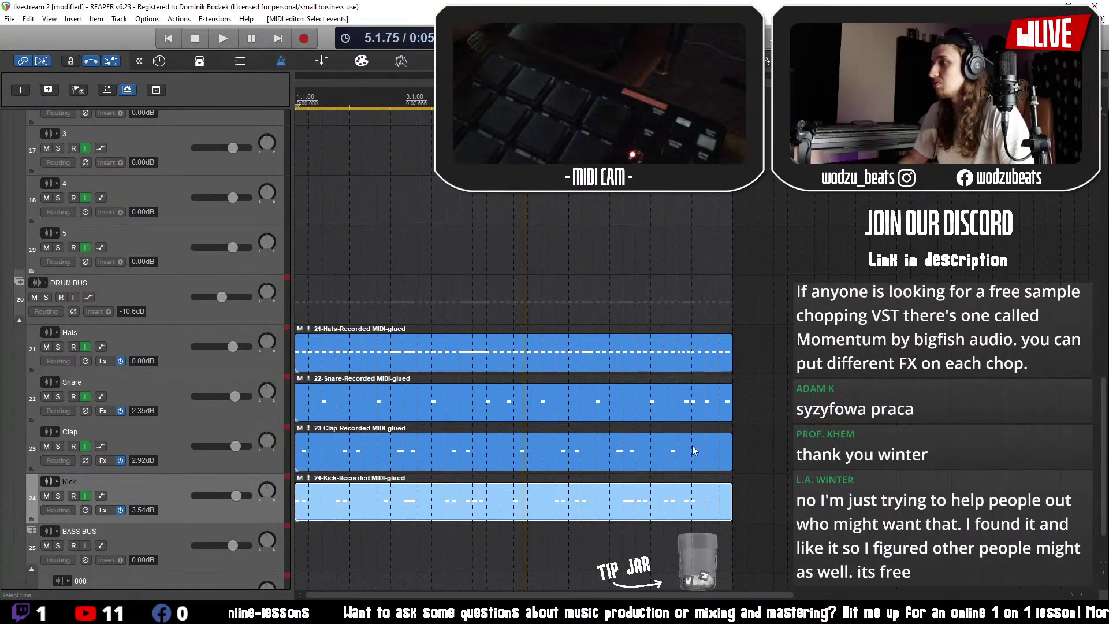
click(299, 347)
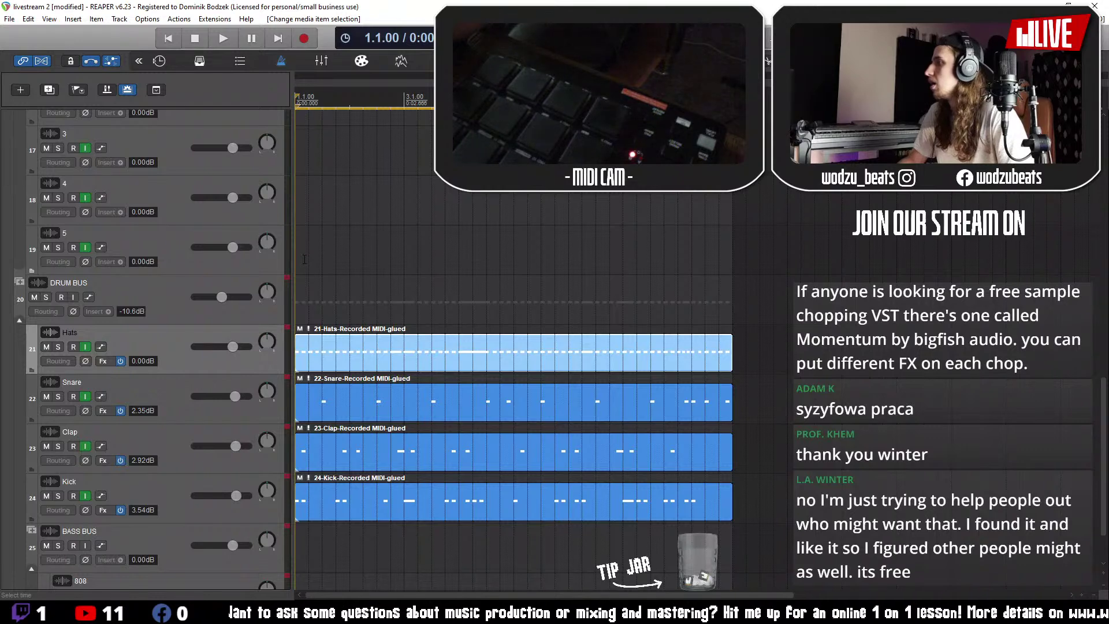
scroll(305, 260, down, 3)
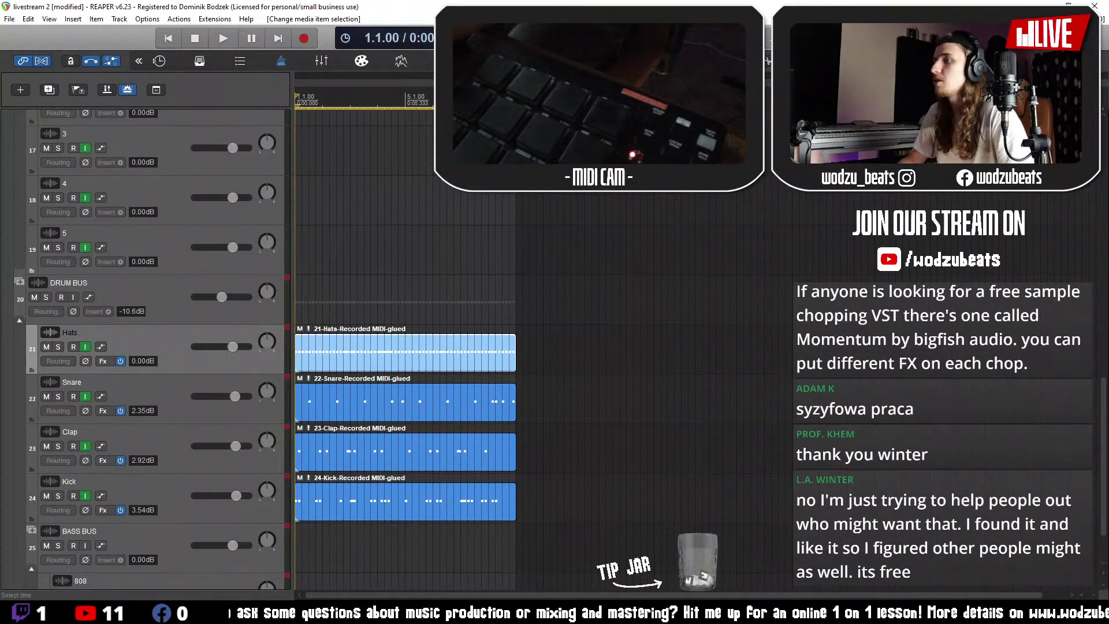
scroll(261, 493, down, 1)
click(339, 442)
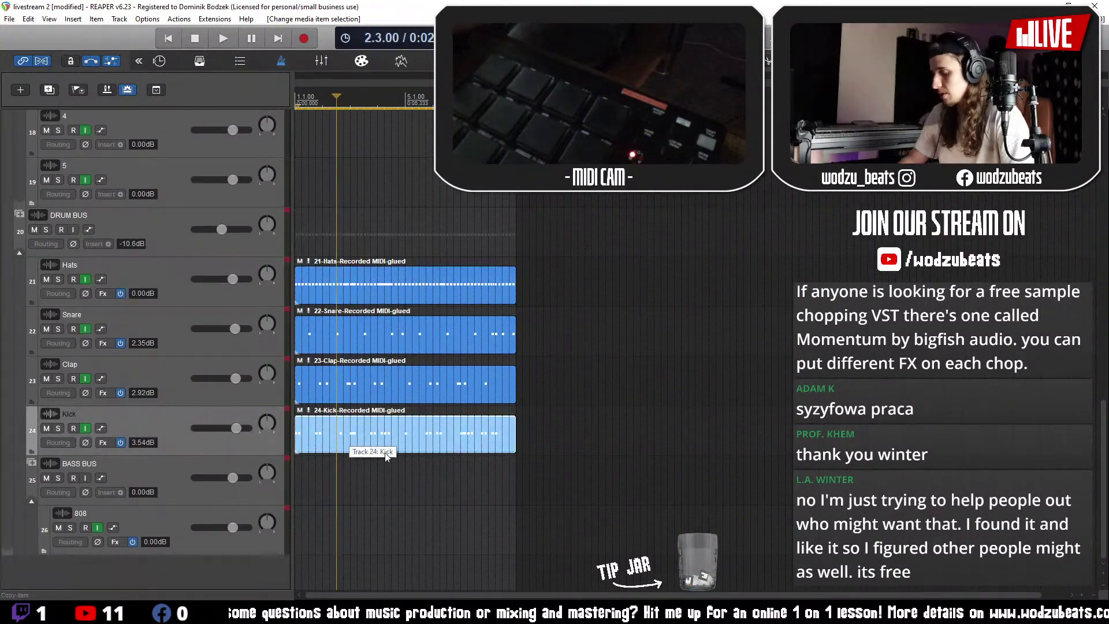
click(344, 524)
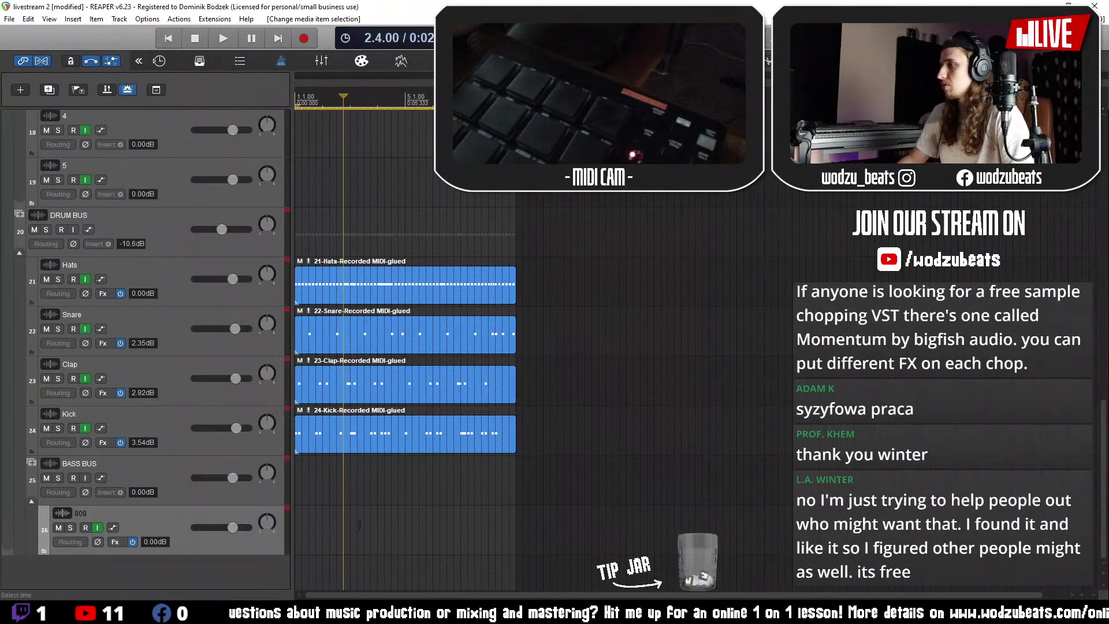
drag(383, 529, 308, 540)
- Open the 808 item, extend every note to meet the next one, and stretch the last note to the item's end
double_click(308, 540)
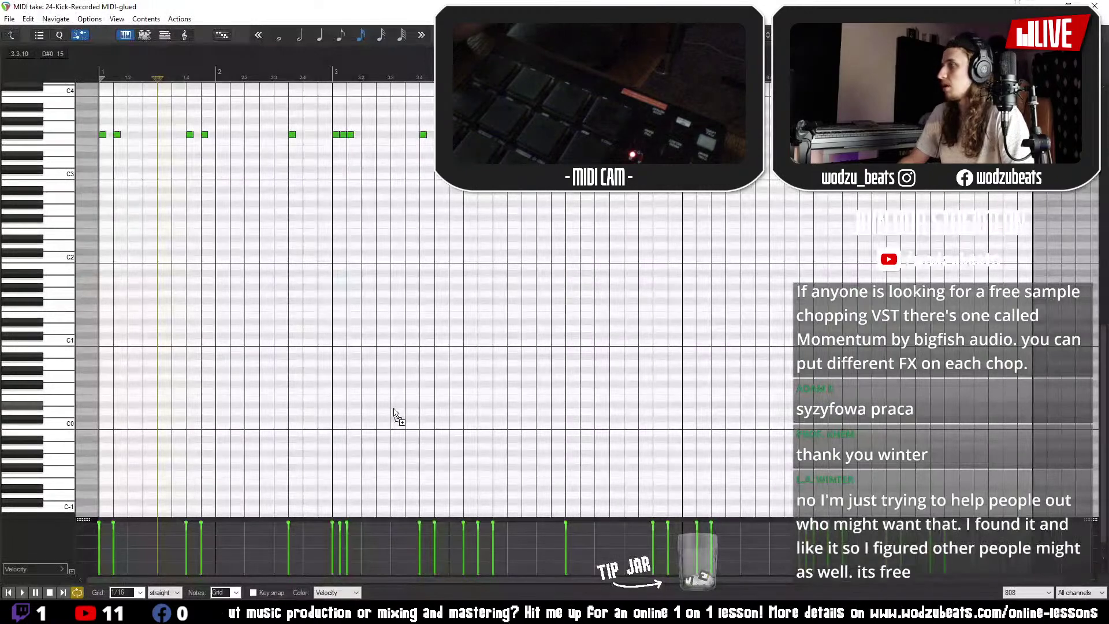
scroll(1106, 380, up, 5)
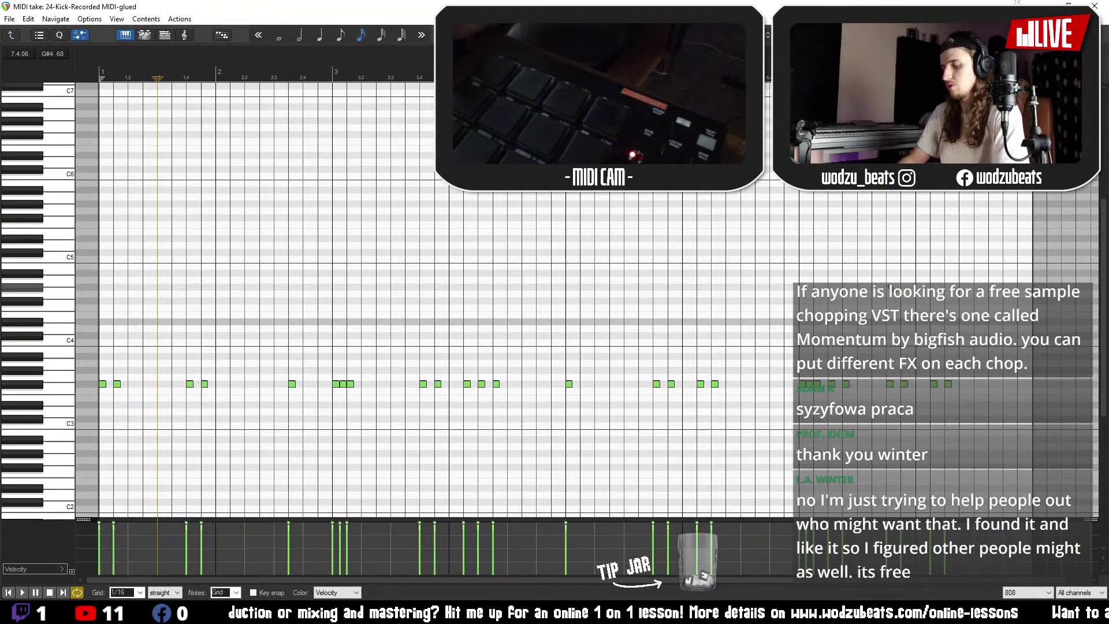
key(ctrl+l)
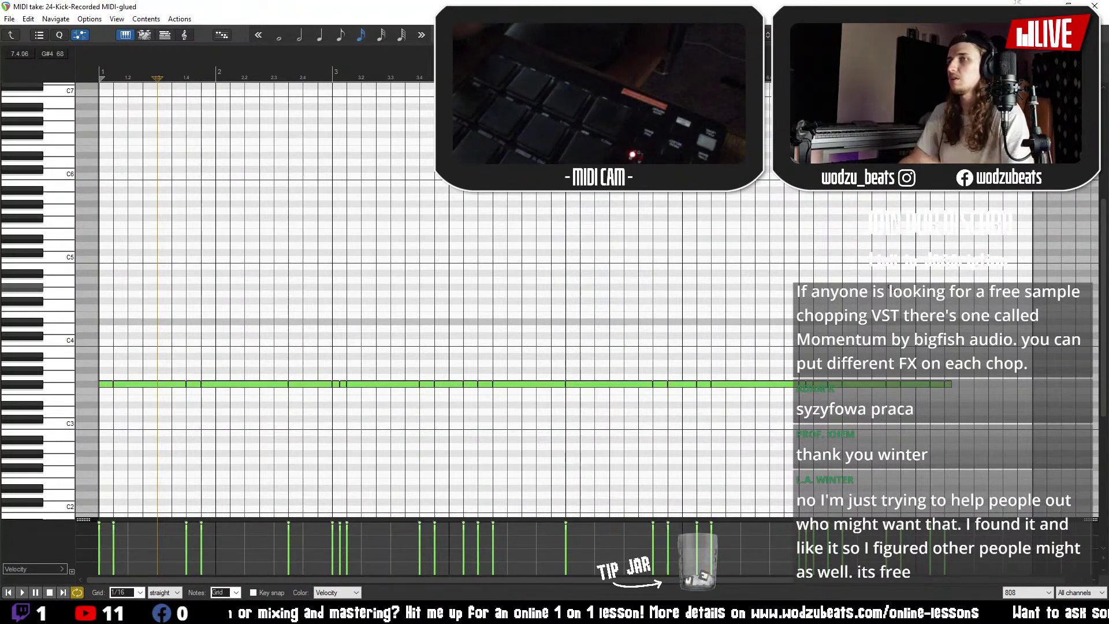
drag(951, 384, 1031, 384)
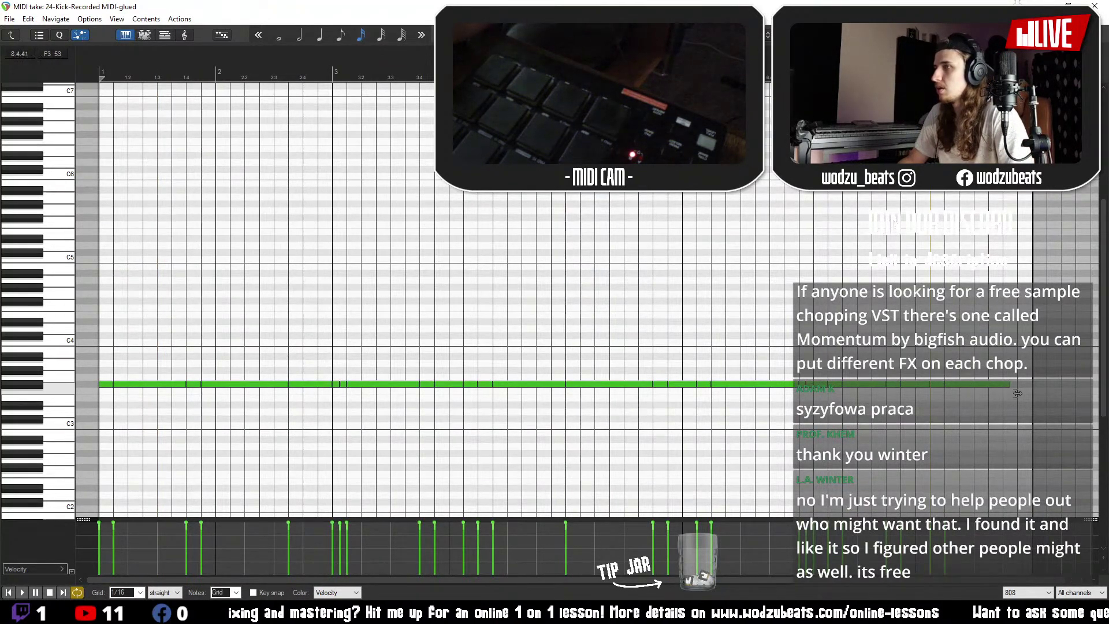
- Transpose all 808 notes up one octave to F#4
click(218, 376)
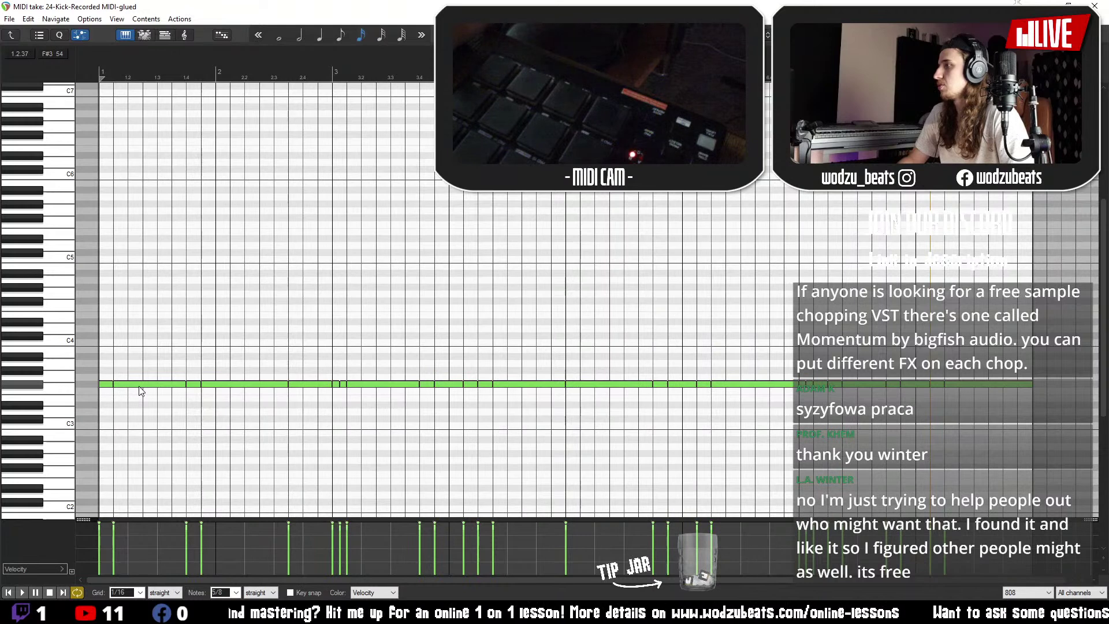
drag(138, 386, 138, 305)
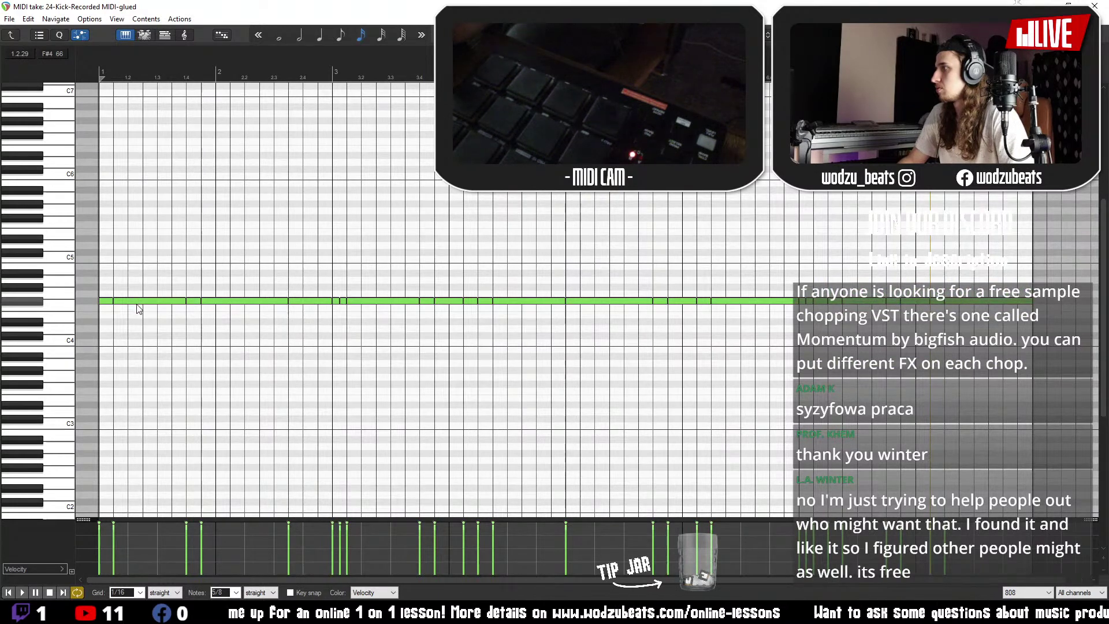
click(104, 322)
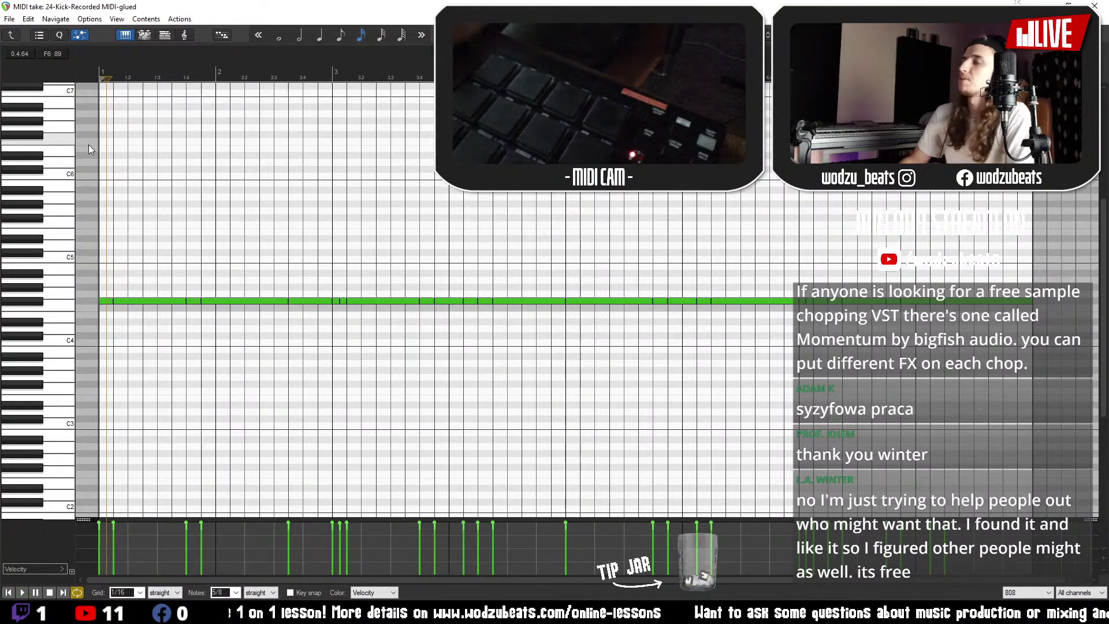
- Add a dotted 1/4 G3 note at beat 2 of bar 1 in the 808 item and close the MIDI editor
click(107, 70)
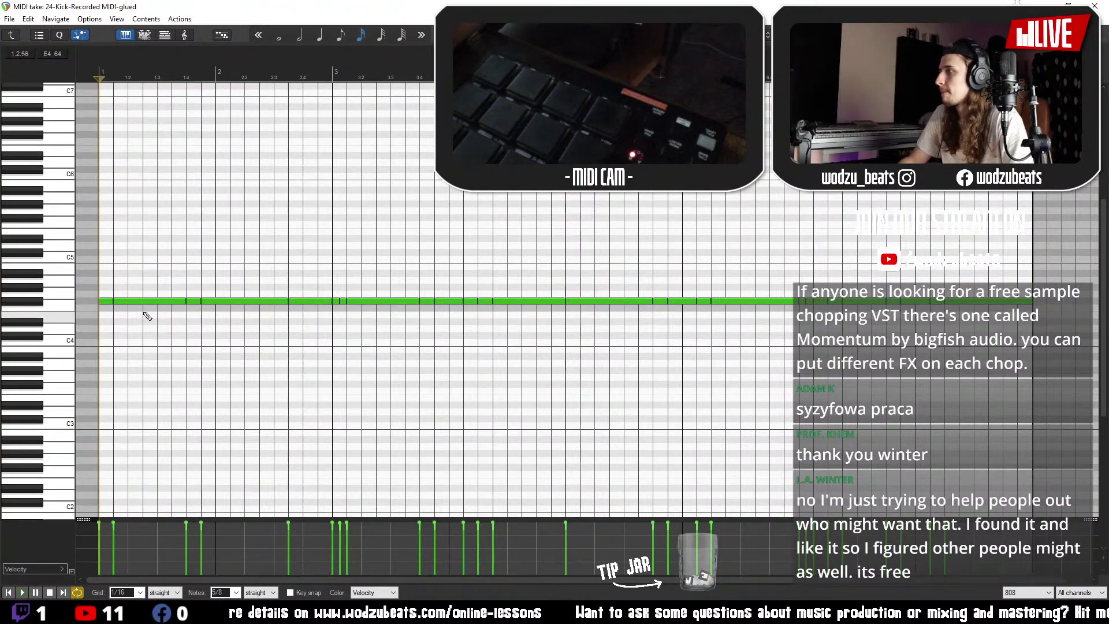
mouse_move(145, 334)
mouse_down()
mouse_move(176, 341)
mouse_move(176, 381)
mouse_move(128, 377)
mouse_up()
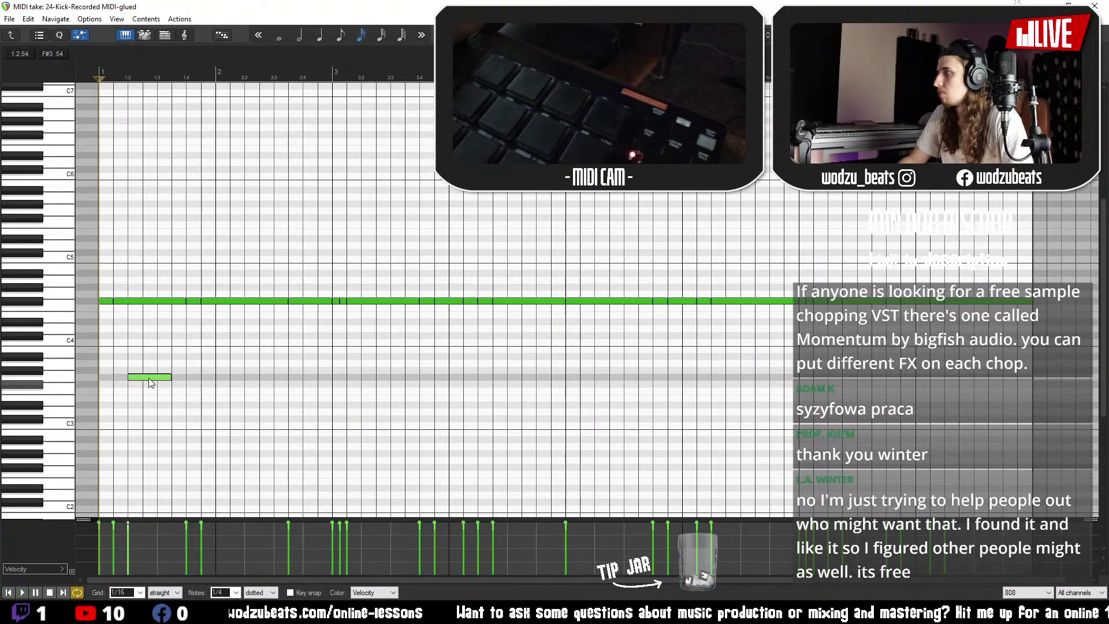
click(1095, 6)
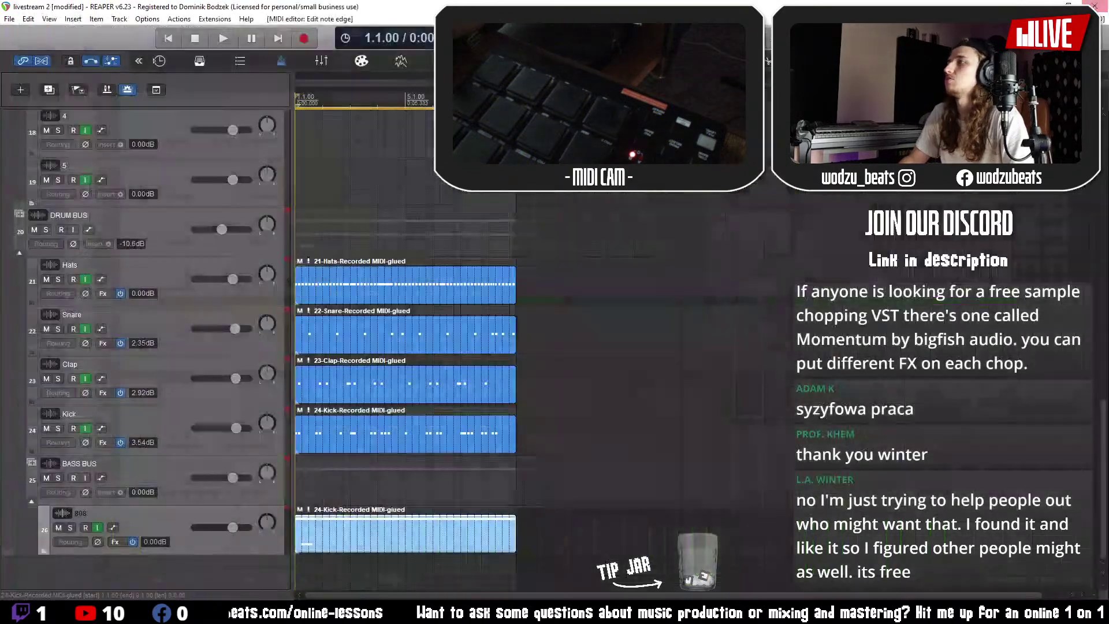
- Set the portamento of the 808 track's ReaSamplOmatic5000 to 20 ms
click(115, 542)
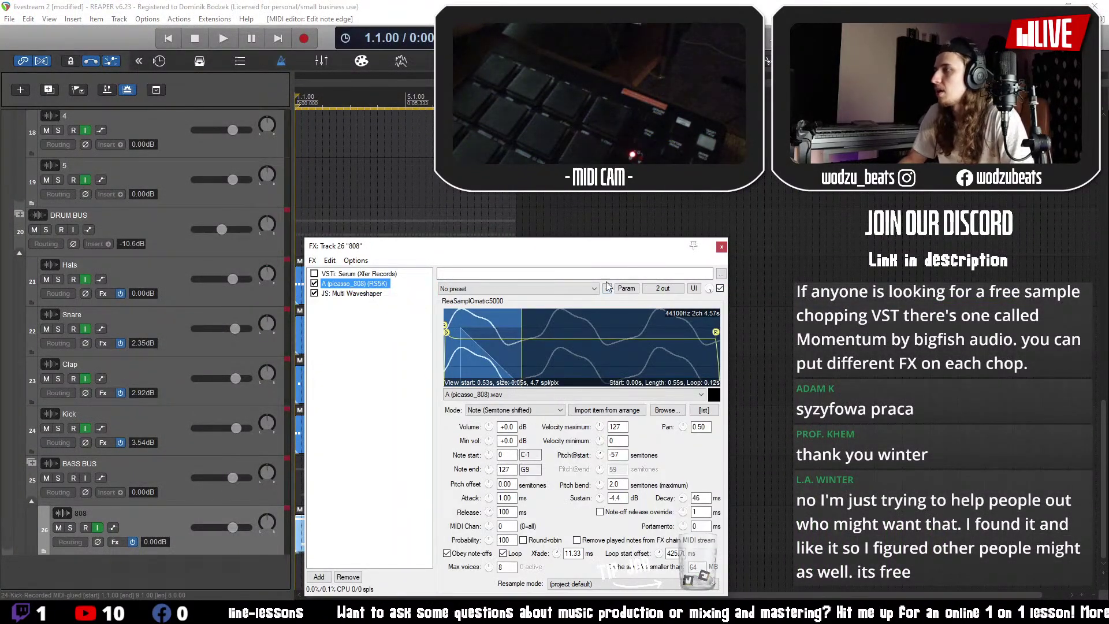
drag(589, 248, 497, 129)
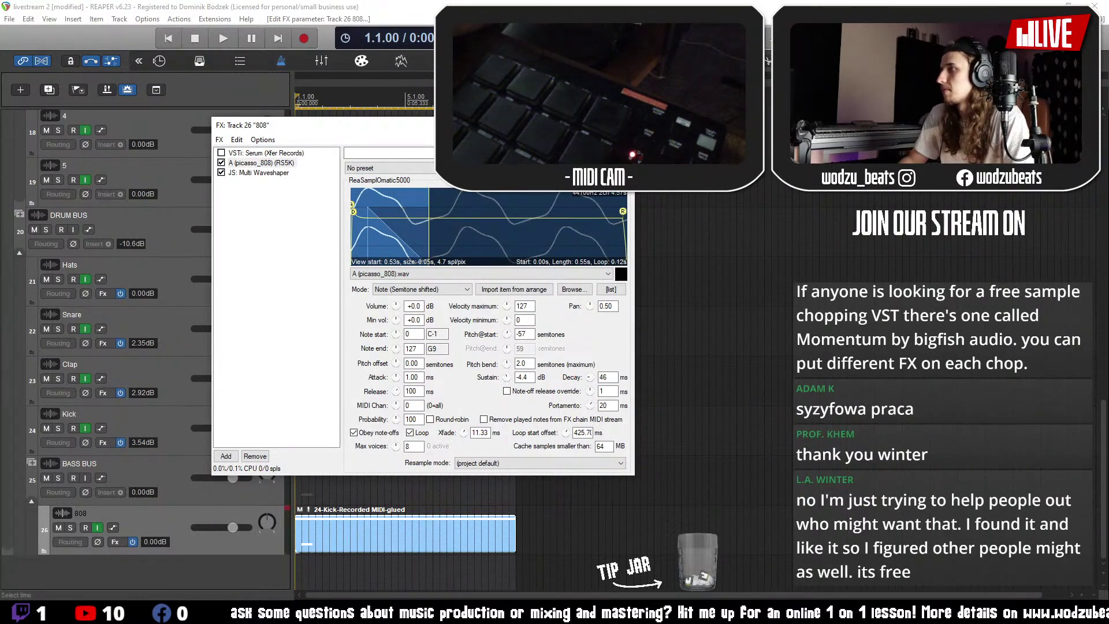
key(Escape)
- Reopen the 808 item and extend the G3 note's start back to the second sixteenth of bar 1
double_click(324, 543)
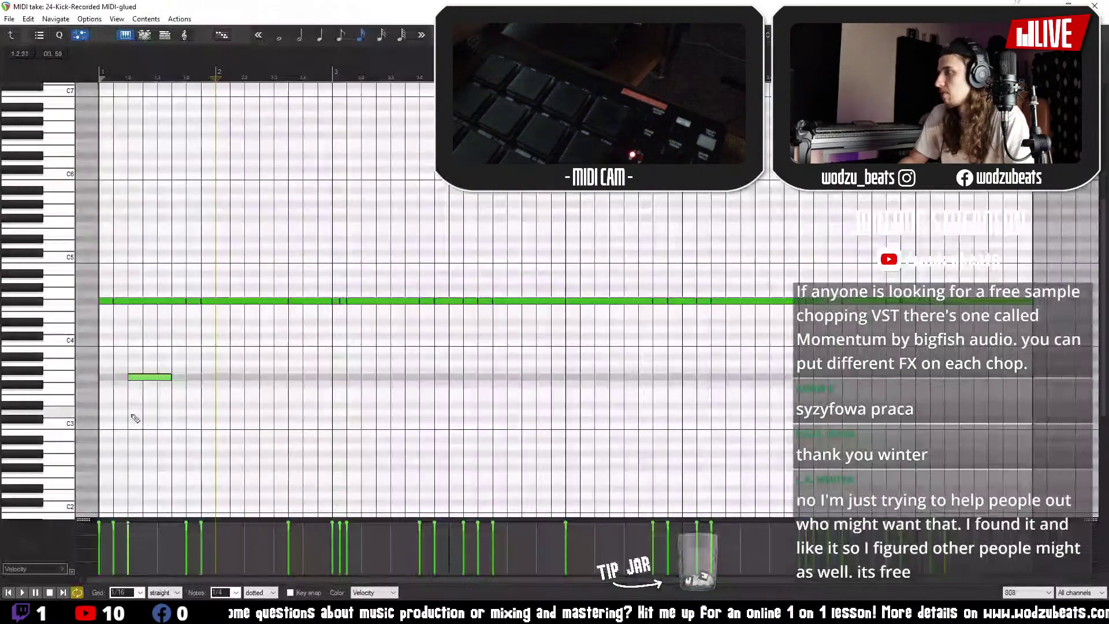
key(Home)
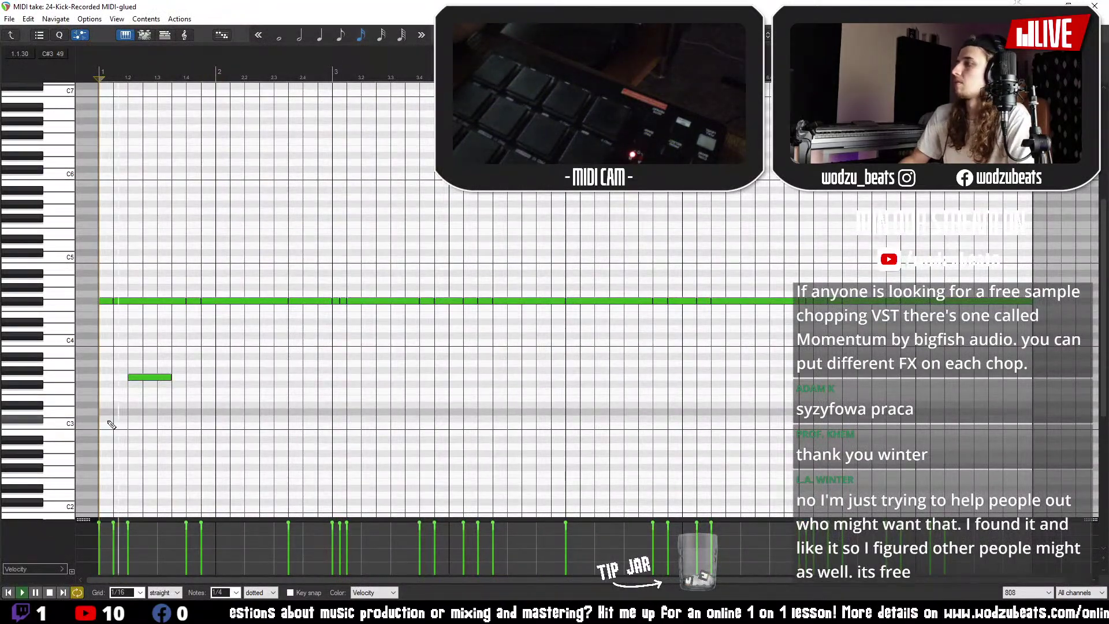
scroll(143, 441, up, 3)
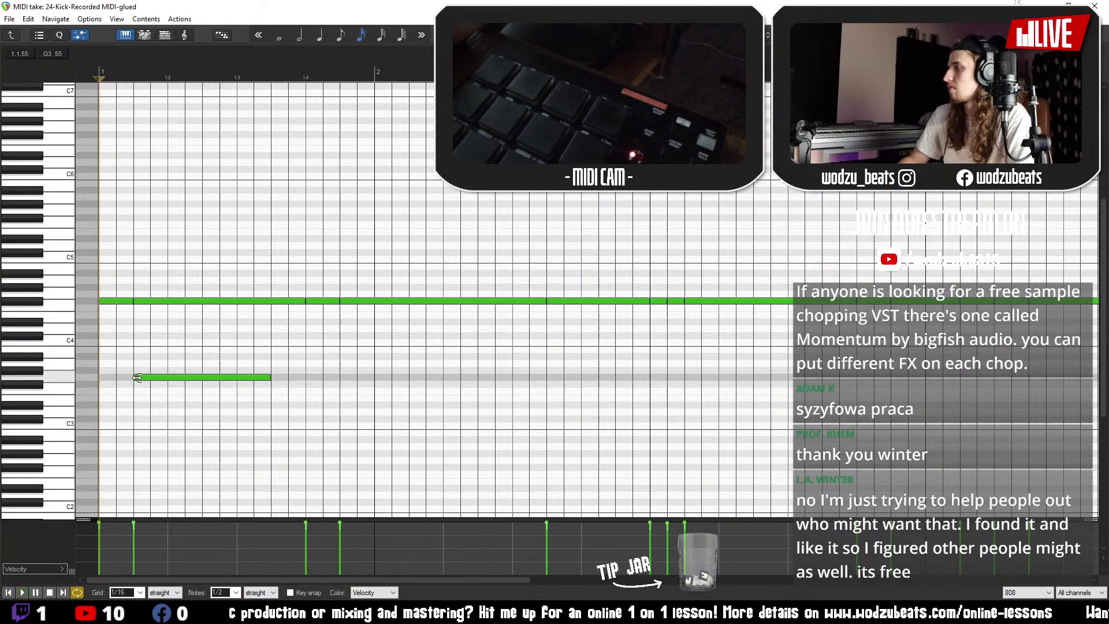
key(space)
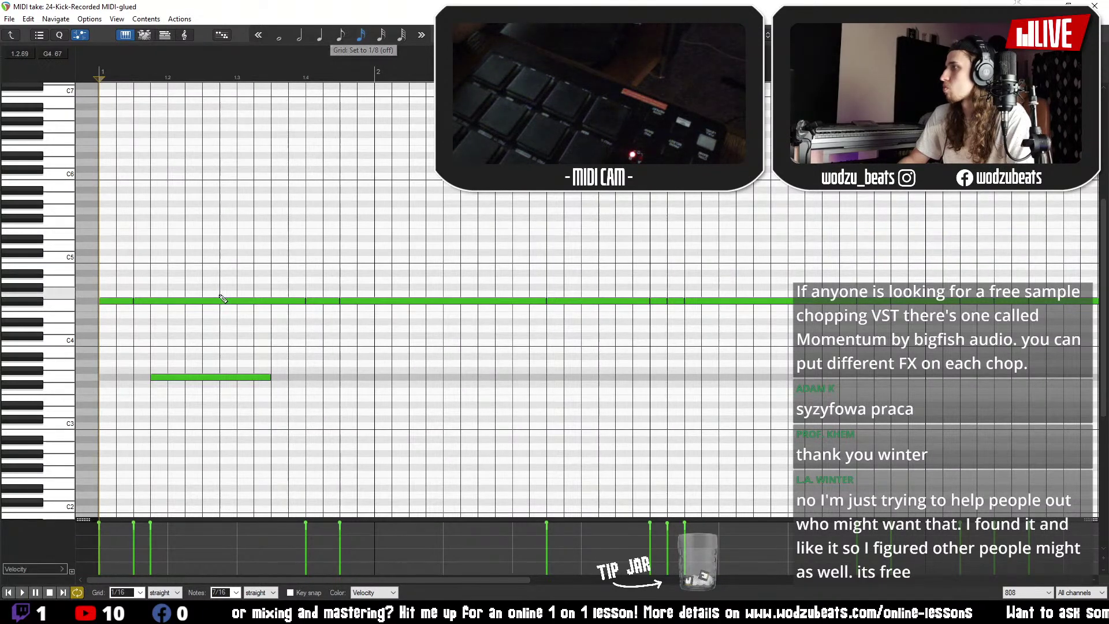
drag(131, 380, 116, 380)
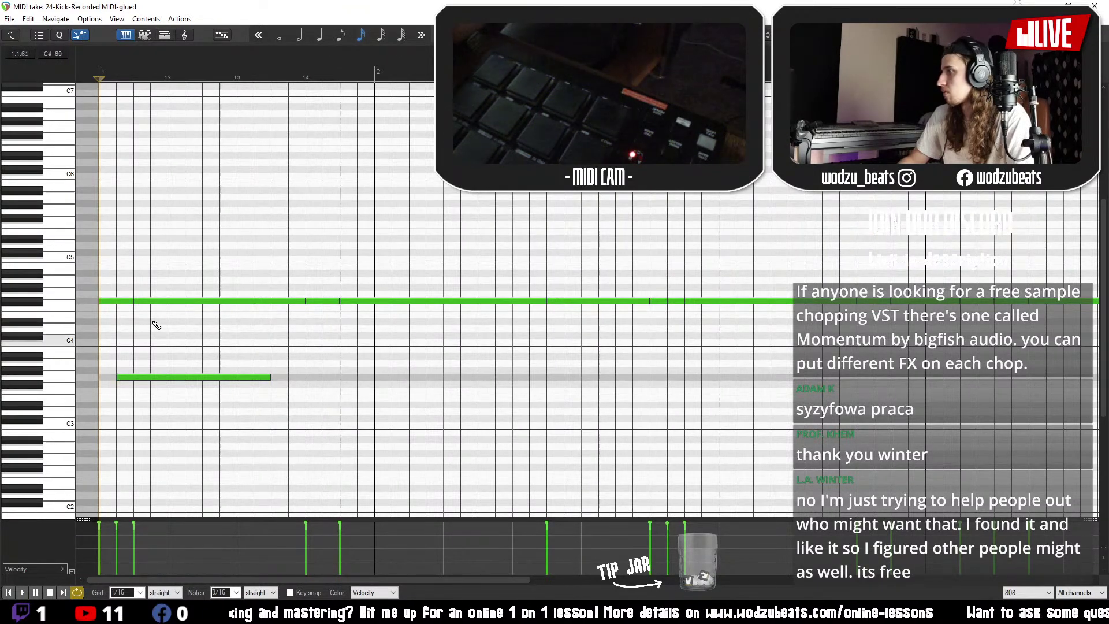
- Delete the second F#4 note in bar 1 and extend the G3 note's end to beat 4
click(157, 301)
key(Delete)
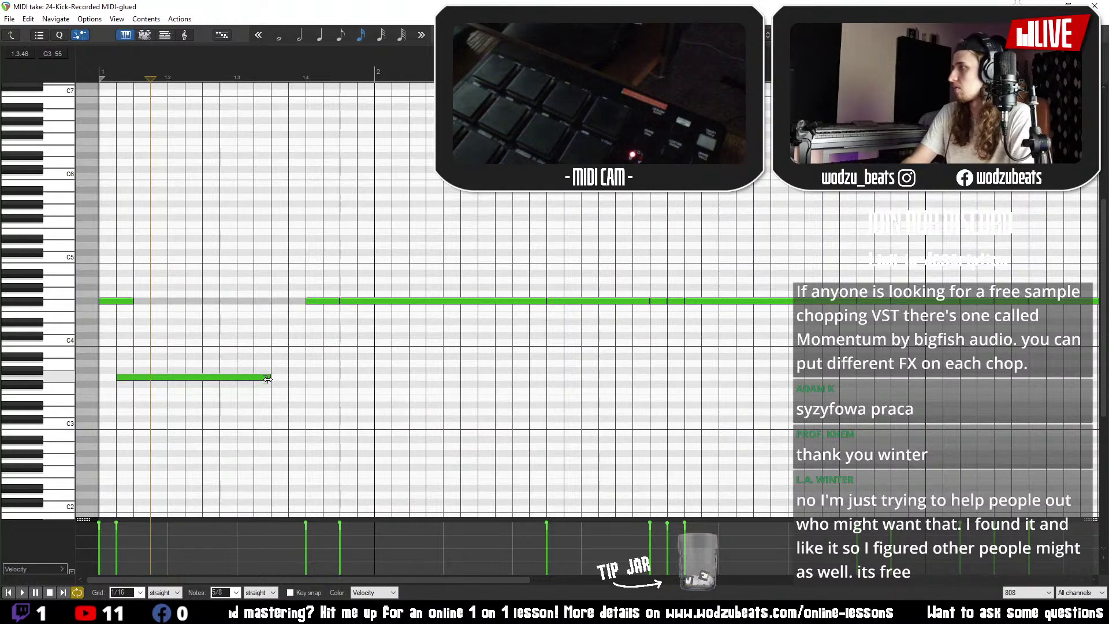
drag(269, 377, 305, 378)
- Play the 808 line from the start and move the two F#4 notes beginning at beat 4 of bar 1 down to G3
click(101, 61)
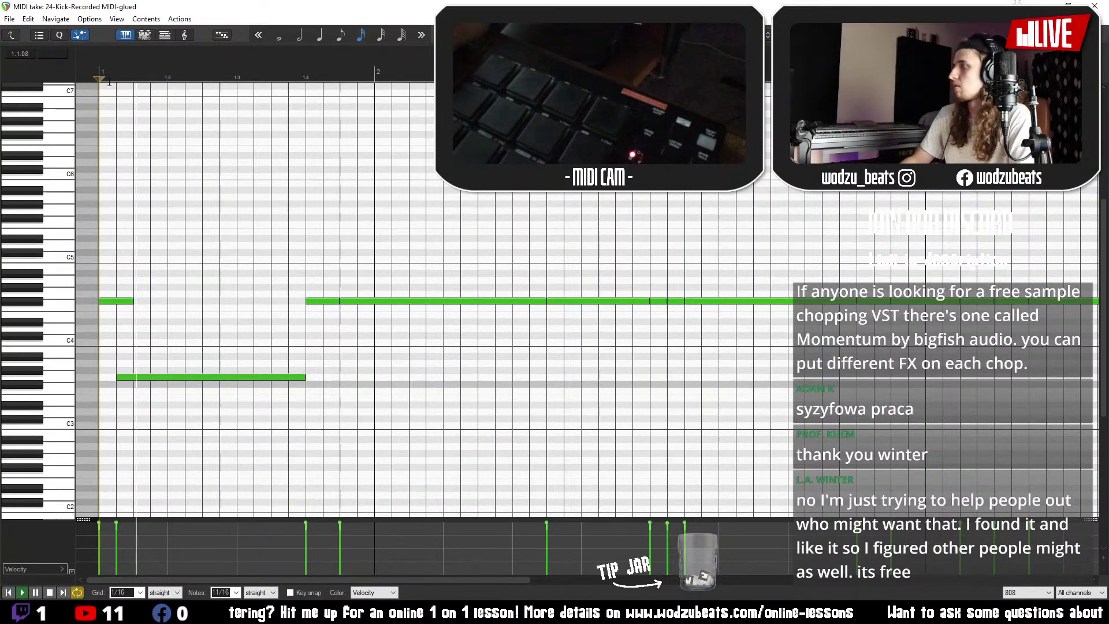
key(space)
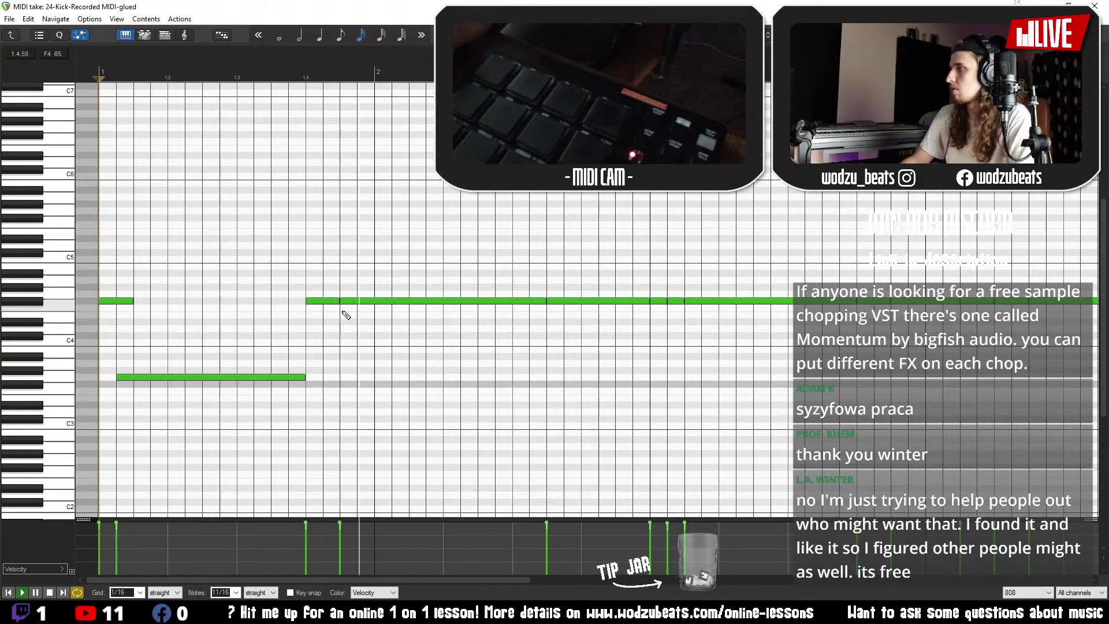
right_click(312, 316)
drag(319, 303, 325, 383)
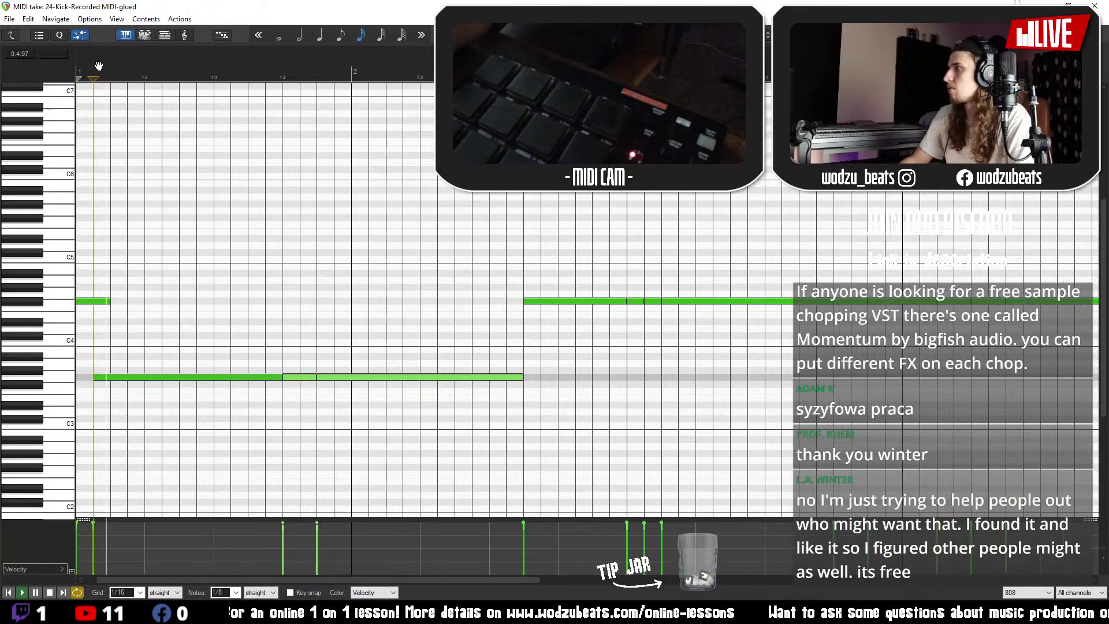
- Move all F#4 notes from the second half of bar 2 onward down to G3 and play the line
scroll(103, 122, down, 2)
key(space)
scroll(513, 348, down, 2)
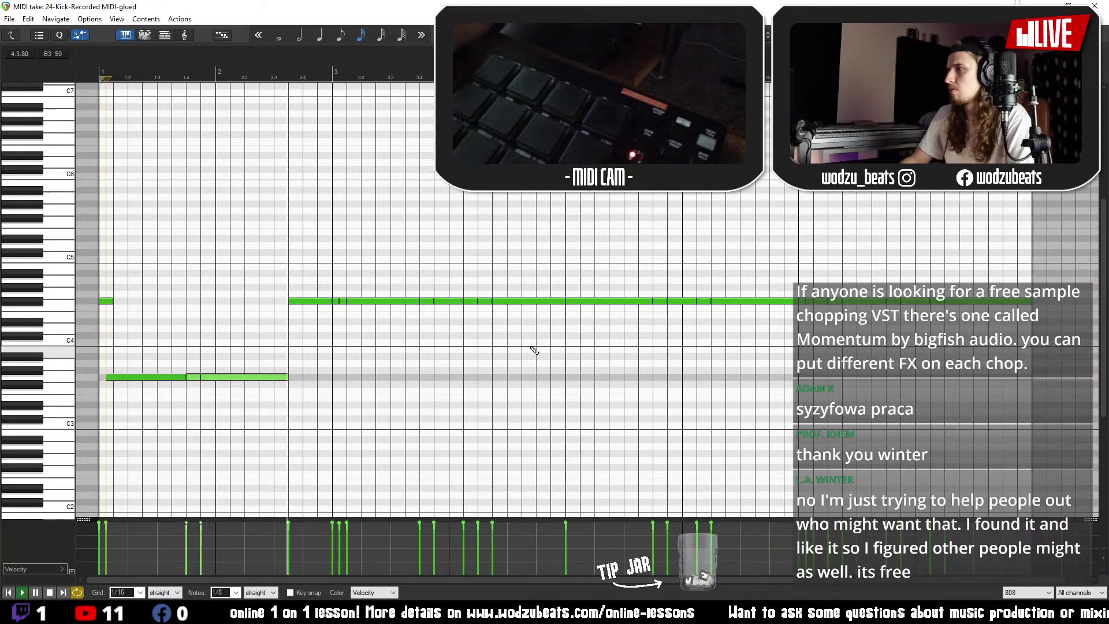
drag(437, 228, 300, 248)
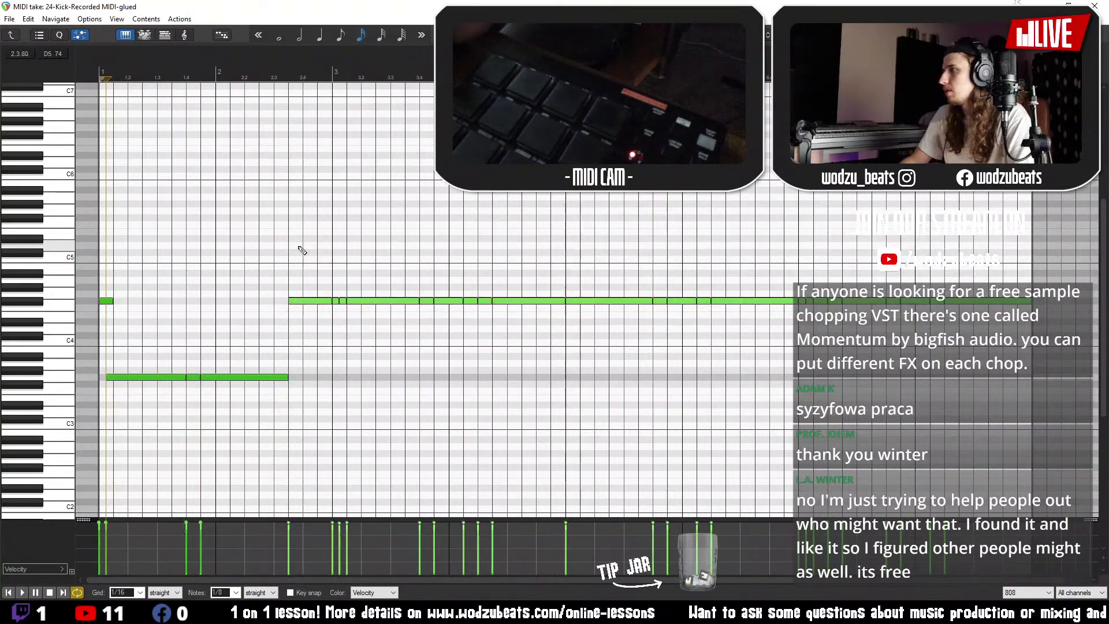
drag(307, 300, 307, 380)
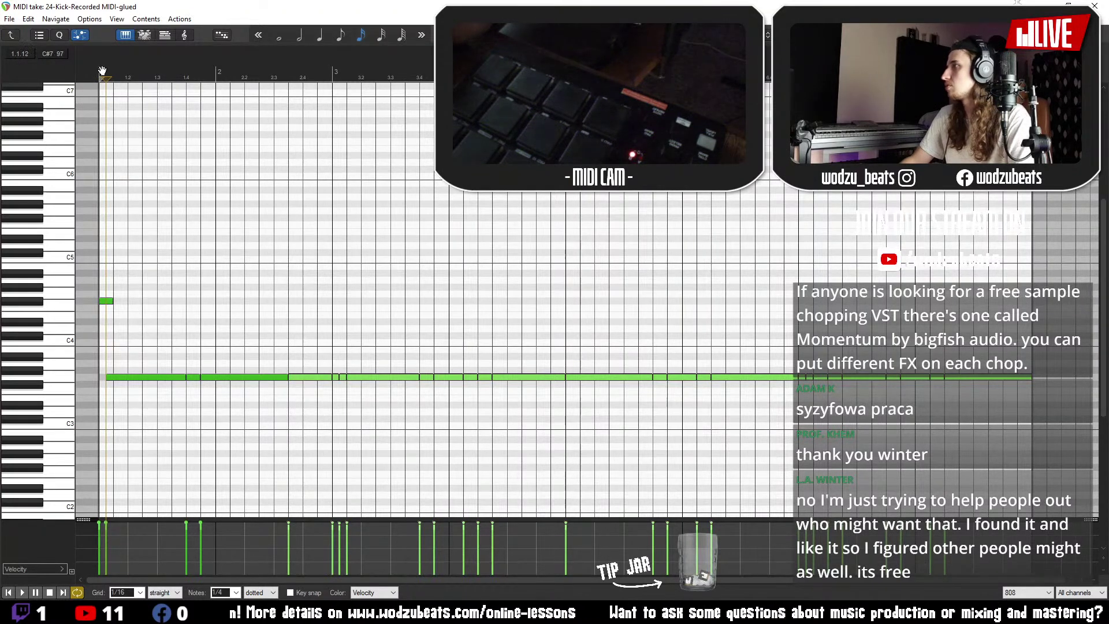
key(space)
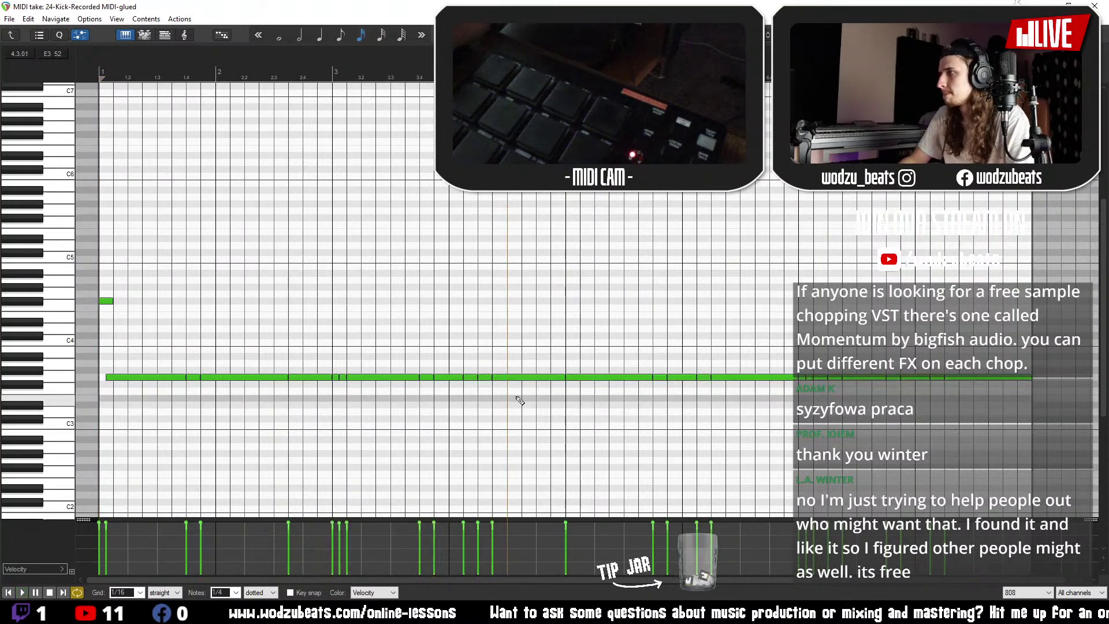
- Set the grid to 1/8 and turn beat 4 of bar 4 into two eighth notes, F4 followed by G4
scroll(512, 400, up, 2)
scroll(601, 394, up, 2)
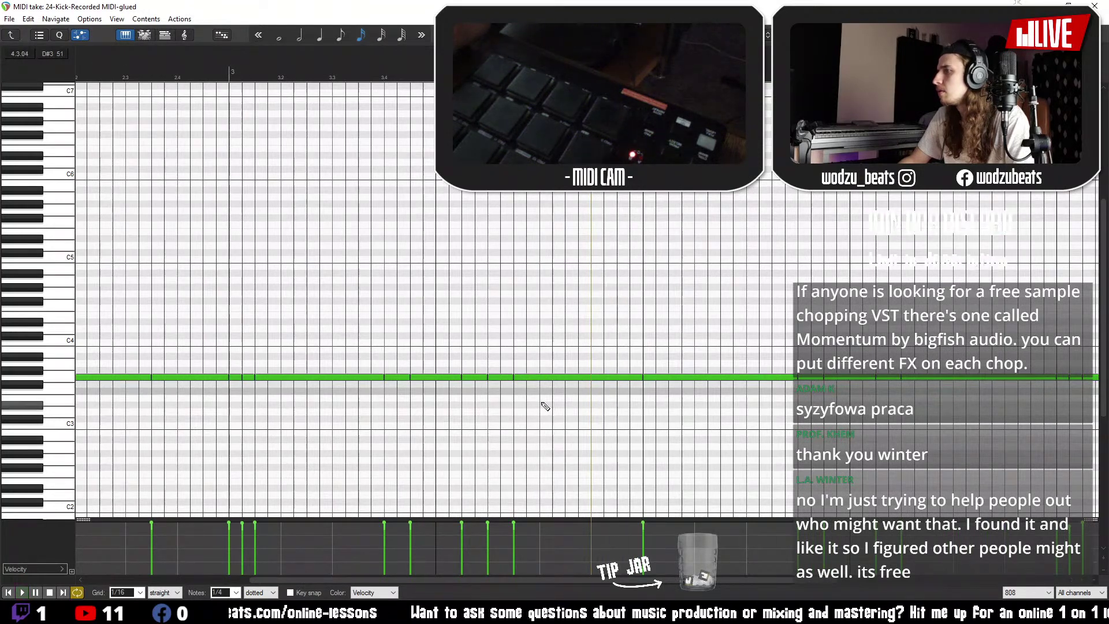
key(space)
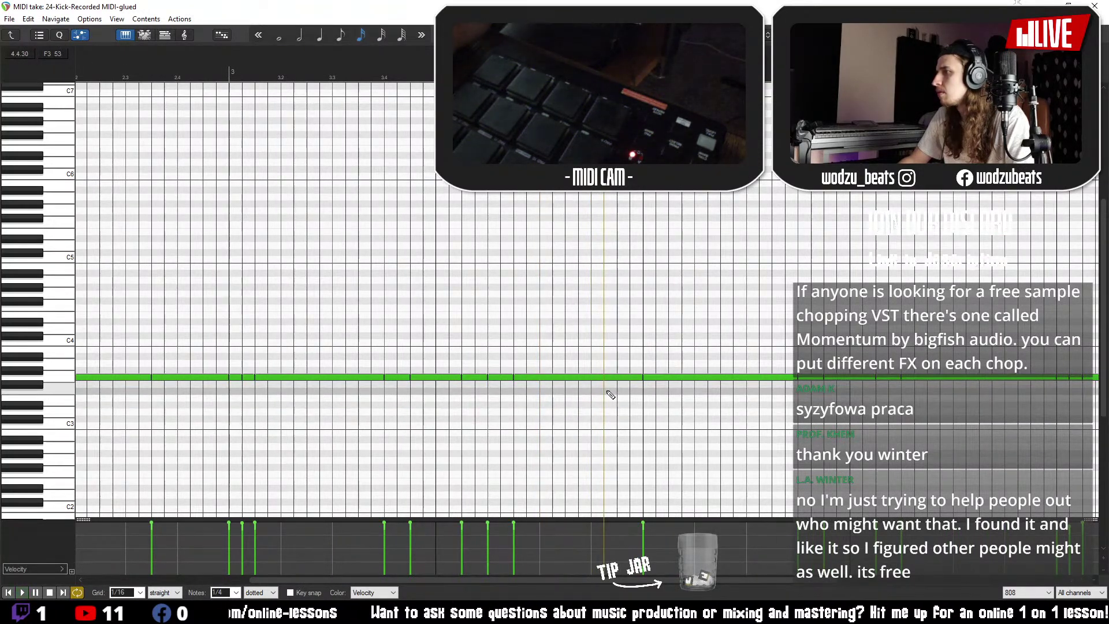
click(342, 37)
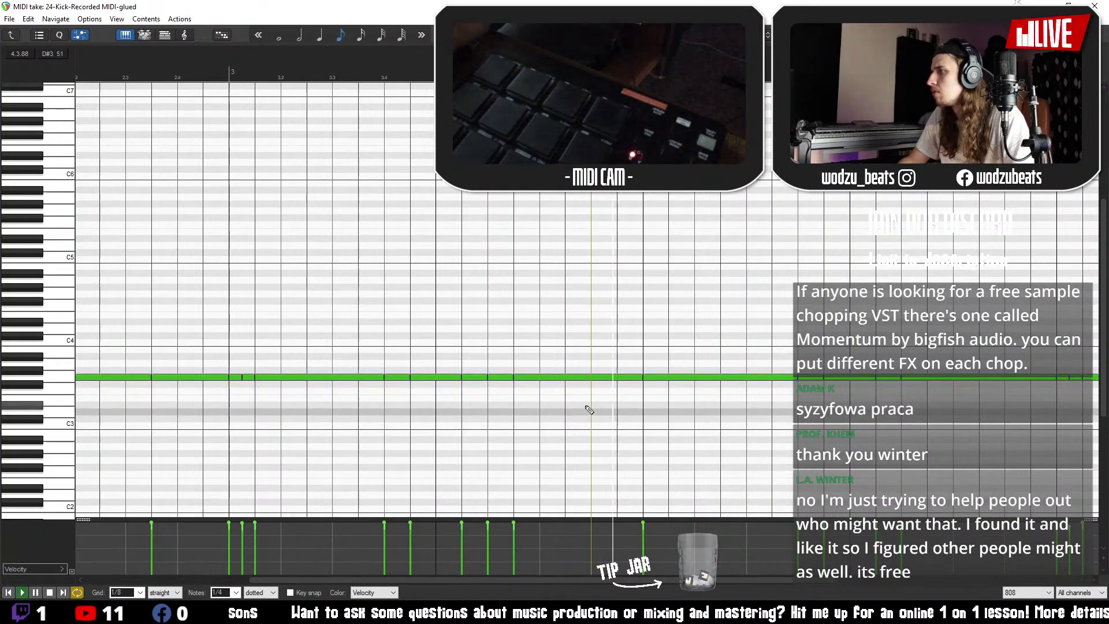
drag(604, 380, 609, 311)
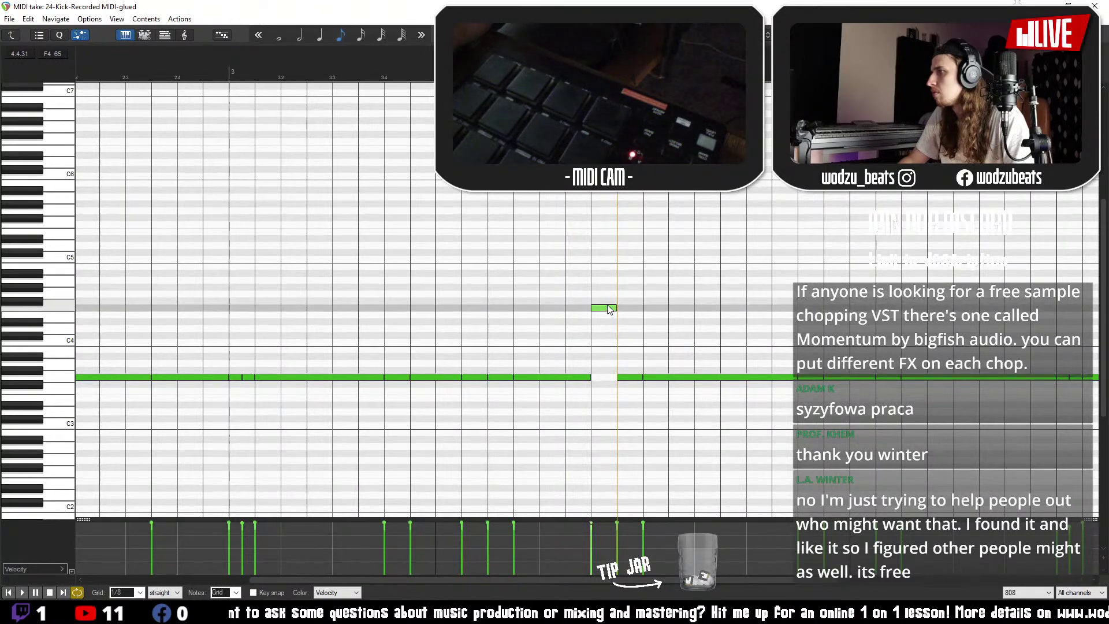
drag(628, 375, 629, 300)
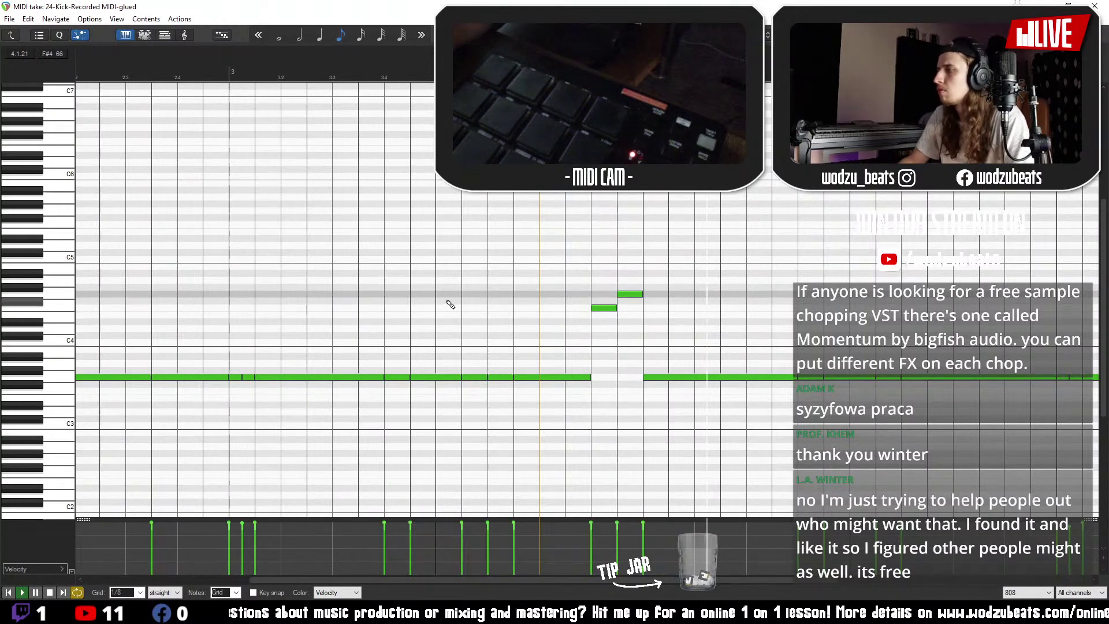
- Add a quarter note on beat 4 of bar 2, place it at F#4 and play the passage
scroll(185, 166, down, 3)
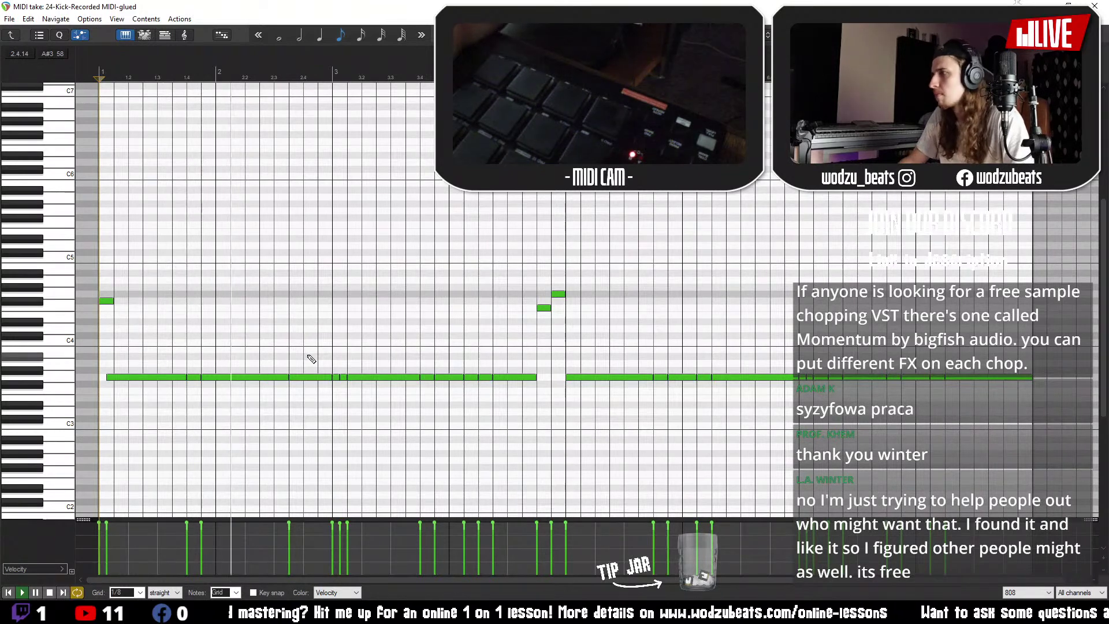
drag(308, 371, 328, 361)
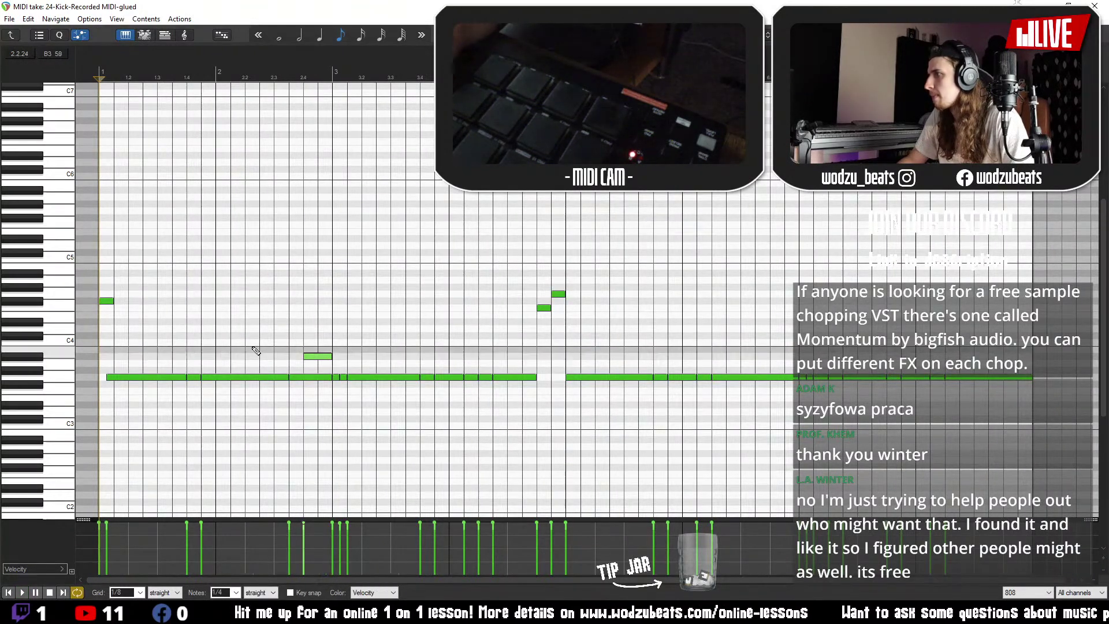
drag(315, 360, 315, 299)
key(space)
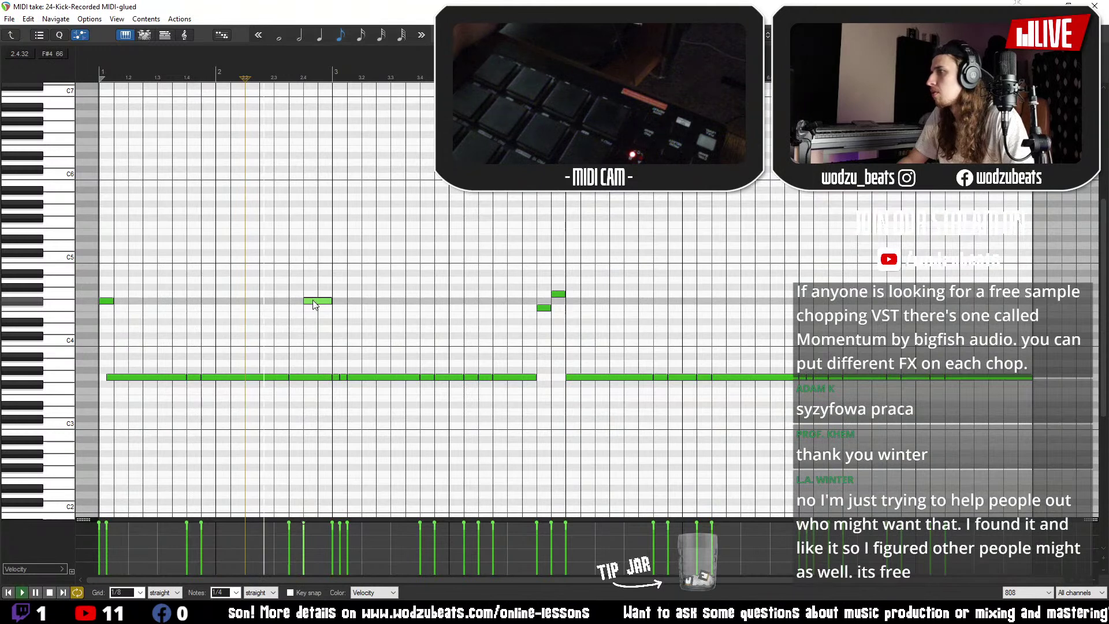
click(561, 293)
click(244, 342)
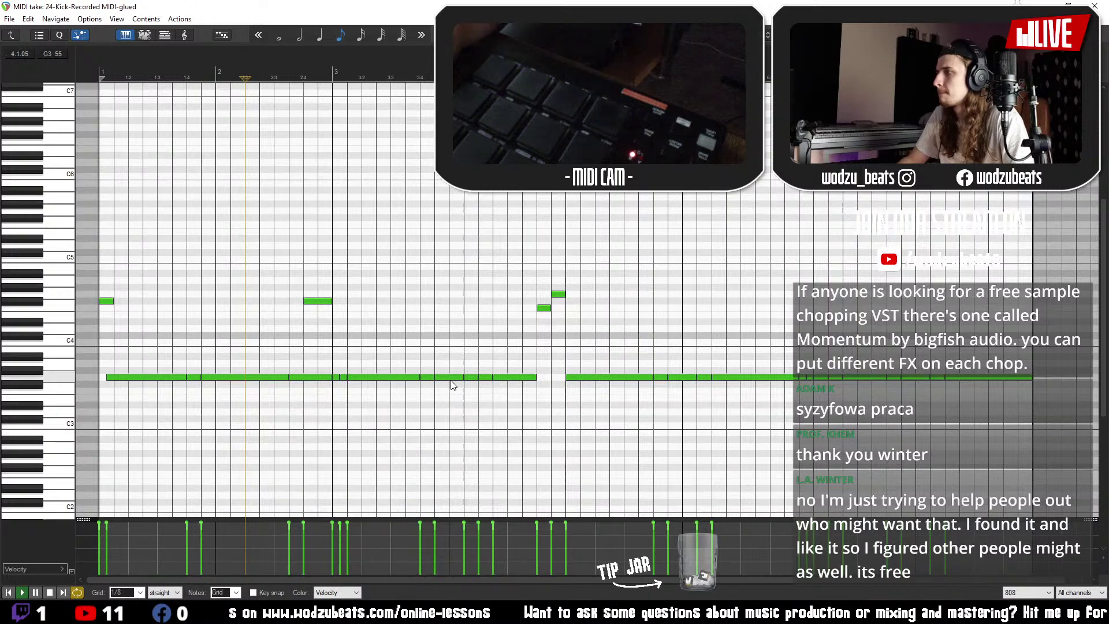
- Lower the G3 notes from the last eighth of bar 3 up to beat 4 of bar 4 to E3
drag(452, 381, 453, 397)
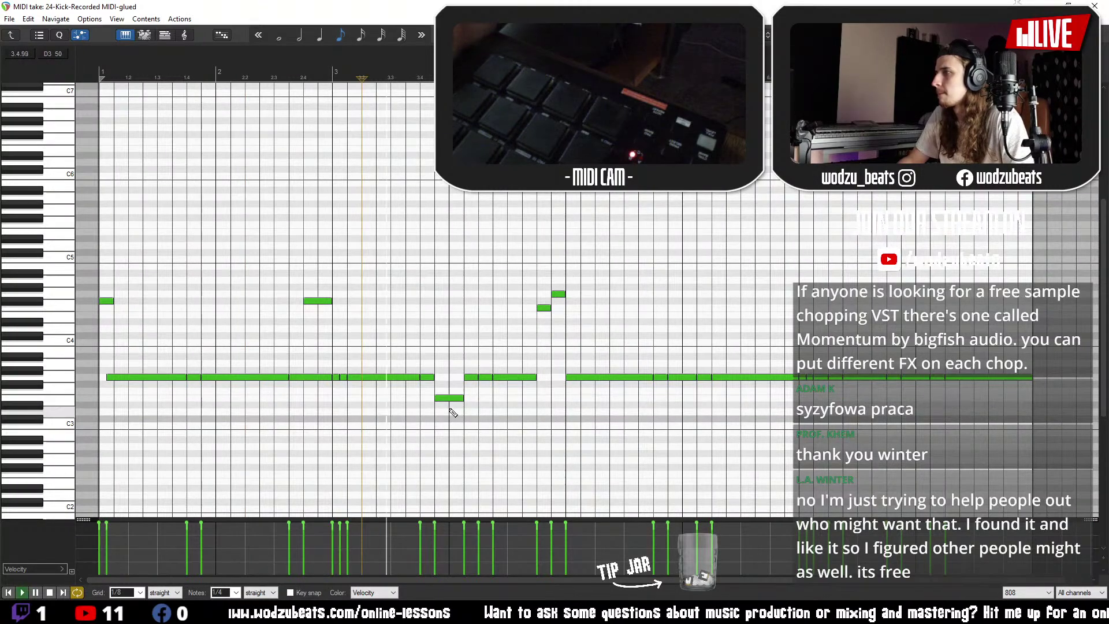
drag(526, 399, 502, 398)
click(383, 423)
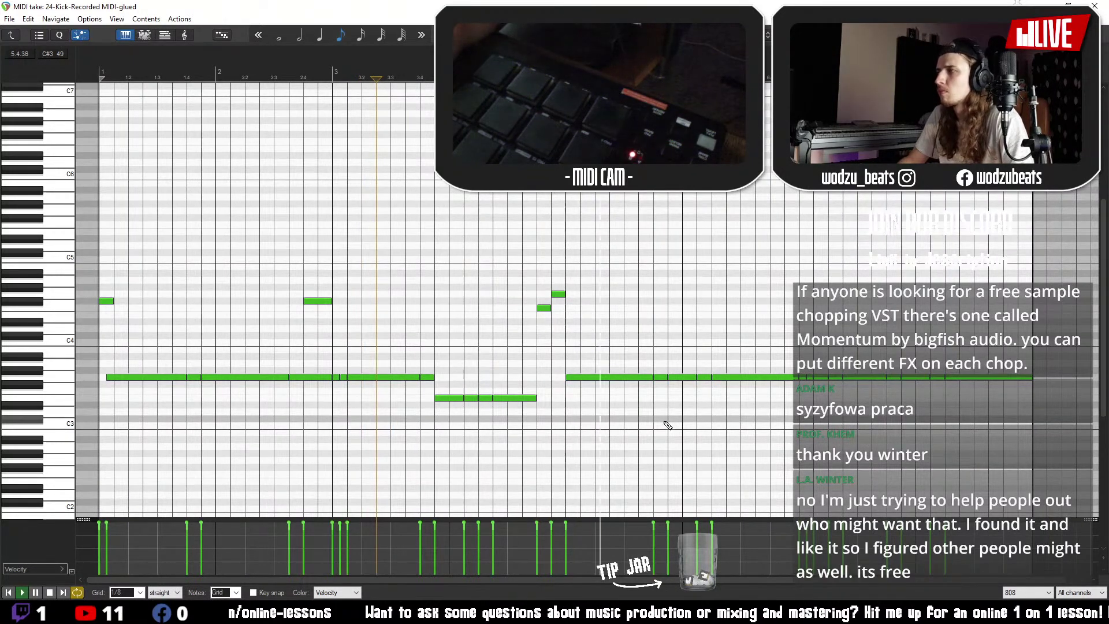
- Raise the part of the bar 7 line between the second half of beat 2 and beat 4 to F#5
click(804, 379)
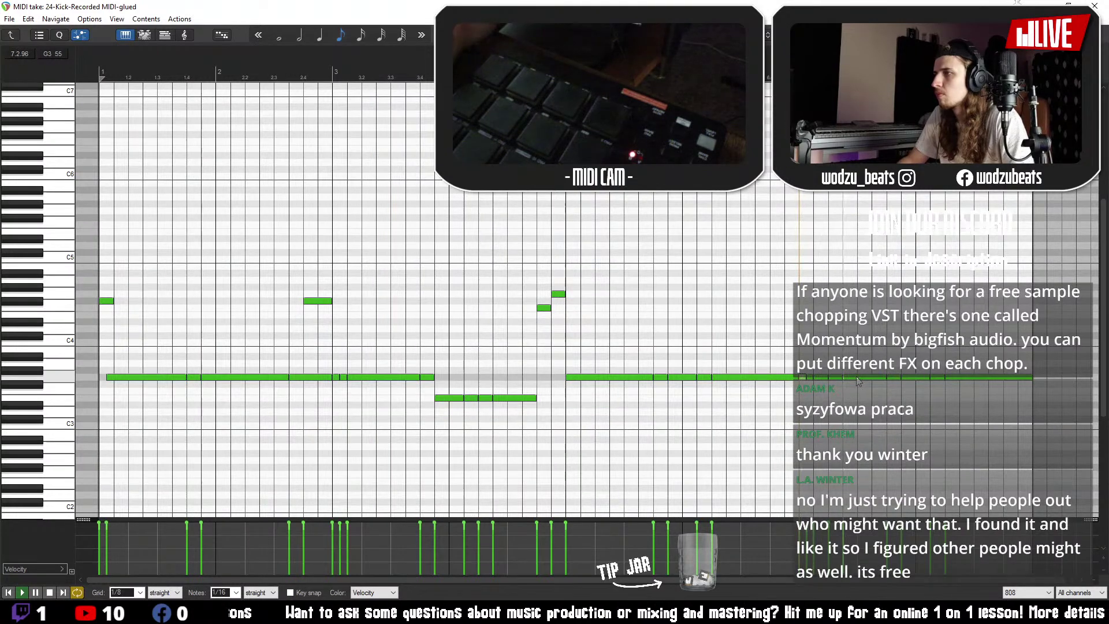
drag(857, 379, 853, 225)
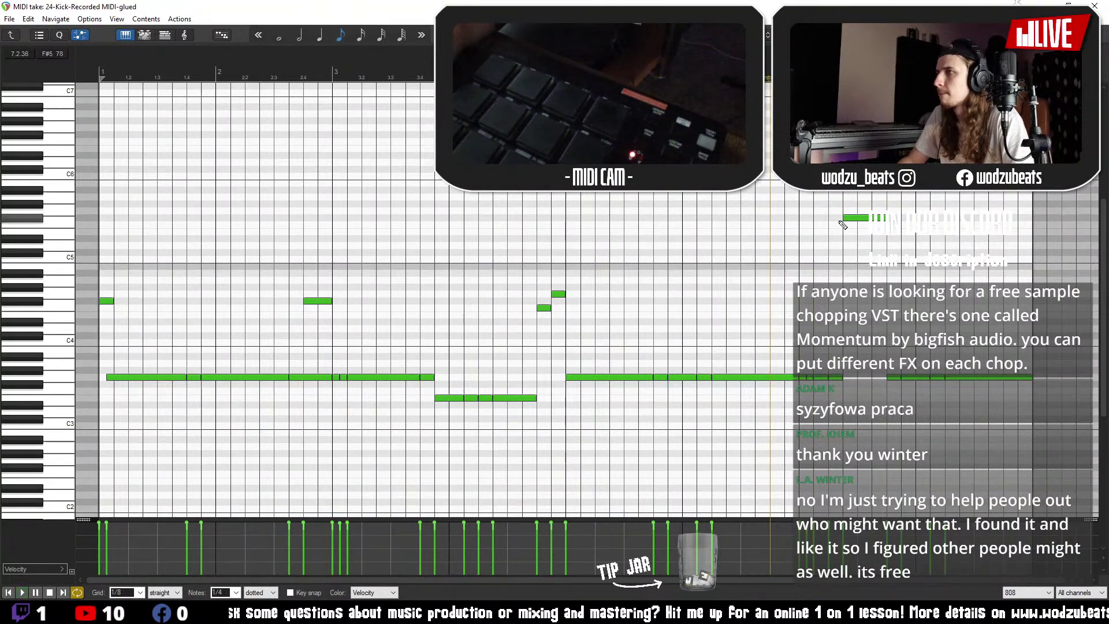
drag(843, 225, 854, 218)
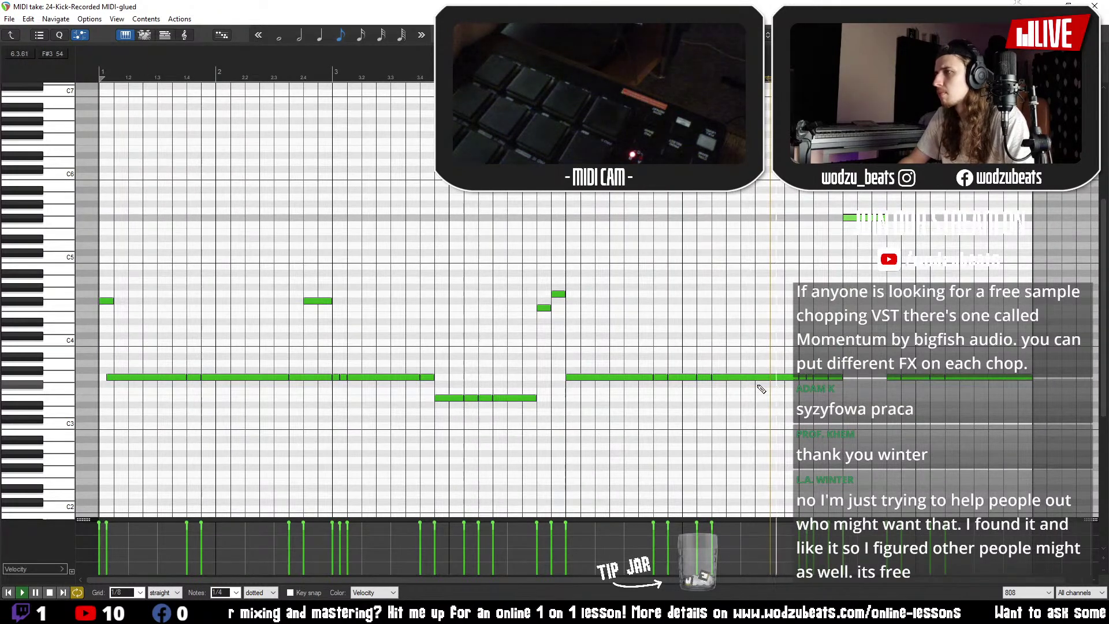
- Draw an E3 note from the second half of beat 3 to the end of bar 6 and lower the F#5 note in bar 7 to F#4
key(space)
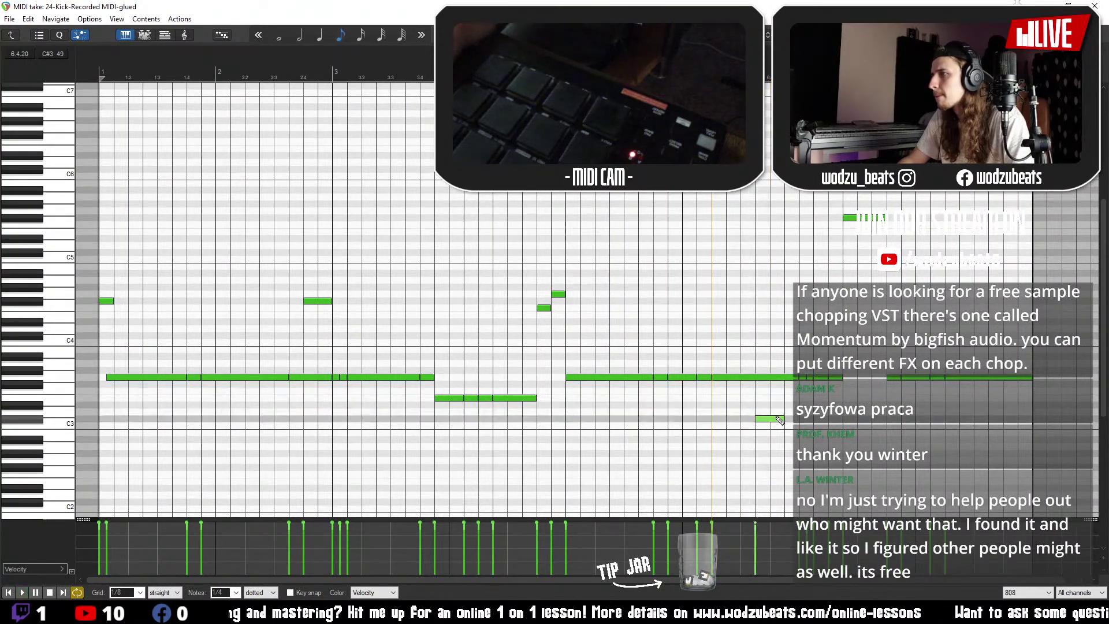
click(758, 398)
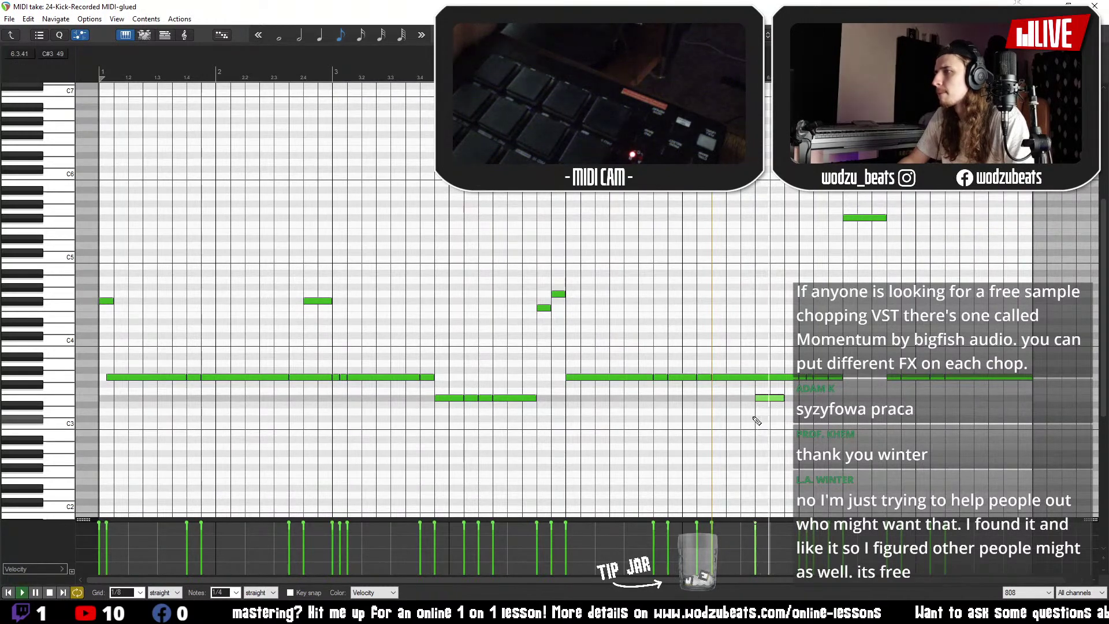
drag(790, 399, 796, 403)
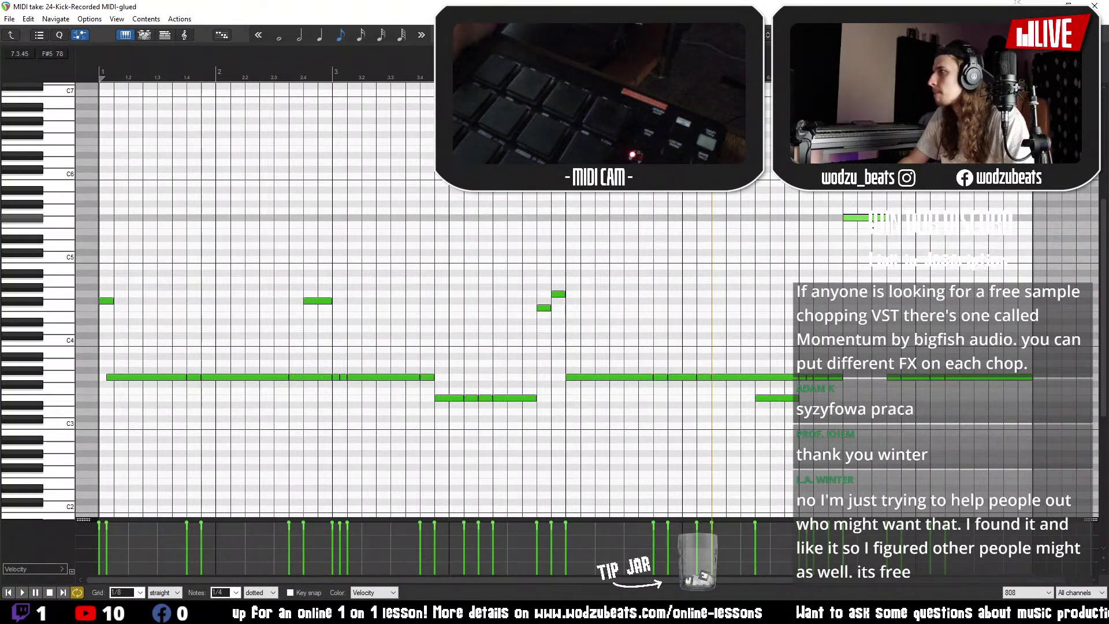
click(773, 320)
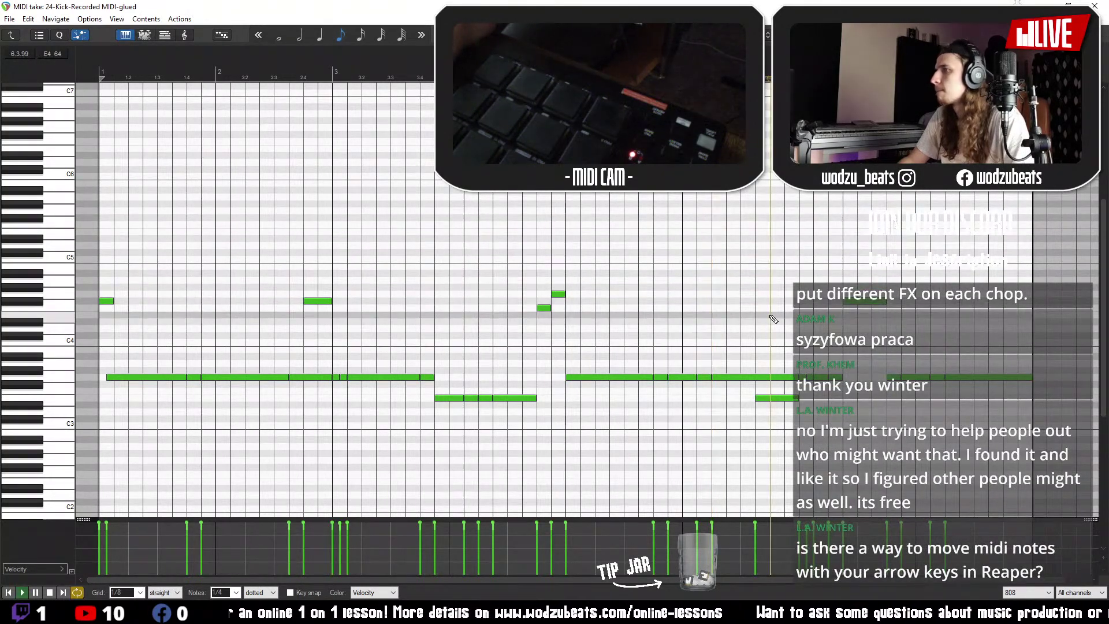
click(775, 280)
- Look over the whole 808 line with all its notes selected and close the MIDI editor
scroll(782, 272, up, 2)
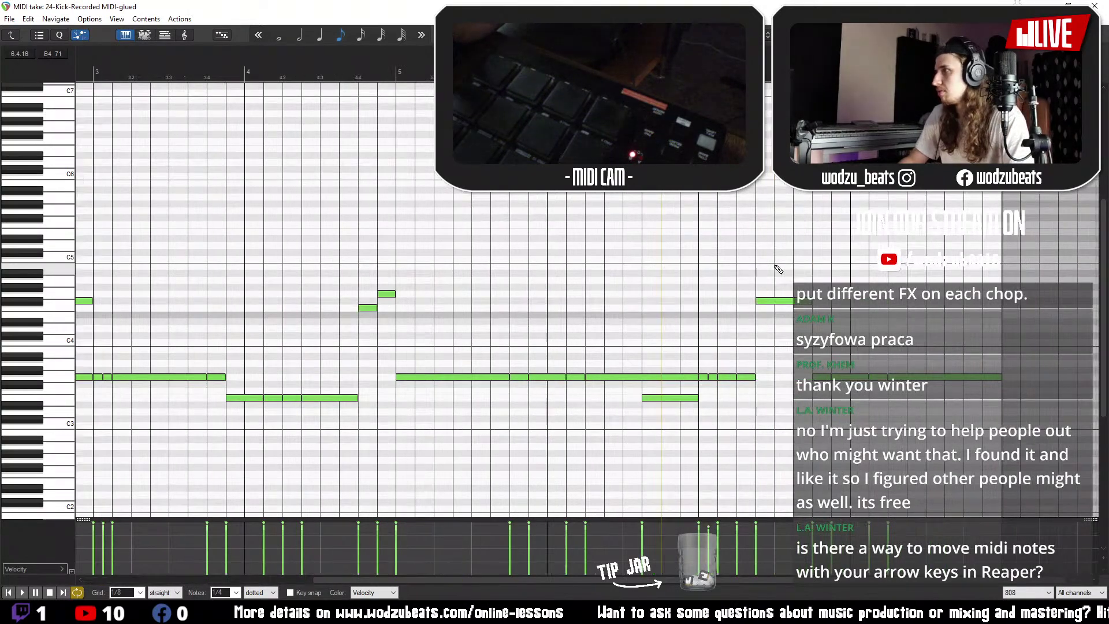
scroll(778, 269, down, 5)
scroll(778, 269, up, 4)
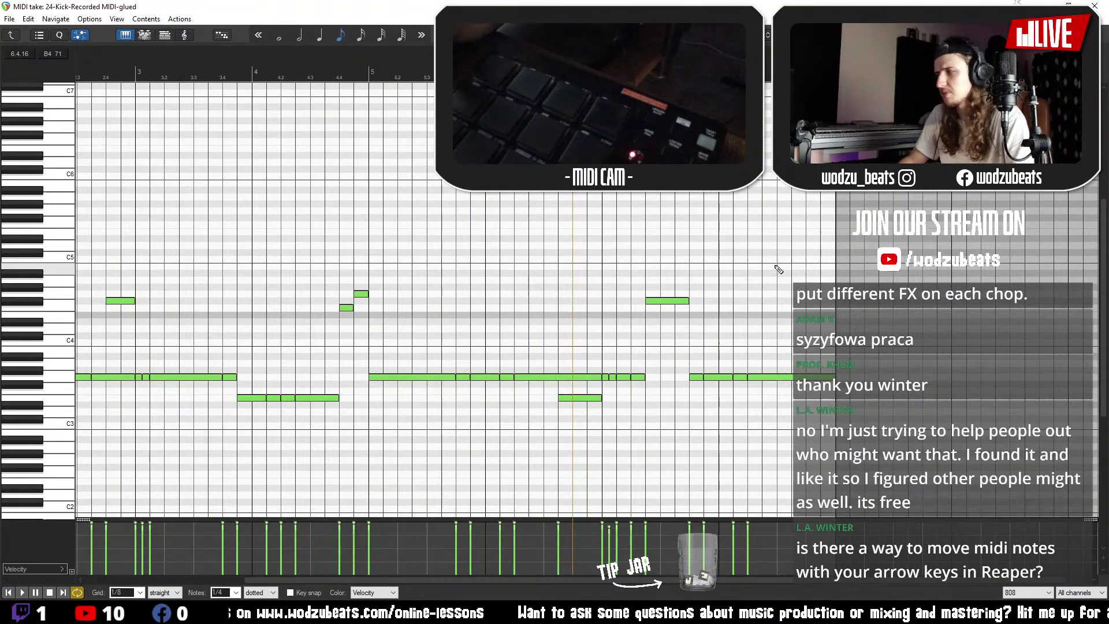
scroll(779, 270, left, 2)
scroll(487, 443, left, 2)
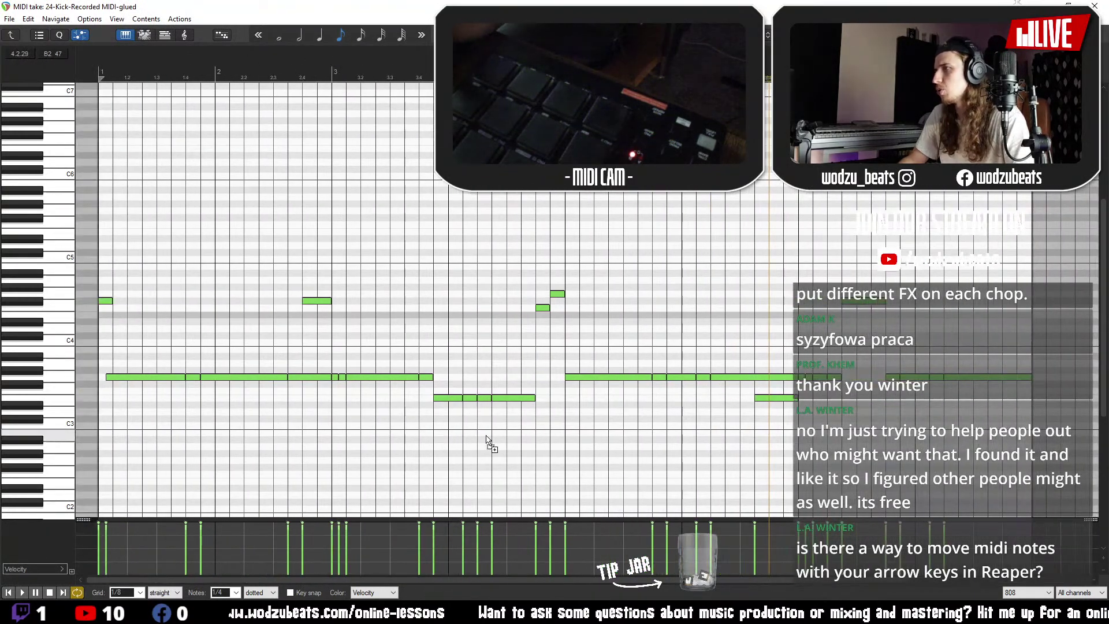
scroll(488, 442, up, 1)
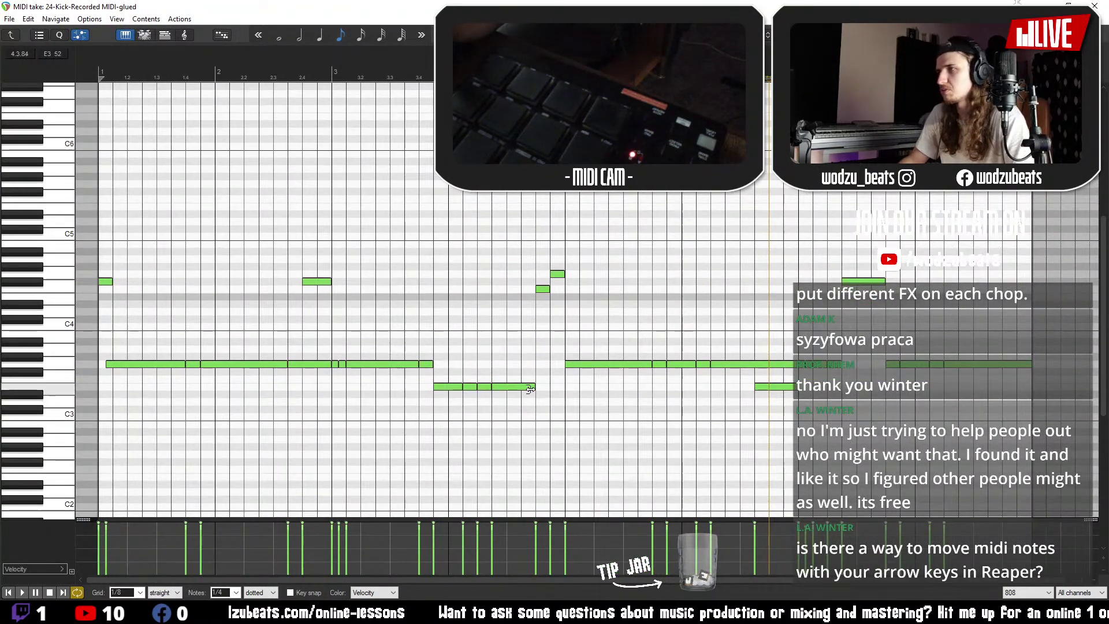
scroll(530, 389, down, 3)
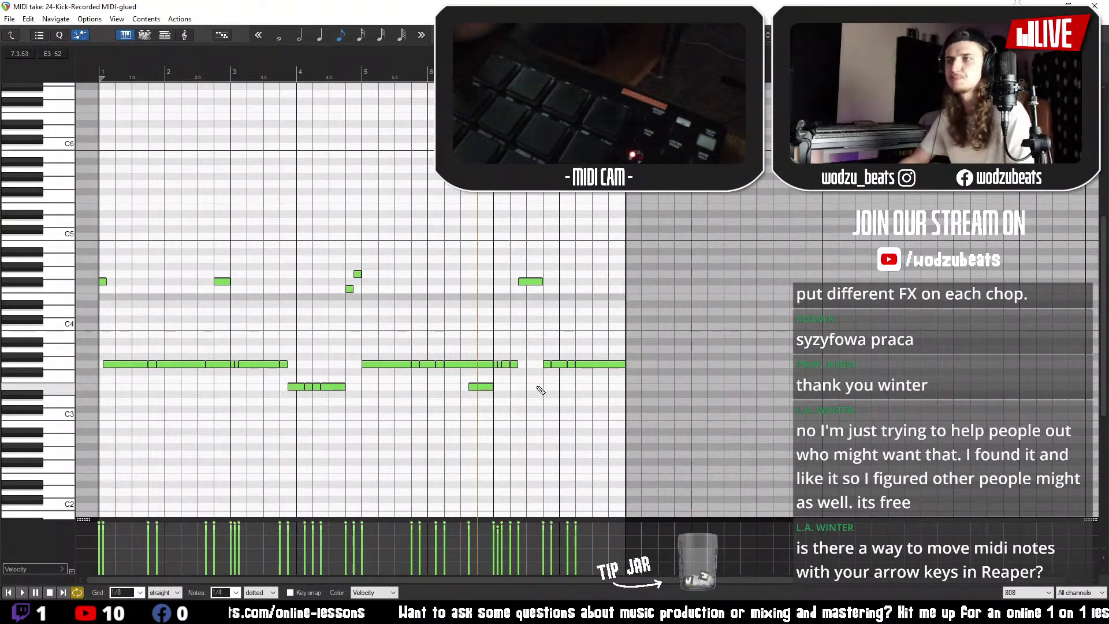
key(Escape)
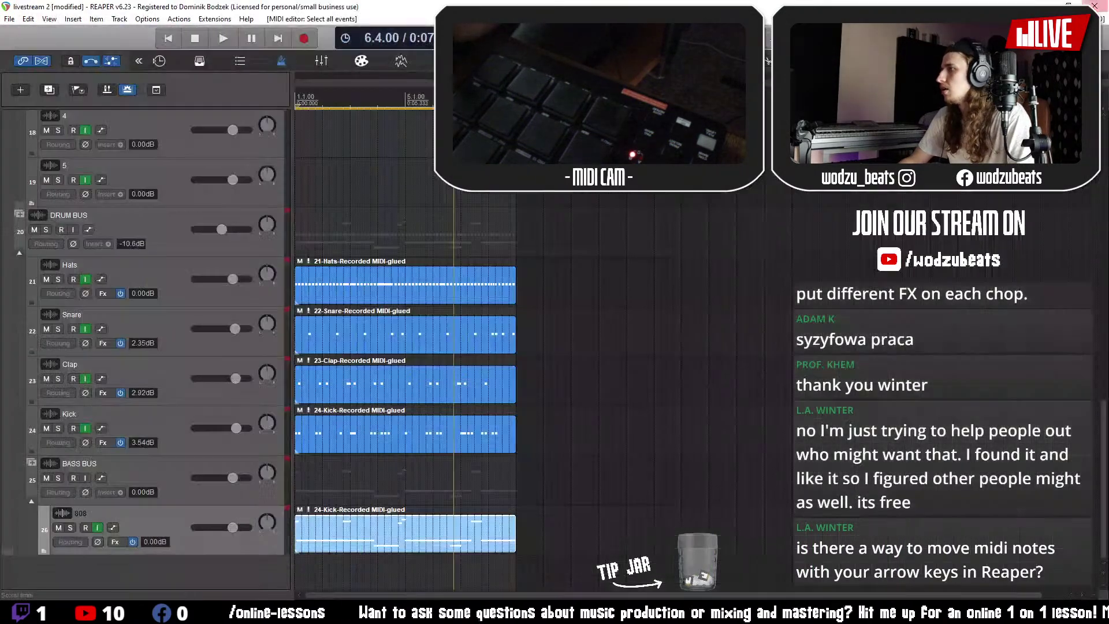
- Play the full loop from the start to hear the 808 line together with the drums
click(301, 479)
key(space)
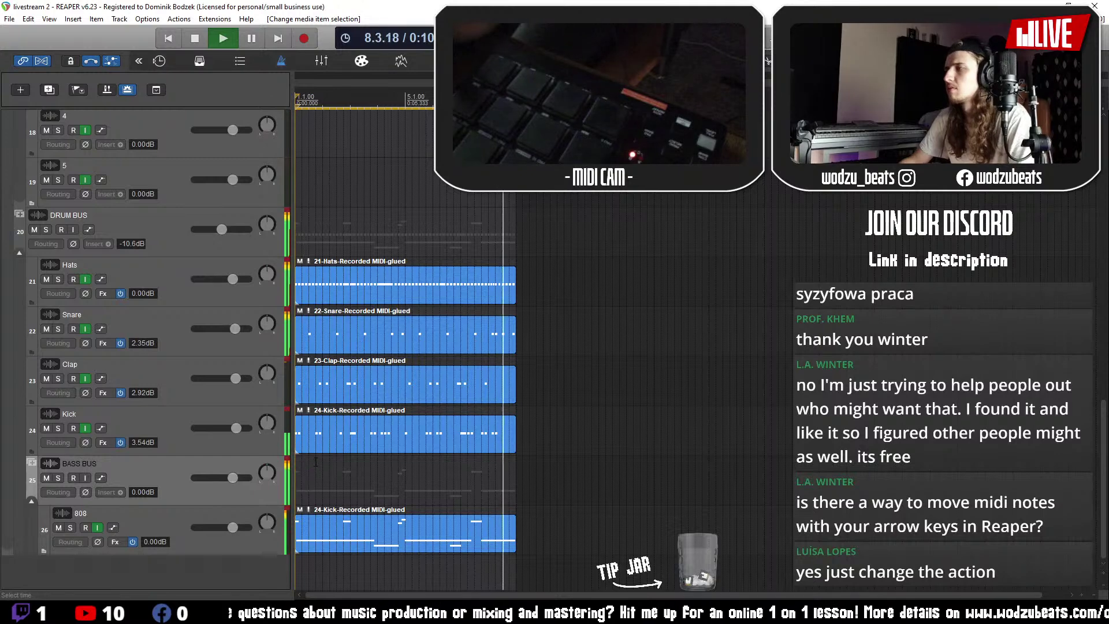
scroll(314, 464, up, 3)
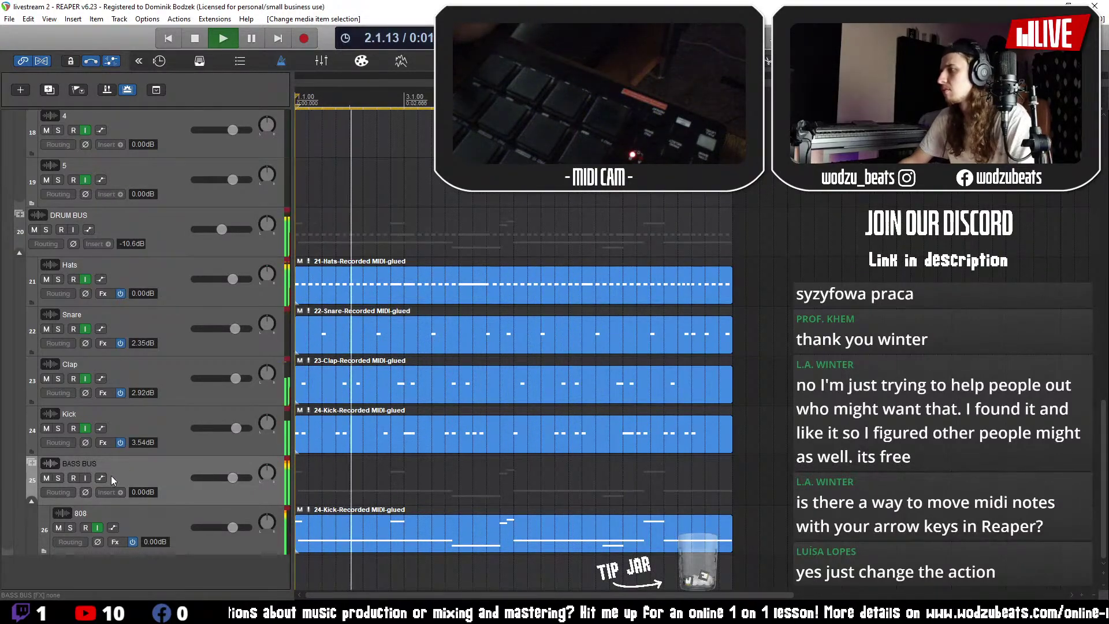
- Solo the BASS BUS and Kick tracks and play them together from the start
click(58, 478)
key(space)
click(58, 428)
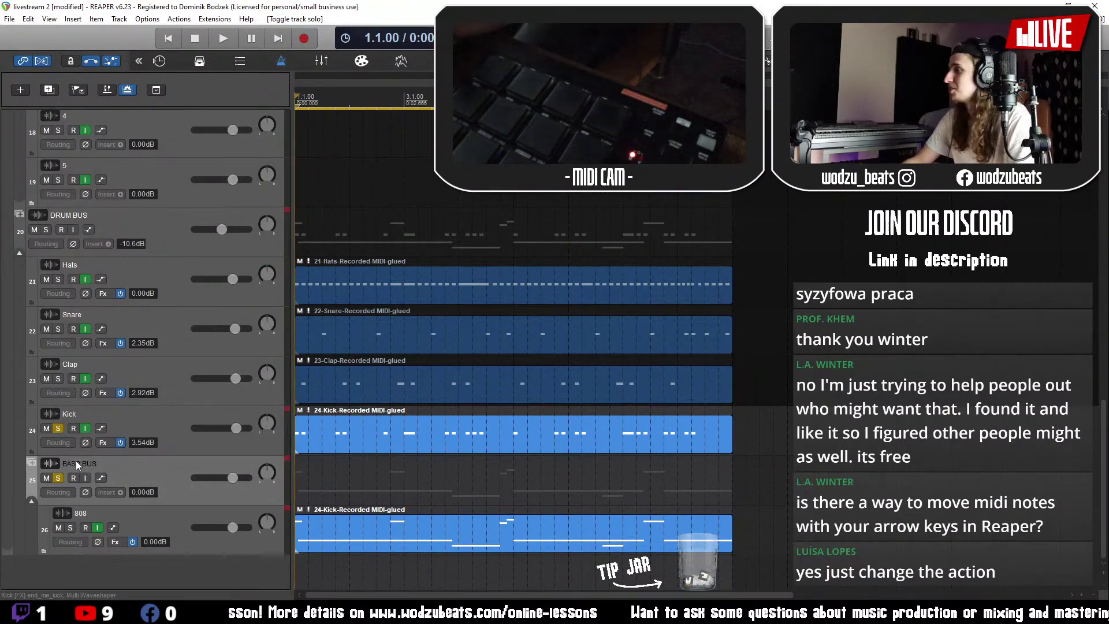
key(space)
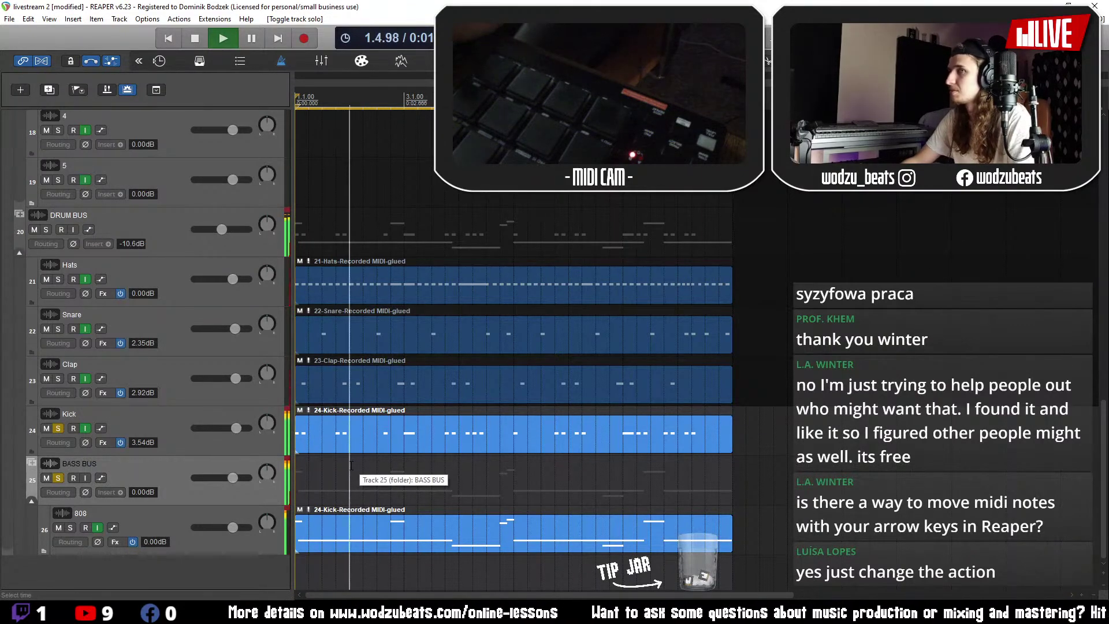
- Search the effects for "comp" and add ReaComp to the BASS BUS track
click(103, 490)
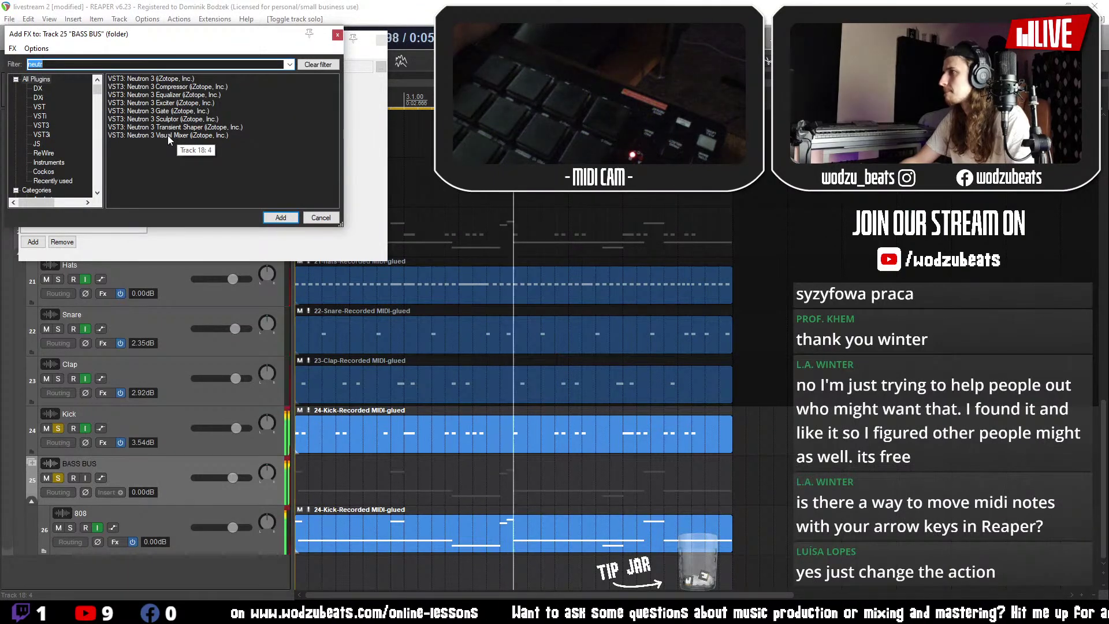
text(comp)
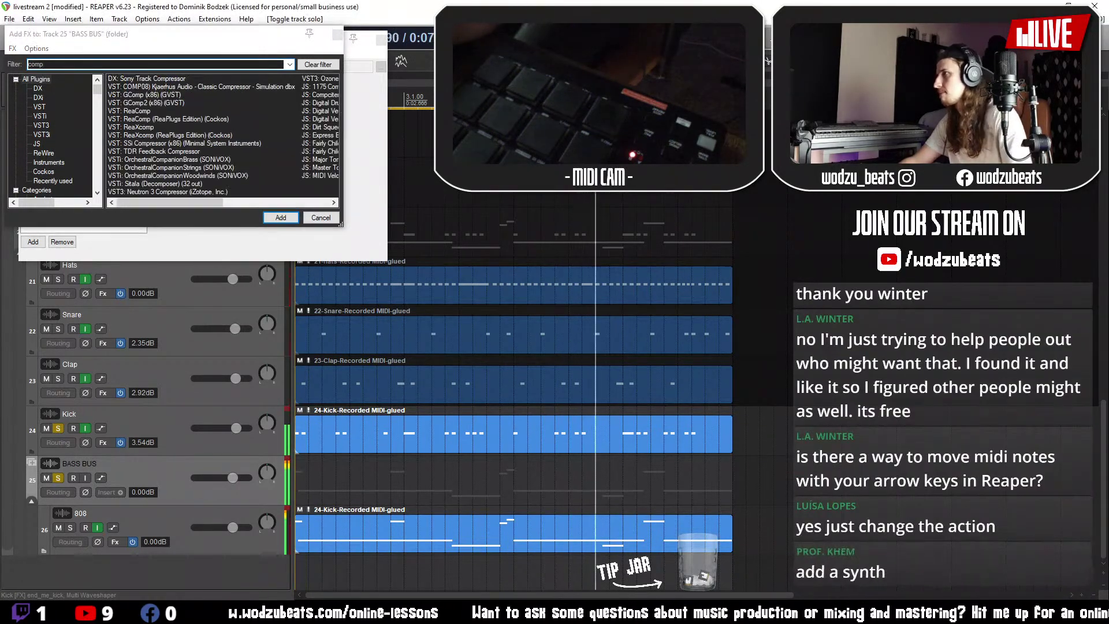
double_click(137, 110)
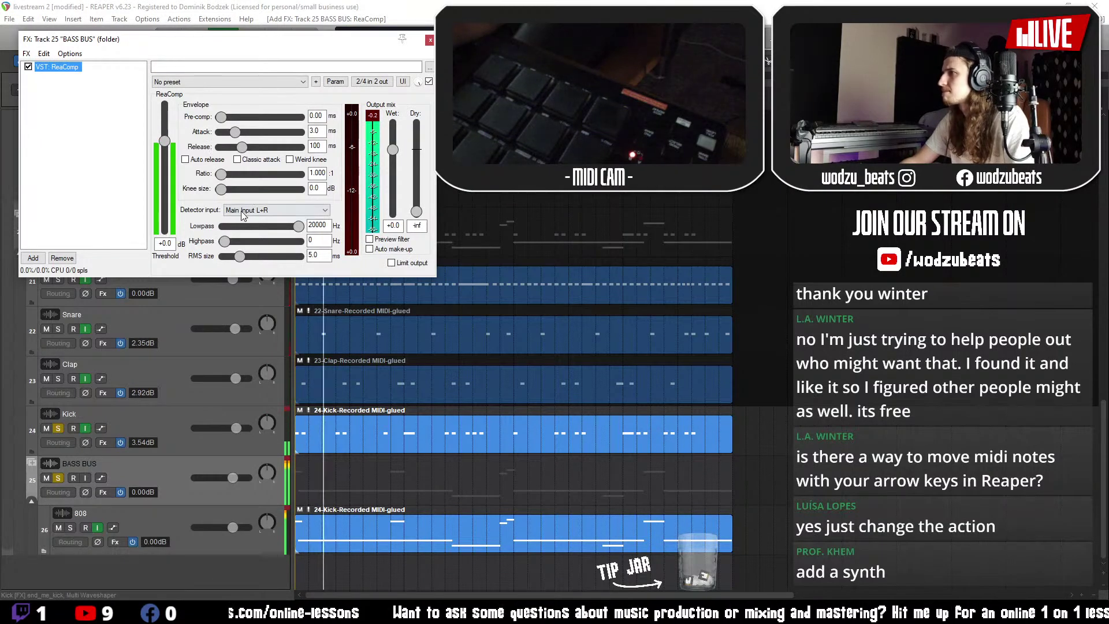
- Set ReaComp's detector input to Auxiliary Input L+R and send the Kick's audio to BASS BUS channels 3/4 with MIDI set to None
click(271, 211)
click(260, 229)
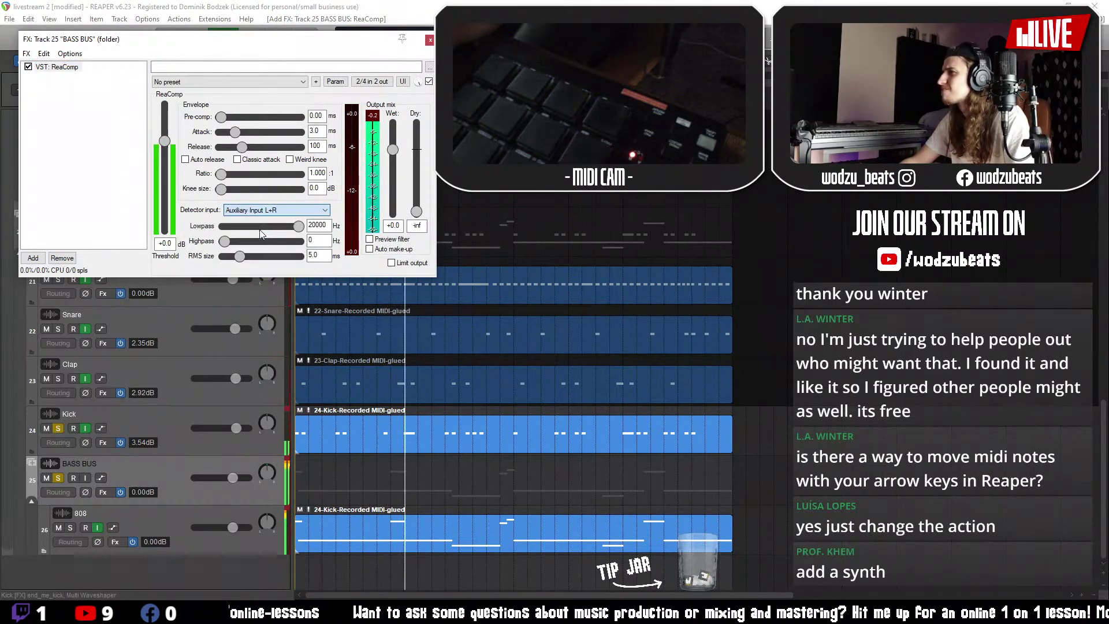
click(63, 443)
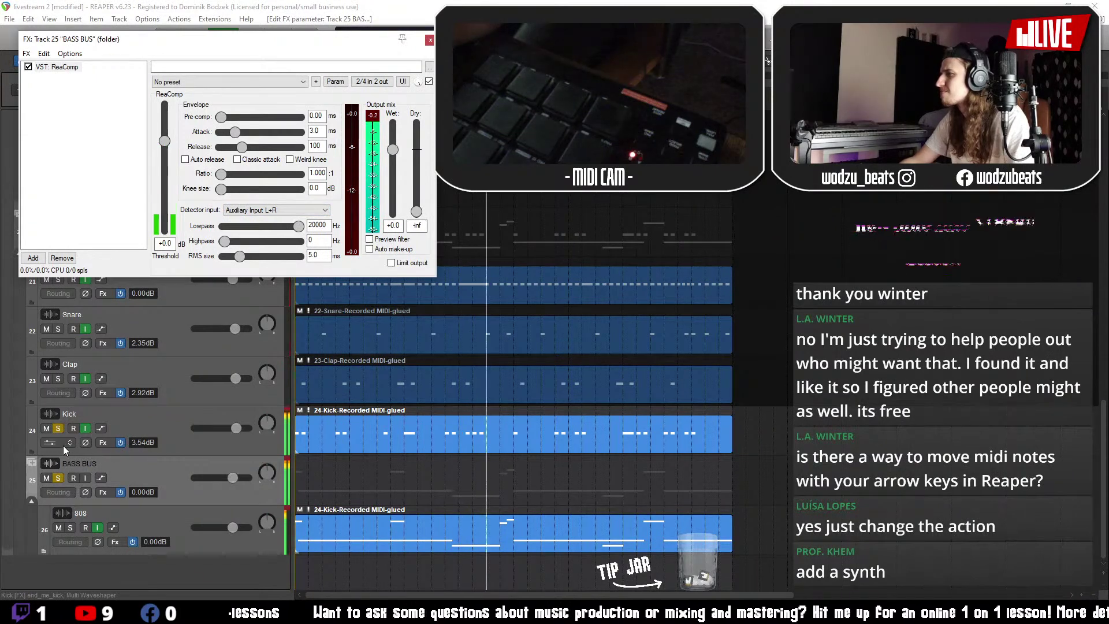
drag(200, 225, 200, 227)
click(341, 282)
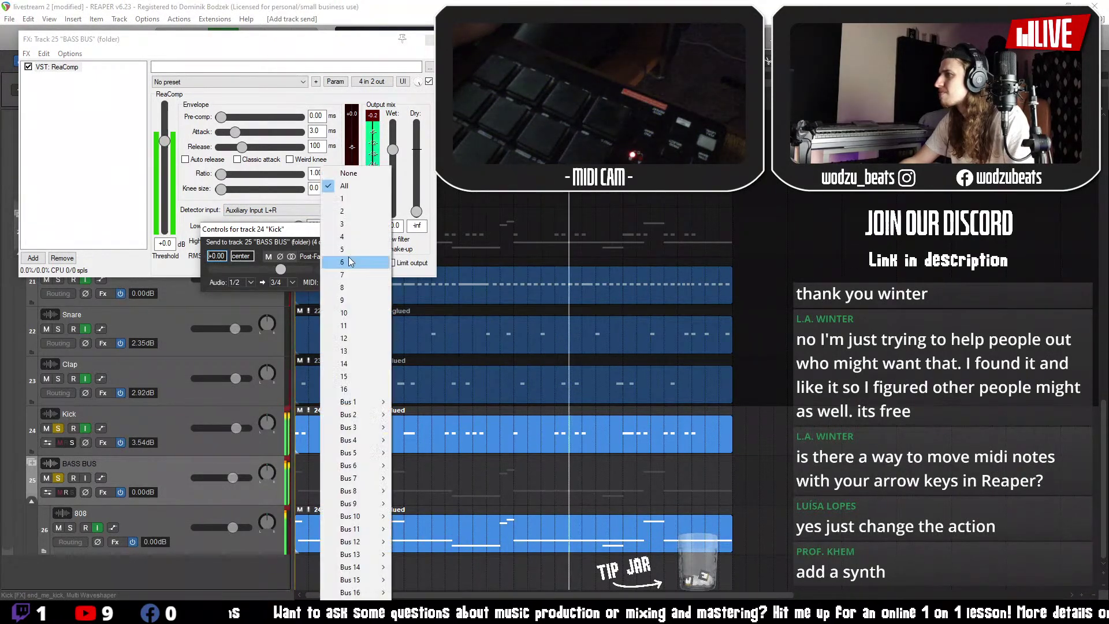
click(366, 172)
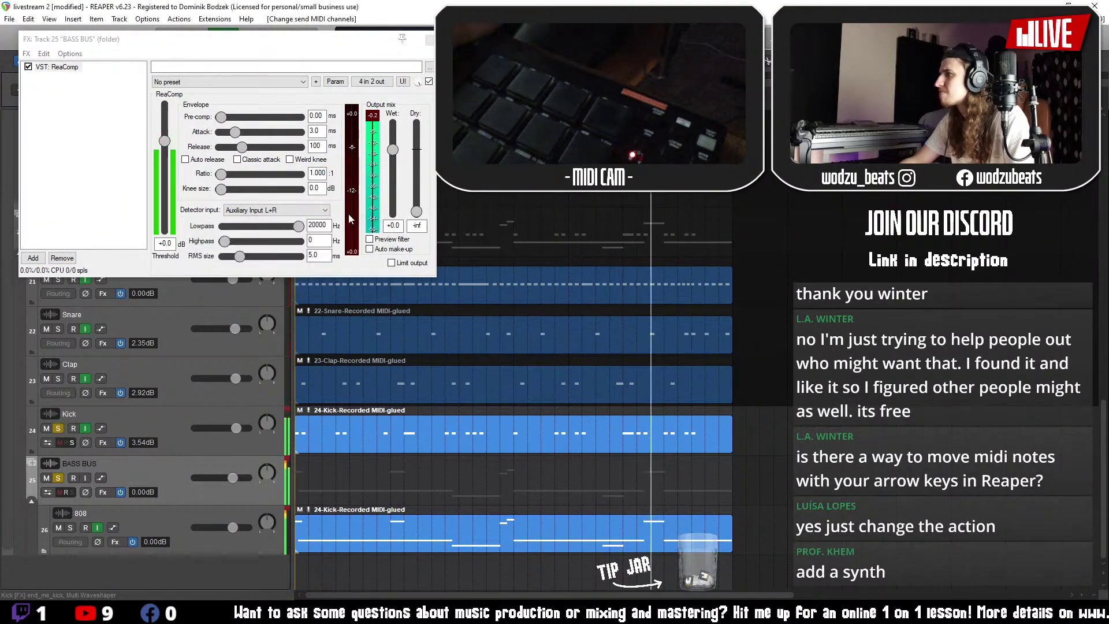
- Set ReaComp's attack to 0.5 ms, release to 3 ms, ratio to about 1.55:1 and threshold to about -9.6 dB, then close the effects window
drag(223, 174, 246, 174)
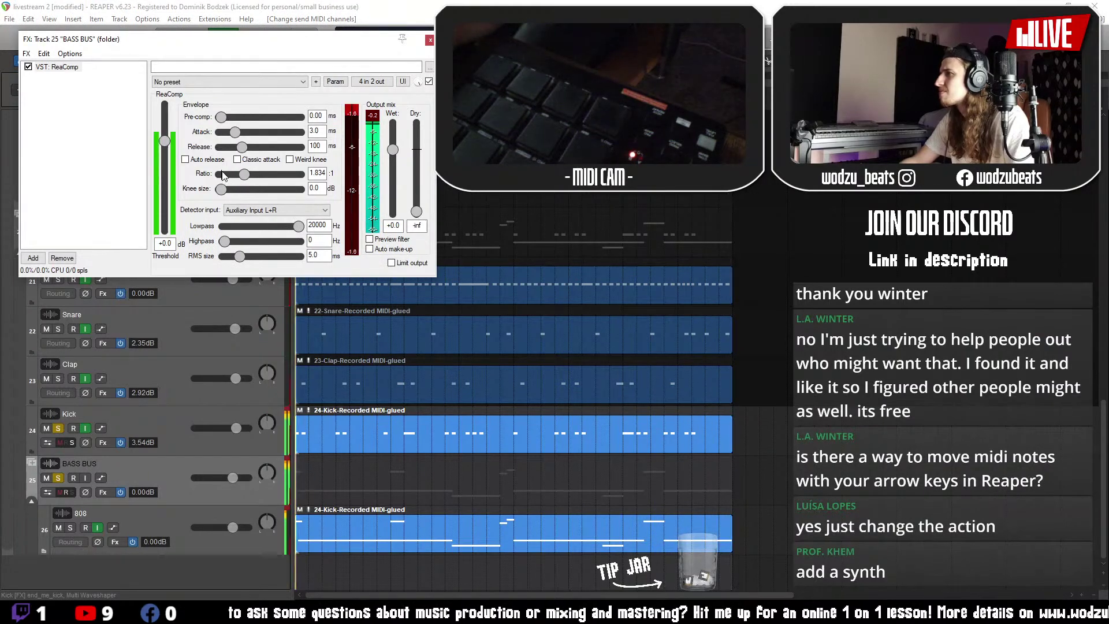
drag(167, 142, 169, 174)
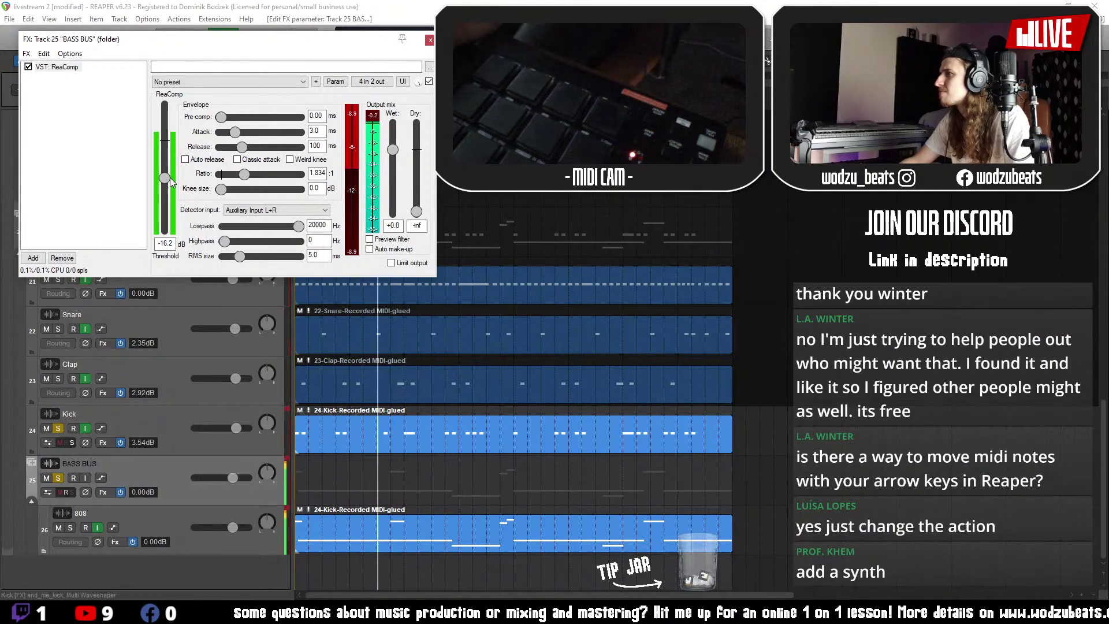
key(Tab)
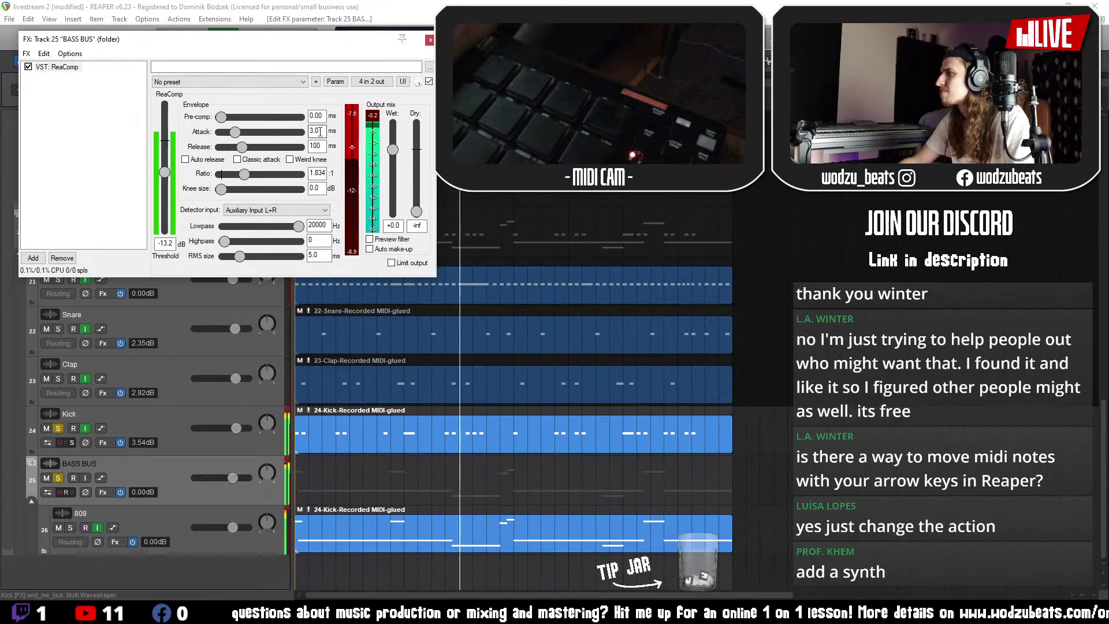
text(0.5)
key(Return)
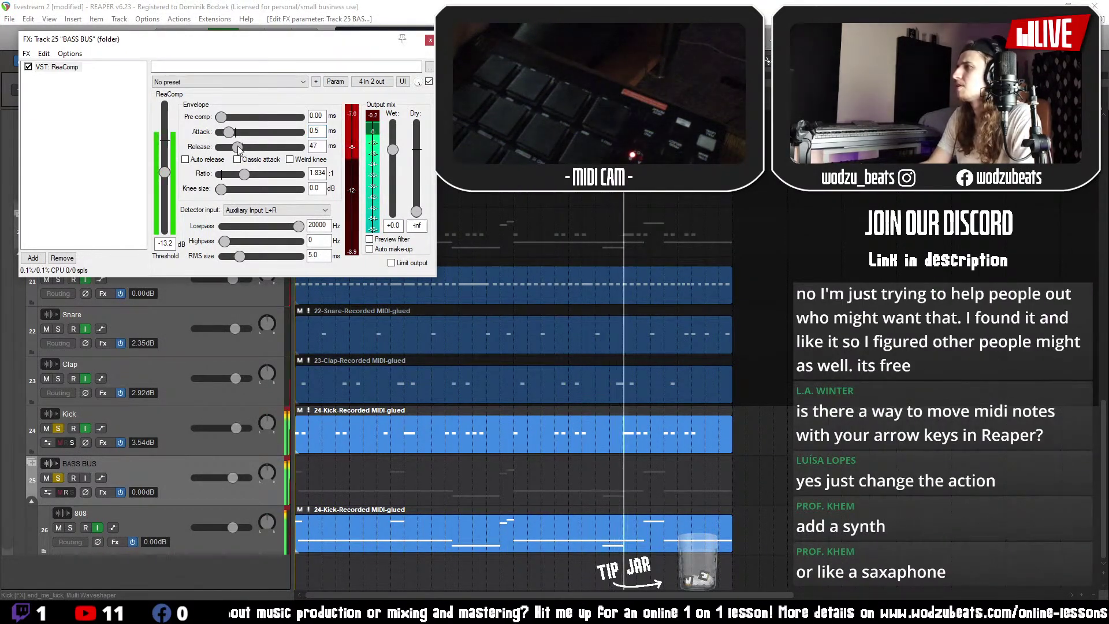
drag(242, 146, 242, 174)
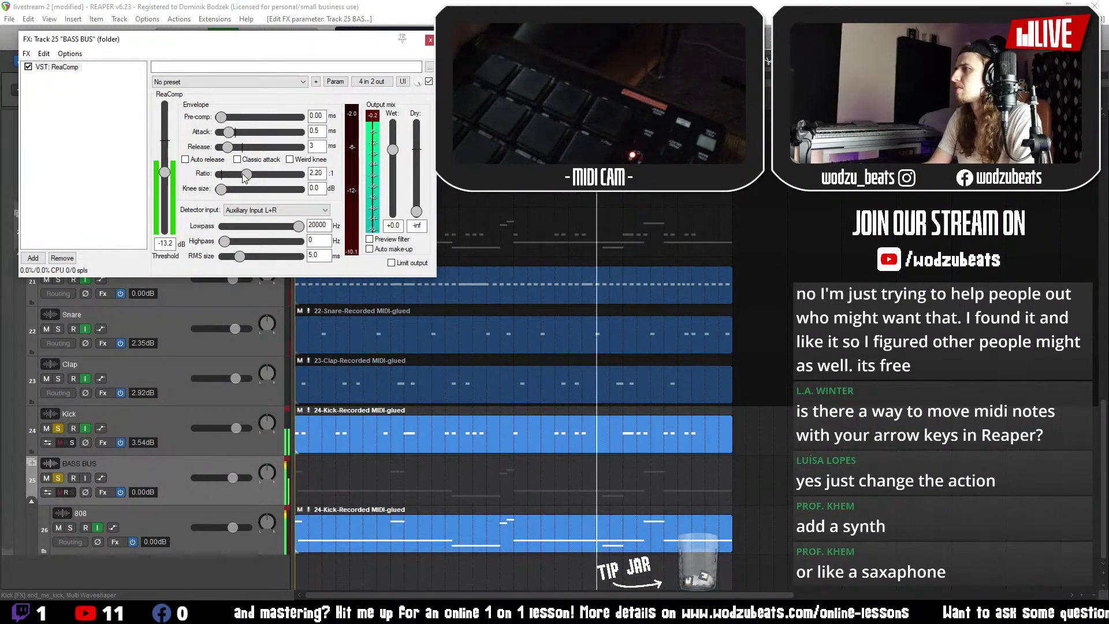
drag(165, 173, 165, 165)
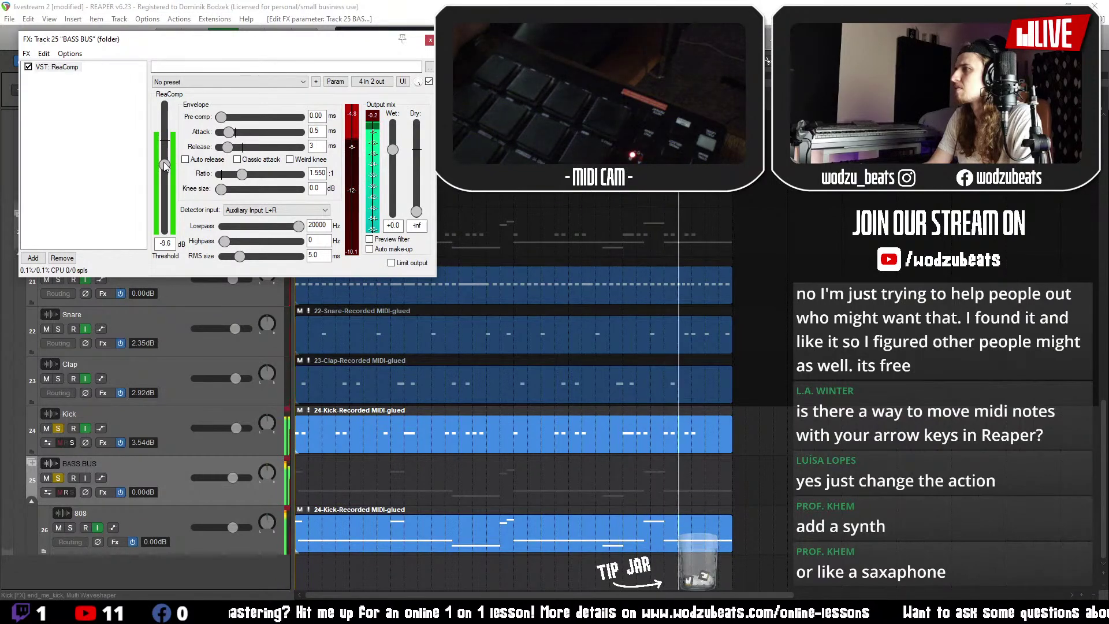
click(430, 40)
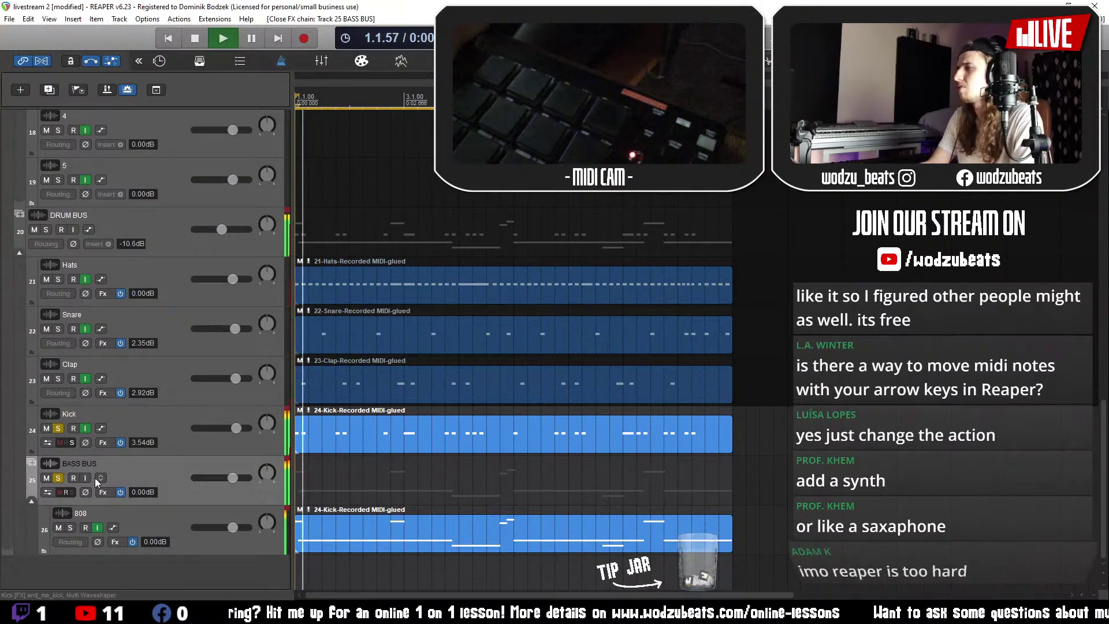
- Unsolo the BASS BUS and Kick tracks and listen to the full loop with the sidechained bass
click(58, 478)
click(58, 428)
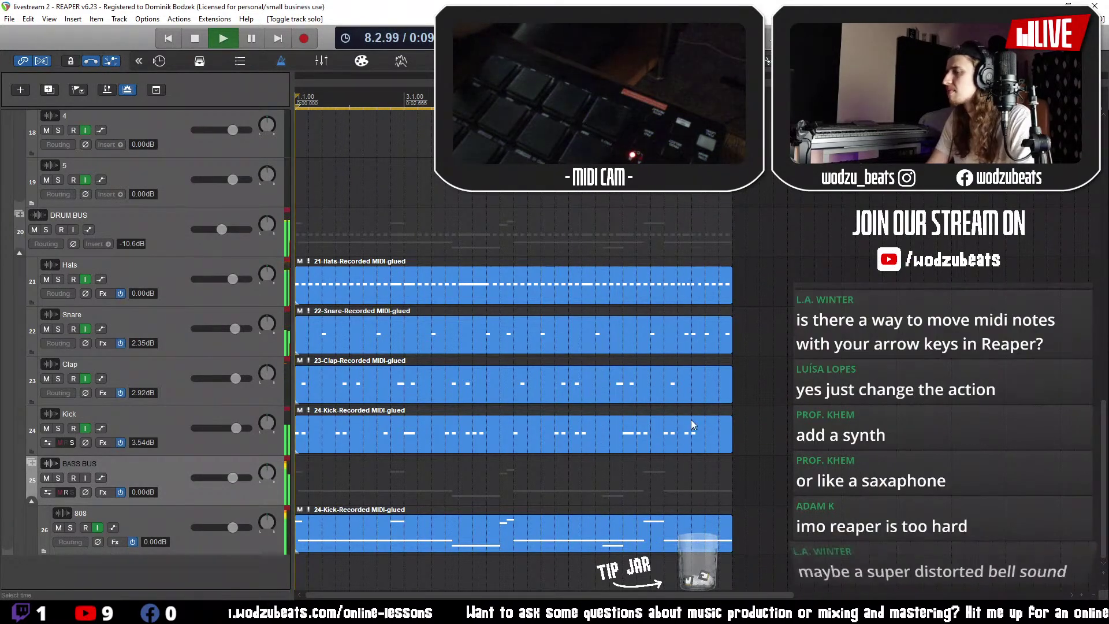
key(space)
scroll(190, 427, up, 4)
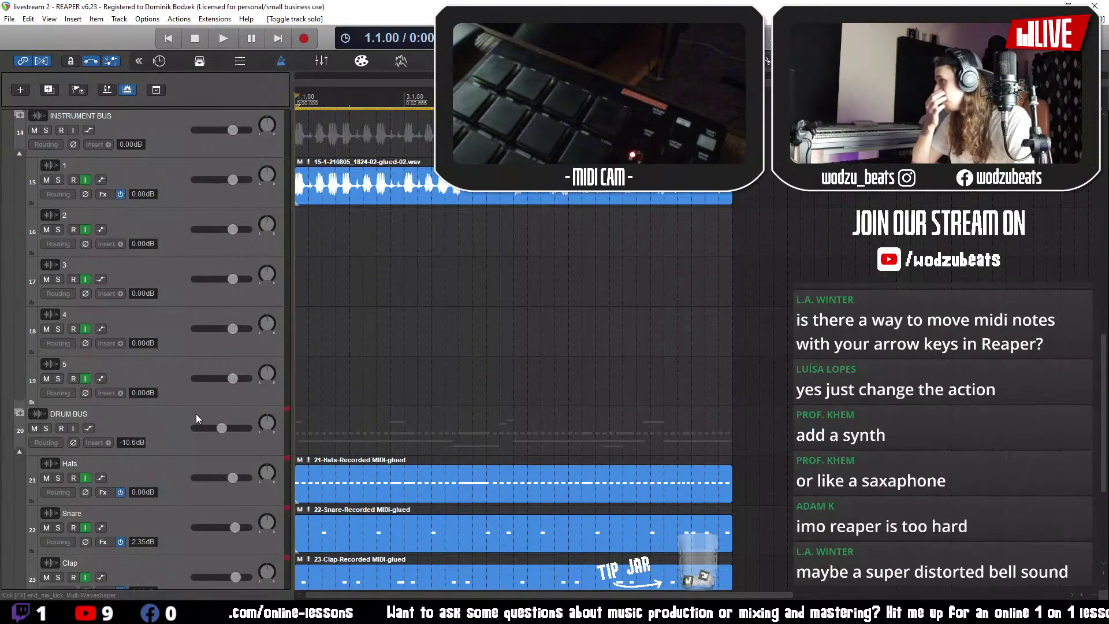
scroll(172, 383, down, 2)
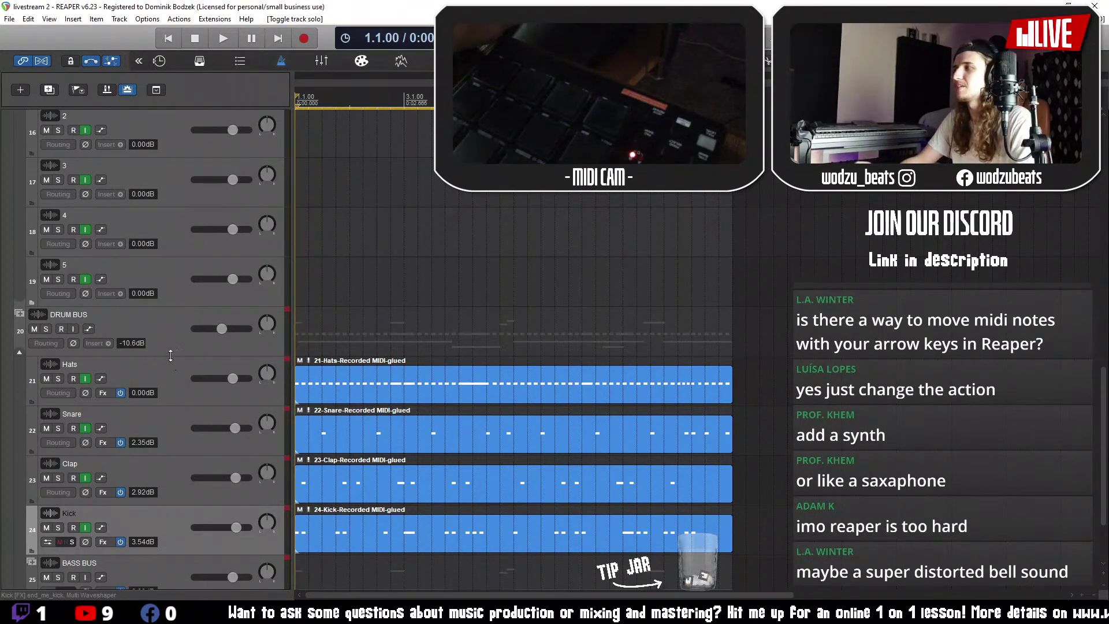
scroll(169, 325, up, 1)
click(168, 328)
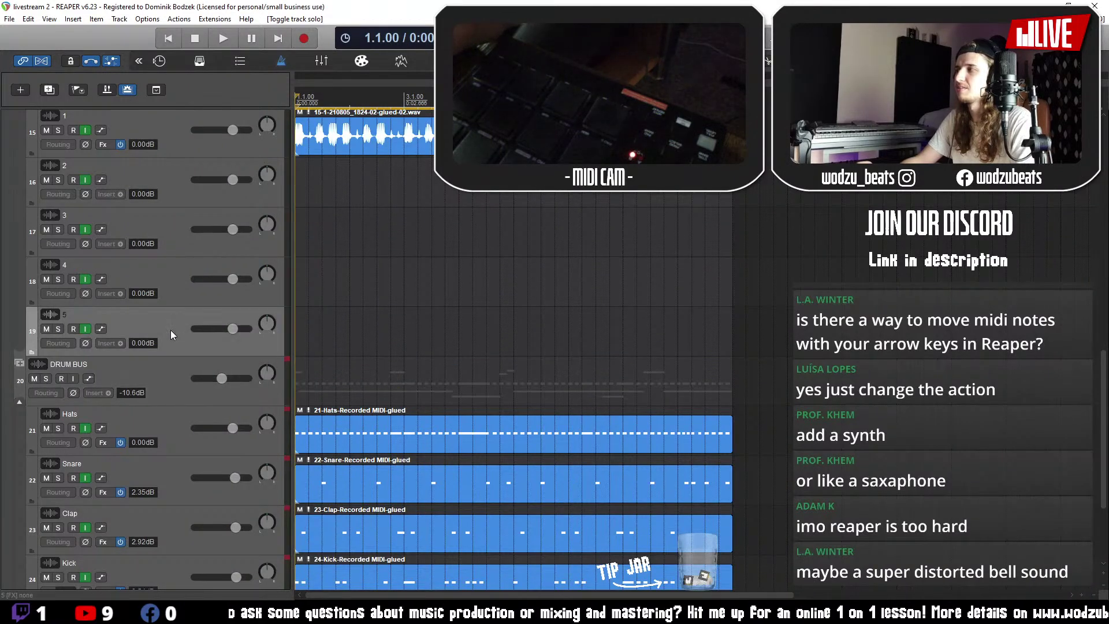
scroll(171, 331, up, 2)
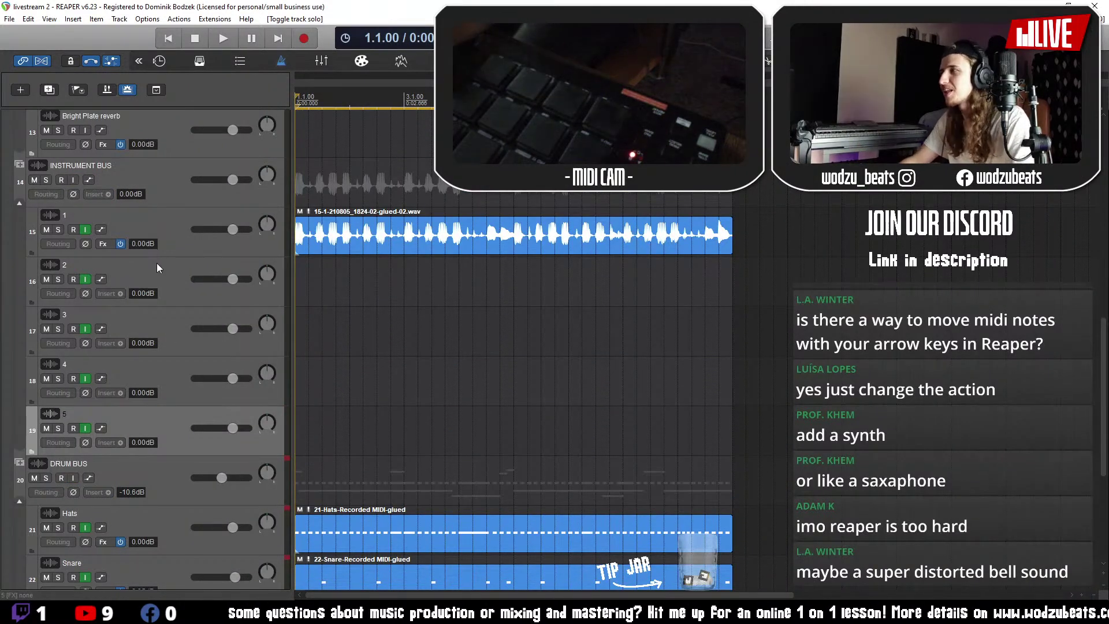
click(106, 294)
key(Escape)
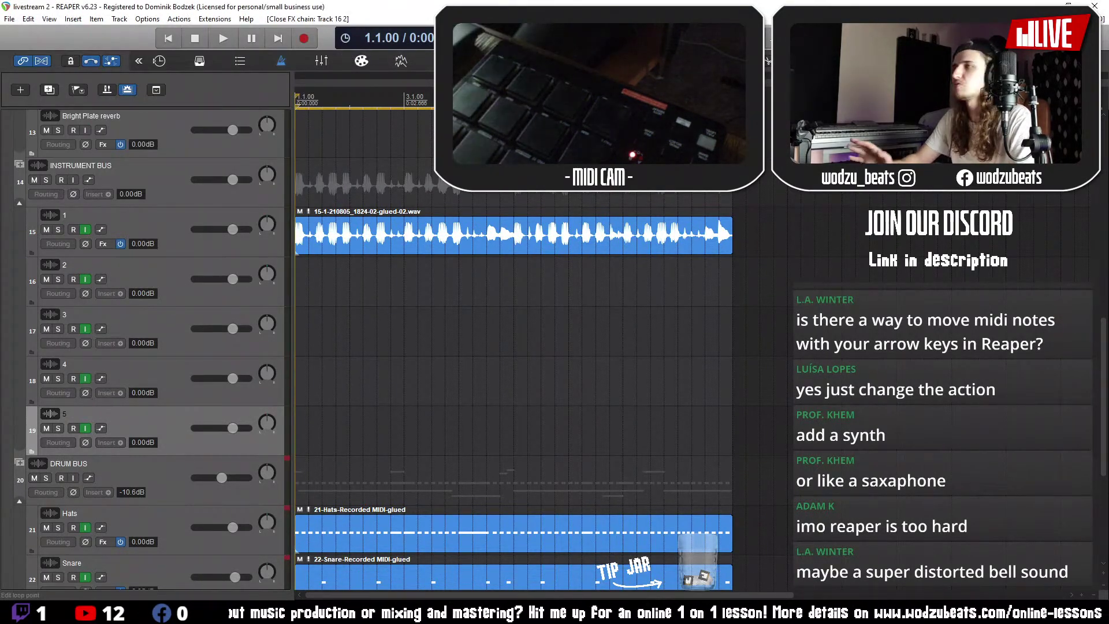
- Open the Media Explorer and browse to the Sample folder
key(ctrl+alt+x)
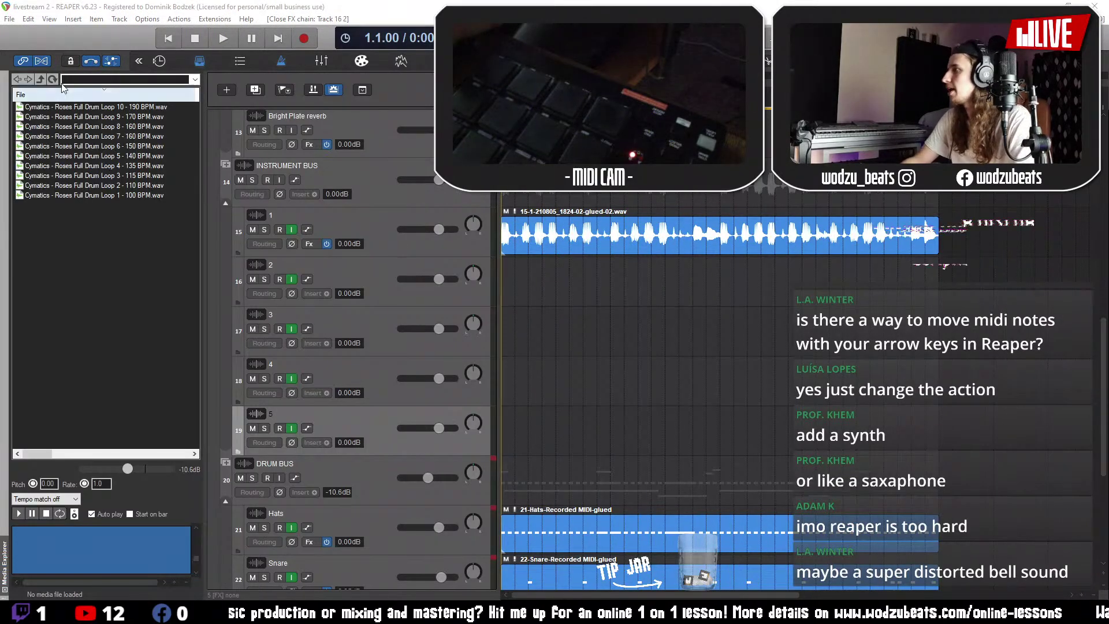
click(41, 80)
click(41, 80)
scroll(57, 161, down, 3)
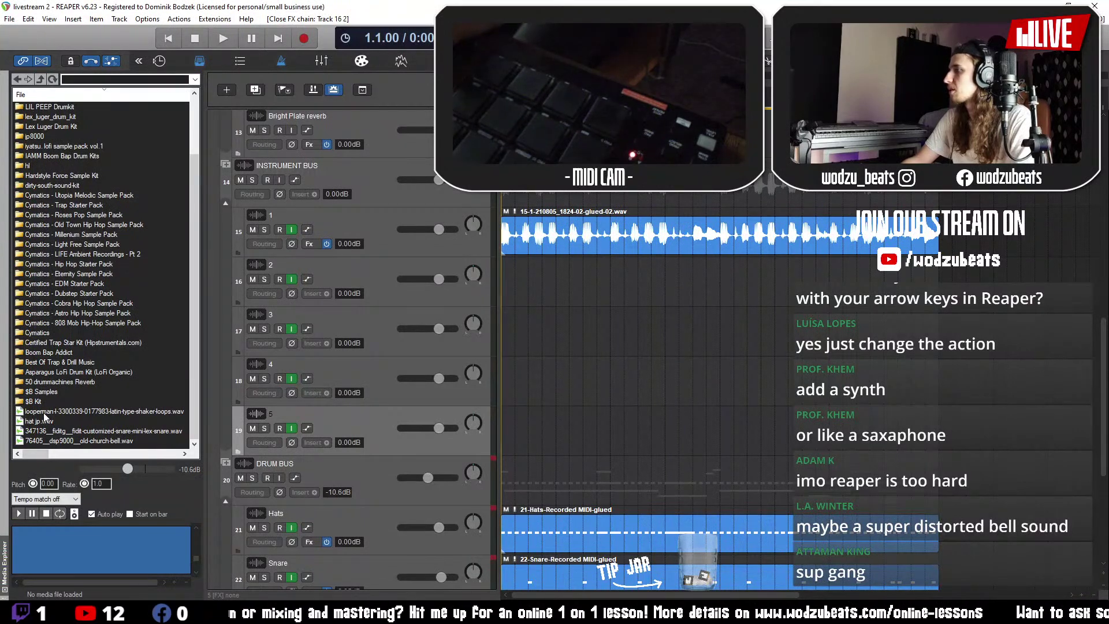
click(41, 80)
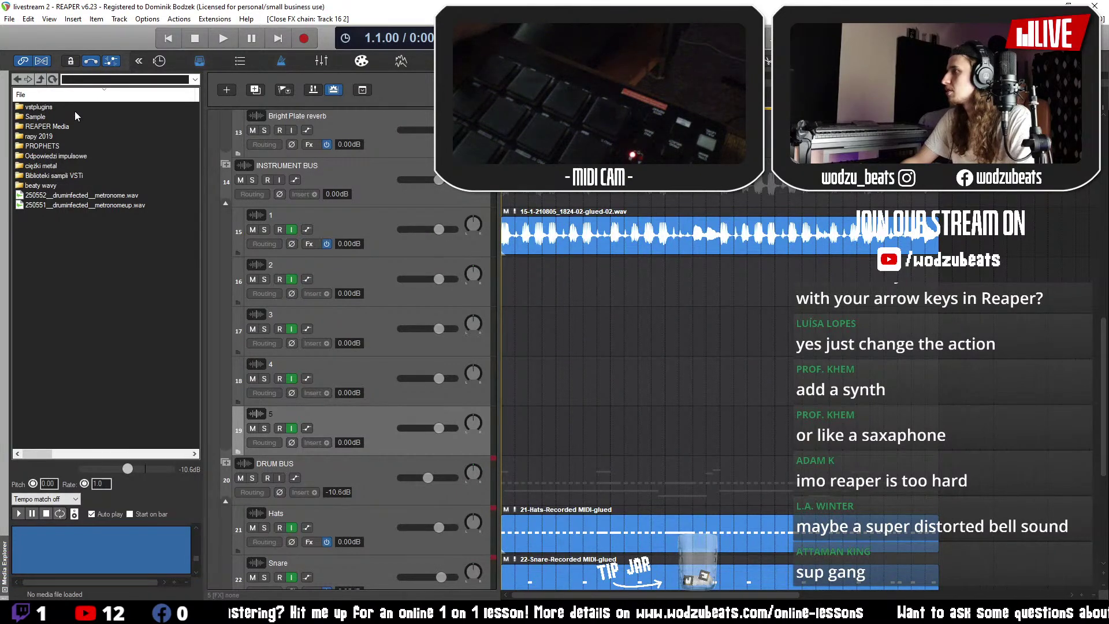
double_click(36, 116)
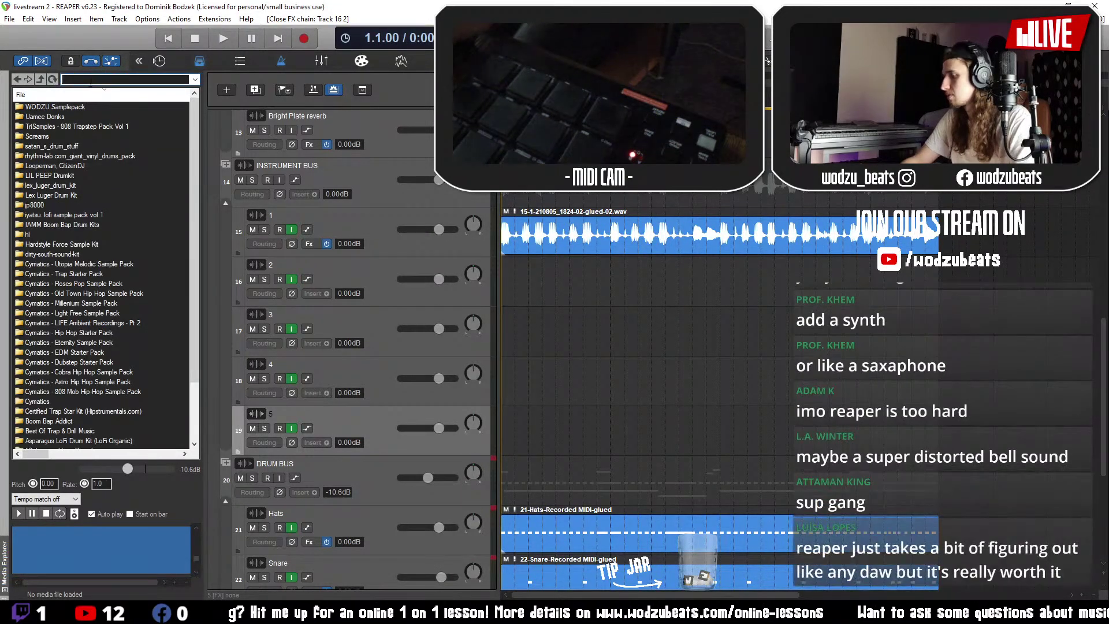
- Search the Sample folder for "triangle" and preview the matching sounds
text(triangle)
key(Return)
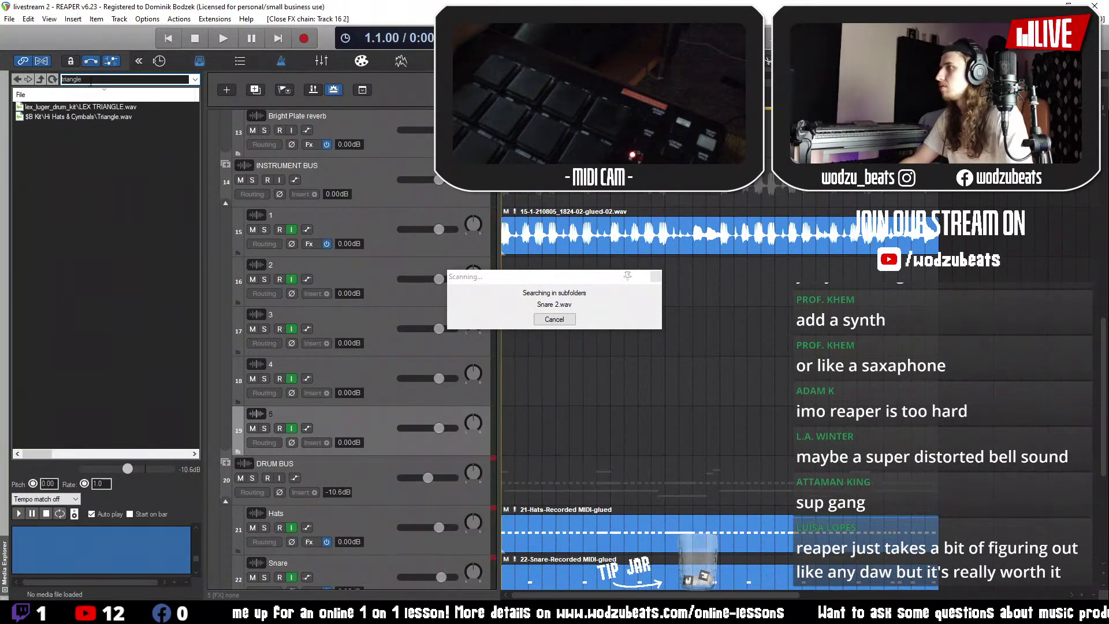
key(Down)
key(Down)
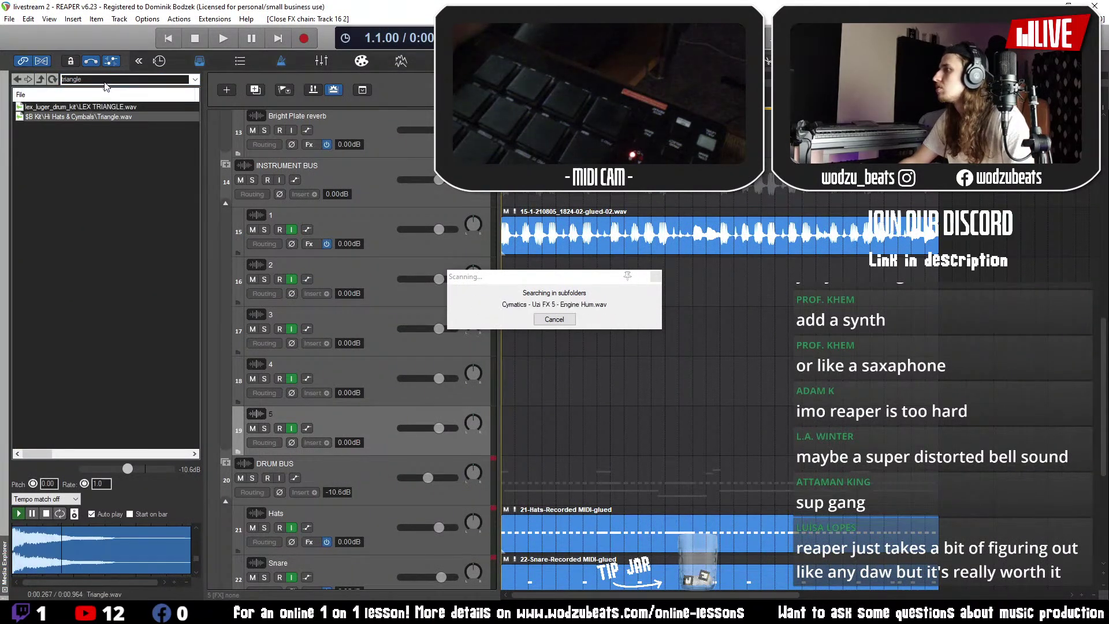
- Search the samples for "bell" and compare Triangle Bell, Suicideboys cowbell, Nexus_Bell and the neighbouring sounds by ear
key(ctrl+a)
text(bell)
key(Return)
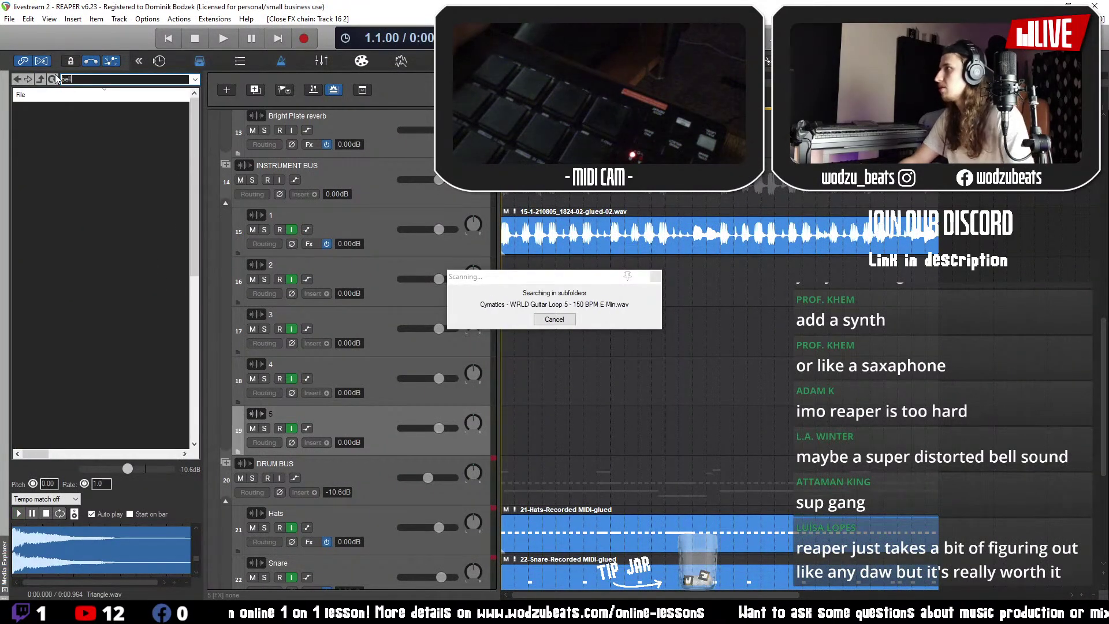
click(123, 156)
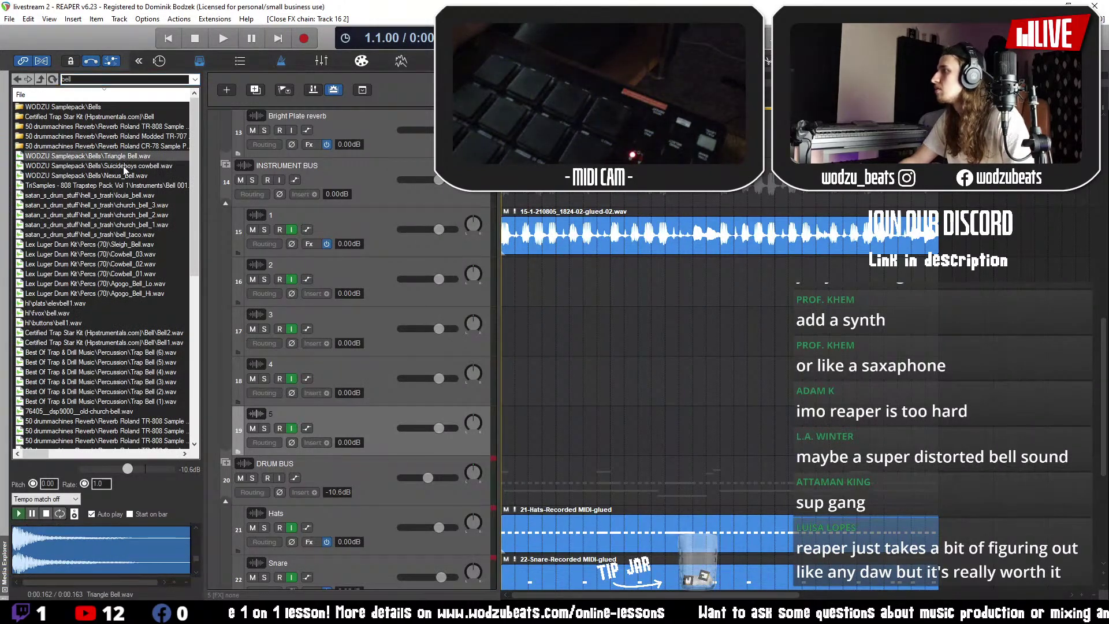
click(125, 167)
click(125, 176)
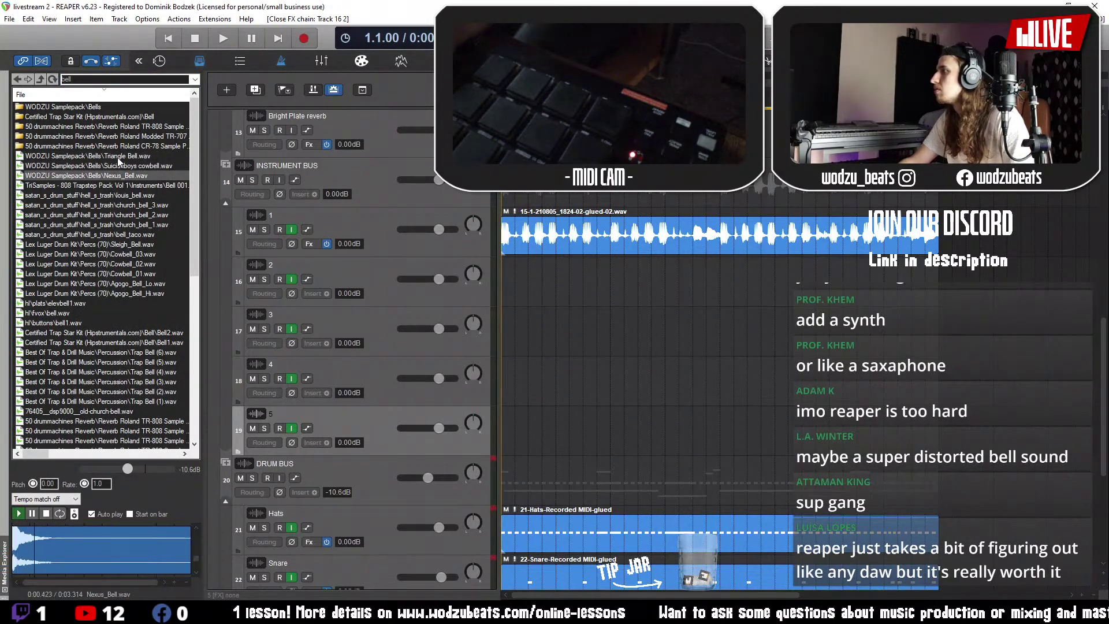
click(107, 158)
click(106, 167)
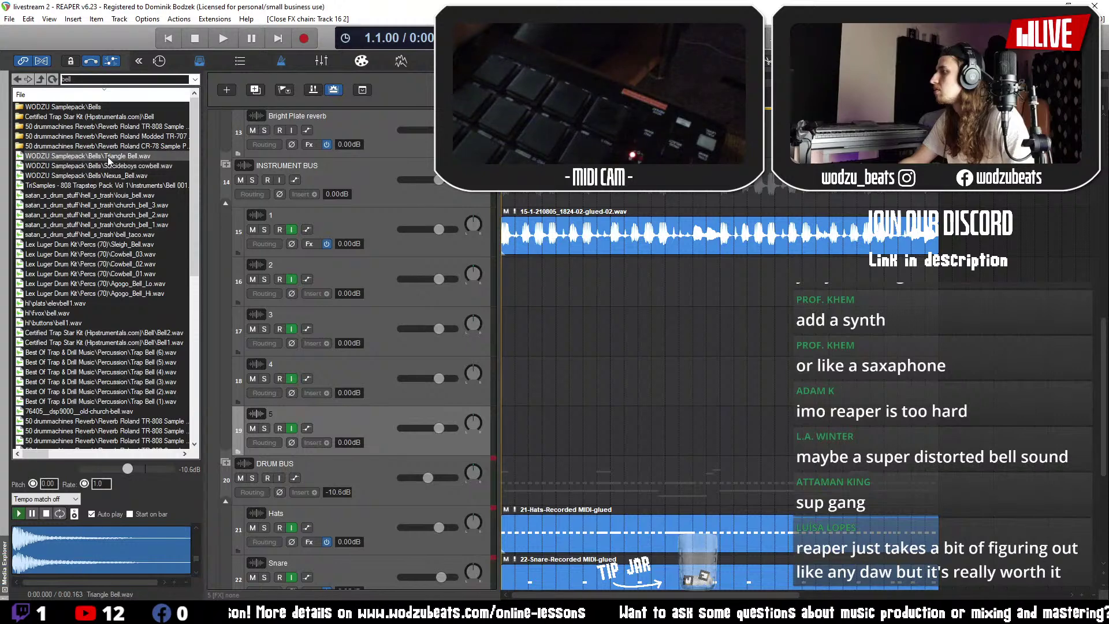
click(116, 187)
click(114, 160)
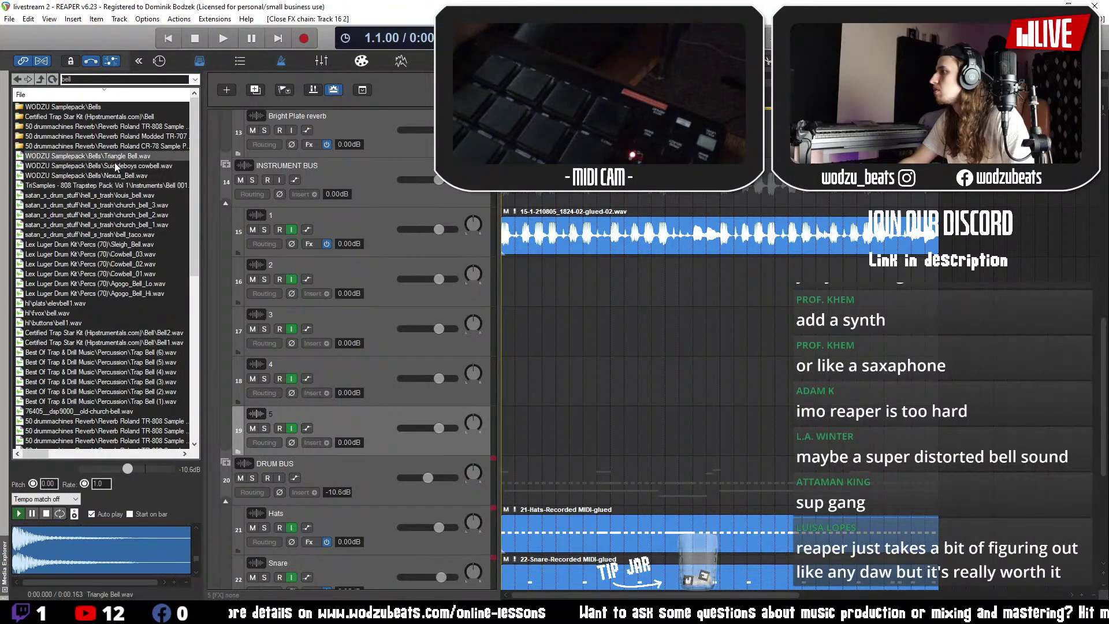
- Place Triangle Bell.wav on track 2 and position it at 1.4.00 under the guitar riff
drag(114, 160, 506, 278)
click(267, 280)
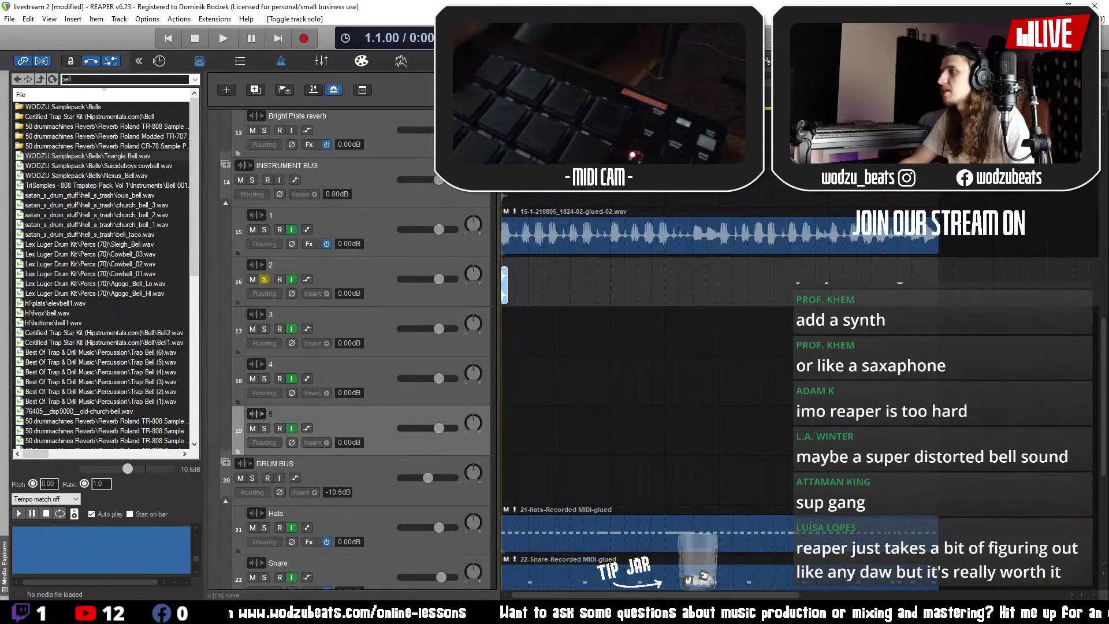
drag(504, 288, 546, 287)
click(265, 280)
key(space)
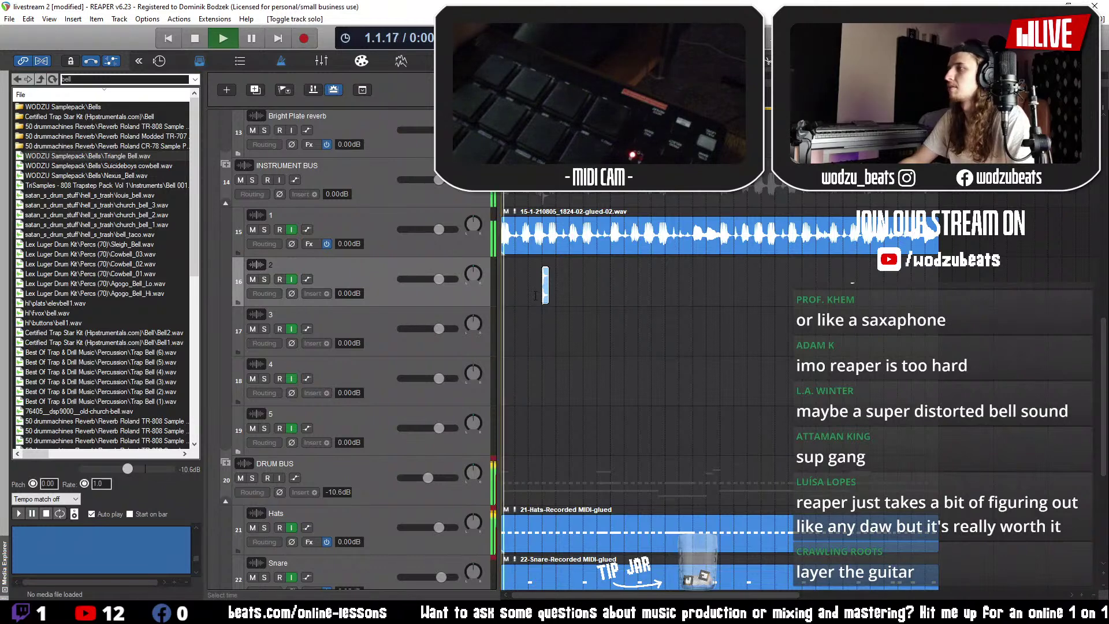
key(space)
drag(546, 296, 589, 289)
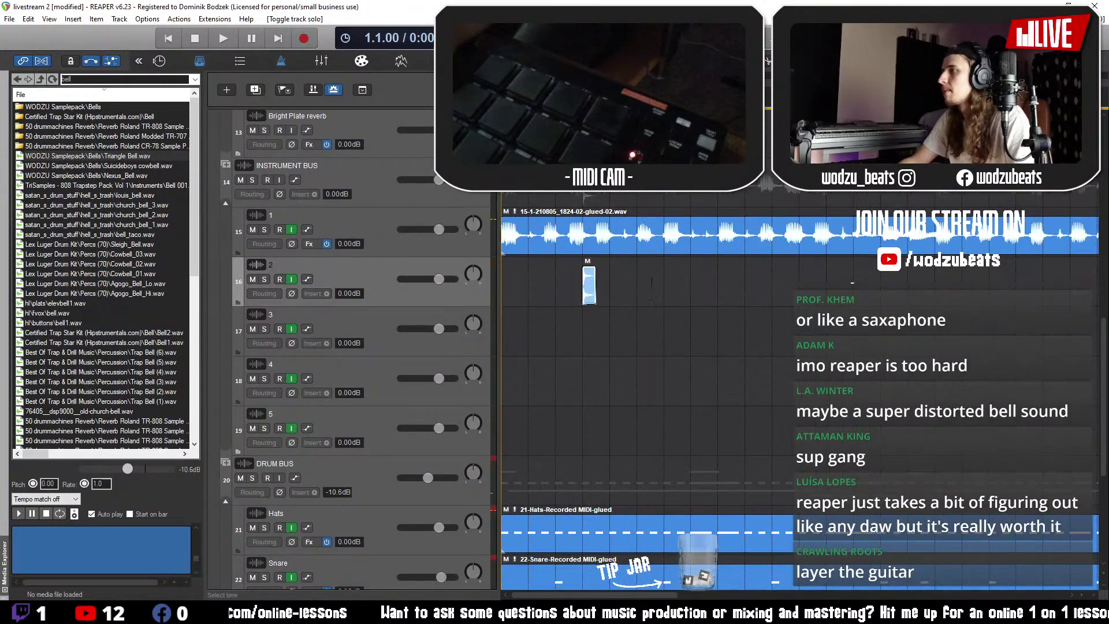
- Duplicate the Triangle Bell clip on track 2 directly after the original
key(alt+y)
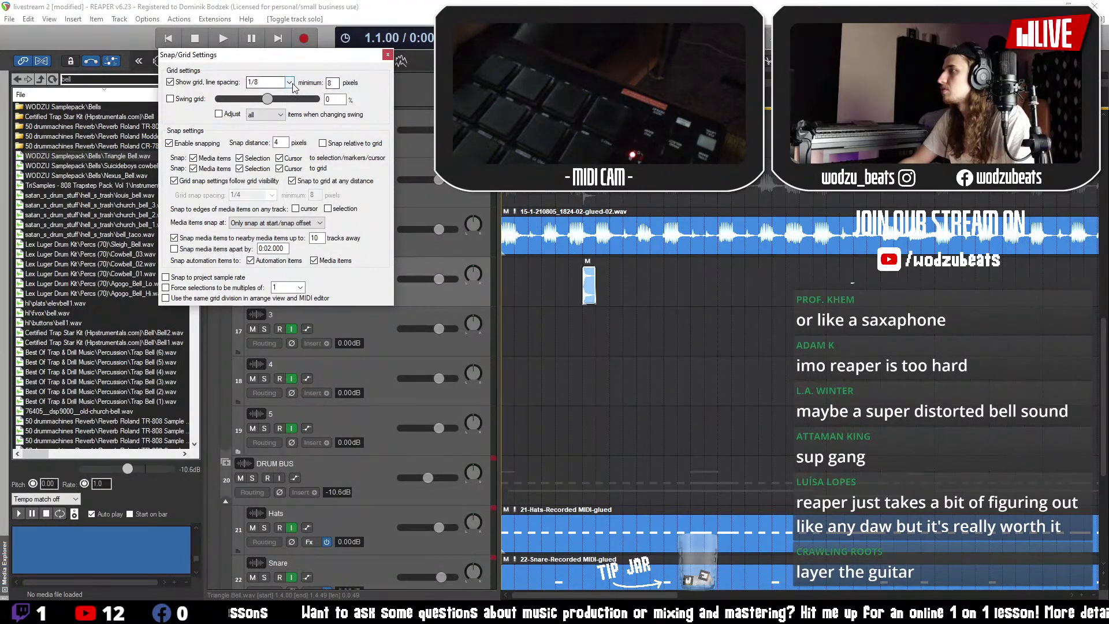
click(388, 54)
key(space)
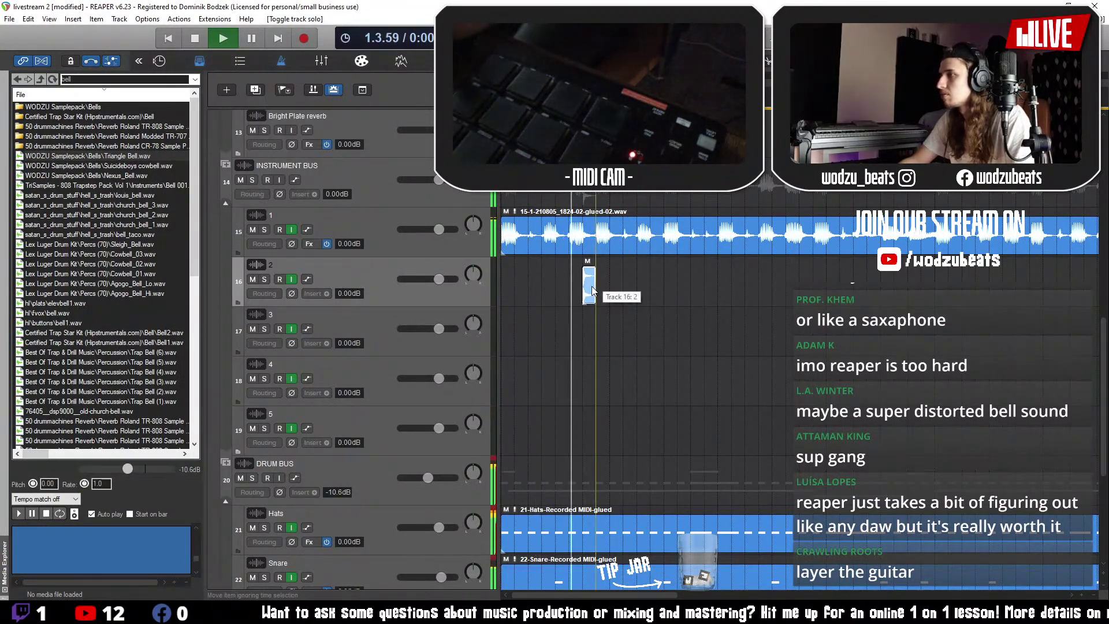
key(ctrl+d)
- Play from just before the two bell clips to hear them with the guitar and drums
click(589, 324)
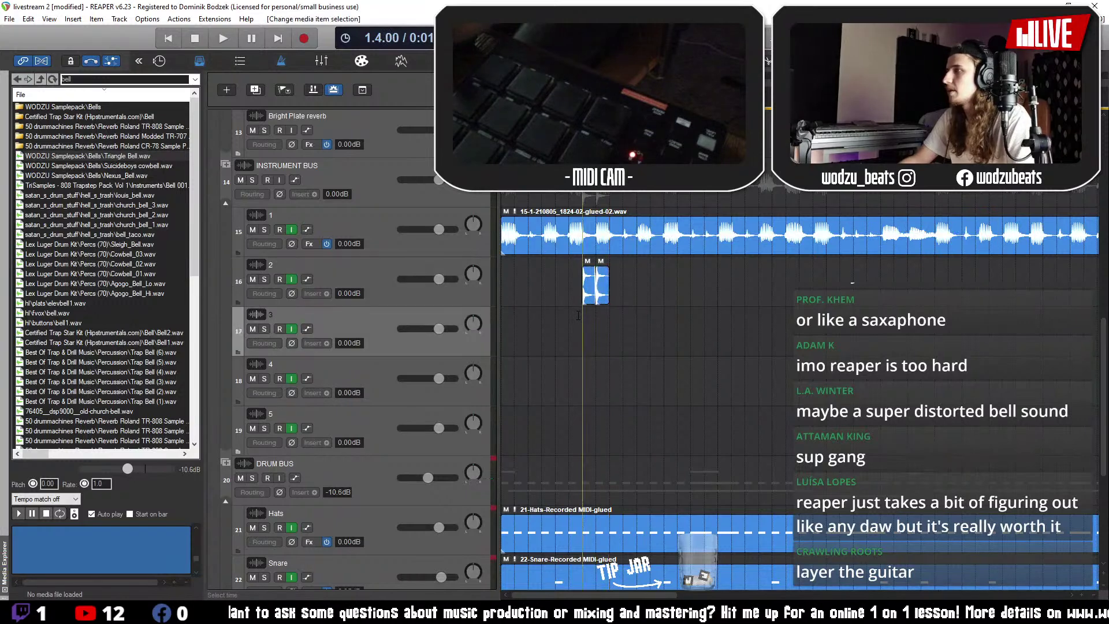
scroll(589, 324, up, 4)
drag(901, 289, 902, 305)
click(737, 328)
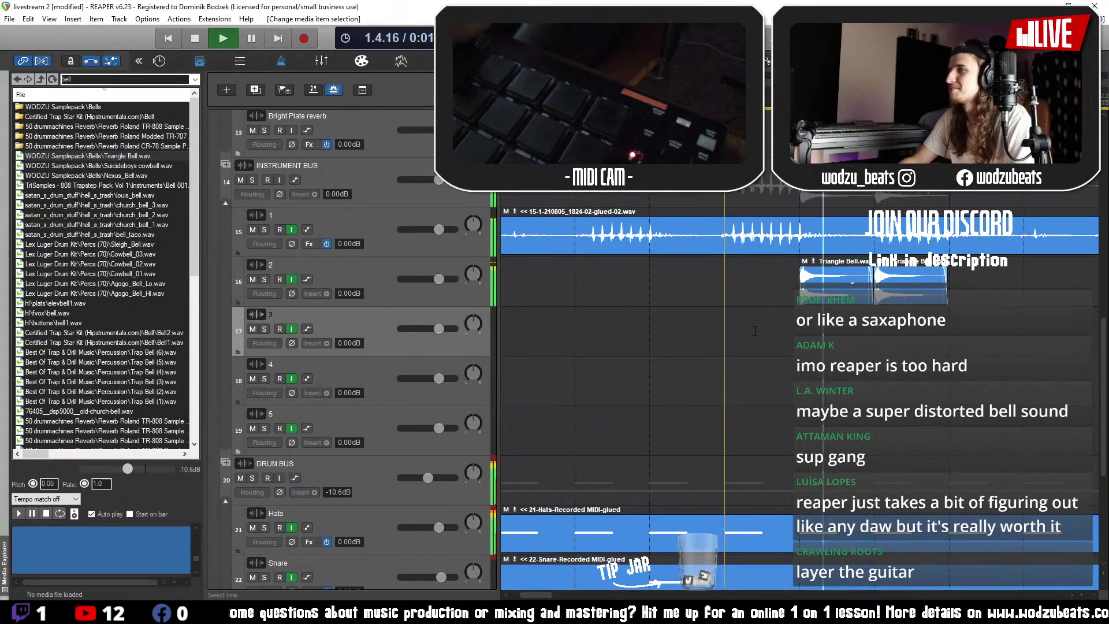
- Play the beat from the start of the riff to hear the two bell clips against the guitar and drums
scroll(738, 328, down, 2)
scroll(737, 329, down, 2)
click(501, 292)
key(space)
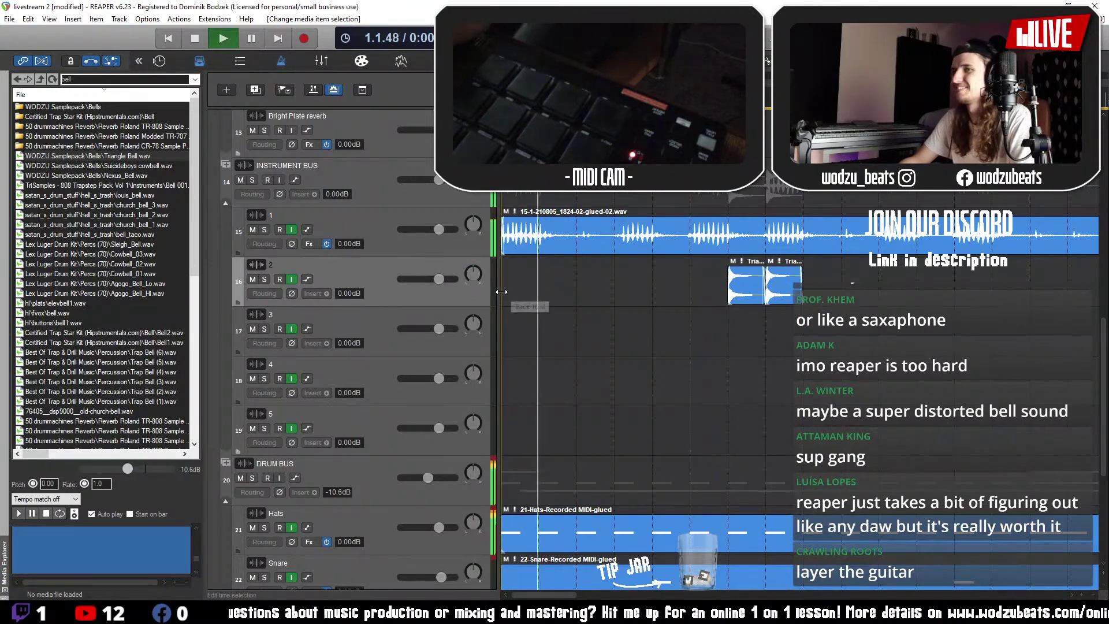
scroll(501, 291, down, 2)
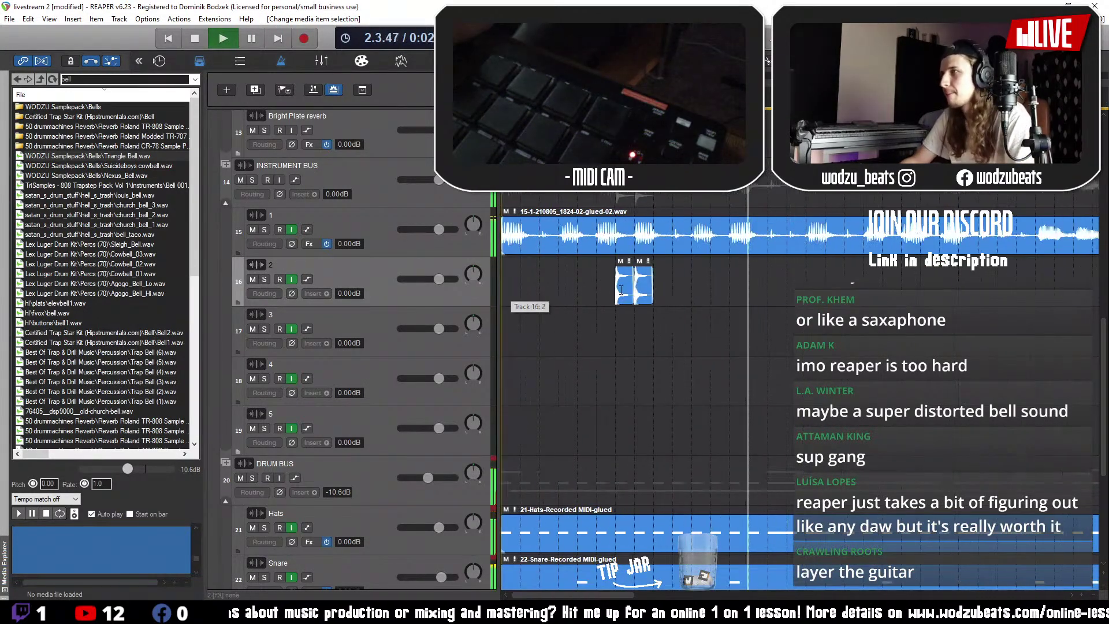
click(636, 288)
key(space)
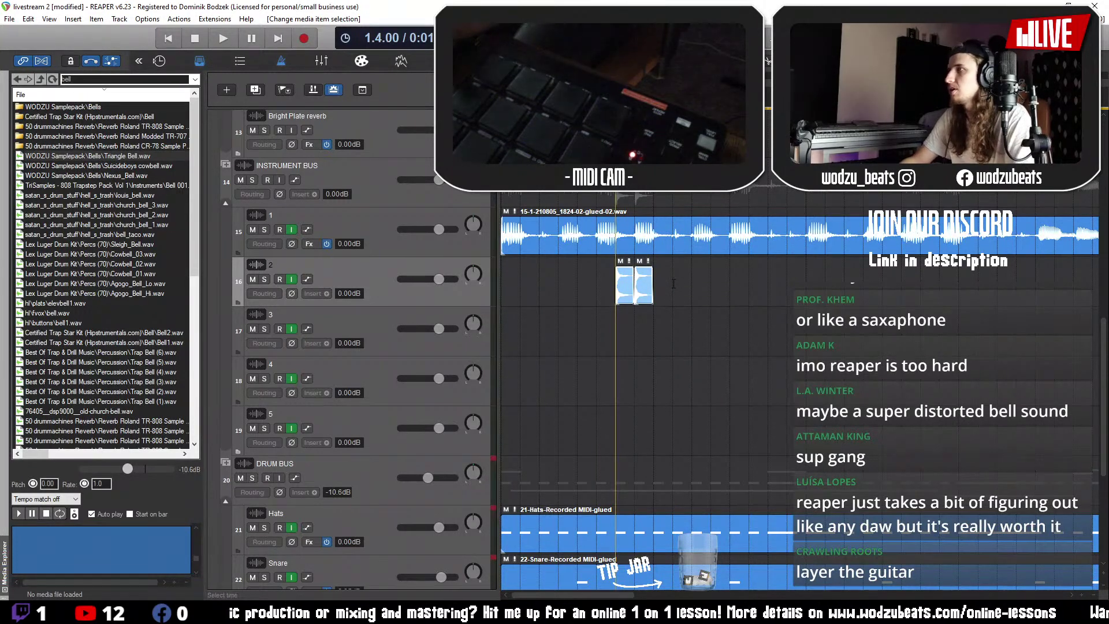
scroll(699, 260, down, 3)
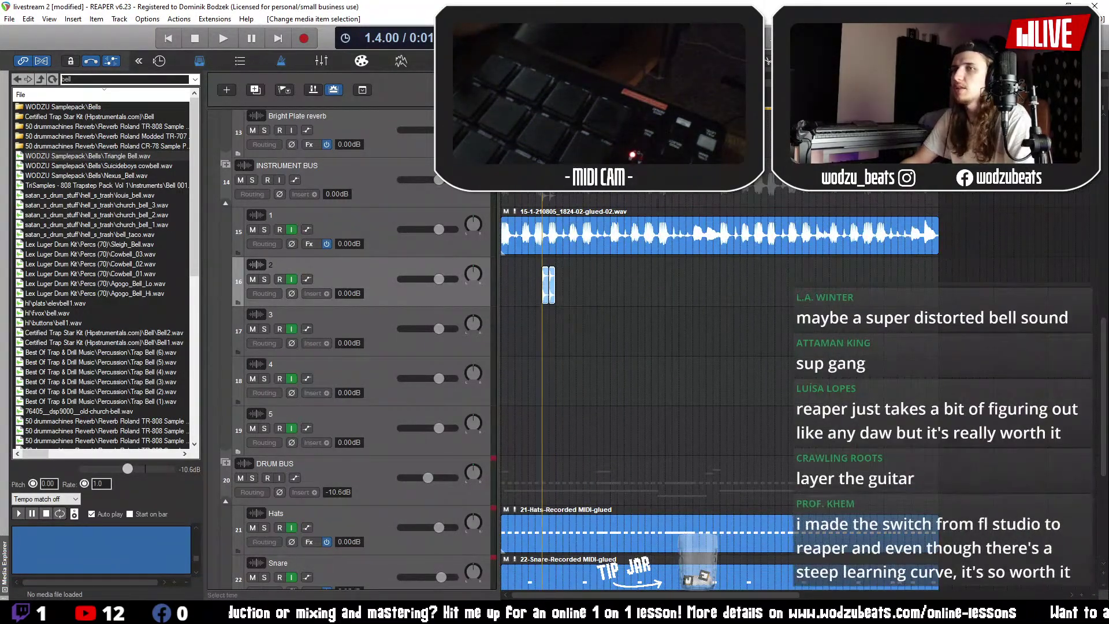
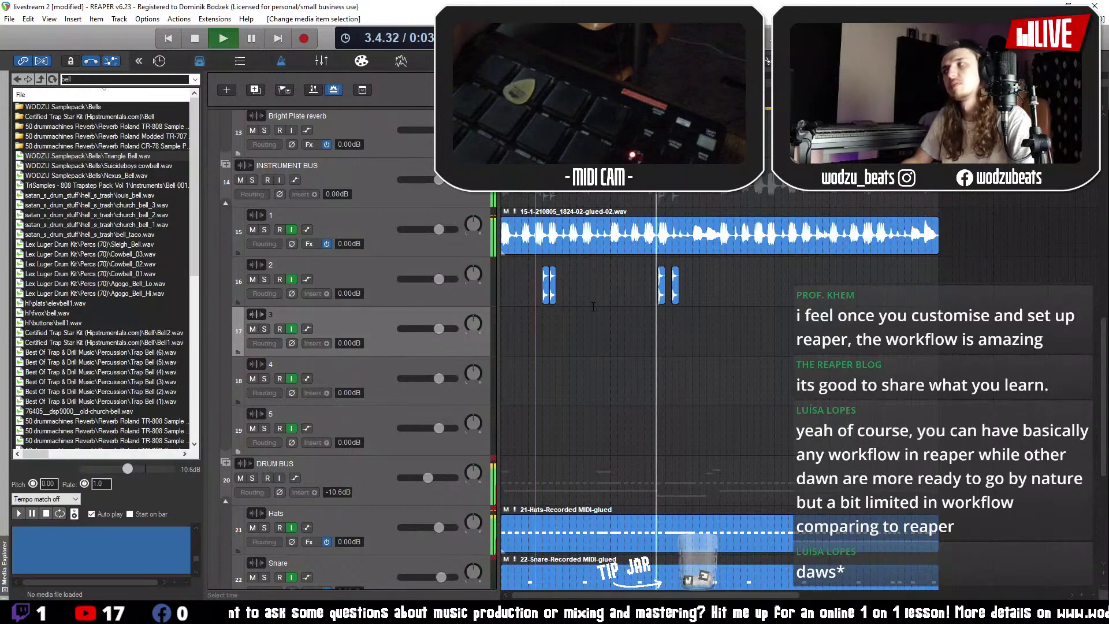
- Copy a Triangle Bell clip and paste it on track 2 near the end of bar 5
click(549, 293)
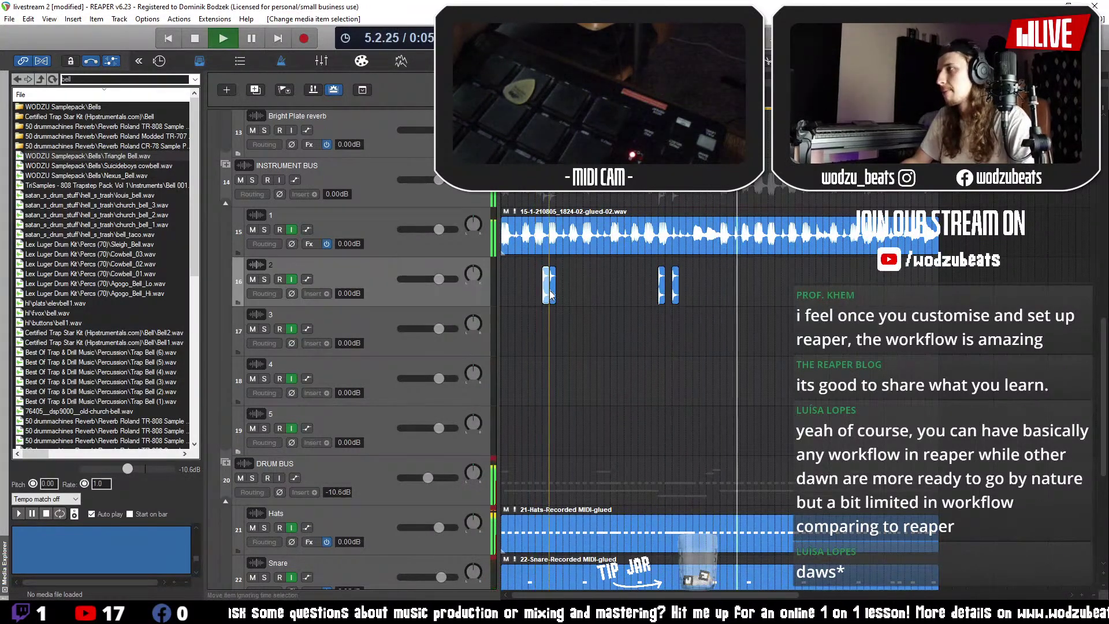
key(space)
click(555, 294)
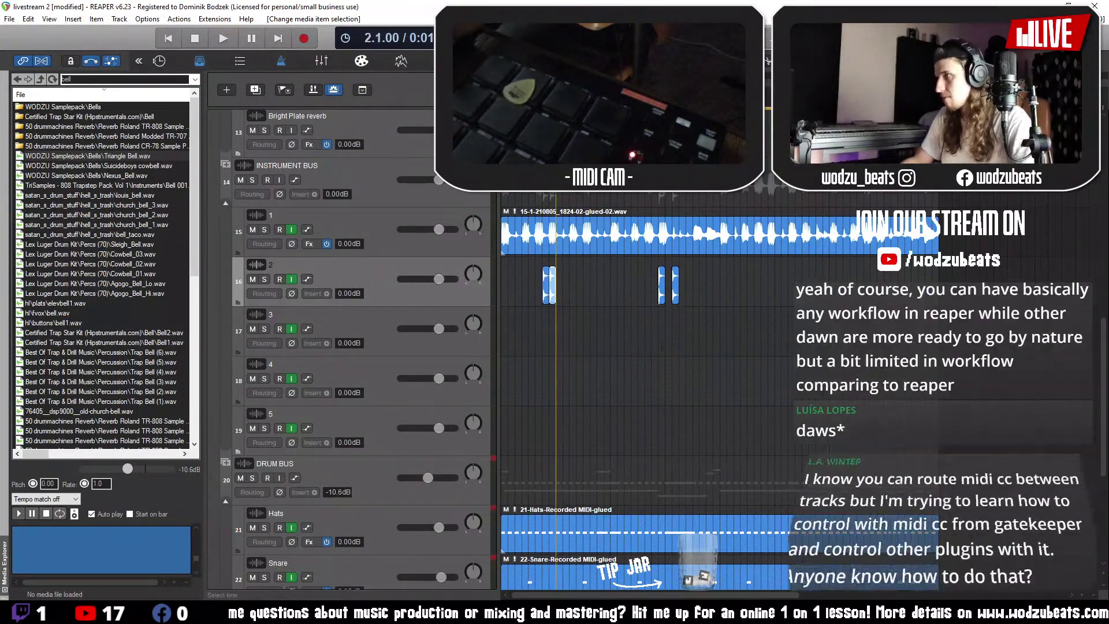
click(660, 349)
key(space)
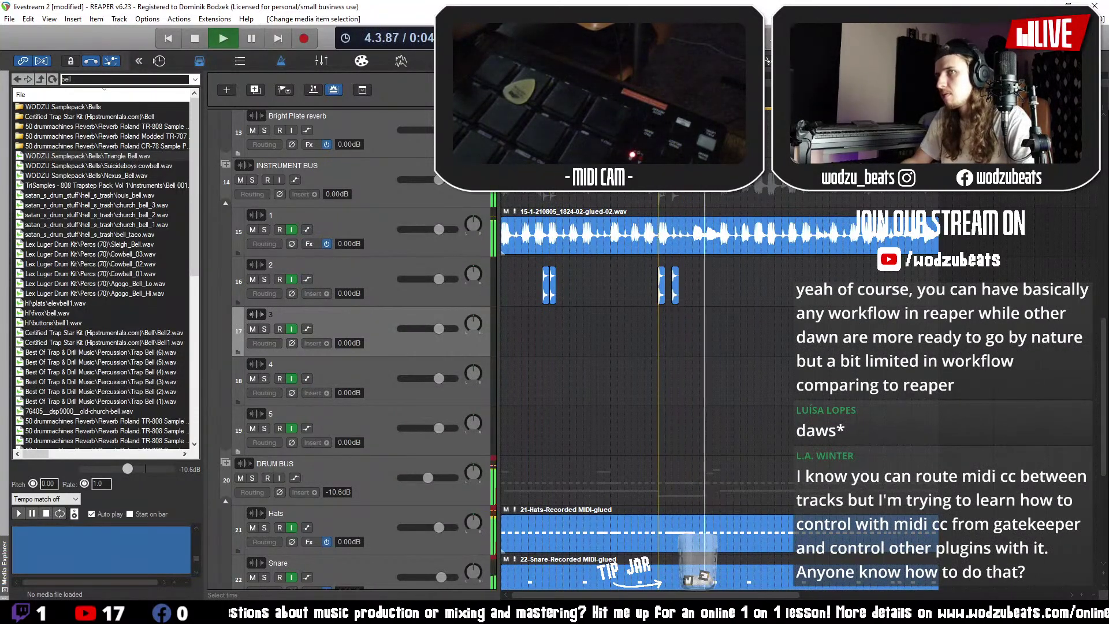
key(equal)
click(736, 297)
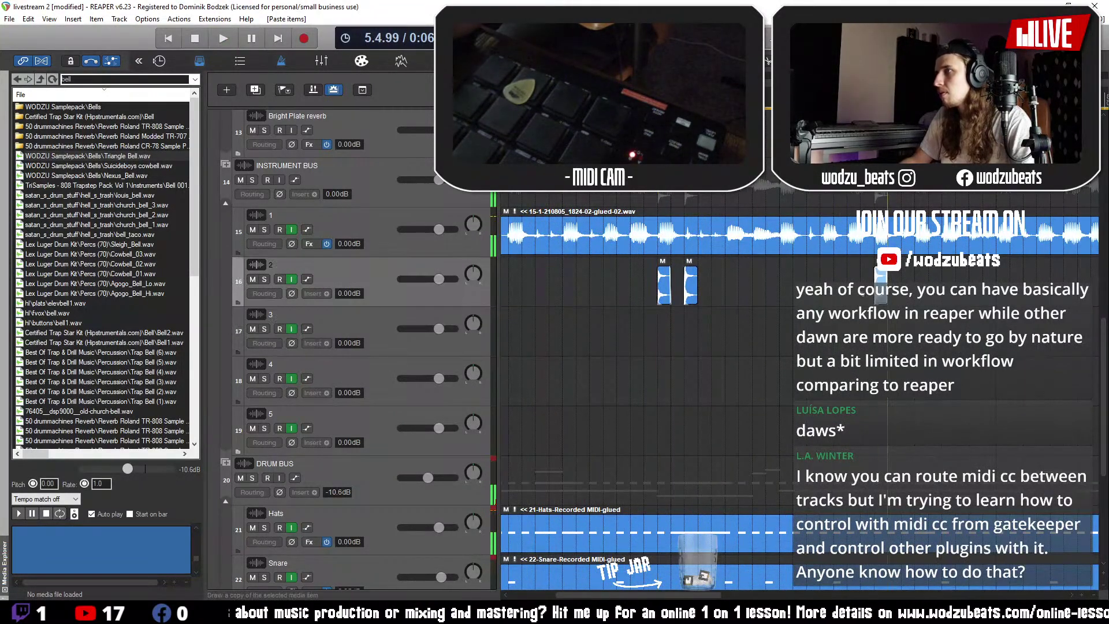
key(minus)
key(equal)
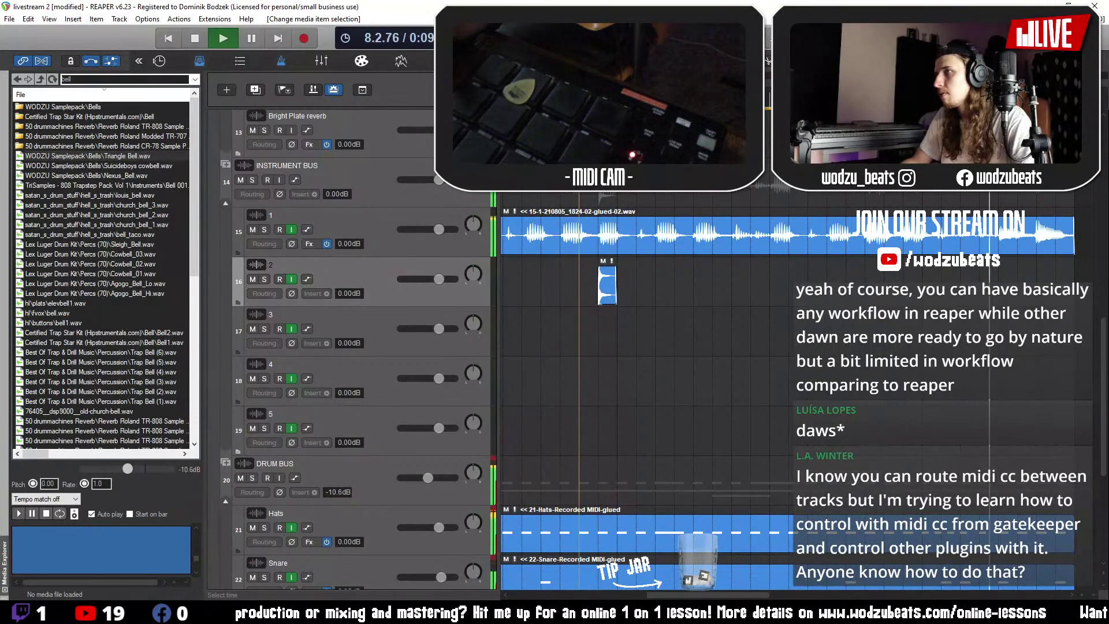
- Place another Triangle Bell clip on track 2 near the end of bar 7 and replay the passage from bar 5
key(space)
click(701, 324)
key(space)
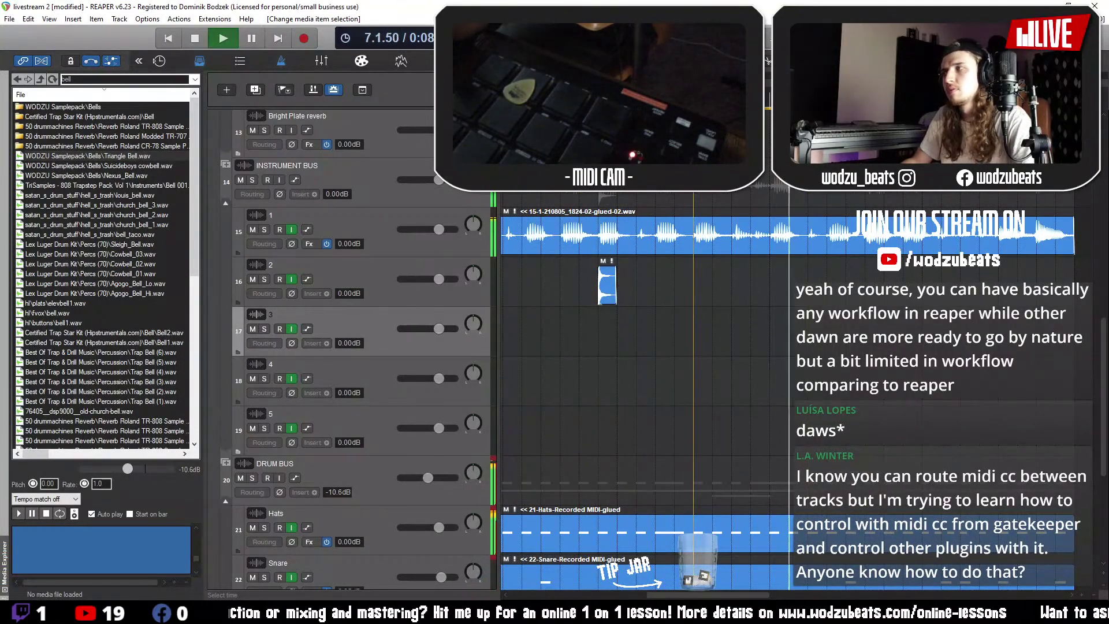
mouse_move(904, 277)
mouse_down()
mouse_move(919, 302)
mouse_move(913, 292)
mouse_up()
key(space)
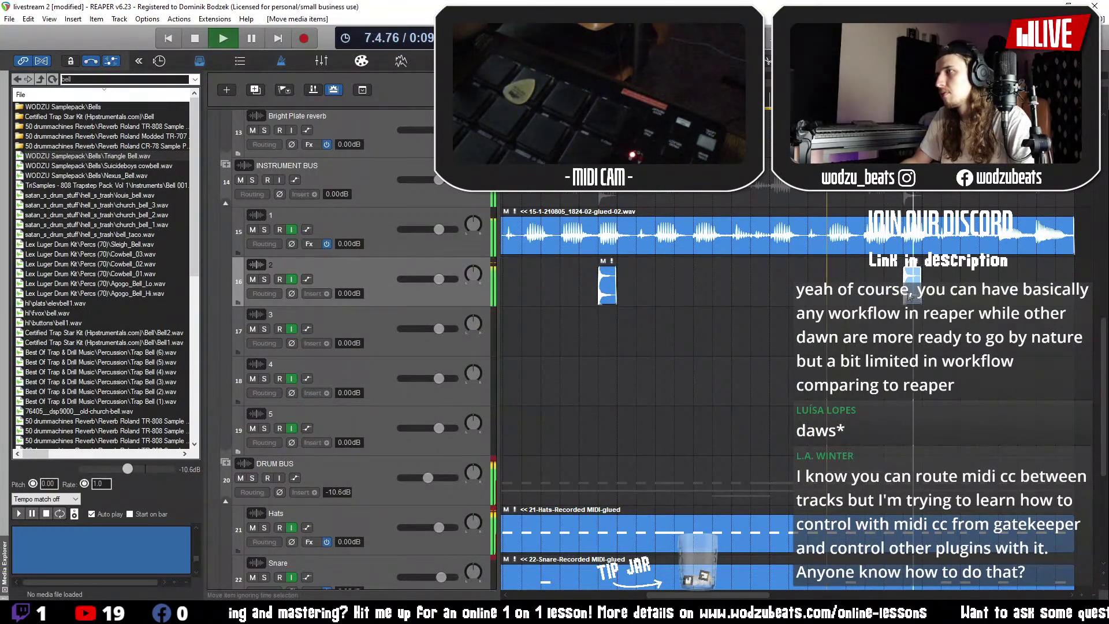
click(516, 326)
key(space)
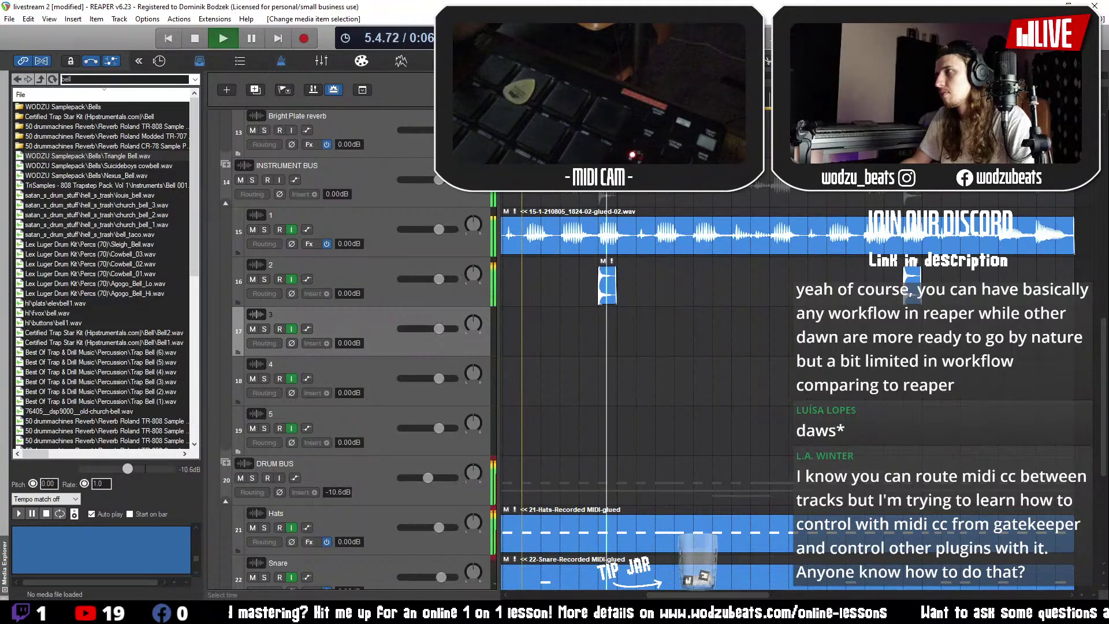
- Paste a second bell clip directly after the one at the end of bar 7 and audition the pair
click(919, 300)
key(ctrl+v)
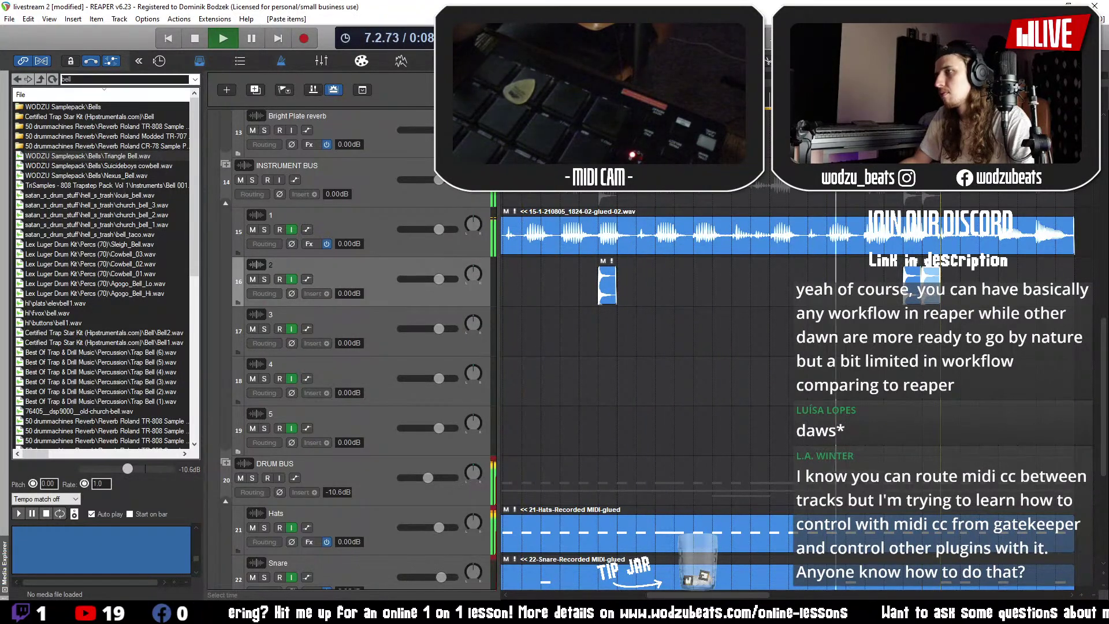
key(space)
key(space)
mouse_move(930, 295)
mouse_down()
mouse_move(950, 294)
mouse_move(931, 289)
mouse_up()
click(884, 329)
key(space)
key(space)
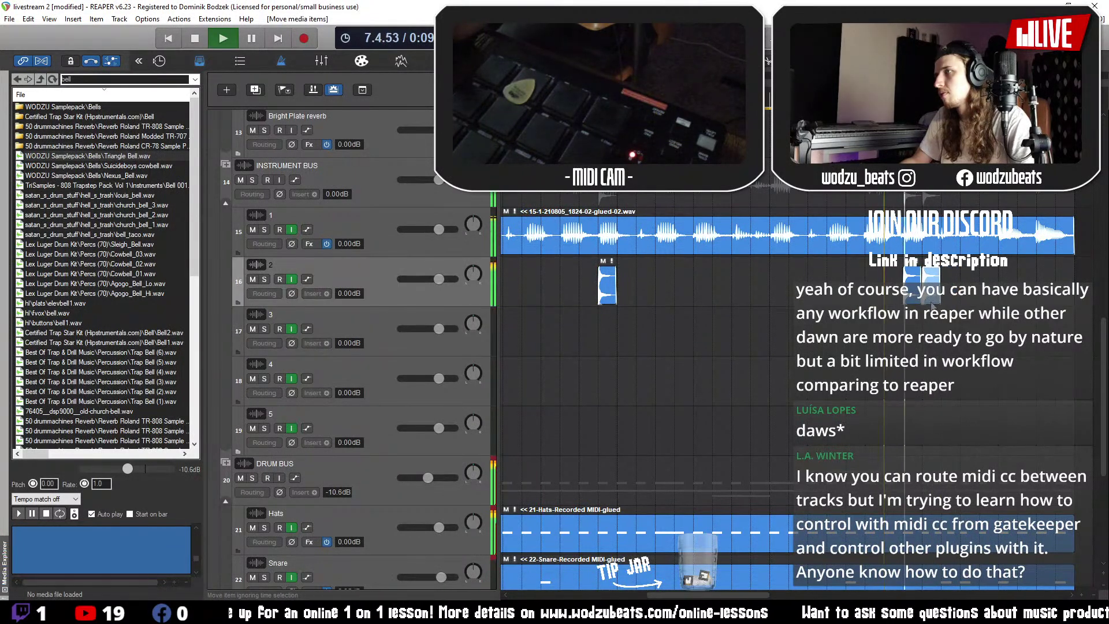
- Try a third Triangle Bell clip early in bar 8 on track 2, and delete it after auditioning
key(space)
click(962, 292)
key(ctrl+v)
click(865, 330)
key(space)
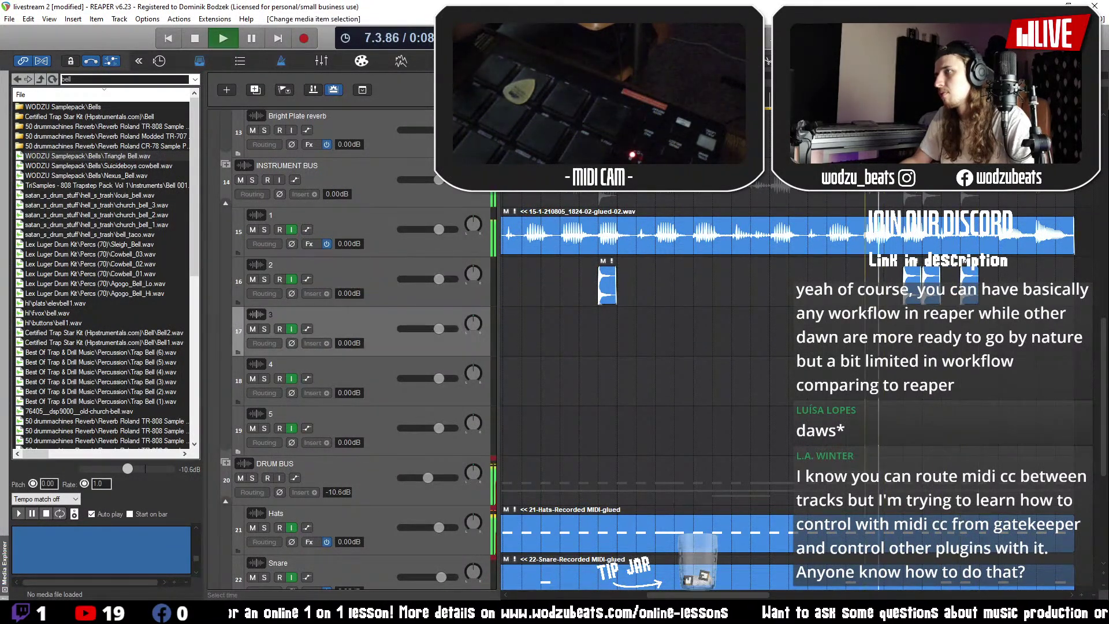
key(space)
drag(973, 290, 953, 290)
click(884, 330)
key(space)
key(space)
click(951, 288)
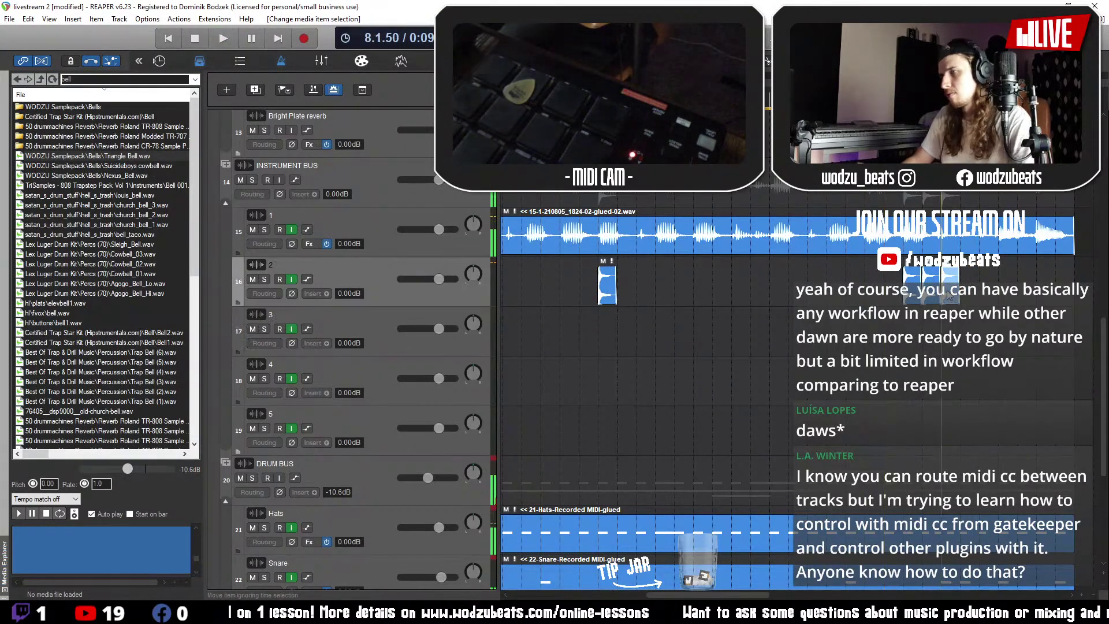
key(Delete)
- Move the later bell clip of the last pair directly ahead of the other one and play the result
click(770, 329)
key(space)
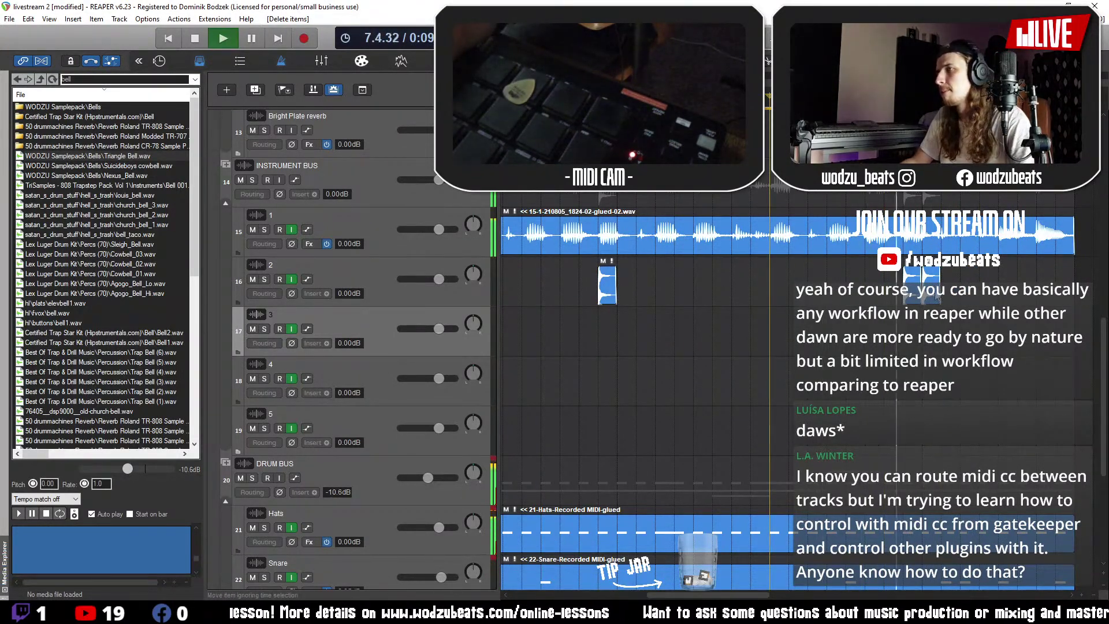
key(space)
drag(923, 292, 894, 294)
key(space)
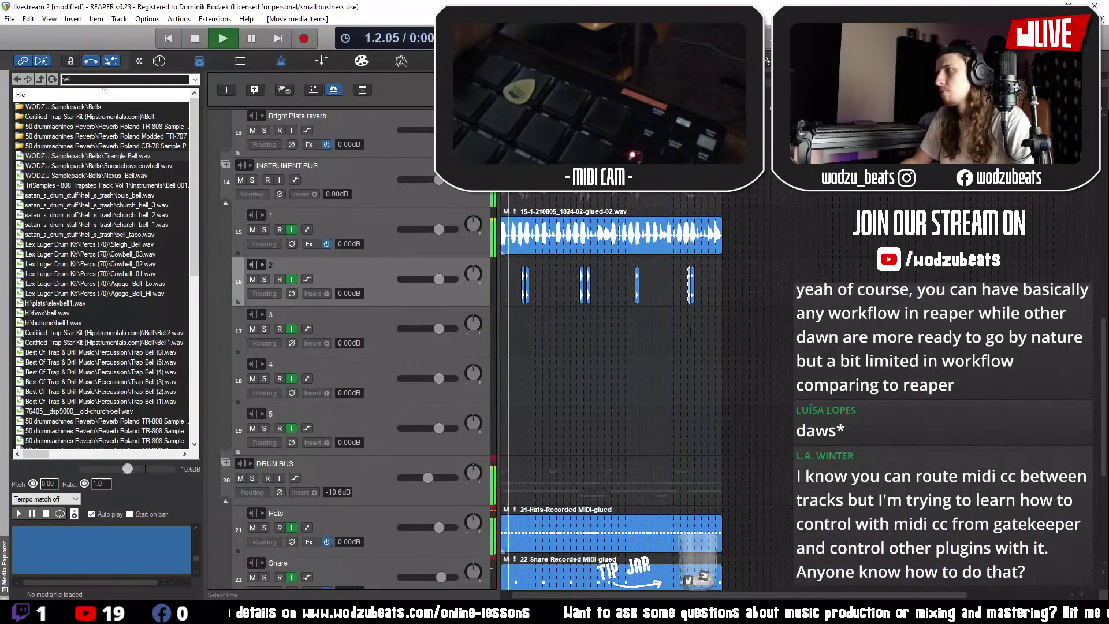
key(space)
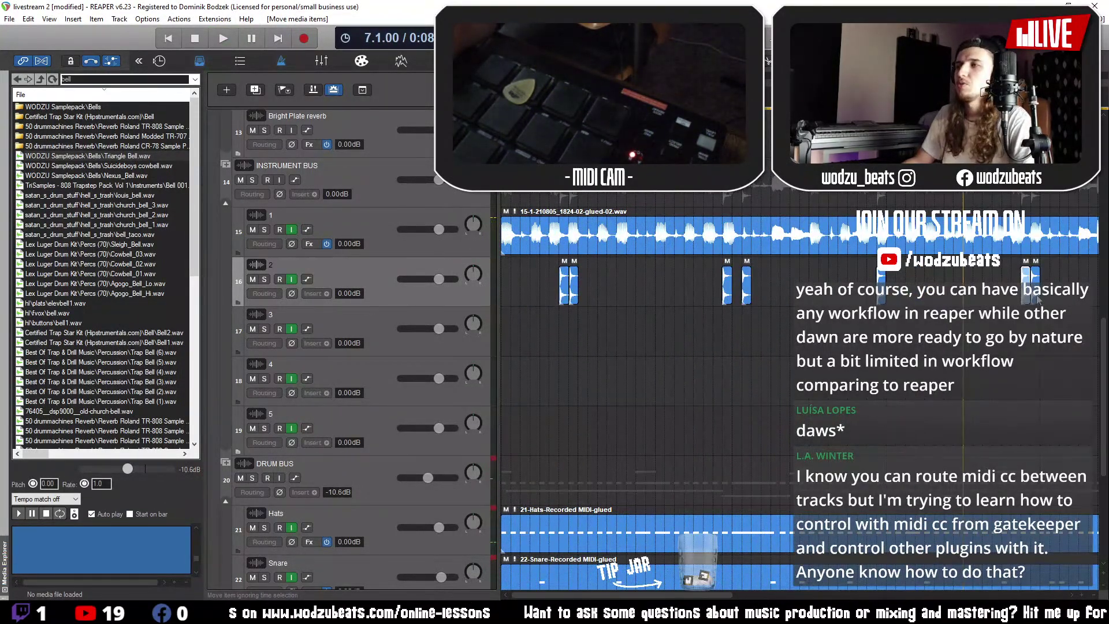
- Move the trailing bell clip of the last pair ahead of the other, to 7.2.50, and replay from 6.4.00
drag(1037, 298, 1007, 302)
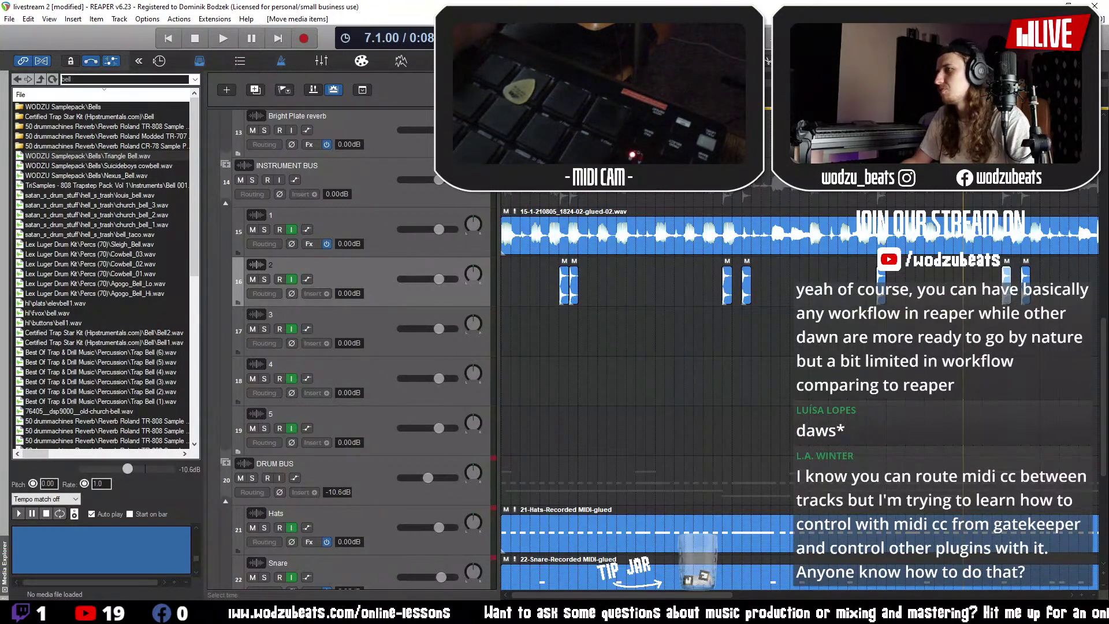
key(space)
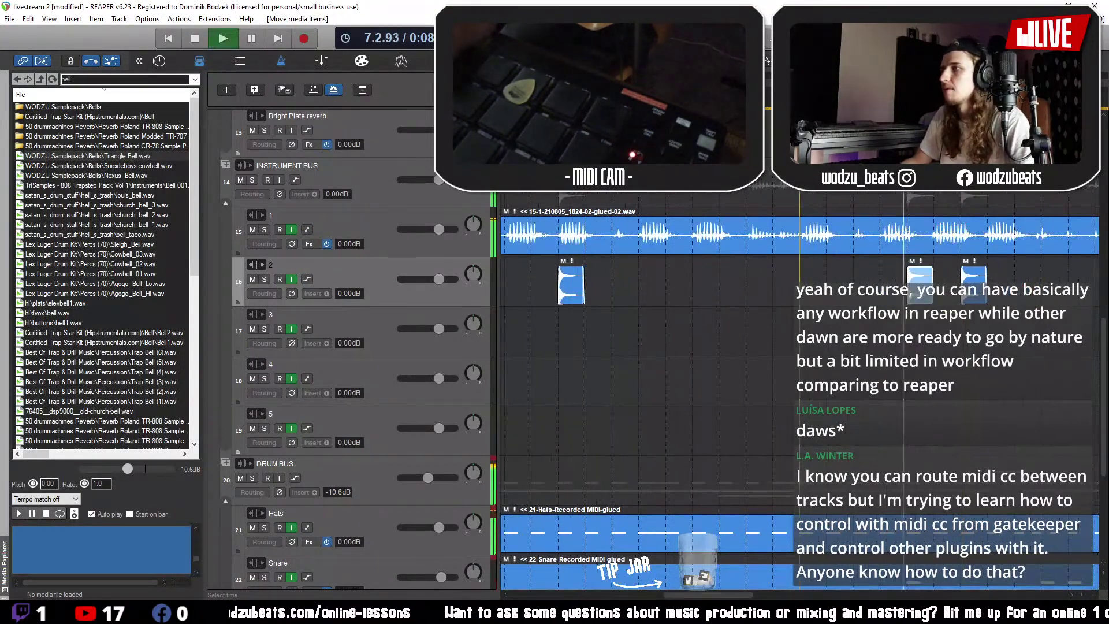
drag(920, 298, 895, 299)
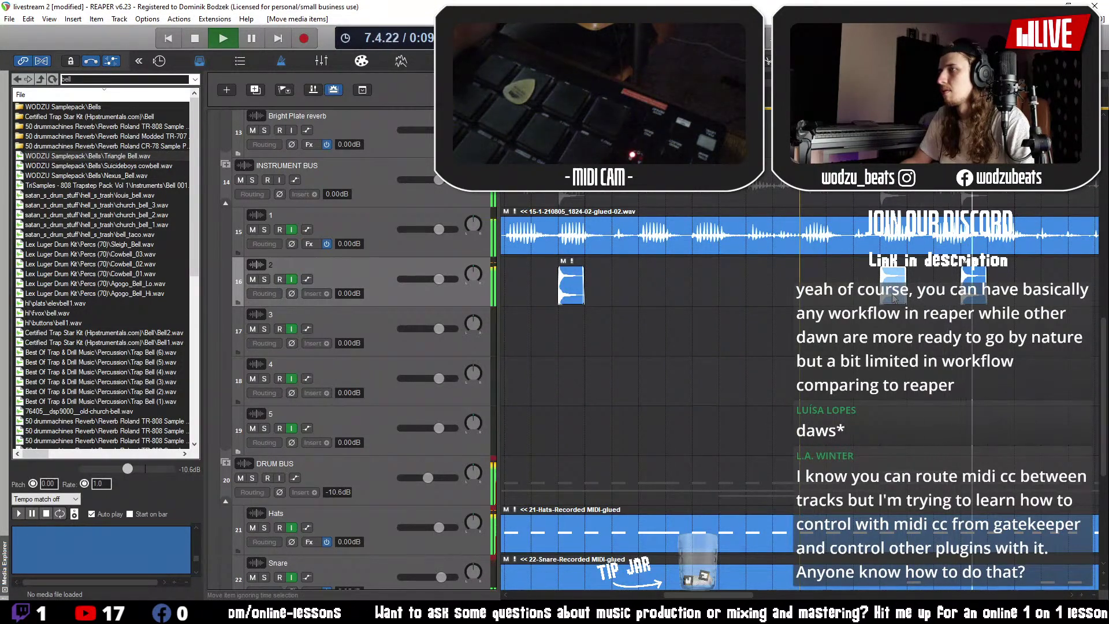
key(space)
click(753, 318)
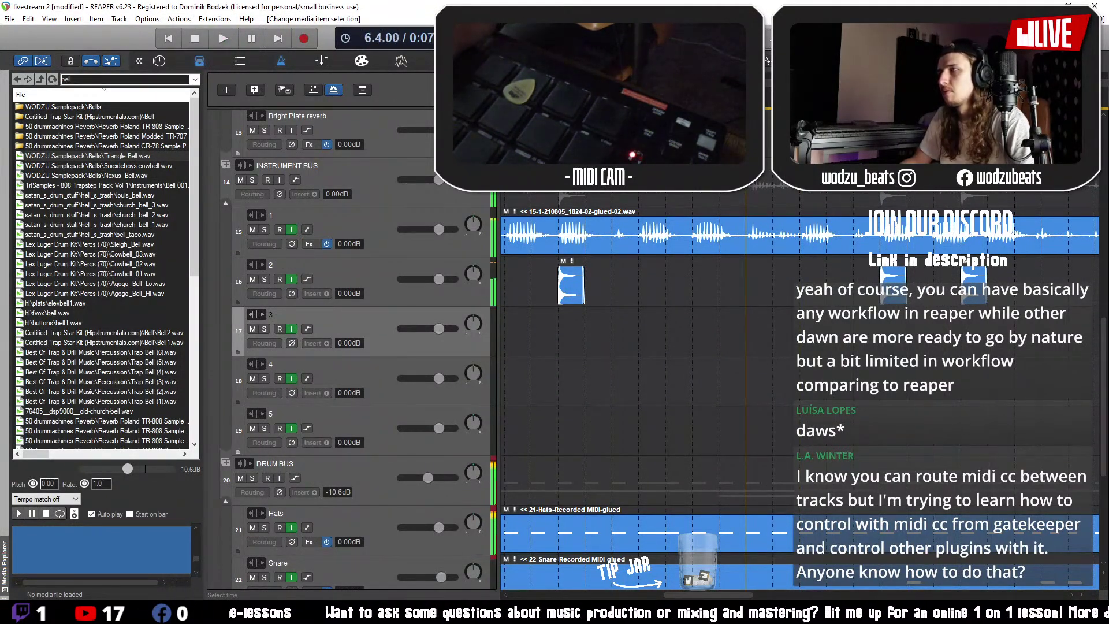
key(space)
key(space)
- Check the first bell of the last pair by playing through the end of the riff, and save the project
mouse_move(894, 299)
mouse_down()
mouse_move(867, 300)
mouse_move(882, 295)
mouse_up()
key(space)
key(space)
key(space)
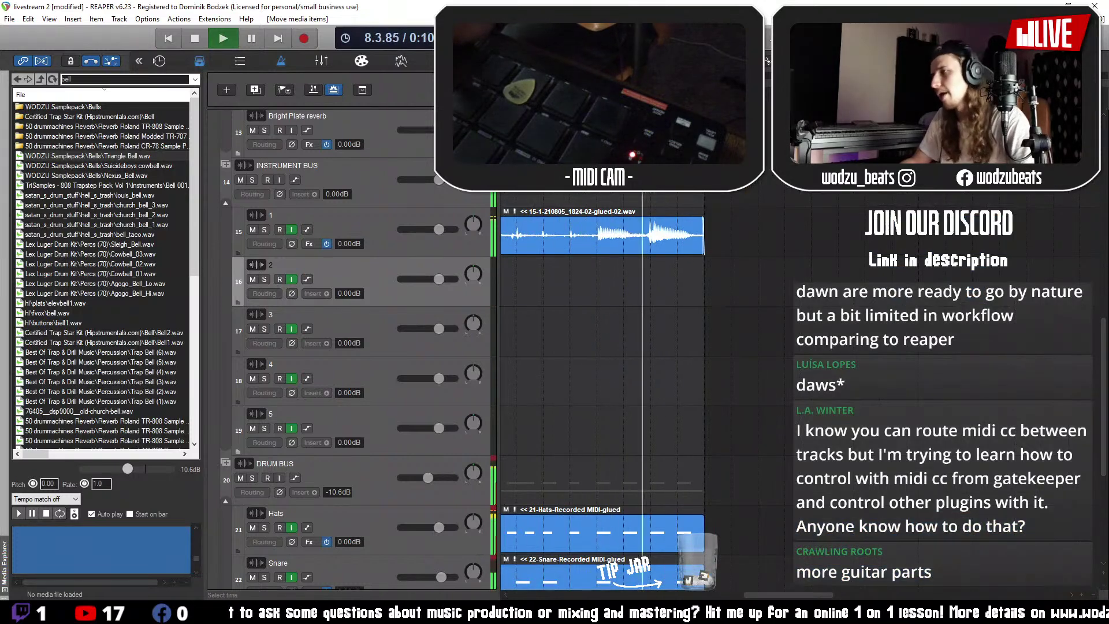
key(space)
key(ctrl+s)
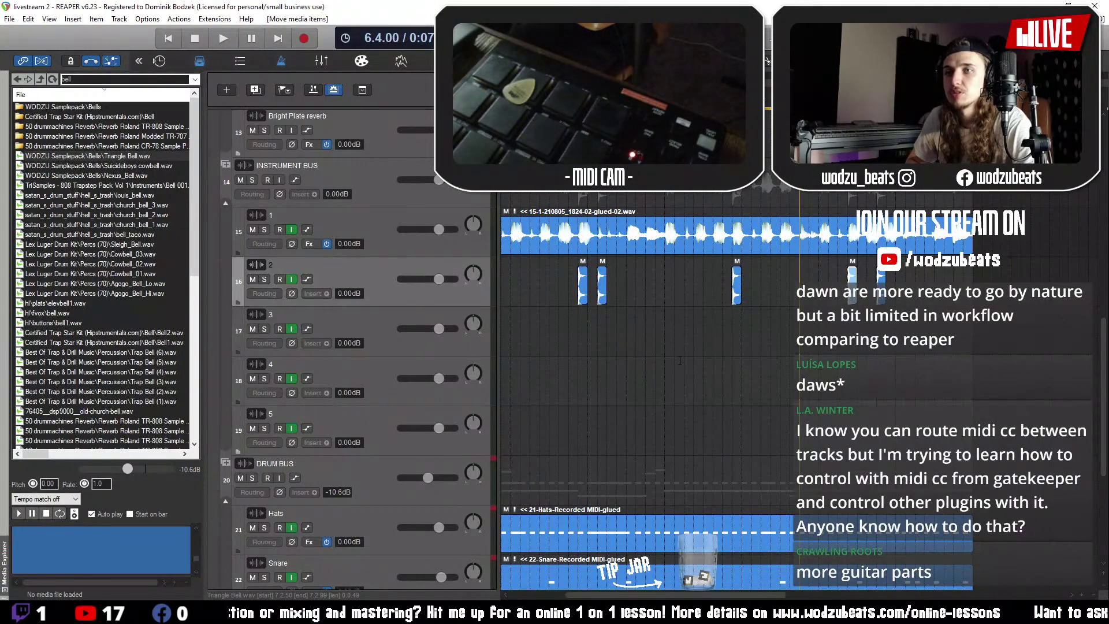
- Start adding an effect to track 2 and filter the plugin list by "wave"
click(550, 337)
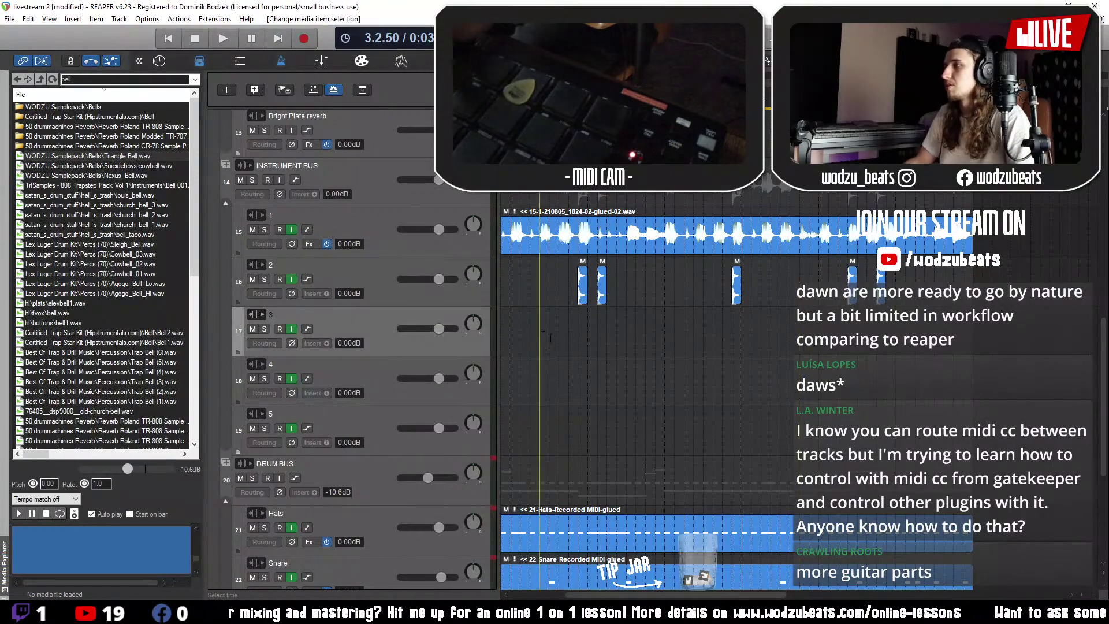
key(space)
key(space)
click(315, 293)
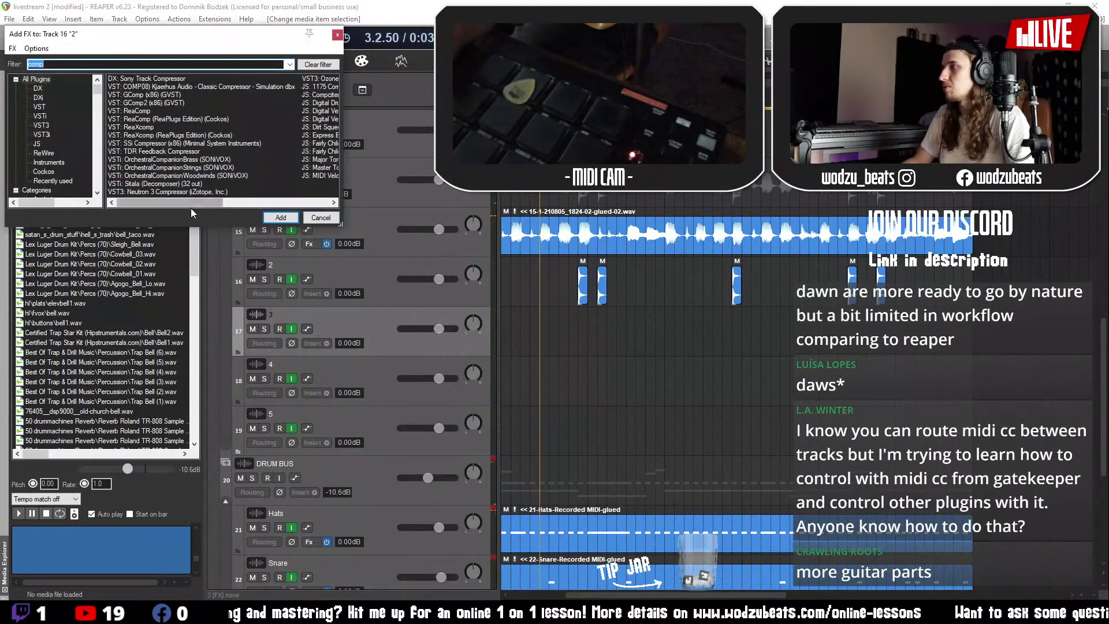
text(wave)
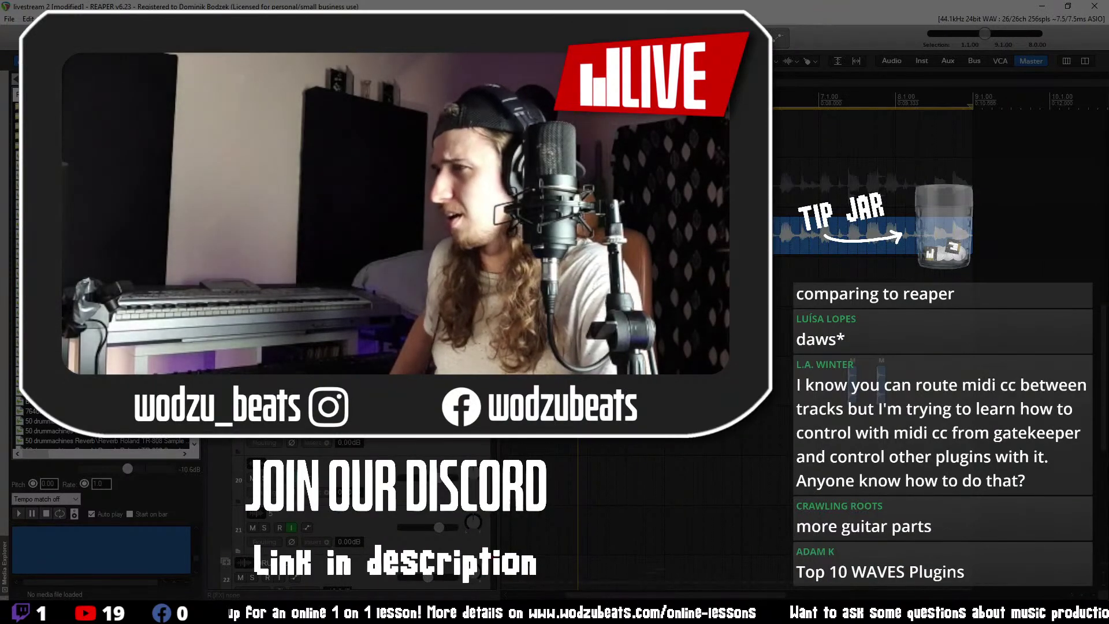
- Toggle the mono/stereo mode of Fortin Nameless Suite on the GUITAR track and close its effect chain
key(f)
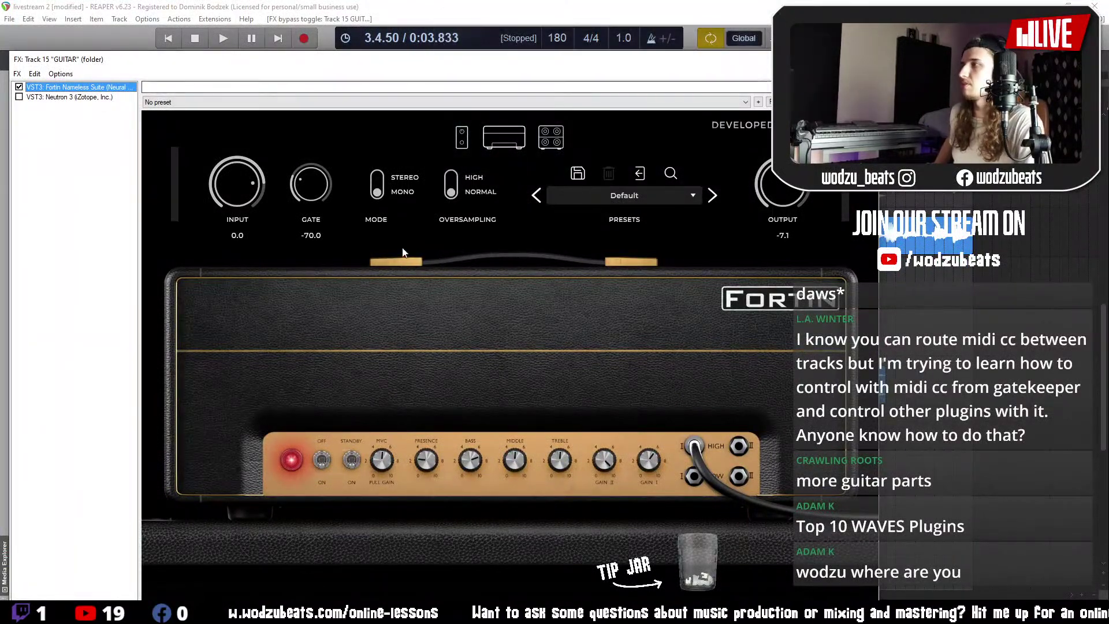
click(378, 196)
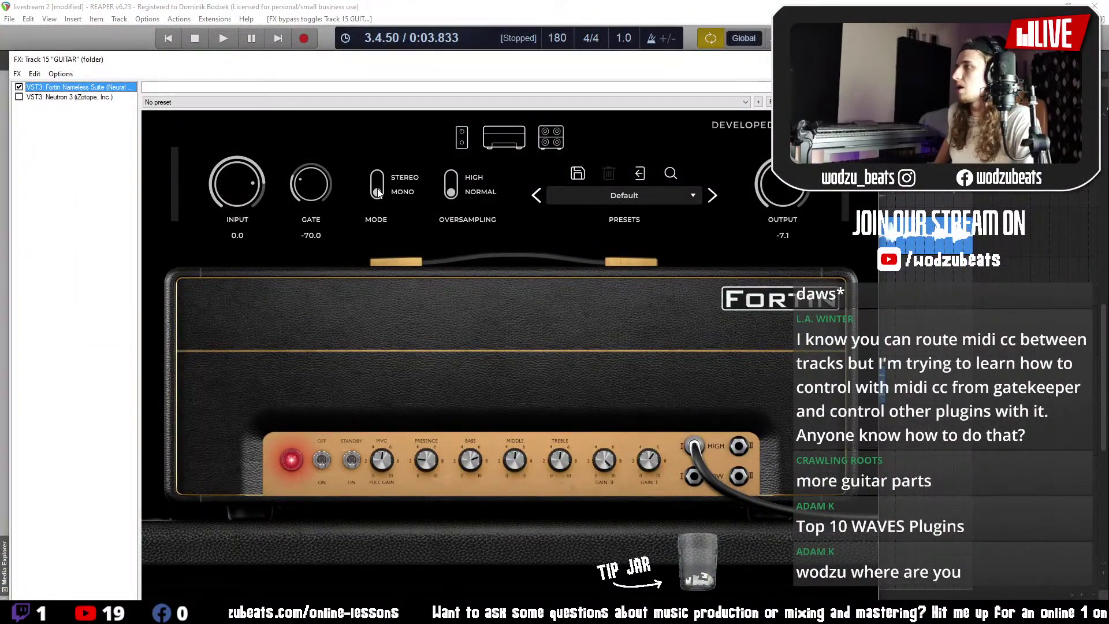
key(Escape)
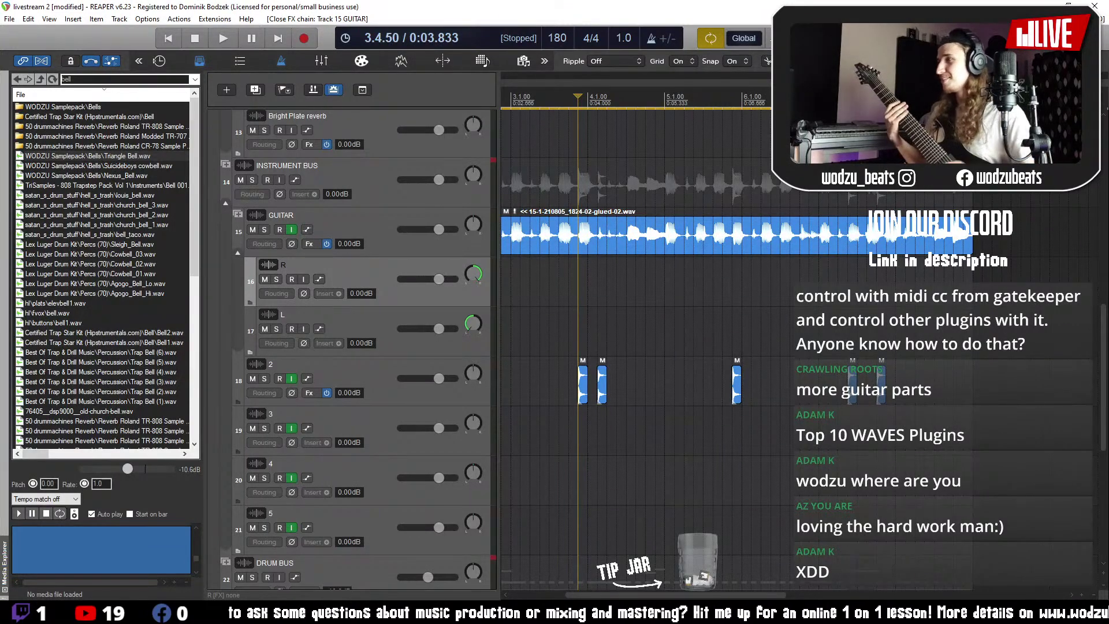
- Move the glued eight-bar riff clip from the GUITAR track to the R track and arm GUITAR for recording
drag(558, 237, 387, 271)
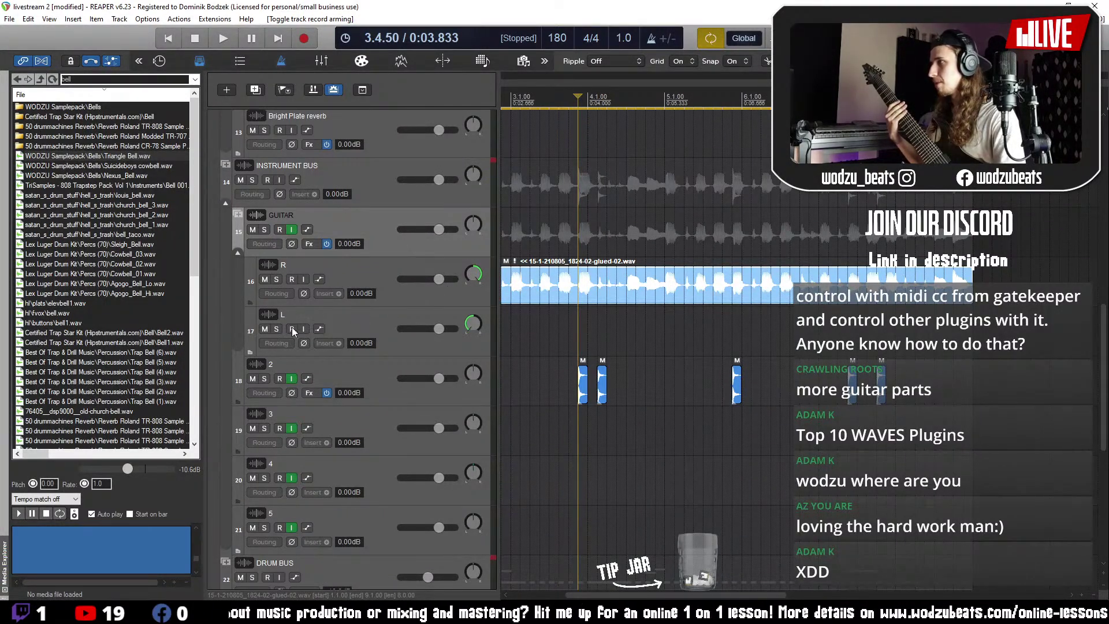
click(511, 290)
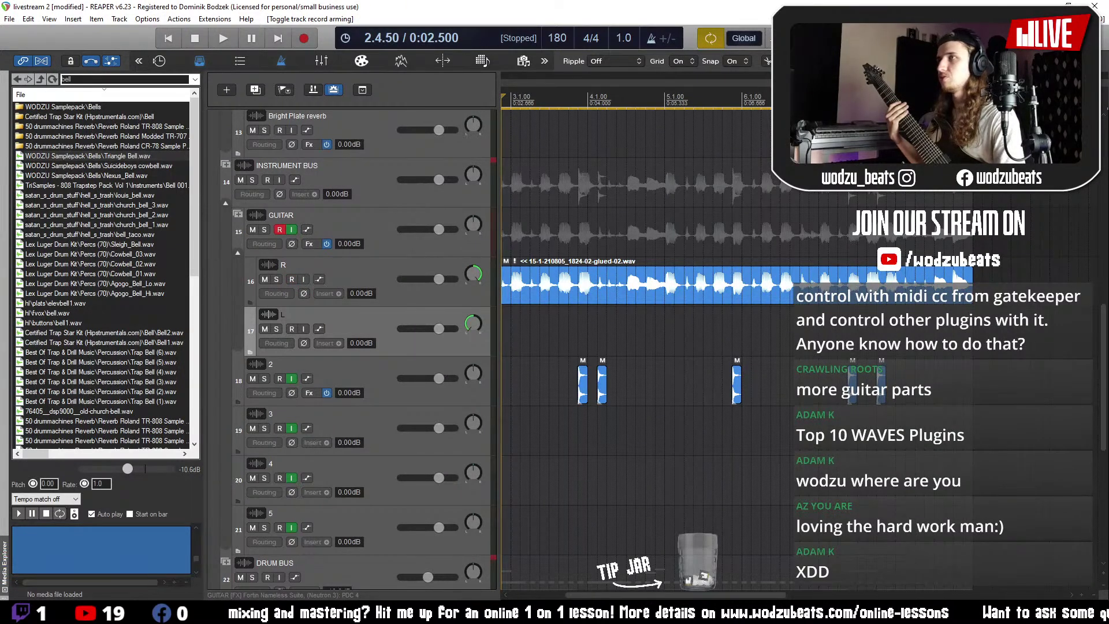
- Set the M-Audio ProFire buffer size to 384 in the ASIO configuration and accept the audio device preferences
key(ctrl+p)
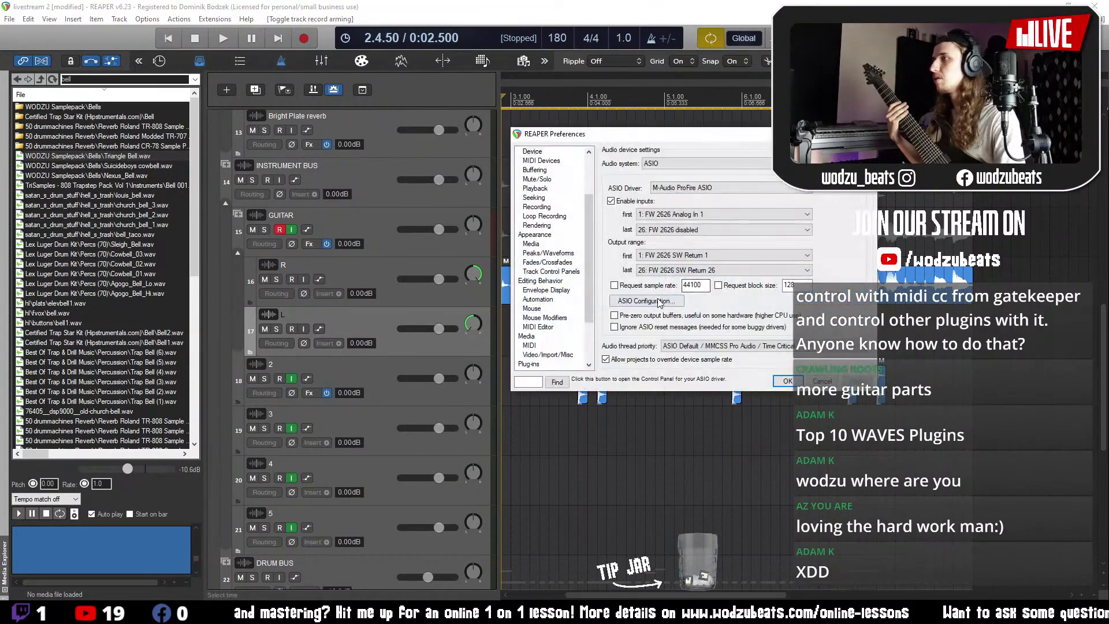
click(759, 264)
click(764, 205)
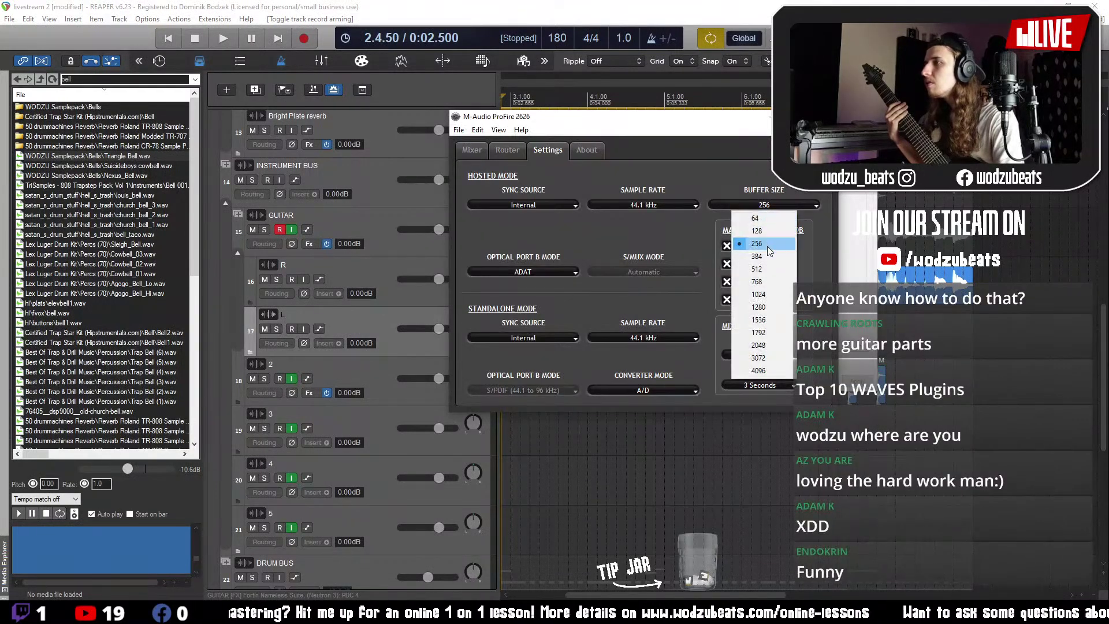
click(765, 257)
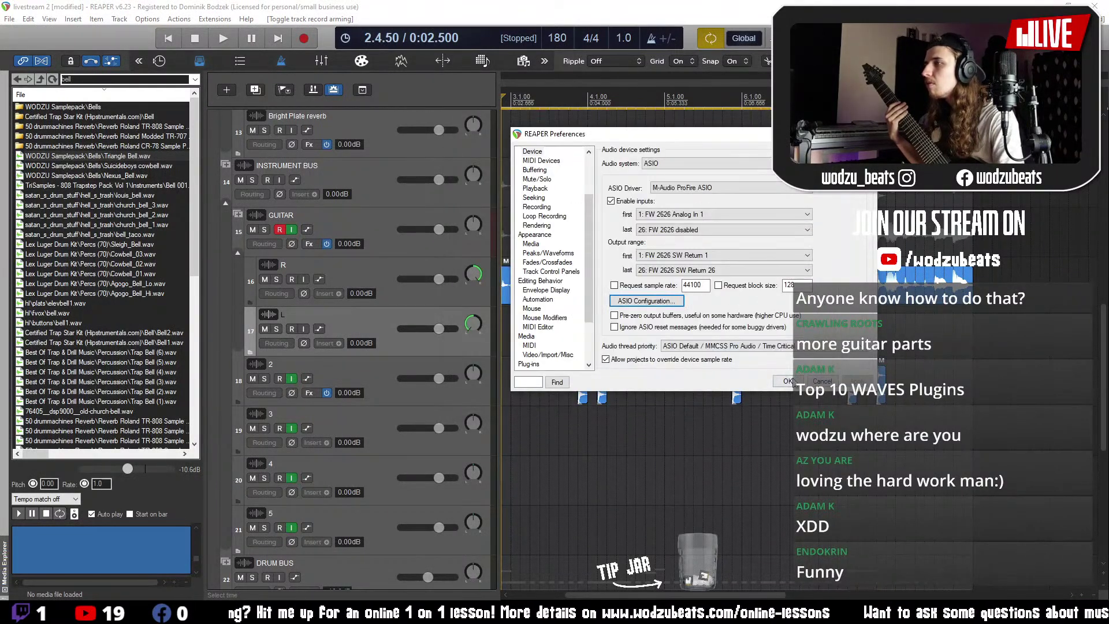
click(789, 381)
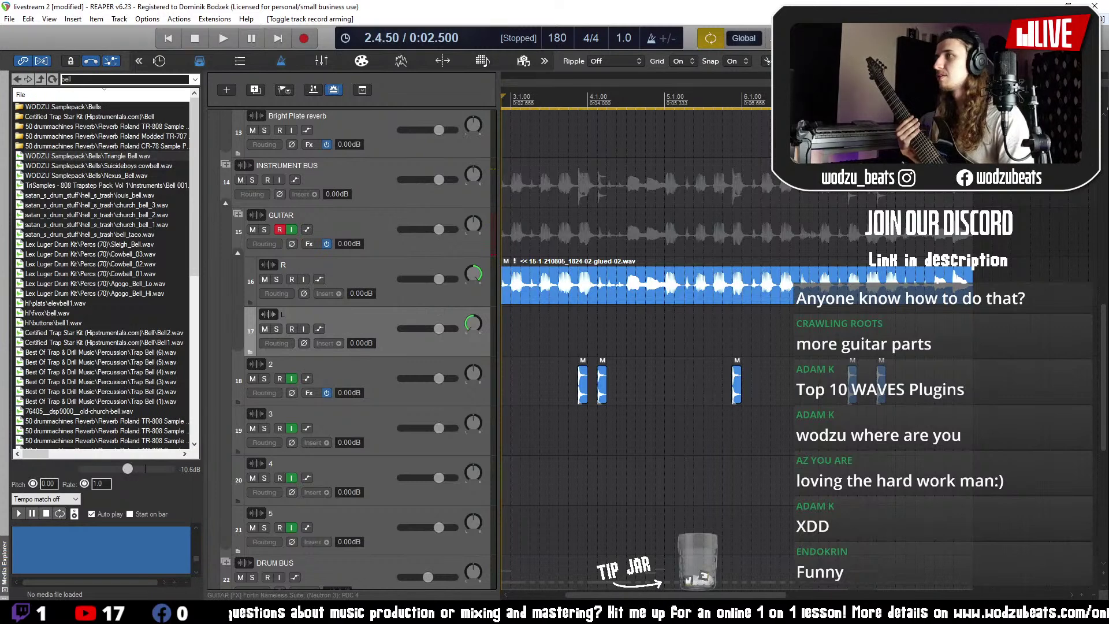
- Raise the M-Audio ProFire buffer size to 512 in the ASIO configuration and accept the audio device preferences
key(ctrl+p)
click(655, 307)
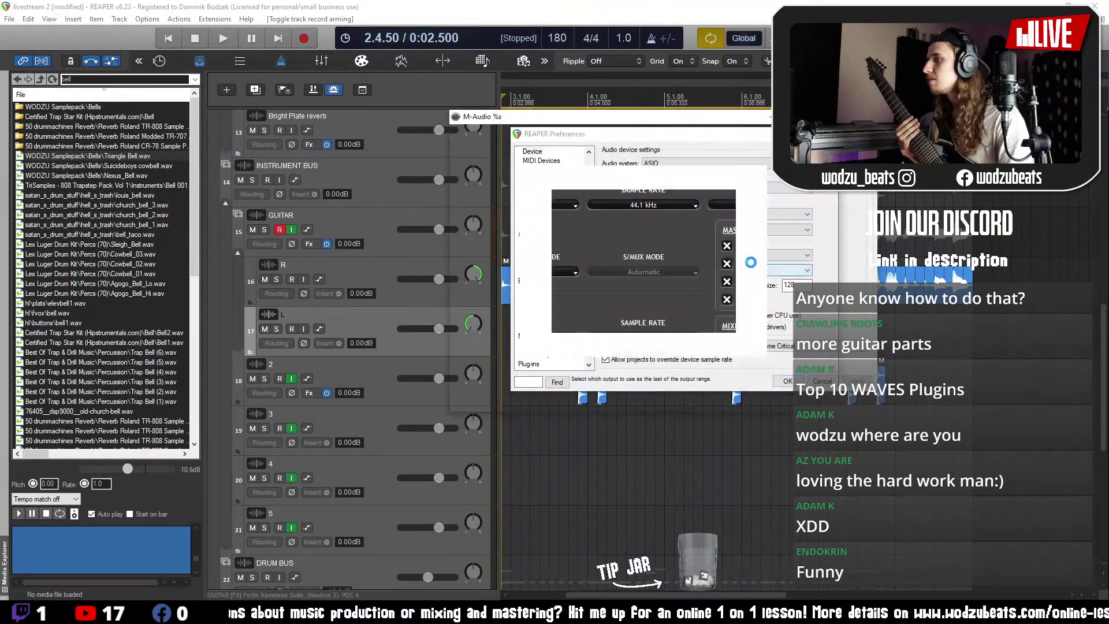
click(766, 206)
click(759, 268)
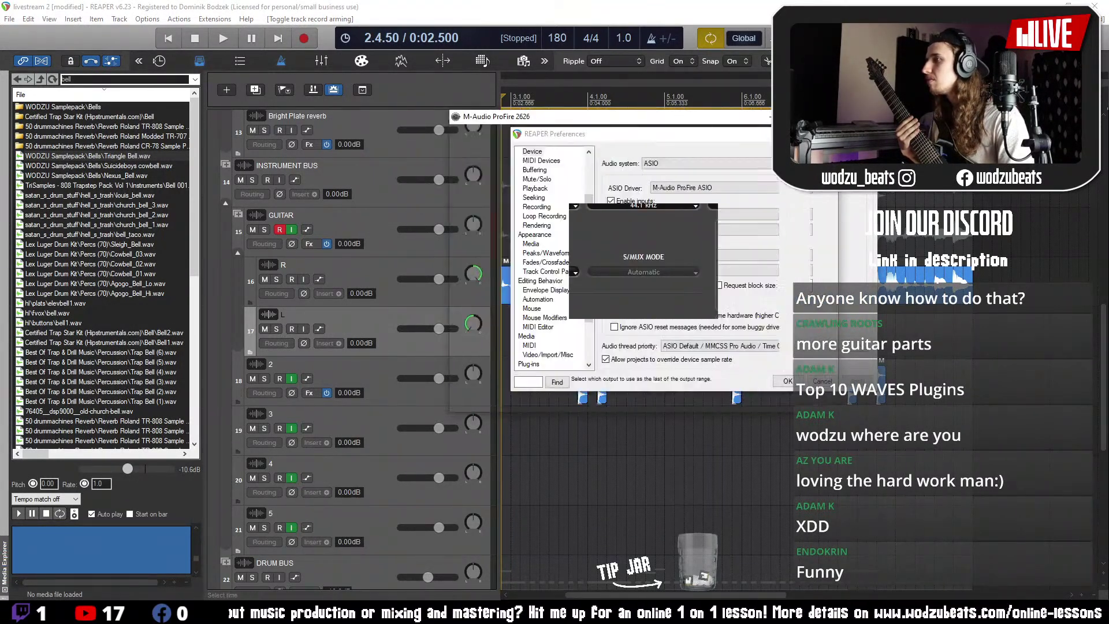
click(790, 382)
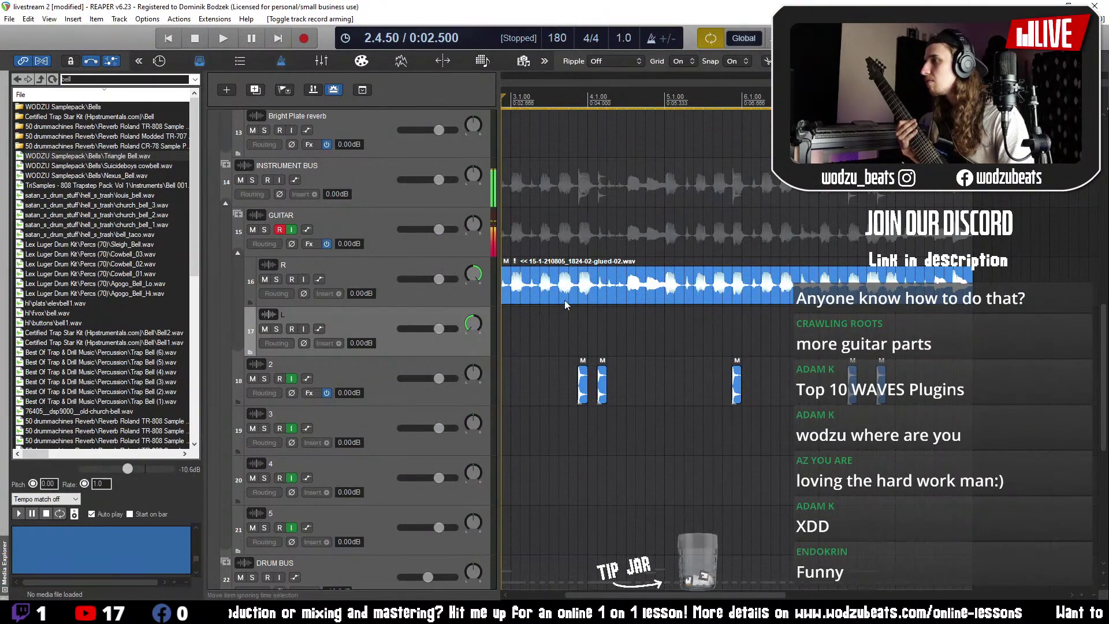
- Record a new eight-bar guitar take on the armed GUITAR track from 1.1.00, stopping it at the end of the riff
click(304, 38)
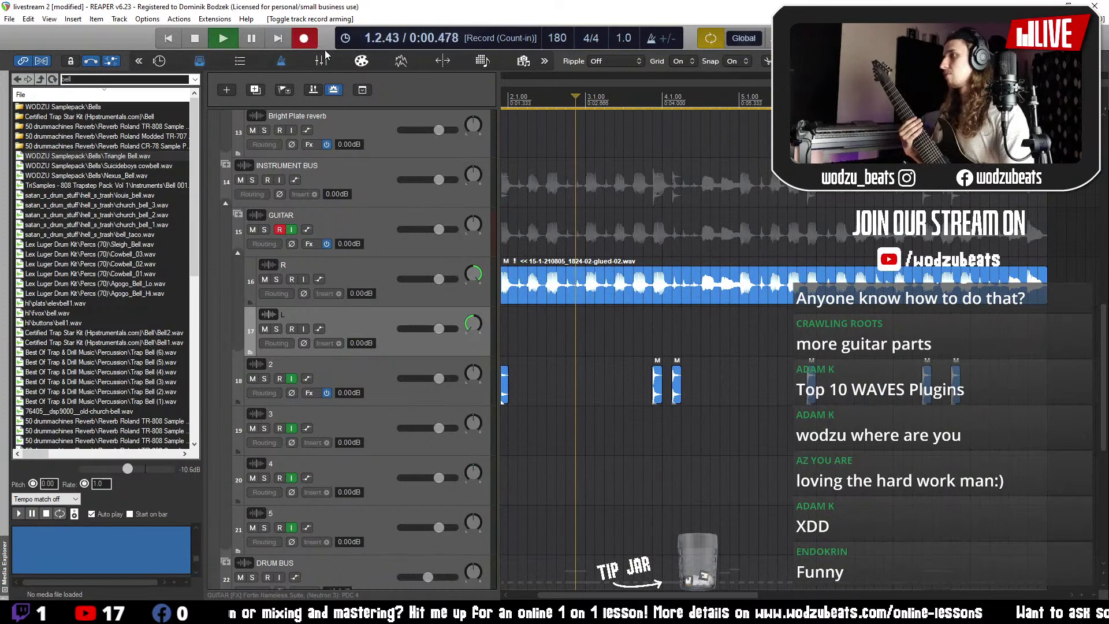
click(195, 38)
click(169, 41)
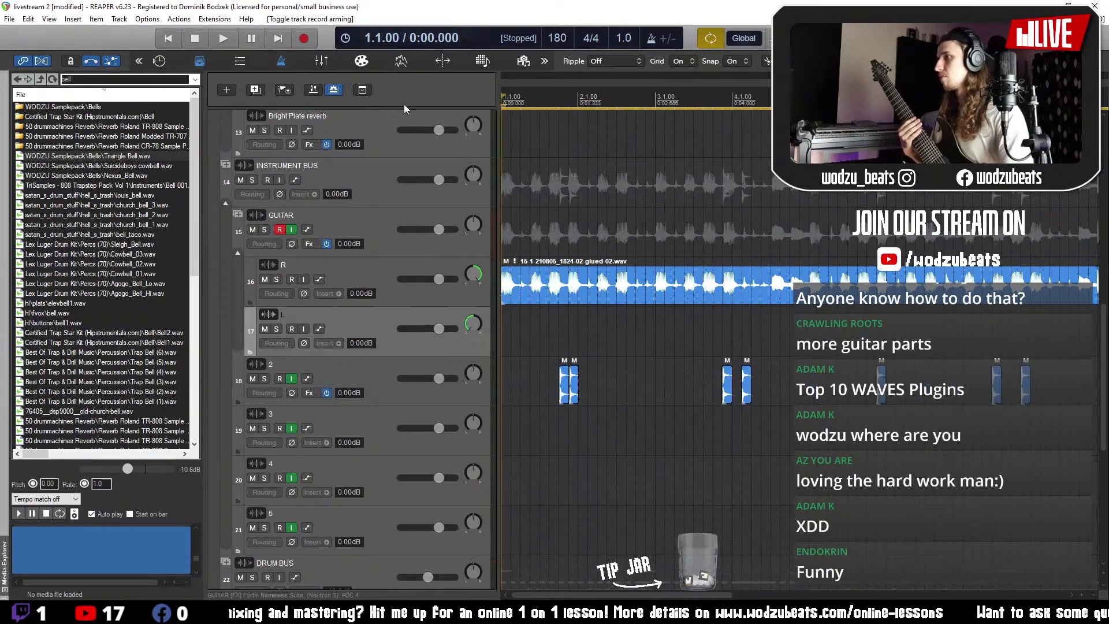
click(312, 44)
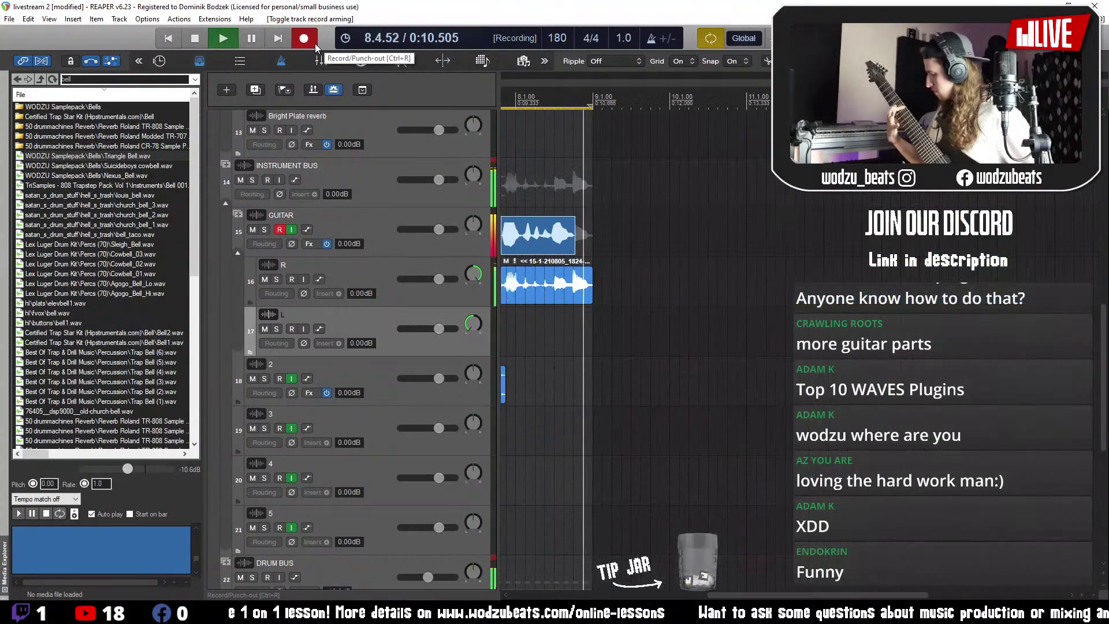
click(314, 44)
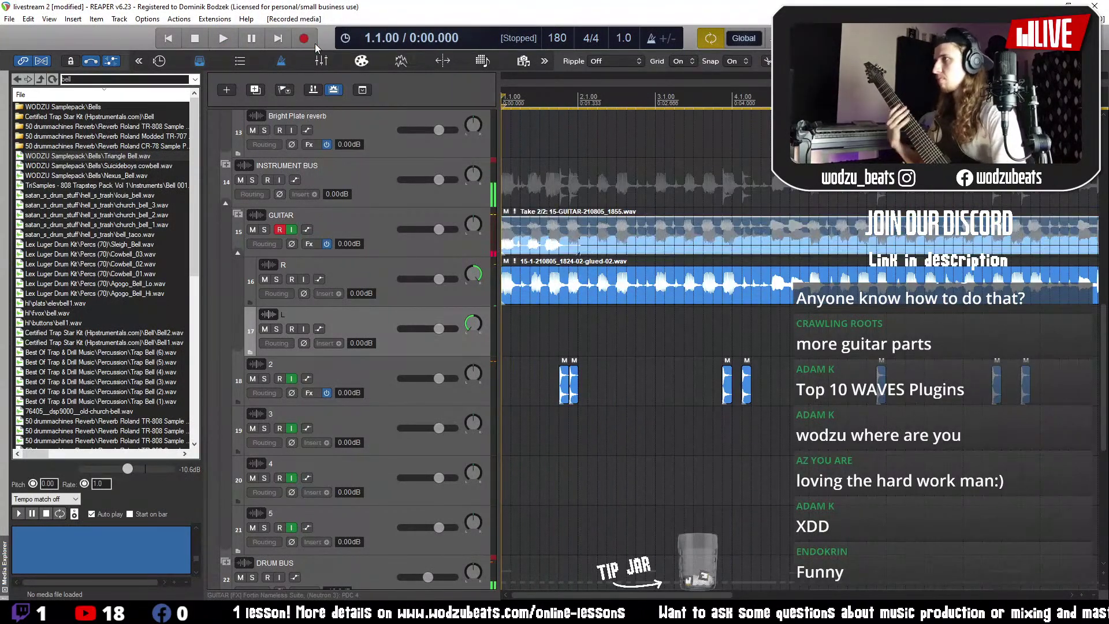
- Disarm the GUITAR track, then switch its recorded item to the first take and glue it
click(280, 229)
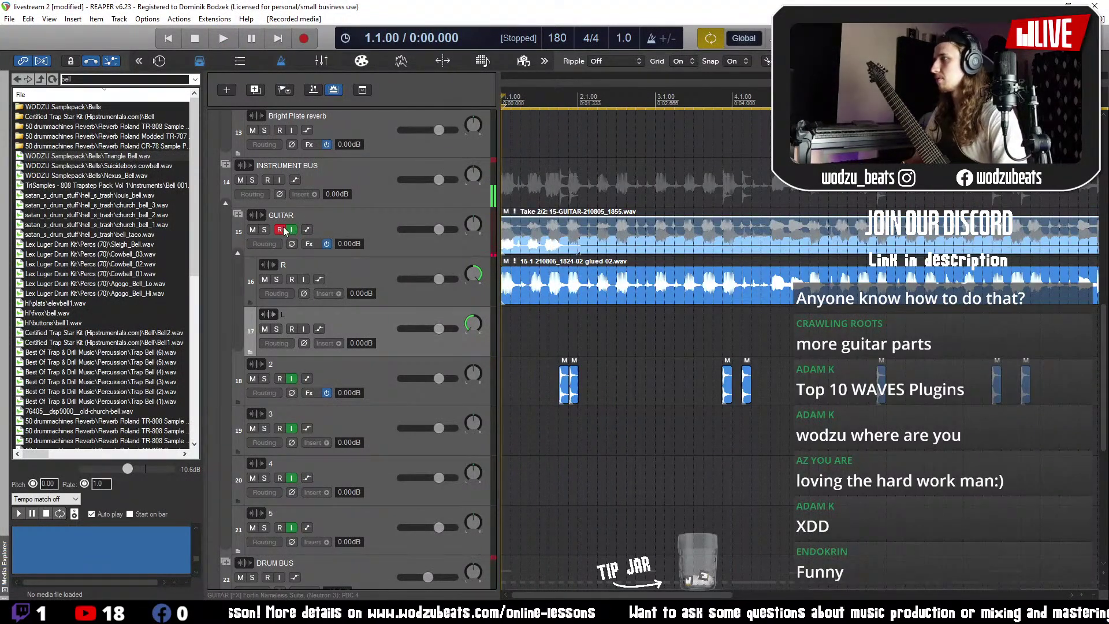
click(594, 234)
key(t)
right_click(594, 234)
click(612, 392)
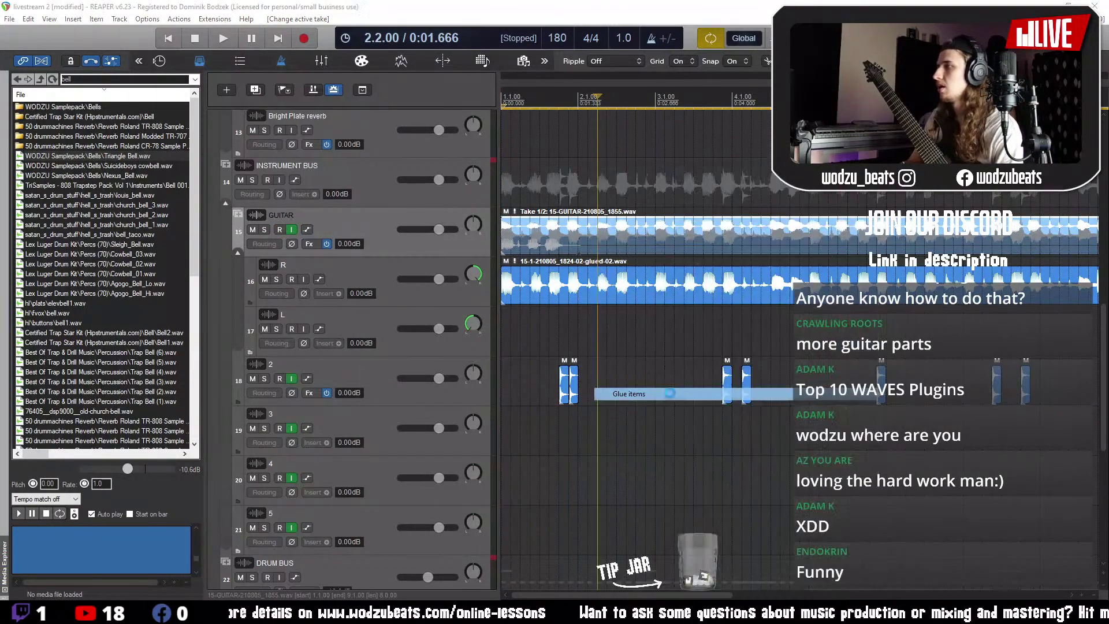
- Move the glued guitar item from the GUITAR track to track L and play the project from the start
drag(597, 243, 597, 342)
click(502, 364)
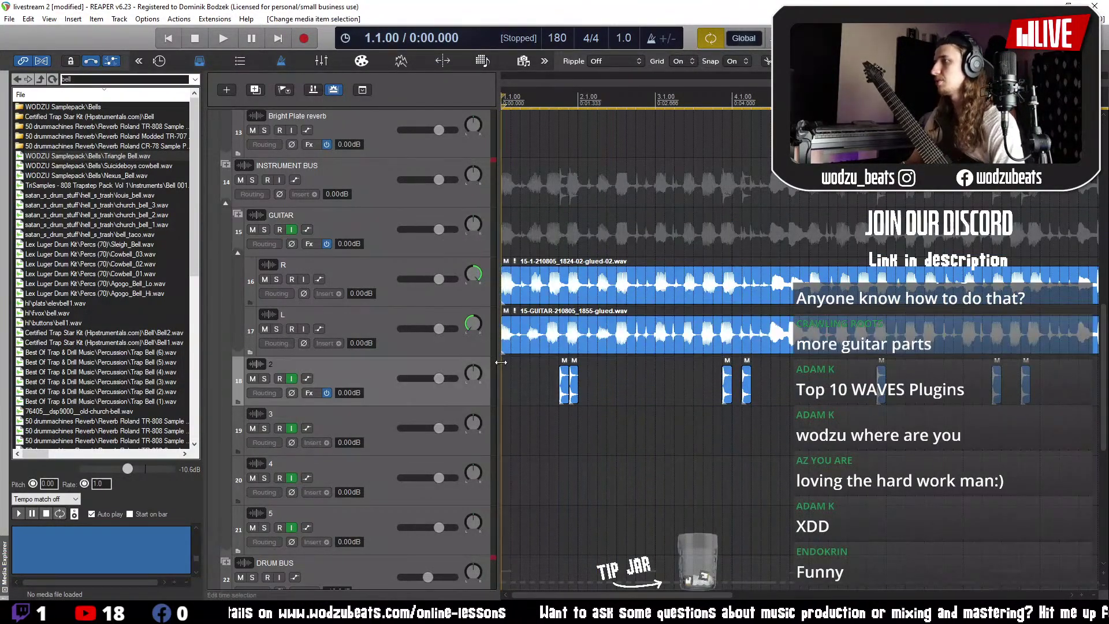
scroll(502, 359, down, 2)
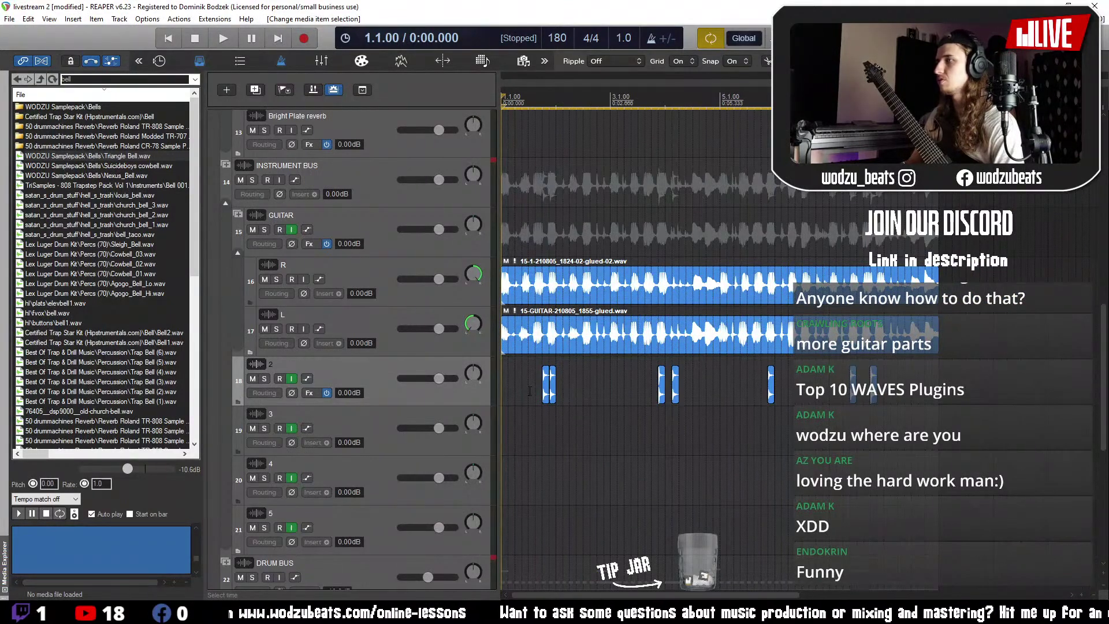
key(space)
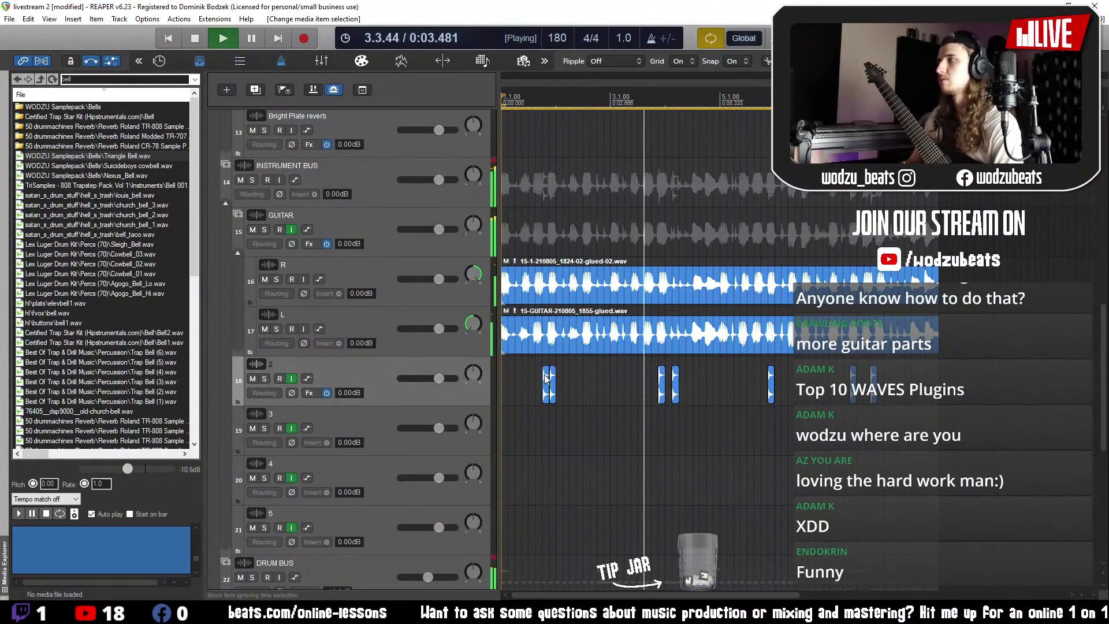
- With snapping off, nudge the guitar item on track L slightly to the right to line it up with track R
scroll(547, 379, up, 3)
click(676, 343)
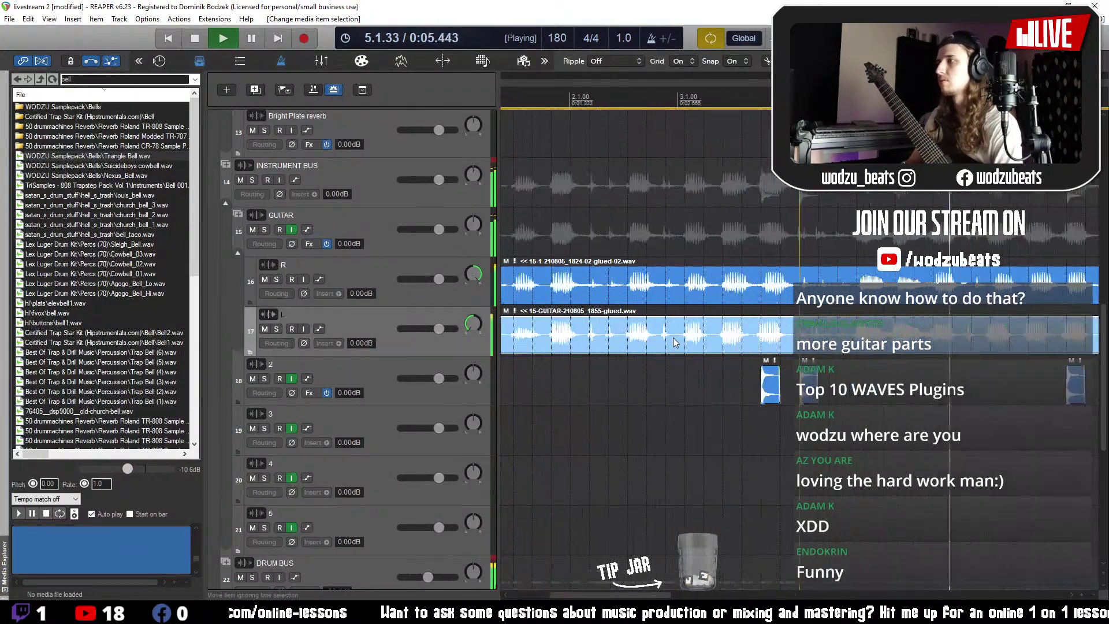
scroll(674, 338, up, 6)
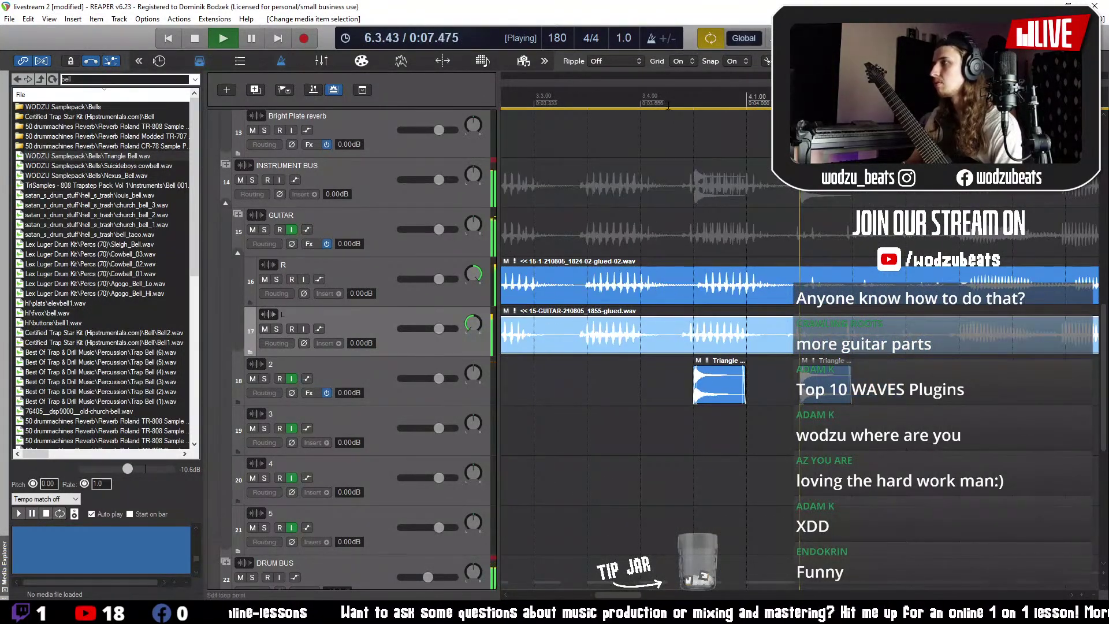
scroll(817, 332, up, 1)
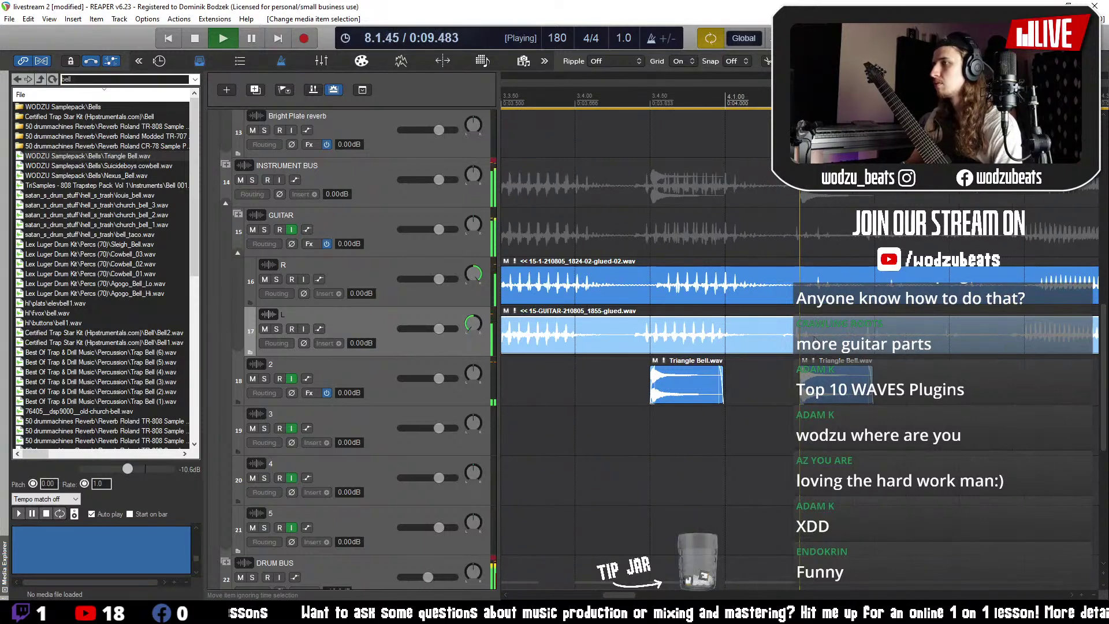
drag(814, 340, 837, 339)
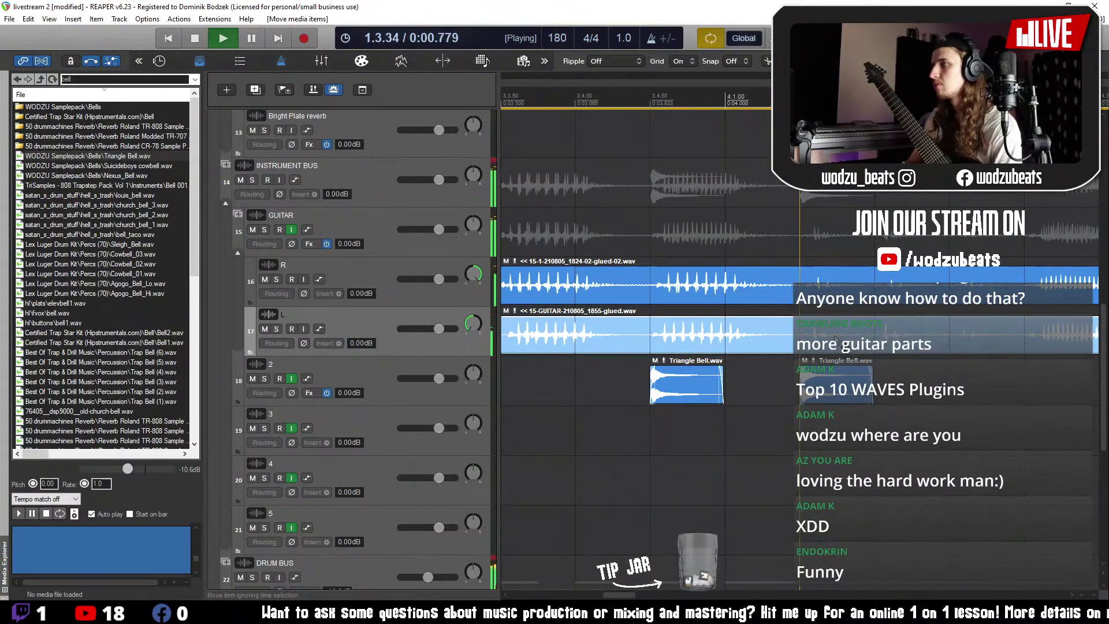
- Split the track L guitar item near its beginning and extend the first piece back to the project start
scroll(518, 346, down, 5)
scroll(518, 345, up, 4)
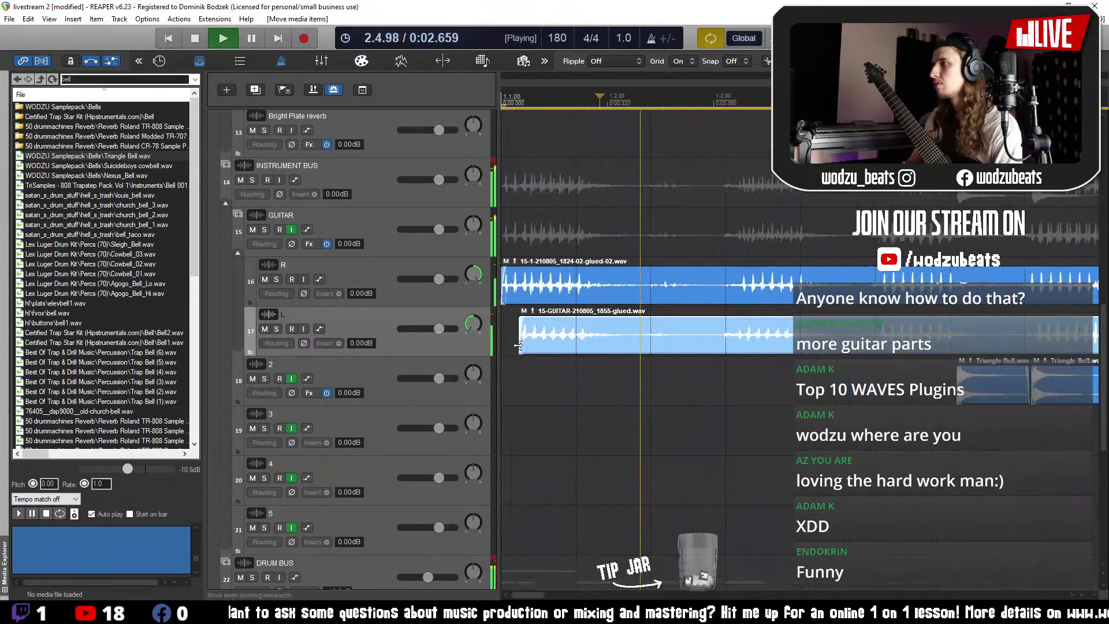
key(s)
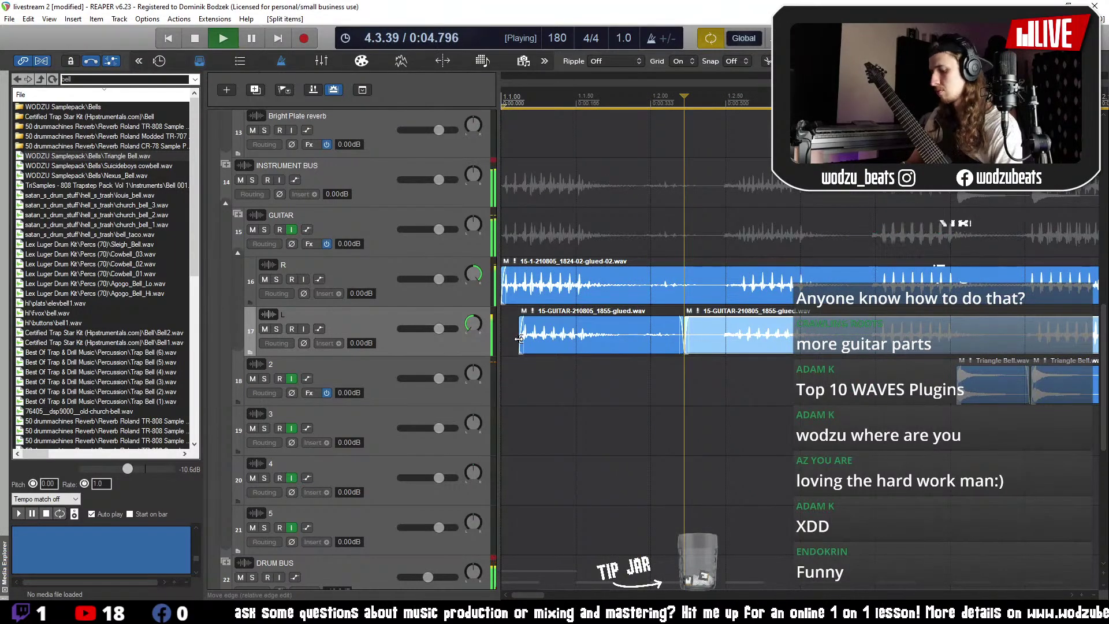
drag(518, 339, 507, 341)
- Split the track L guitar item just after 8.2.00 and adjust the last piece to end level with the item on track R
scroll(507, 341, down, 3)
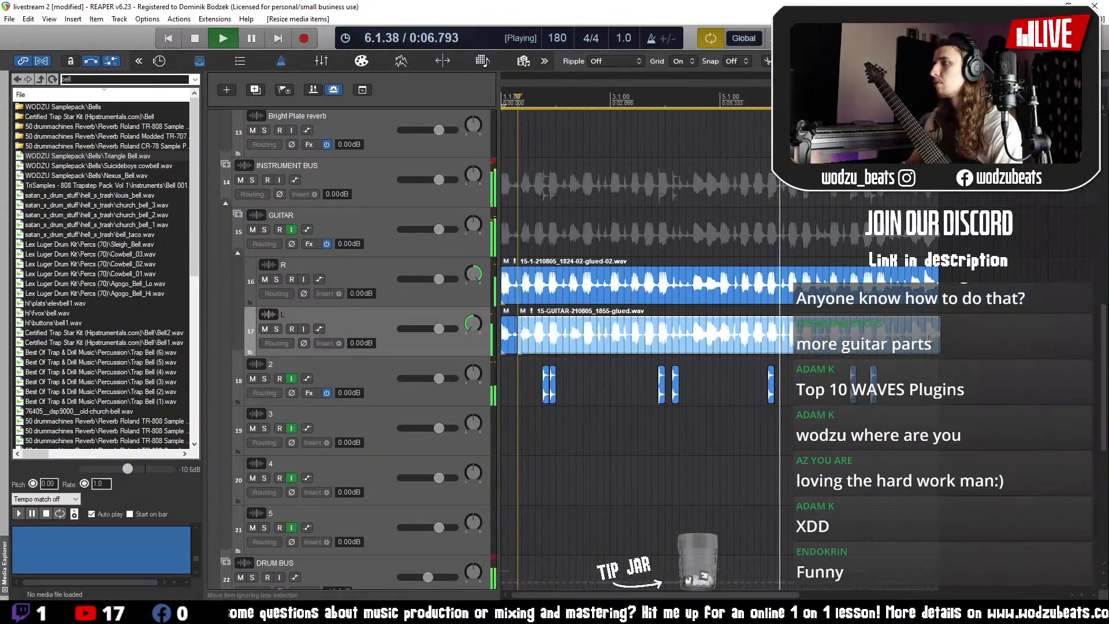
scroll(930, 341, up, 6)
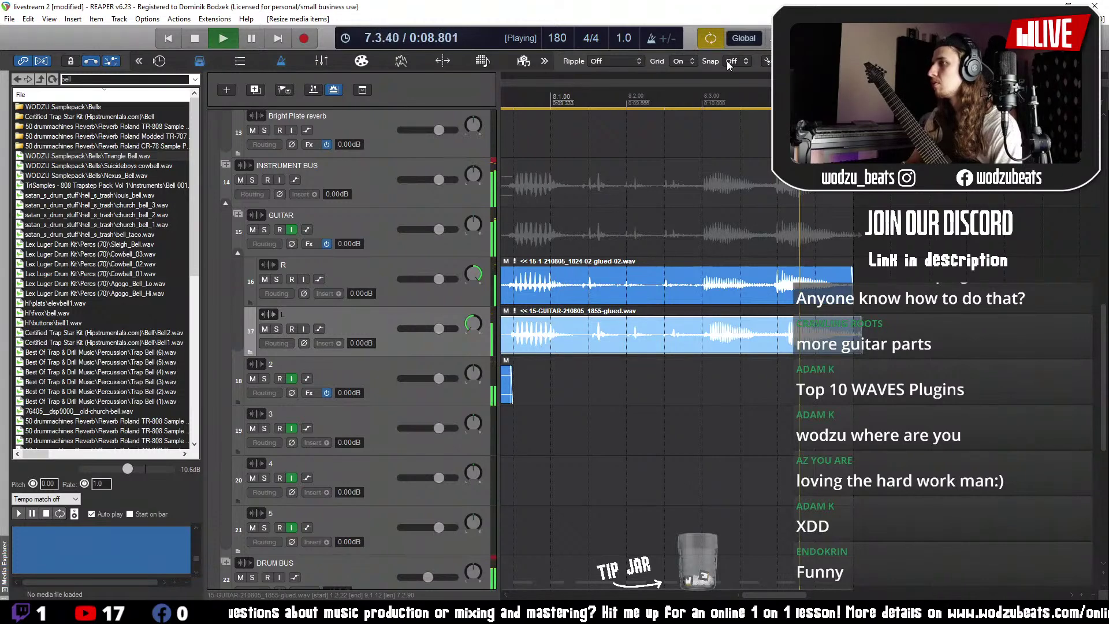
key(s)
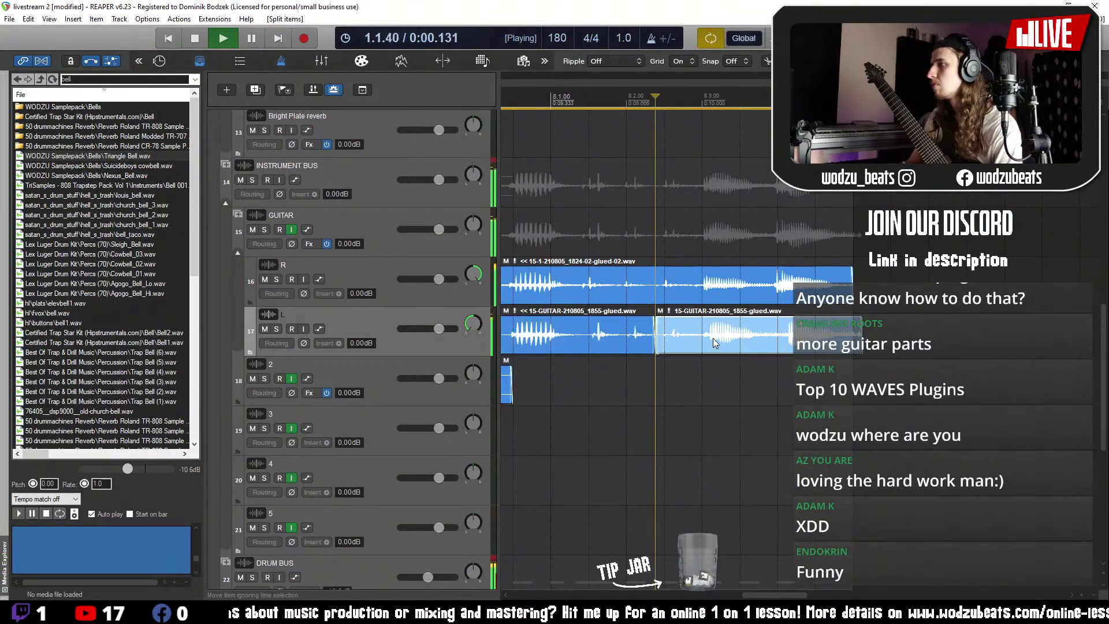
drag(665, 341, 655, 341)
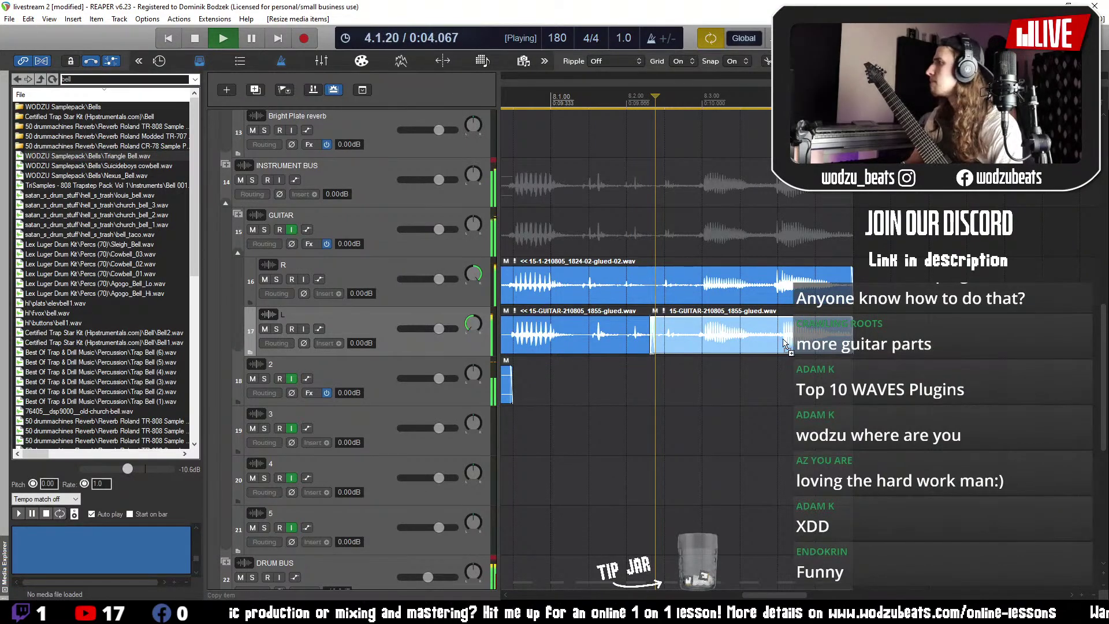
- Glue all guitar pieces on track L into one item, save the project and stop playback
key(ctrl+s)
scroll(655, 341, down, 6)
right_click(573, 334)
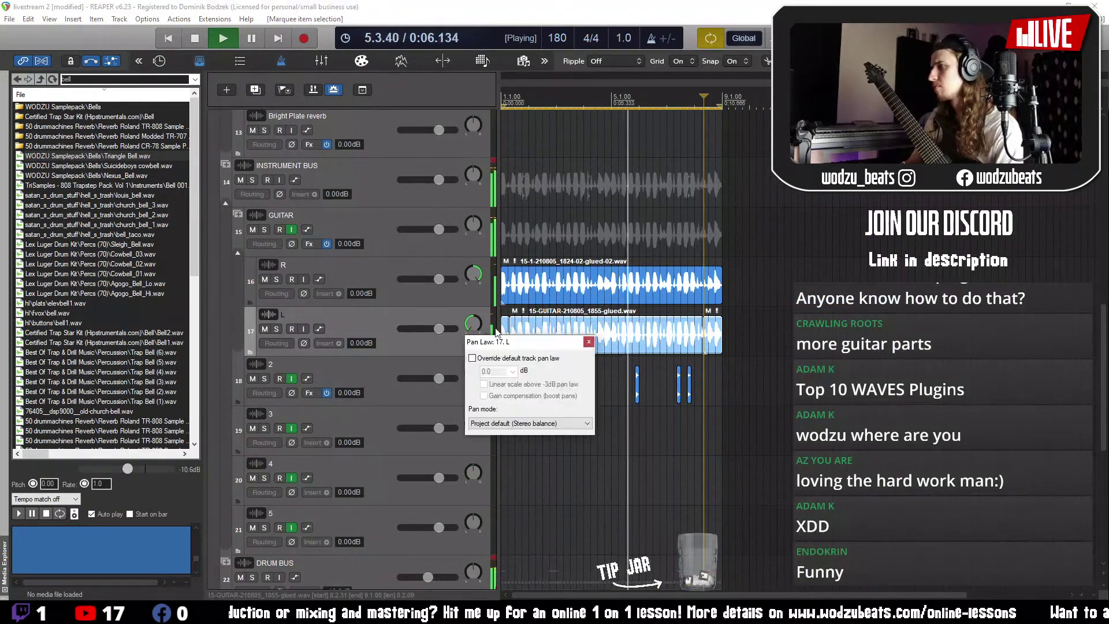
click(609, 394)
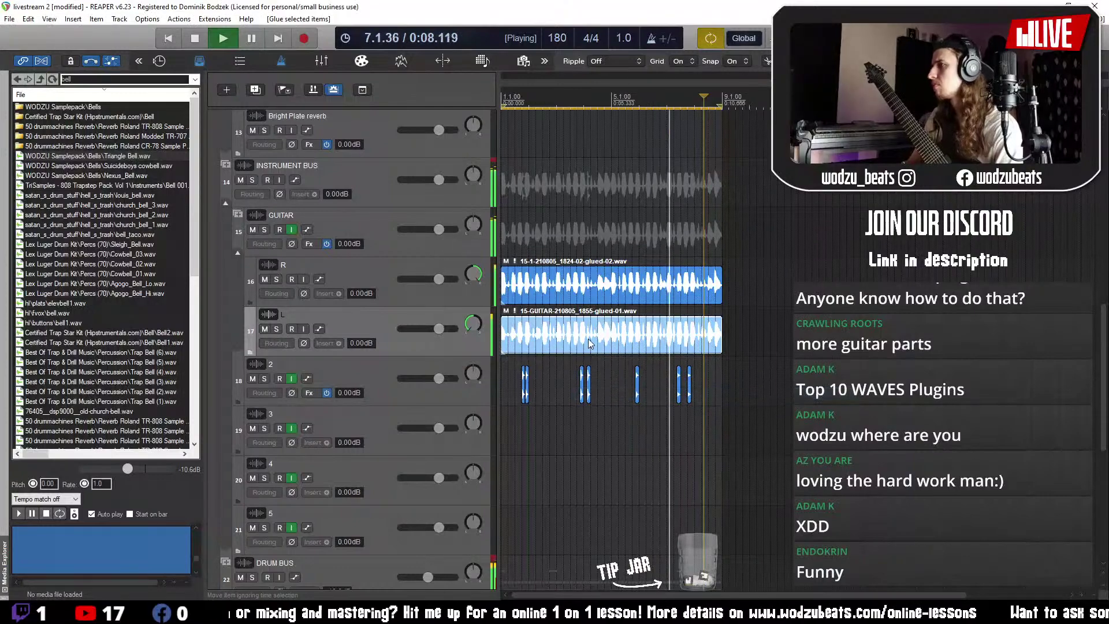
key(ctrl+s)
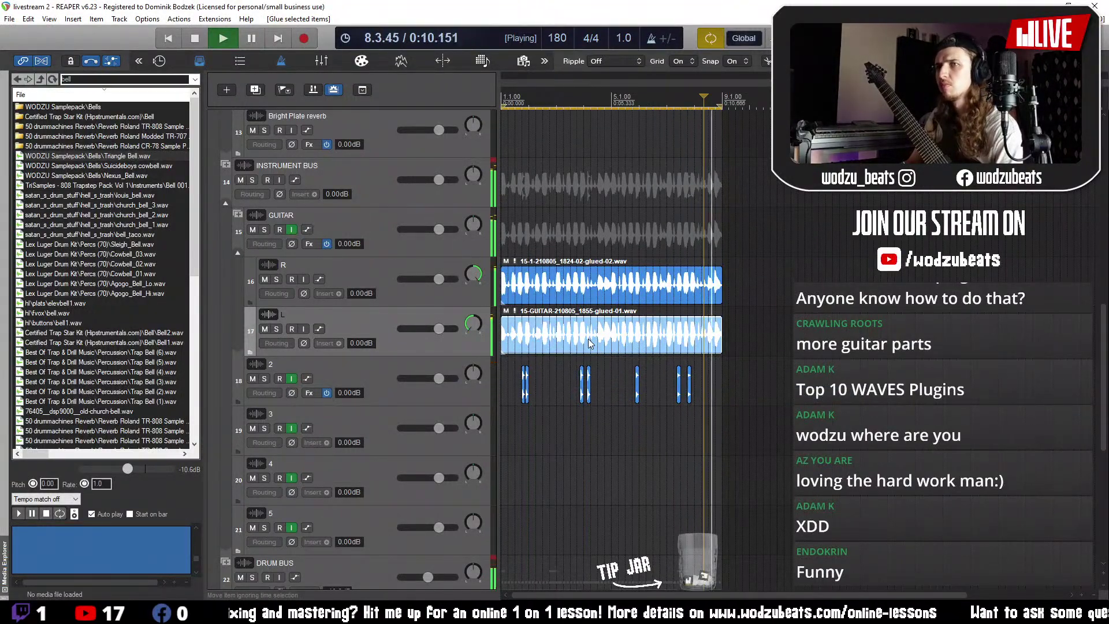
key(space)
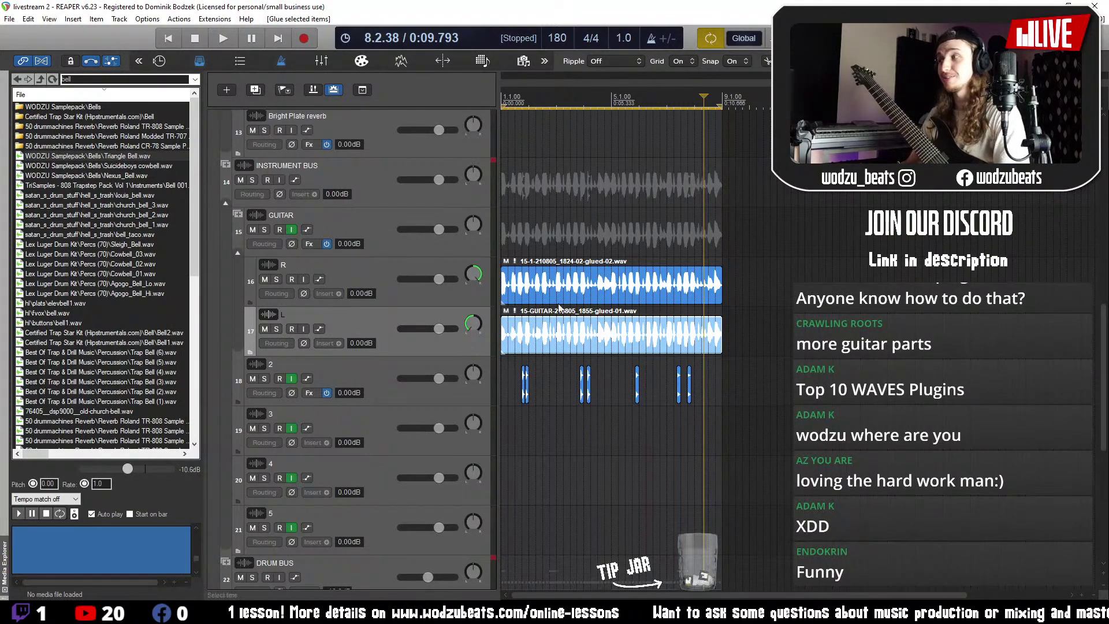
- Arm track 3 for recording
click(363, 232)
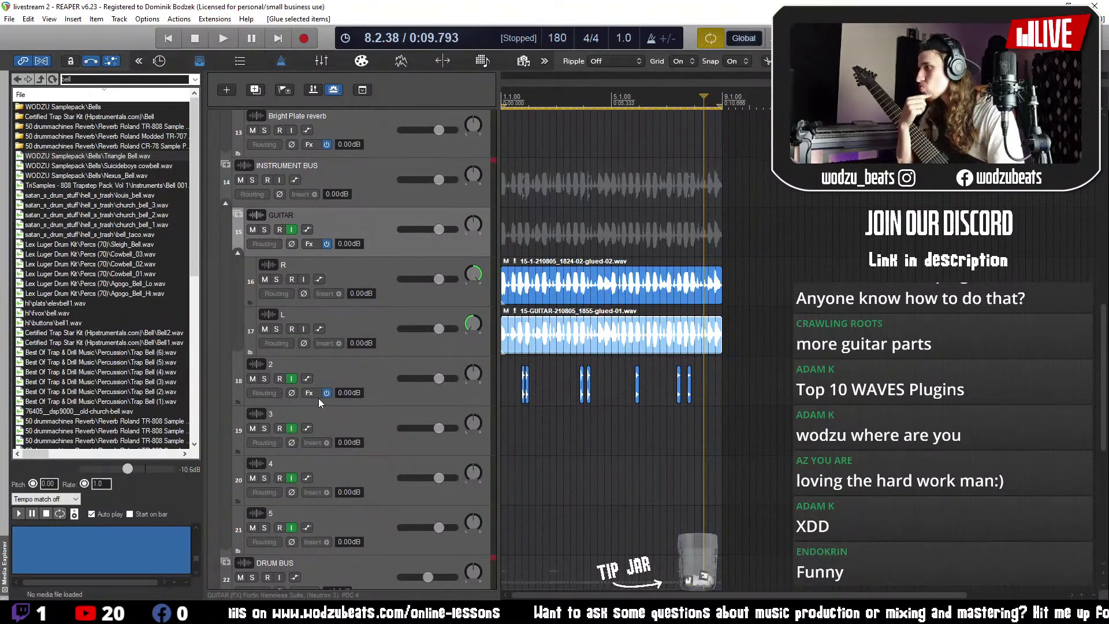
click(356, 429)
click(280, 428)
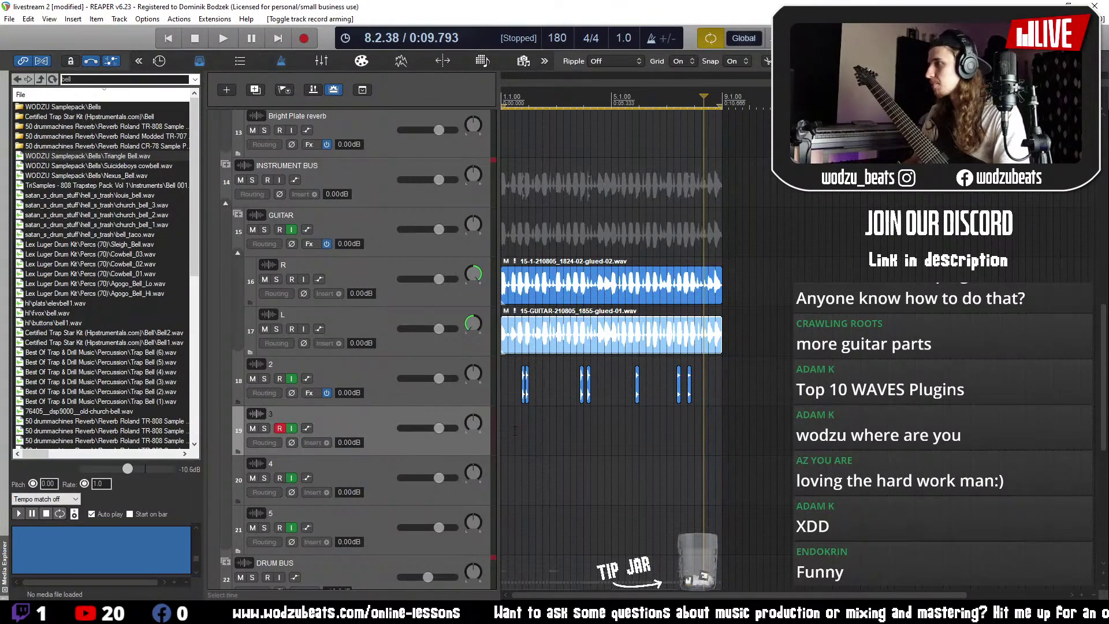
- Set track 3's input to Profire 2626 MIDI, Channel 1
right_click(495, 433)
mouse_move(686, 393)
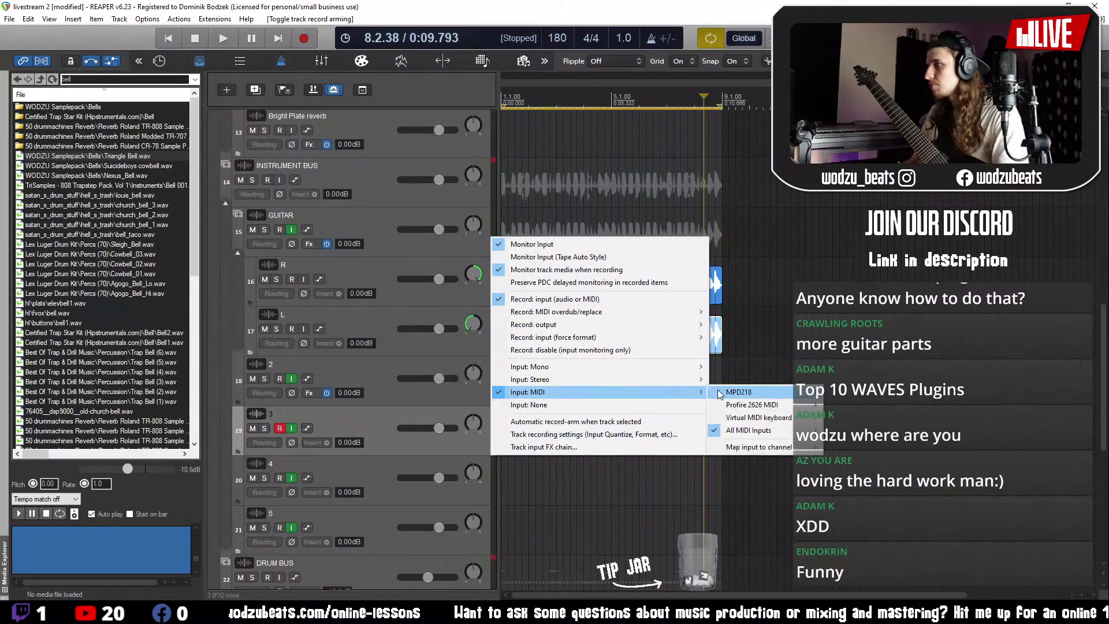
mouse_move(750, 412)
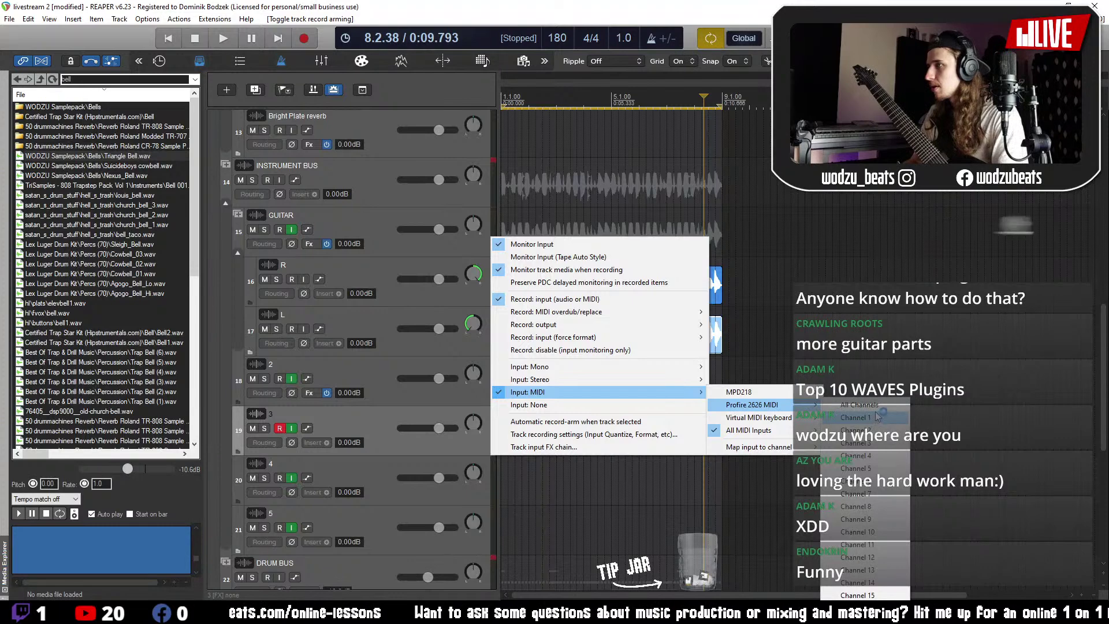
click(879, 419)
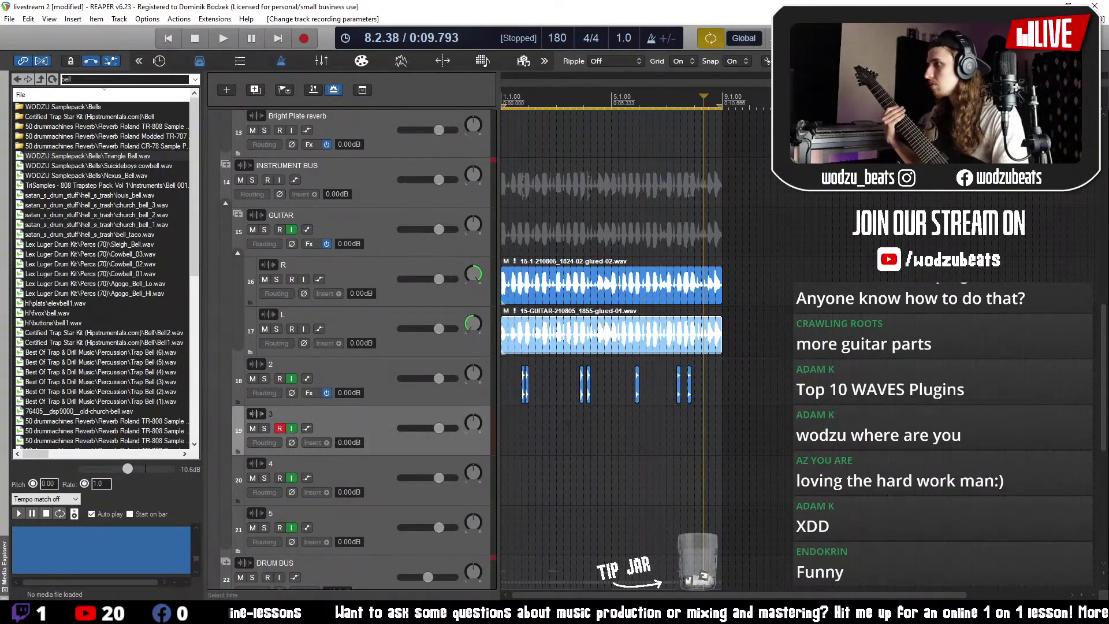
- Set track 3's recording input to a mono audio input
click(491, 428)
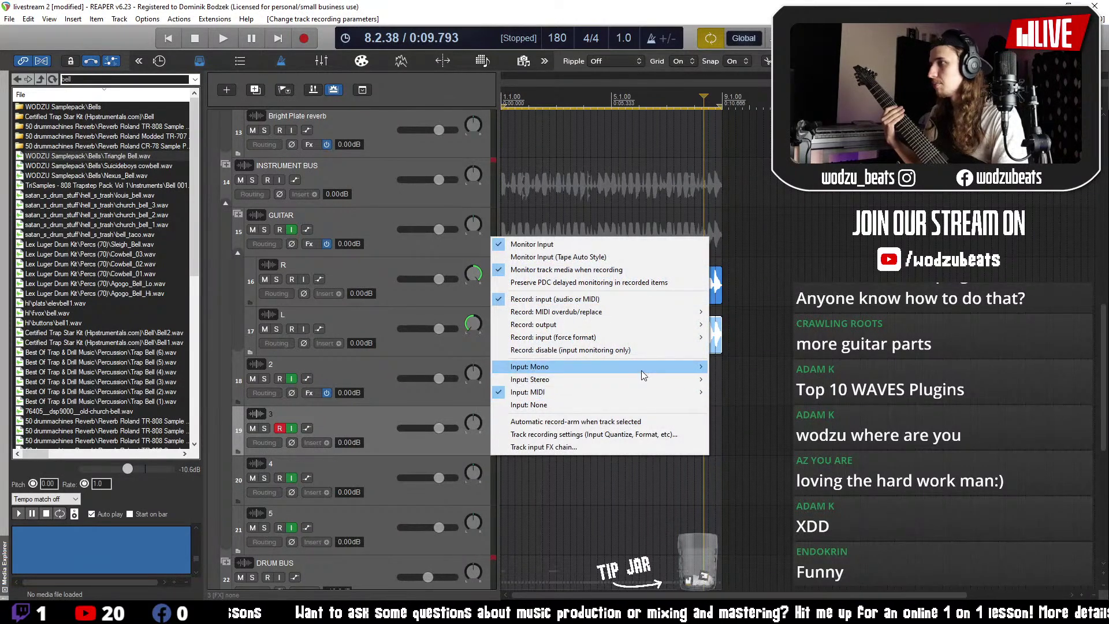
mouse_move(641, 369)
click(745, 49)
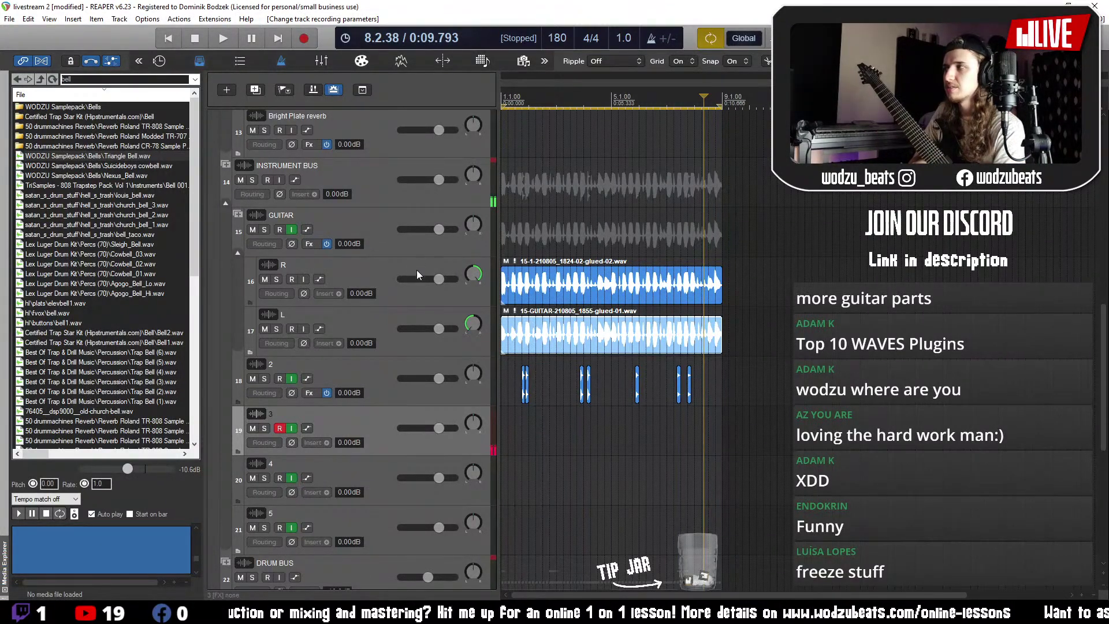
- Render the GUITAR track to a stereo stem track, muting the original
click(379, 230)
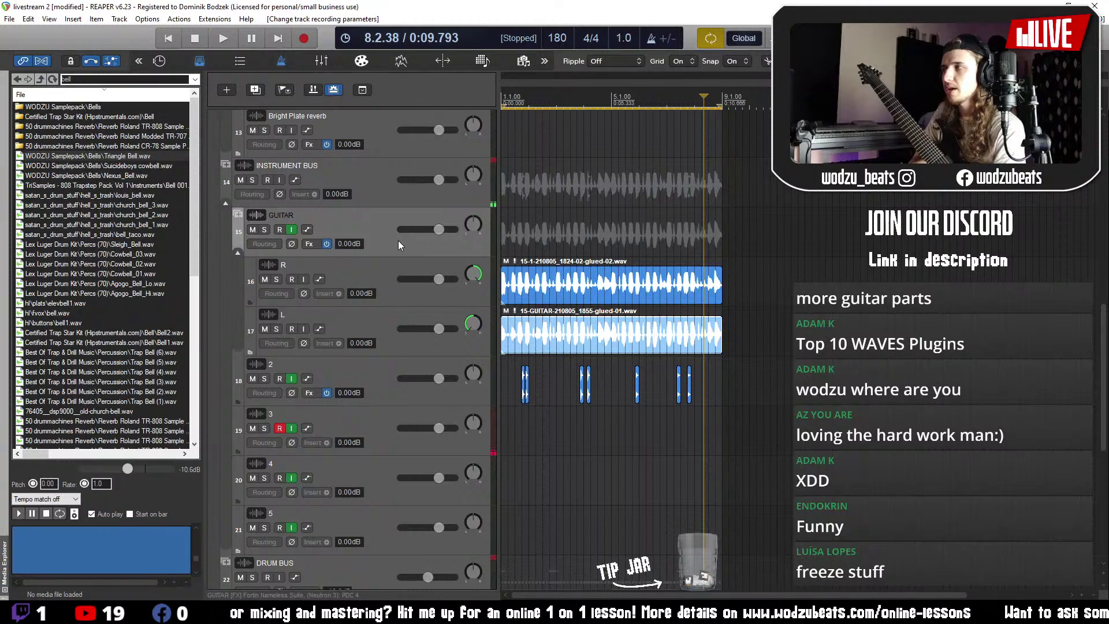
right_click(373, 221)
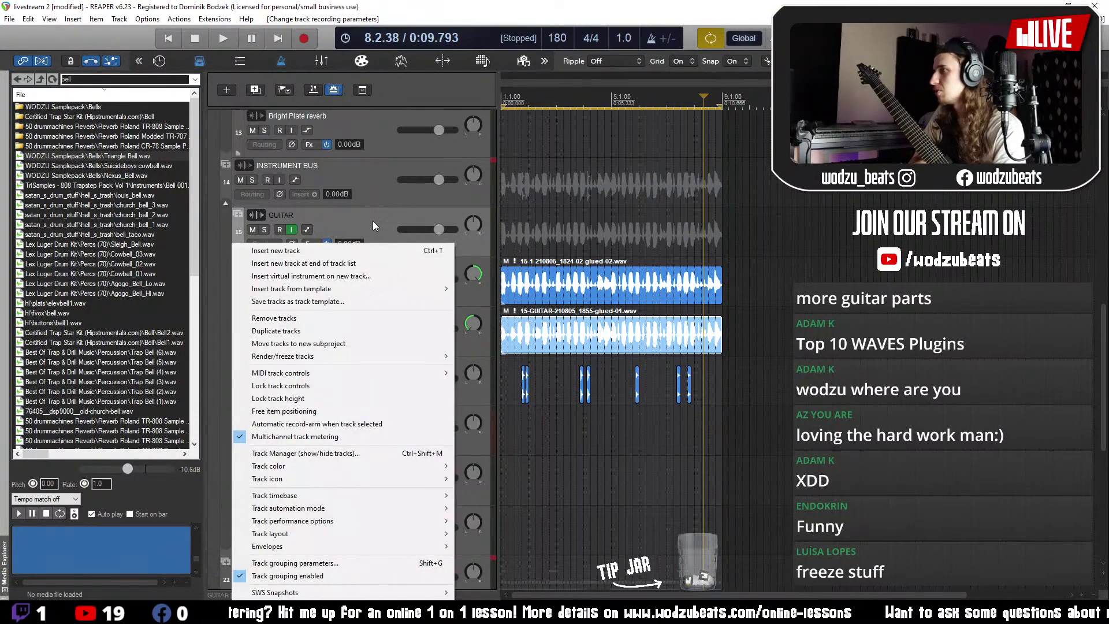
mouse_move(358, 355)
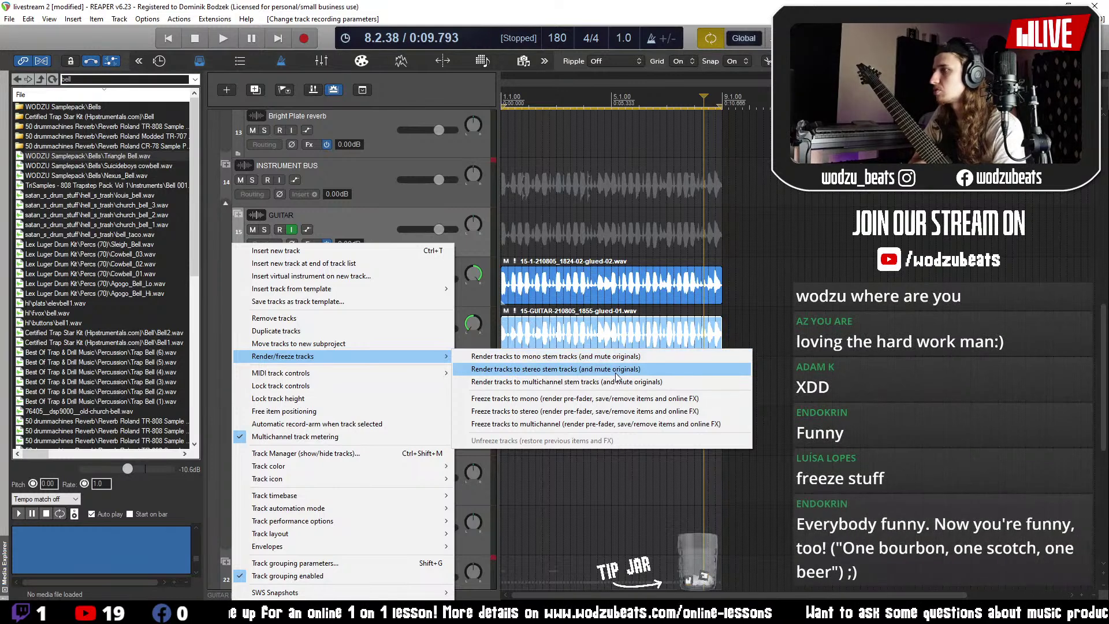
click(672, 373)
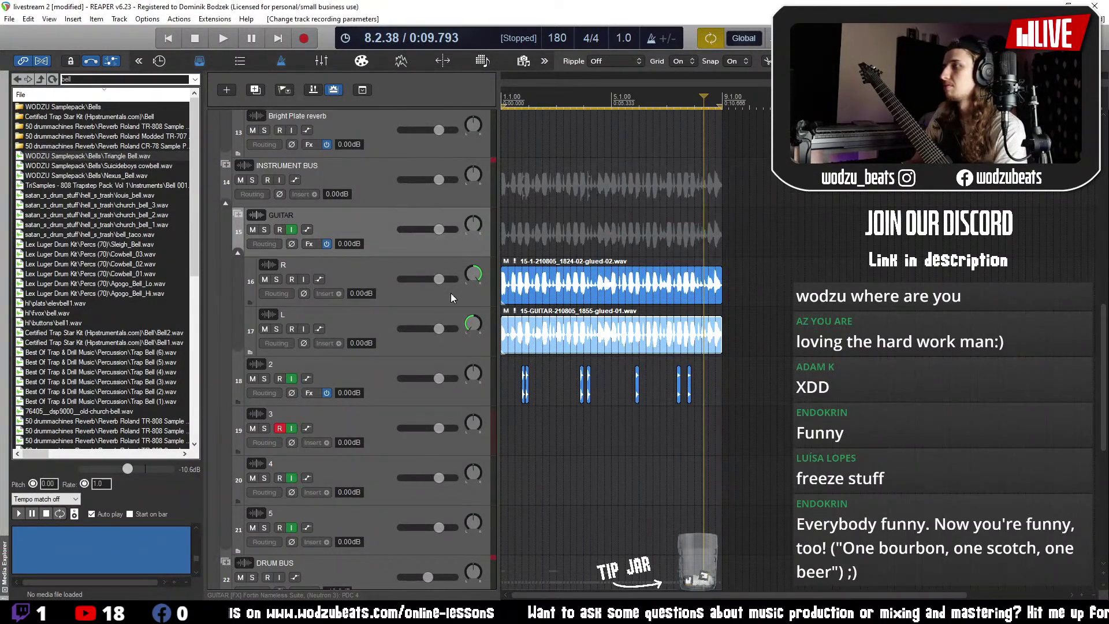
click(528, 247)
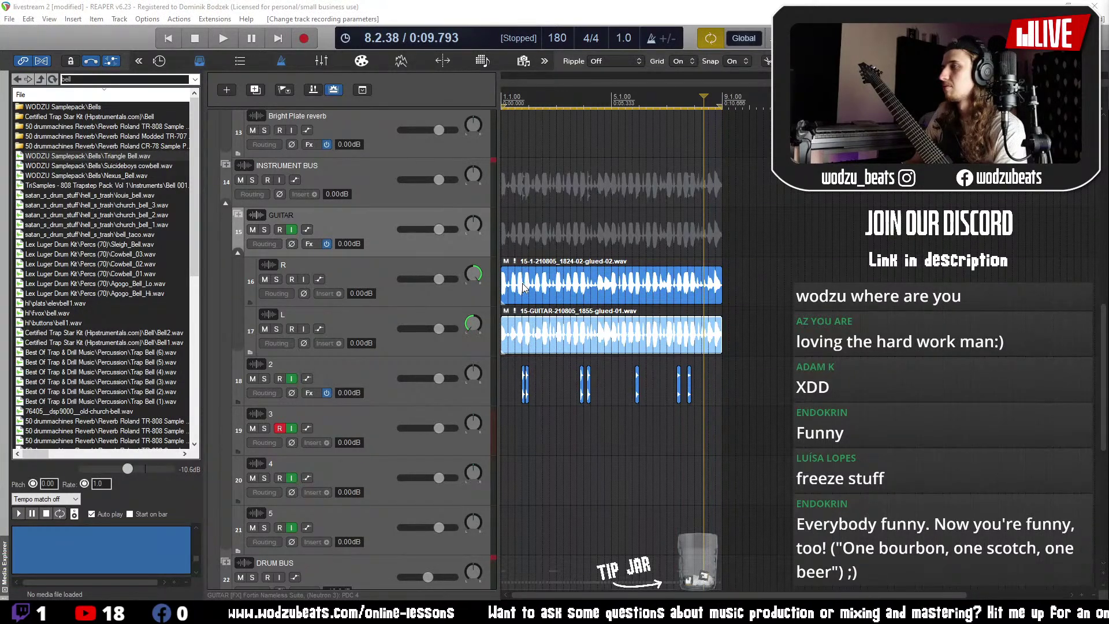
key(ctrl+shift+f)
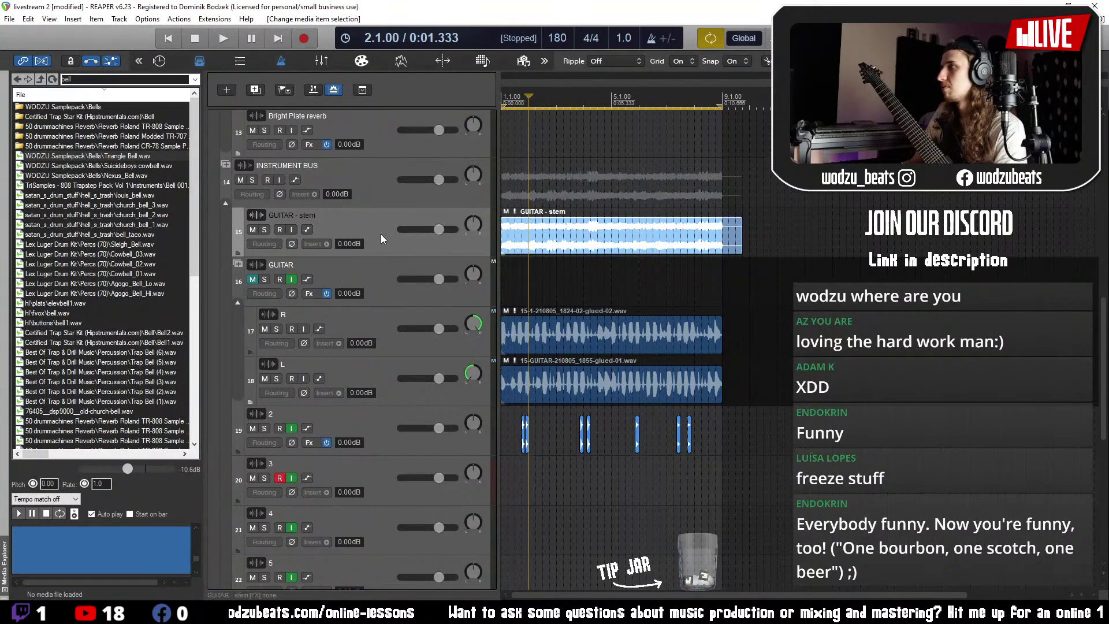
- Return the edit cursor to the project start and bypass the effects on the original GUITAR track
key(Home)
click(350, 271)
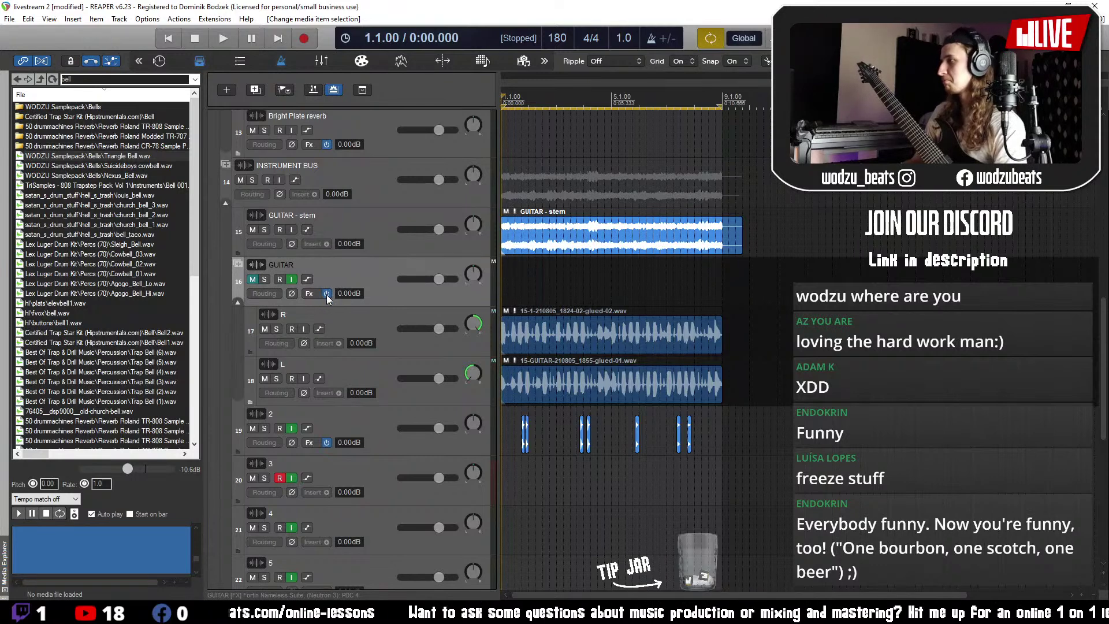
click(326, 293)
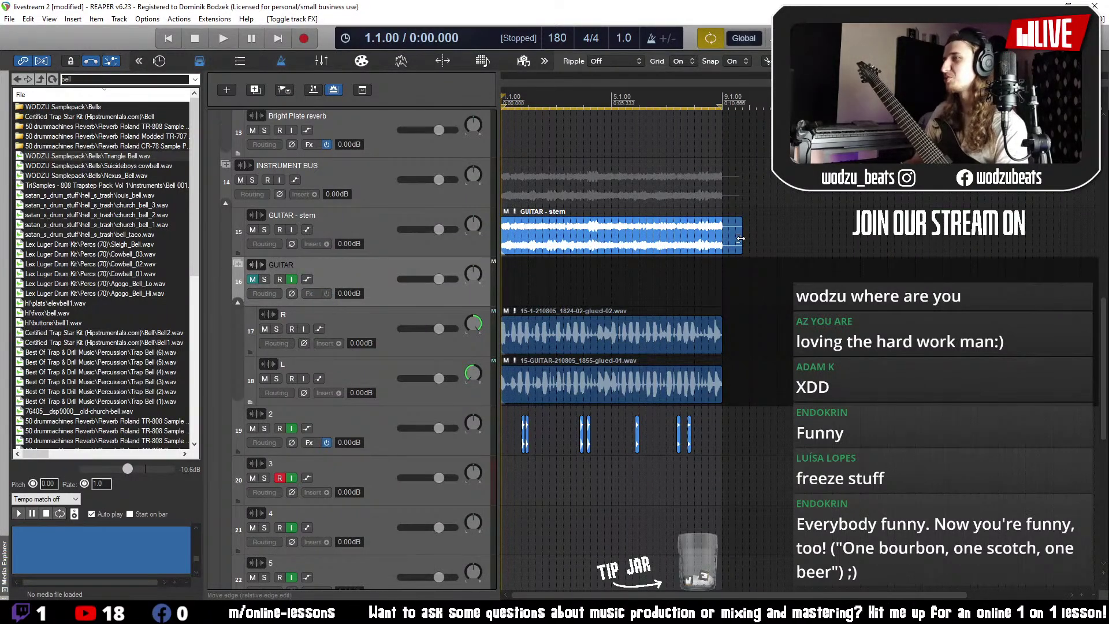
- Trim the end of the GUITAR stem item back to 9.1.00 and start playback from the beginning
drag(740, 238, 742, 238)
scroll(650, 276, up, 2)
key(space)
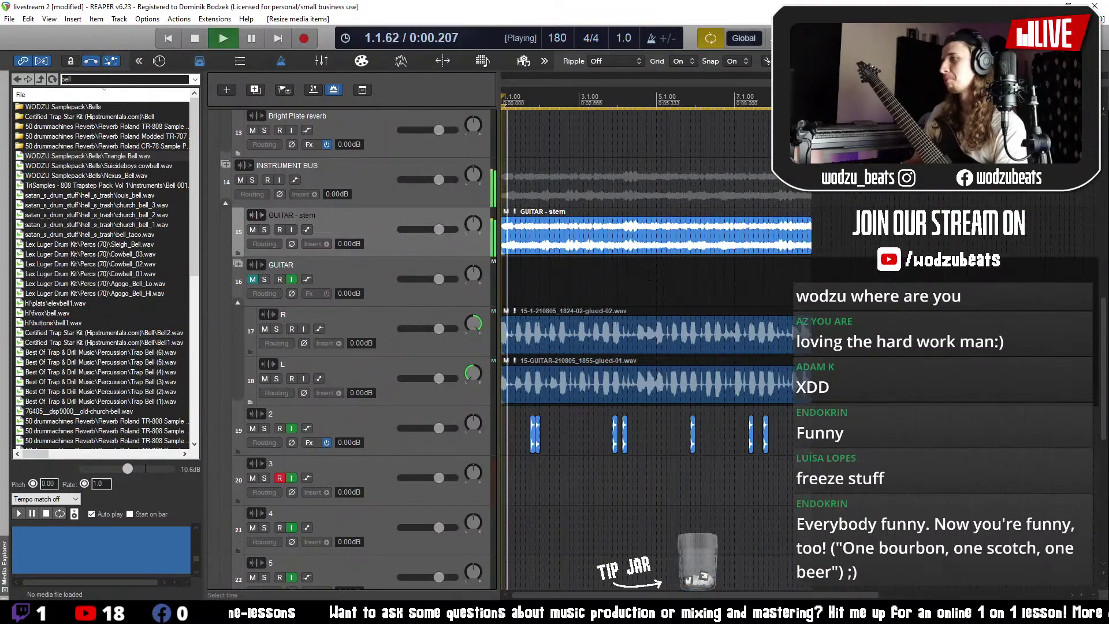
- Stop playback and add the VST3 Archetype Plini (Neural DSP) plug-in to track 3, leaving its effects window closed
key(space)
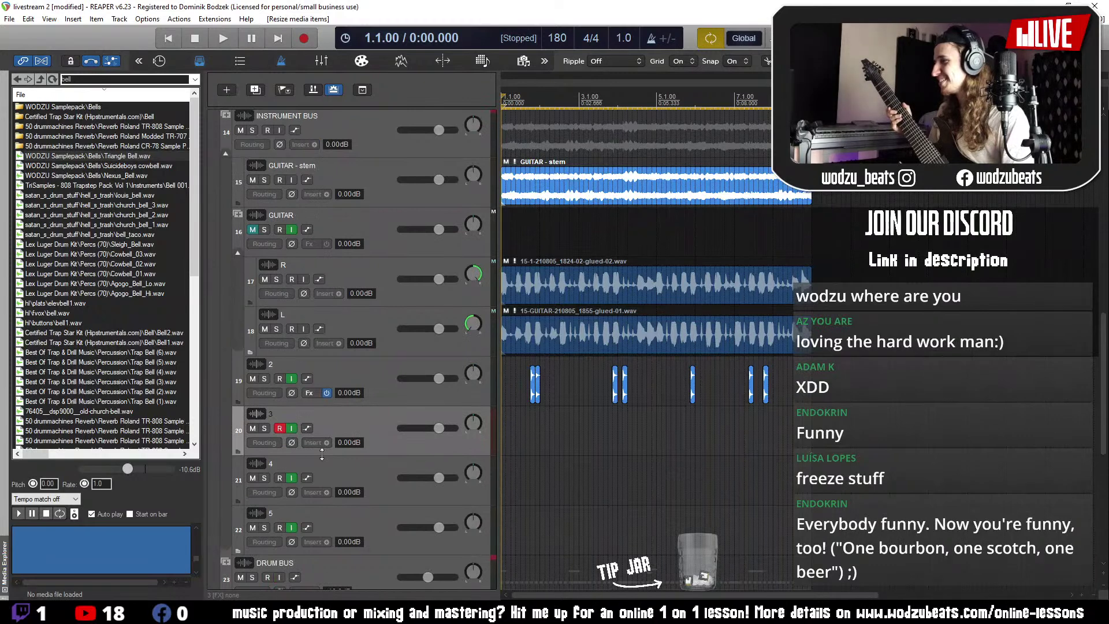
click(311, 443)
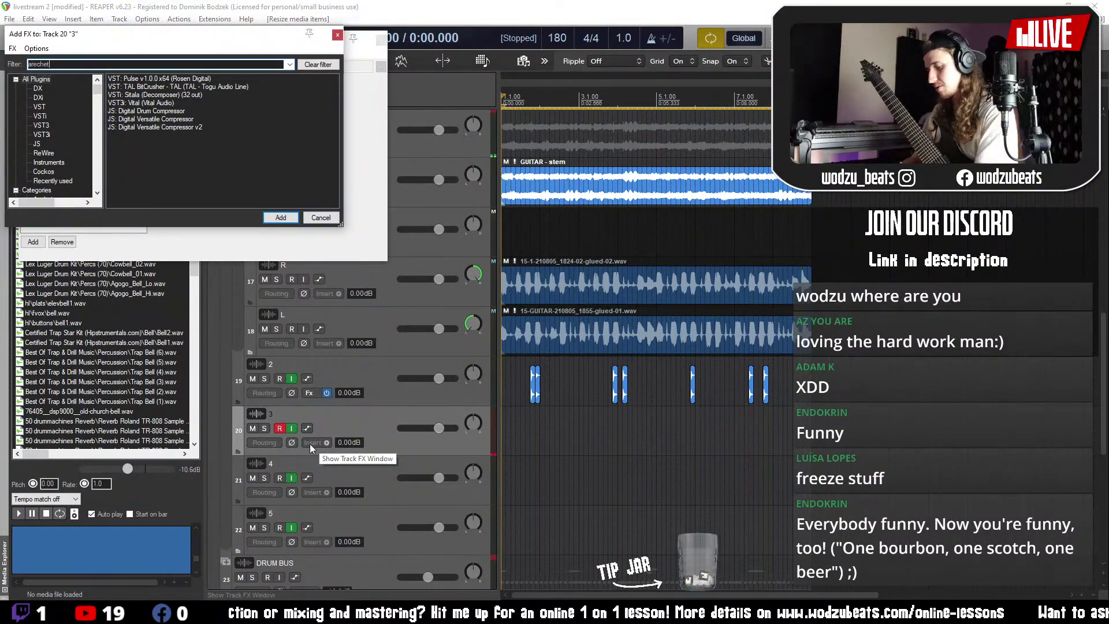
text(arechet)
key(BackSpace)
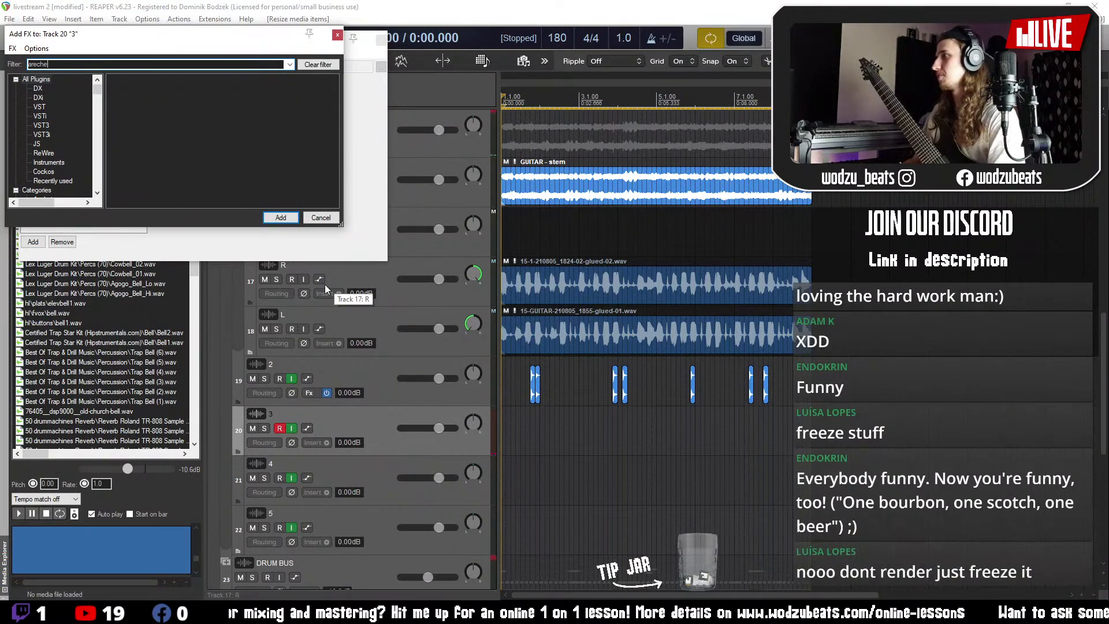
key(BackSpace)
key(BackSpace)
key(BackSpace)
key(BackSpace)
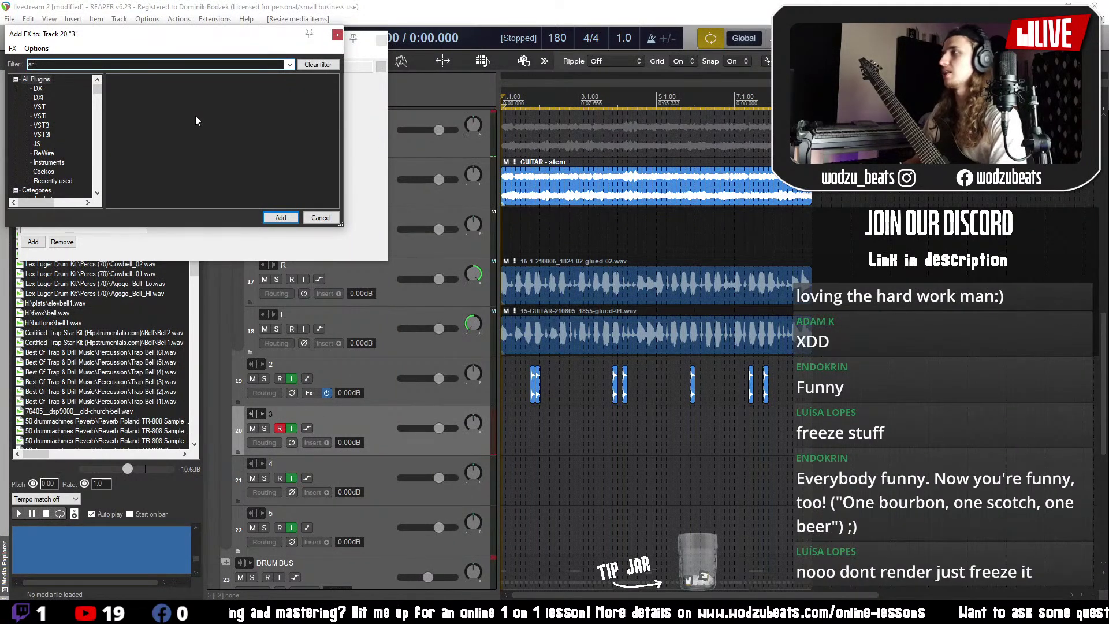
text(chetyp)
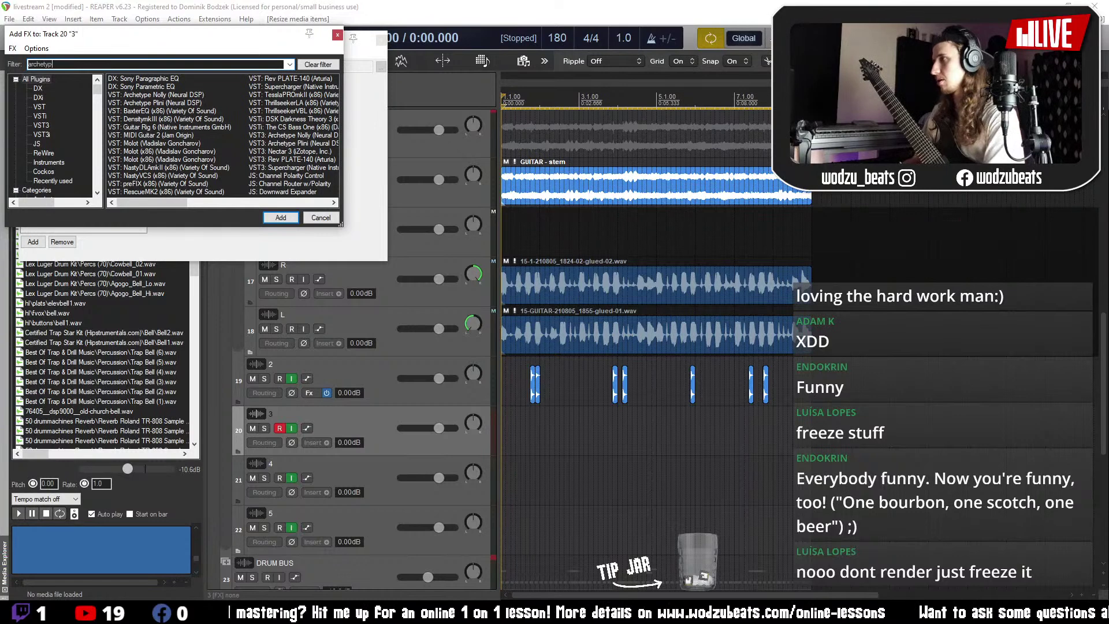
text(e)
click(172, 99)
key(Up)
key(Up)
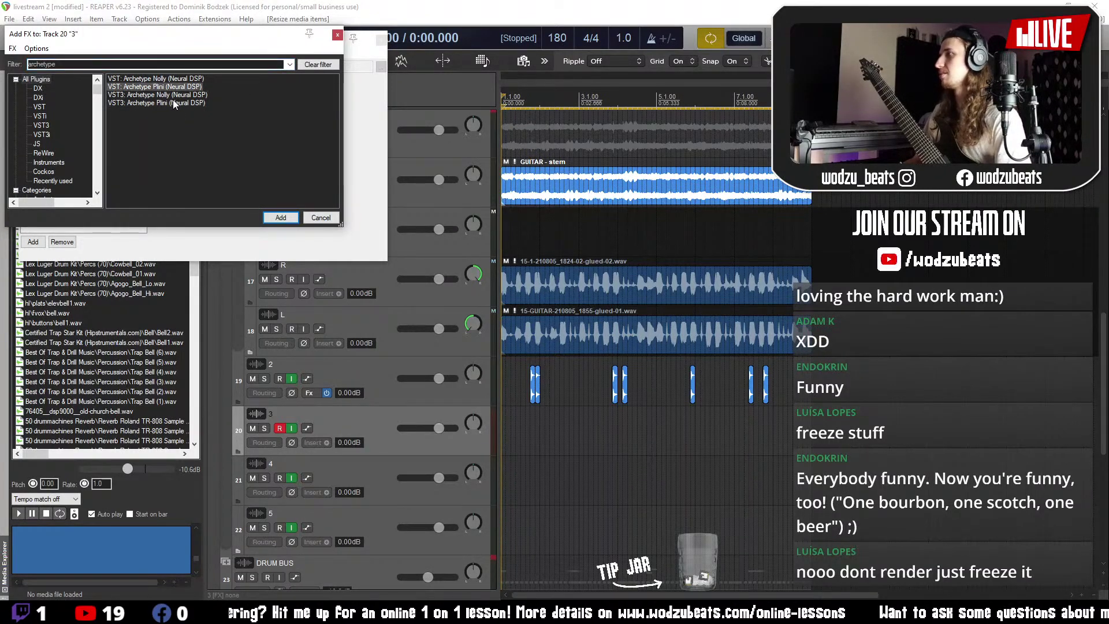
key(Down)
key(Down)
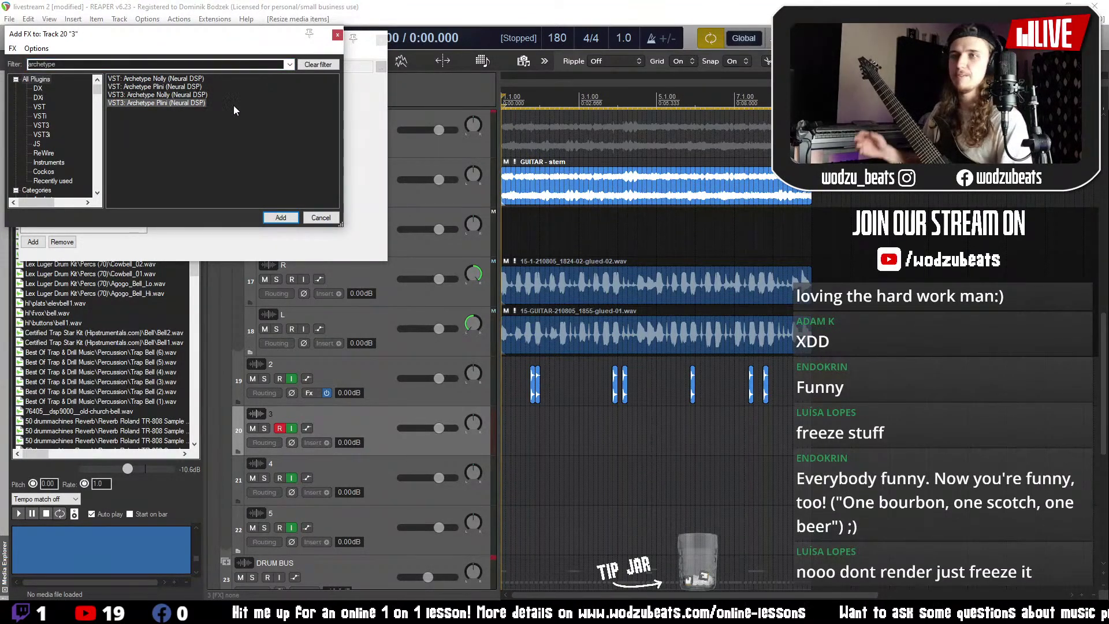
key(Return)
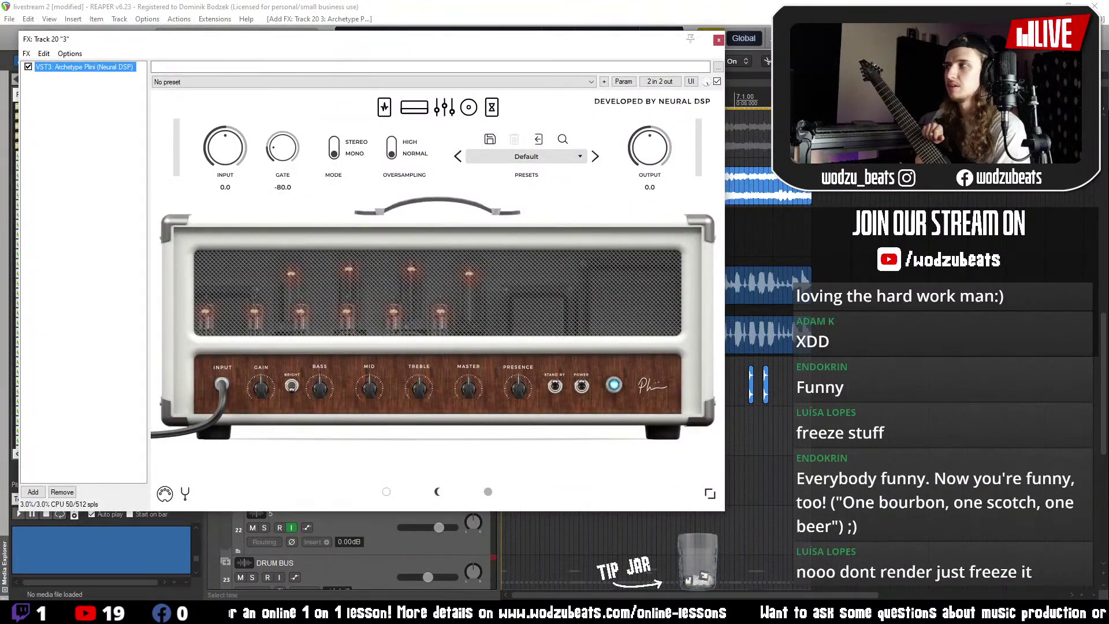
click(719, 40)
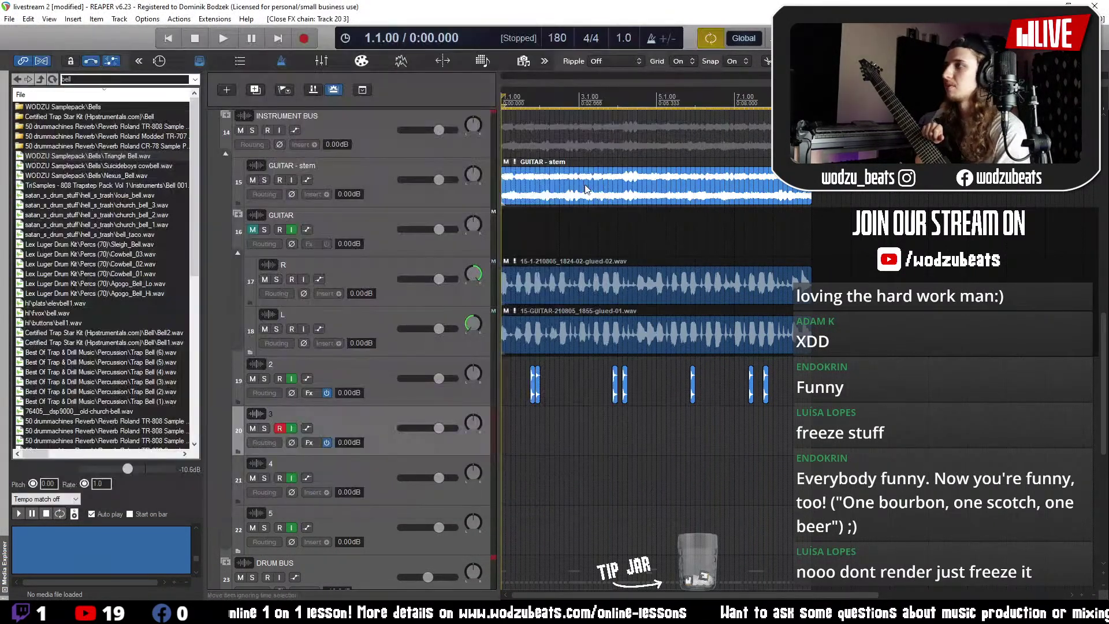
- Examine the bypassed effects chain on the original GUITAR track, including the Fortin Nameless Suite settings
click(550, 185)
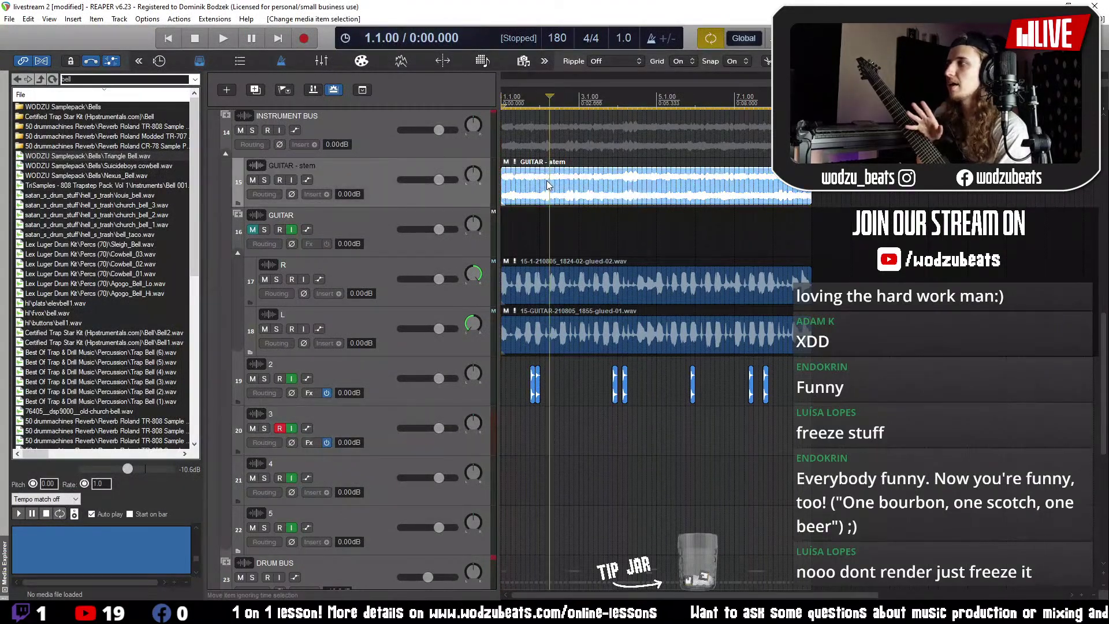
click(265, 181)
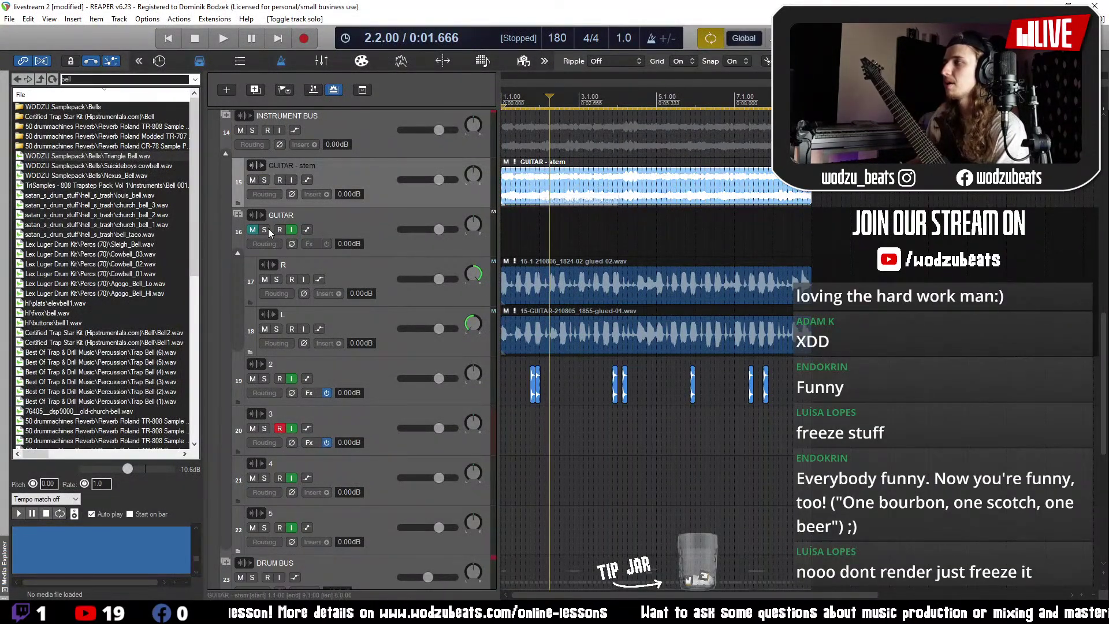
click(373, 238)
click(380, 331)
click(380, 233)
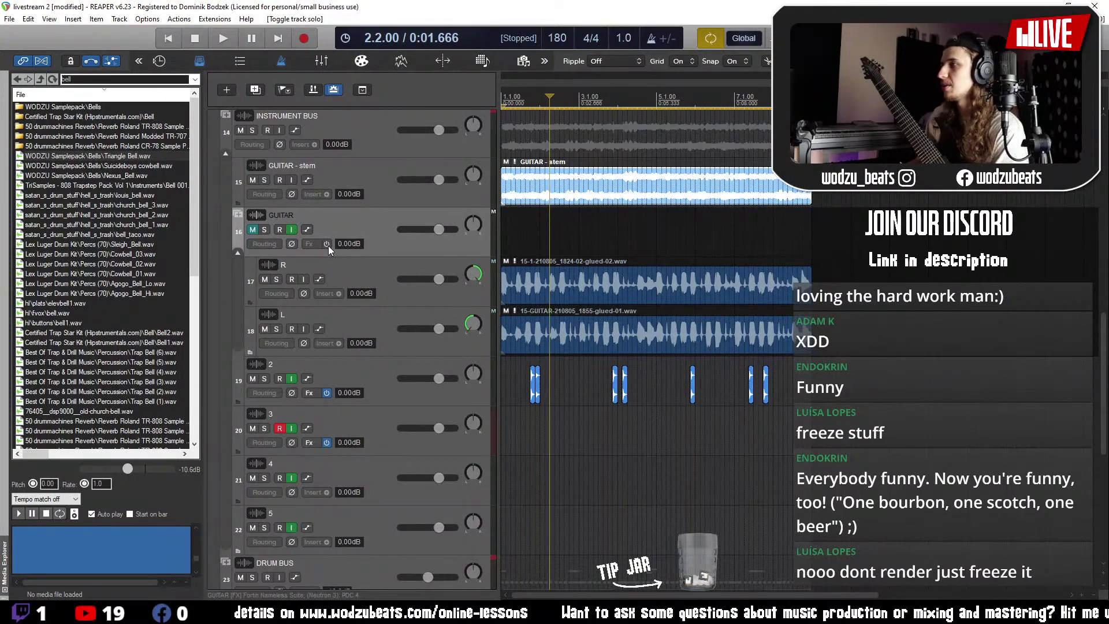
click(311, 244)
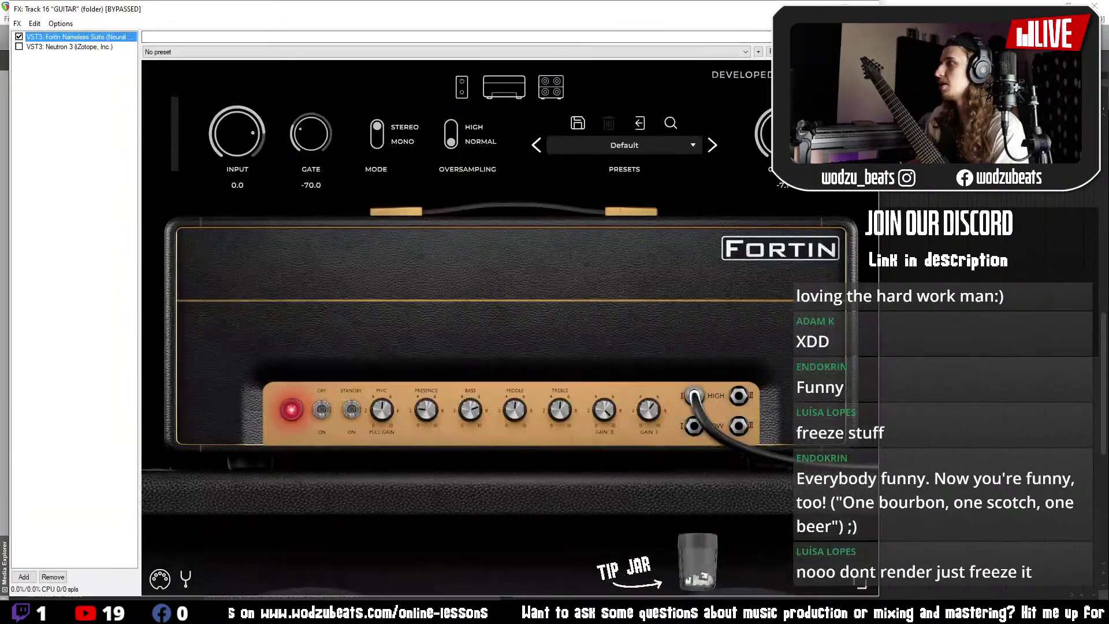
key(Escape)
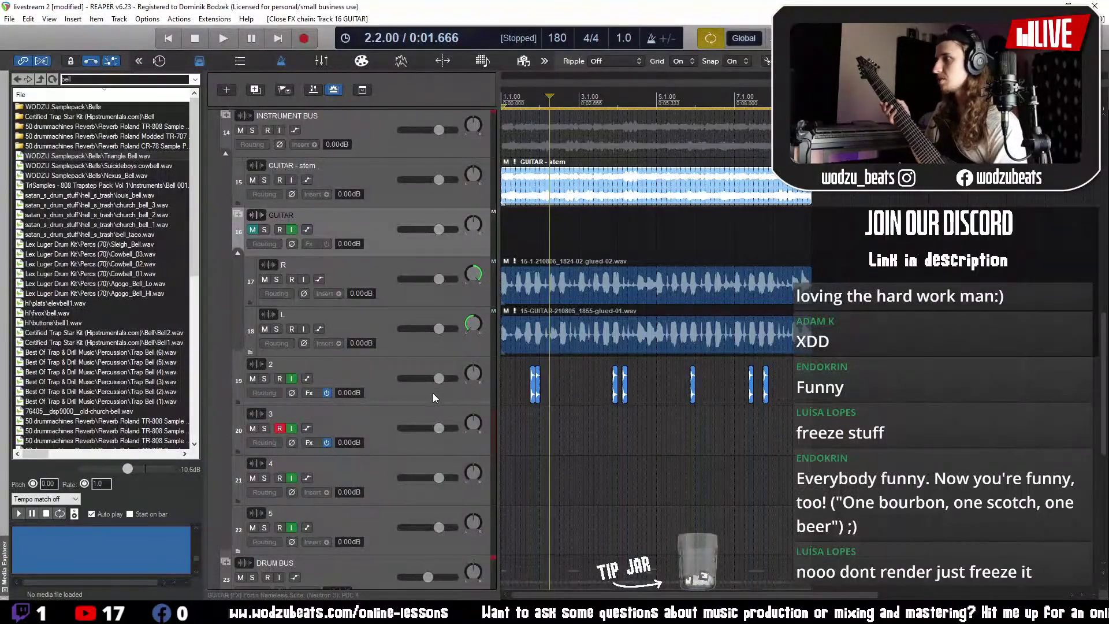
- Browse Archetype Plini's presets on track 3 to the Simon Grove Plini High G... preset and play the project to rehearse with it
click(503, 411)
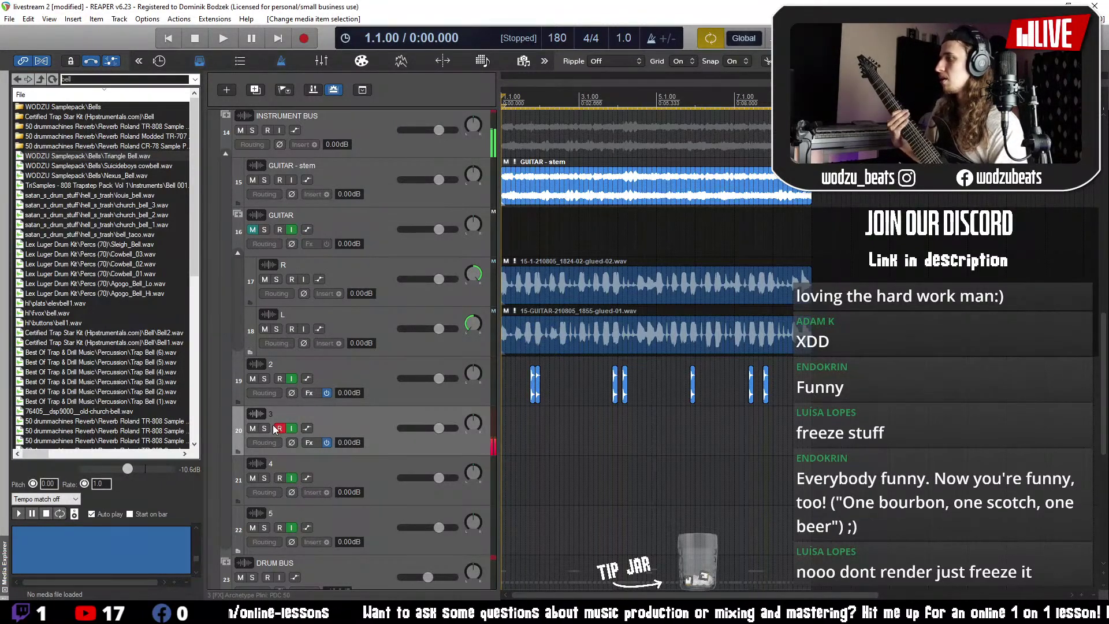
click(319, 443)
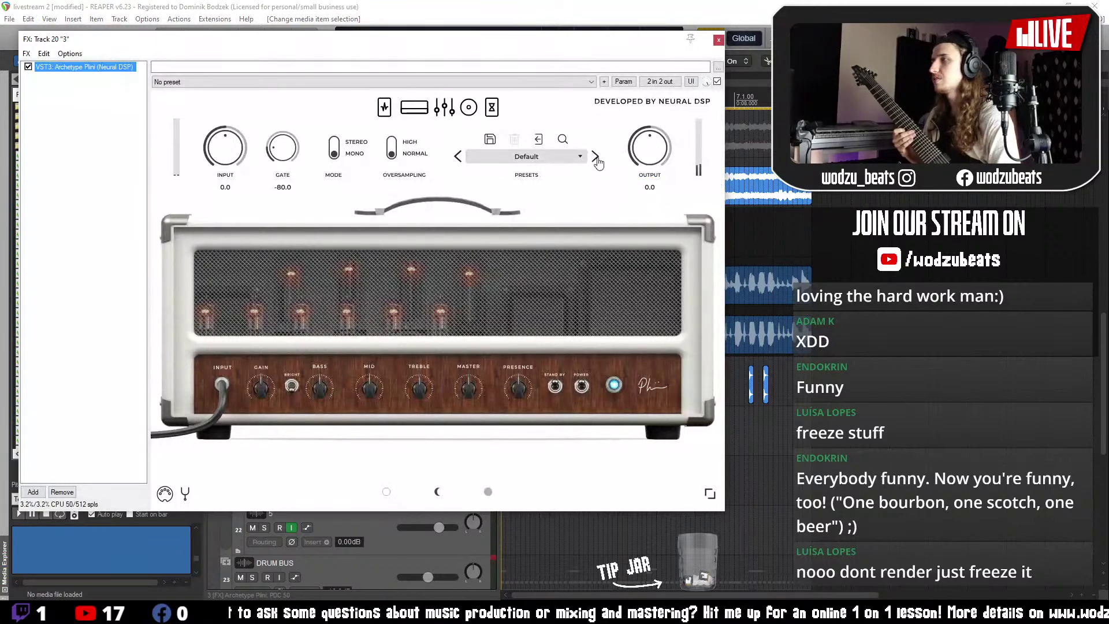
click(596, 157)
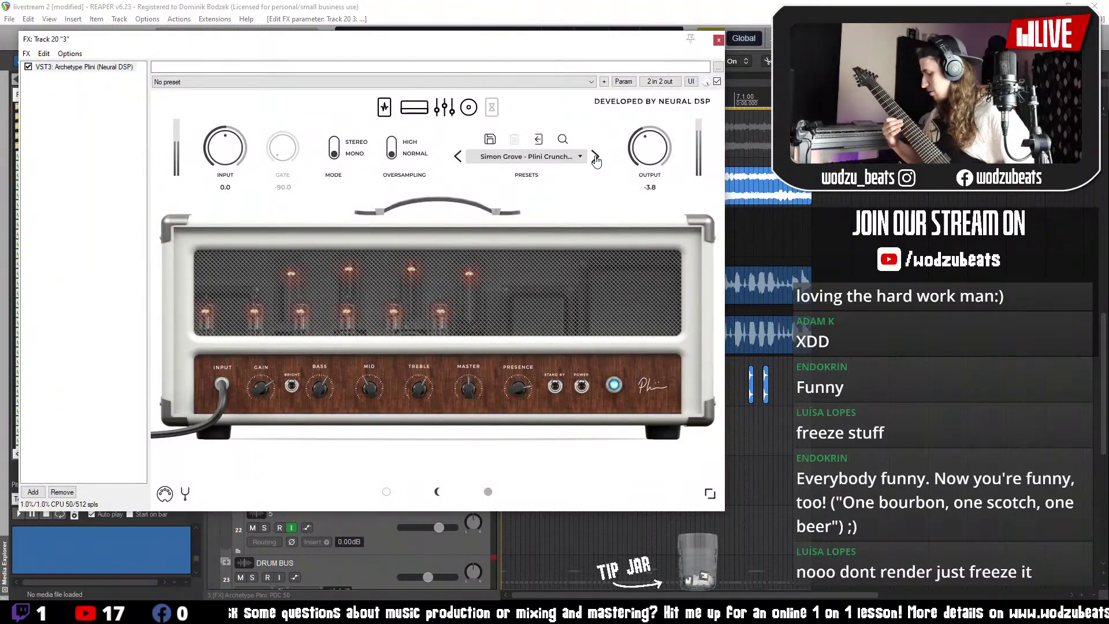
click(595, 158)
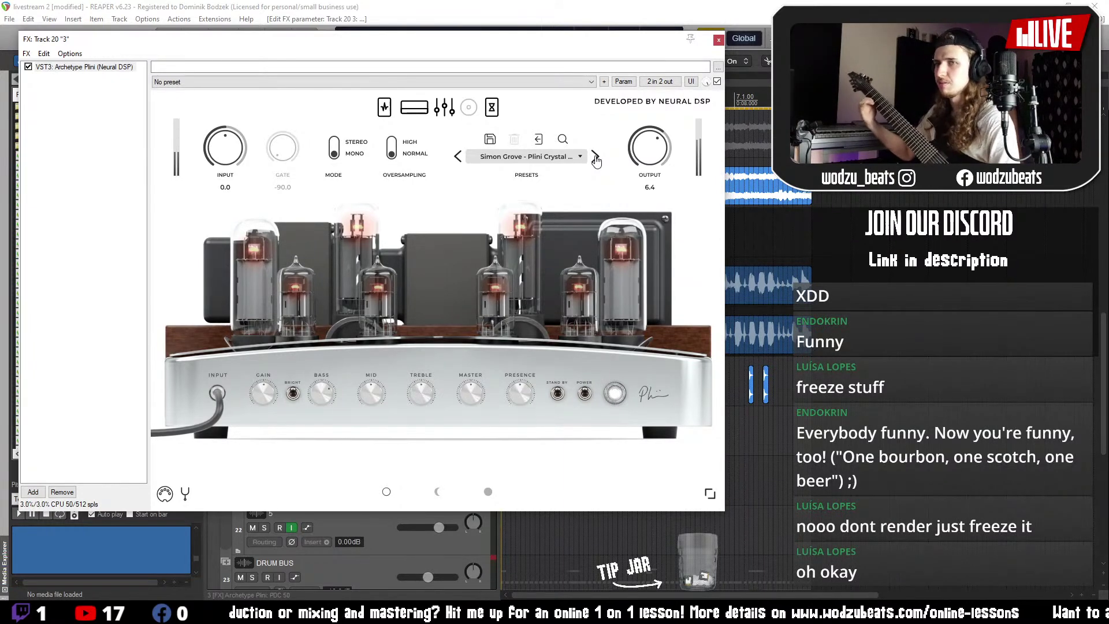
click(596, 160)
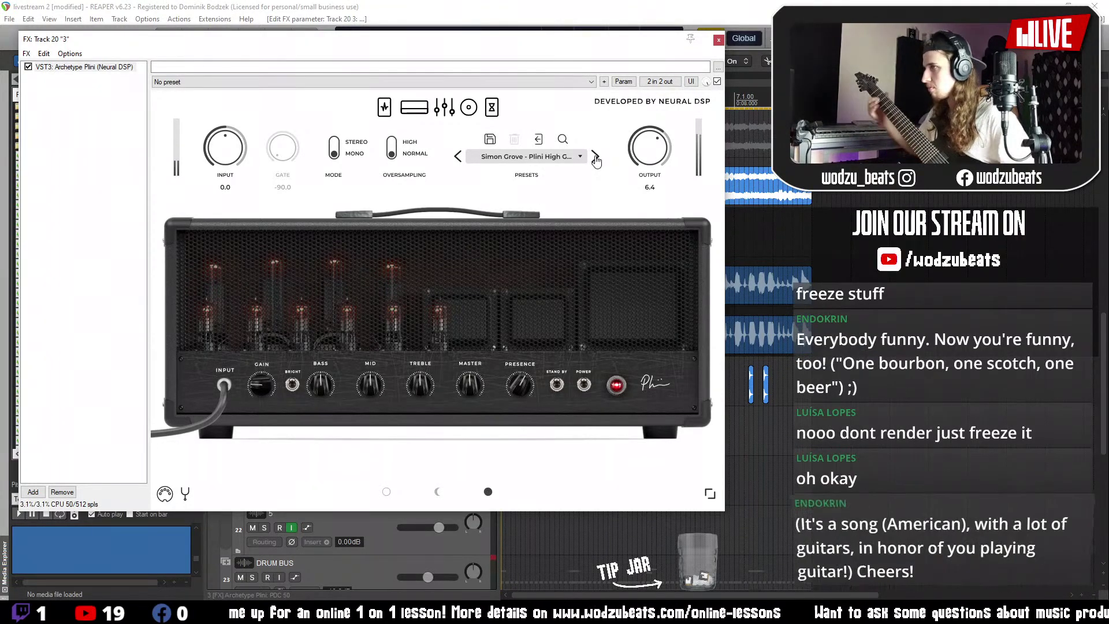
click(718, 40)
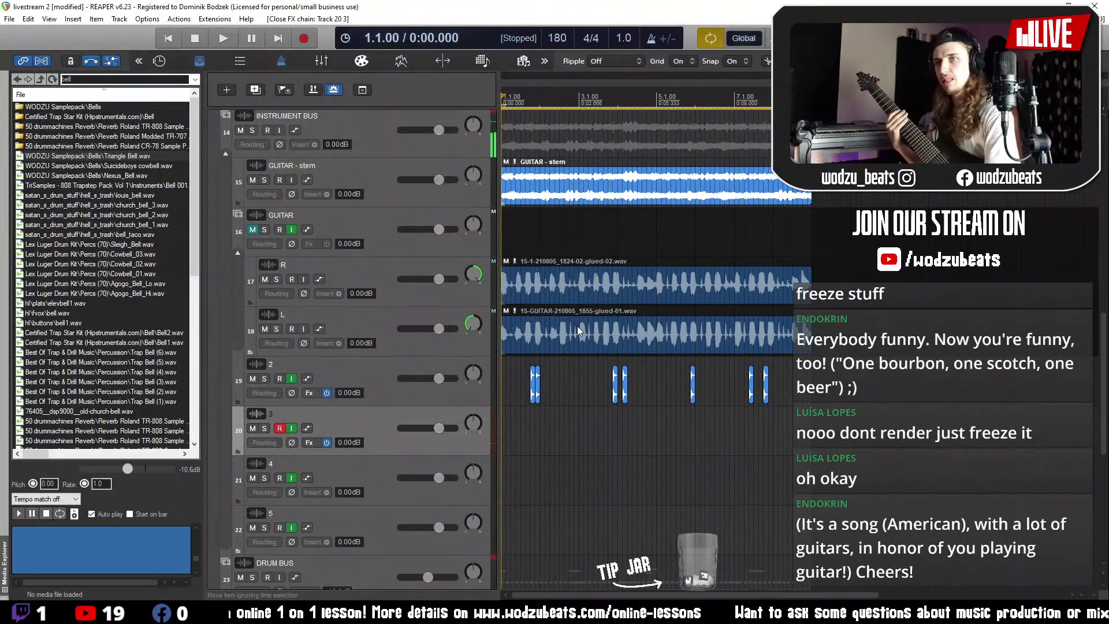
key(space)
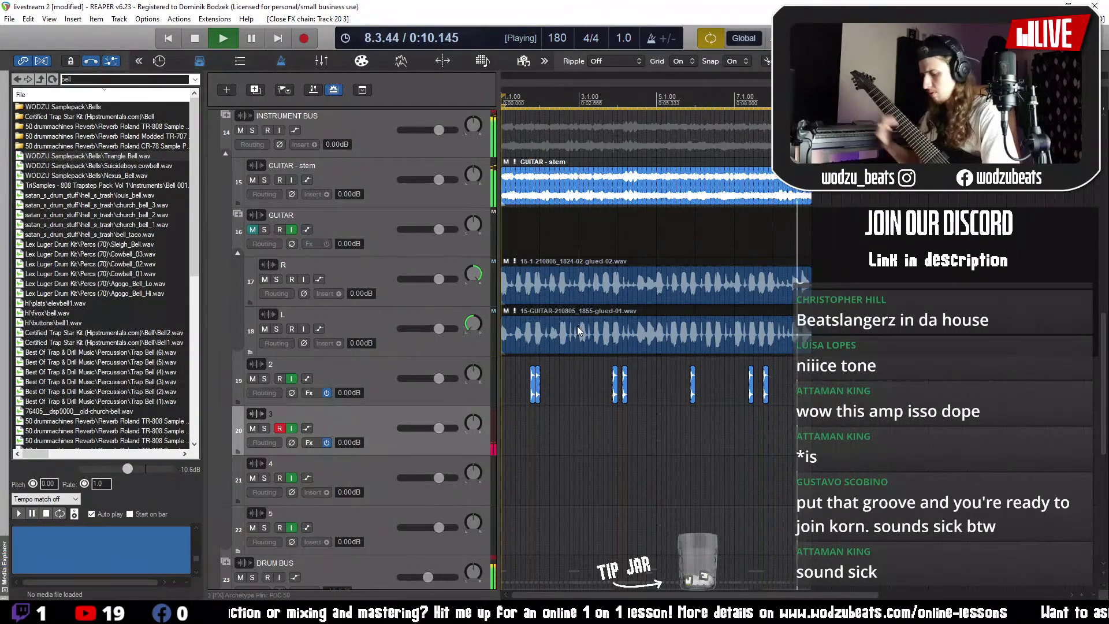
key(space)
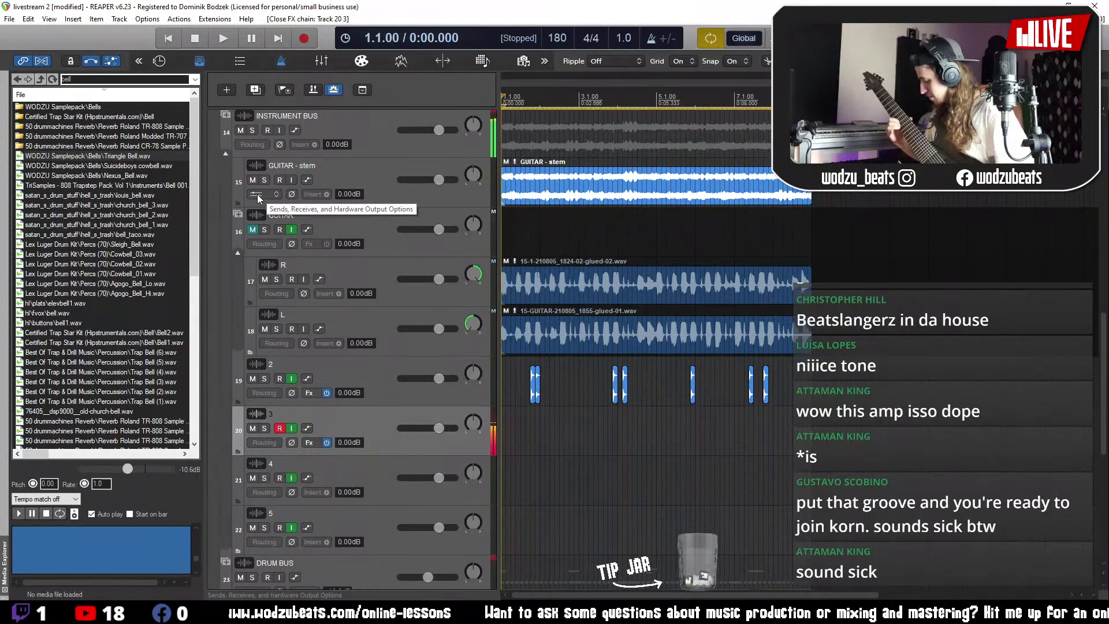
click(301, 38)
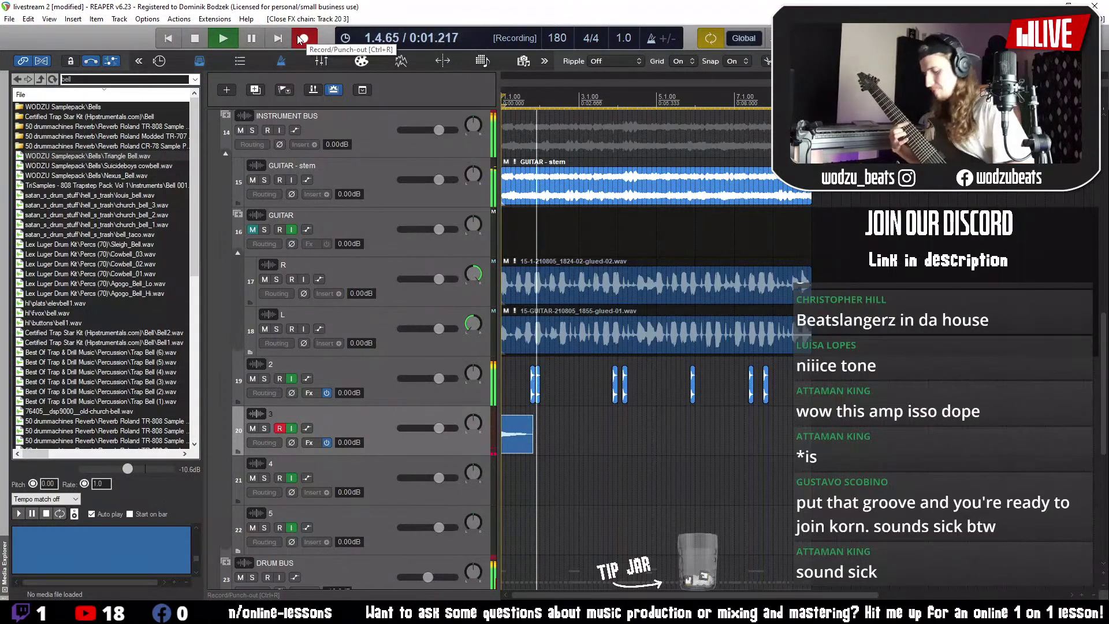
click(301, 39)
key(ctrl+z)
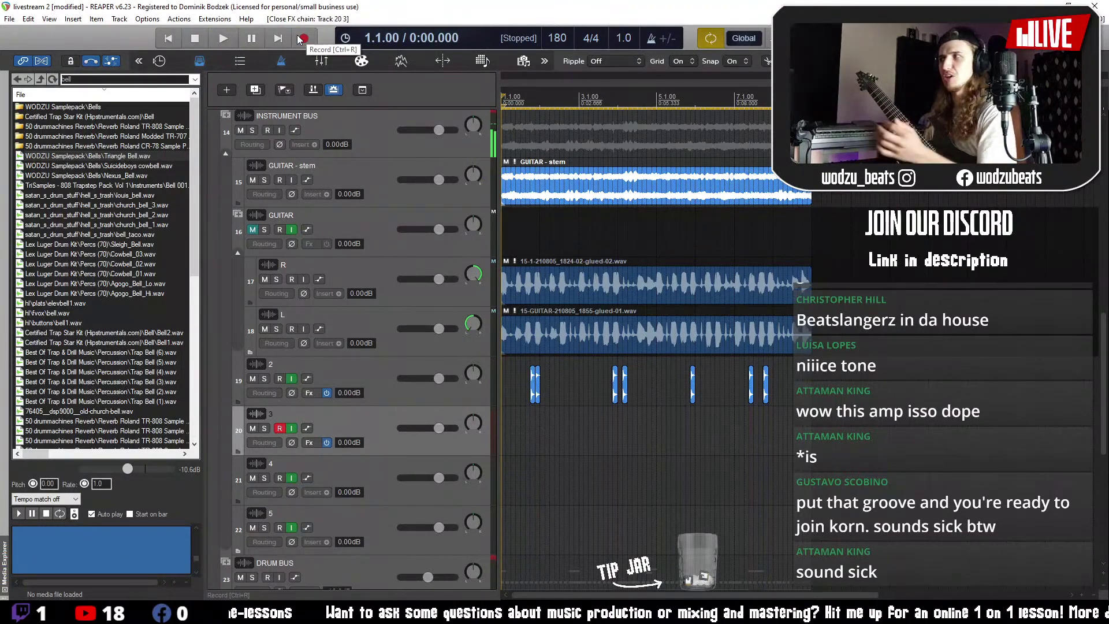
click(302, 39)
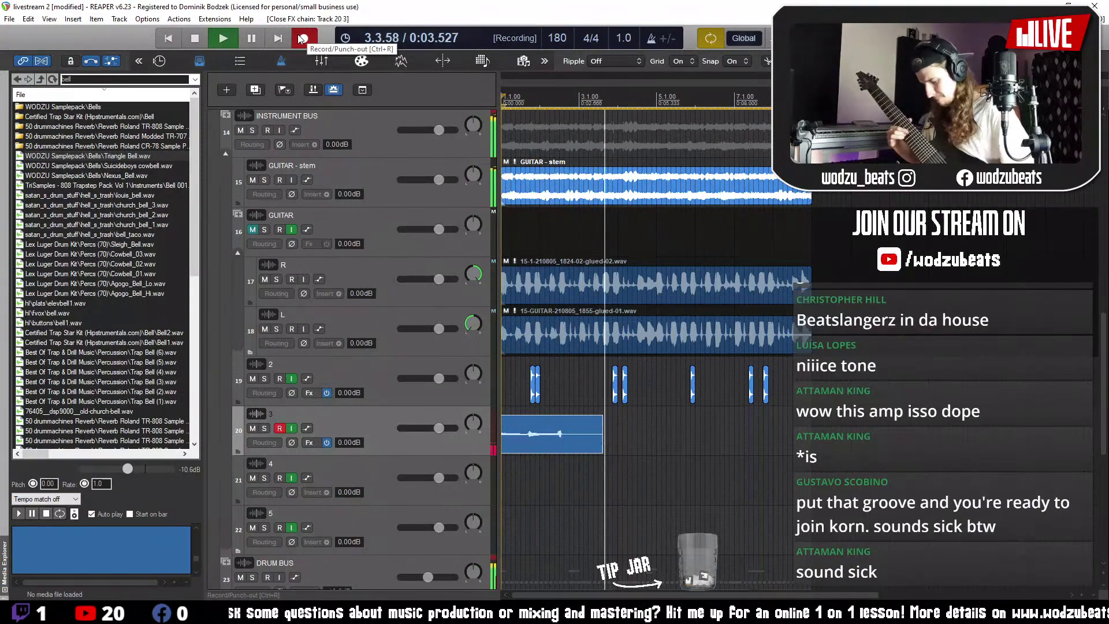
click(300, 39)
key(ctrl+z)
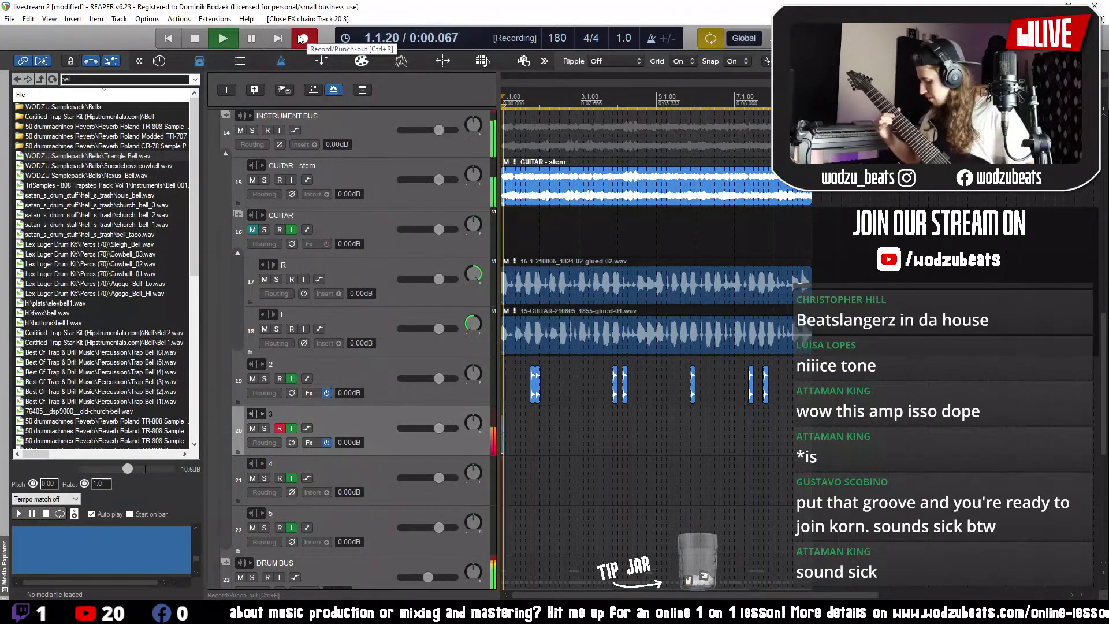
click(300, 39)
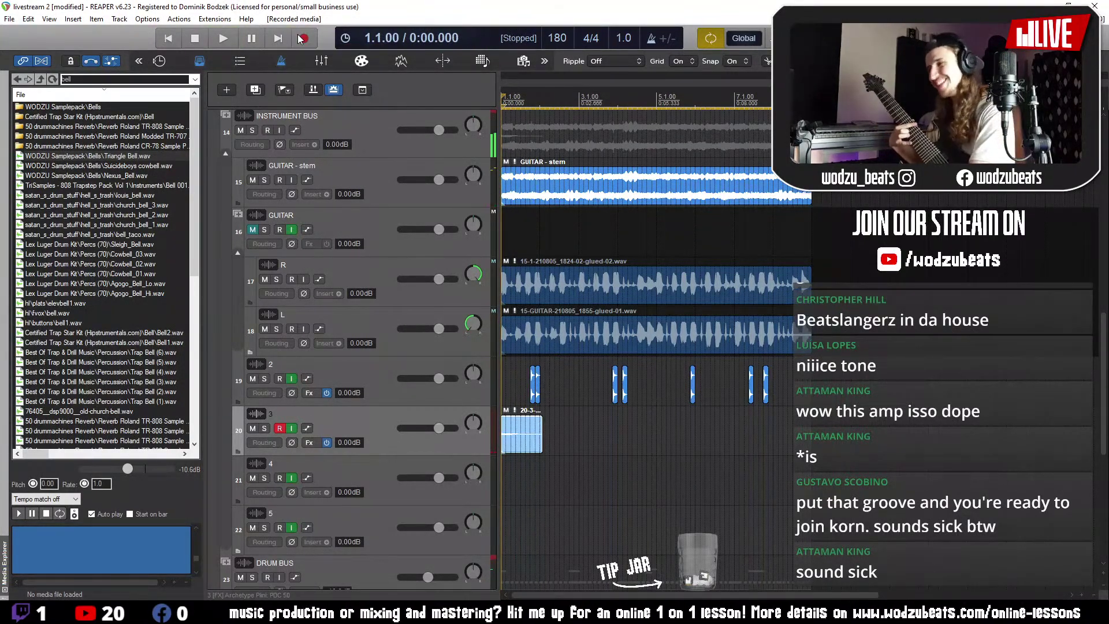
key(ctrl+z)
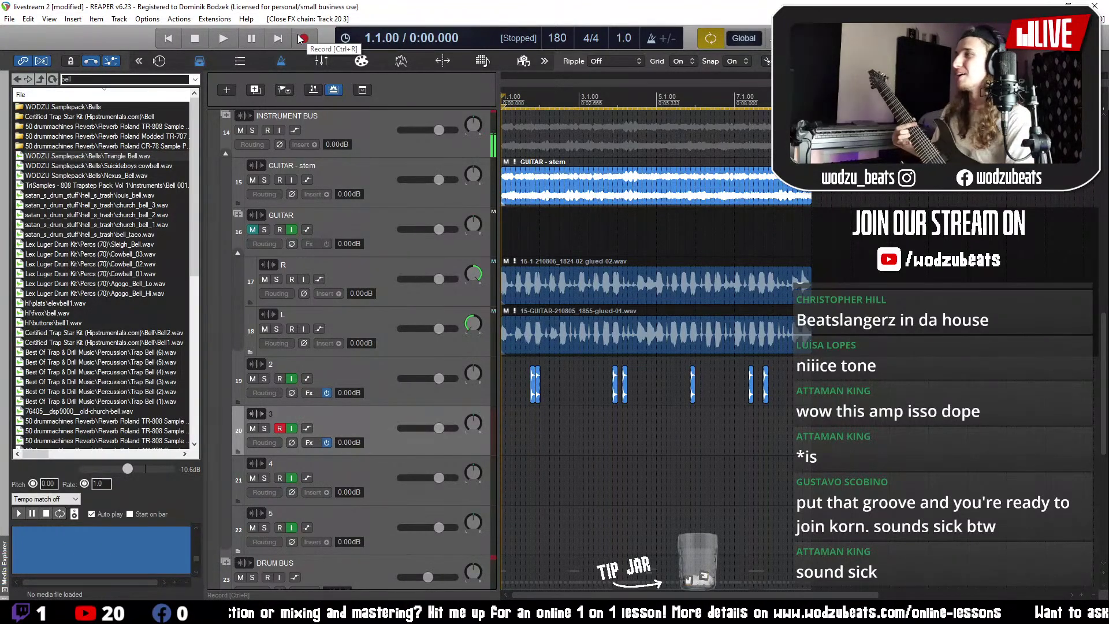
- Record guitar on track 3 from the project start, make the first take active and glue the item
click(303, 39)
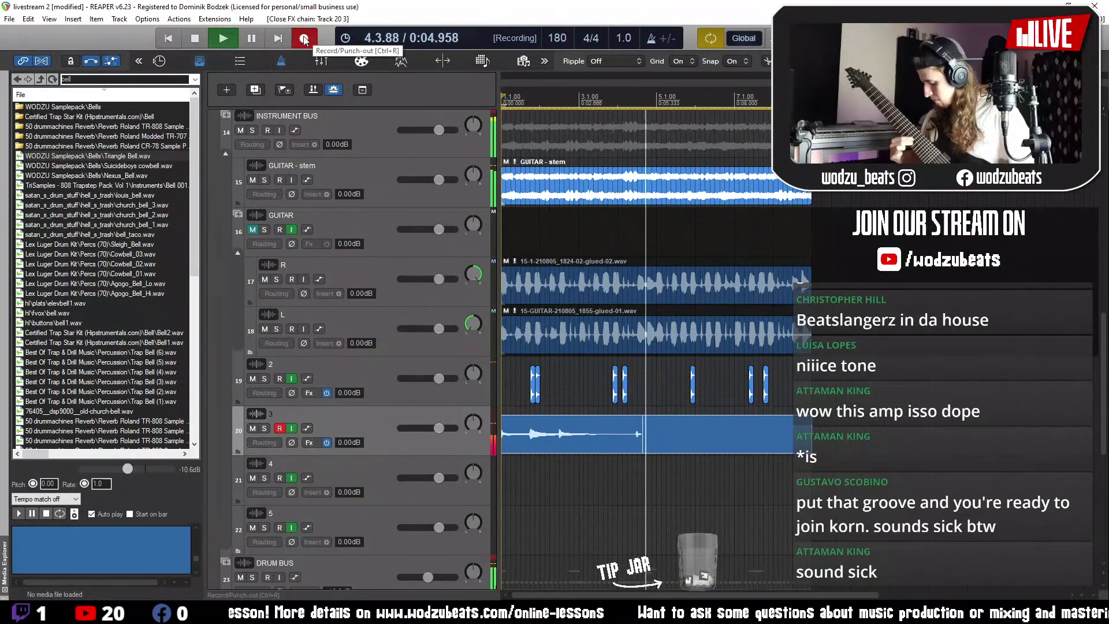
click(304, 38)
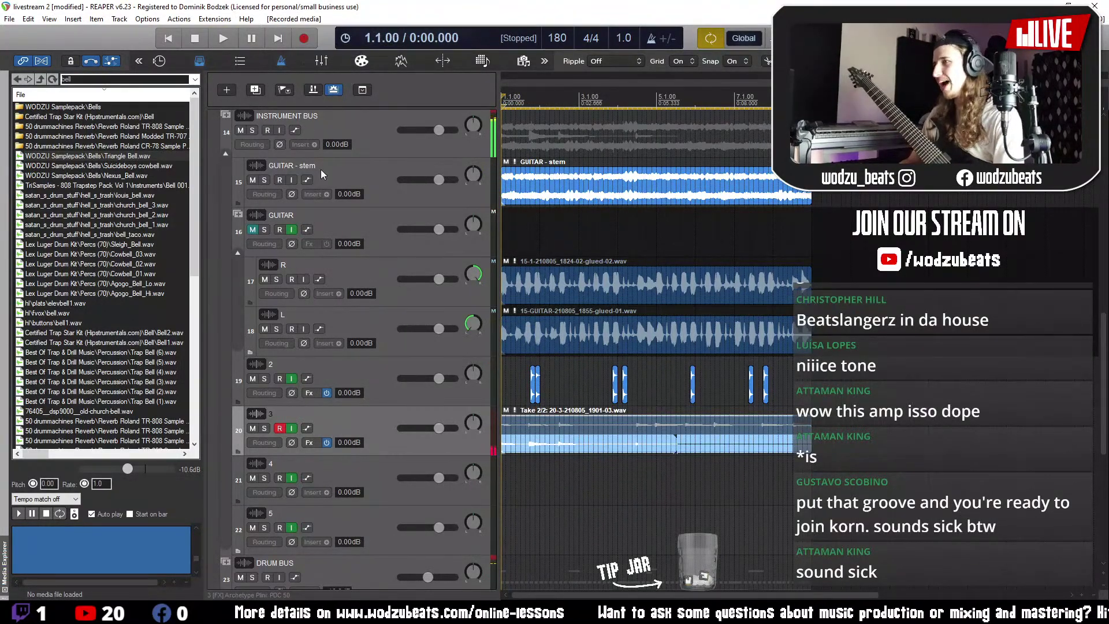
click(606, 429)
right_click(605, 429)
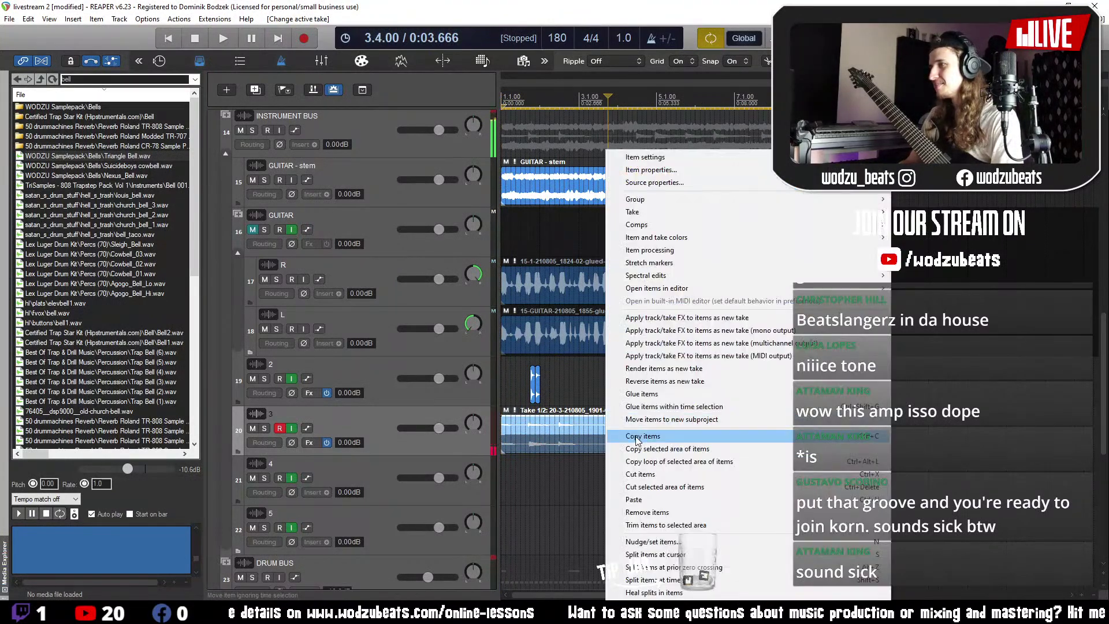
click(641, 396)
- Play back the glued guitar recording, turning off snapping and disarming track 3 for recording
click(698, 441)
key(space)
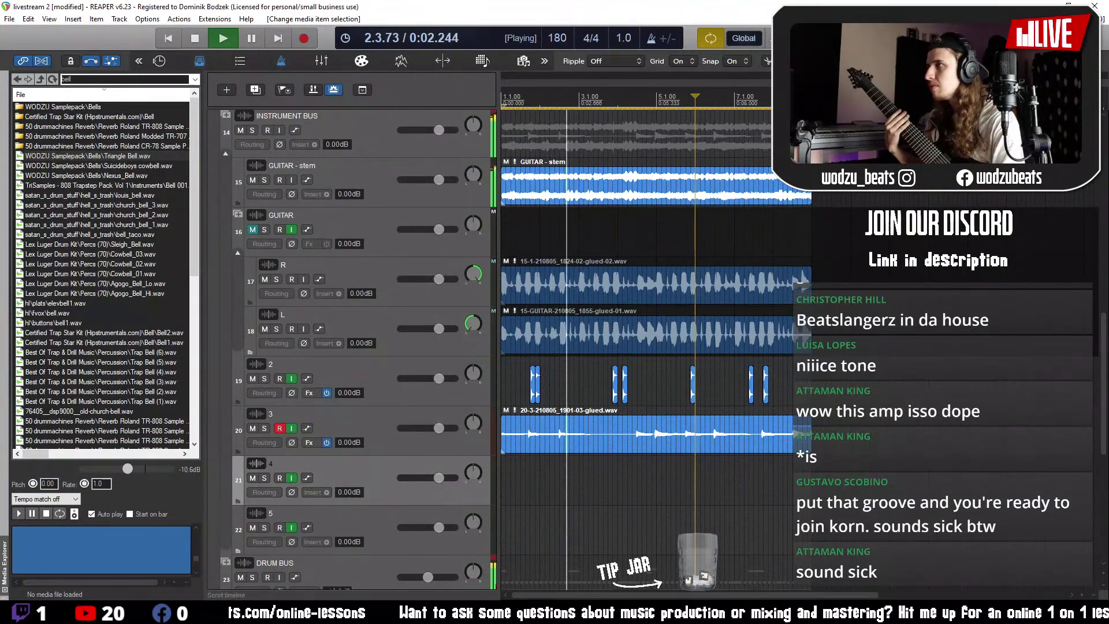
key(alt+s)
click(280, 428)
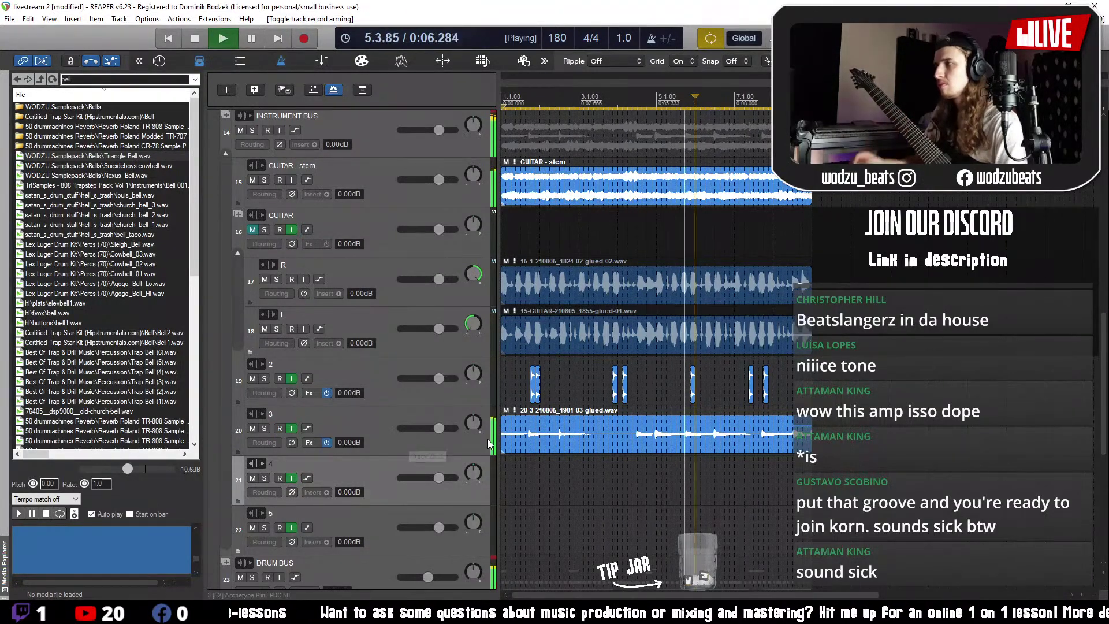
- Stop playback and split the glued guitar item on track 3 at its first loud note, at about 1.3.86
click(522, 440)
key(space)
scroll(578, 436, up, 3)
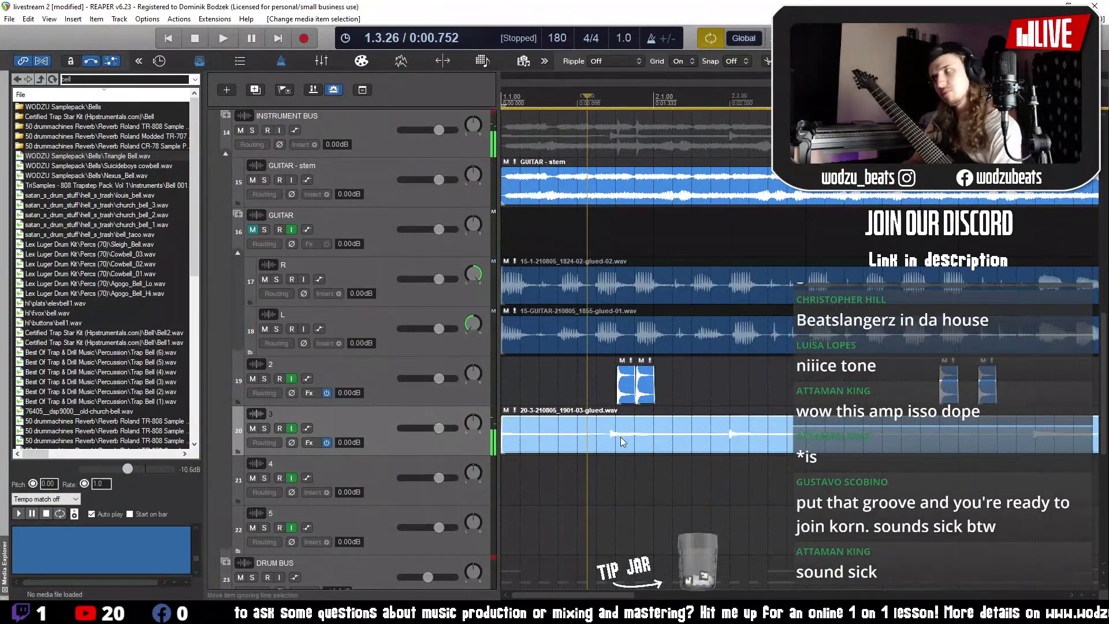
click(610, 435)
scroll(758, 435, up, 3)
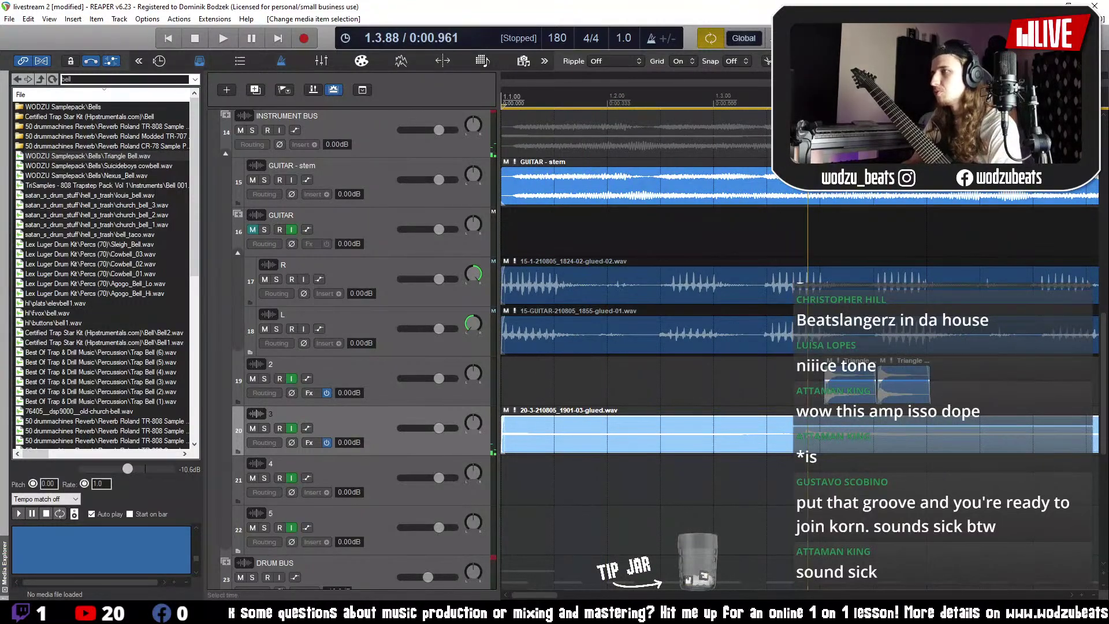
click(807, 438)
key(s)
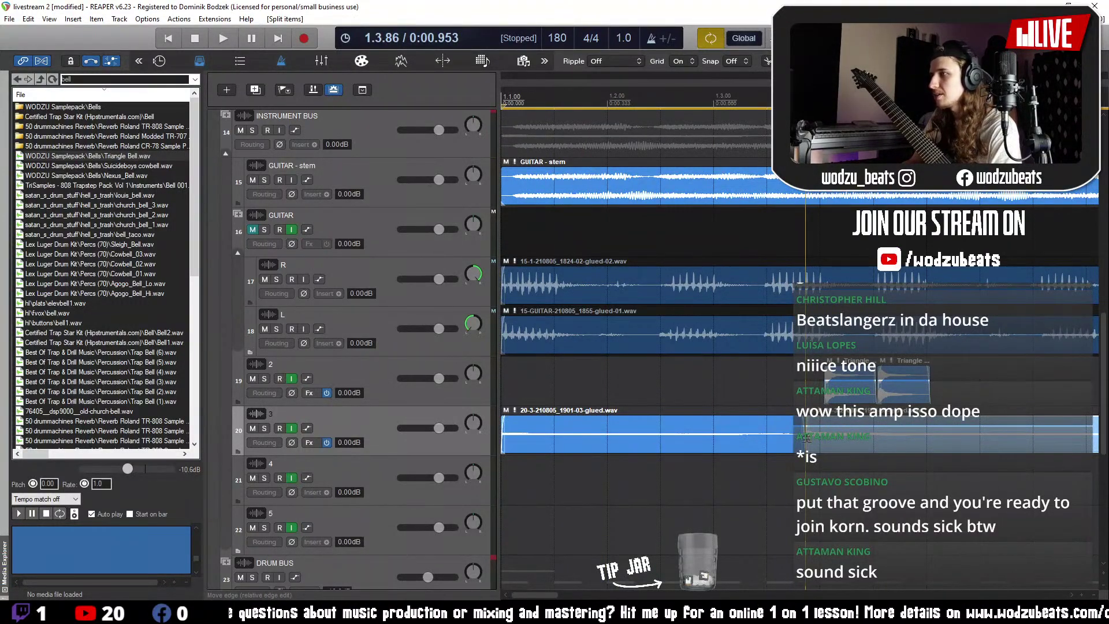
- Split the track 3 guitar item again before the next note, and stretch the first two pieces' shared edge to just before beat 1.4
scroll(872, 451, down, 2)
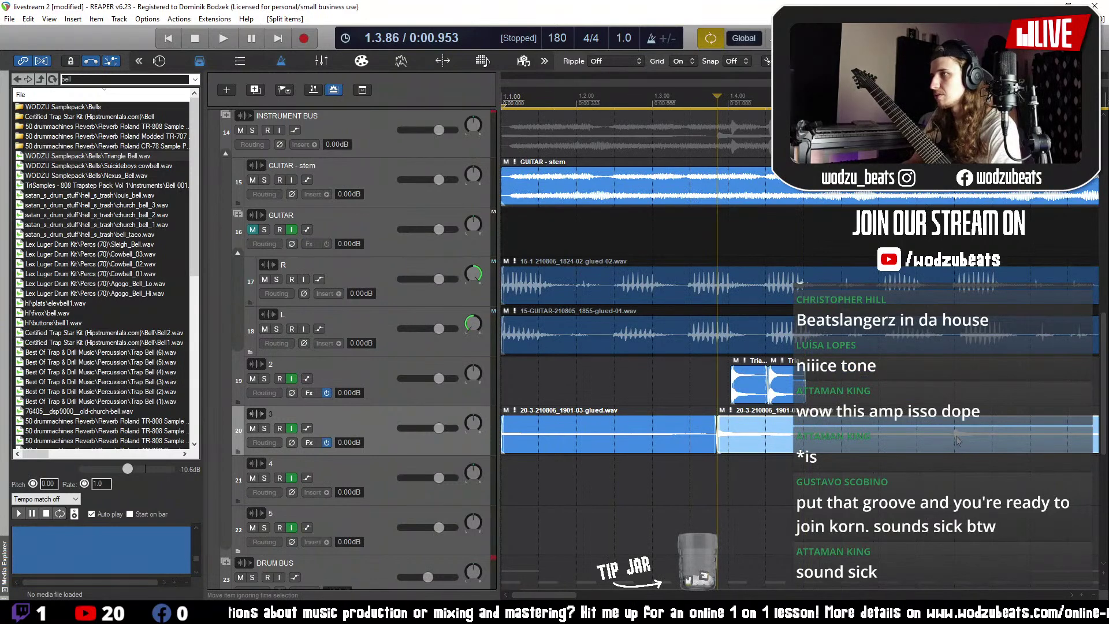
click(918, 437)
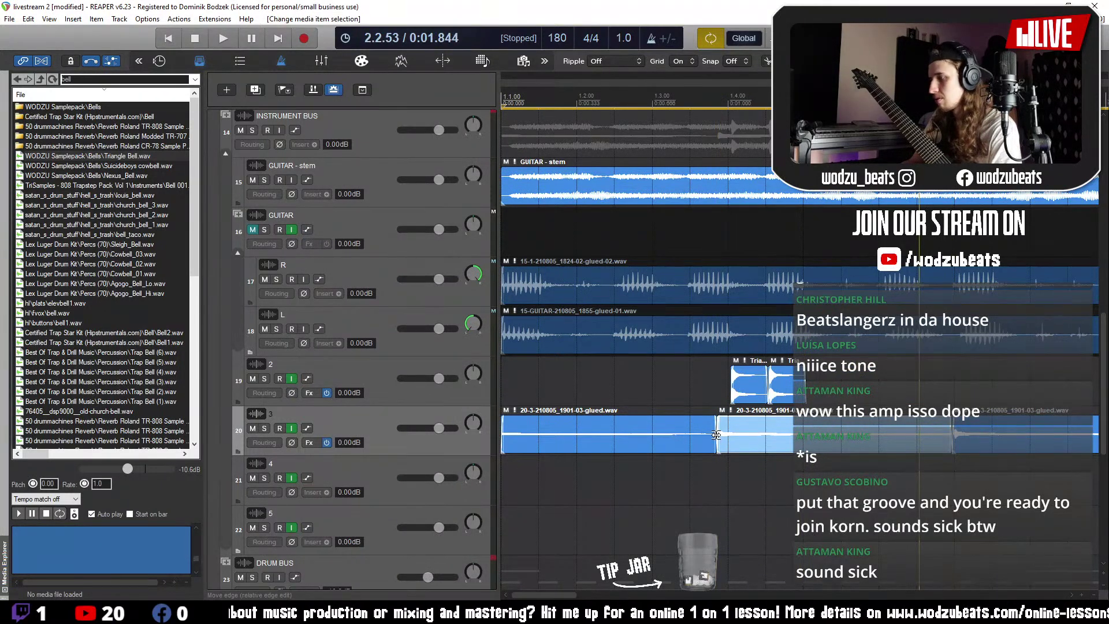
drag(717, 435, 725, 441)
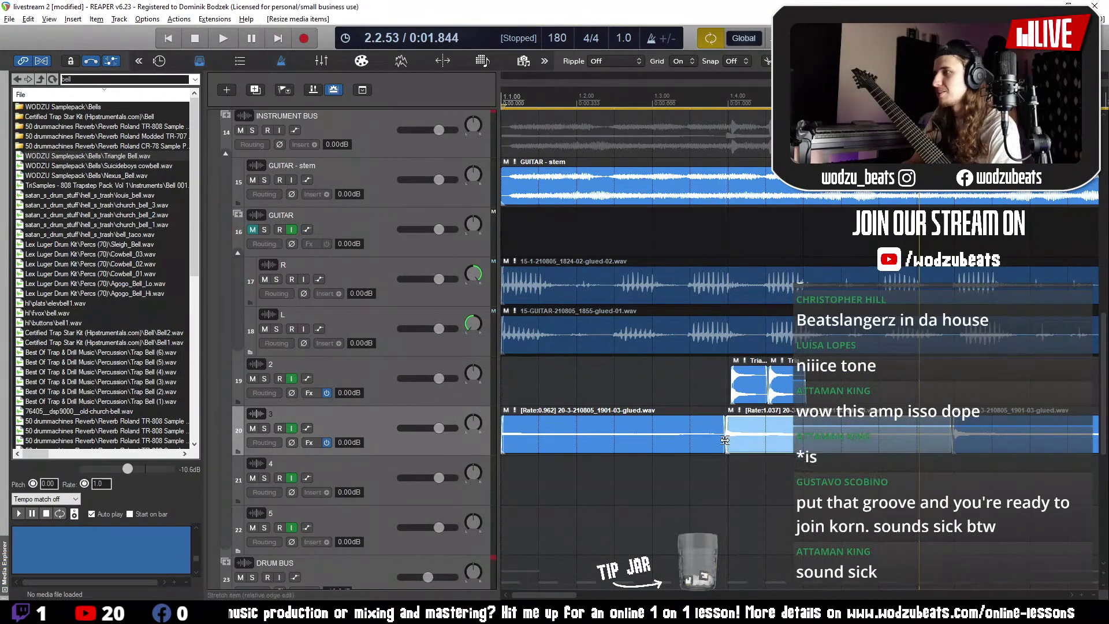
- While playing the project from the start, save it and lower track 3's volume to -4.07 dB
scroll(507, 476, down, 3)
click(508, 476)
key(space)
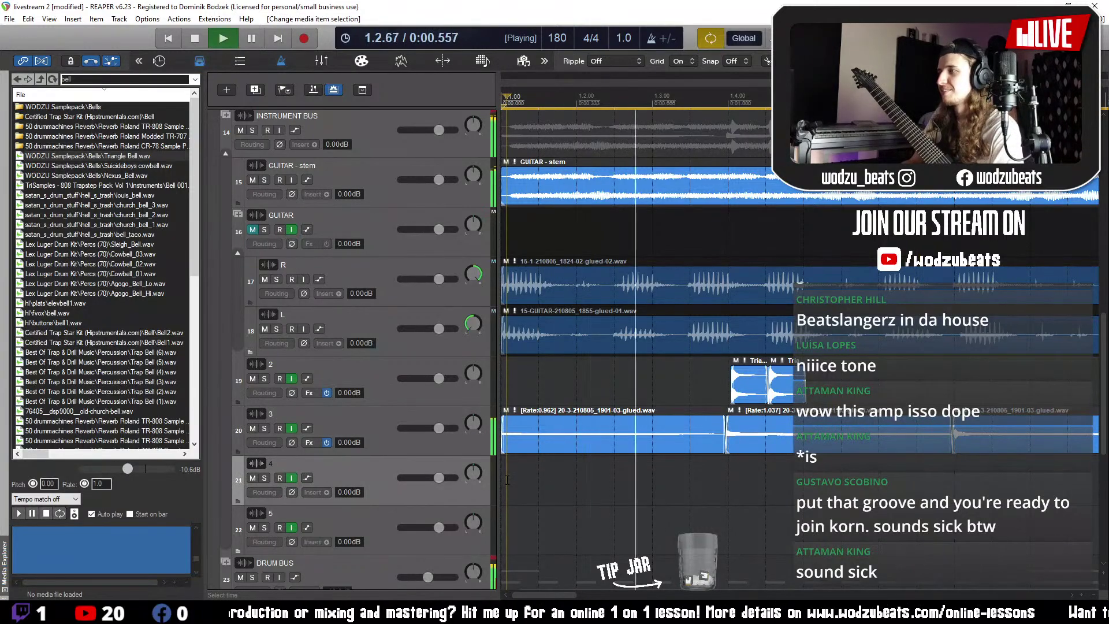
scroll(570, 452, down, 2)
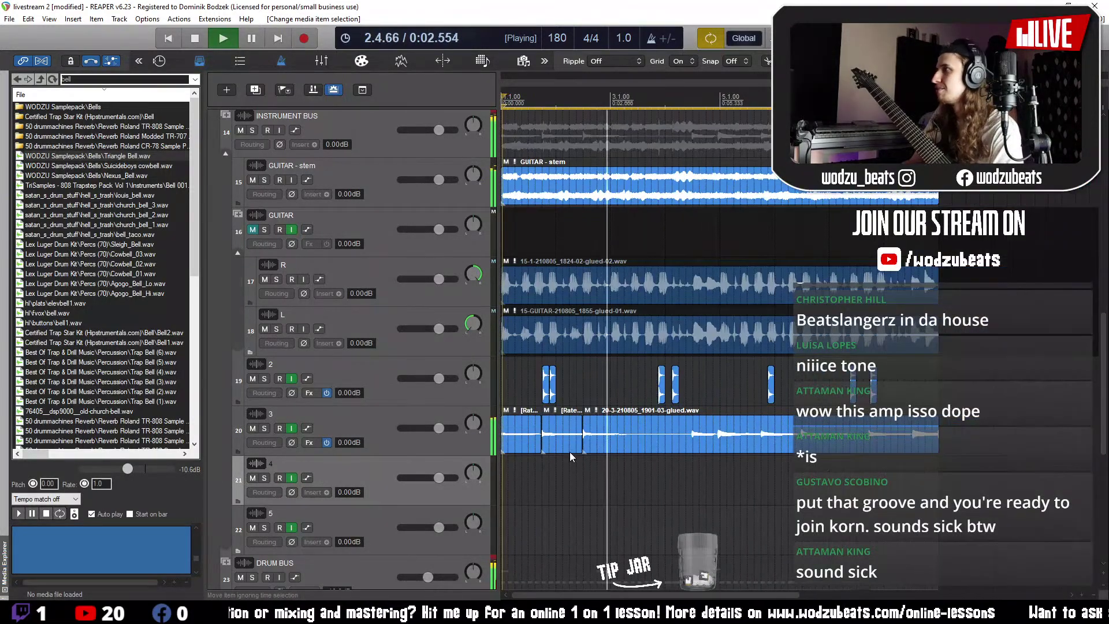
key(ctrl+s)
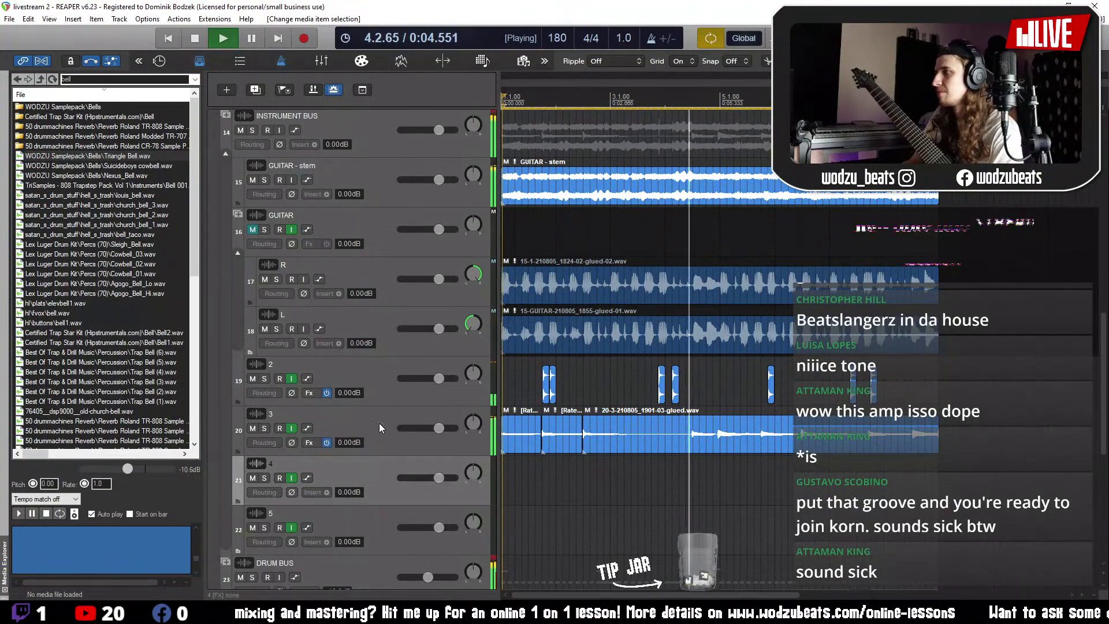
drag(437, 428, 431, 428)
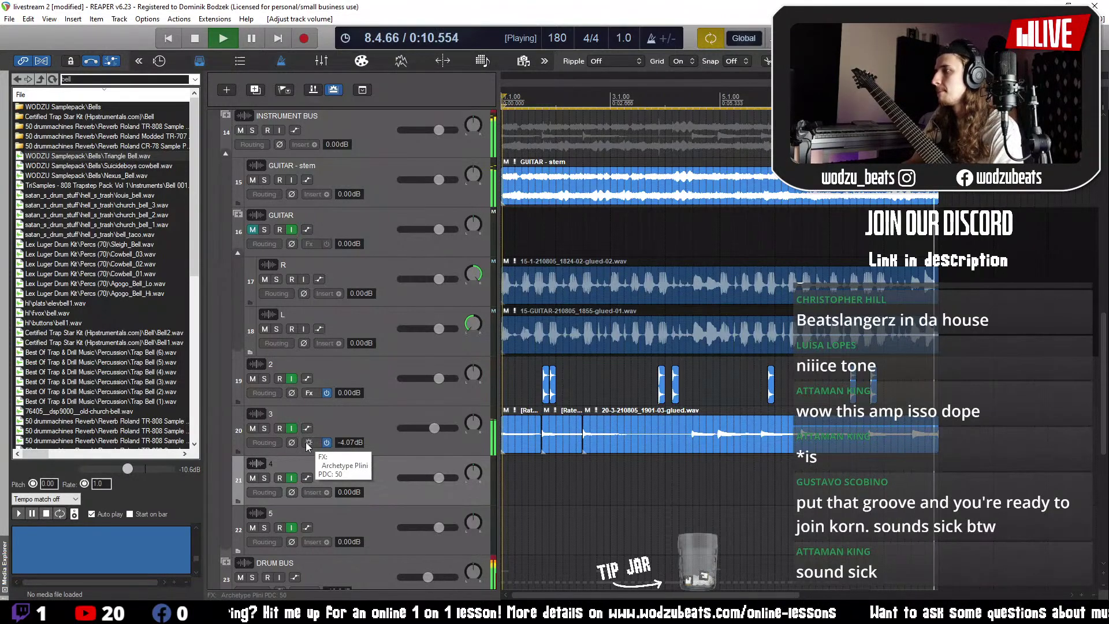
key(space)
- Create a send from track 3 to the Bright Plate reverb track and check its Rev PLATE-140 settings
scroll(390, 265, up, 5)
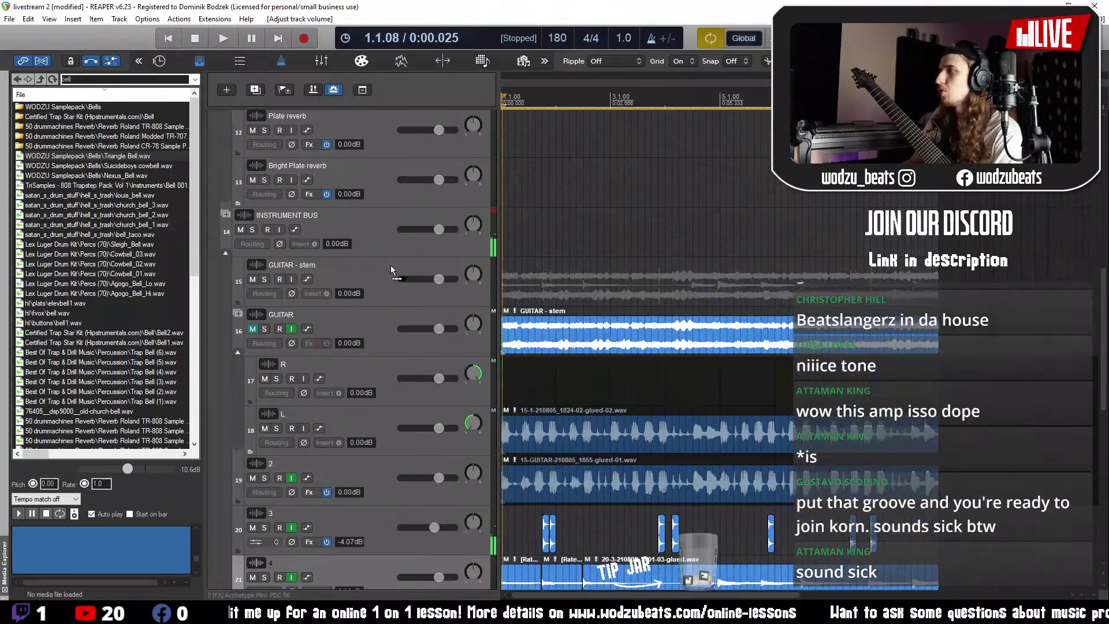
drag(373, 324, 374, 327)
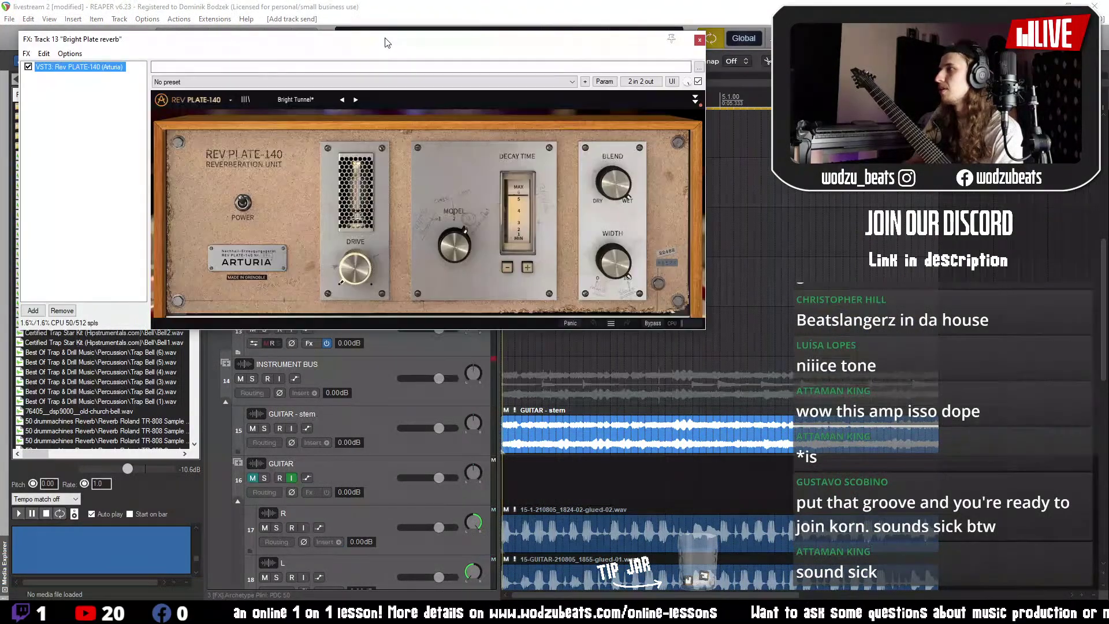
drag(385, 41, 407, 256)
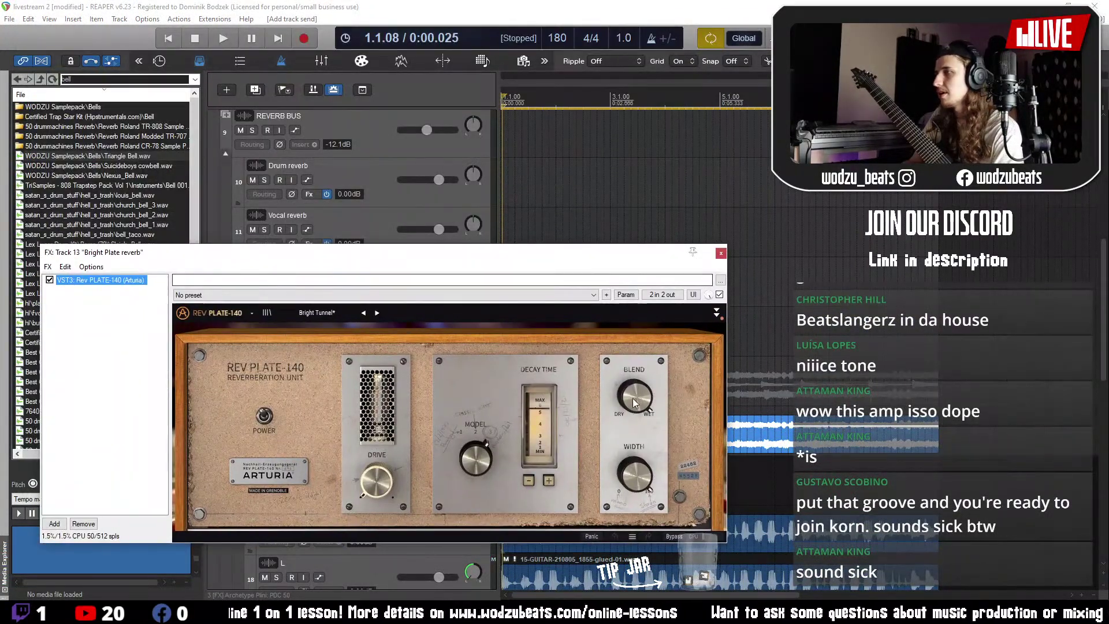
click(721, 253)
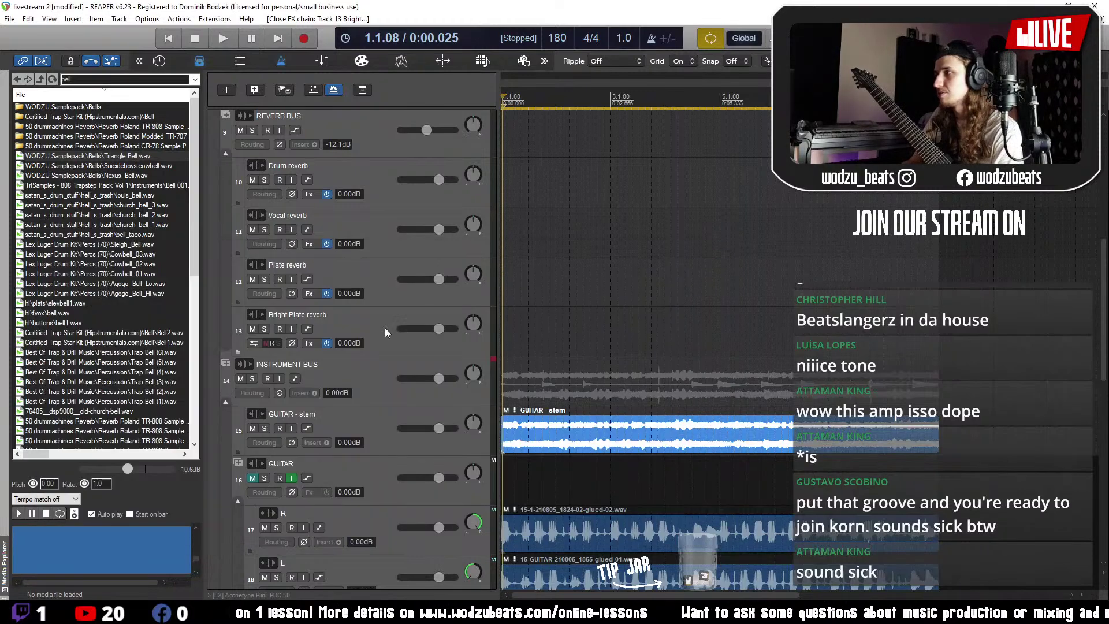
- Solo the Bright Plate reverb during playback, raise its receive from track 3 to -1.84 dB, and unsolo it
click(264, 329)
click(275, 344)
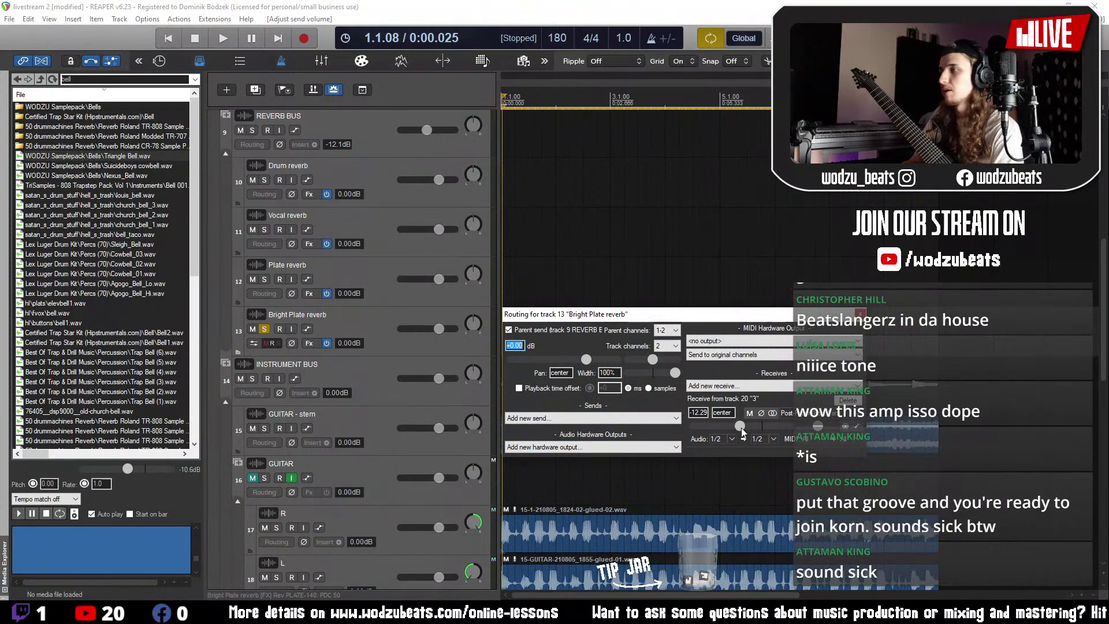
drag(742, 431, 760, 431)
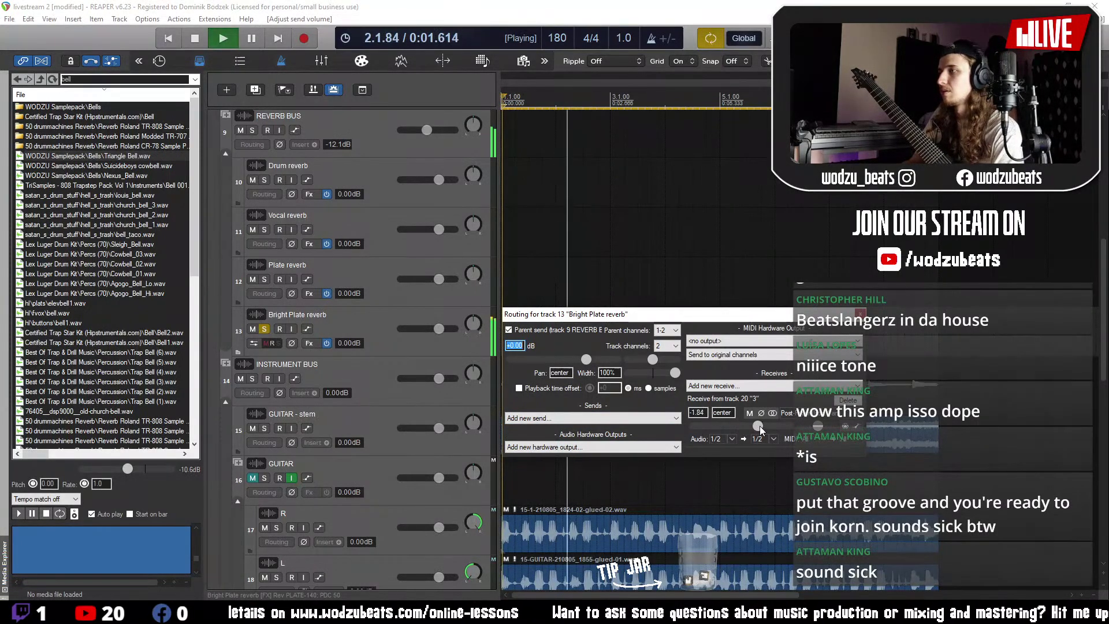
click(264, 330)
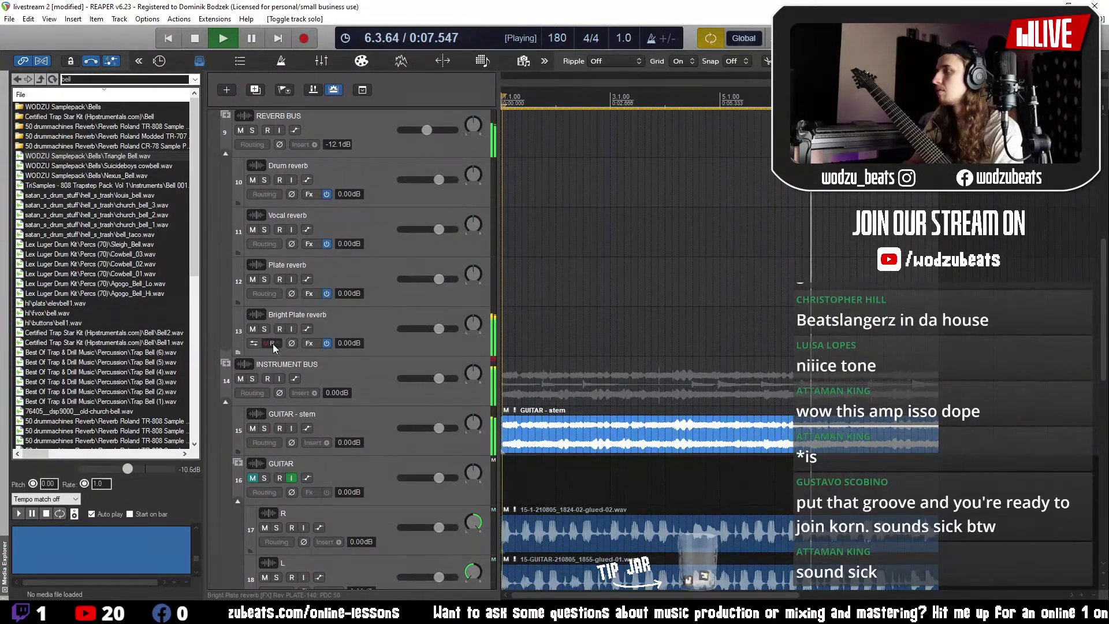
- Raise the Bright Plate reverb's receive level from track 3 to about +3.80 dB and save the project
drag(757, 430, 771, 429)
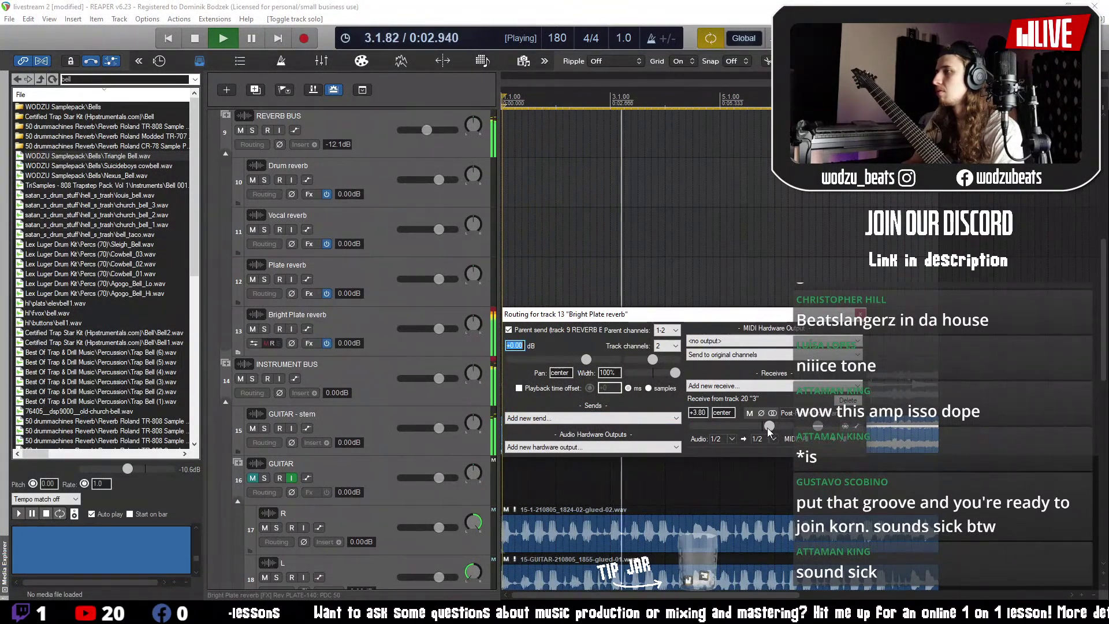
click(423, 300)
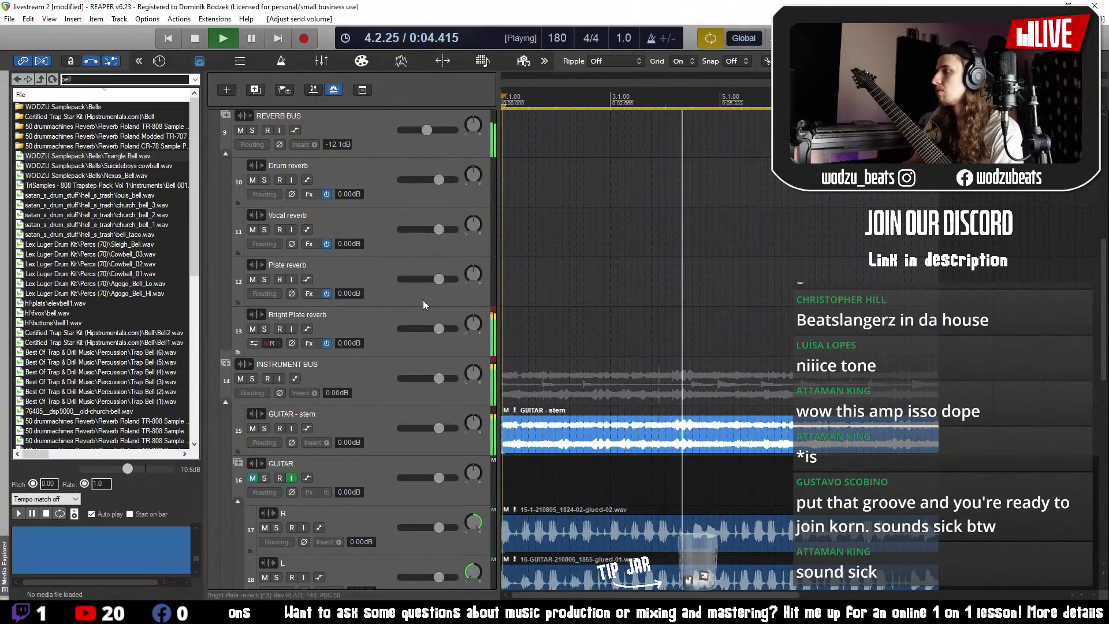
click(389, 318)
key(ctrl+s)
- Stop playback and add the ReaPitch plugin to track 3's effects chain
scroll(389, 318, down, 5)
scroll(389, 318, up, 4)
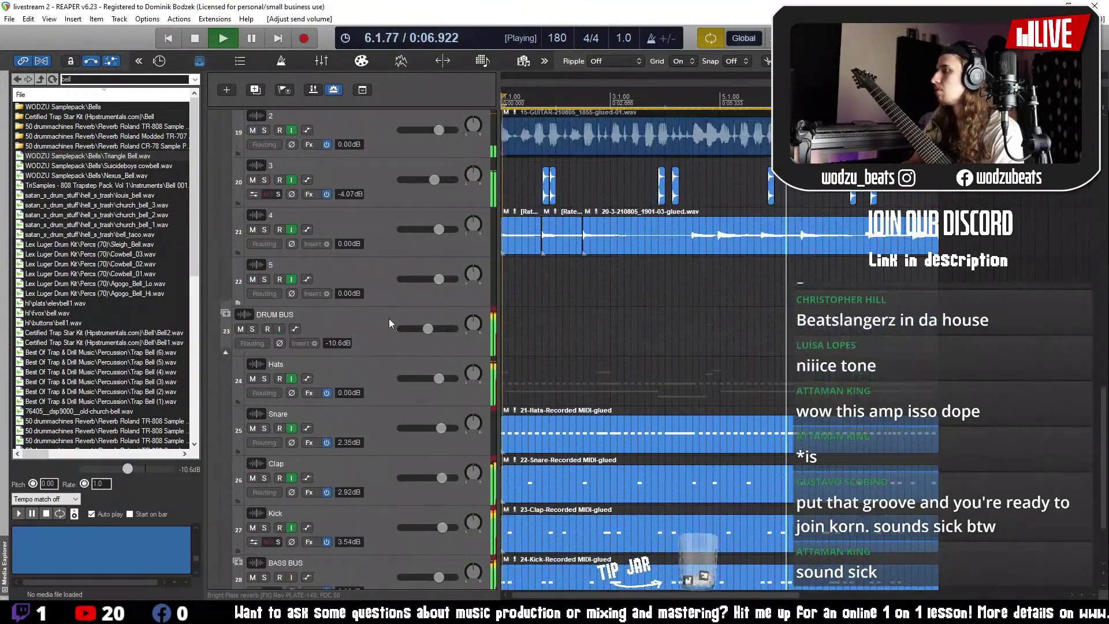
click(367, 313)
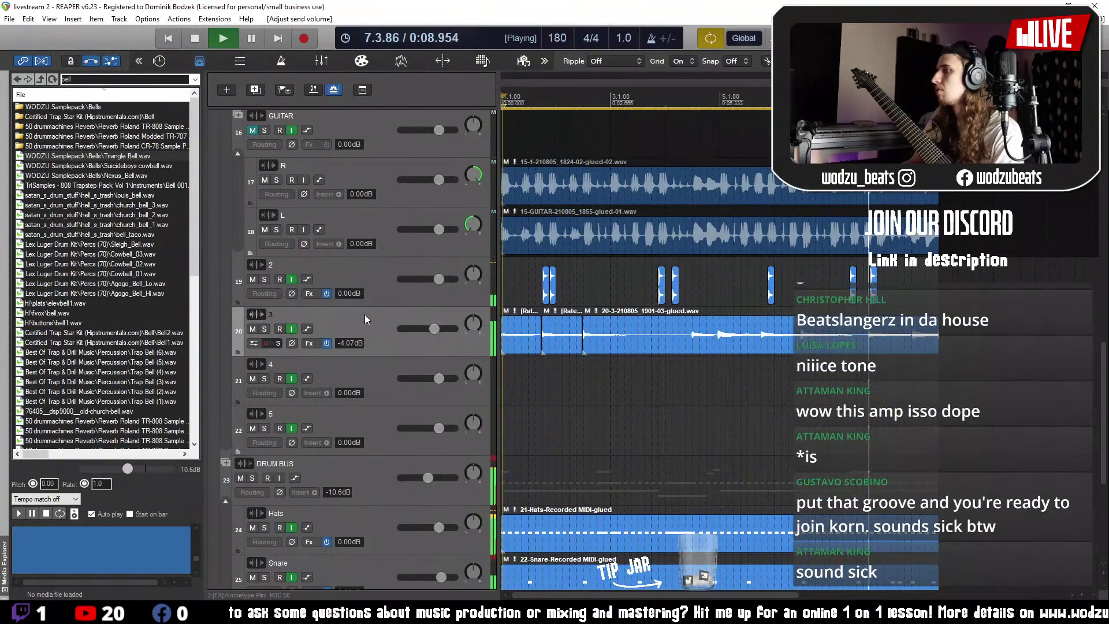
key(space)
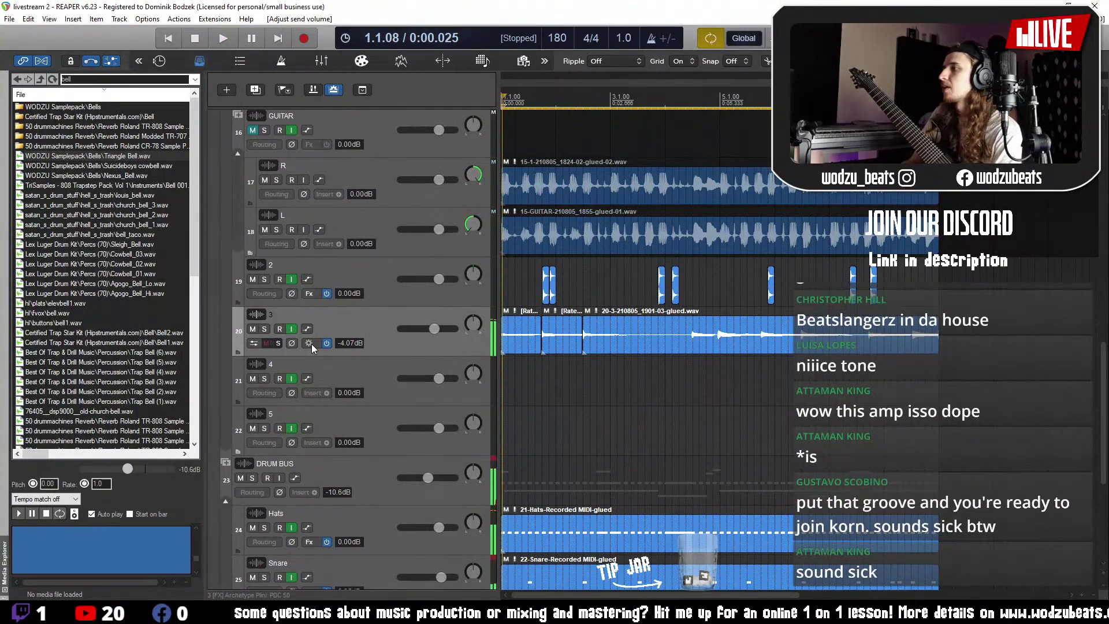
click(310, 345)
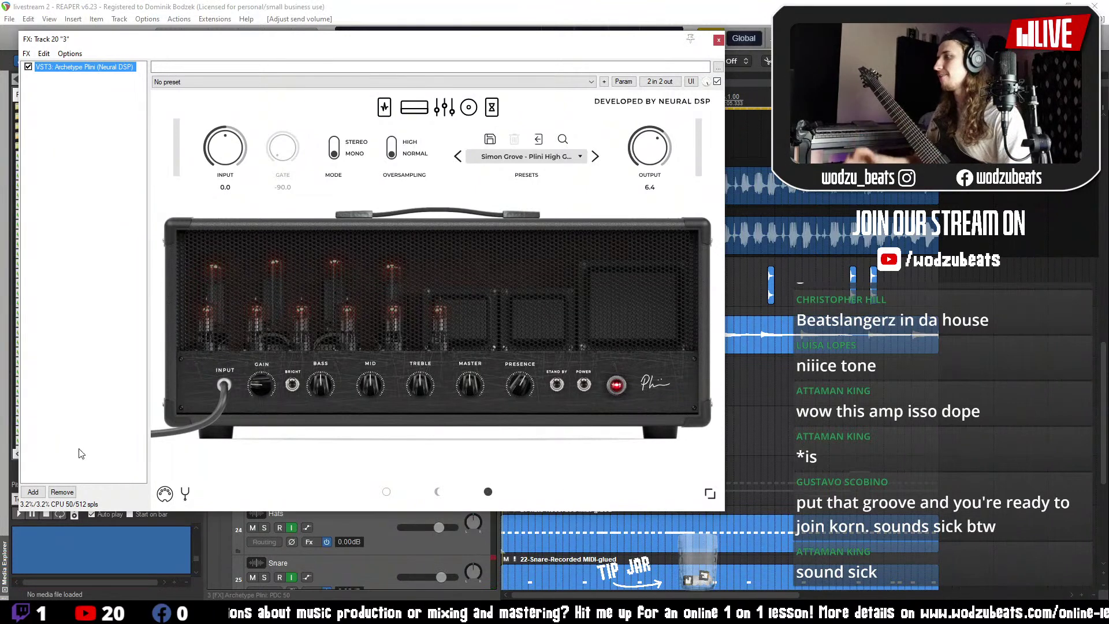
click(32, 492)
text(r)
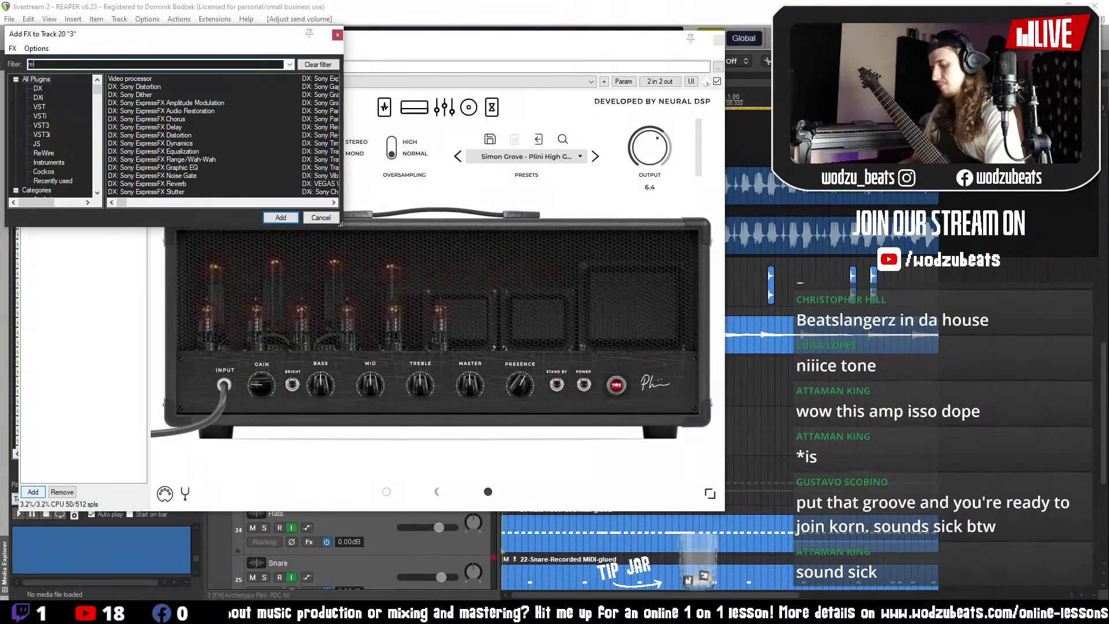
text(eapitch)
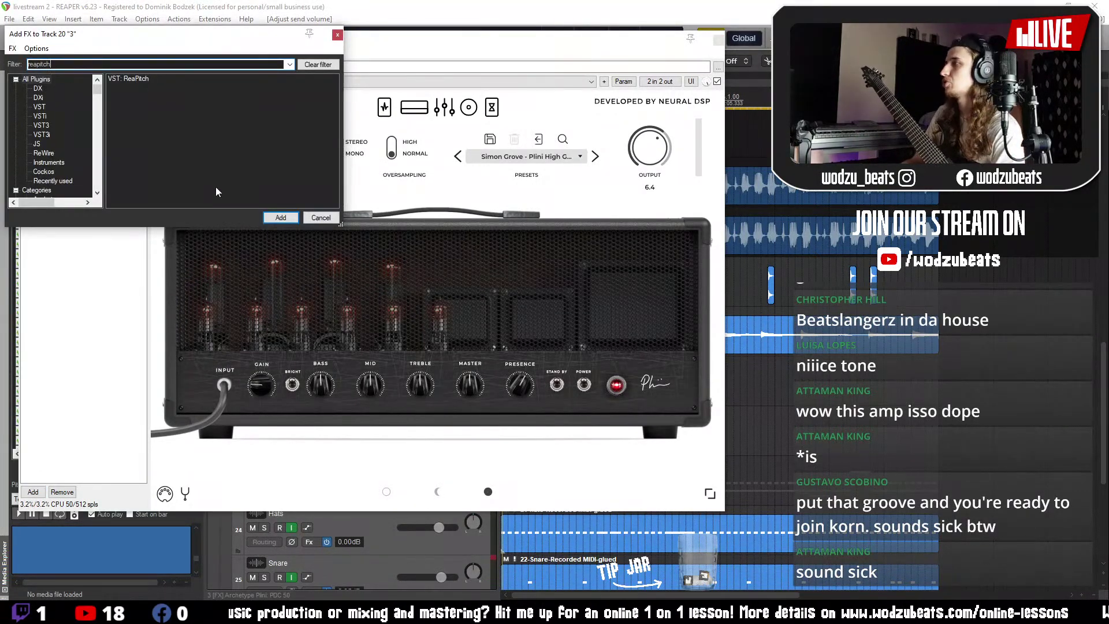
double_click(142, 76)
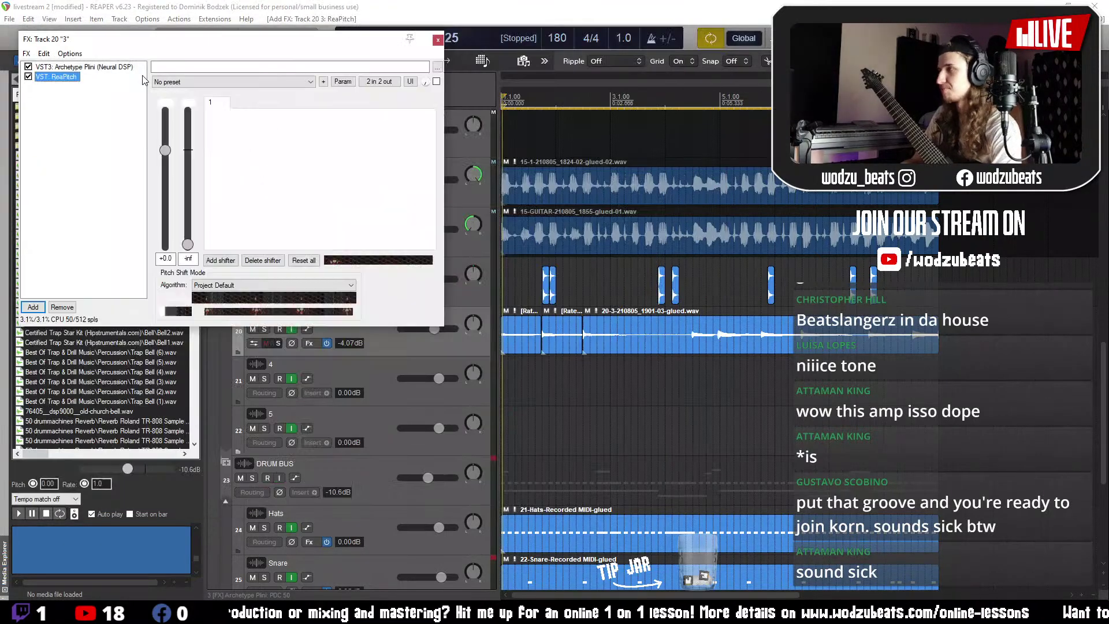
- Move ReaPitch ahead of Archetype Plini, setting its dry level to +0.0 and full-range shift to 12 semitones
drag(88, 79, 81, 66)
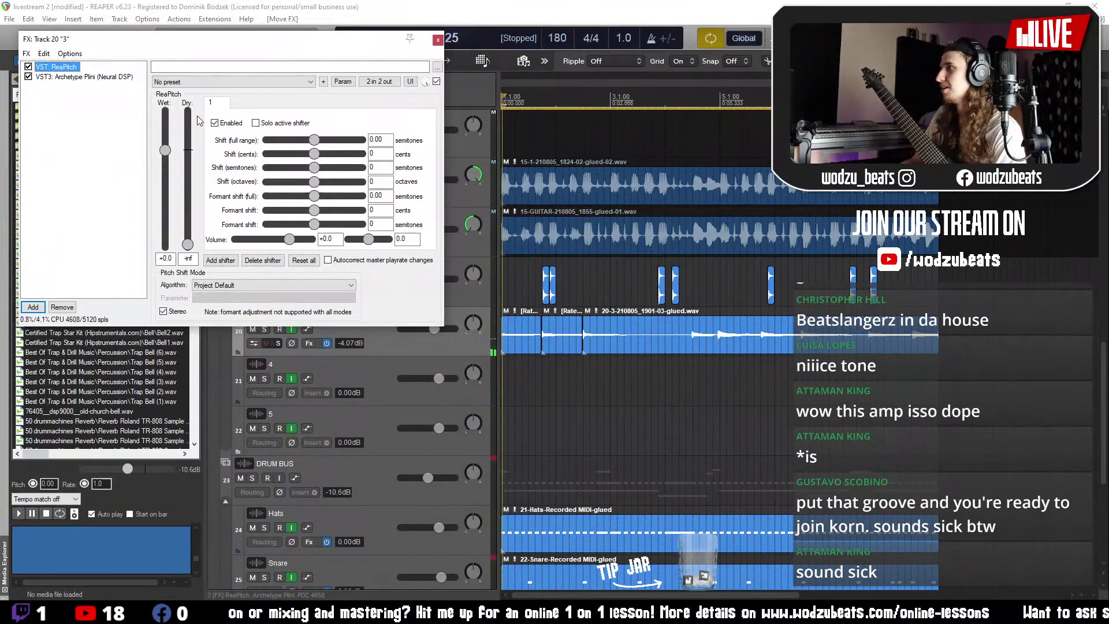
drag(188, 244, 188, 150)
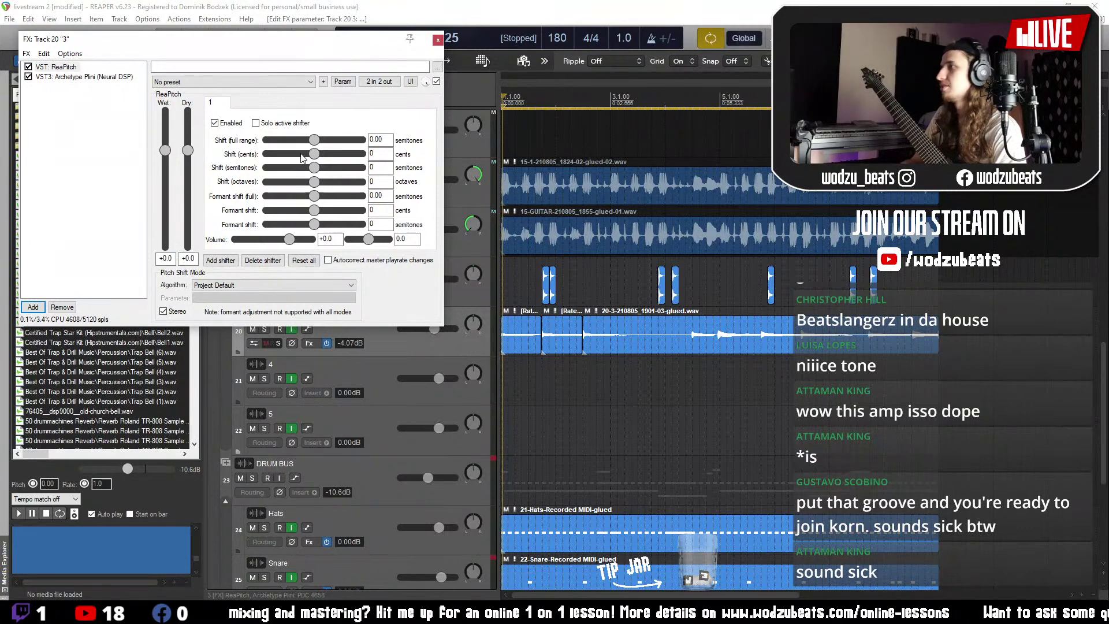
text(12)
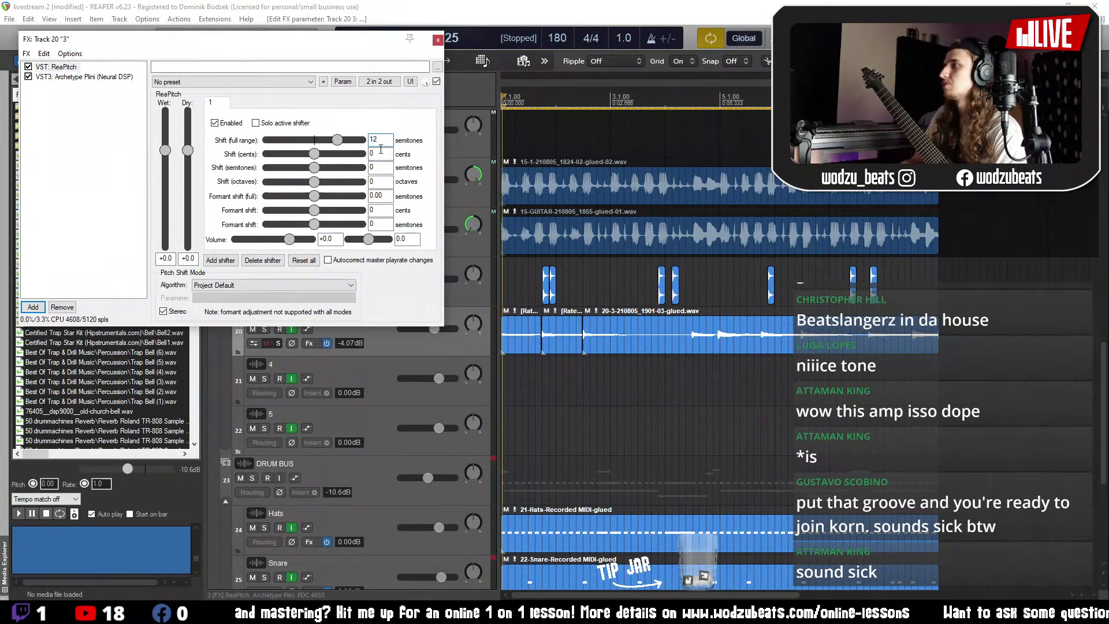
key(Return)
- Audition track 3 in solo, move ReaPitch after Archetype Plini, and lower its wet level to about -6.3
key(space)
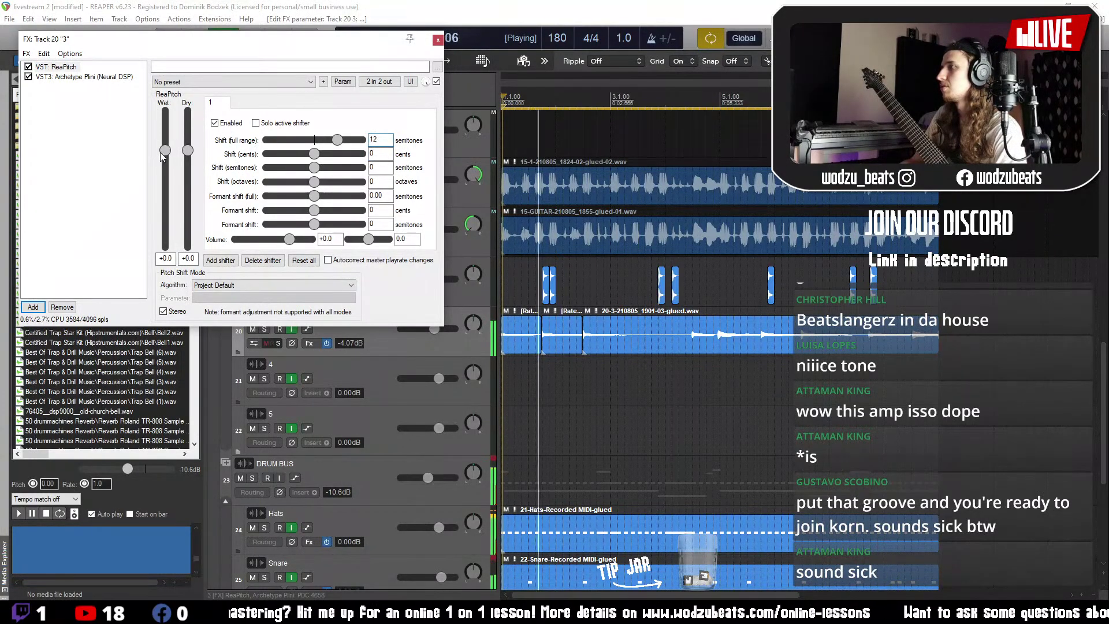
click(265, 330)
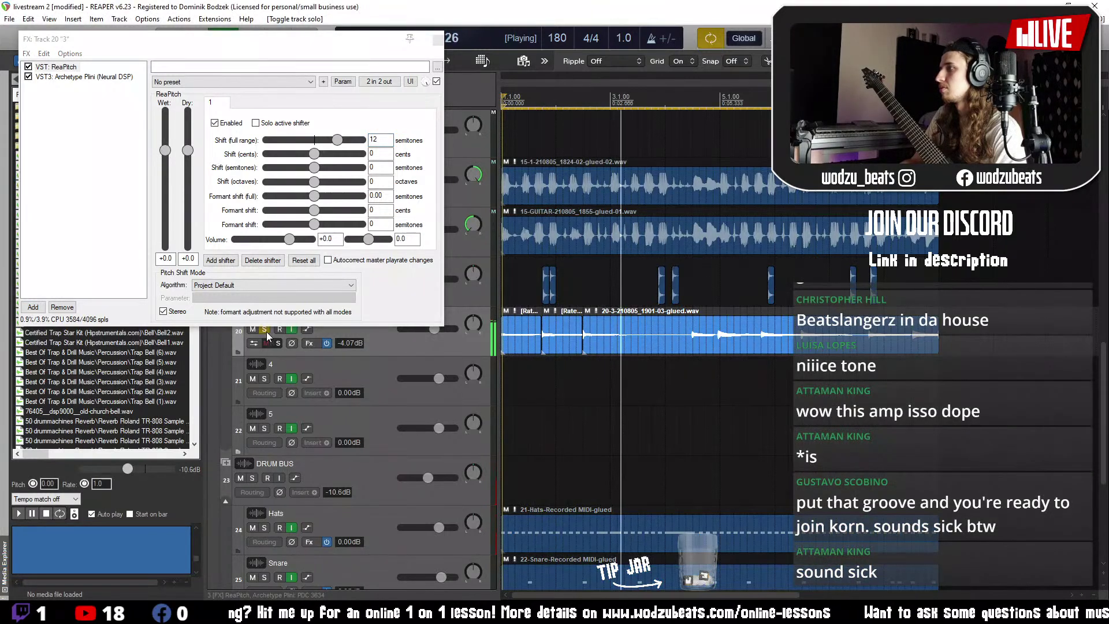
drag(56, 67, 171, 167)
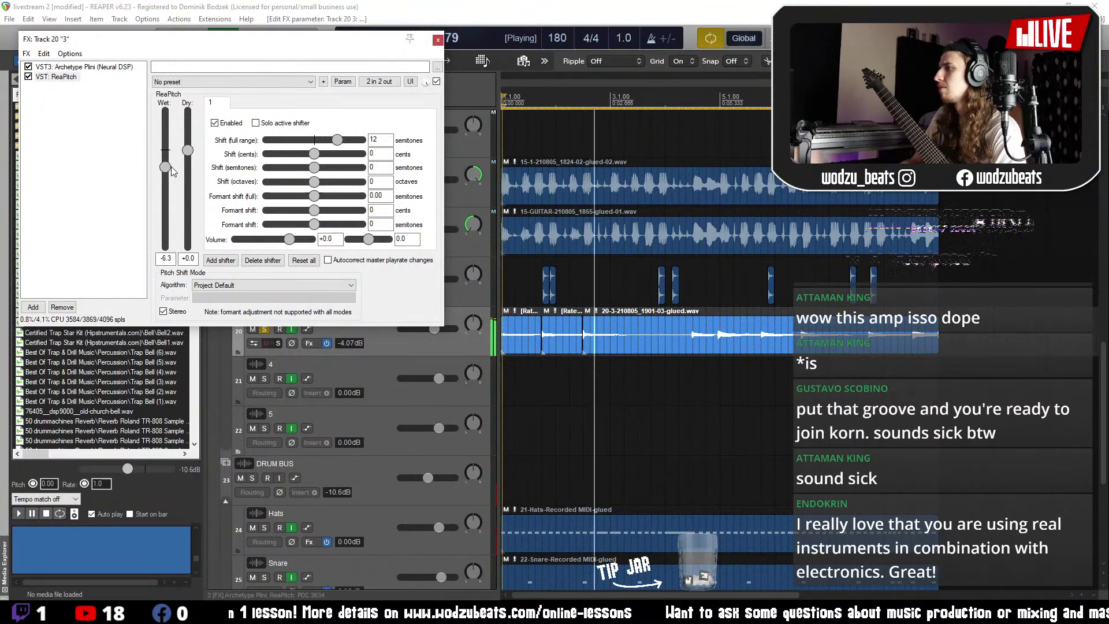
click(437, 40)
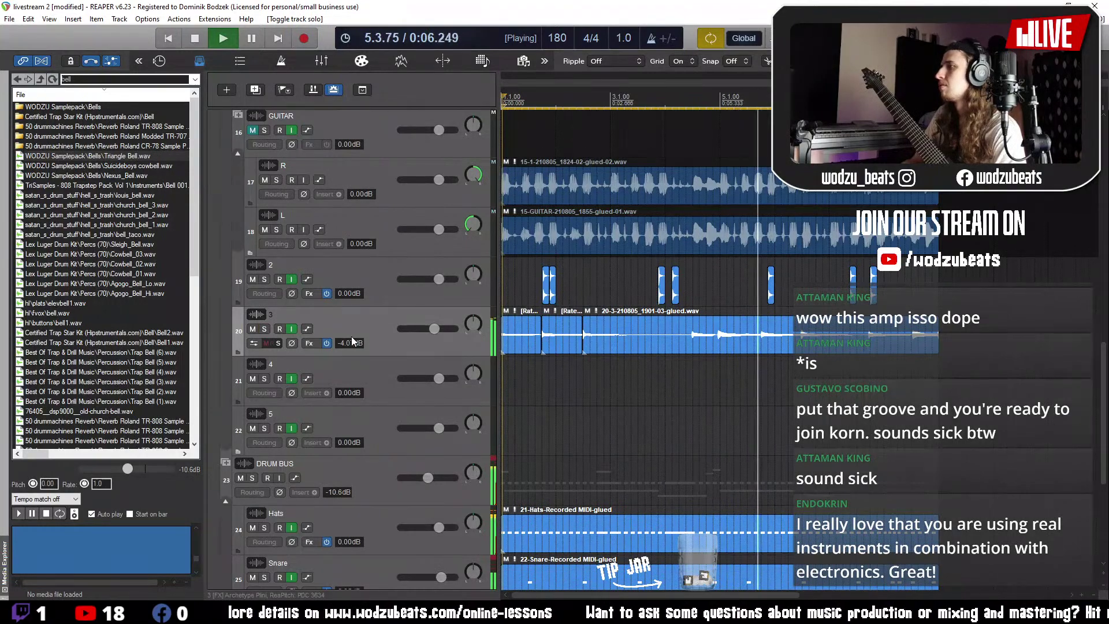
- Lower track 3's volume to -5.12 dB while listening in the full mix, and stop playback
scroll(435, 335, down, 2)
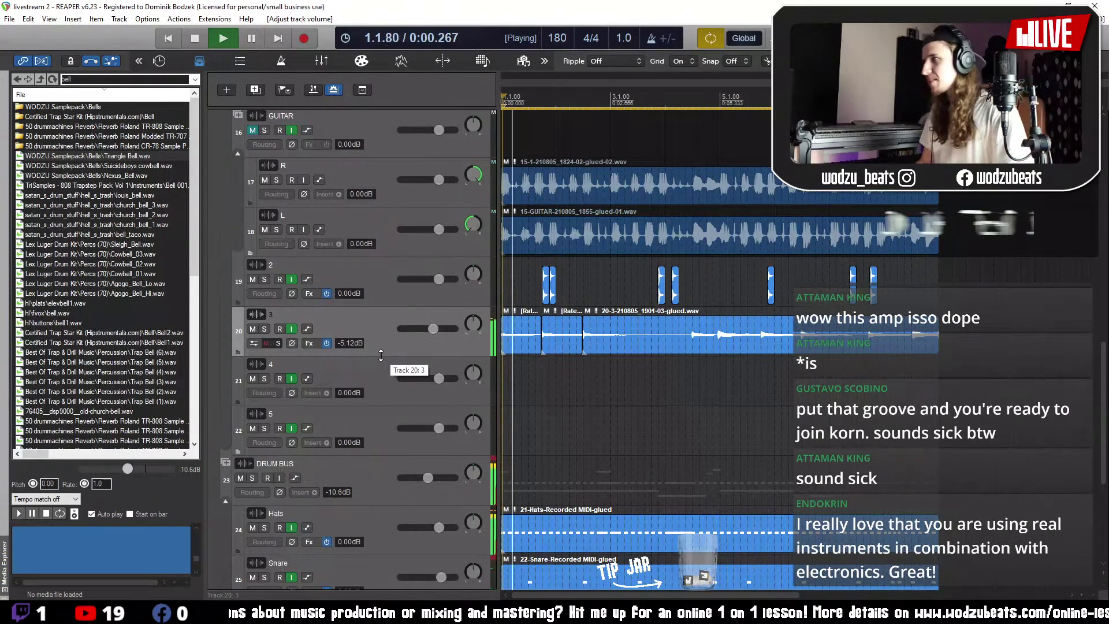
key(space)
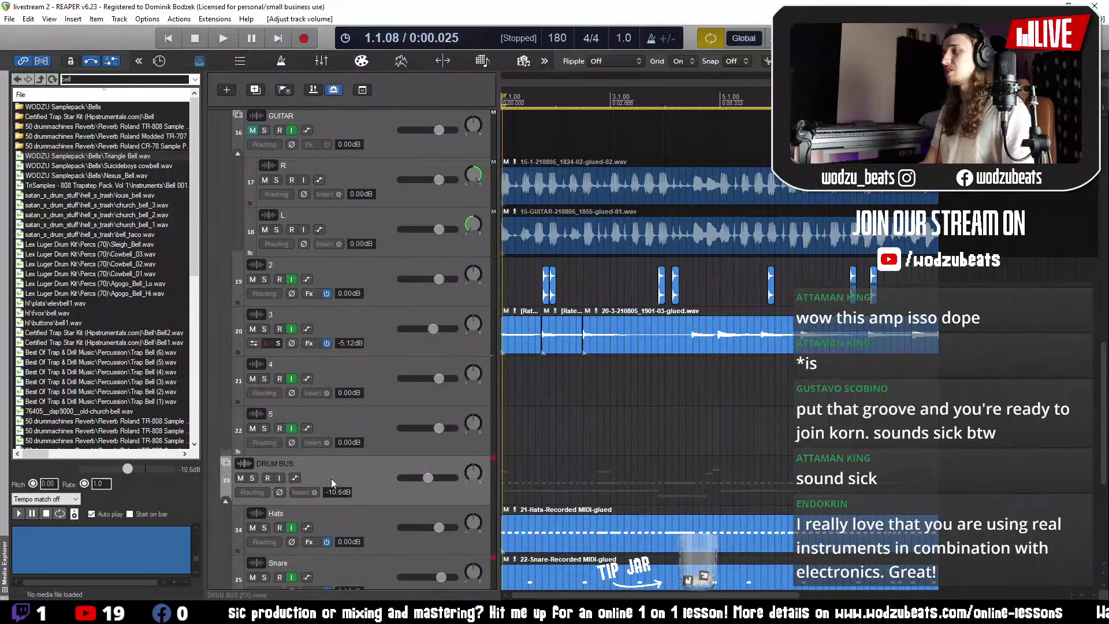
- Insert four new tracks directly below the DRUM BUS folder track
scroll(334, 475, down, 3)
right_click(366, 338)
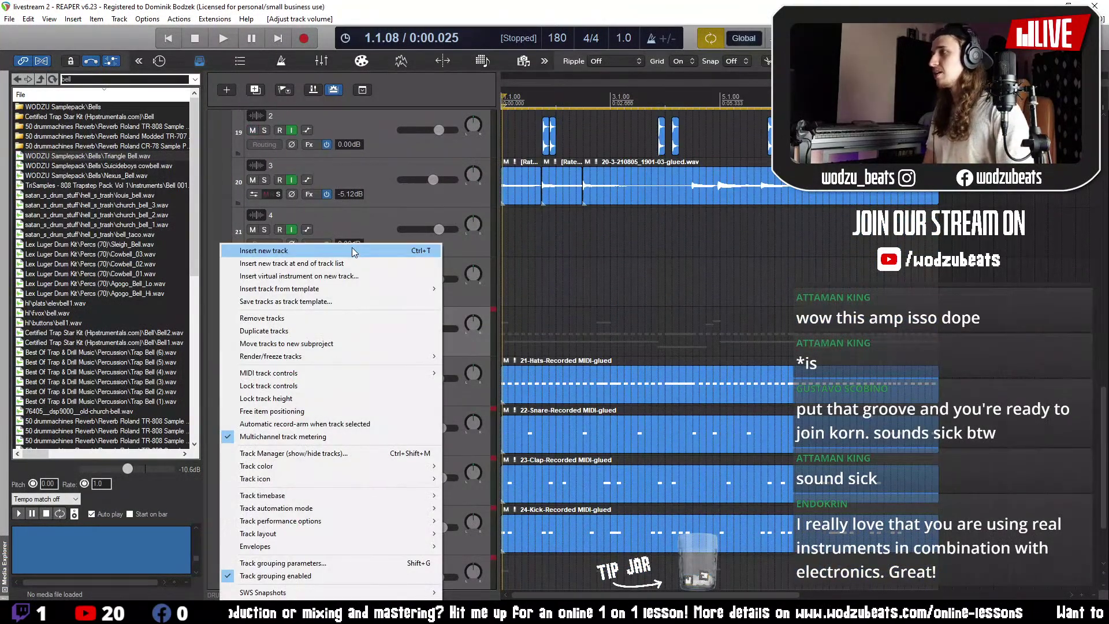
click(360, 251)
key(ctrl+v)
key(ctrl+v)
key(ctrl+v)
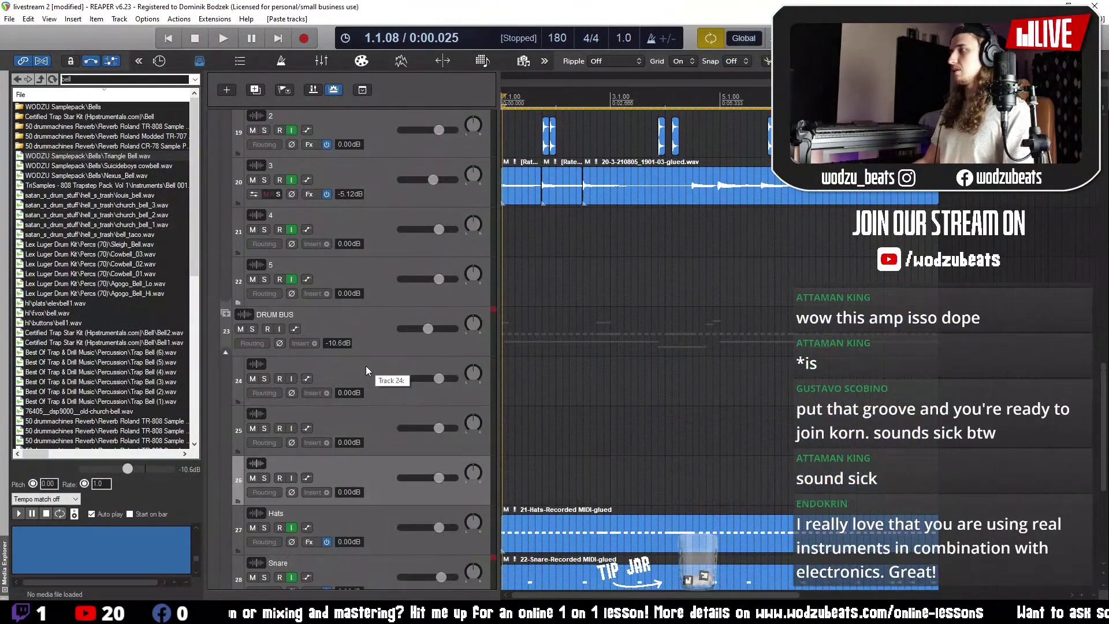
- Name the first two new tracks under DRUM BUS Main crash and Crash
double_click(328, 364)
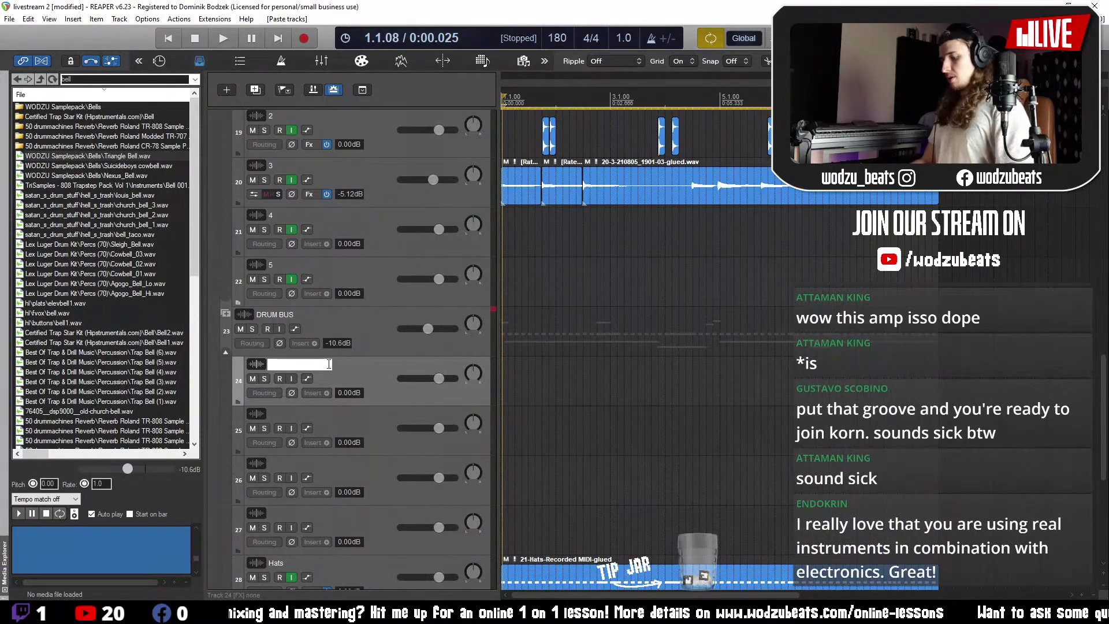
text(Crash)
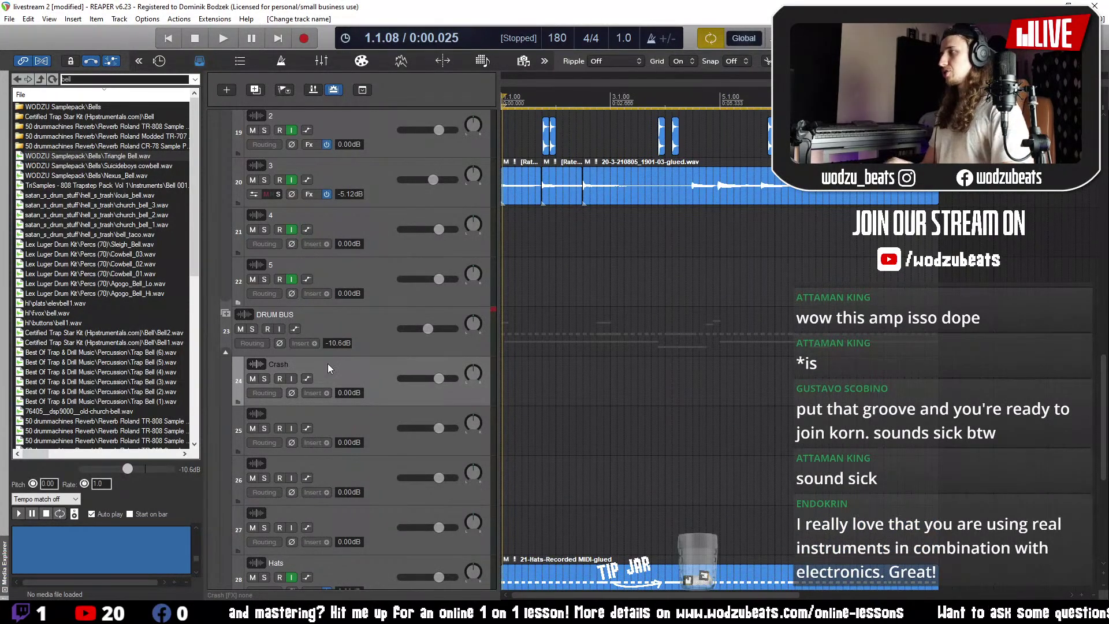
double_click(312, 364)
text(ain )
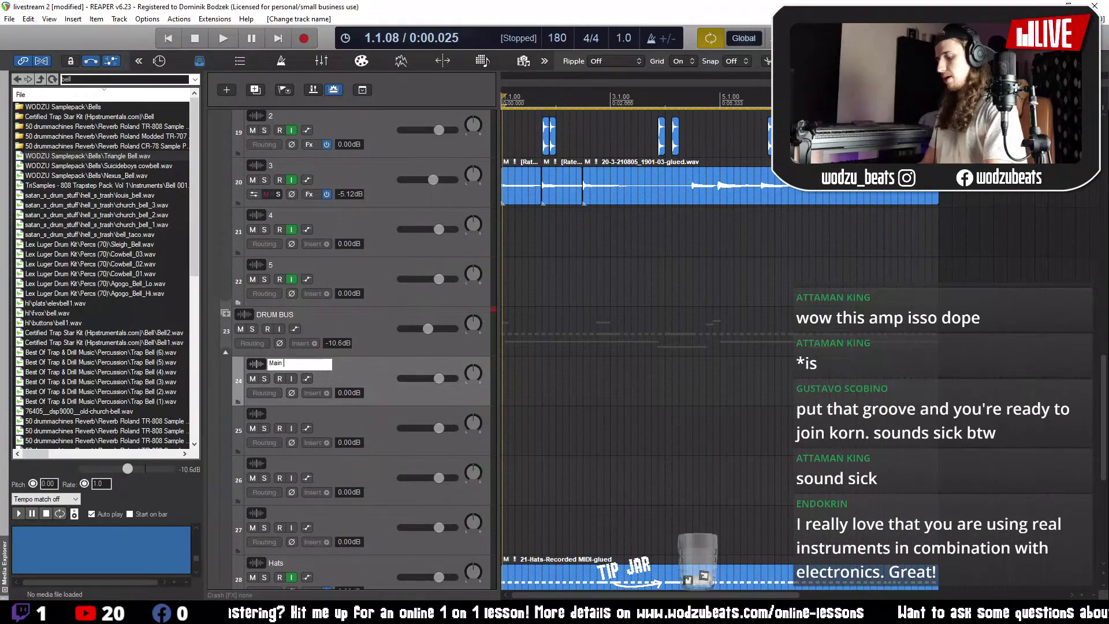
text(crash)
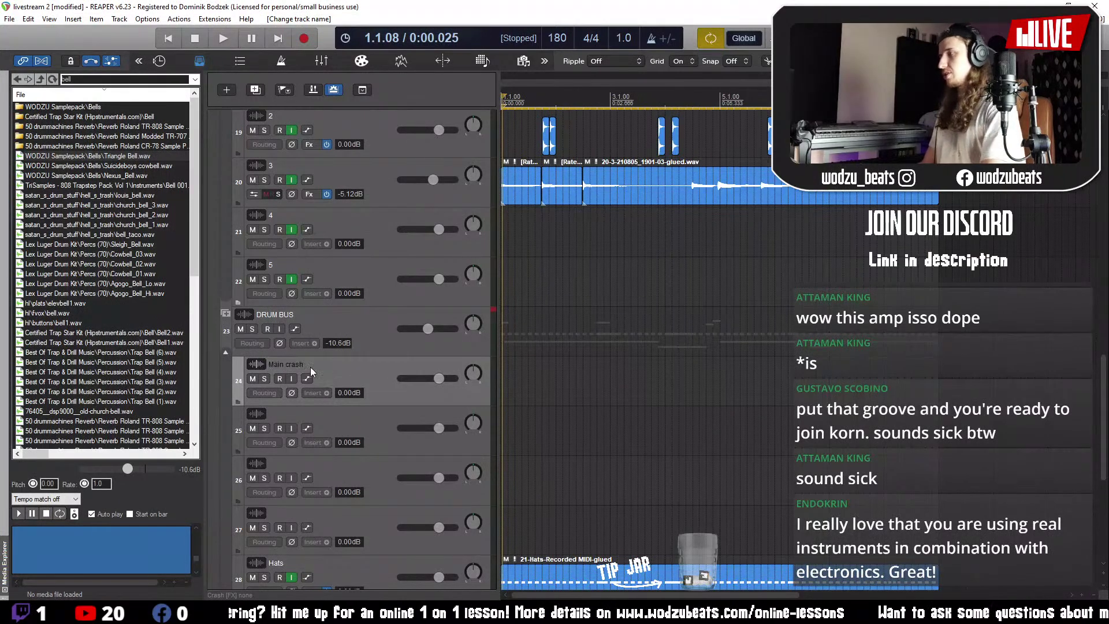
double_click(306, 414)
text(Crash)
key(Return)
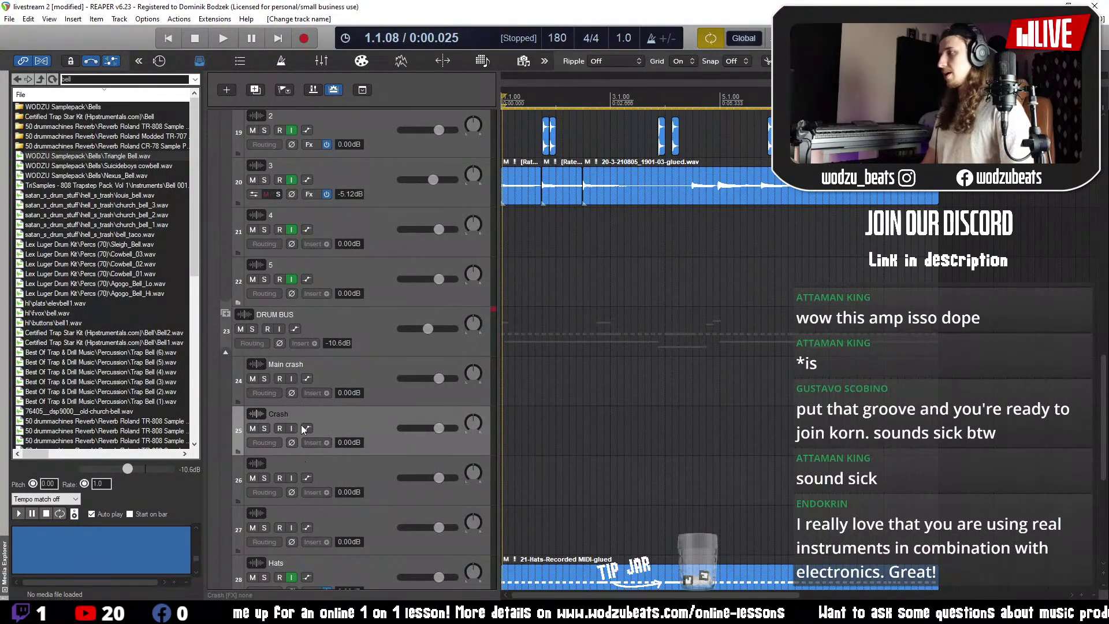
- Name the remaining two new tracks above Hats China and Triangle
double_click(302, 463)
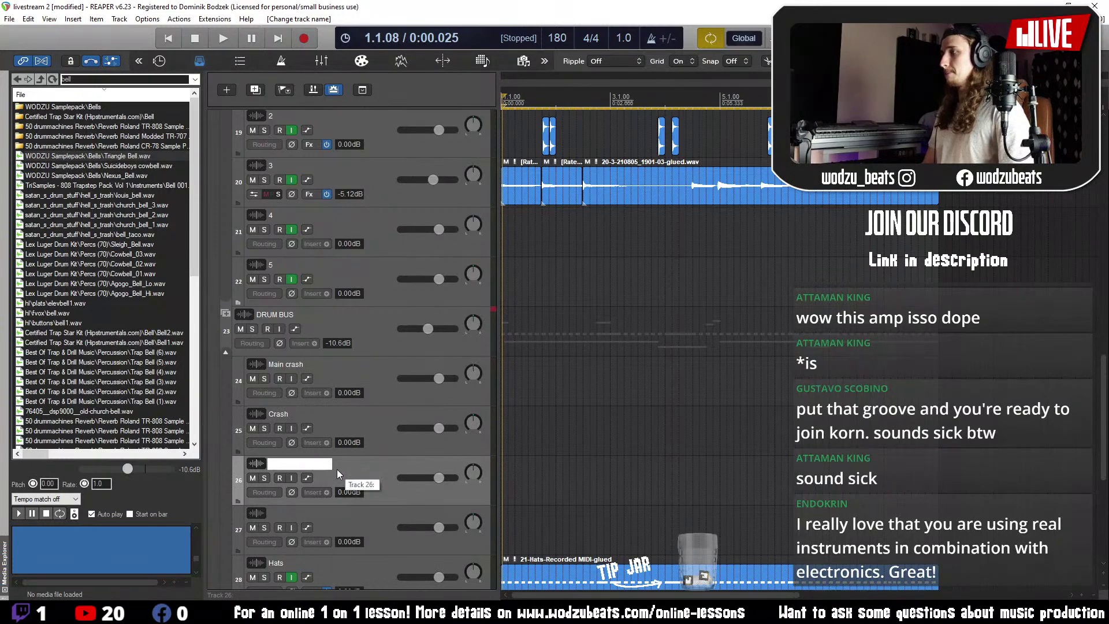
text(China)
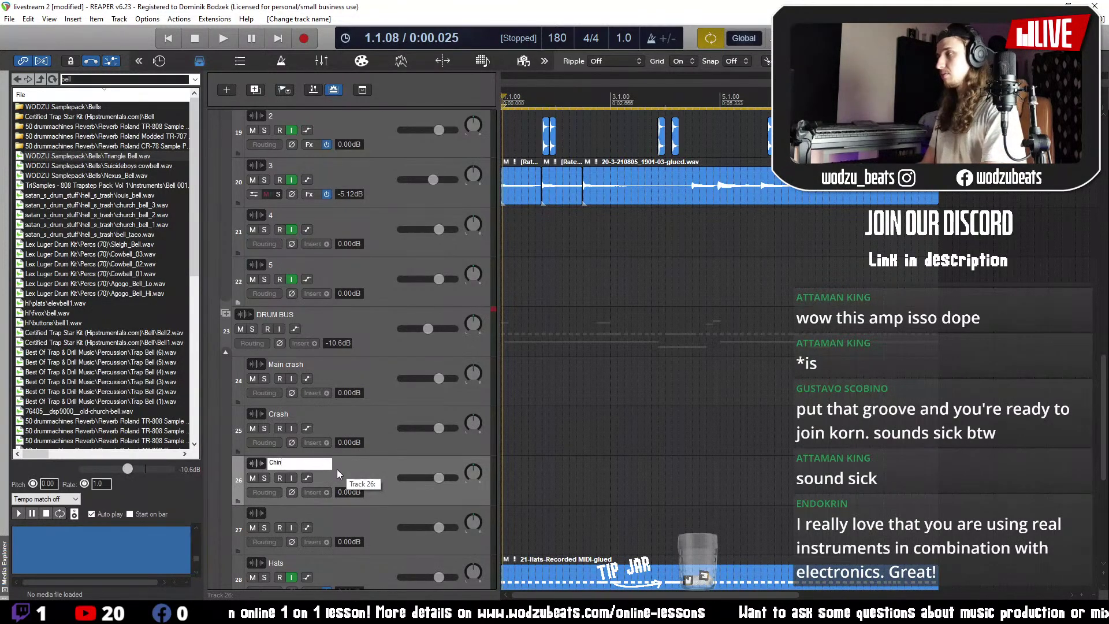
key(Return)
scroll(337, 469, down, 3)
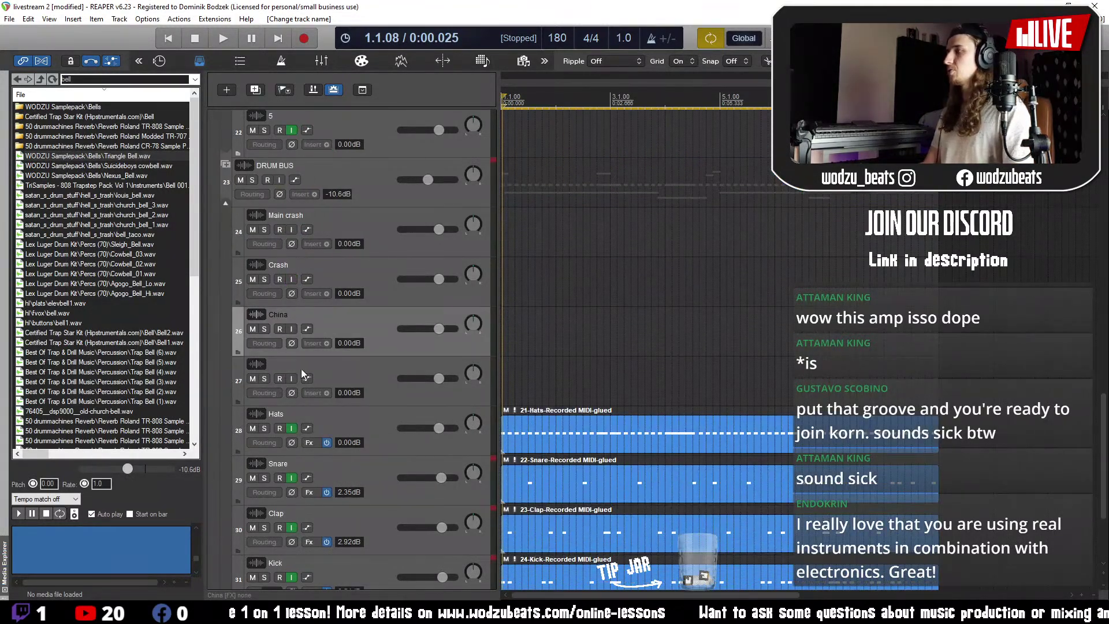
double_click(333, 364)
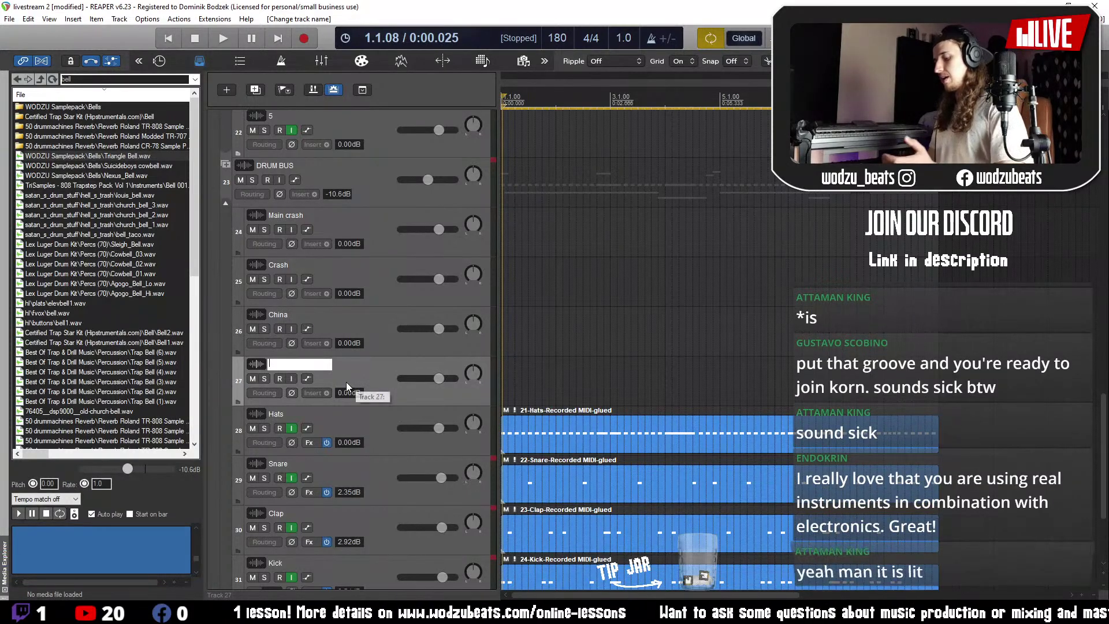
text(Triangle)
key(Return)
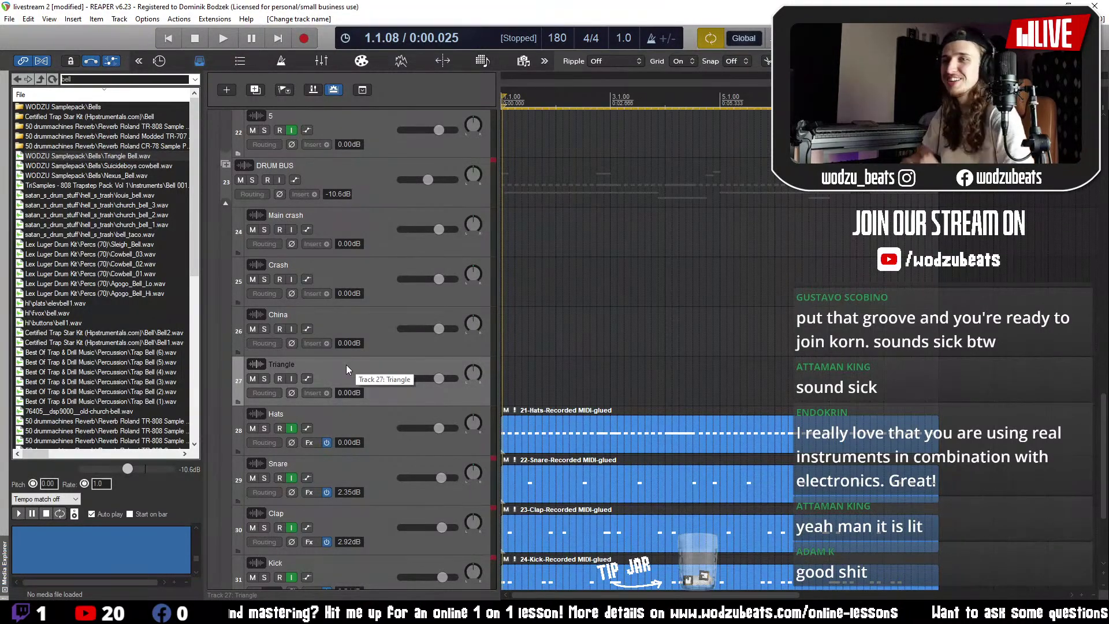
- Select the Main crash track and browse the Sample library to the lex_luger_drum_kit folder
click(340, 224)
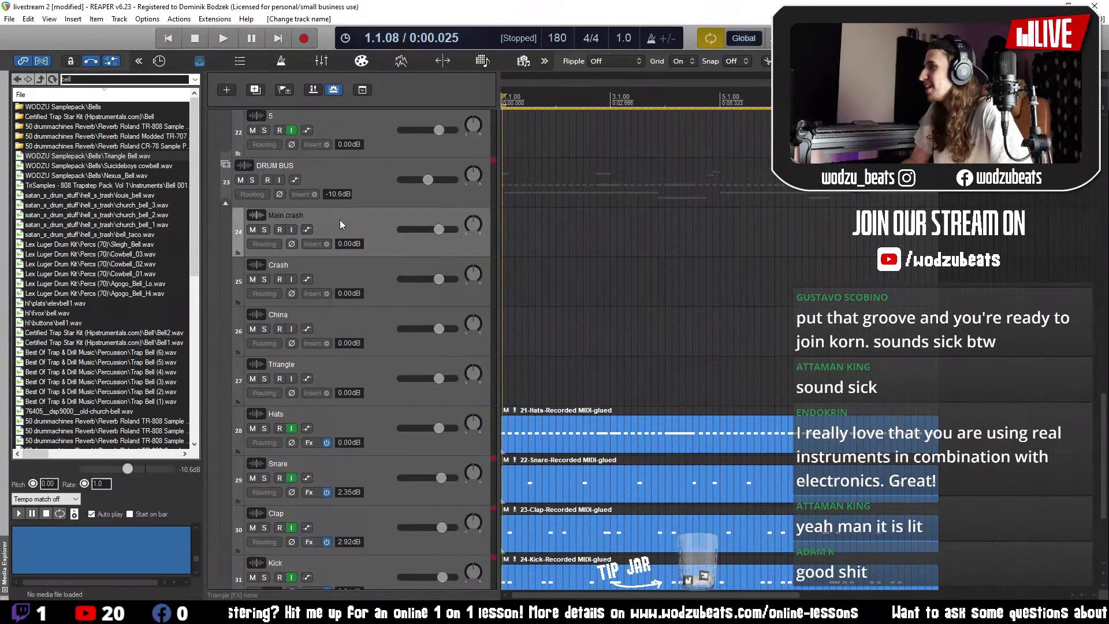
click(38, 80)
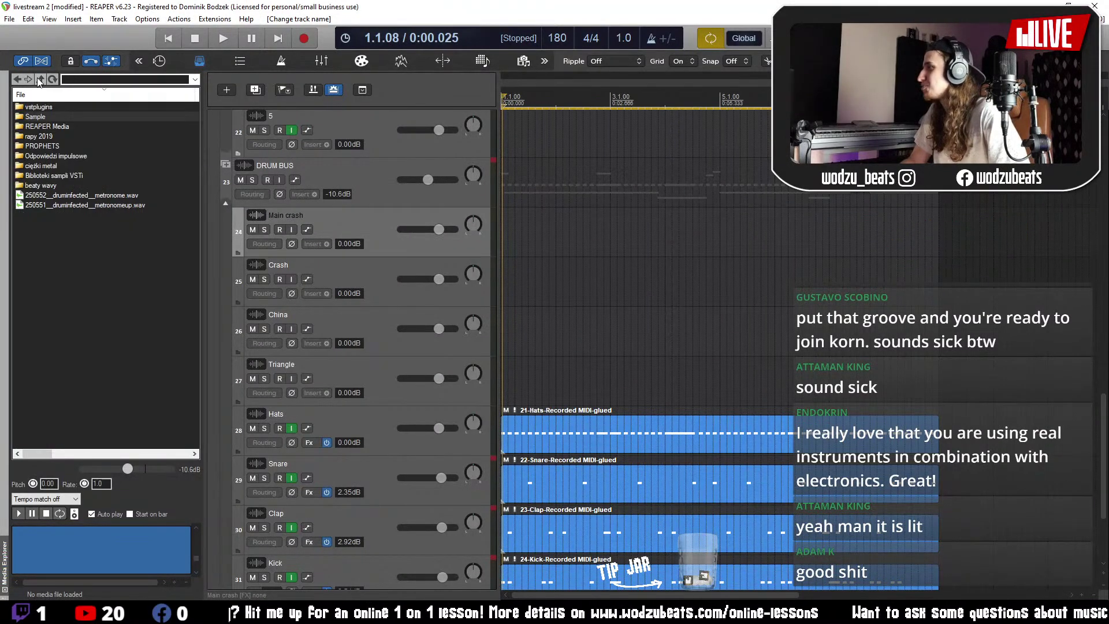
double_click(51, 118)
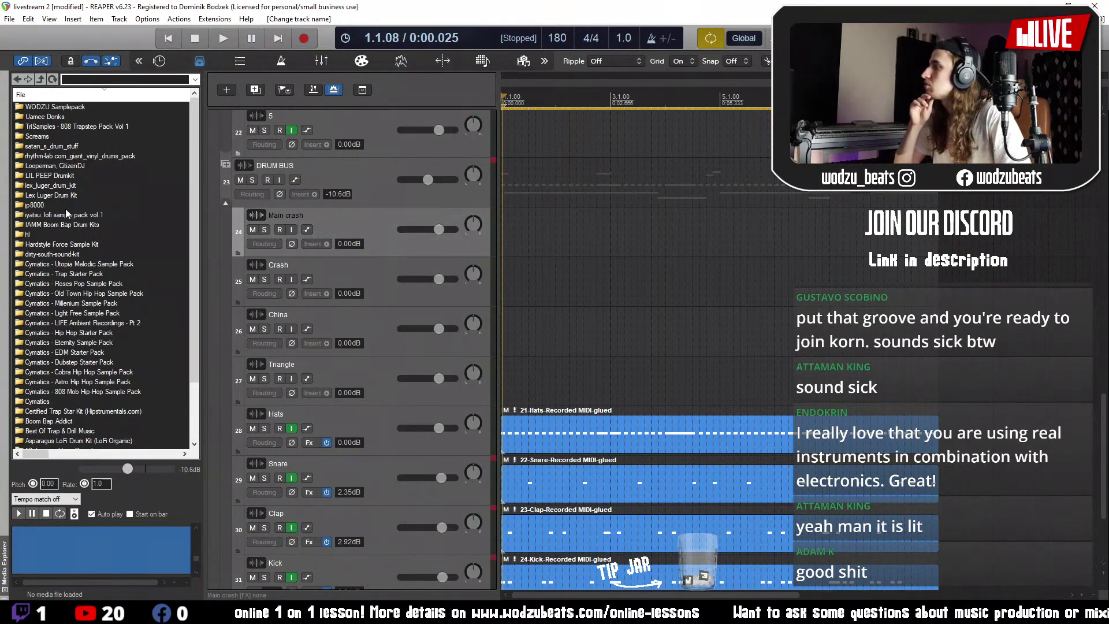
double_click(56, 186)
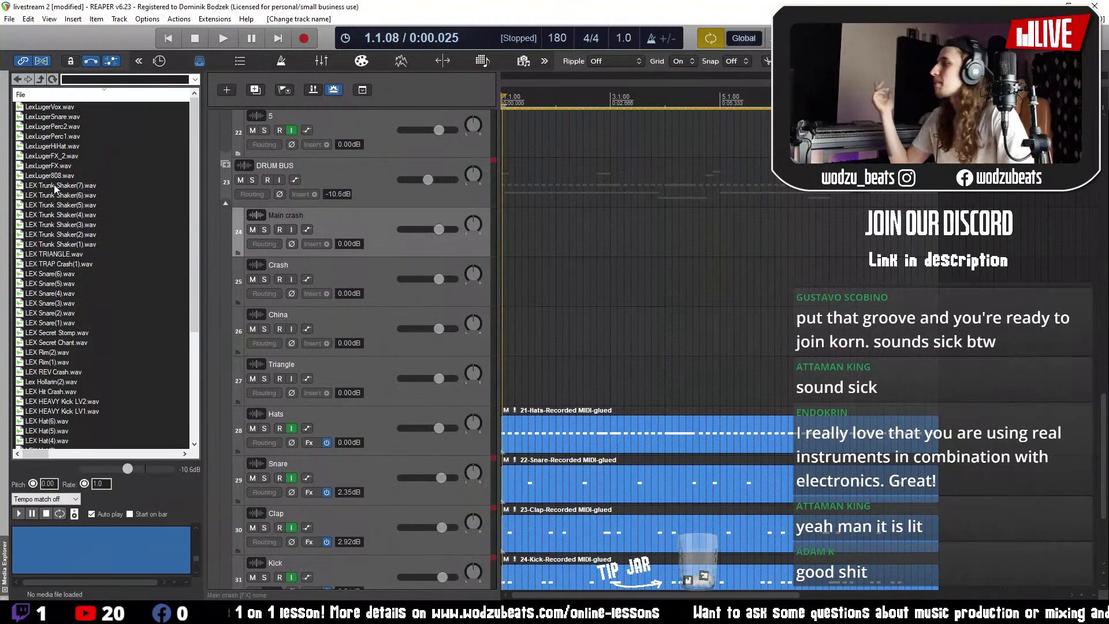
- Audition samples in the drum kit folder and place LEX Hit Crash.wav on the Crash track near the beginning
click(56, 184)
click(63, 274)
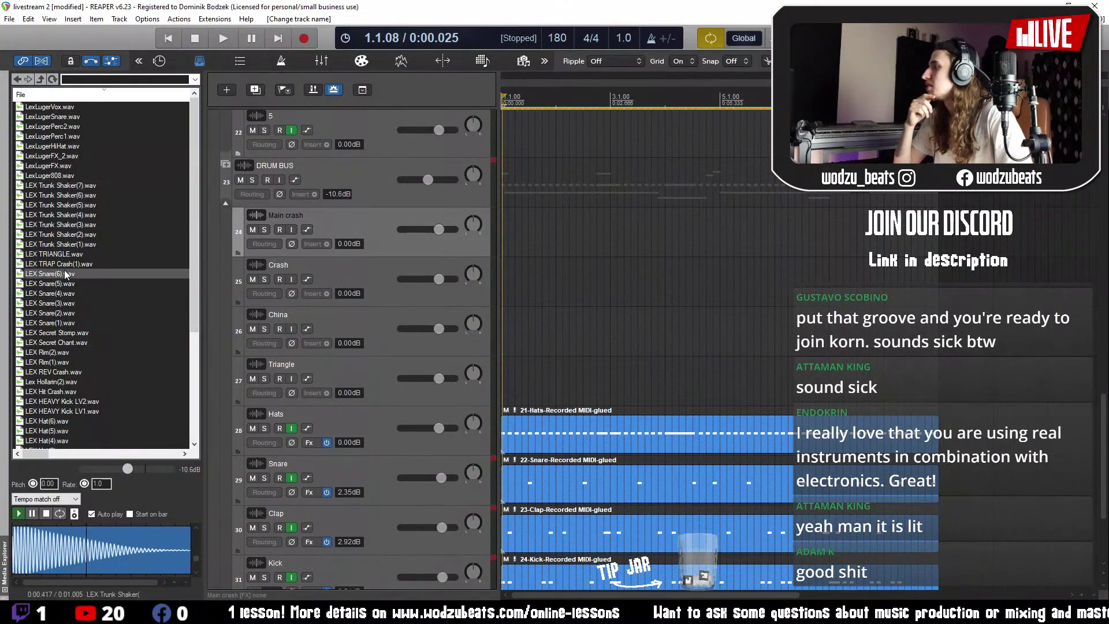
key(Down)
key(Down)
key(Down)
key(Down)
key(Down)
key(Down)
key(Down)
key(Down)
key(Down)
key(Down)
key(Down)
key(Down)
key(Down)
key(Down)
key(Down)
key(Down)
key(Down)
key(Down)
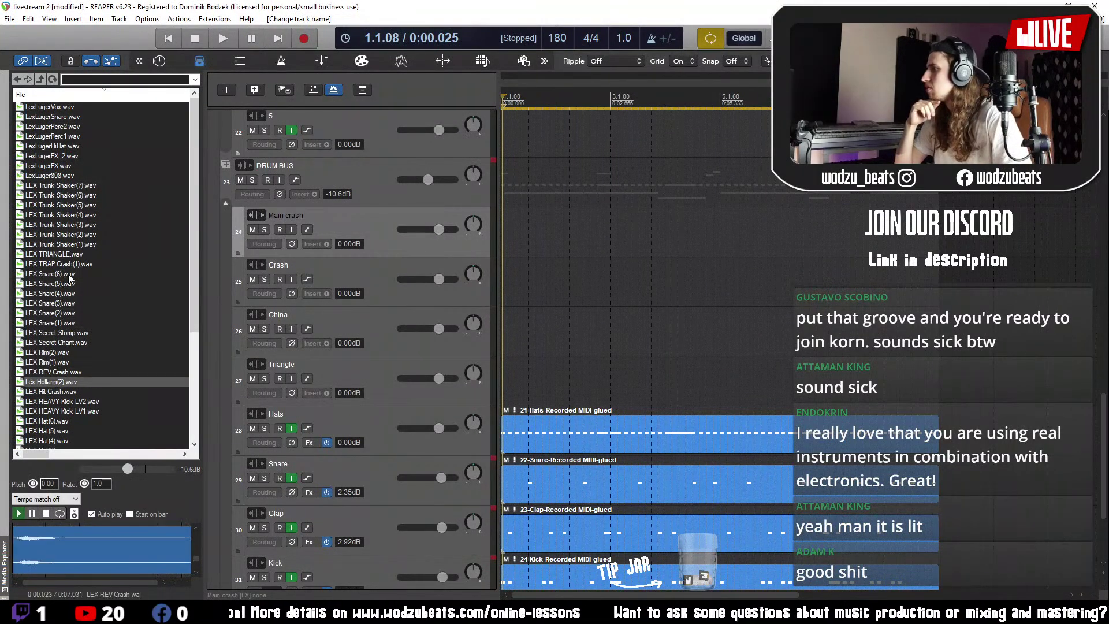
key(Down)
key(Down)
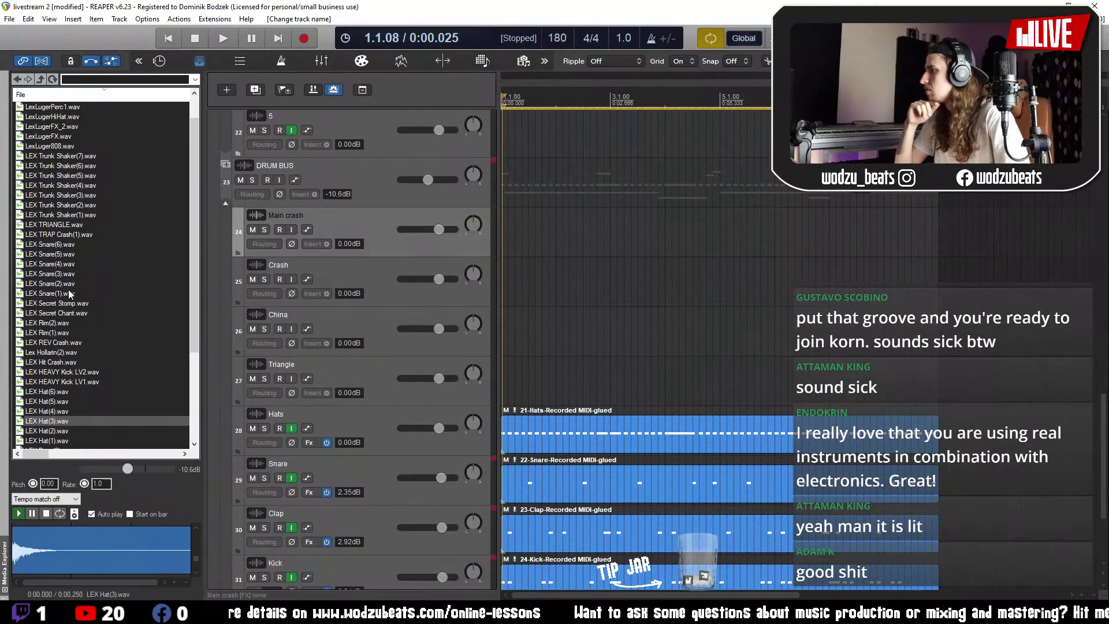
click(55, 364)
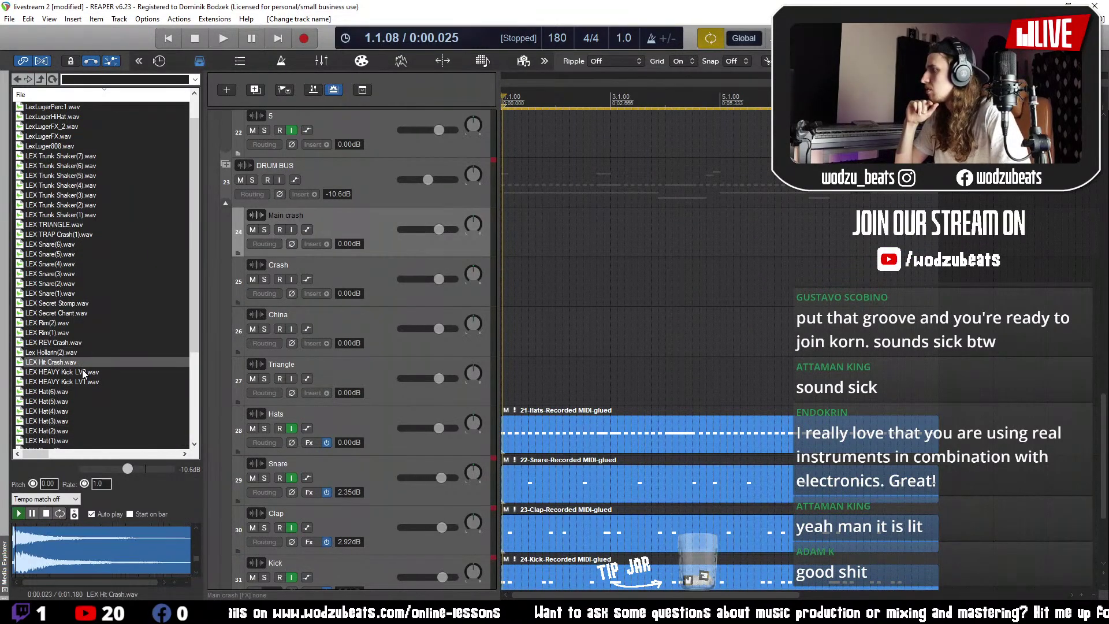
drag(55, 364, 520, 283)
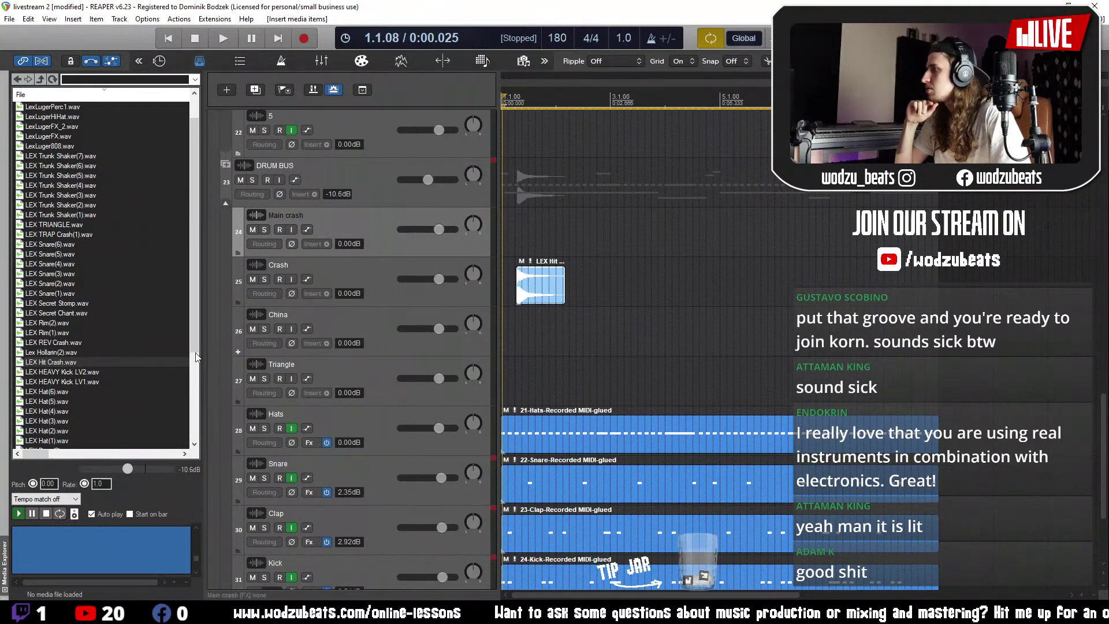
- Audition more kit samples and place LEX Chant.wav on the Triangle track near the beginning
click(65, 372)
click(68, 384)
click(65, 399)
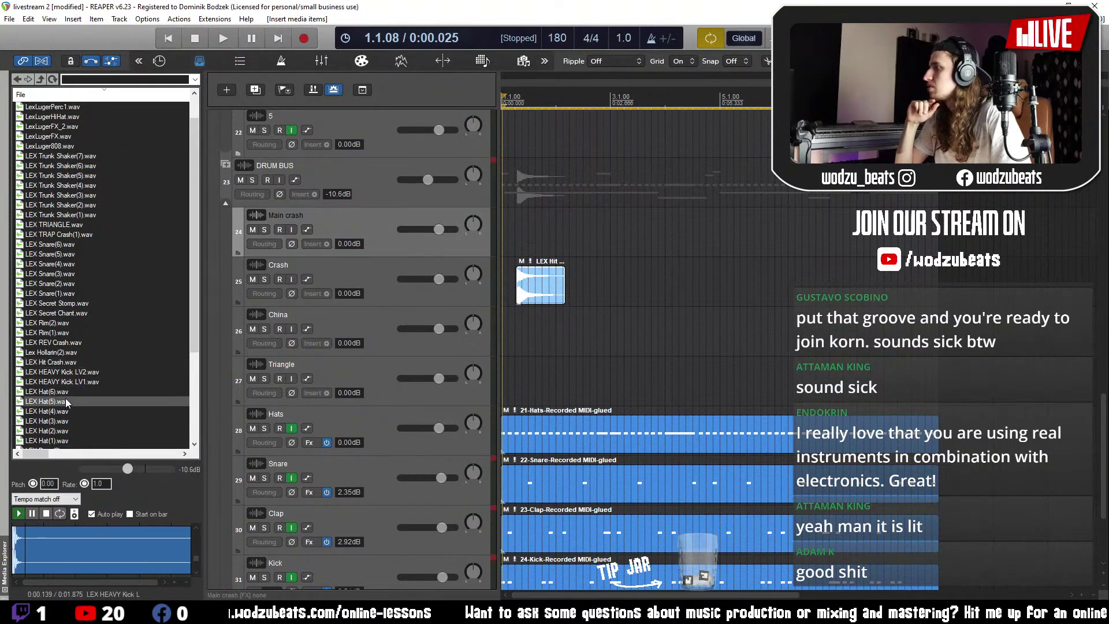
click(71, 343)
scroll(73, 345, down, 4)
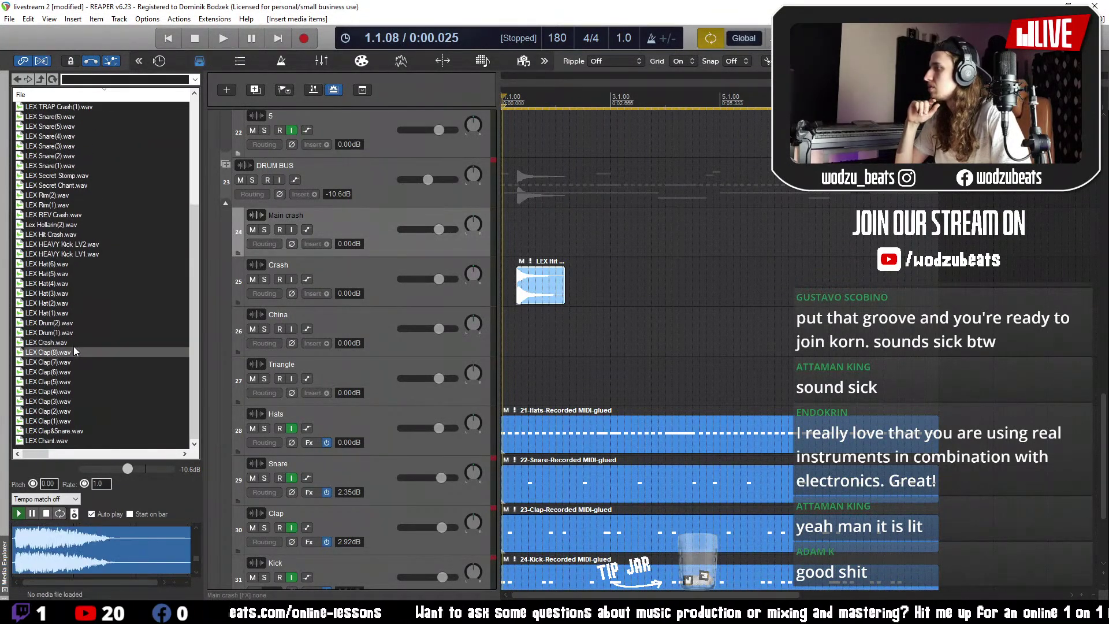
click(69, 333)
click(68, 441)
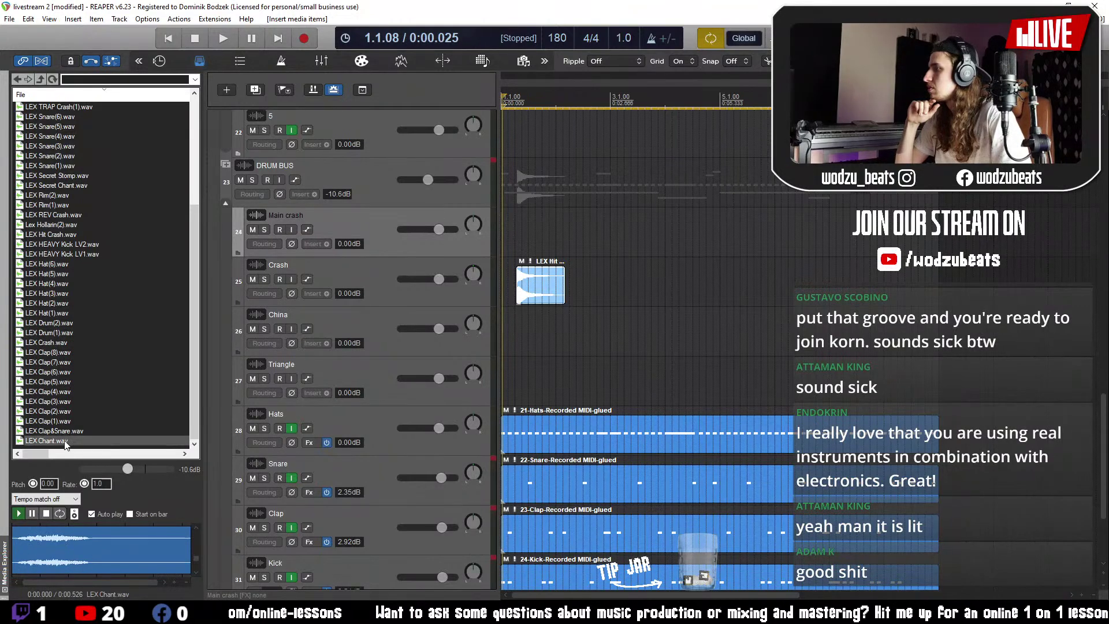
drag(540, 374, 536, 373)
- Insert a new track below Triangle and name it Chant
right_click(339, 369)
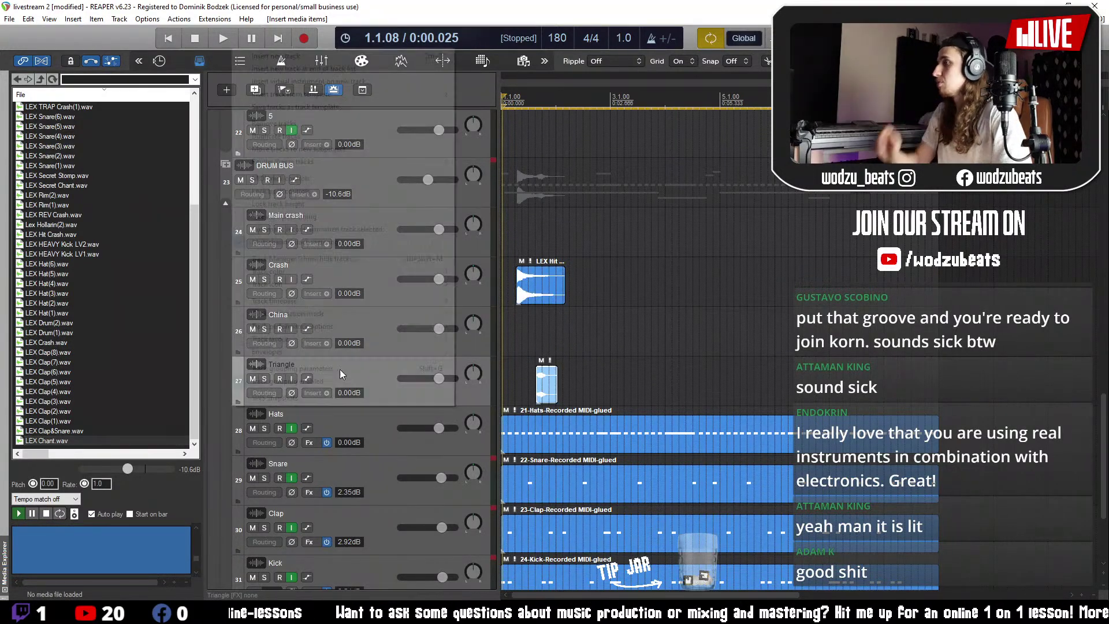
click(387, 59)
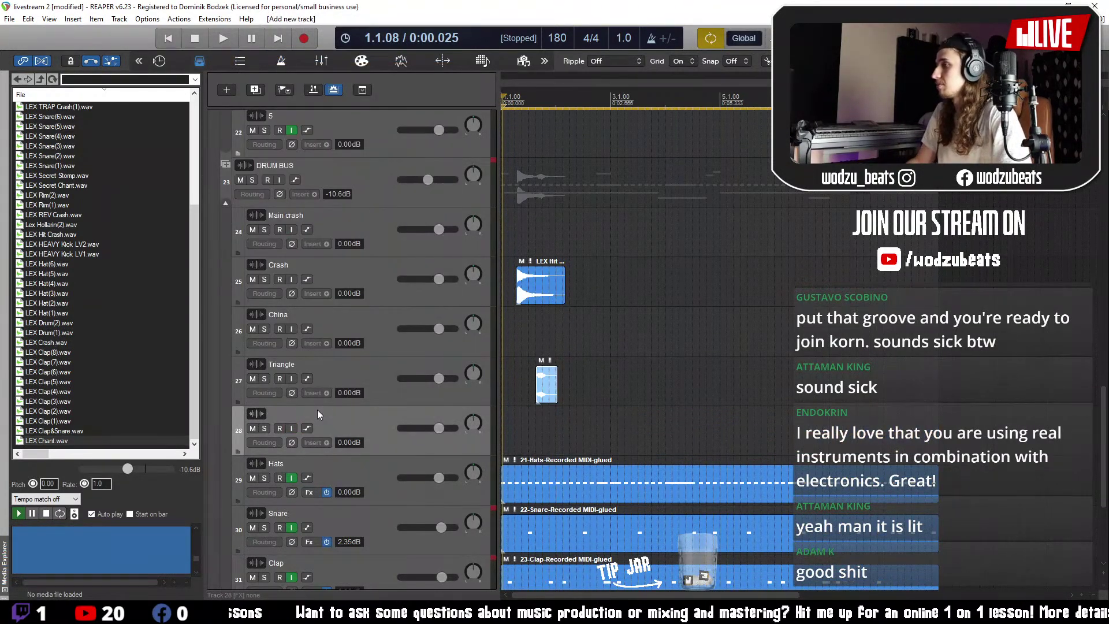
text(Chant)
key(Return)
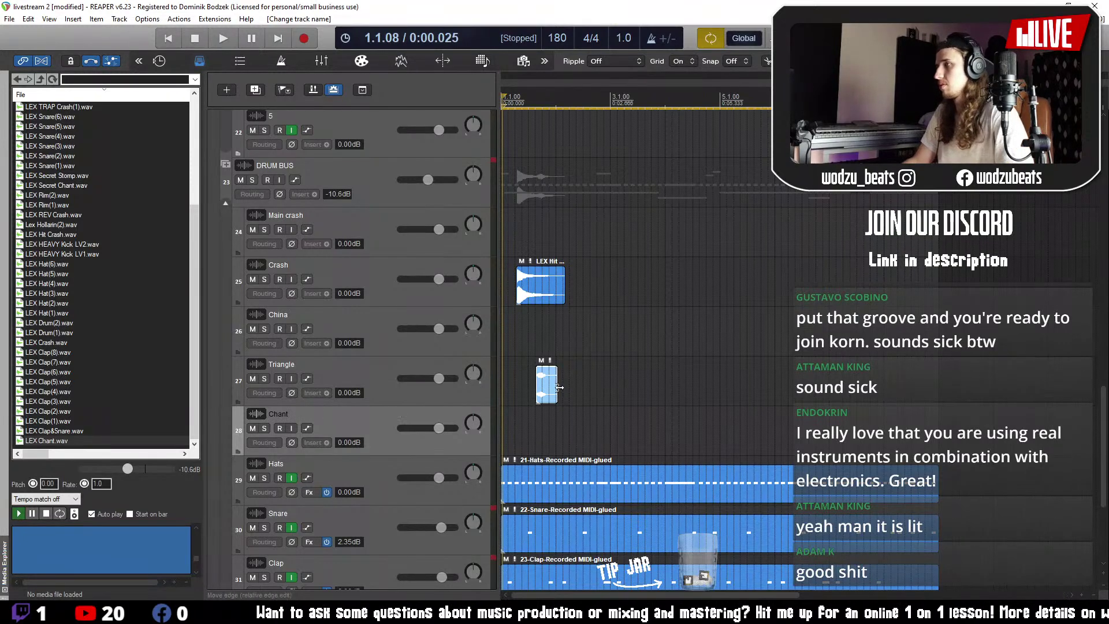
- Move the chant sample to the start of the Chant track and audition that track in solo
drag(554, 389, 506, 430)
click(264, 429)
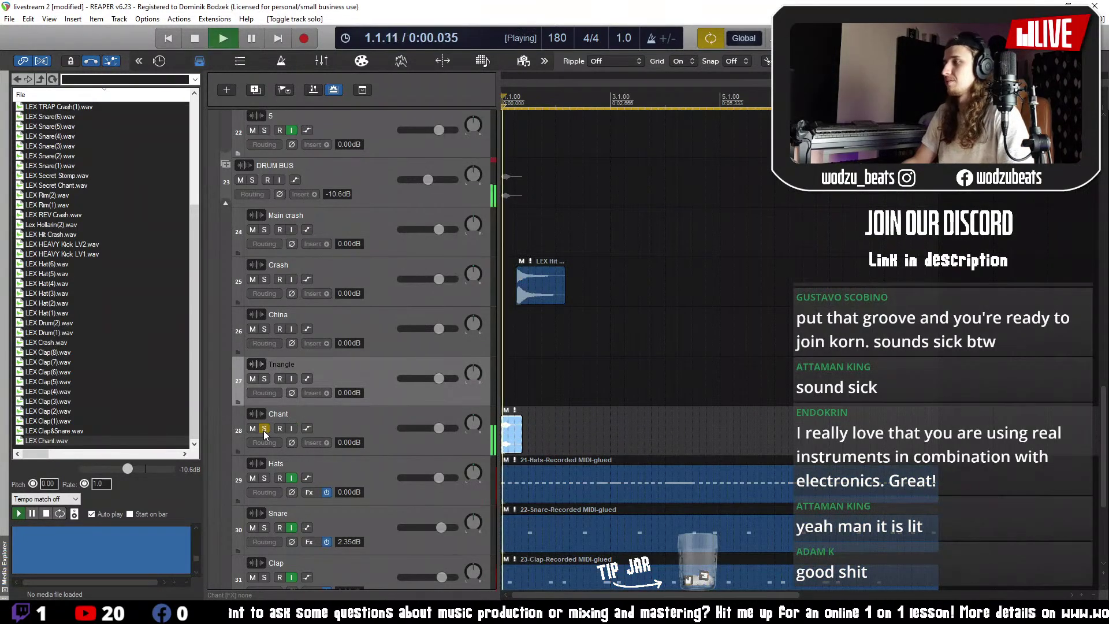
click(264, 429)
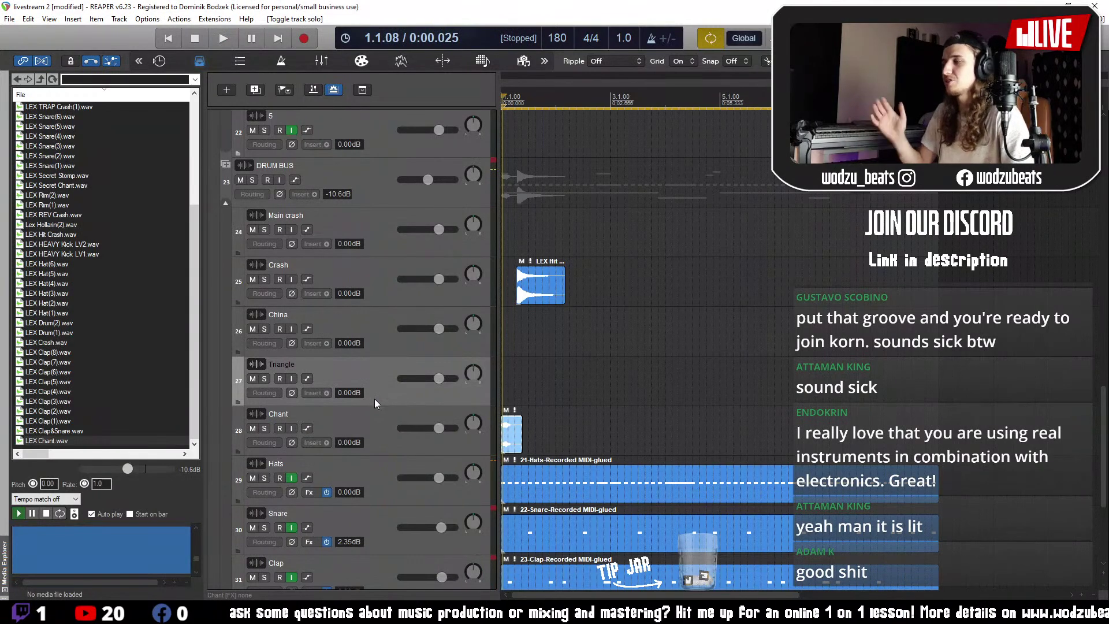
- Audition the Trunk Shaker and crash samples and place LEX TRAP Crash(1).wav at the start of the Main crash track
click(59, 421)
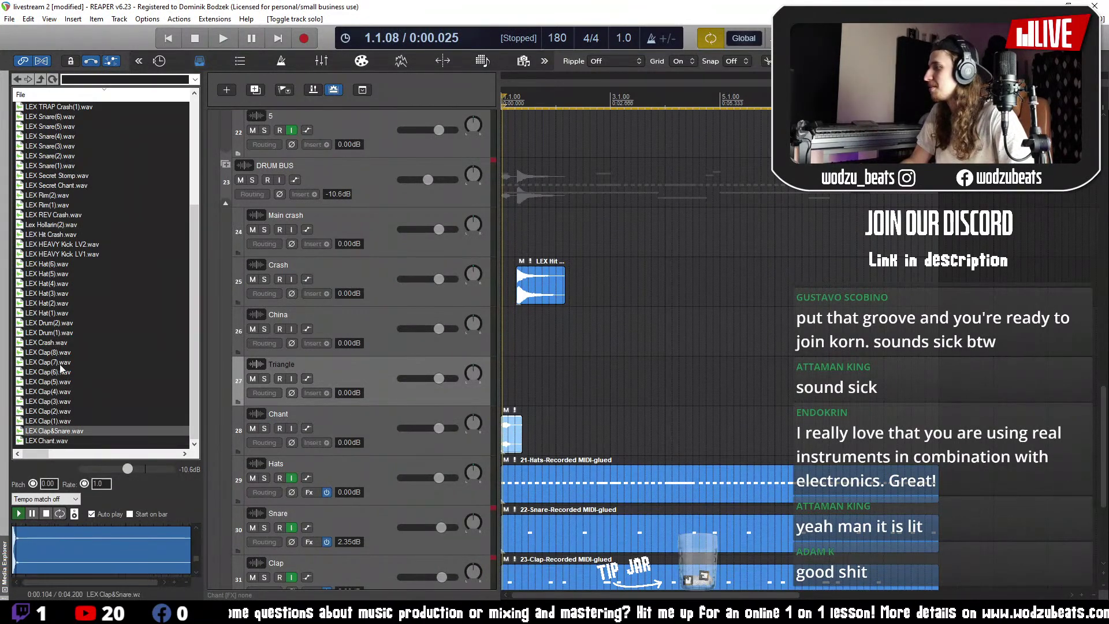
click(71, 255)
scroll(71, 255, up, 2)
scroll(73, 260, up, 3)
click(72, 234)
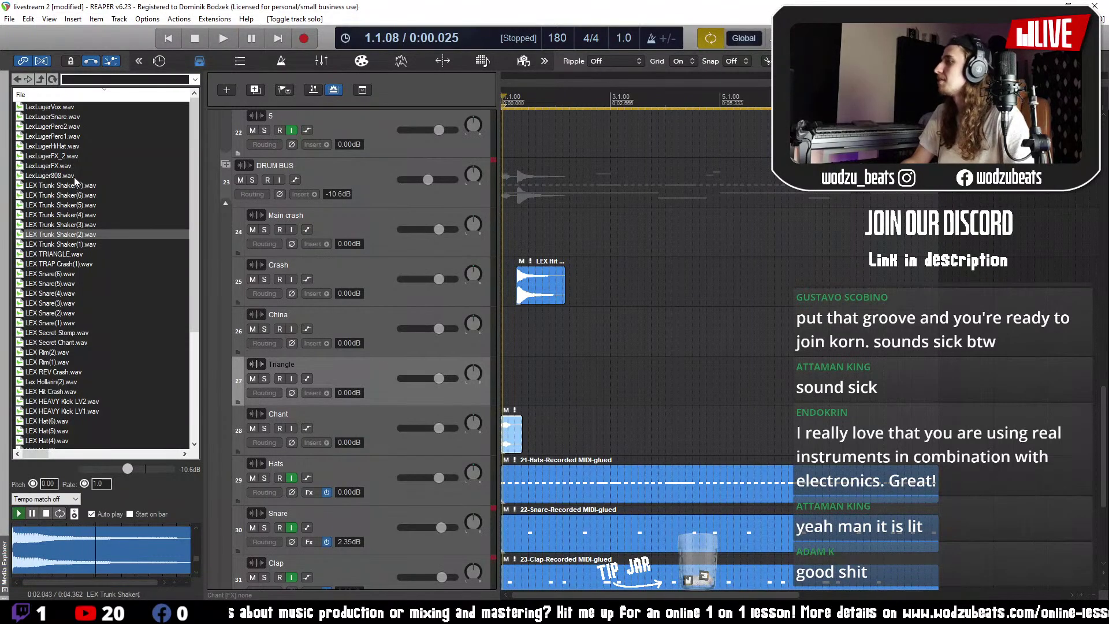
click(84, 195)
click(85, 245)
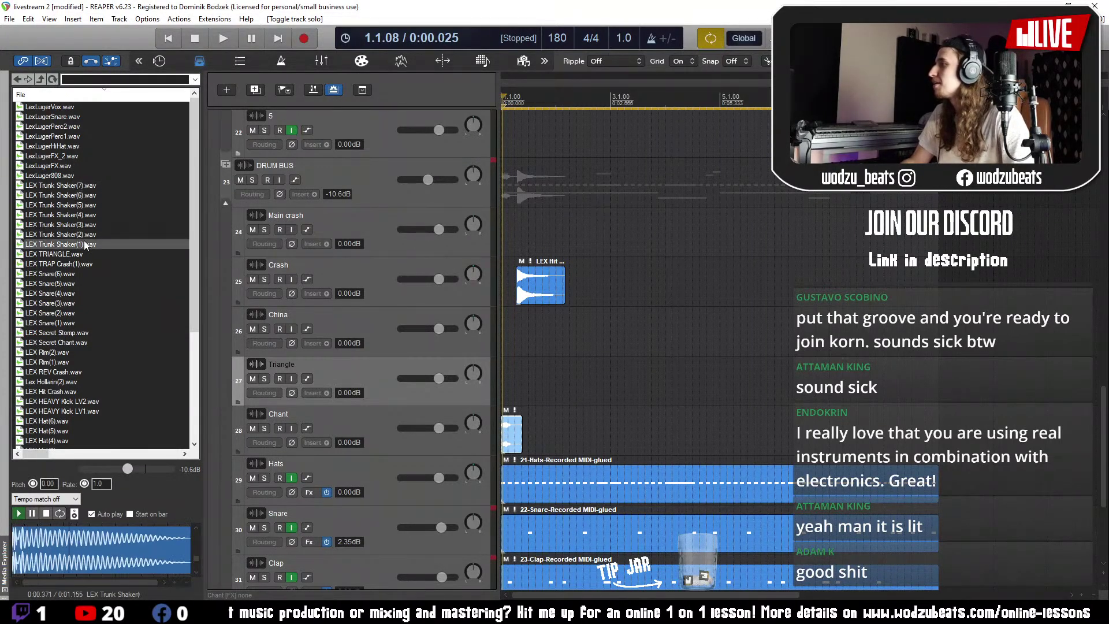
click(81, 264)
drag(75, 265, 443, 230)
- Set the Main crash track's volume to 4.02 dB while listening to the mix, and stop playback
key(space)
key(space)
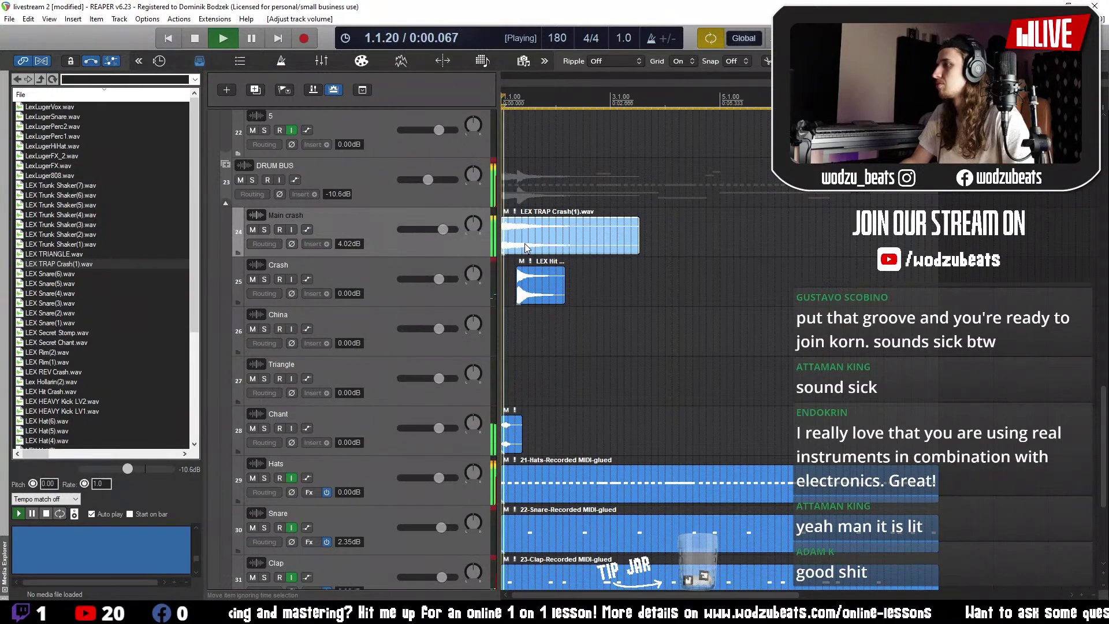
key(space)
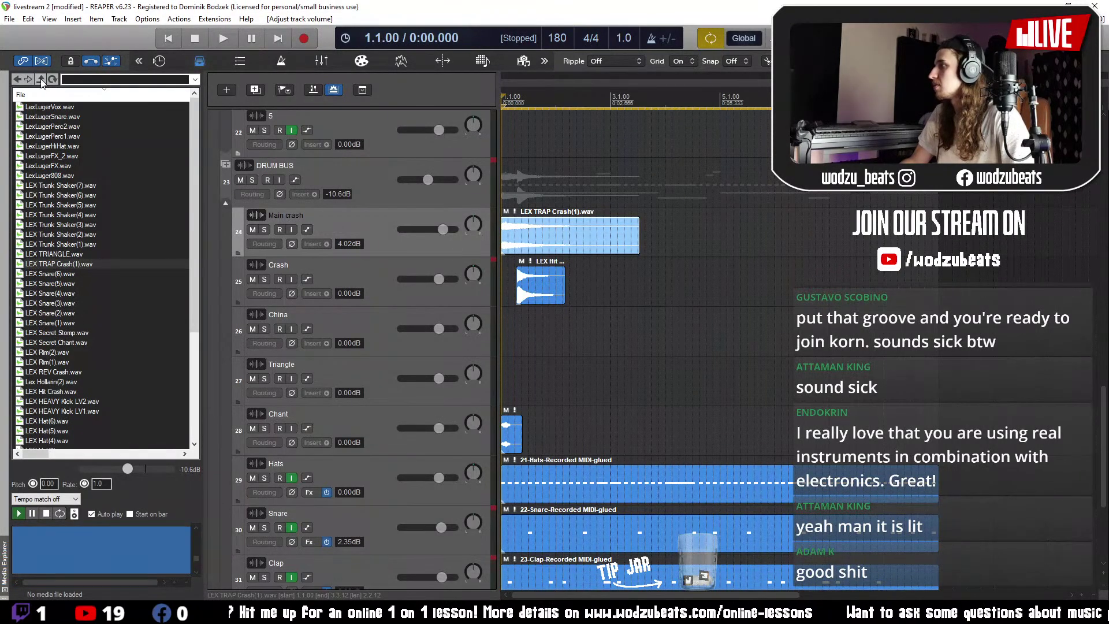
- Search the current sample folder for "tria" and audition LEX TRIANGLE.wav
click(98, 82)
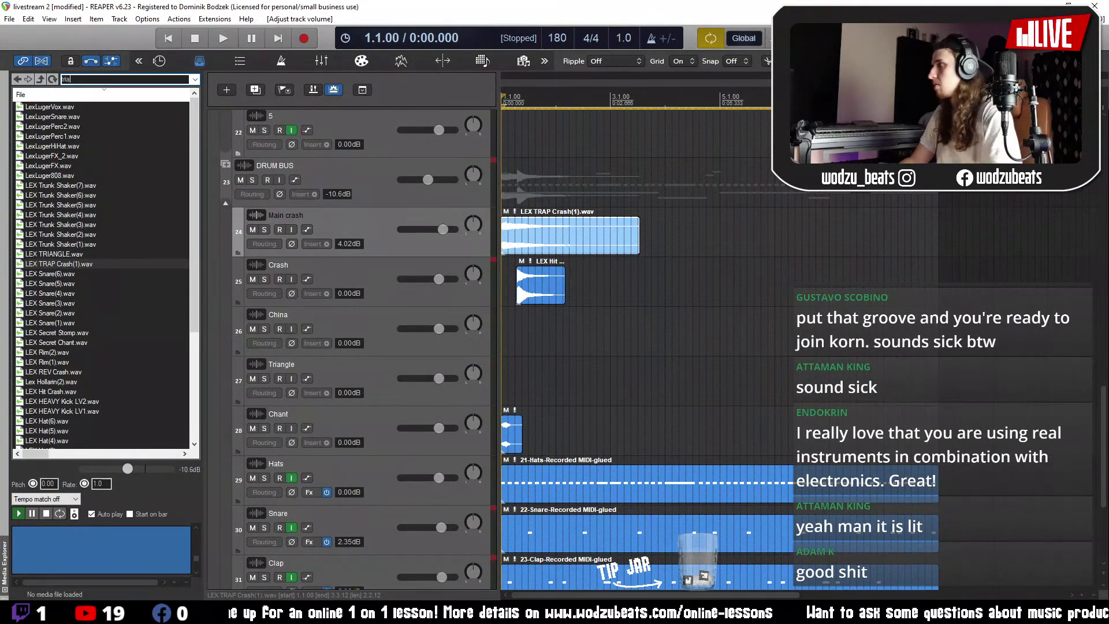
text(tria)
key(Return)
key(Down)
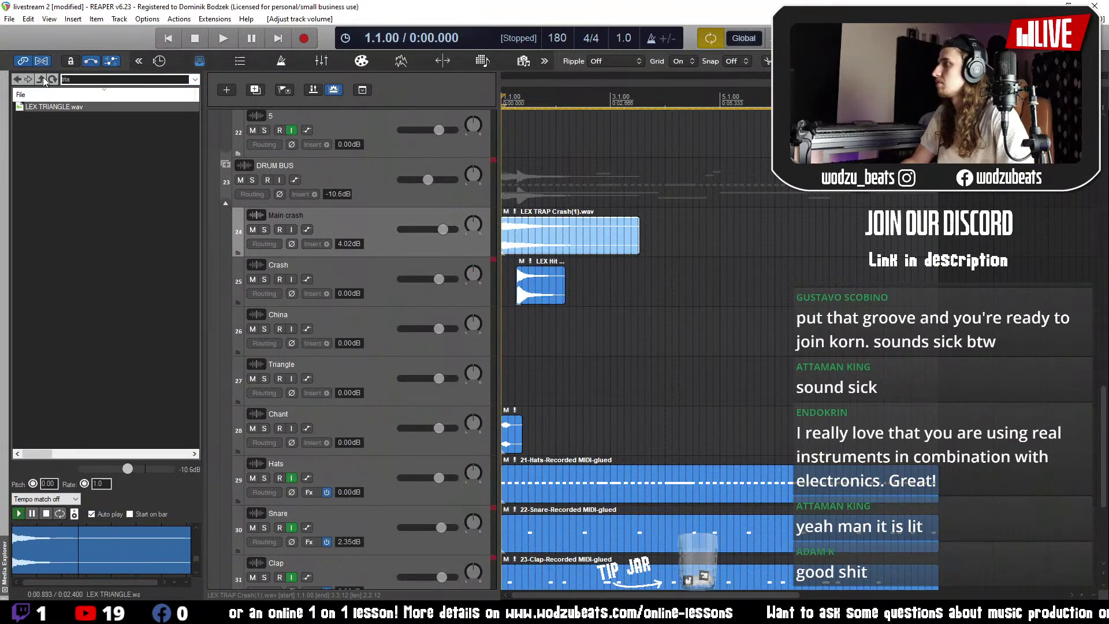
- Go back up to the Sample folder and search all its sample packs for "triangle"
click(43, 79)
click(42, 81)
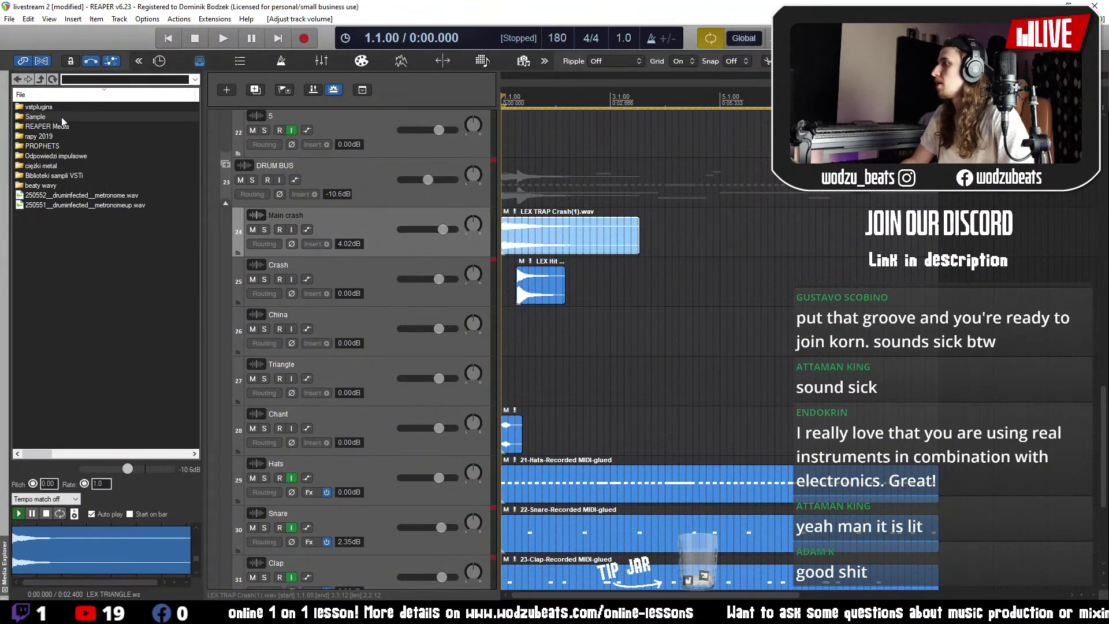
double_click(63, 118)
click(63, 80)
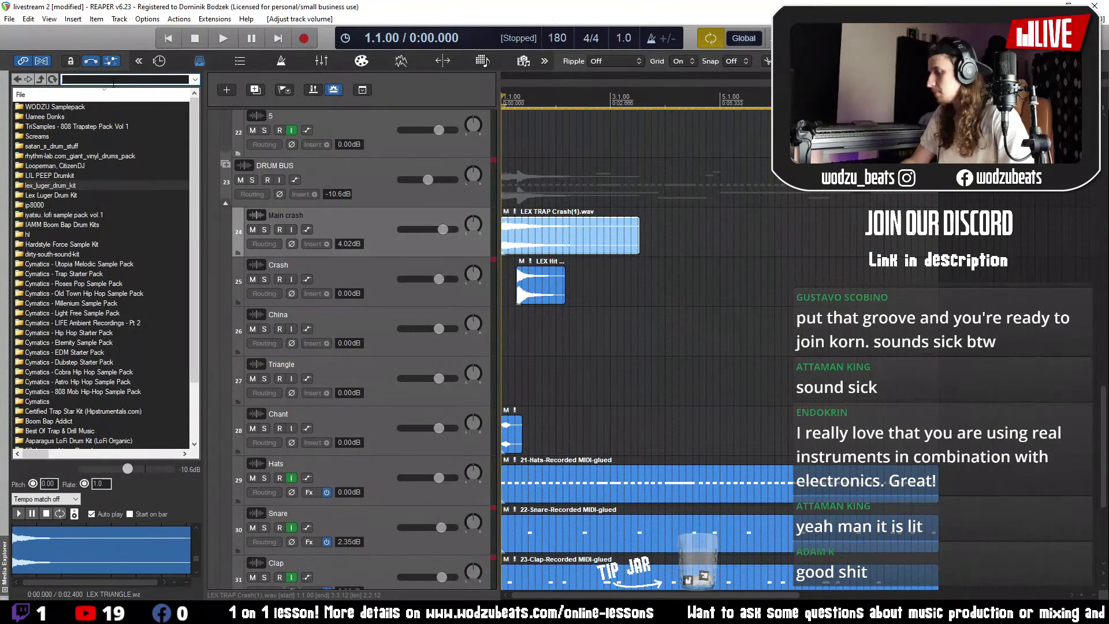
key(Return)
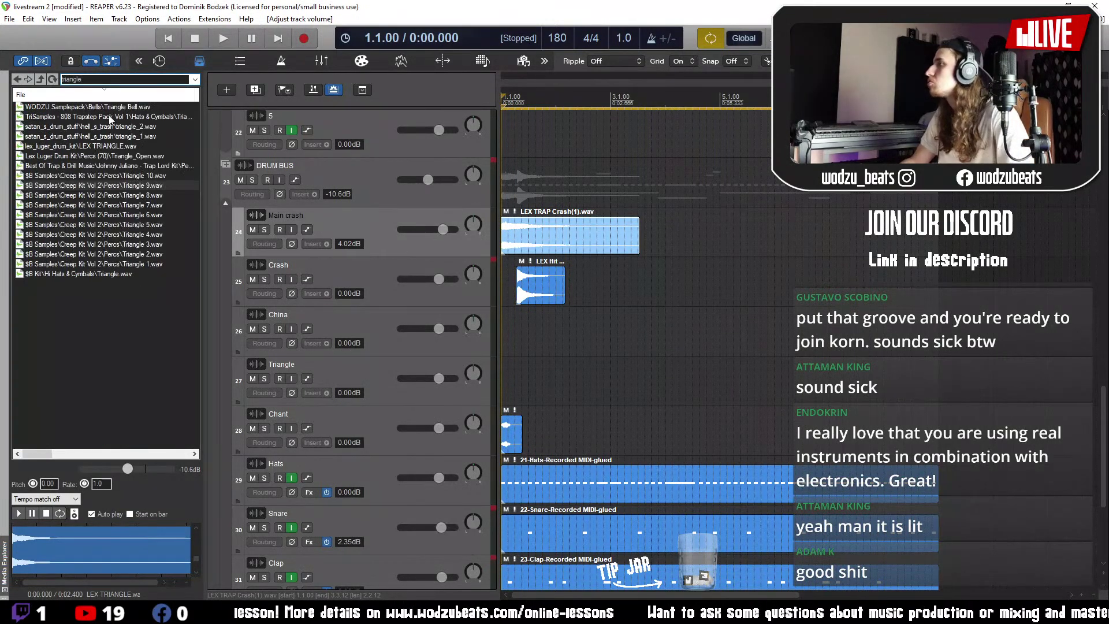
- Audition several triangle samples and place Triangle_Open.wav at the start of the Triangle track
click(109, 119)
click(116, 131)
click(118, 137)
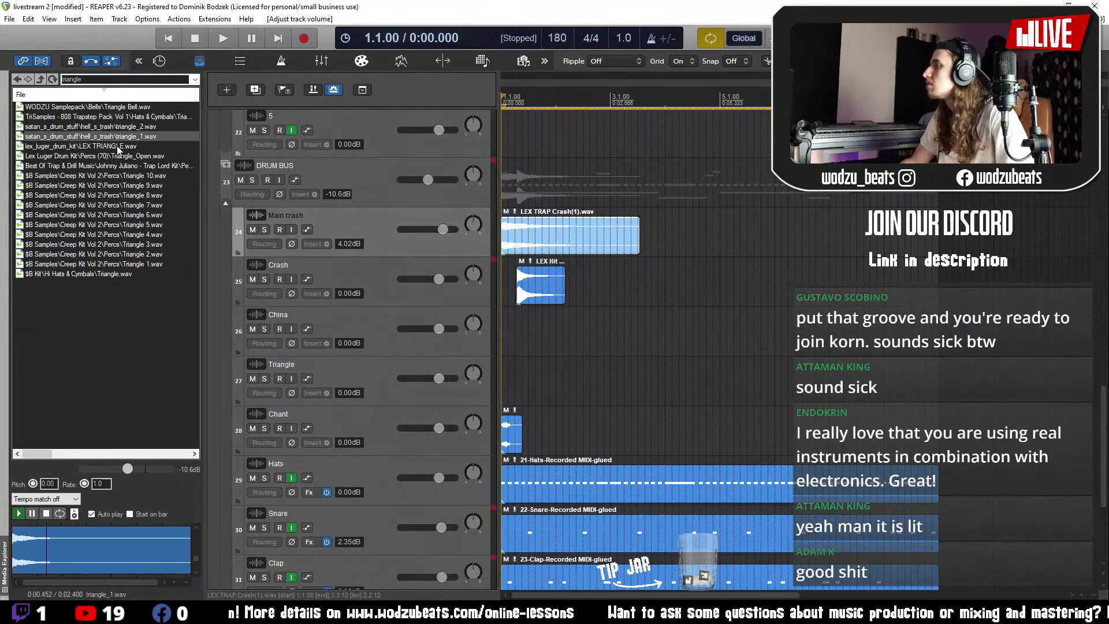
click(118, 147)
click(116, 156)
click(120, 167)
click(107, 157)
drag(104, 165, 457, 381)
- Audition the Triangle track in solo, then stop playback and unsolo it
click(265, 379)
key(space)
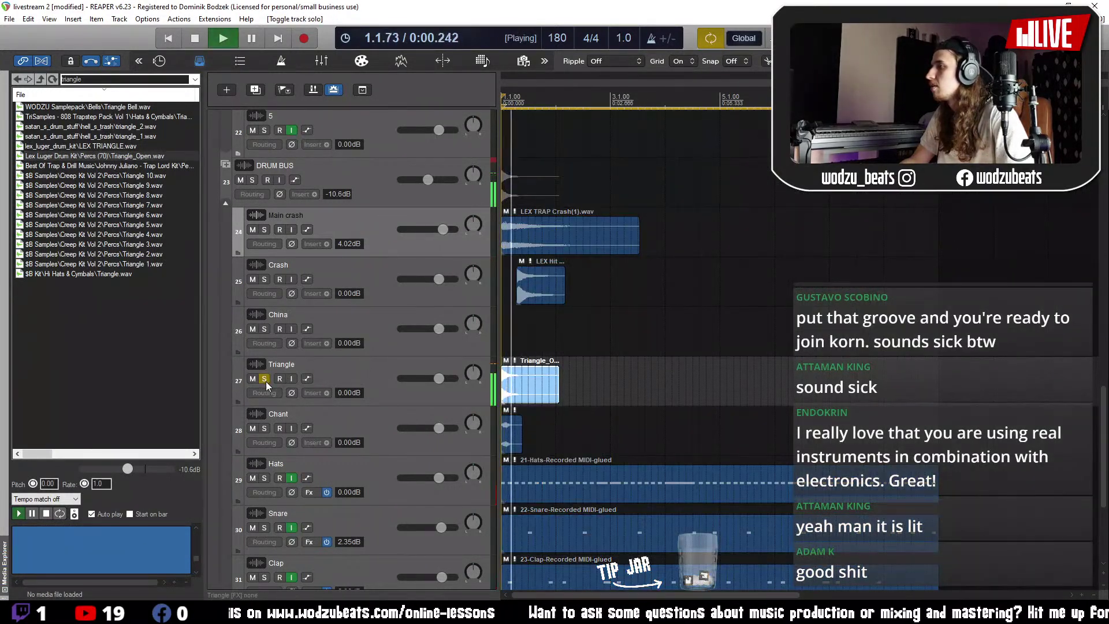
key(space)
click(266, 379)
- Close the Media Explorer to widen the arrangement area
scroll(569, 393, up, 3)
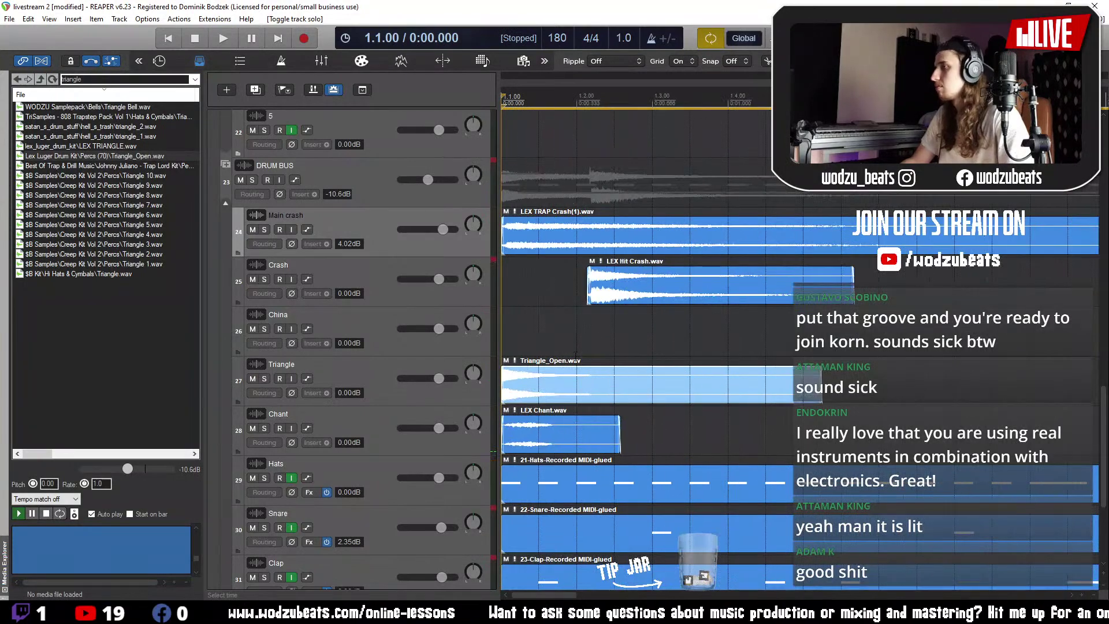
click(513, 384)
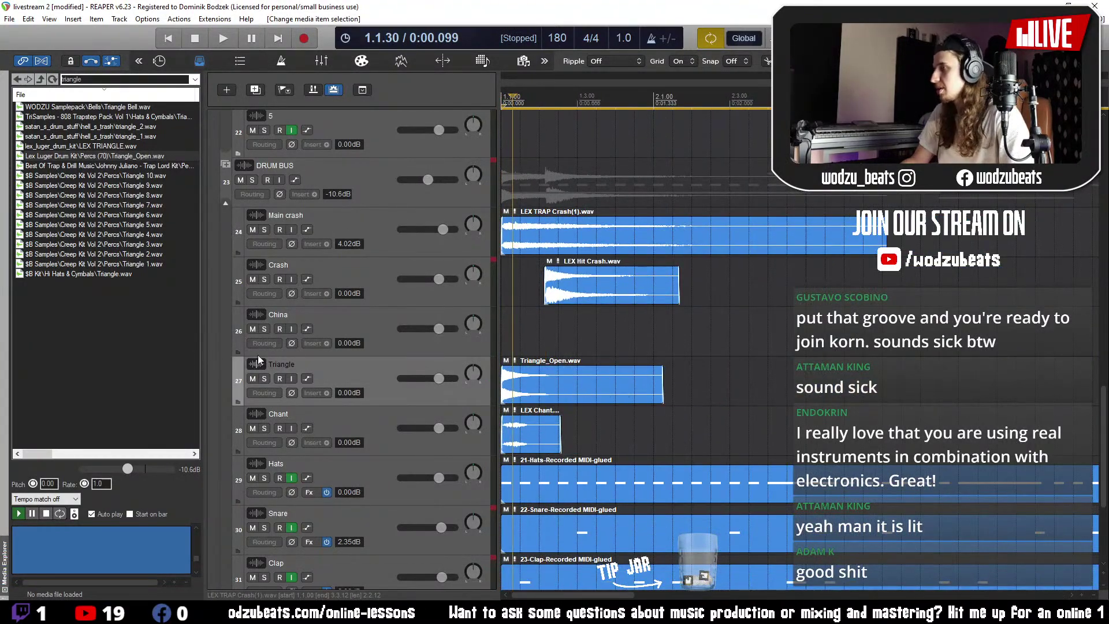
key(ctrl+alt+x)
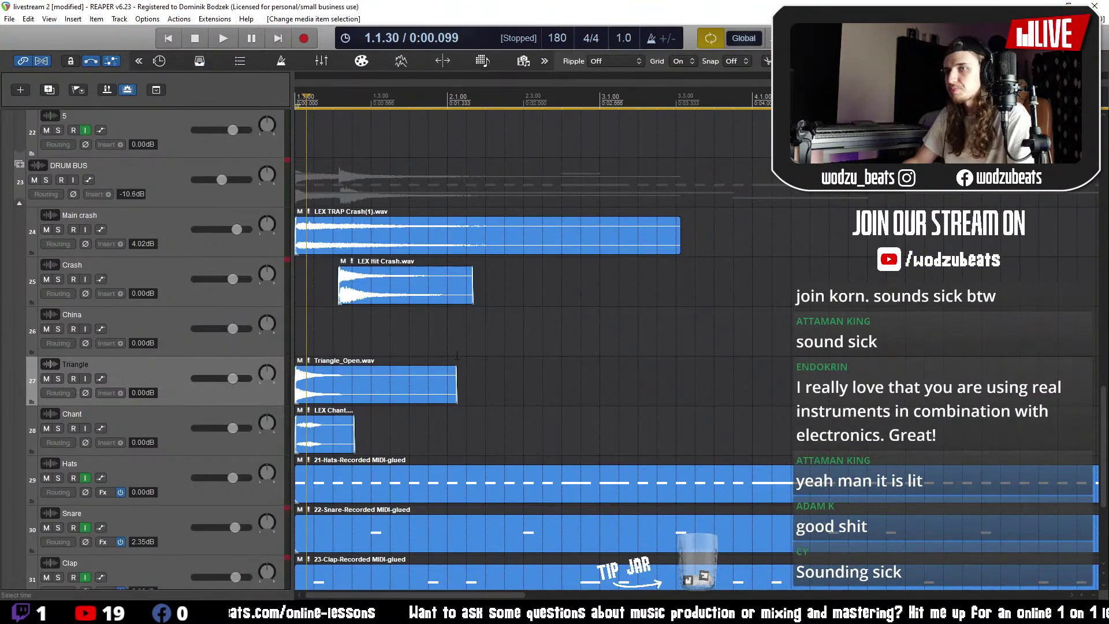
- Shift the LEX Hit Crash item along the Crash track to 1.2.50 and turn on snapping
scroll(321, 291, up, 2)
click(304, 292)
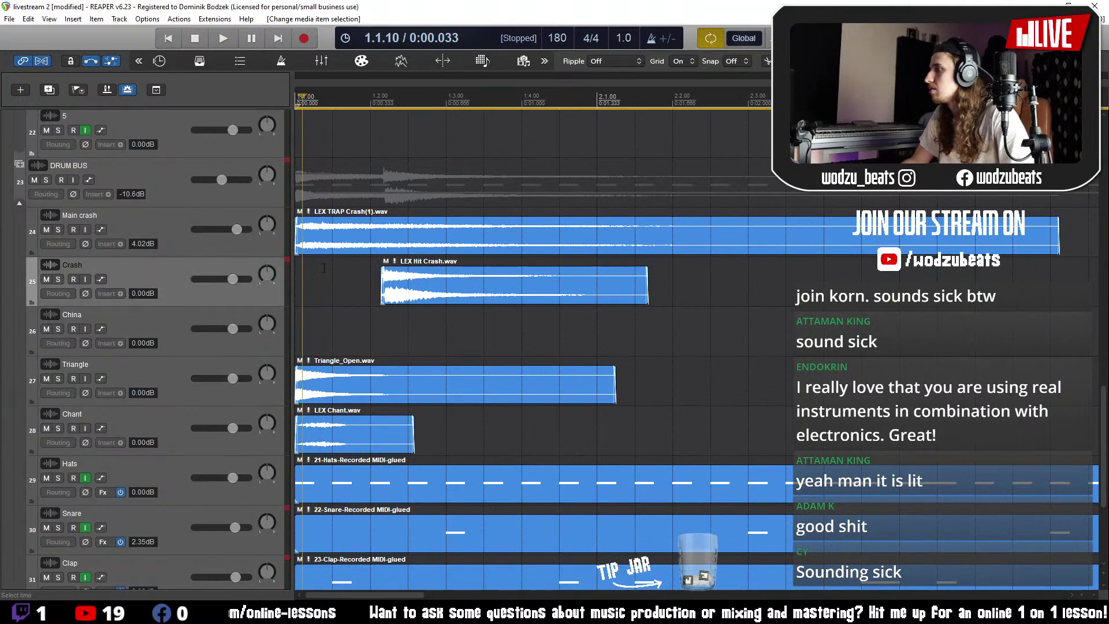
drag(401, 295, 427, 293)
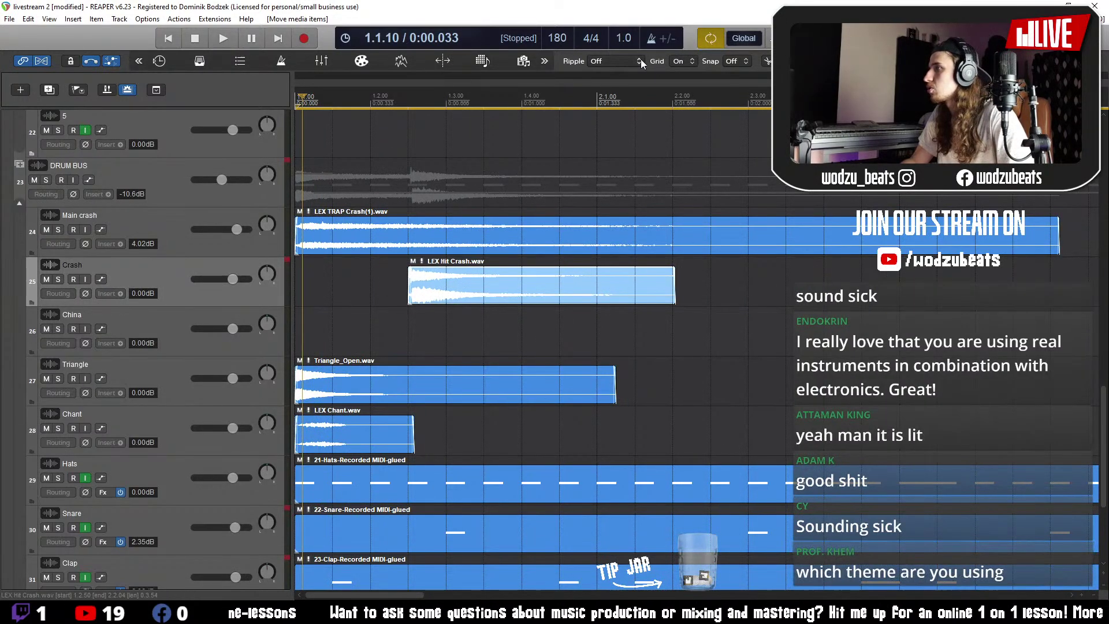
click(324, 237)
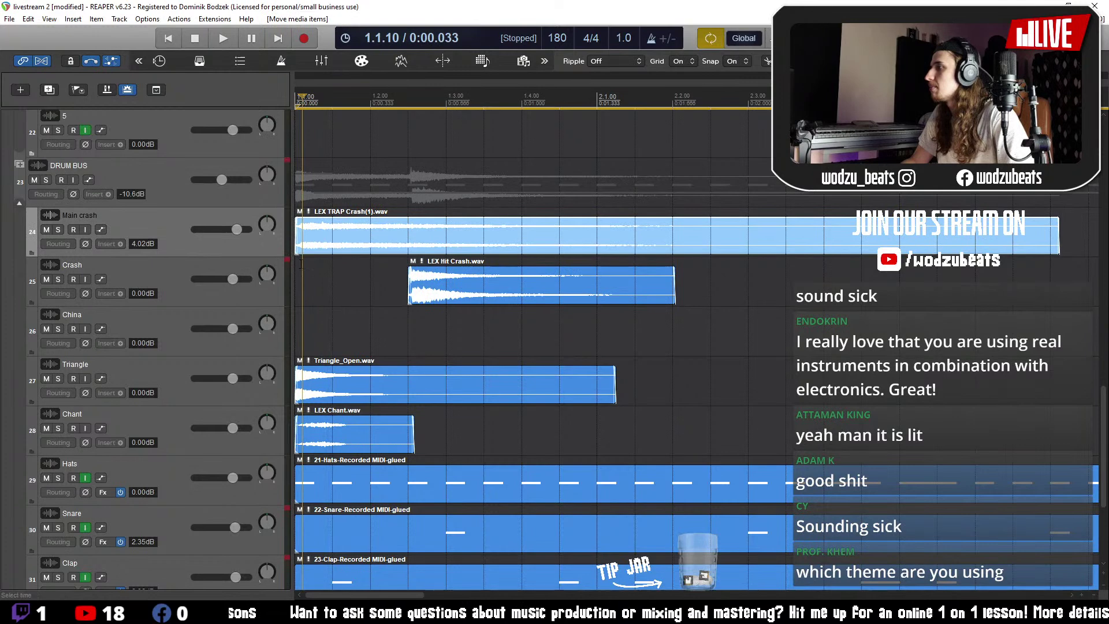
click(324, 284)
key(space)
- Move the Triangle_Open item to about 1.4.50 and the LEX Chant item to about beat 4 of bar 1
drag(327, 385, 591, 386)
key(space)
drag(352, 434, 581, 435)
- Mute the Crash, China and Triangle tracks
click(46, 279)
click(46, 329)
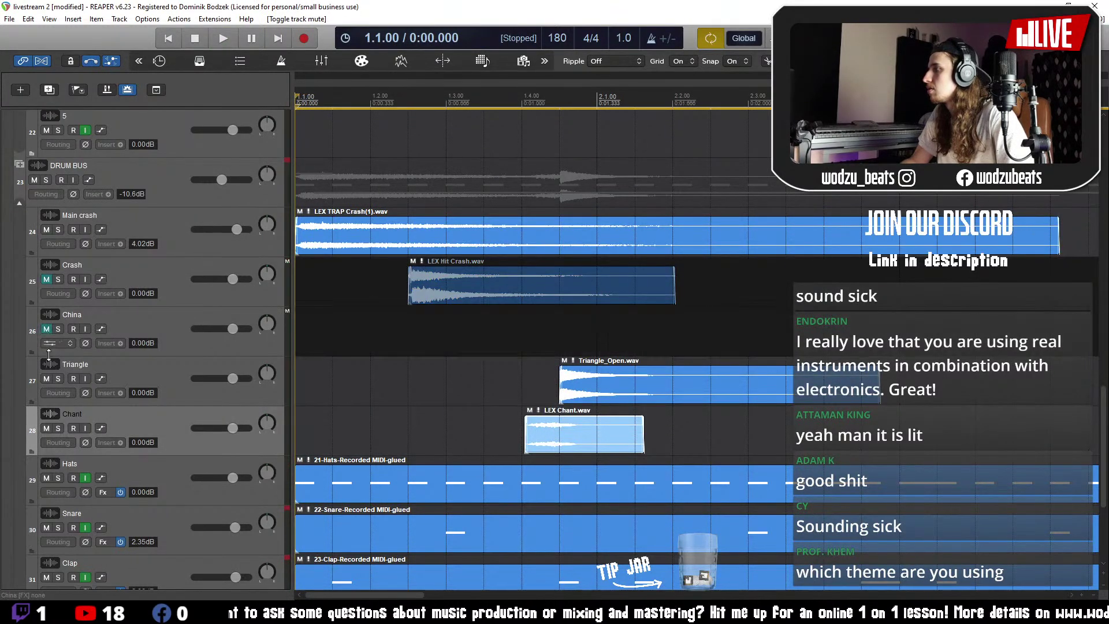
click(47, 380)
- Raise the Main crash track's volume to 7.04 dB while repeatedly playing the opening of the beat
key(space)
key(minus)
key(space)
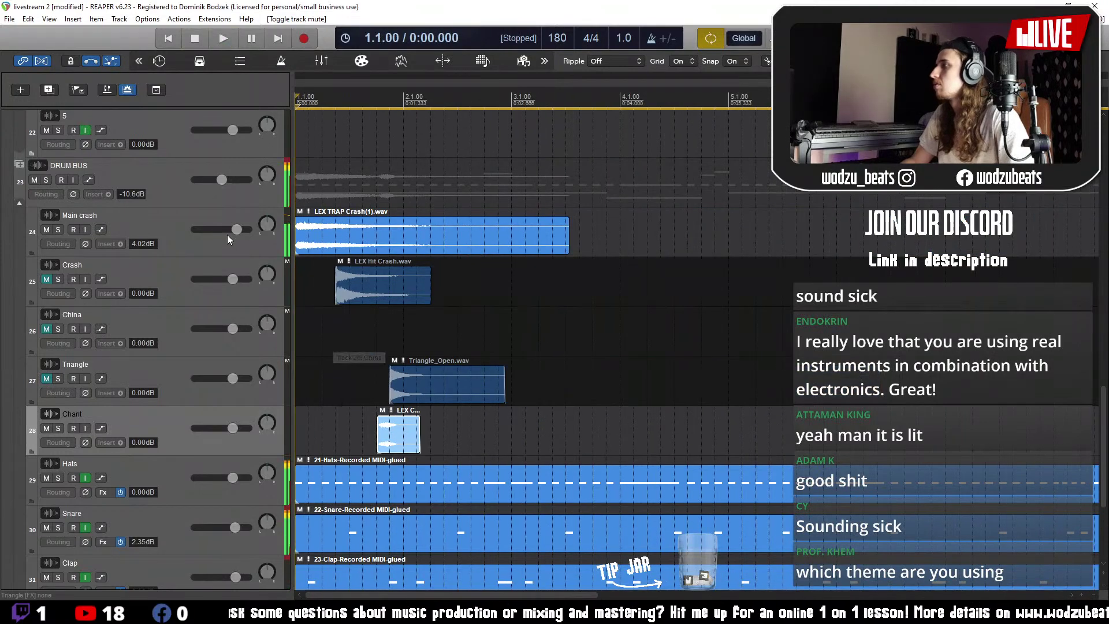
key(space)
scroll(236, 231, up, 1)
scroll(237, 229, up, 3)
key(space)
key(space)
key(space)
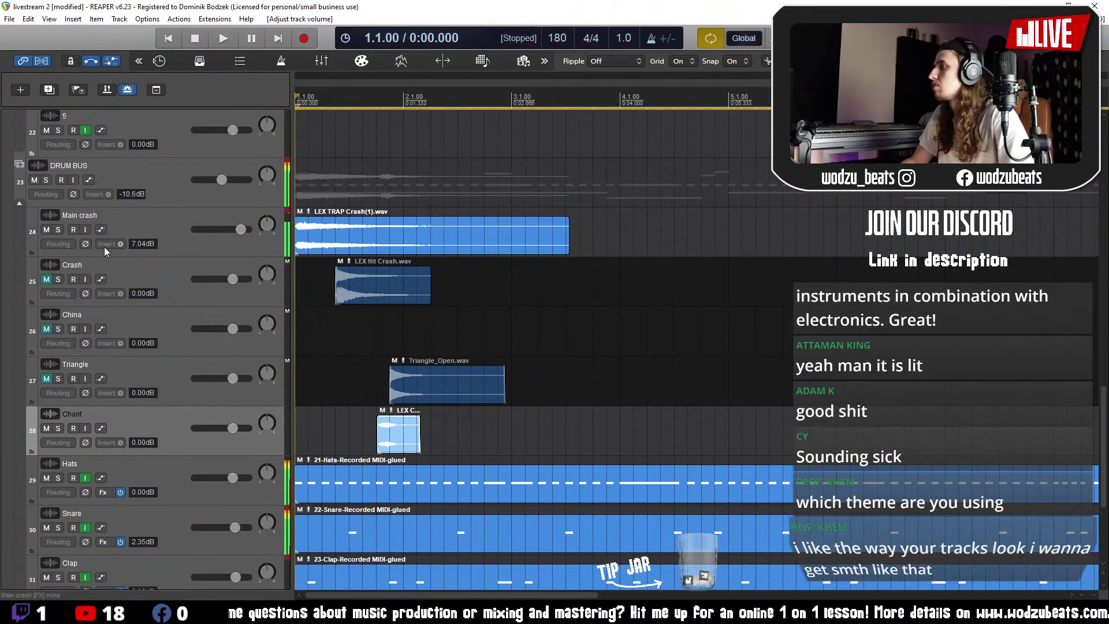
- Send the Main crash track to the Bright Plate reverb at -7.03 dB and save the project
scroll(161, 213, up, 9)
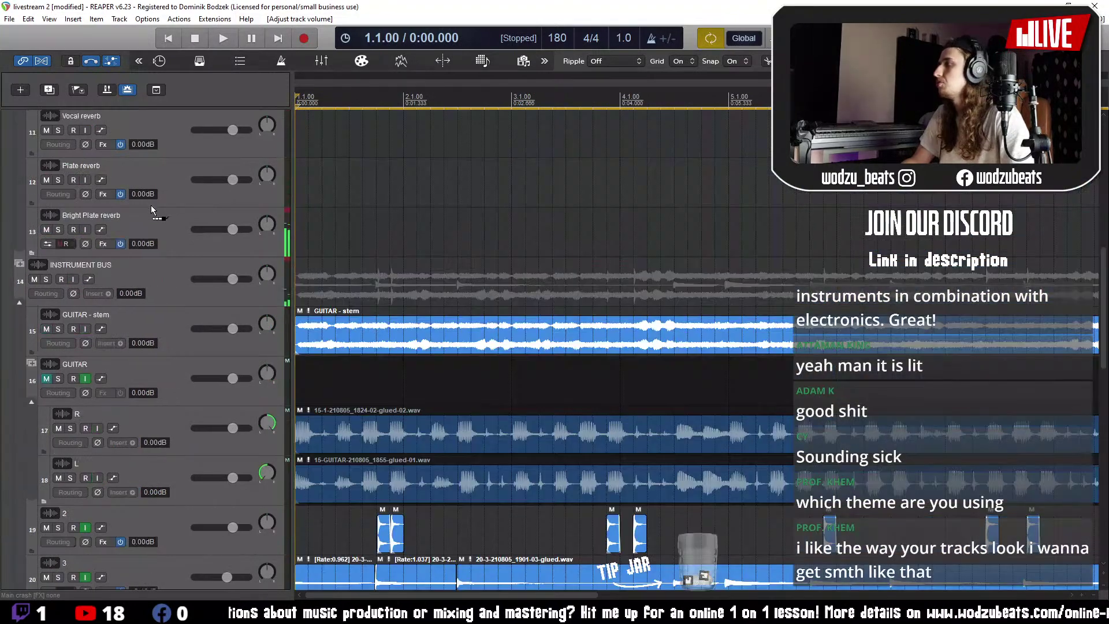
scroll(151, 206, up, 2)
drag(151, 205, 159, 321)
key(space)
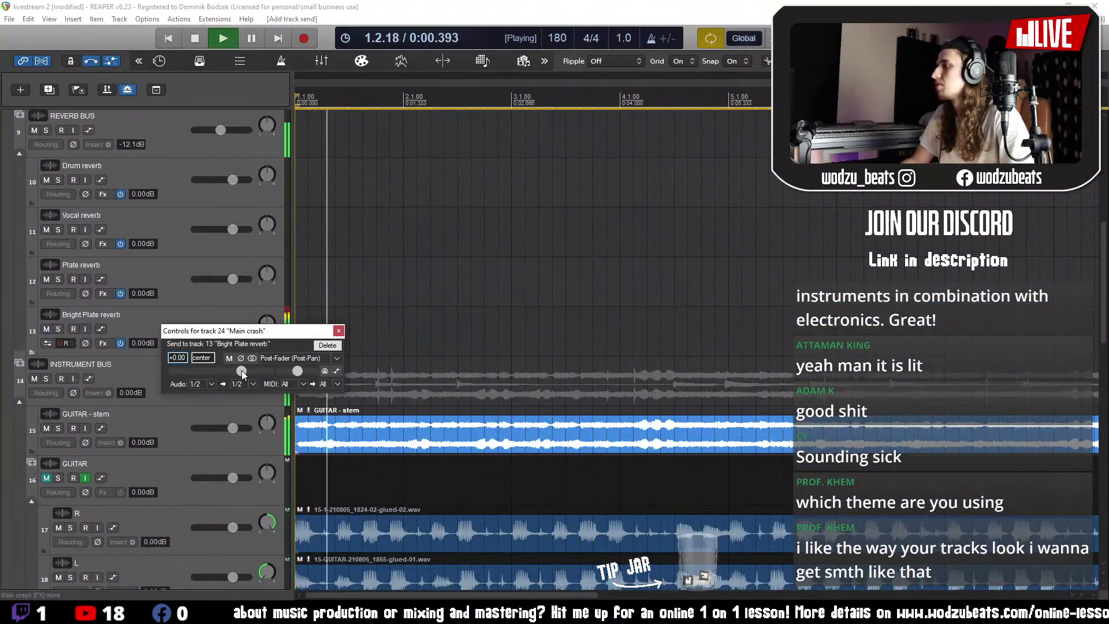
drag(234, 374, 230, 374)
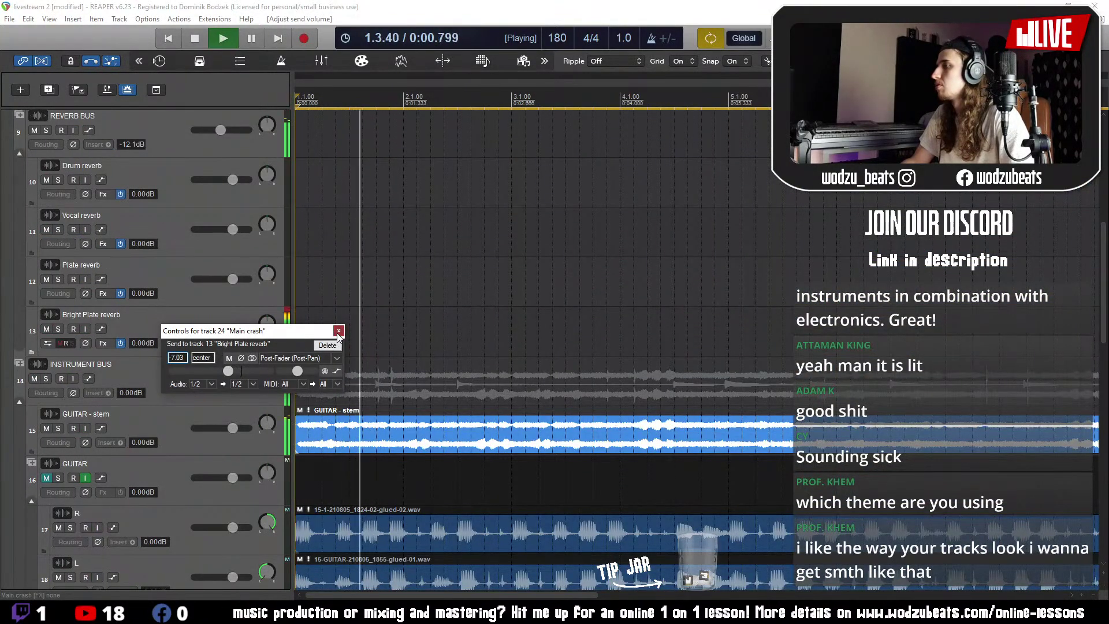
scroll(240, 347, down, 7)
scroll(240, 343, down, 1)
key(ctrl+s)
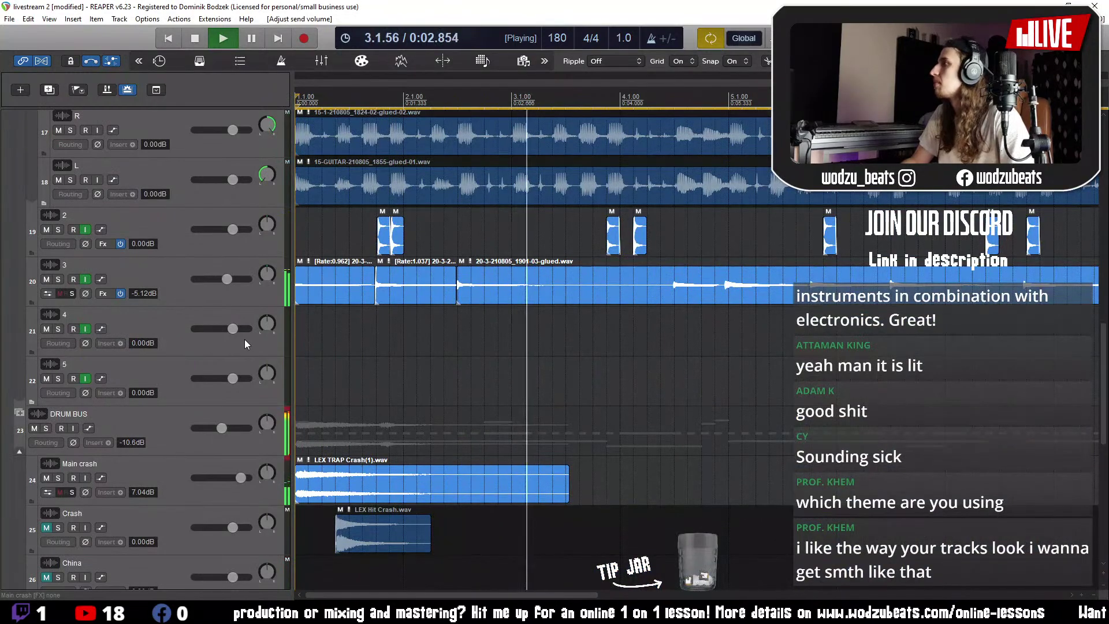
- Unmute the Crash track and move the LEX Hit Crash item to 1.2.00, checking it in playback
key(minus)
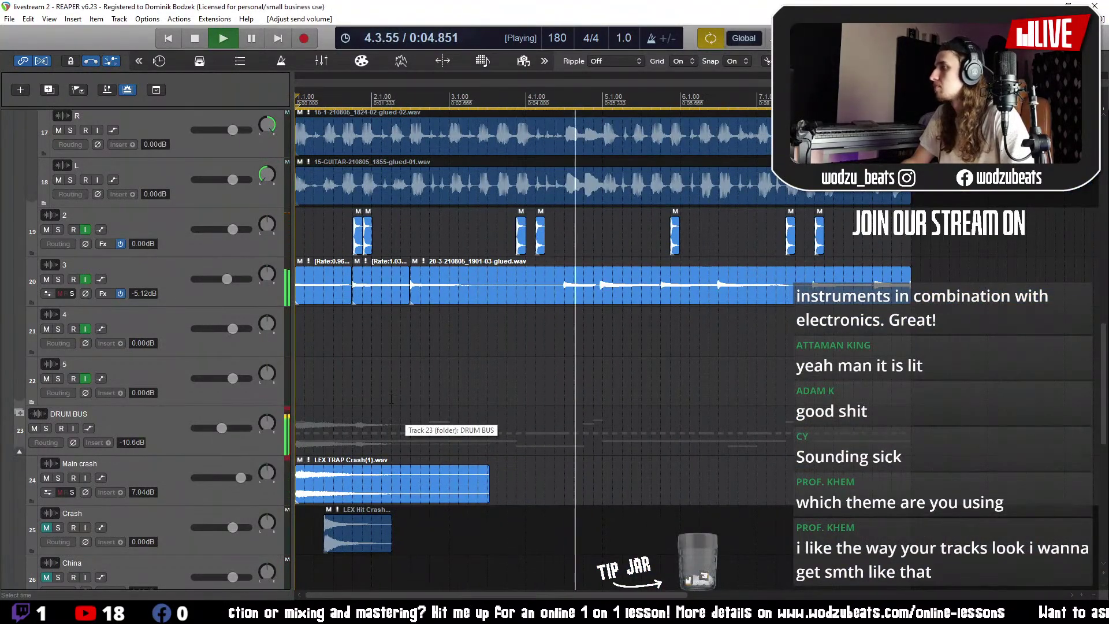
scroll(197, 411, down, 4)
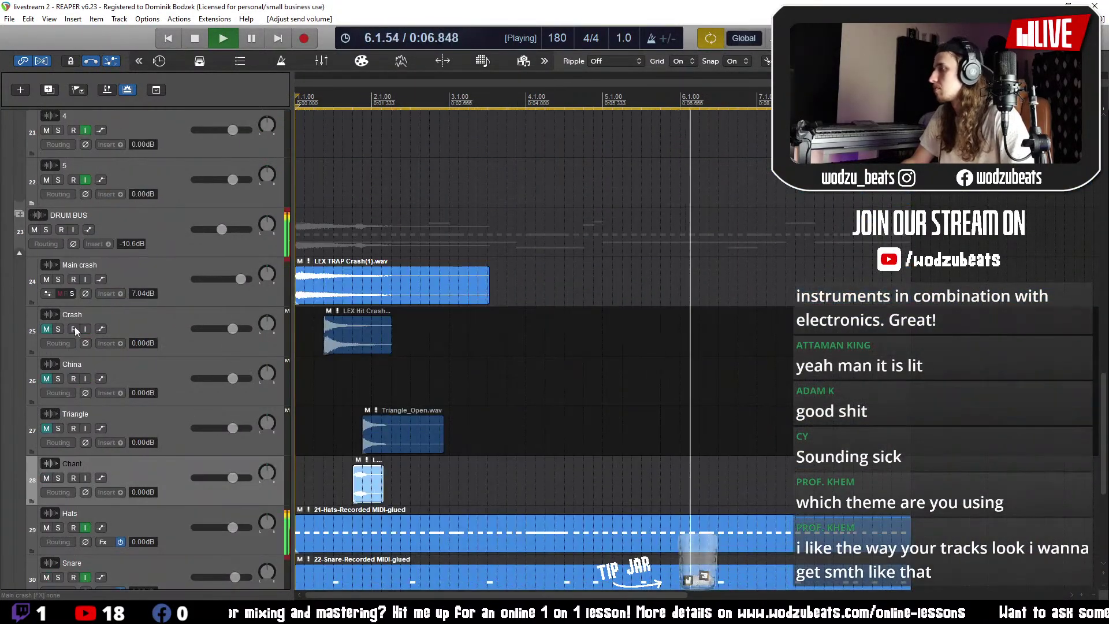
click(46, 329)
click(340, 340)
scroll(340, 340, up, 3)
key(space)
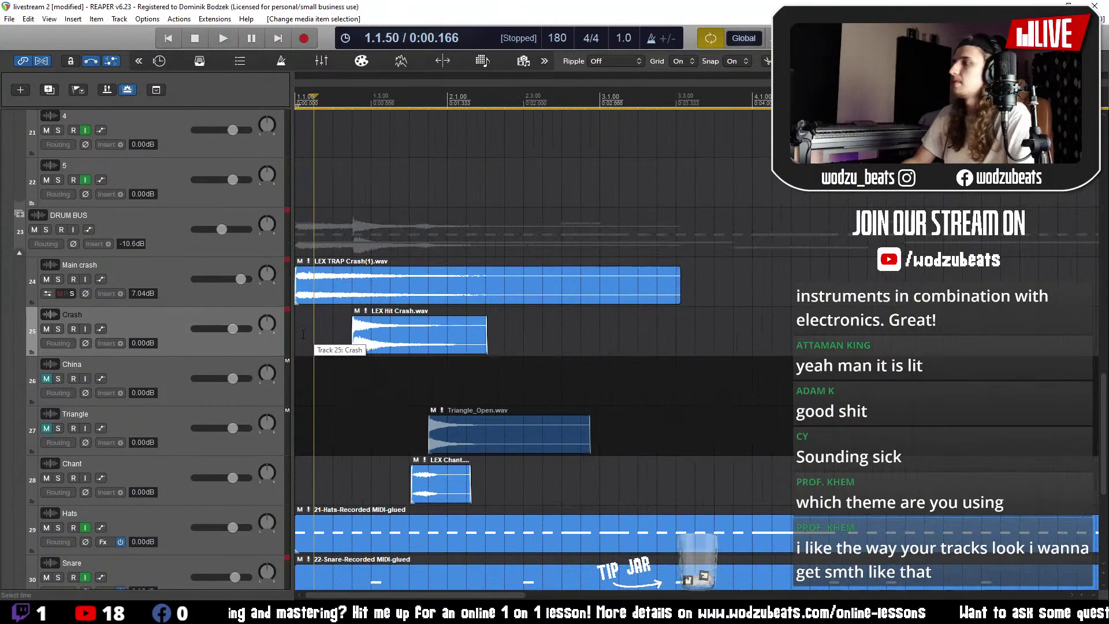
key(space)
key(space)
drag(382, 341, 363, 341)
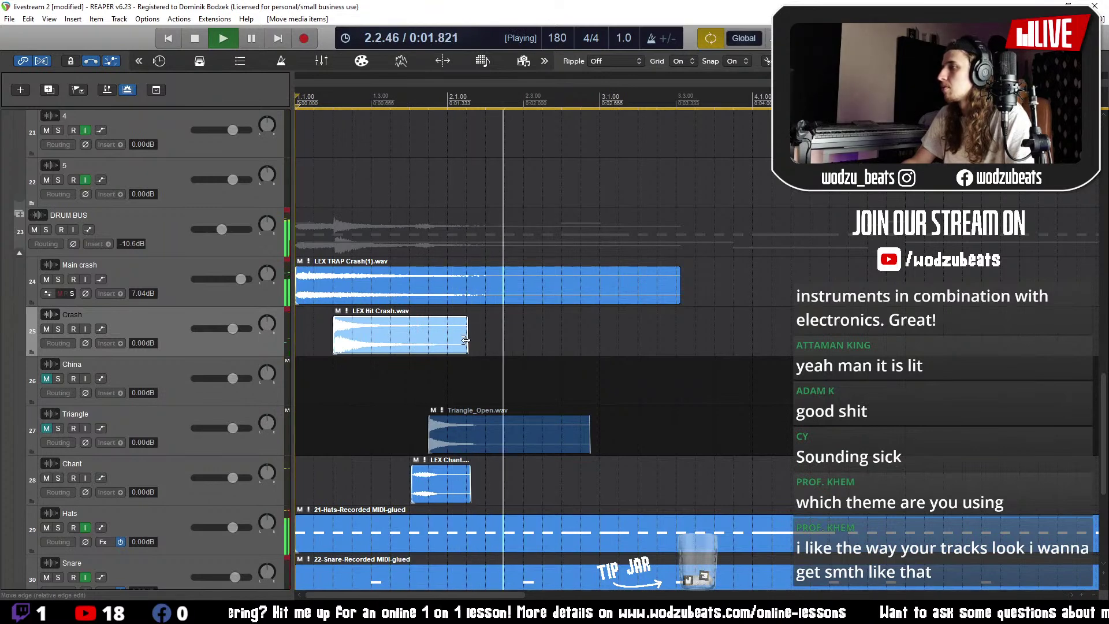
key(space)
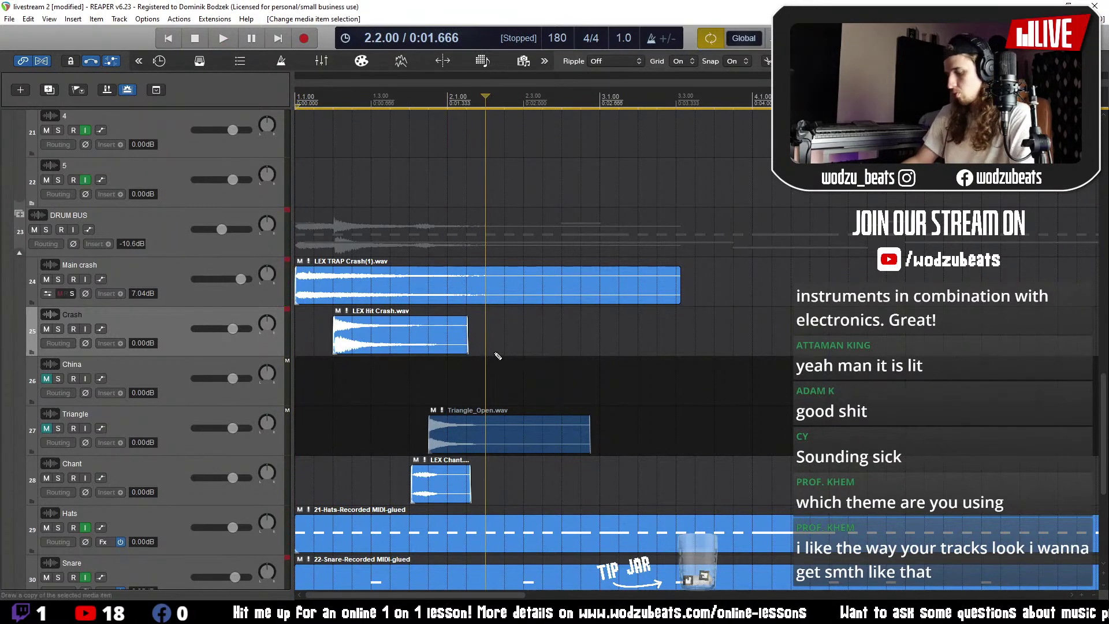
- Copy the LEX Hit Crash item to beat 2 of bars 2, 3 and 4, and play the result
drag(491, 341, 754, 338)
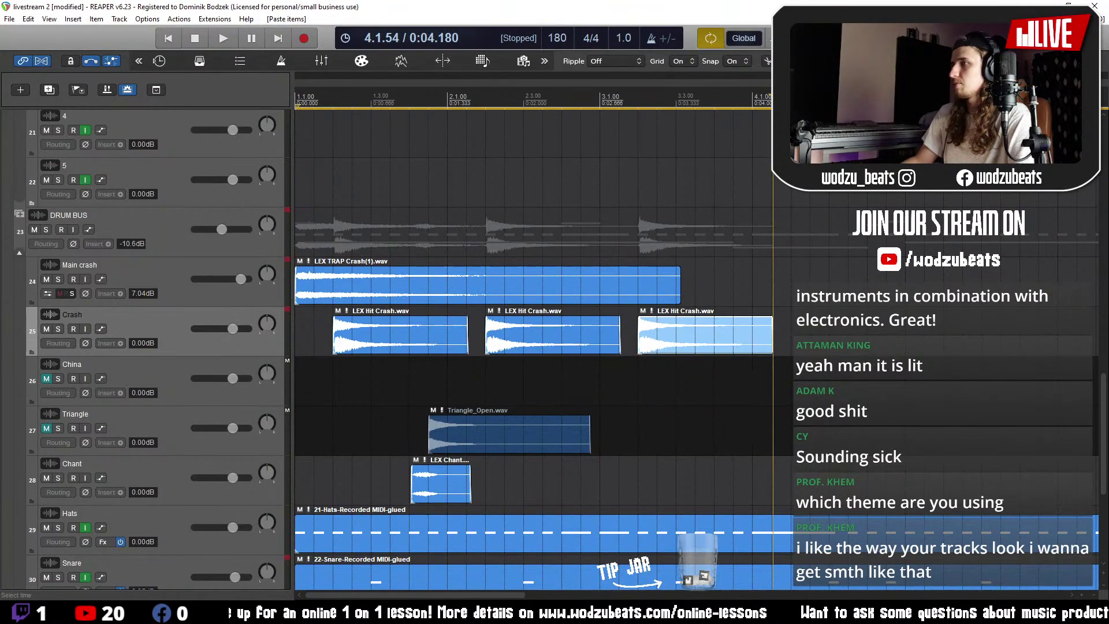
key(ctrl+v)
click(306, 350)
key(space)
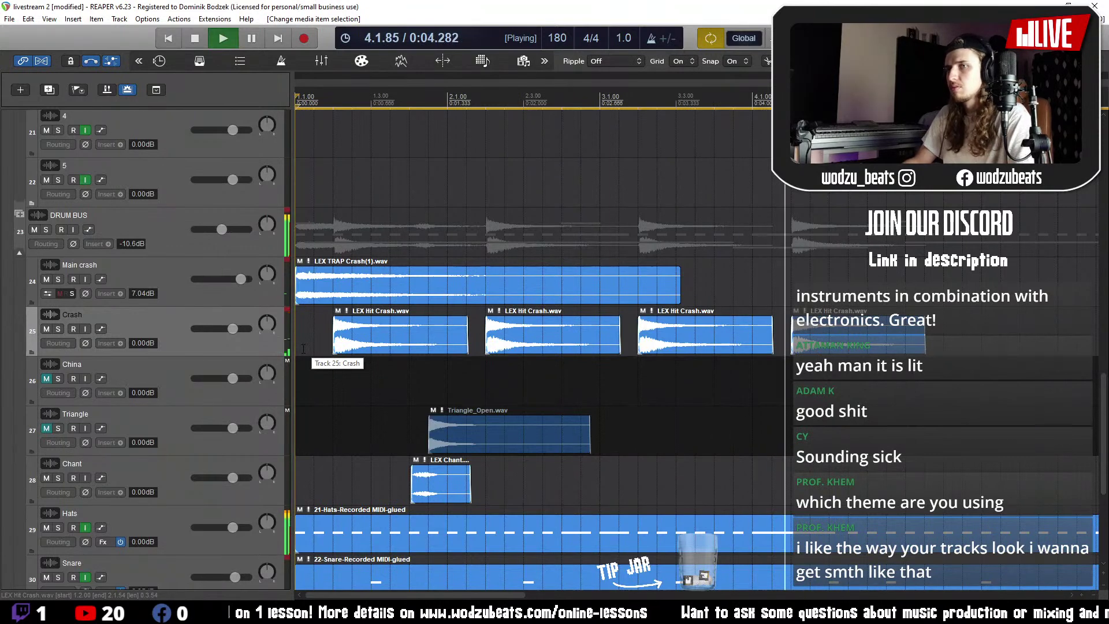
- Duplicate the four crash hits into bars 5 to 8, save the project and play from the start
scroll(580, 348, down, 2)
key(space)
click(579, 348)
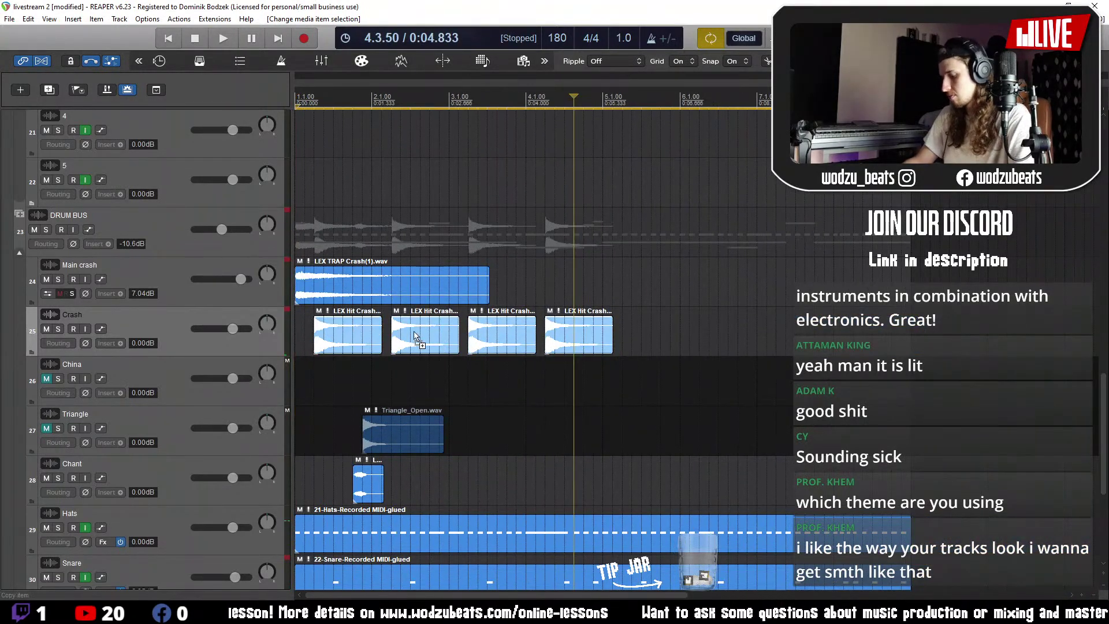
key(ctrl+v)
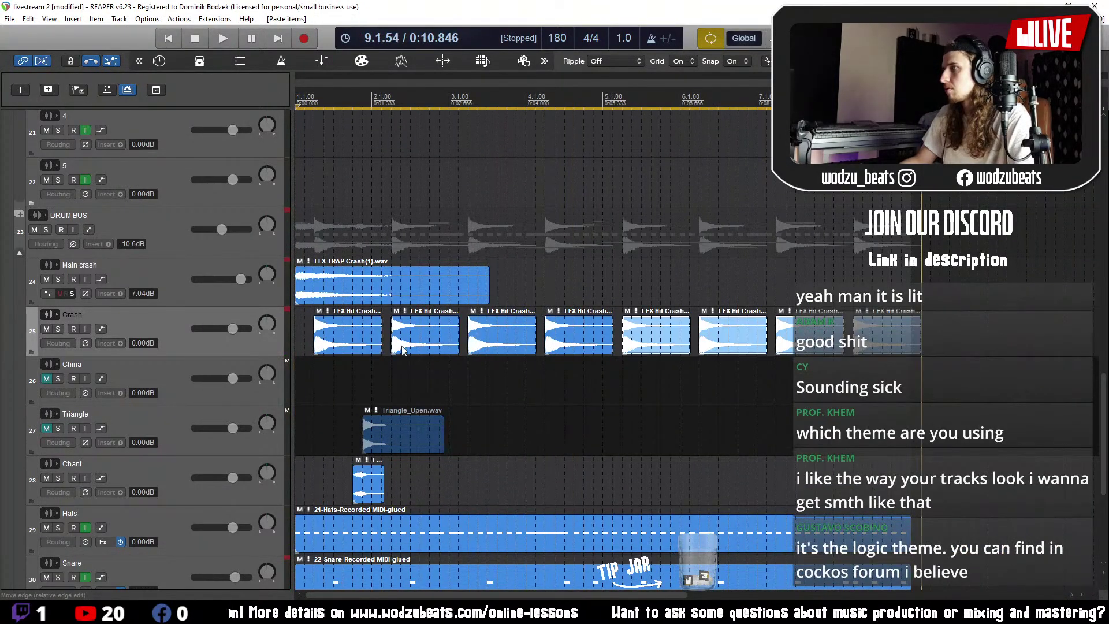
click(296, 347)
key(ctrl+s)
key(space)
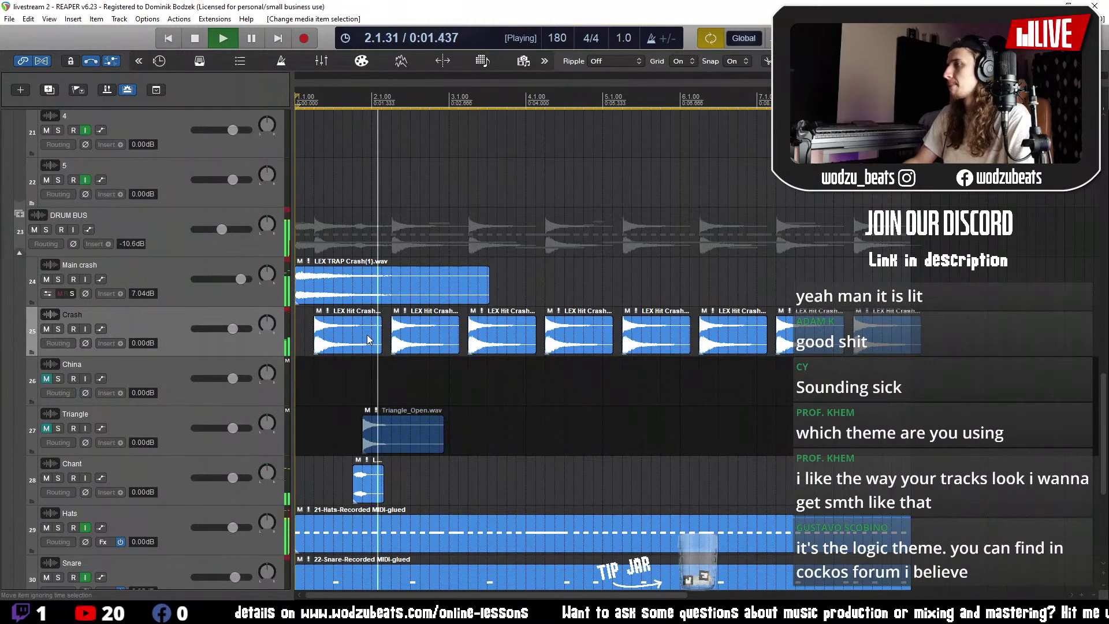
- Add an extra LEX Hit Crash copy on beat 4 of bar 4 and play that section
click(585, 348)
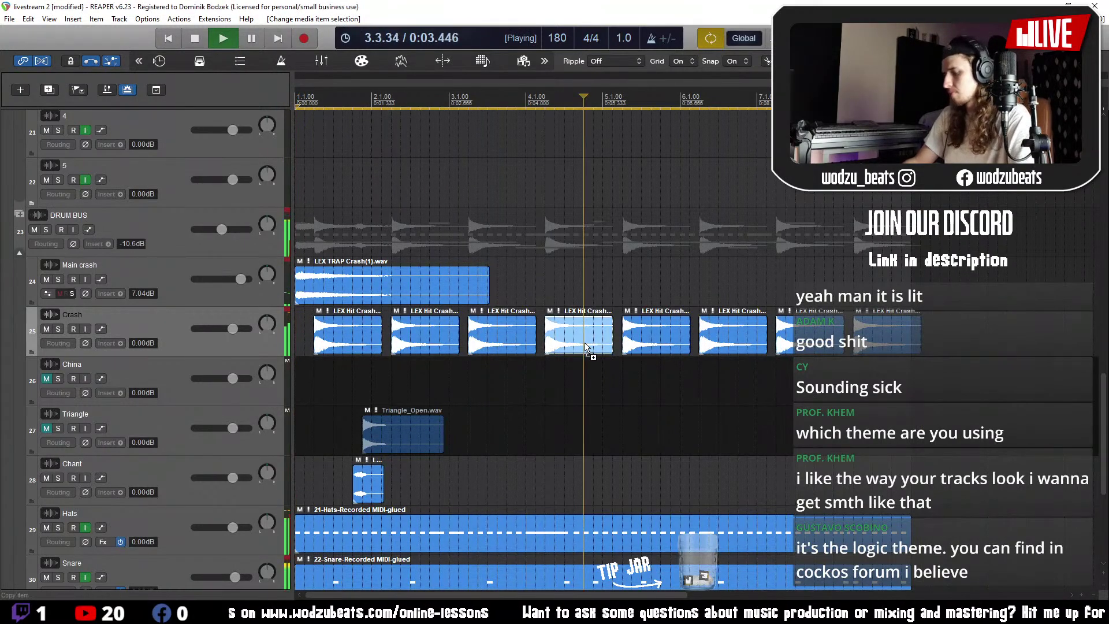
key(space)
drag(612, 338, 584, 337)
key(ctrl+c)
key(ctrl+v)
click(542, 289)
key(space)
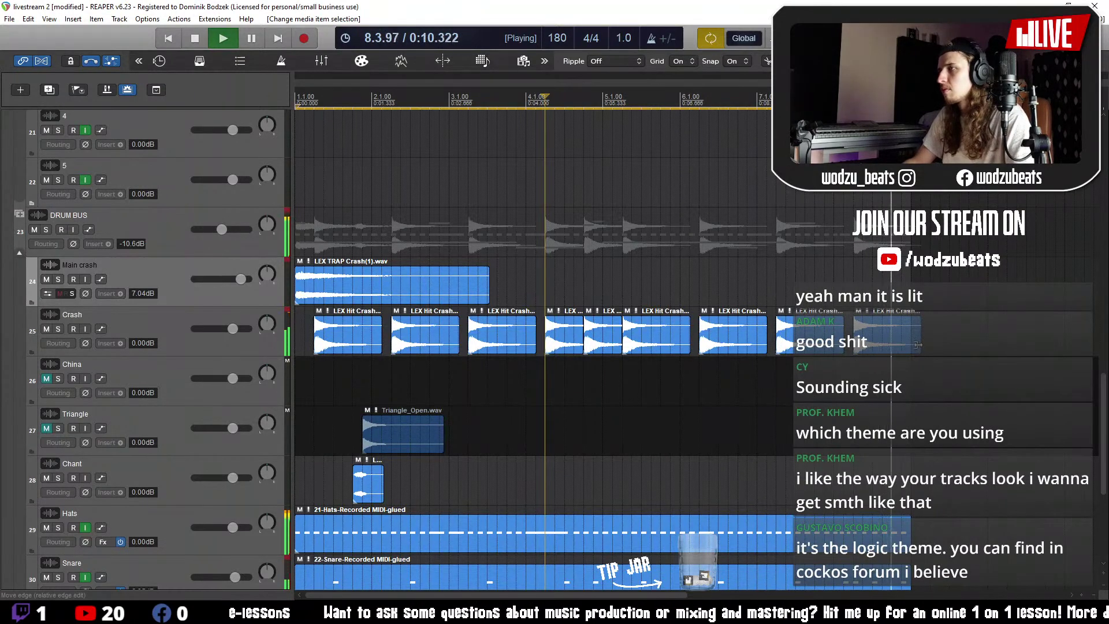
- Add the same extra crash hit on beat 4 of bar 8, stop playback and save the project
drag(919, 345, 893, 345)
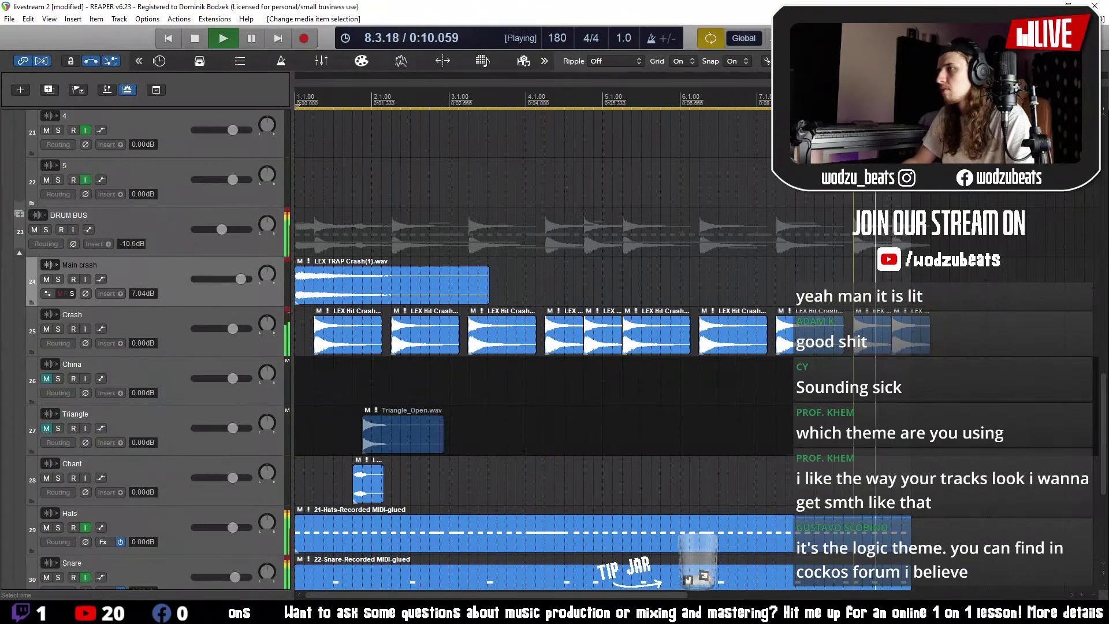
key(space)
key(ctrl+s)
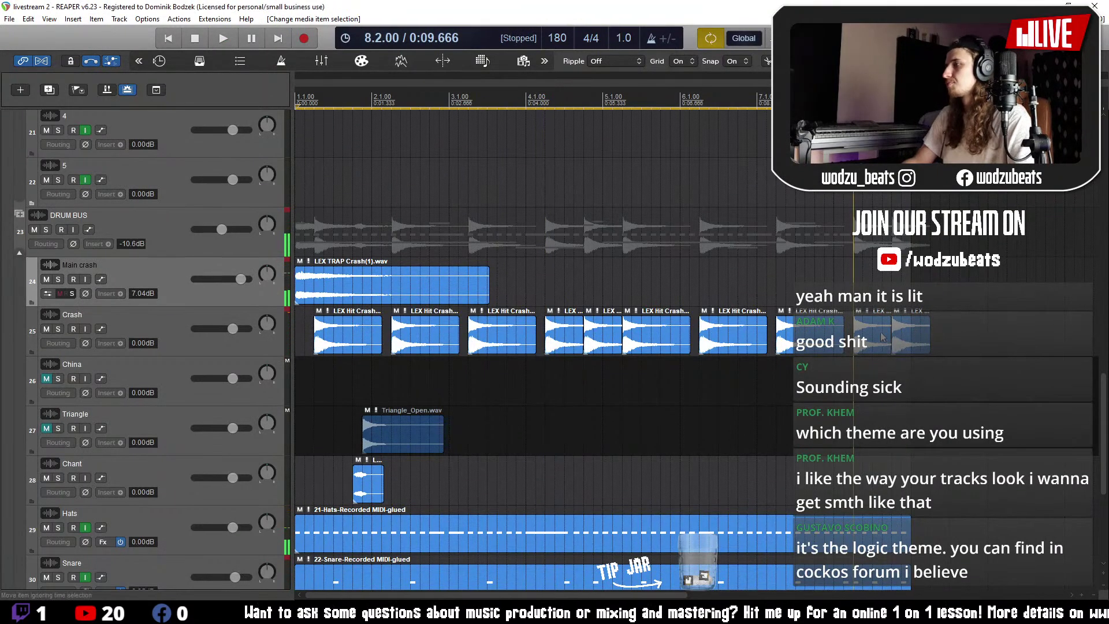
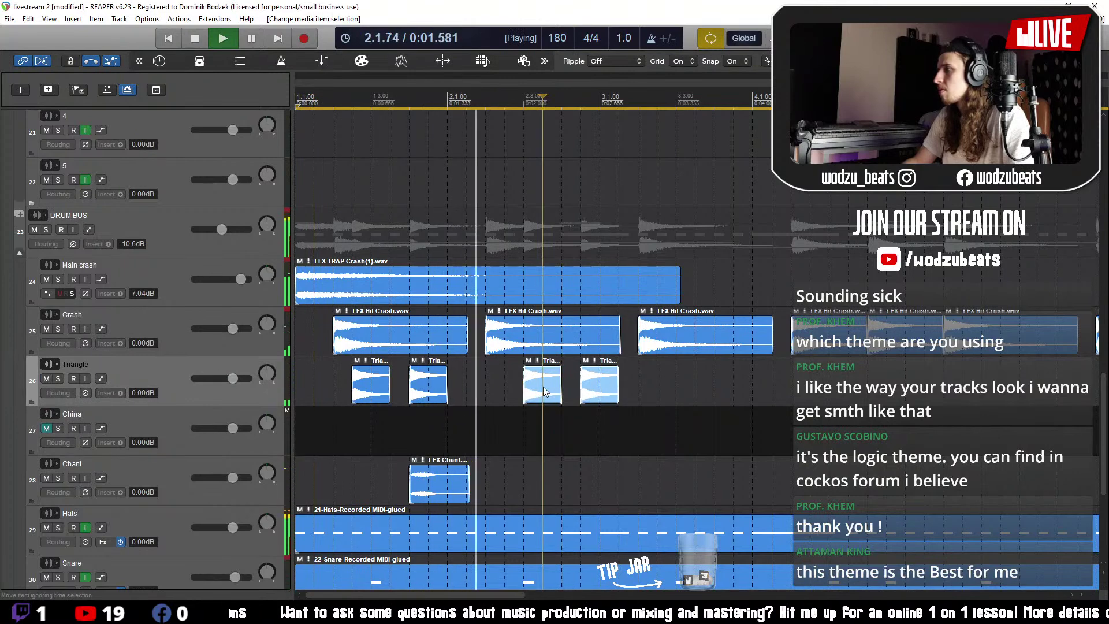
- Move the bar 2 pair of Triangle hits half a beat earlier, paste a matching pair into bar 3 and play it
drag(543, 391, 524, 391)
click(485, 430)
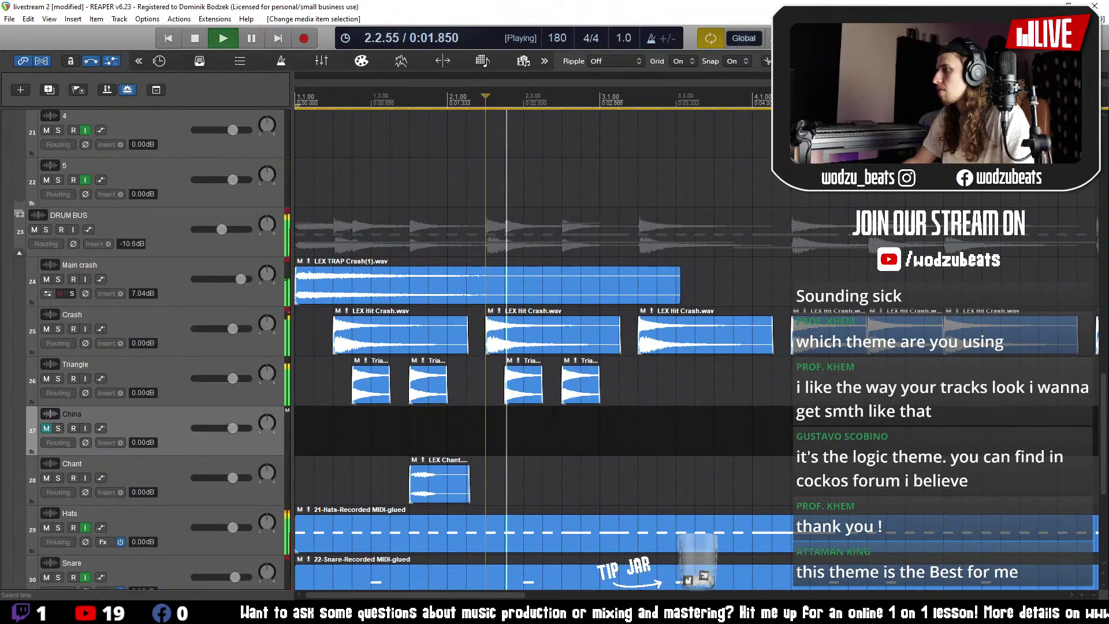
click(656, 389)
key(ctrl+v)
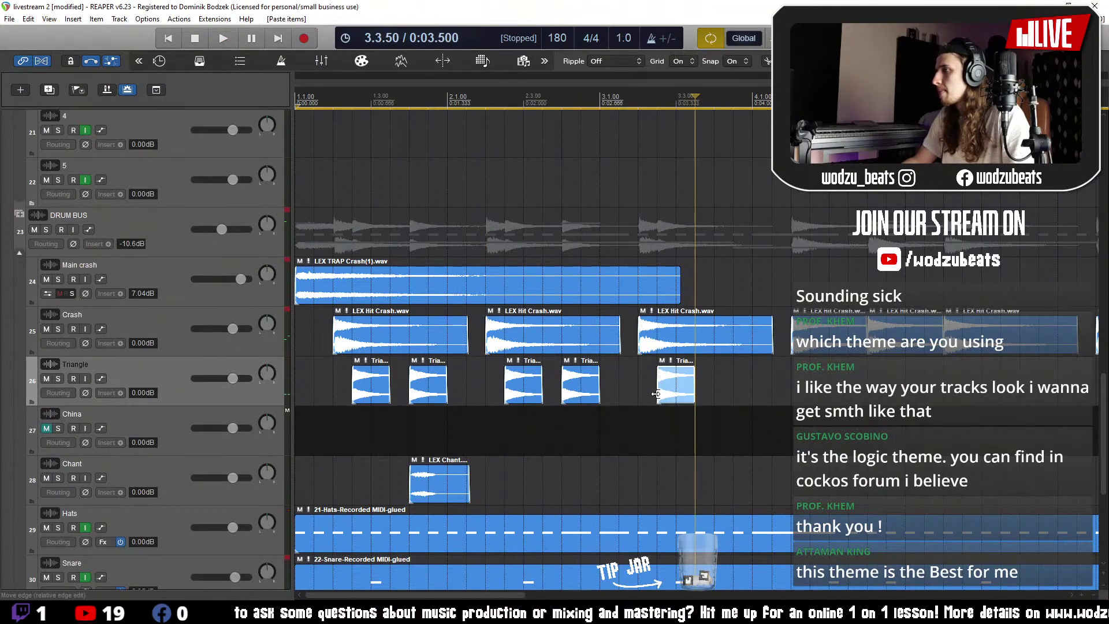
key(ctrl+v)
click(638, 430)
key(space)
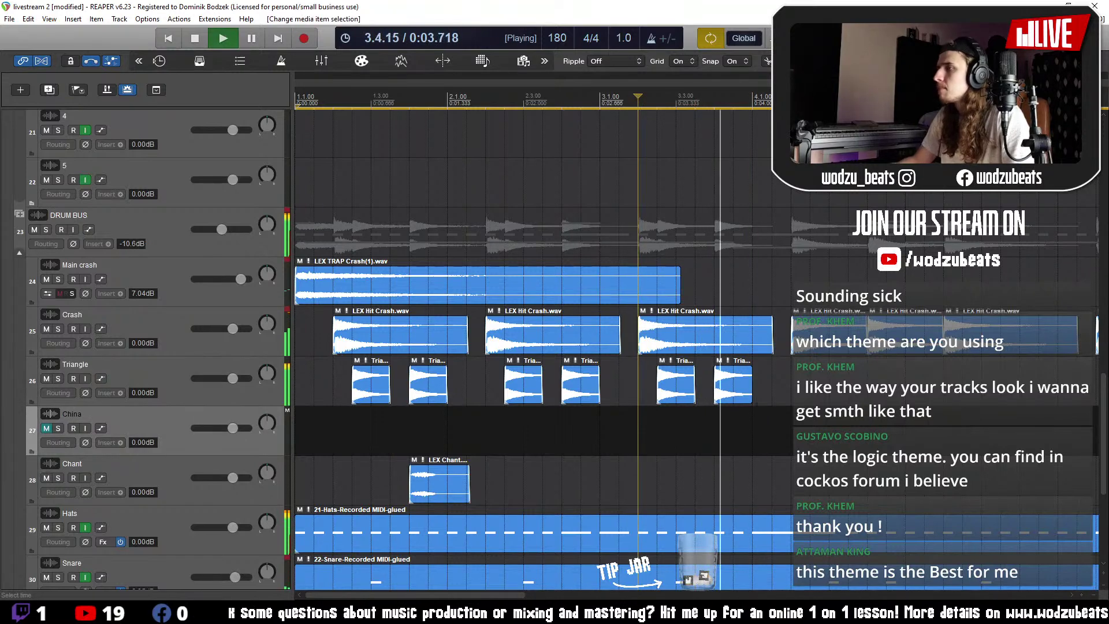
- Paste two Triangle hits into bar 4, at beat 3 and halfway through beat 4, playing back each addition
key(space)
click(830, 387)
key(ctrl+v)
click(811, 387)
key(space)
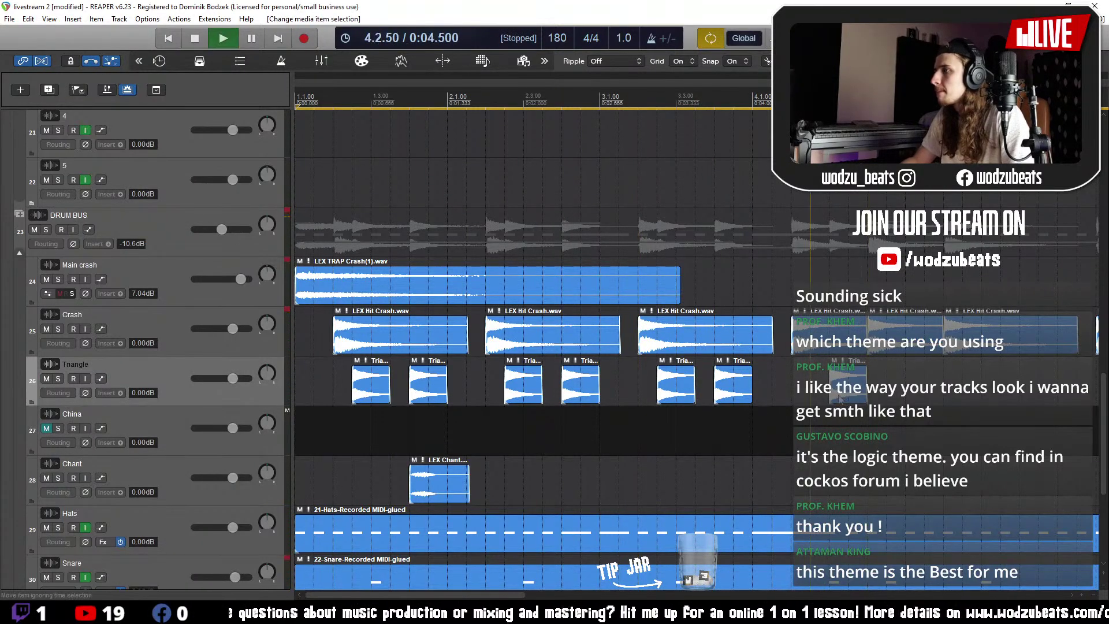
key(space)
click(887, 387)
key(ctrl+v)
click(811, 388)
scroll(811, 388, down, 1)
key(space)
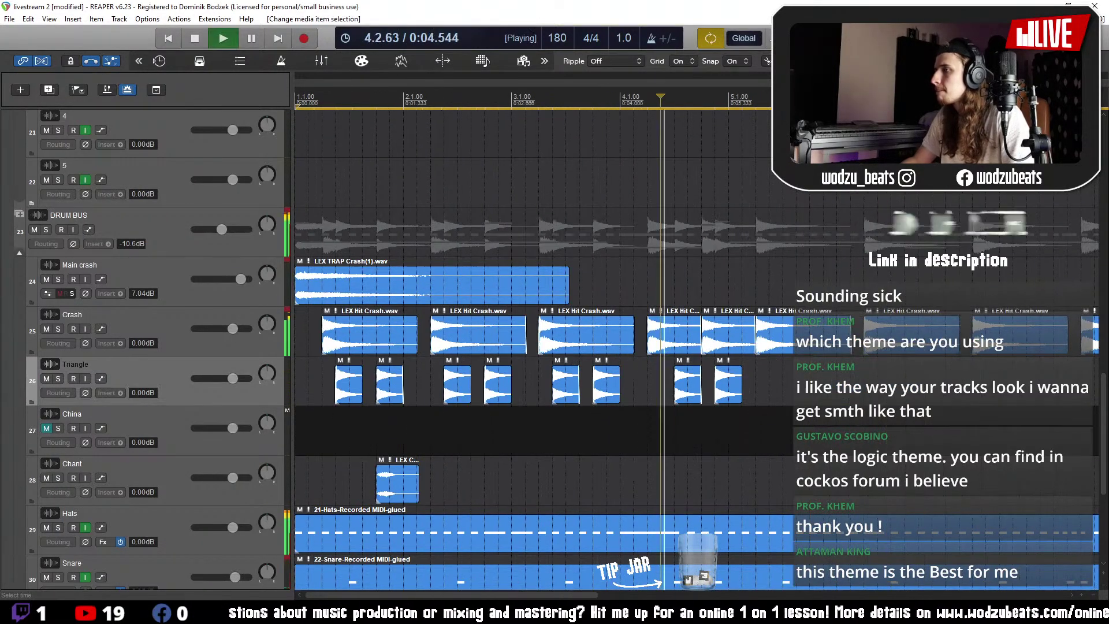
- Duplicate all eight Triangle hits from bars 1 to 4 into bars 5 to 8 and play from bar 5
click(727, 393)
shift+click(350, 392)
key(space)
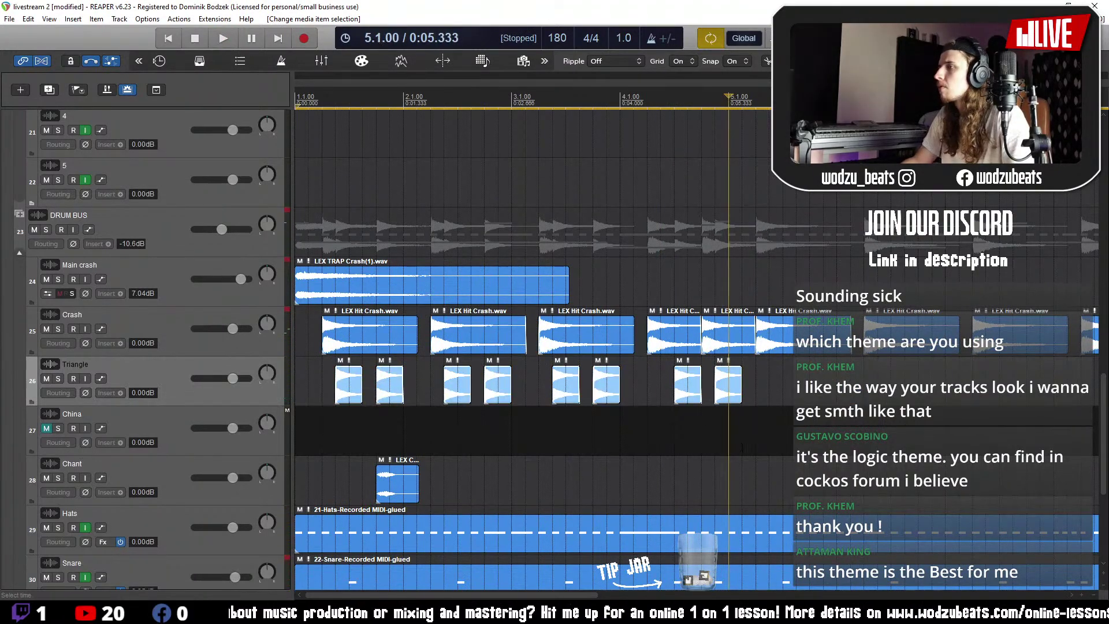
click(729, 430)
key(space)
scroll(787, 391, up, 1)
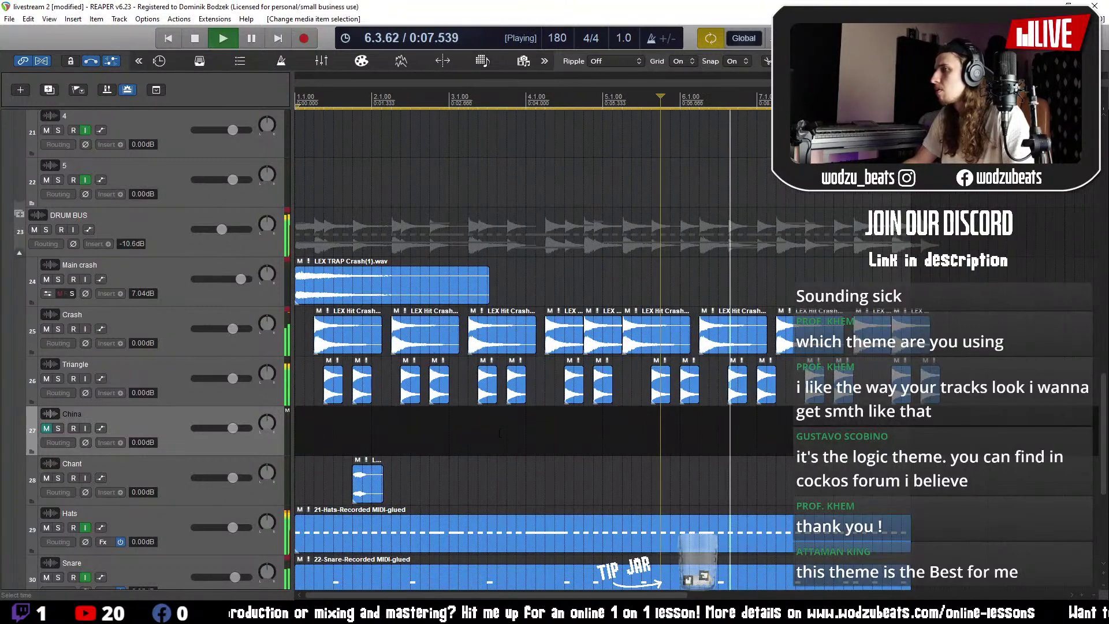
key(space)
click(603, 429)
key(space)
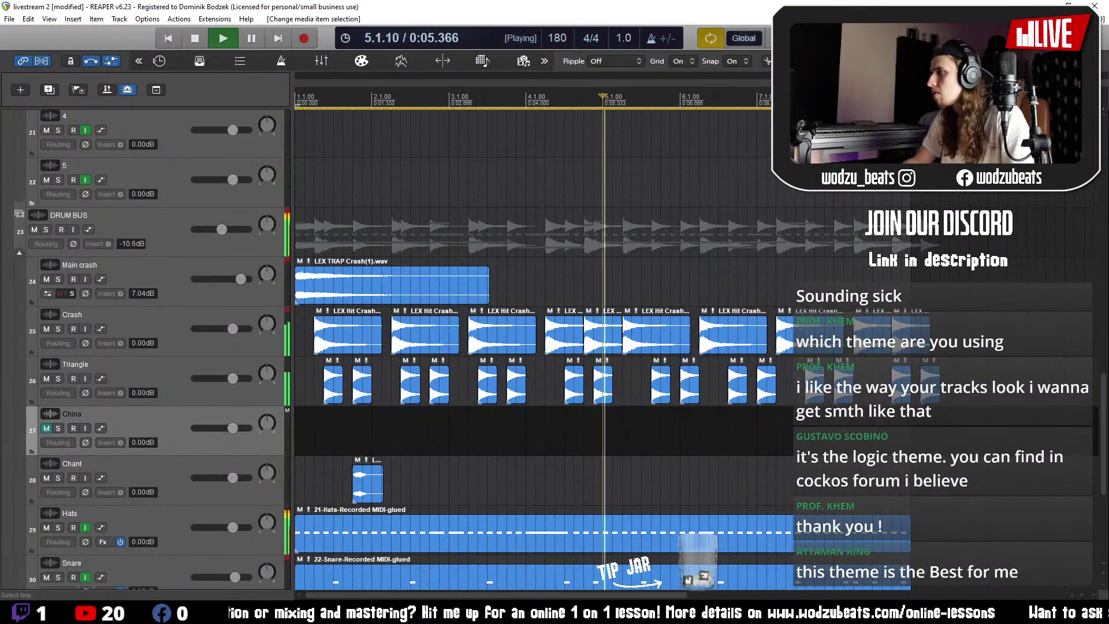
- Move the duplicated Triangle hits one beat earlier so the first starts halfway through beat 2 of bar 5, and play the result
click(622, 428)
scroll(630, 424, up, 1)
key(space)
key(ctrl+z)
drag(729, 403, 710, 394)
key(space)
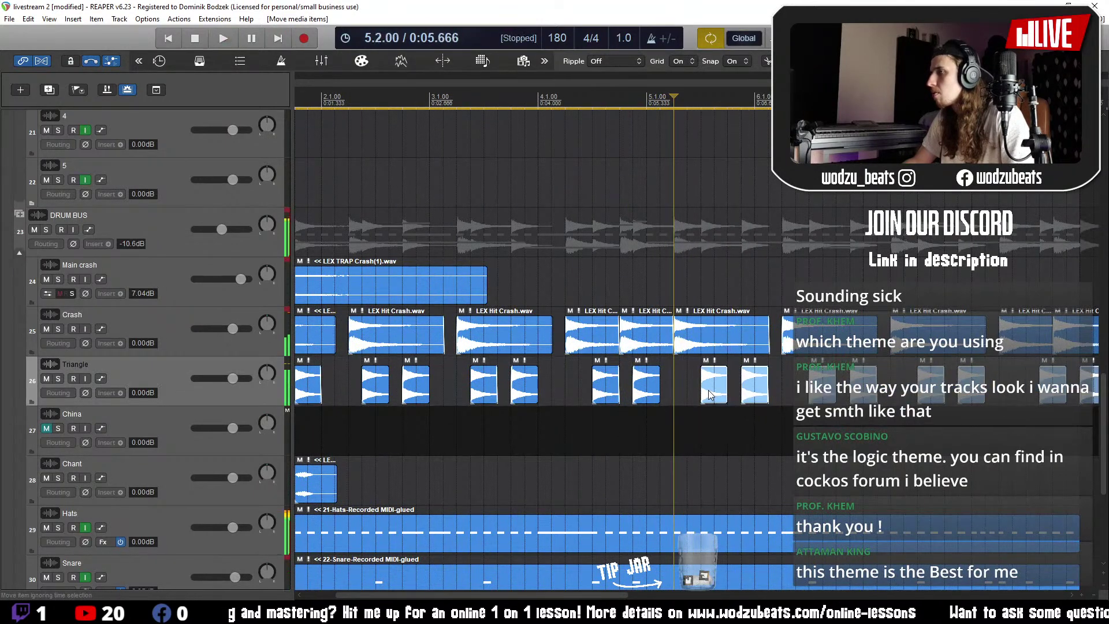
key(space)
mouse_move(710, 395)
mouse_down()
mouse_move(723, 399)
mouse_move(695, 397)
mouse_up()
key(space)
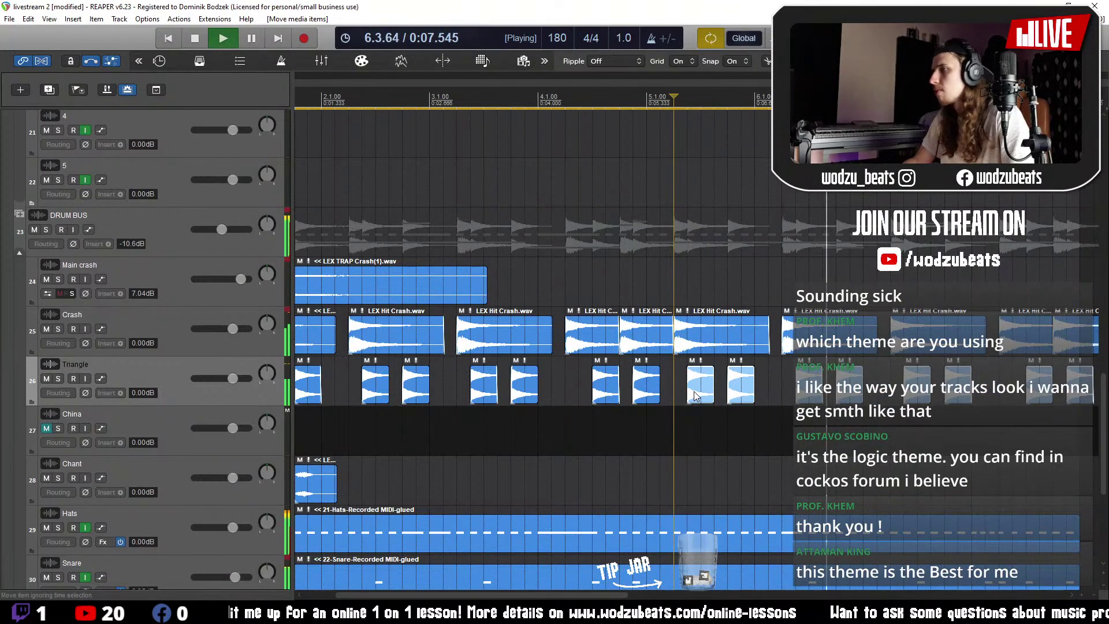
- Trim the last Triangle and Crash items to end at the start of bar 9, and save the project
scroll(695, 396, down, 2)
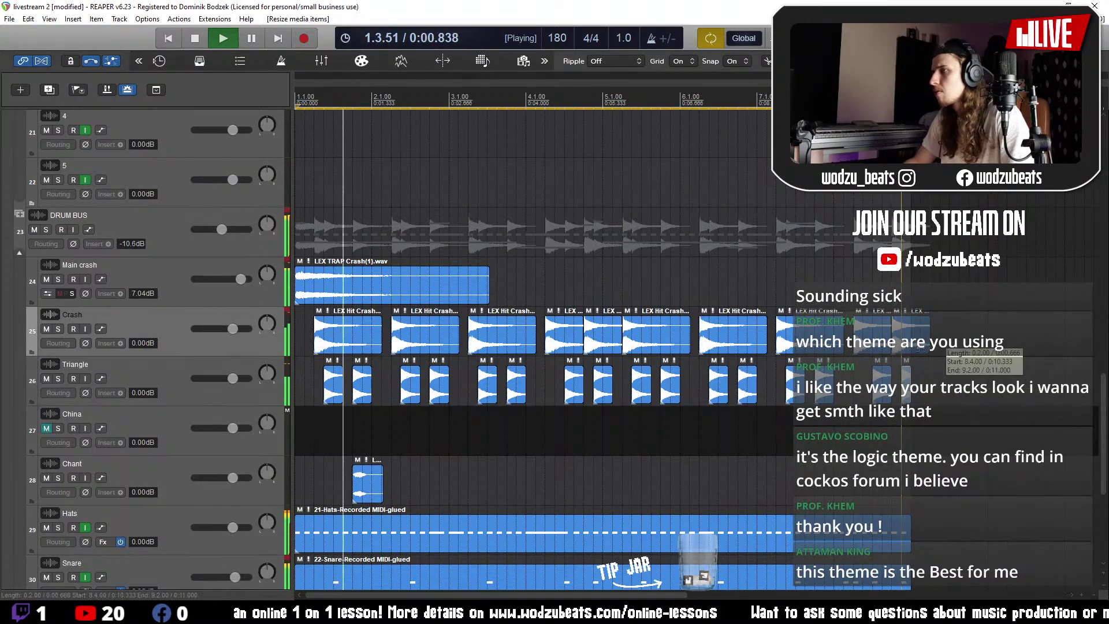
key(Up)
key(ctrl+s)
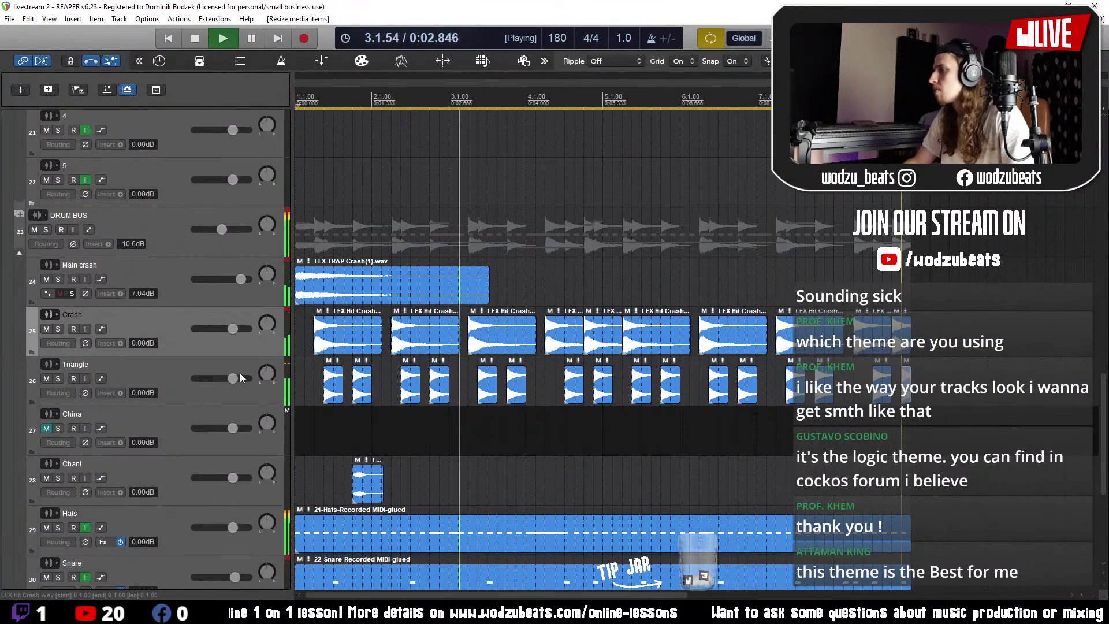
- Pan the Triangle track 31% right and the Crash track to the left during playback, save the project and stop
drag(267, 374, 267, 387)
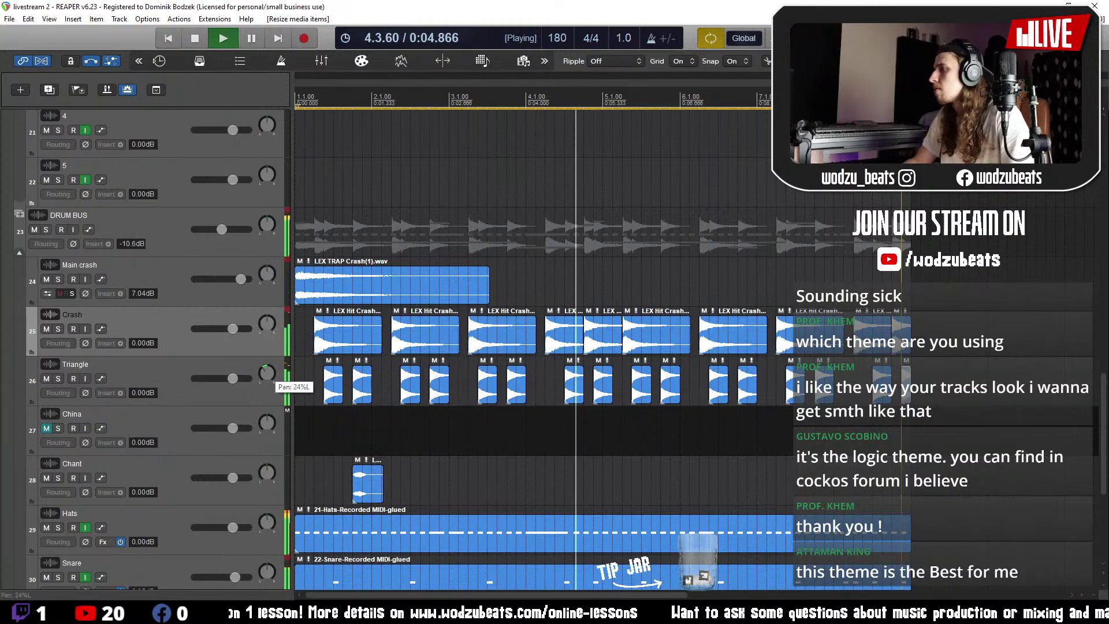
drag(267, 323, 267, 319)
mouse_move(269, 371)
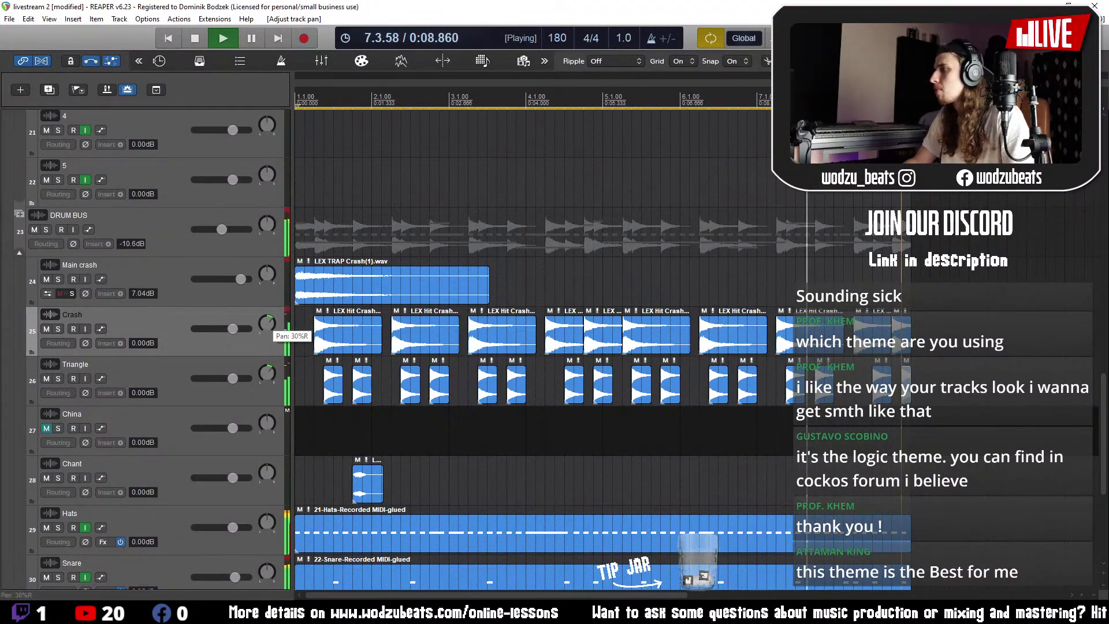
key(ctrl+s)
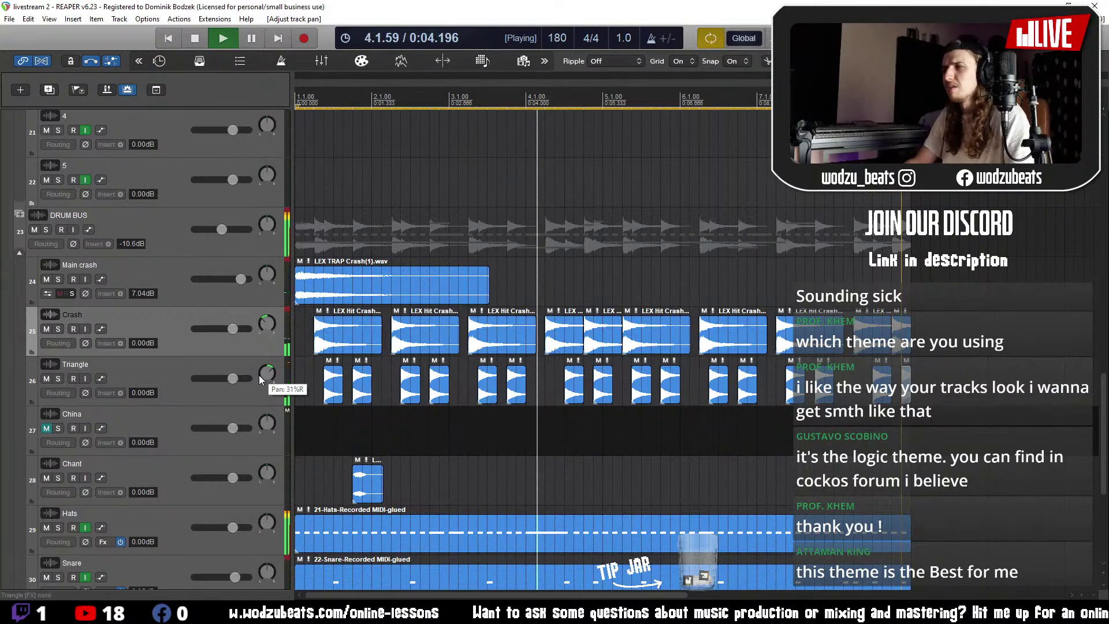
key(space)
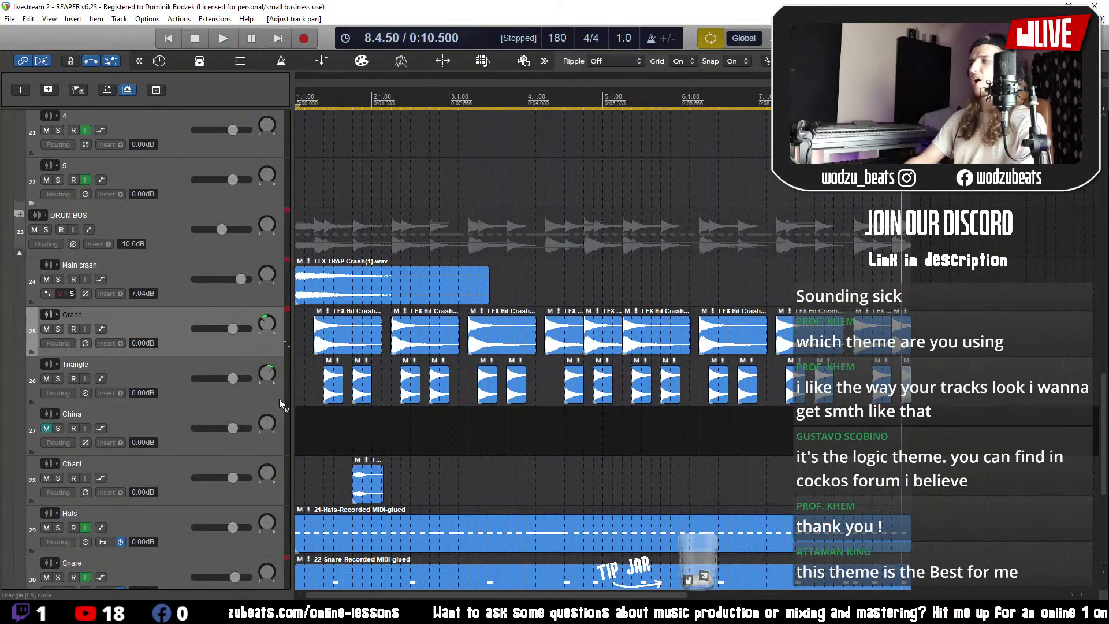
- Unmute the China track and insert the Addictive Drums 2 instrument on it
click(46, 428)
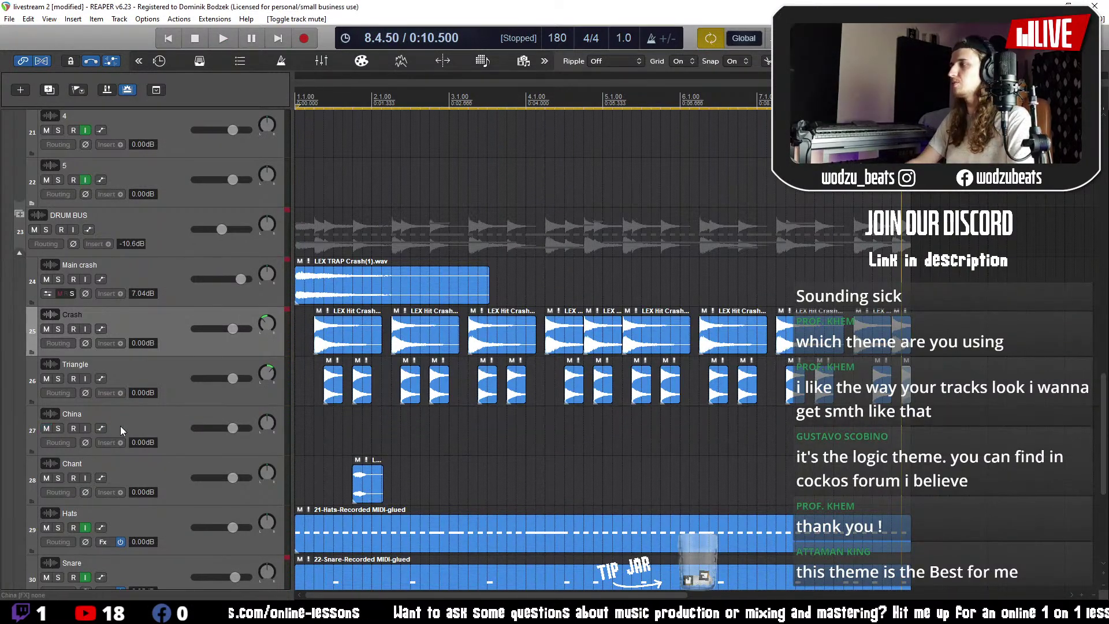
click(119, 434)
click(110, 443)
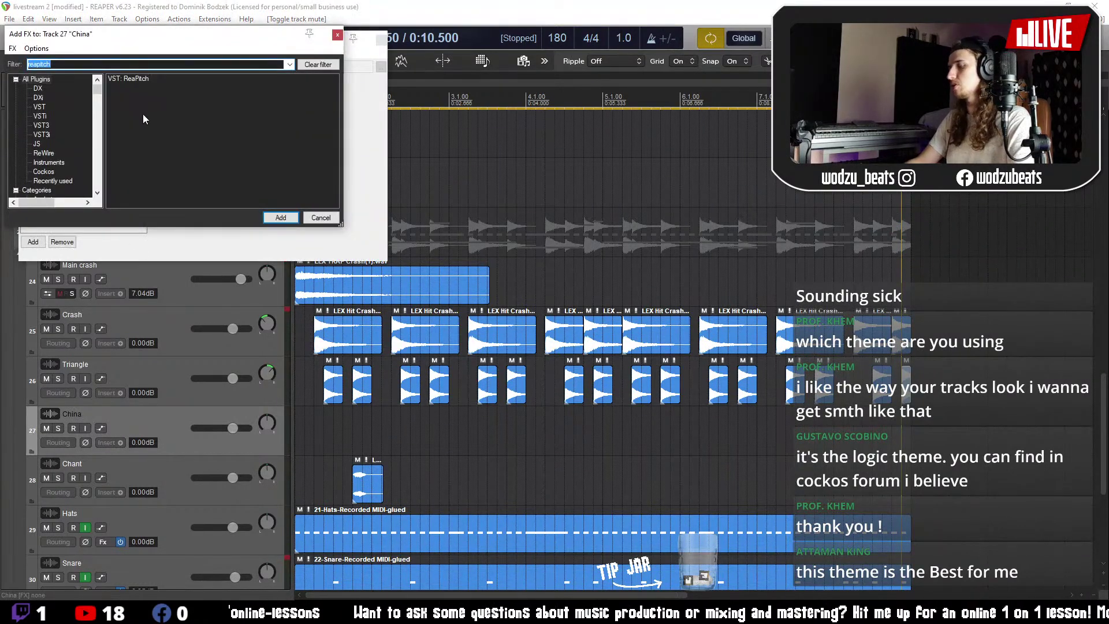
text(add)
click(167, 80)
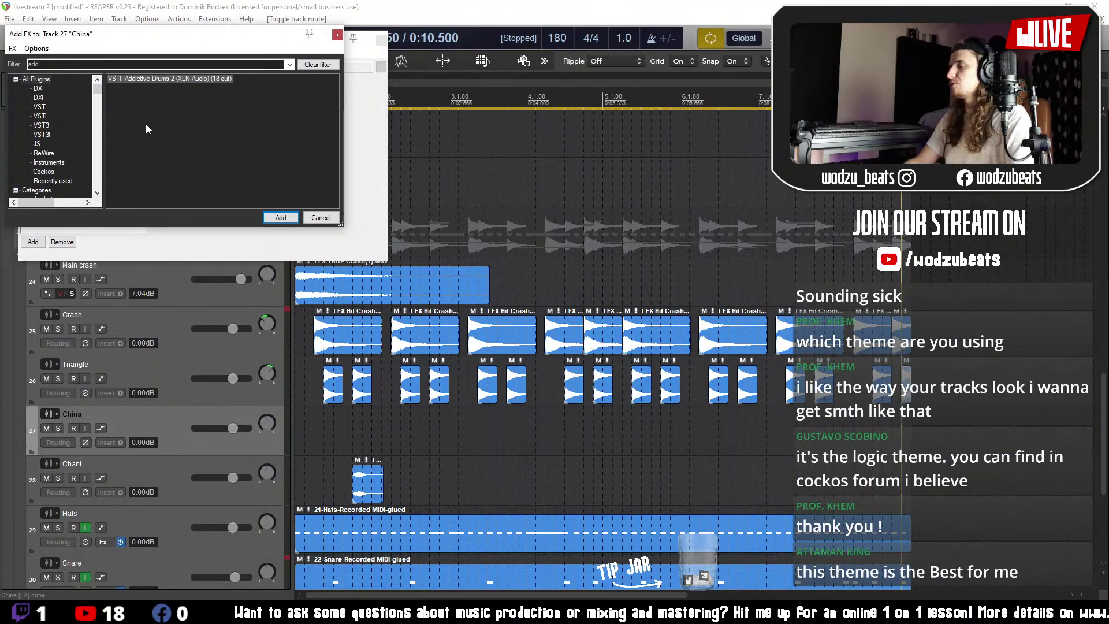
key(Return)
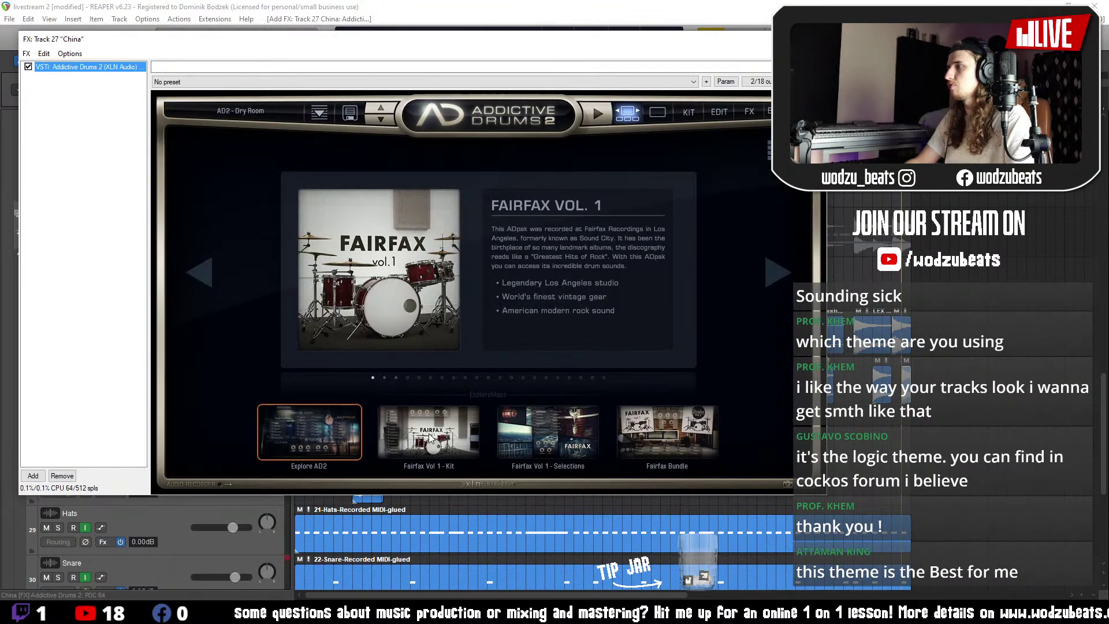
- Load the Fairfax Vol 1 - Kit, show its kit pieces and raise the level of the CYM 3 china
click(429, 438)
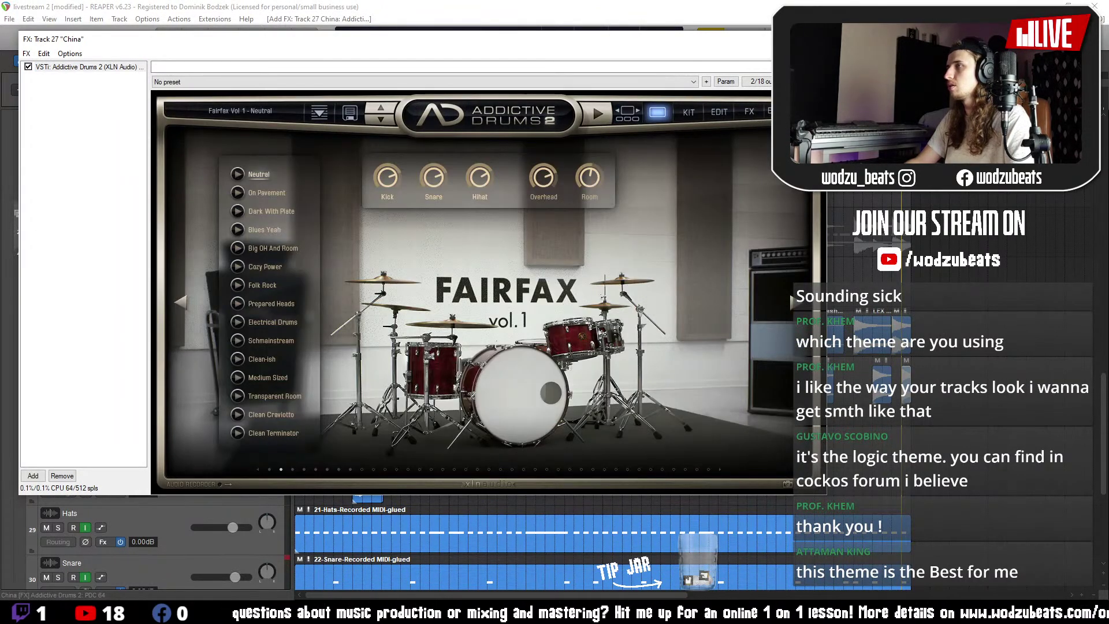
click(689, 117)
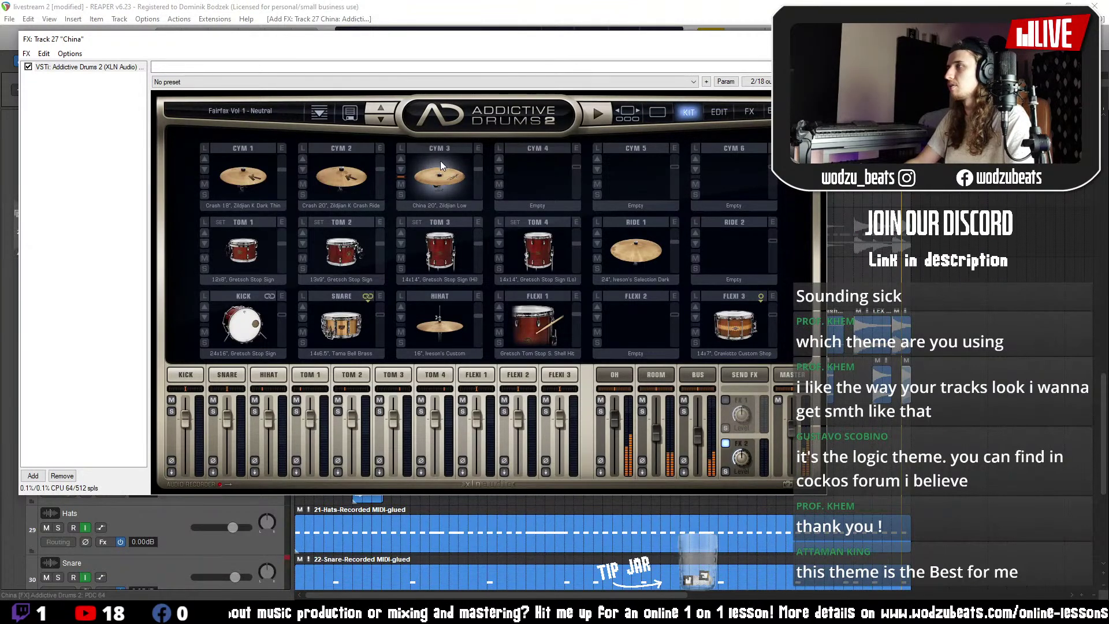
drag(477, 170, 448, 163)
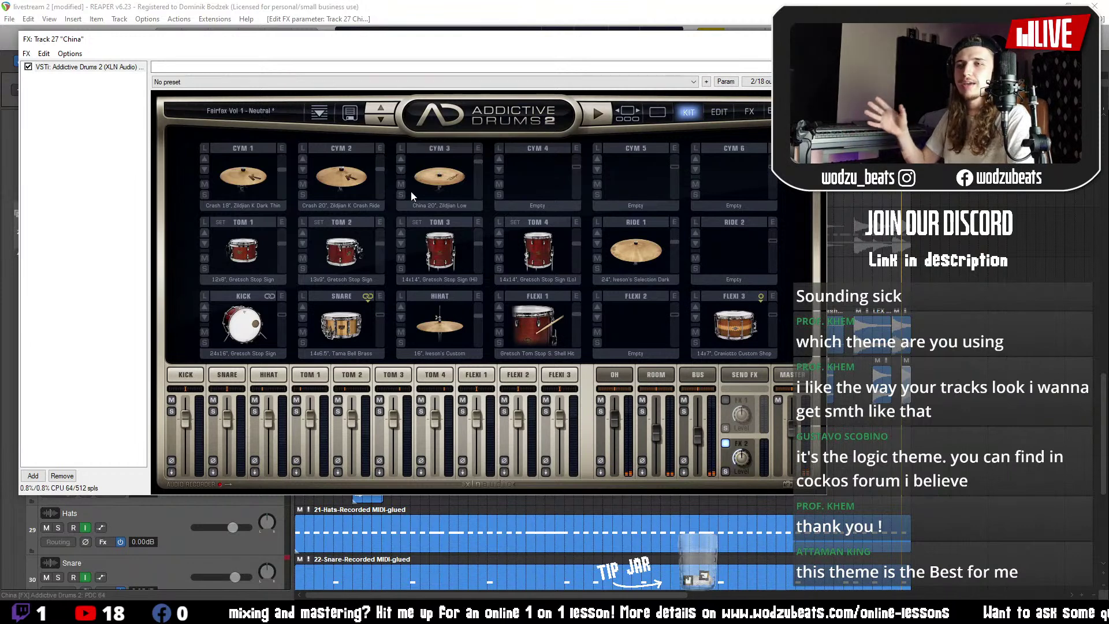
- Audition alternative cymbals in the CYM 3 slot, including China 18" Oriental Classic, China 18" FX Oriental and Splash 10" A Custom
click(403, 159)
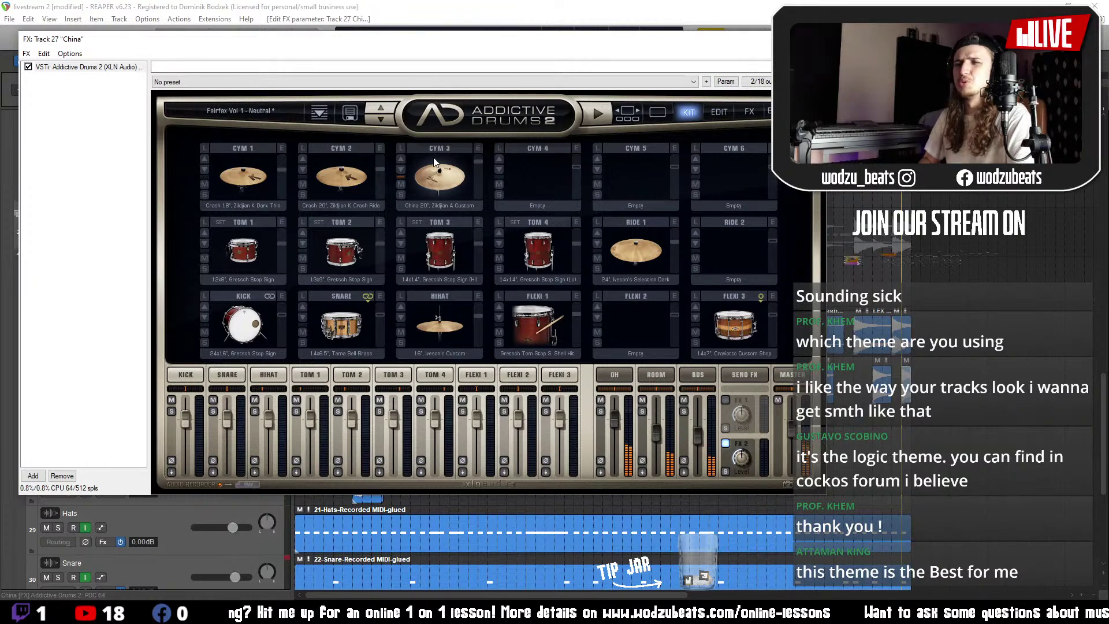
click(404, 165)
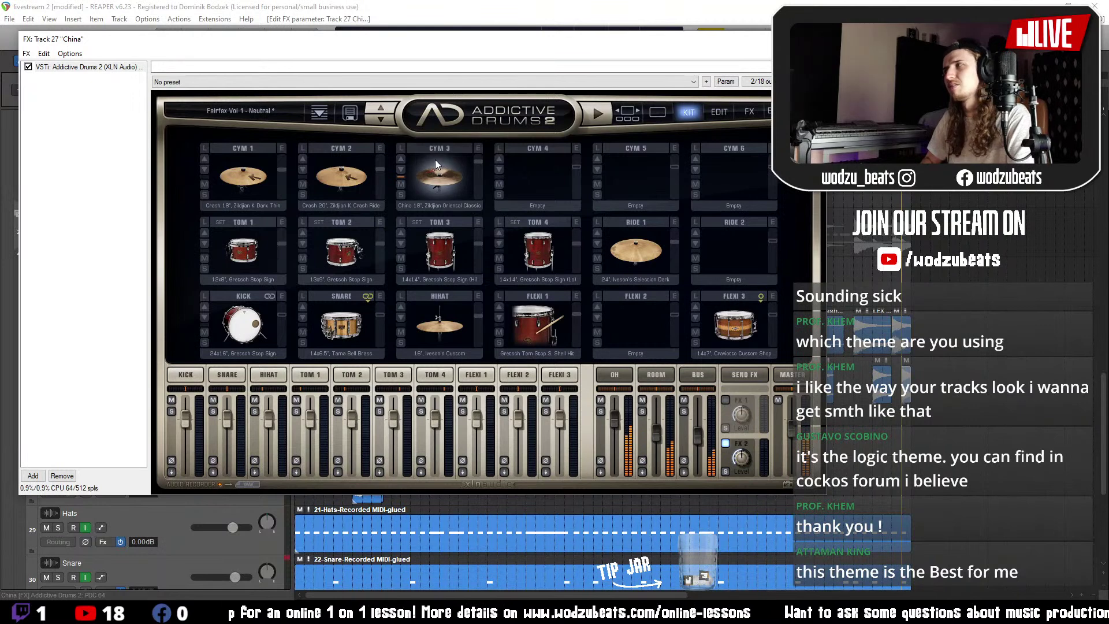
click(401, 157)
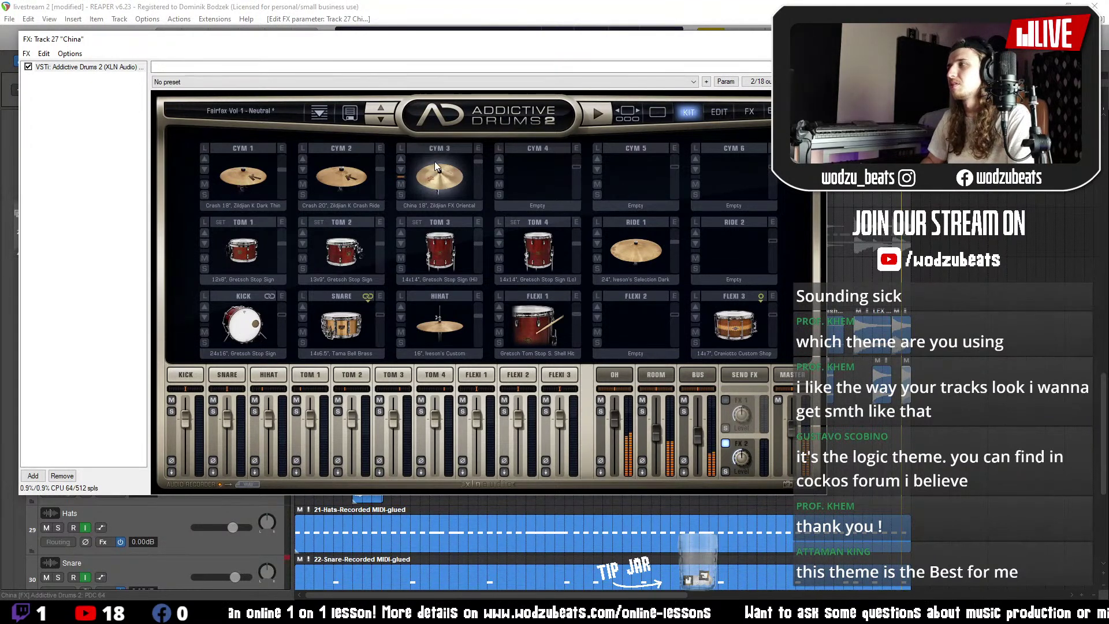
click(403, 159)
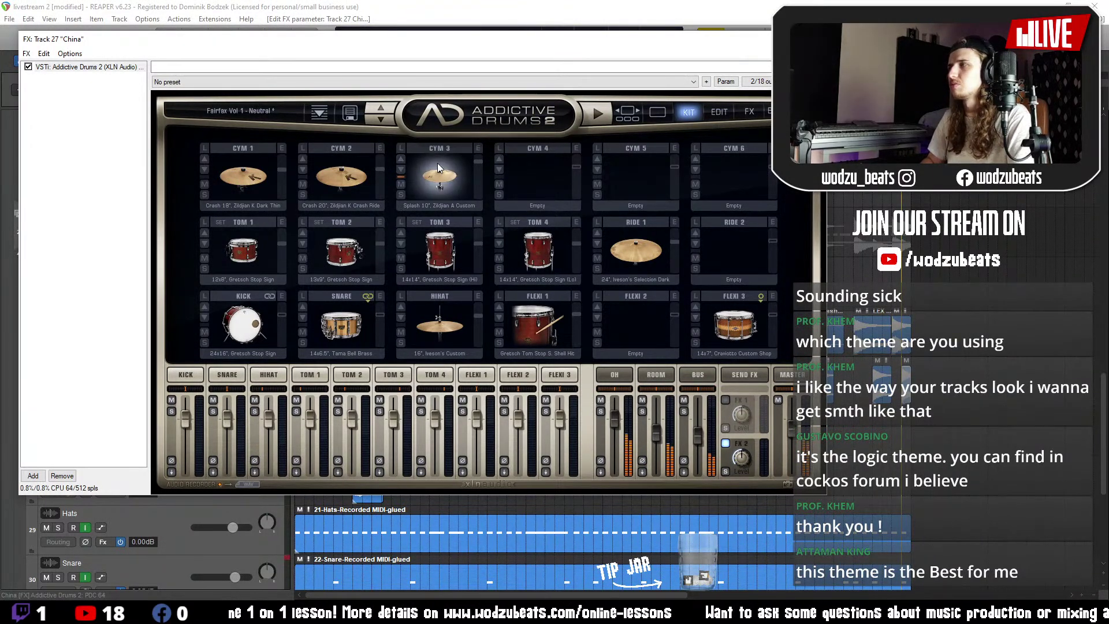
click(402, 160)
click(402, 160)
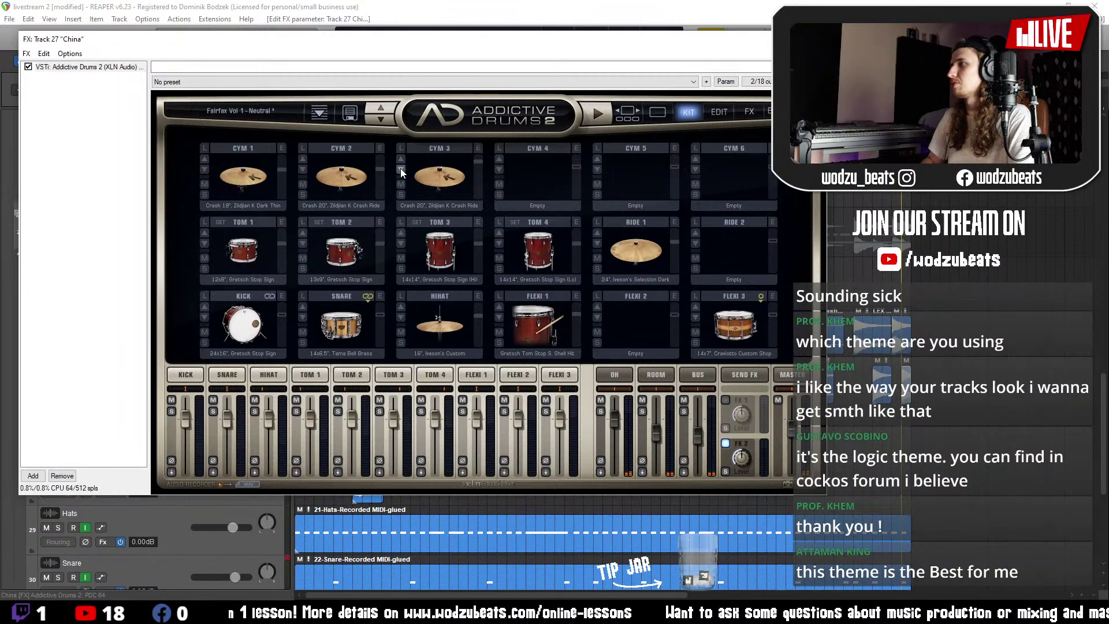
- Set CYM 3 to the China 20", Zildjian A Custom and confirm it in the kitpiece browser
click(436, 163)
click(437, 162)
click(437, 162)
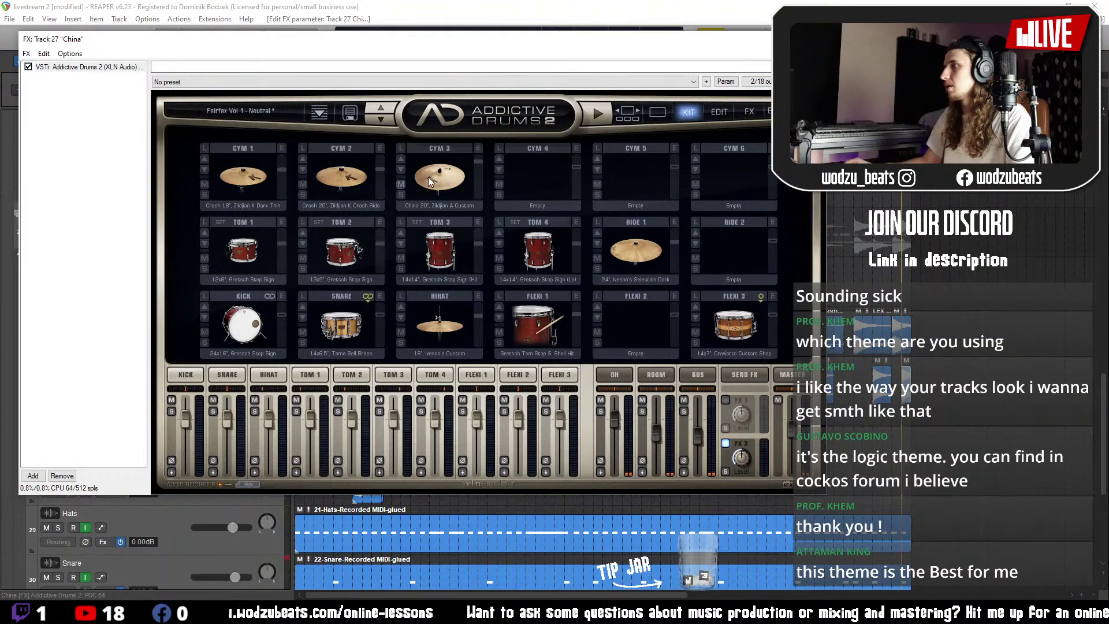
click(403, 149)
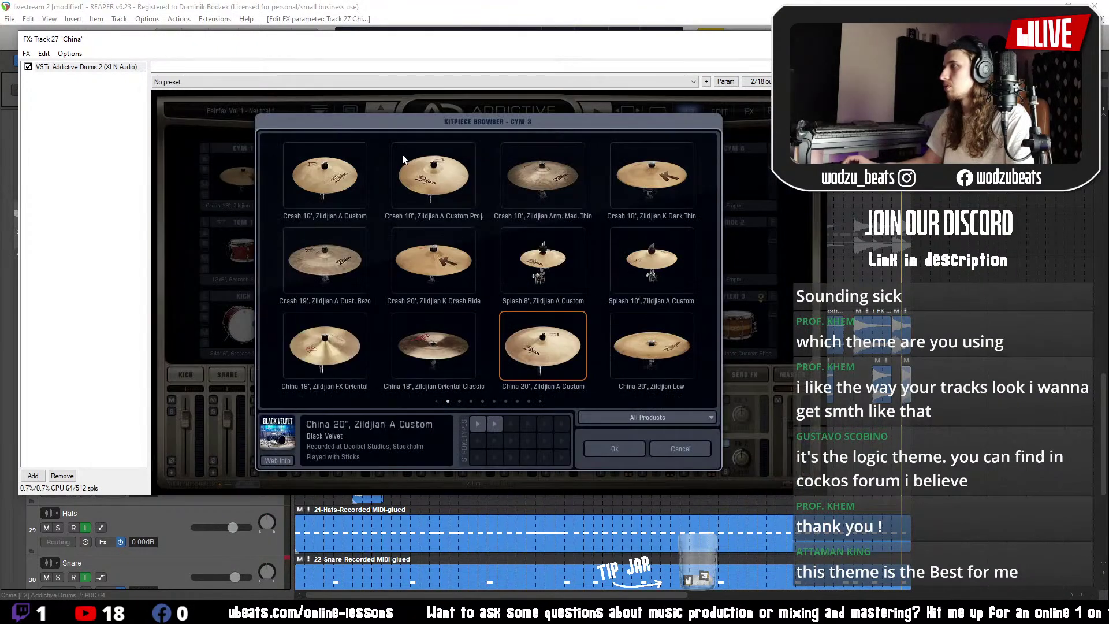
click(615, 449)
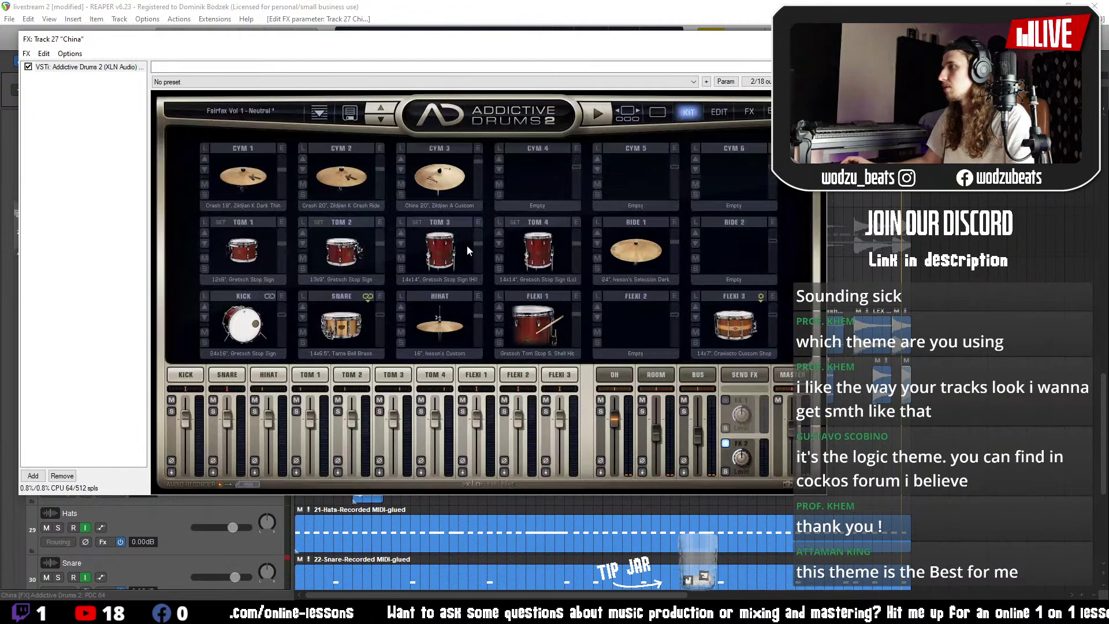
- Check which MIDI key triggers Cymbal 3 in the Map Window, cancel it and close the China track's effects window
click(781, 112)
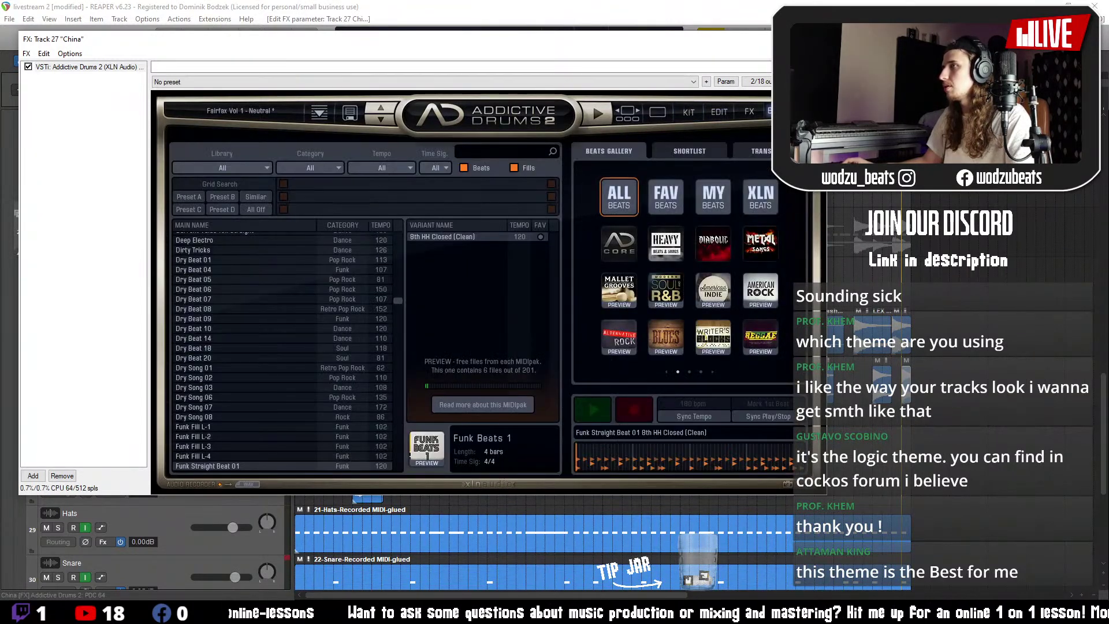
click(806, 112)
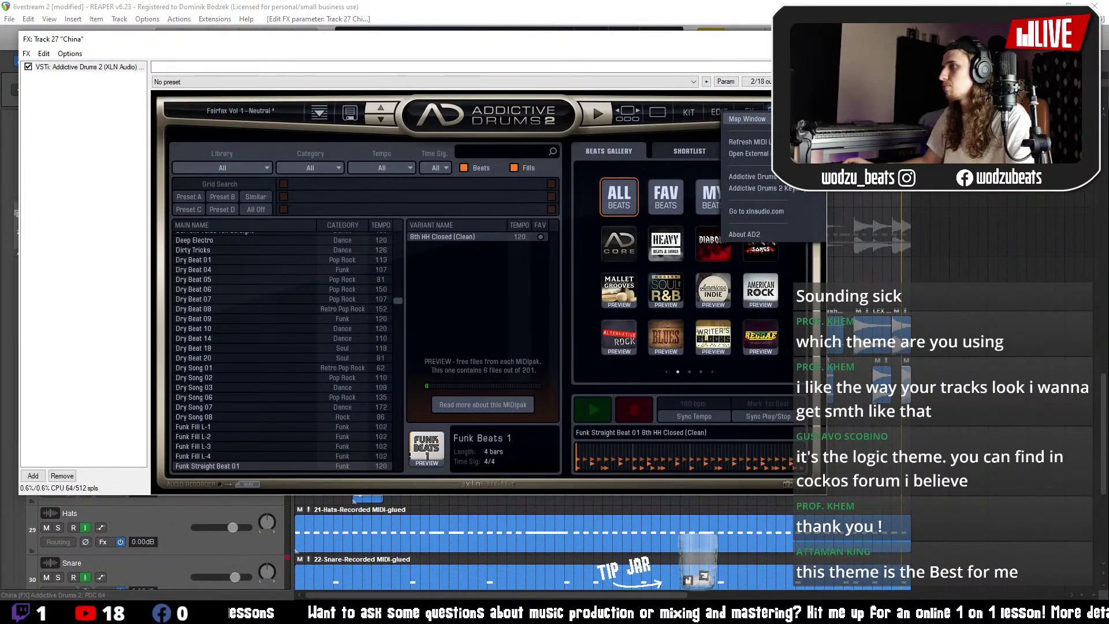
click(747, 119)
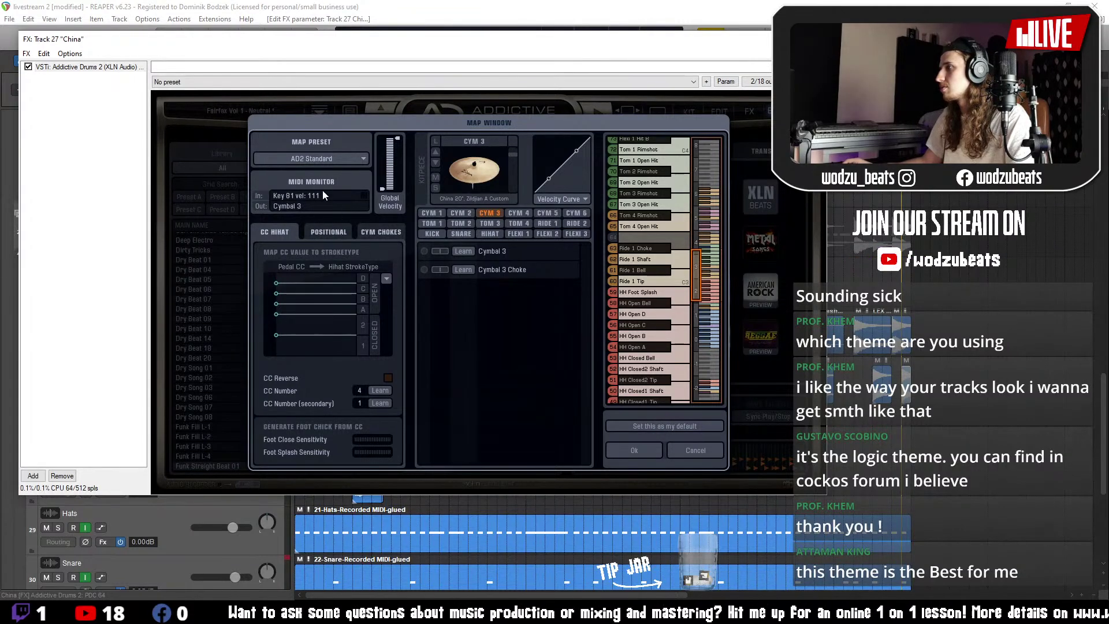
click(677, 449)
key(Escape)
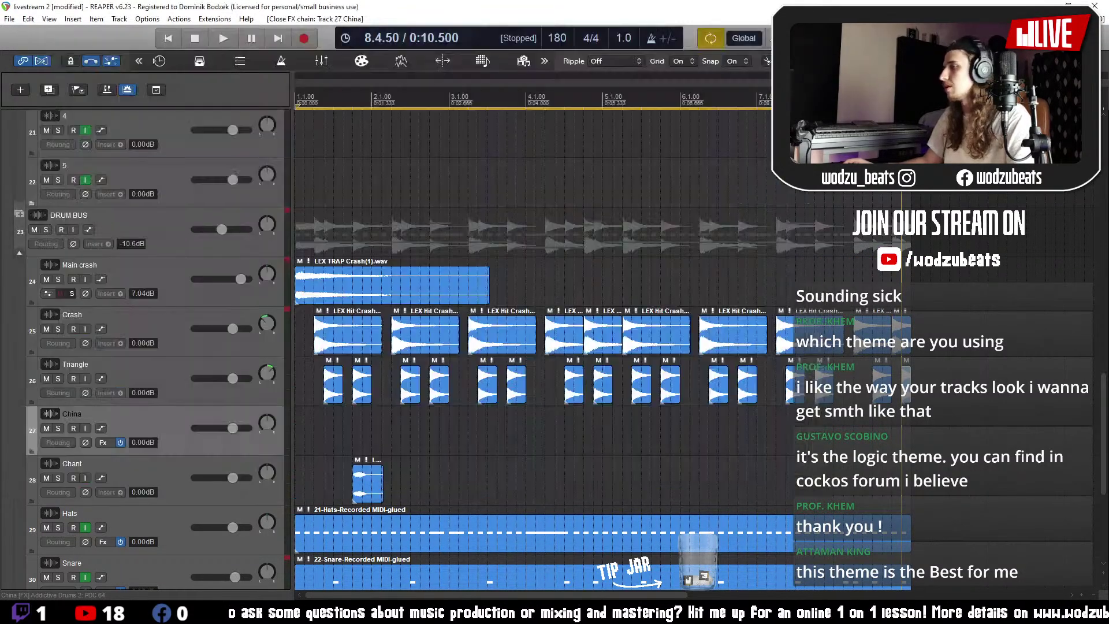
- Arm the China track for recording and set its input to all MIDI channels of the MPD218
click(74, 429)
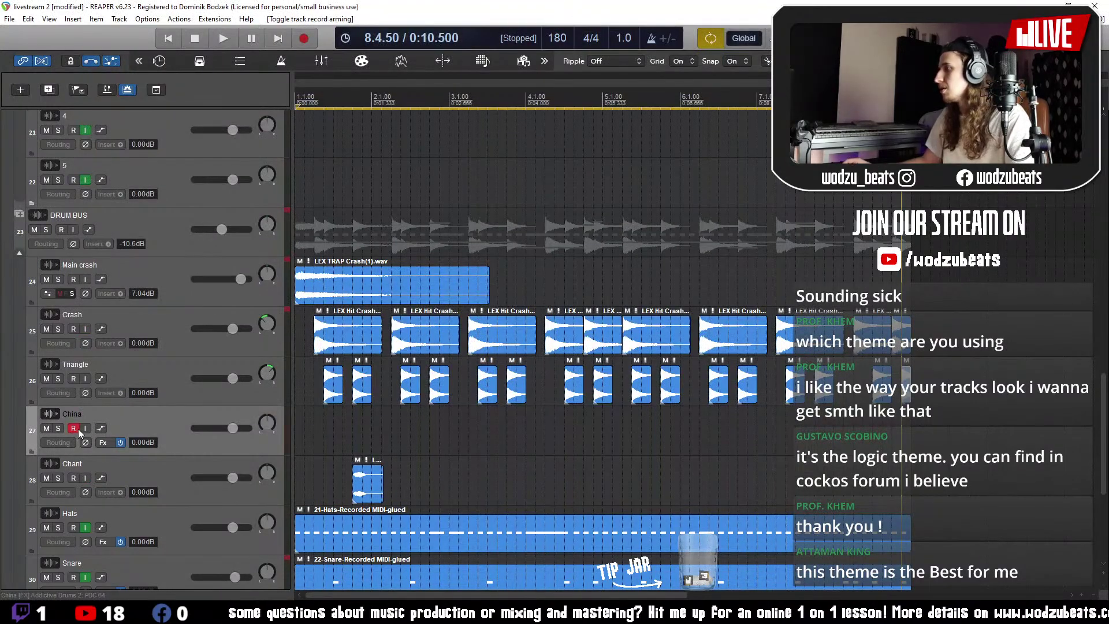
click(271, 431)
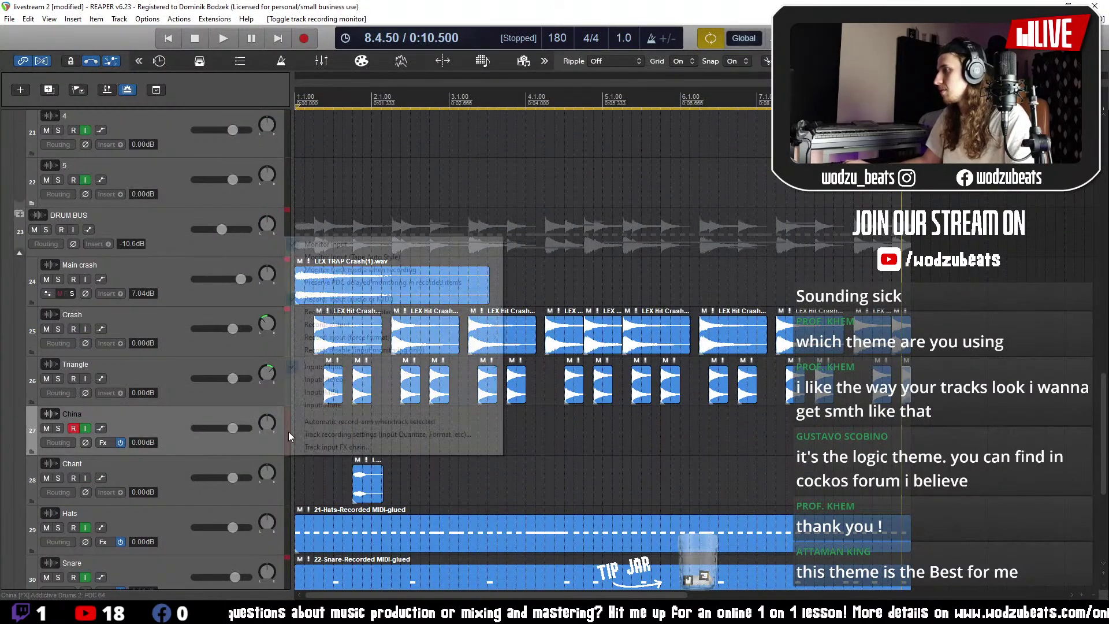
mouse_move(405, 392)
mouse_move(576, 395)
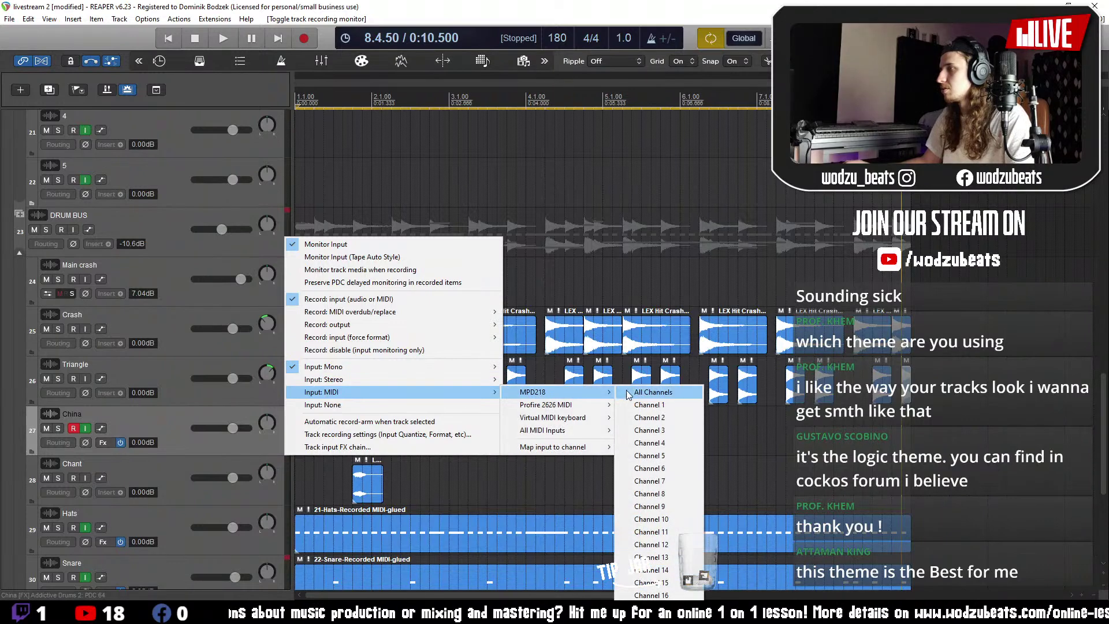
click(638, 395)
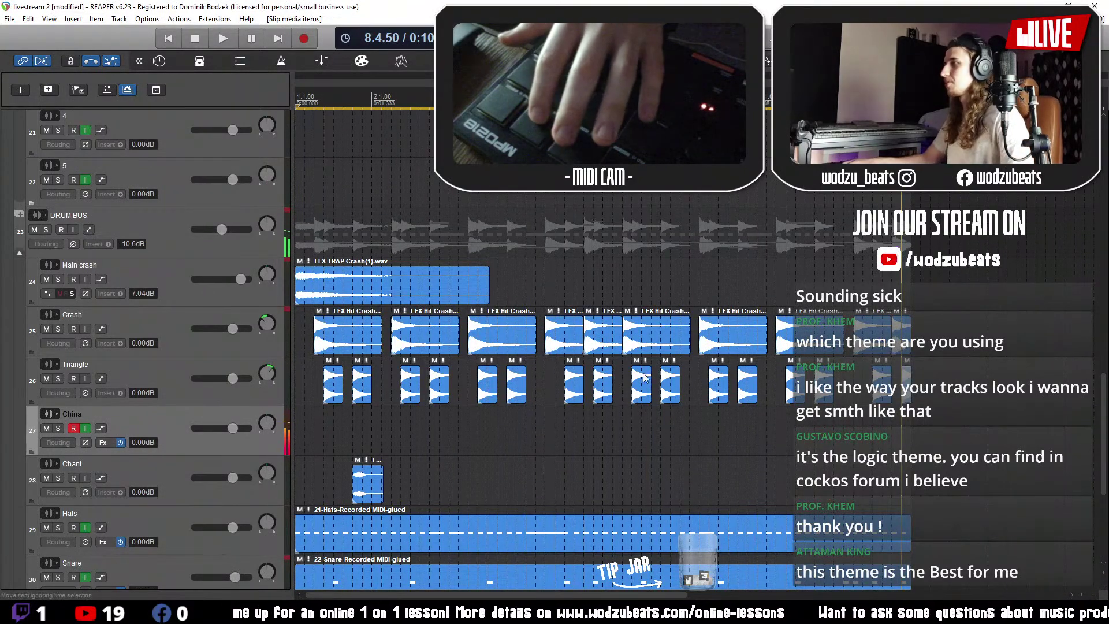
- Mute the Chant track and record a china part on the China track from the start of the eight-bar loop
click(168, 42)
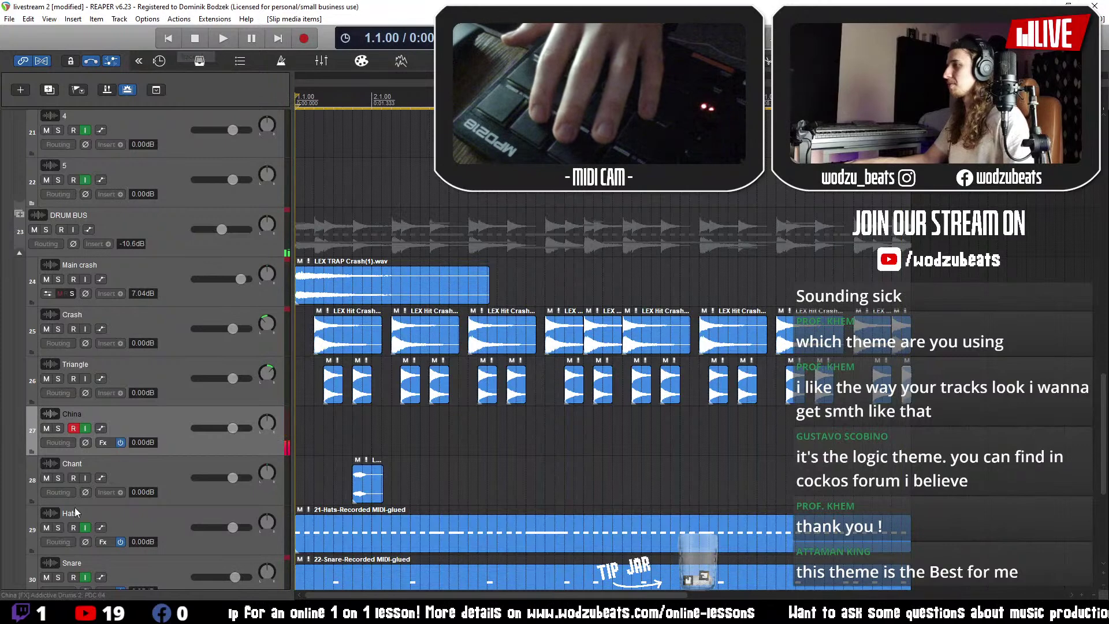
click(46, 478)
click(306, 43)
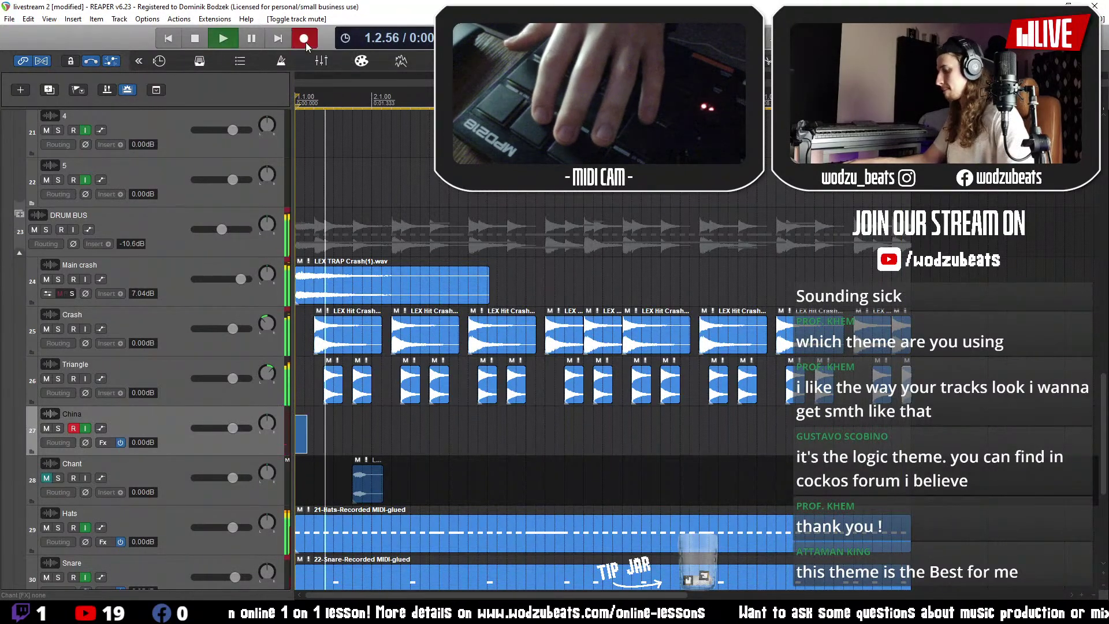
click(199, 44)
key(ctrl+z)
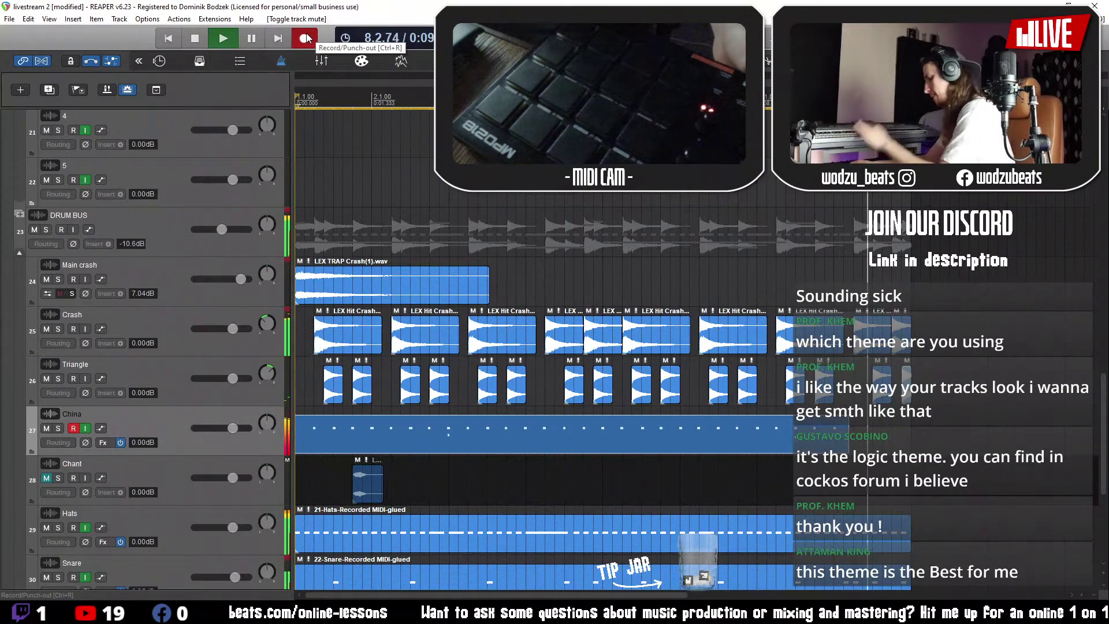
click(304, 38)
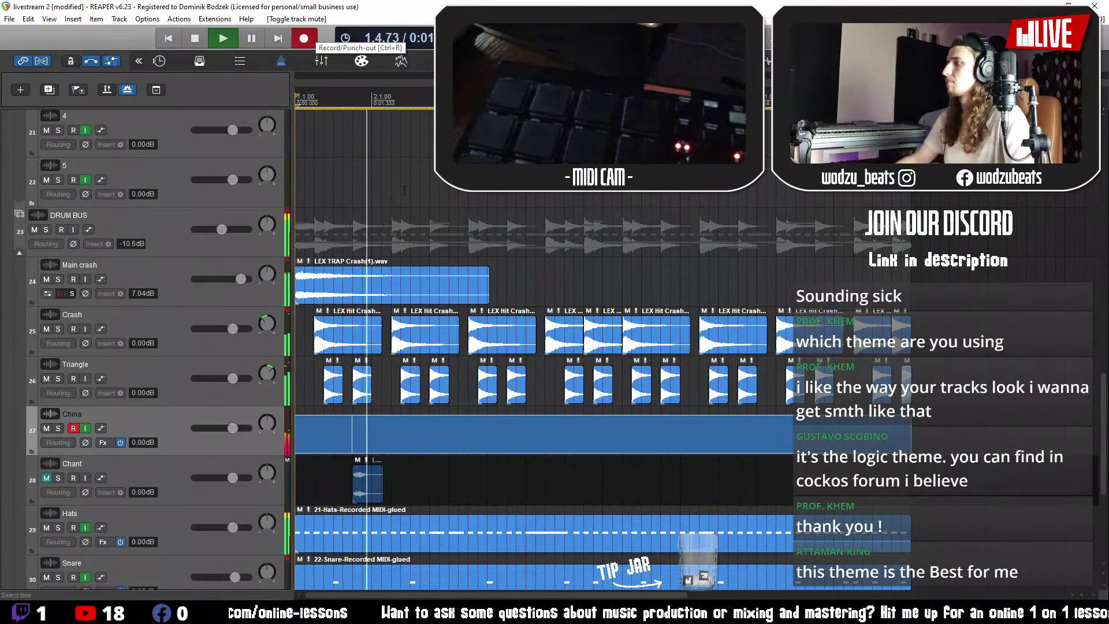
key(space)
- Glue the recorded China takes into one item and open it in the MIDI editor
right_click(475, 433)
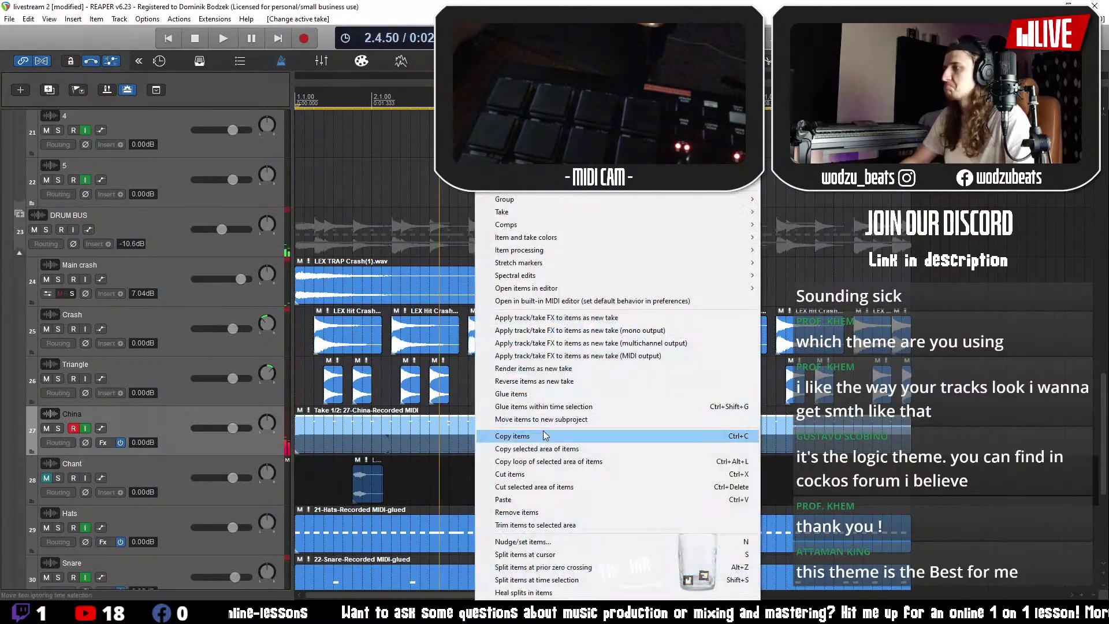
click(520, 394)
double_click(501, 448)
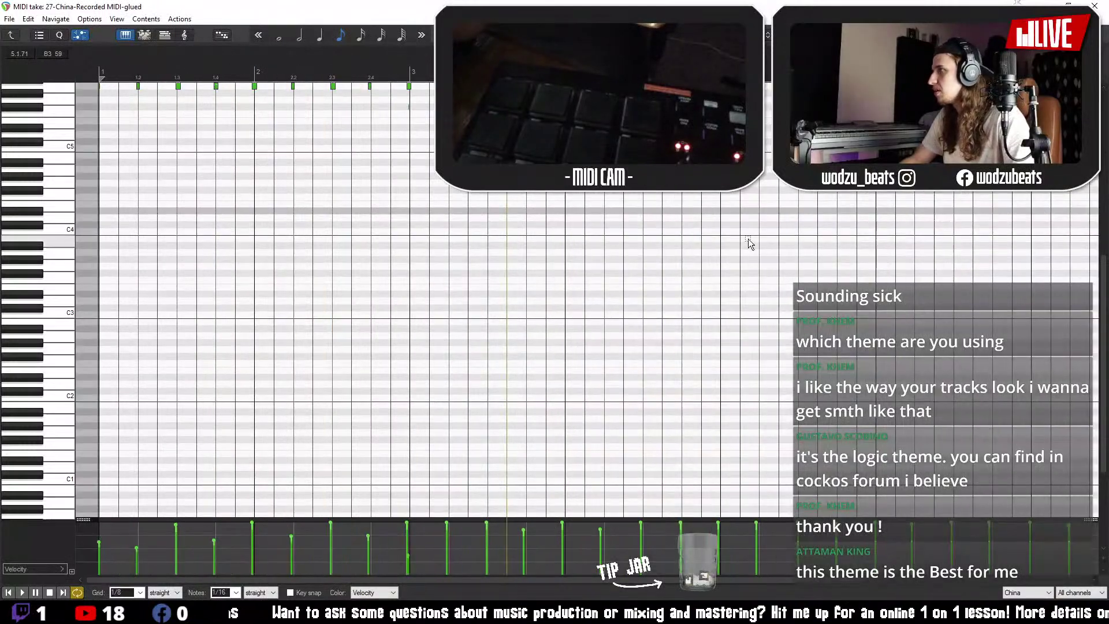
- Quantize all China notes to the 1/8 grid at 100% strength, adjusting both position and note end
drag(747, 238, 355, 104)
right_click(354, 104)
click(393, 151)
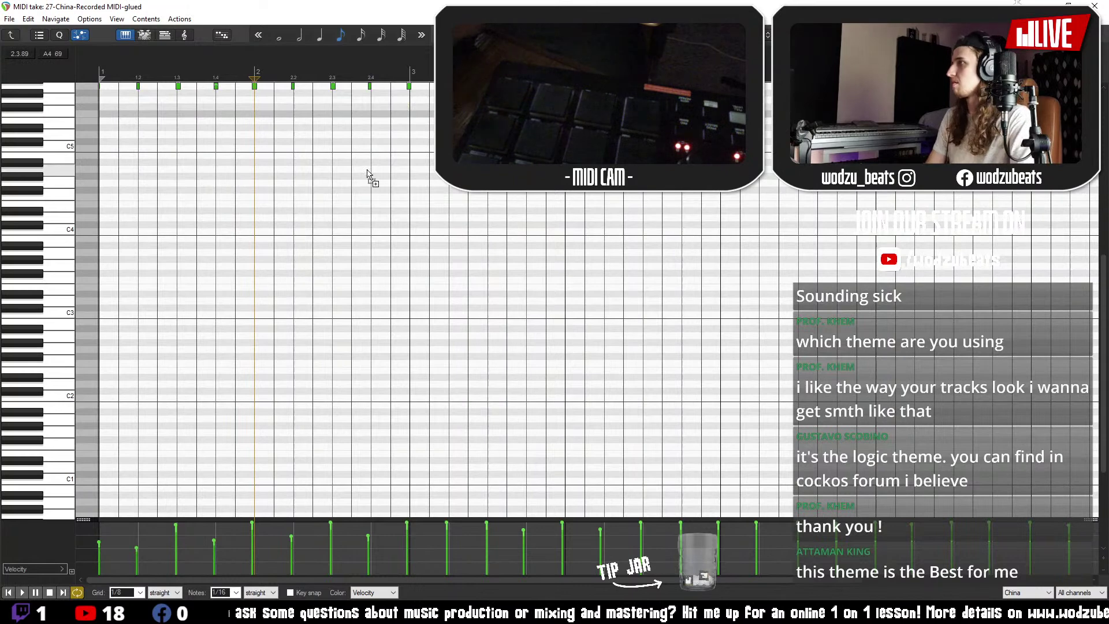
key(q)
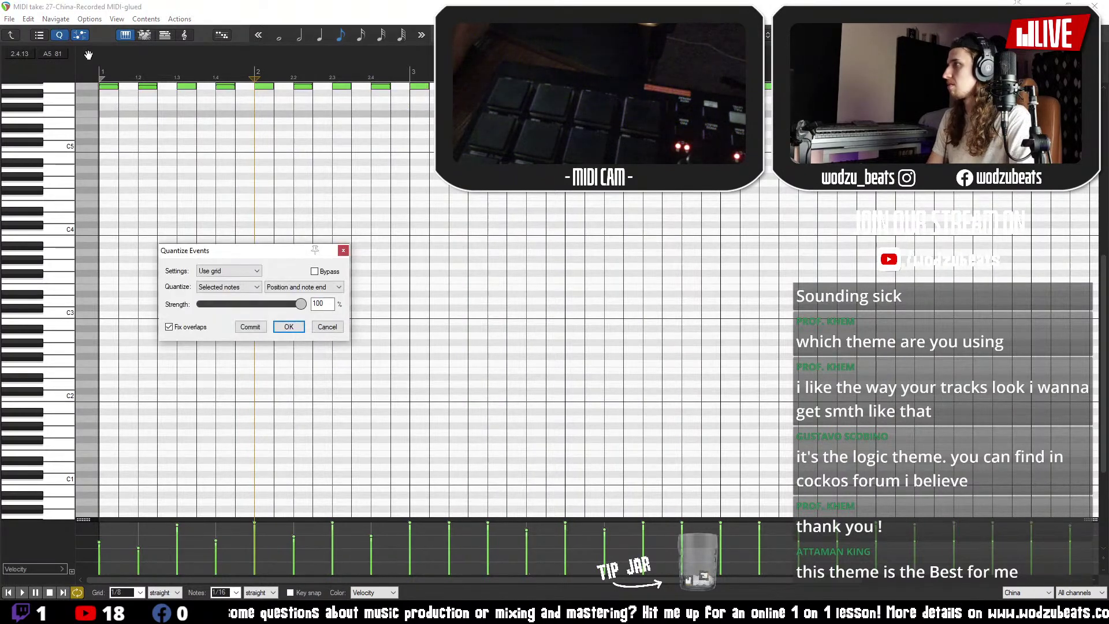
key(space)
click(288, 327)
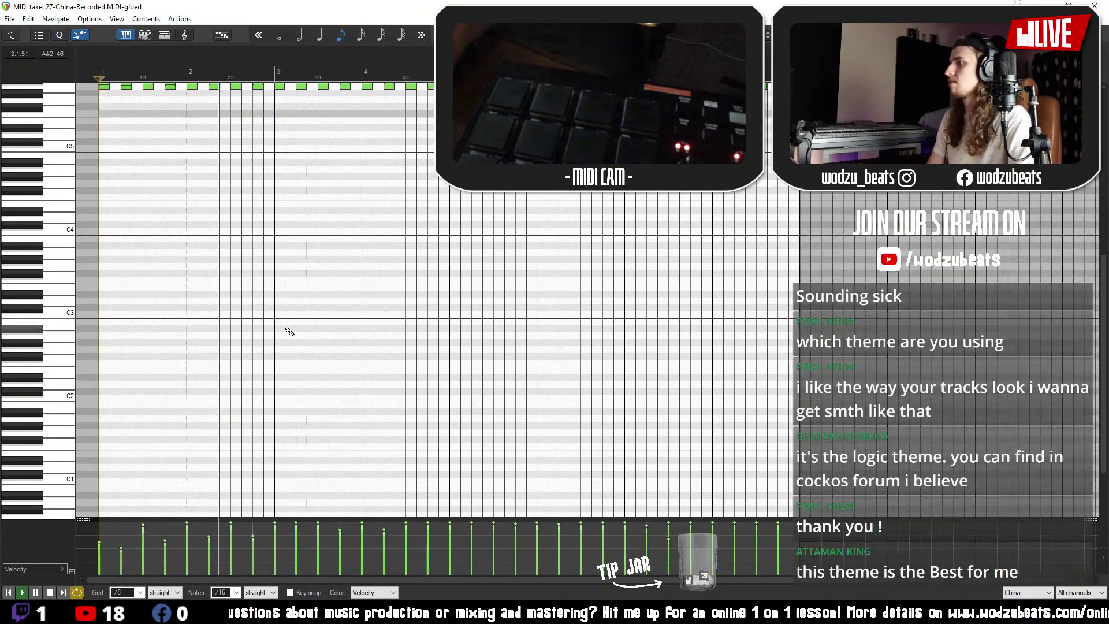
- Raise the China track's volume to 5.48 dB back in the arrangement and save the project
click(1095, 6)
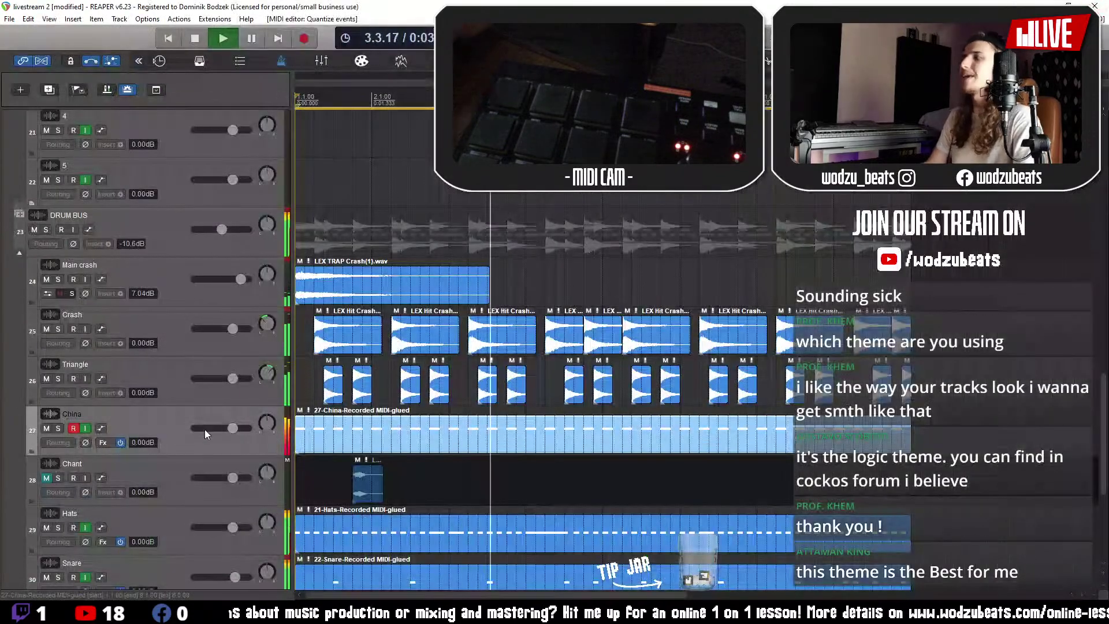
drag(234, 429, 238, 428)
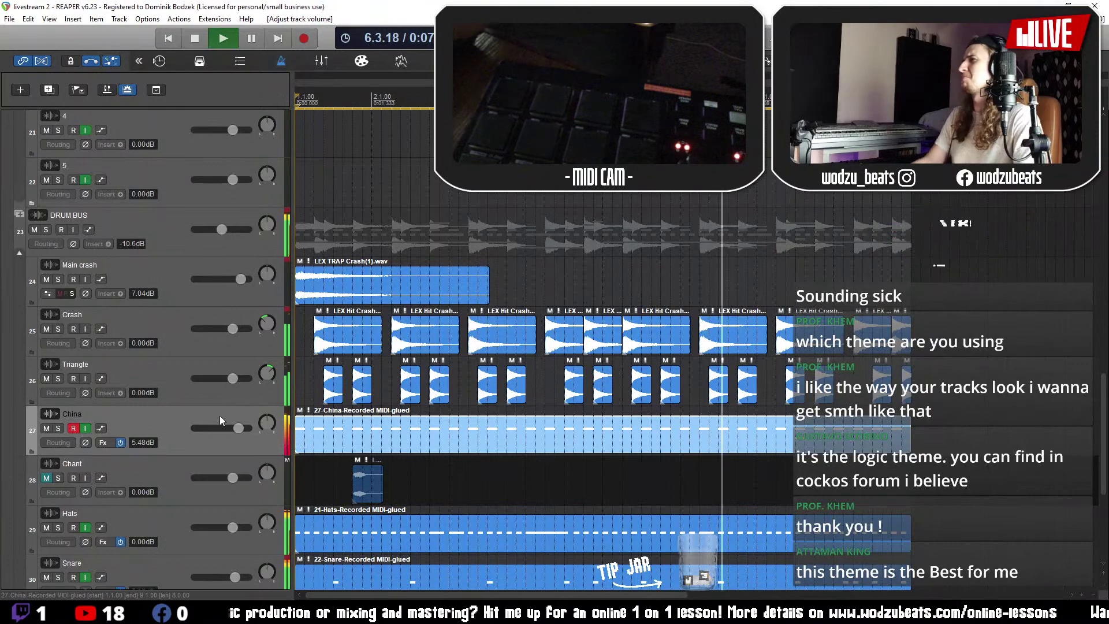
key(ctrl+s)
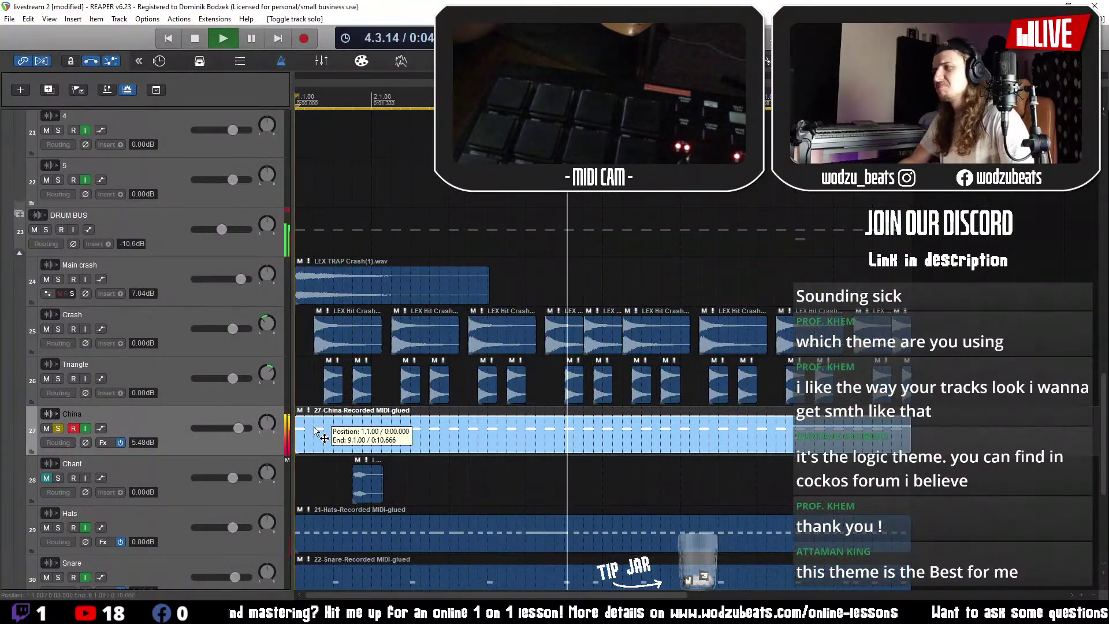
- In the China MIDI item, replace the notes from bar 3 onward with three pasted copies of the first two bars
double_click(317, 431)
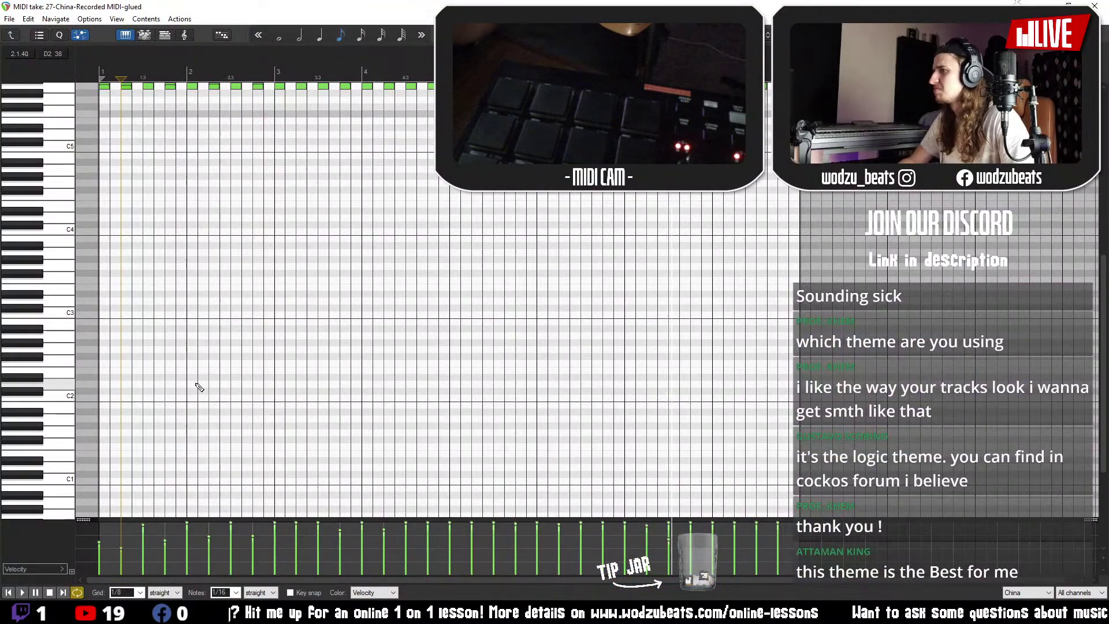
right_click(575, 211)
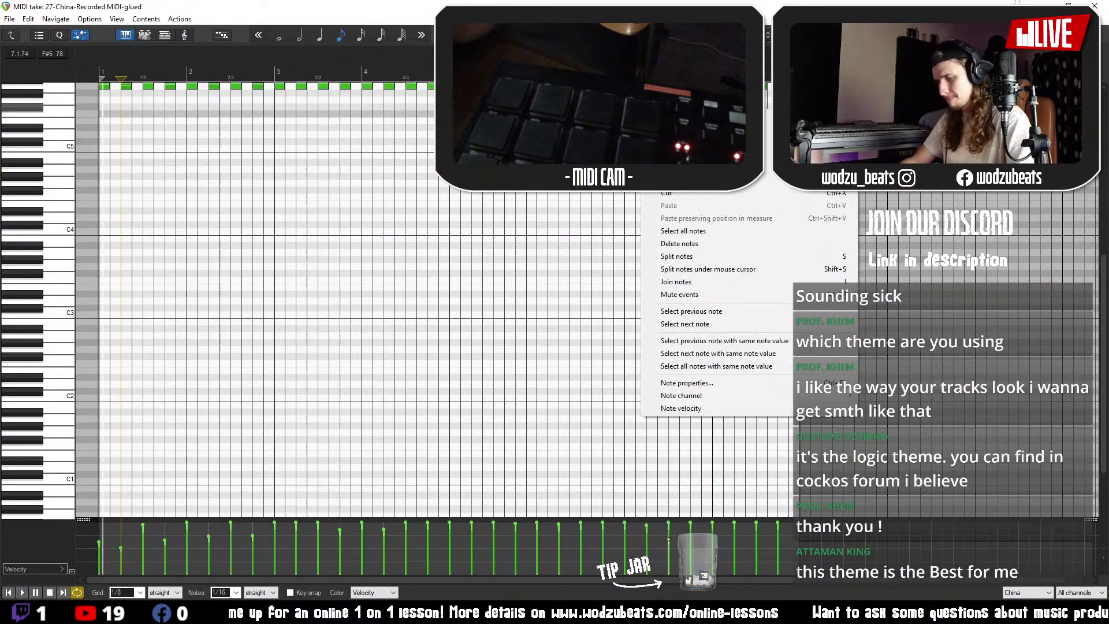
click(612, 272)
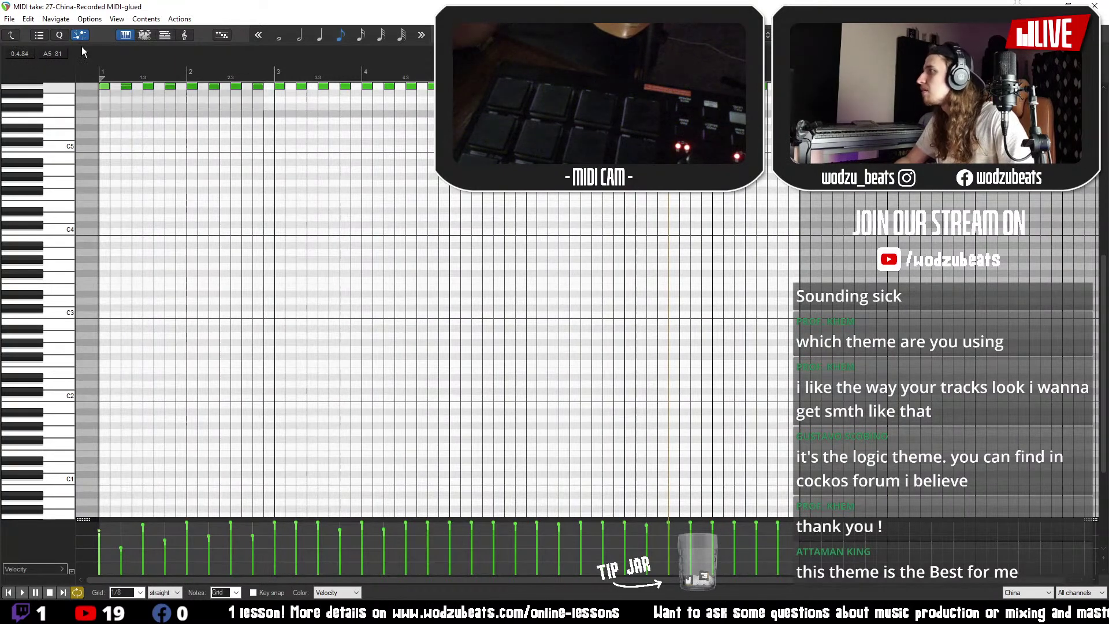
key(Delete)
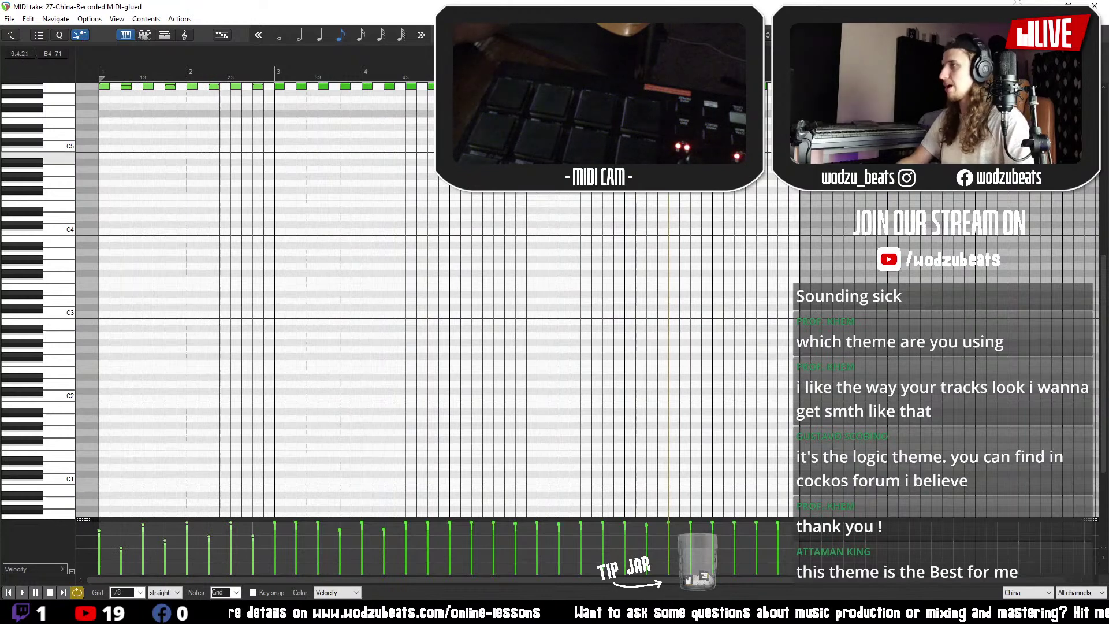
scroll(268, 257, up, 4)
key(Down)
key(Down)
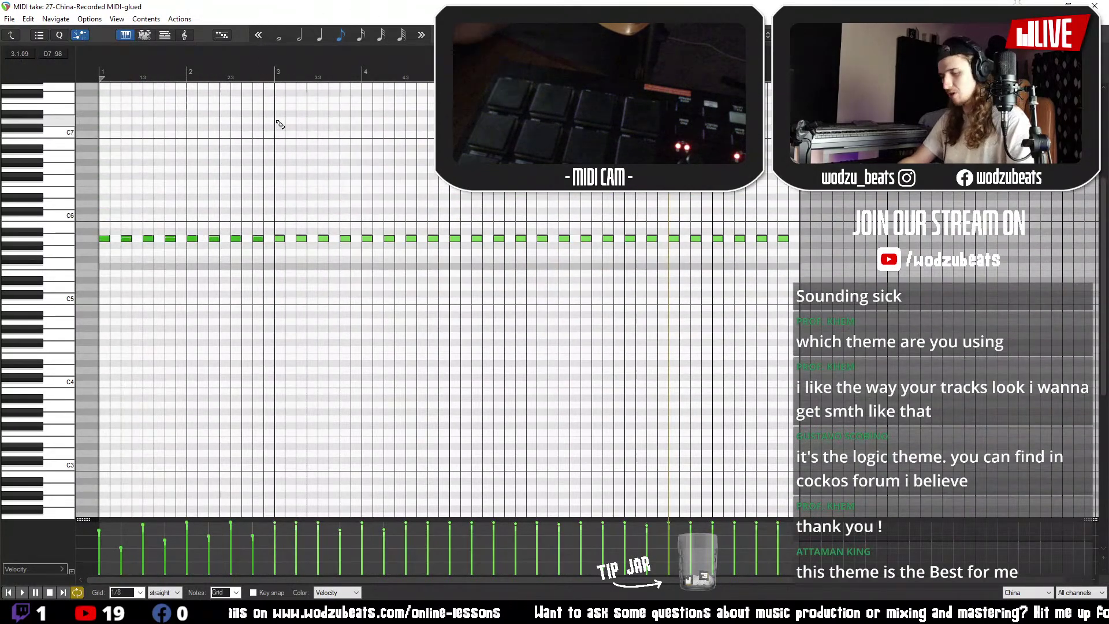
key(Delete)
click(276, 77)
key(ctrl+v)
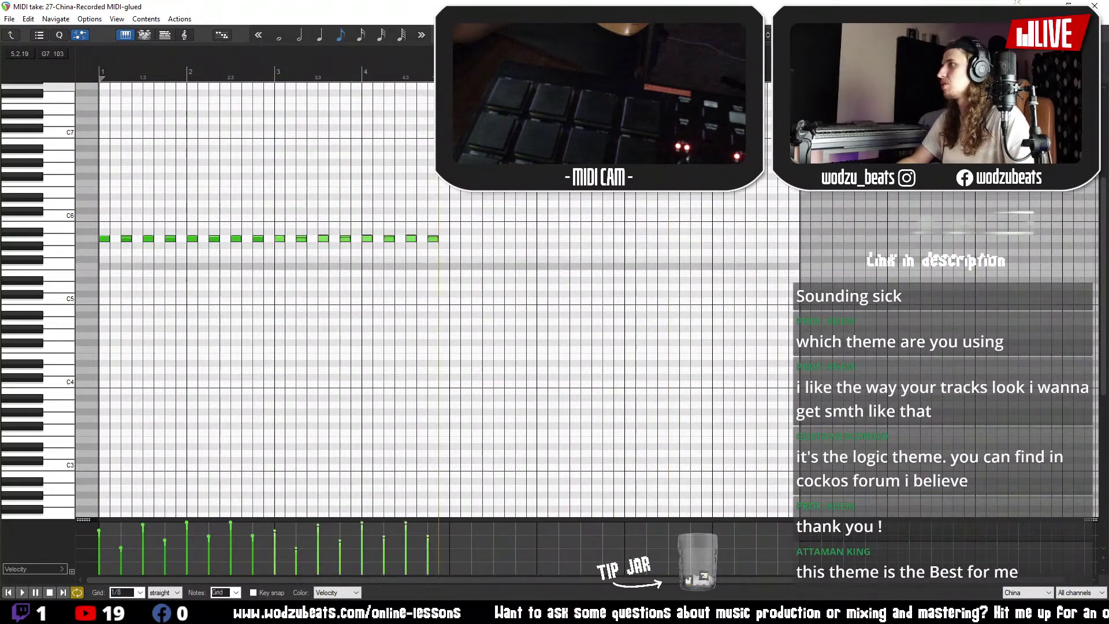
key(ctrl+v)
key(ctrl+v)
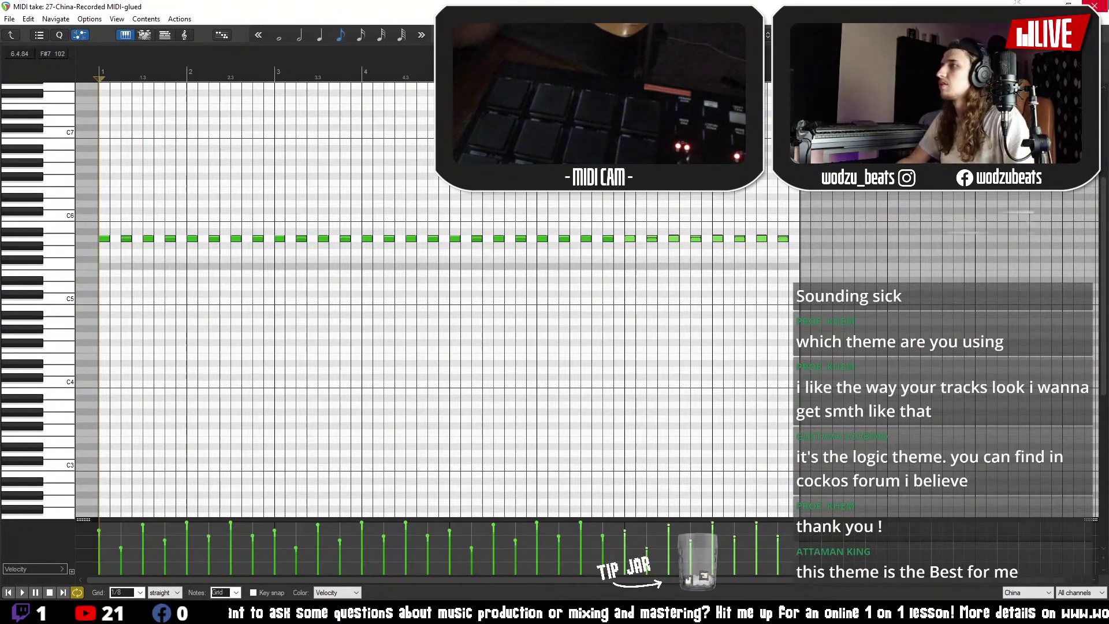
- Close the MIDI editor, unsolo the China track to hear it in the mix and save the project
click(1095, 6)
key(space)
click(60, 429)
key(ctrl+s)
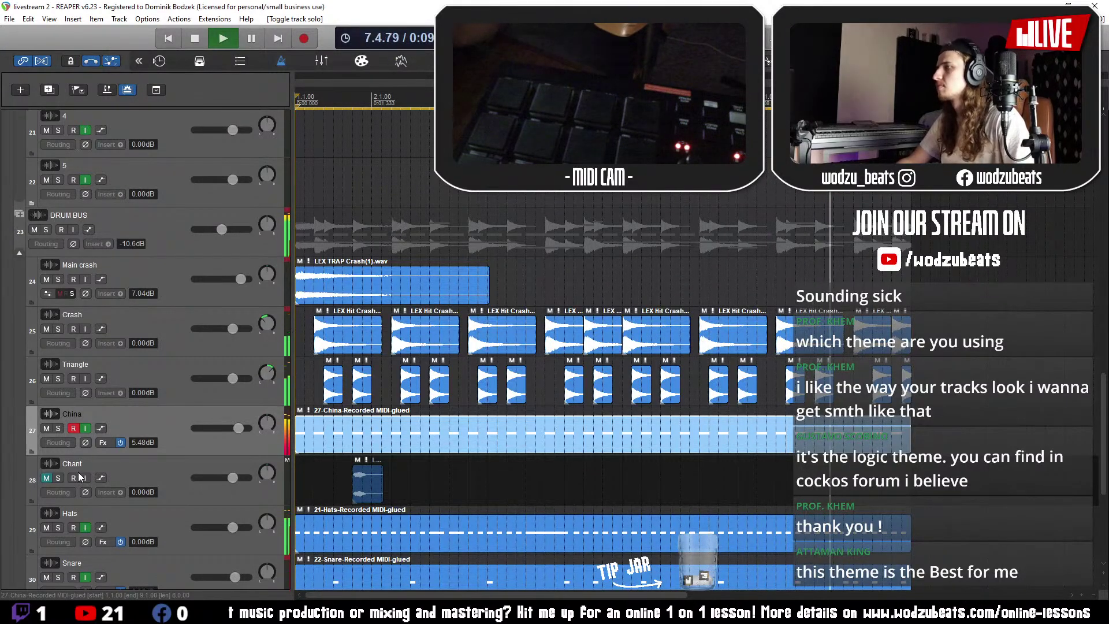
key(space)
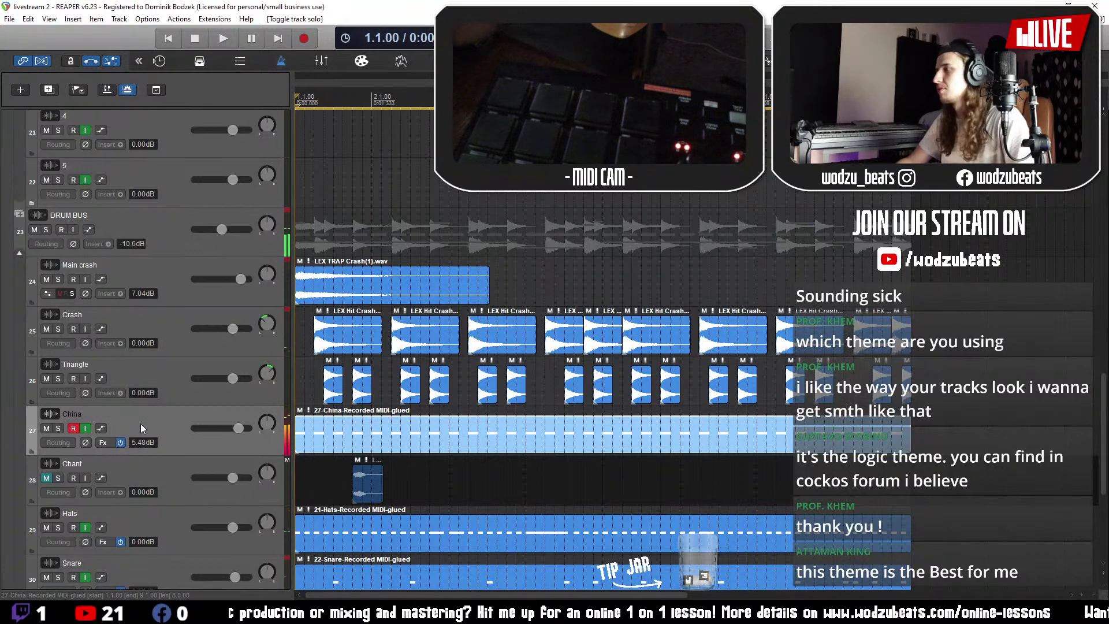
- Unmute the Chant track and move it above Main crash in the DRUM BUS folder
scroll(140, 424, down, 2)
click(47, 380)
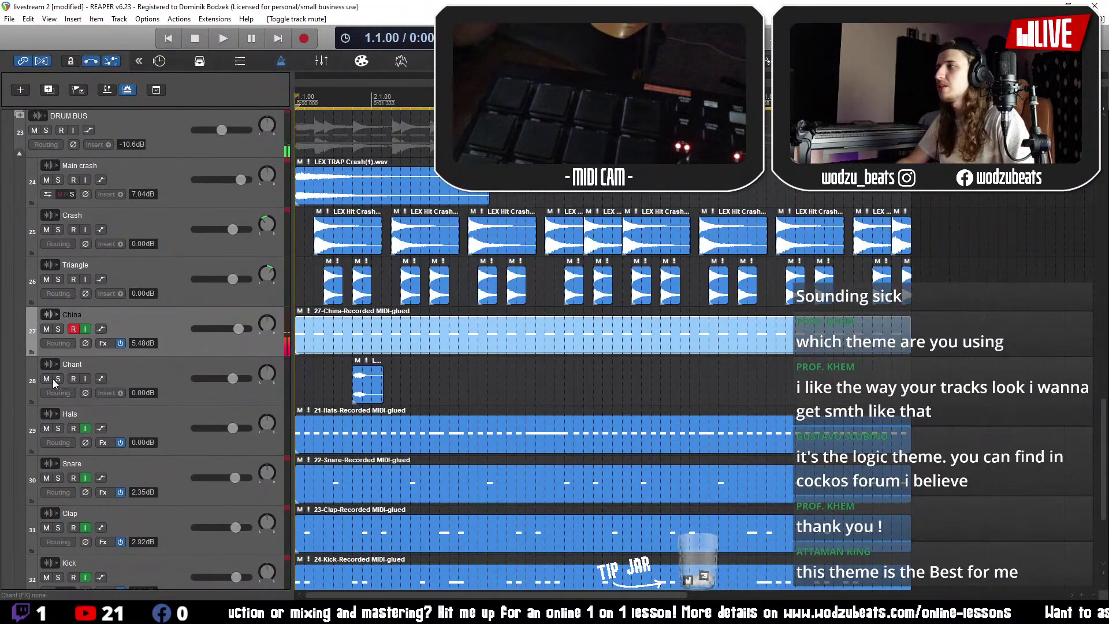
click(298, 386)
scroll(298, 387, up, 1)
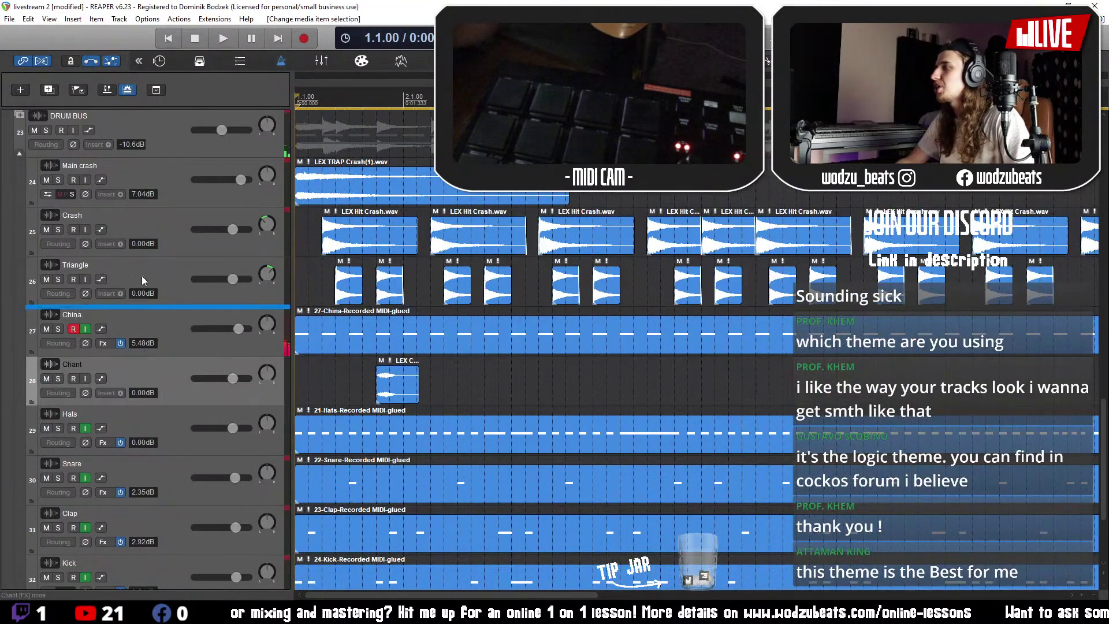
drag(143, 164, 145, 164)
- Shift the chant hit later to position 2.2.00 and listen to its new timing
drag(389, 193, 455, 194)
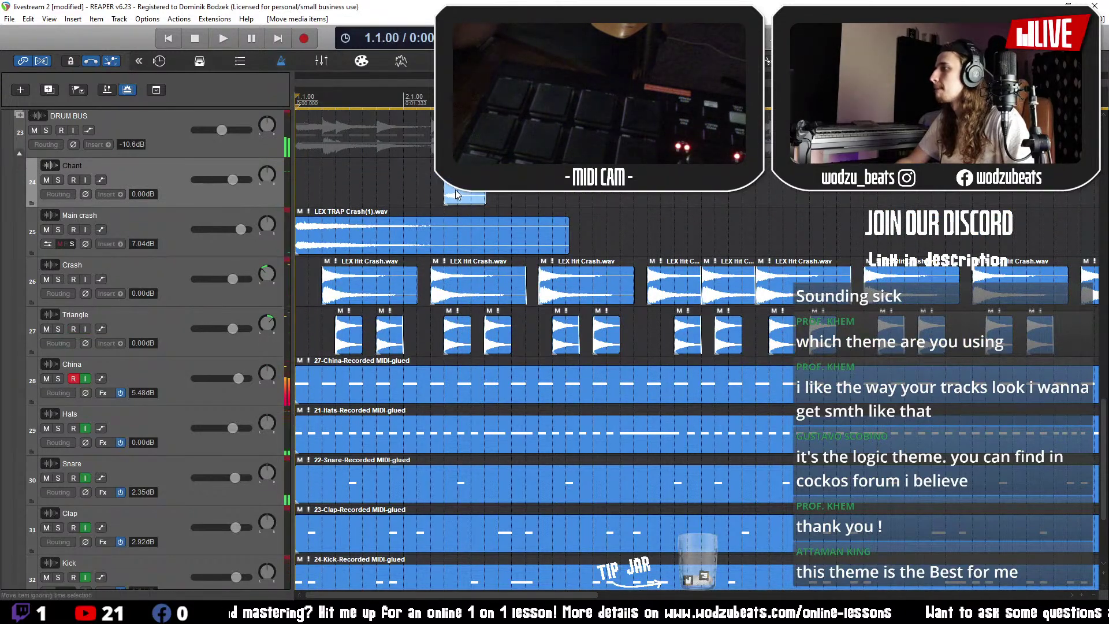
key(space)
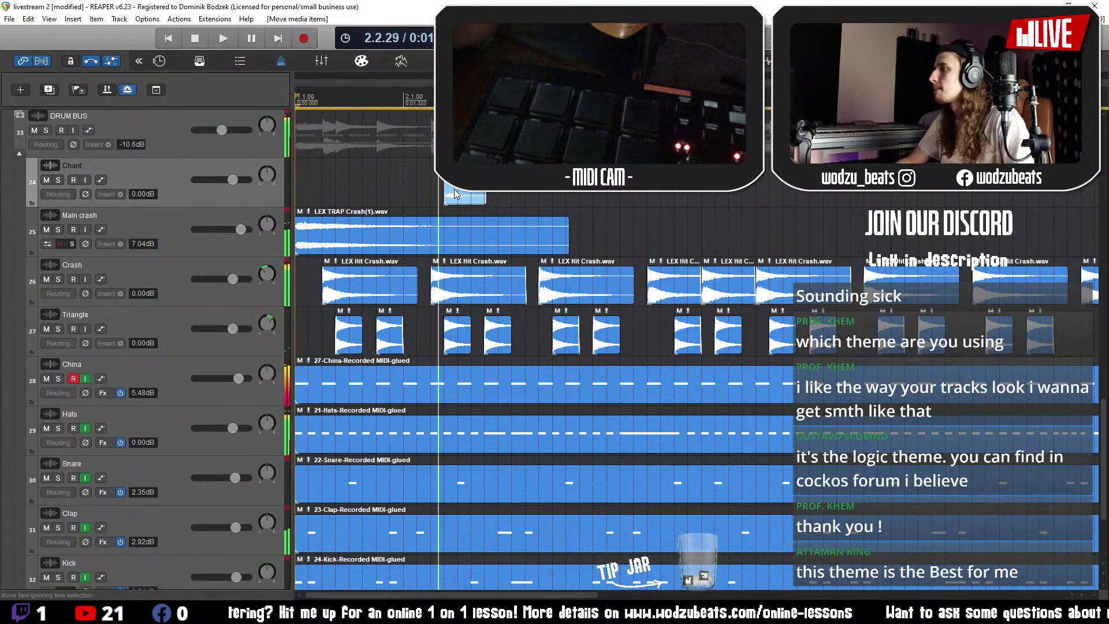
scroll(443, 195, up, 2)
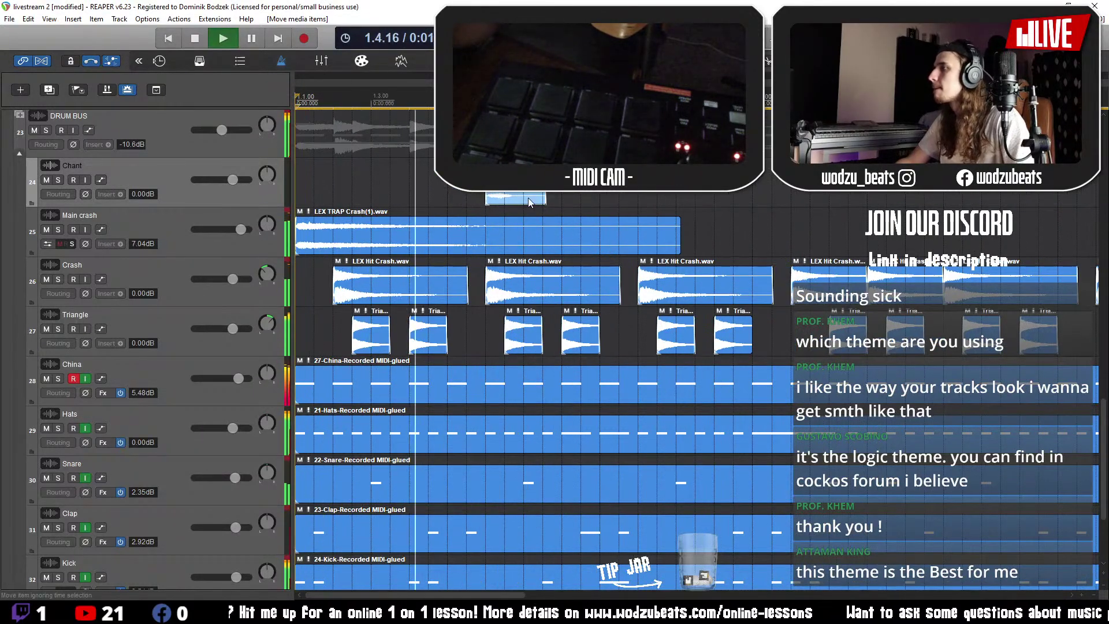
click(507, 381)
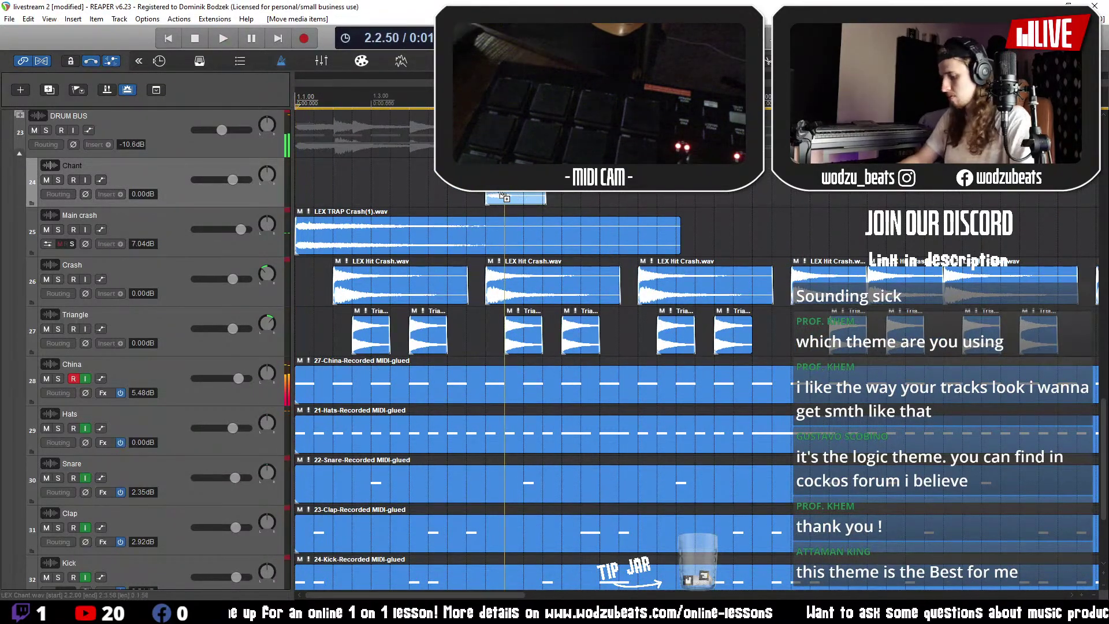
- Raise the Chant track's volume to 4.54 dB while playing from just before the hit
click(428, 381)
key(space)
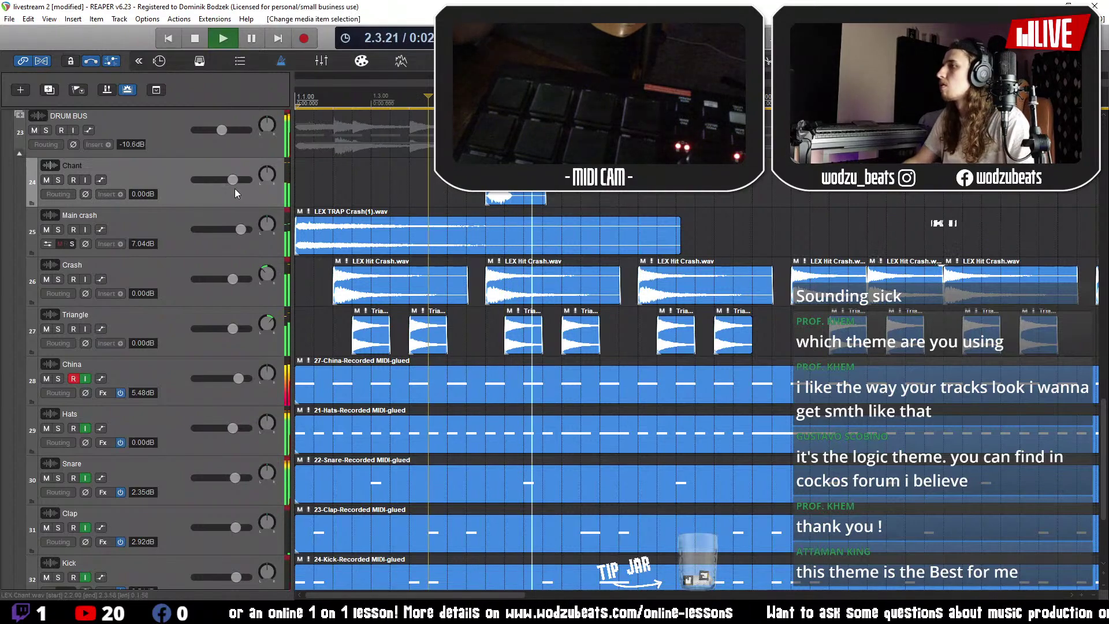
drag(231, 182, 235, 181)
key(space)
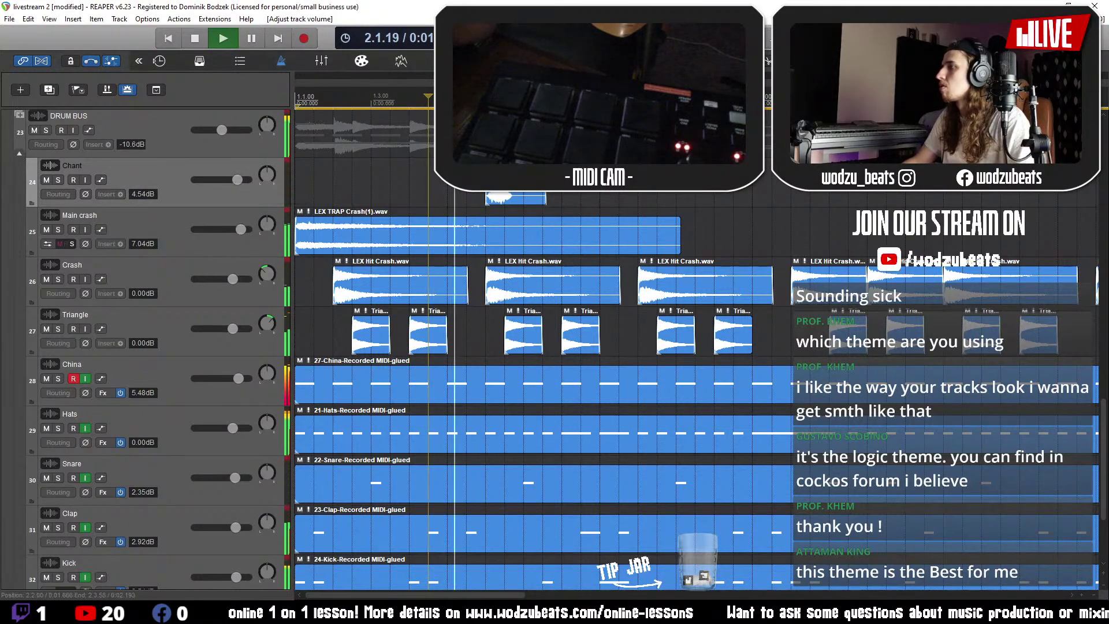
- Copy the chant hit and paste a second one on the Chant track in bar 6
click(508, 197)
scroll(509, 196, down, 3)
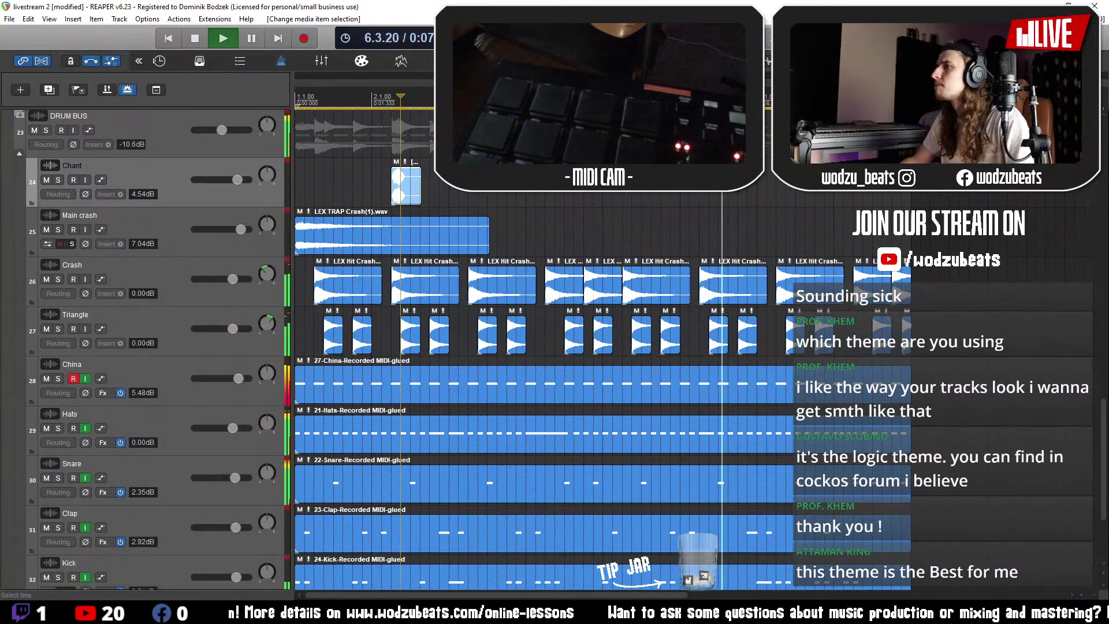
key(space)
key(ctrl+v)
click(406, 185)
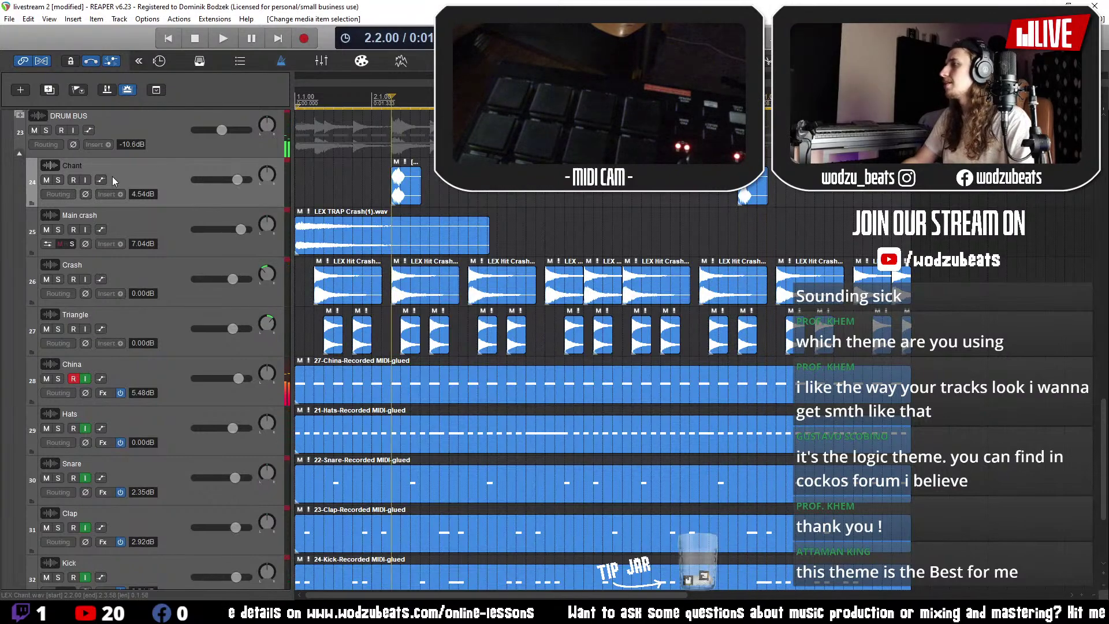
- Add a send from the Chant track to Bright Plate reverb at -7.09 dB and listen to the result
scroll(116, 185, up, 6)
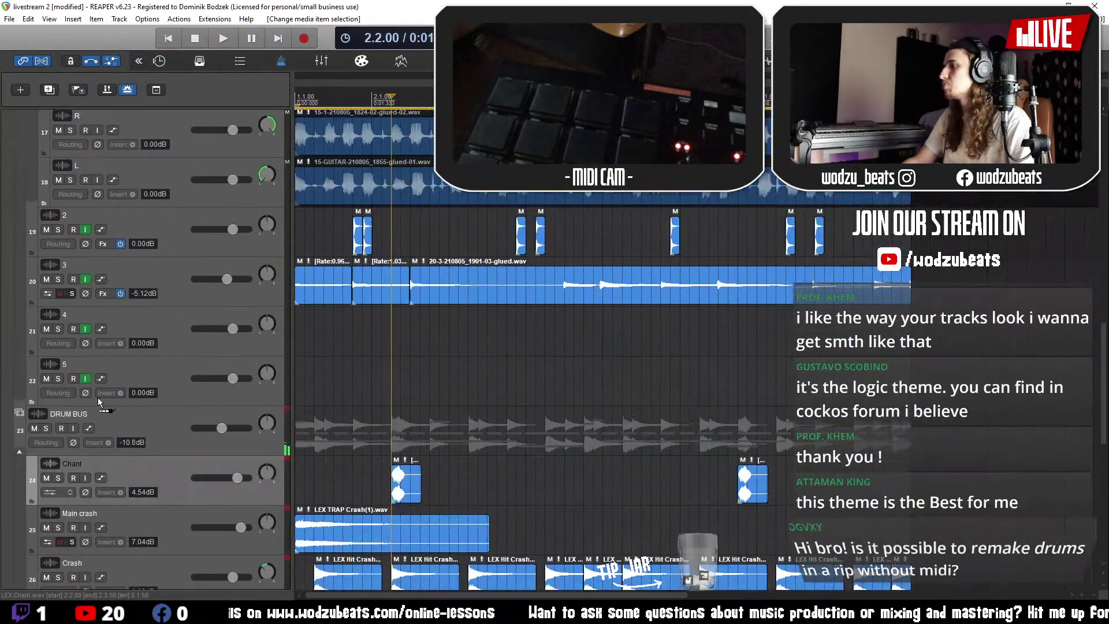
scroll(154, 332, up, 3)
scroll(144, 185, up, 3)
click(148, 223)
key(space)
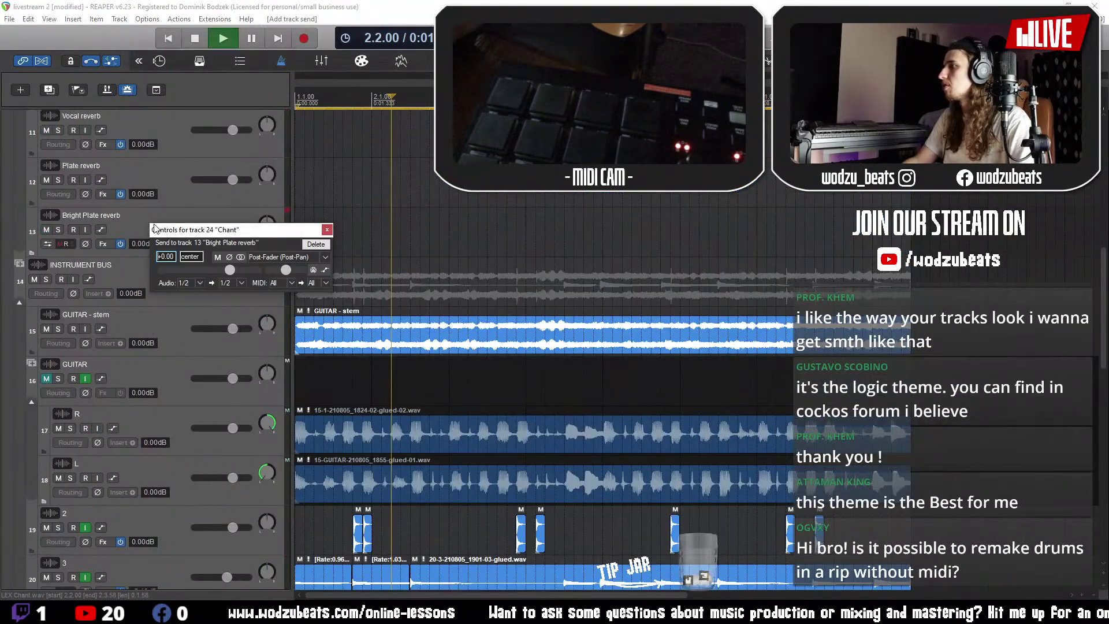
key(space)
drag(231, 270, 223, 271)
key(space)
key(space)
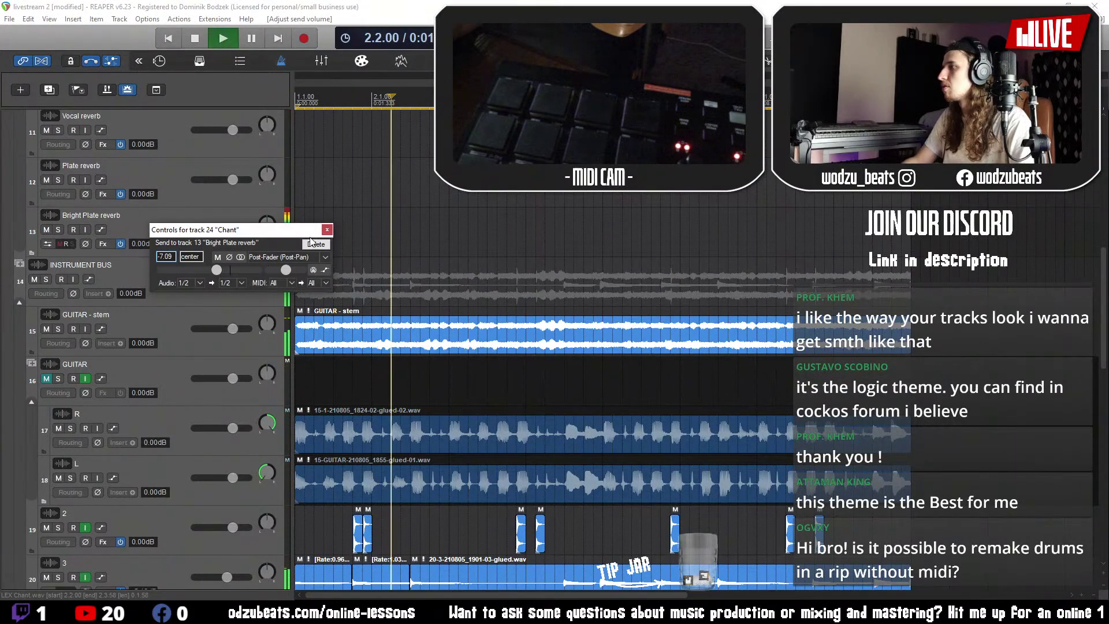
key(space)
- Try a Chant send to Delay 1/4 at -6.10 dB during playback, and delete that send
scroll(182, 366, down, 6)
key(space)
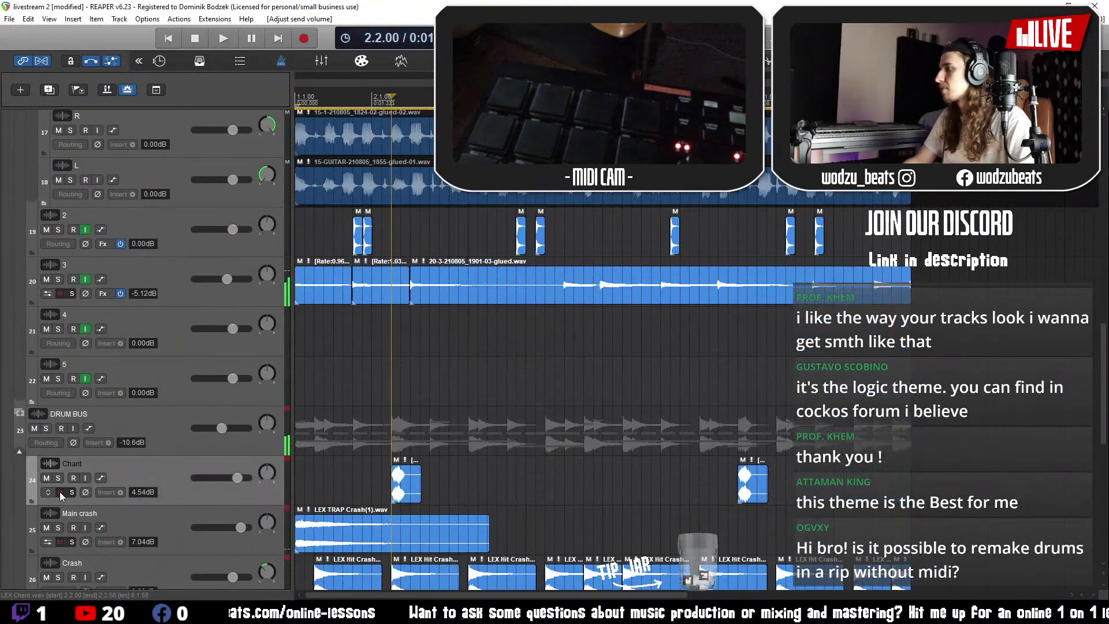
scroll(60, 491, up, 9)
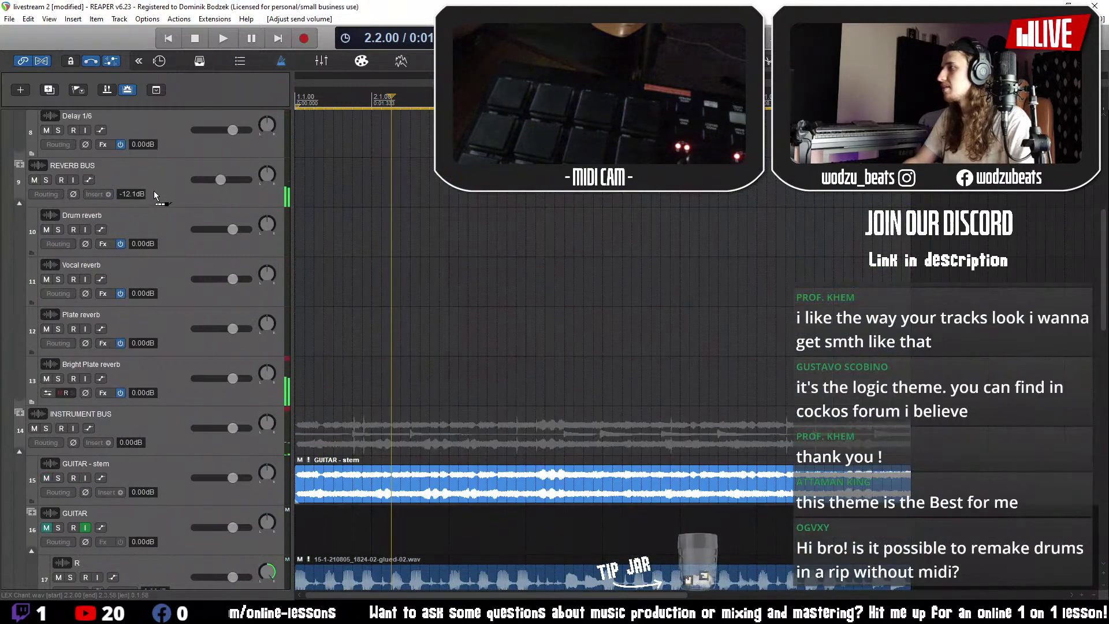
scroll(152, 180, up, 3)
drag(154, 190, 156, 136)
key(space)
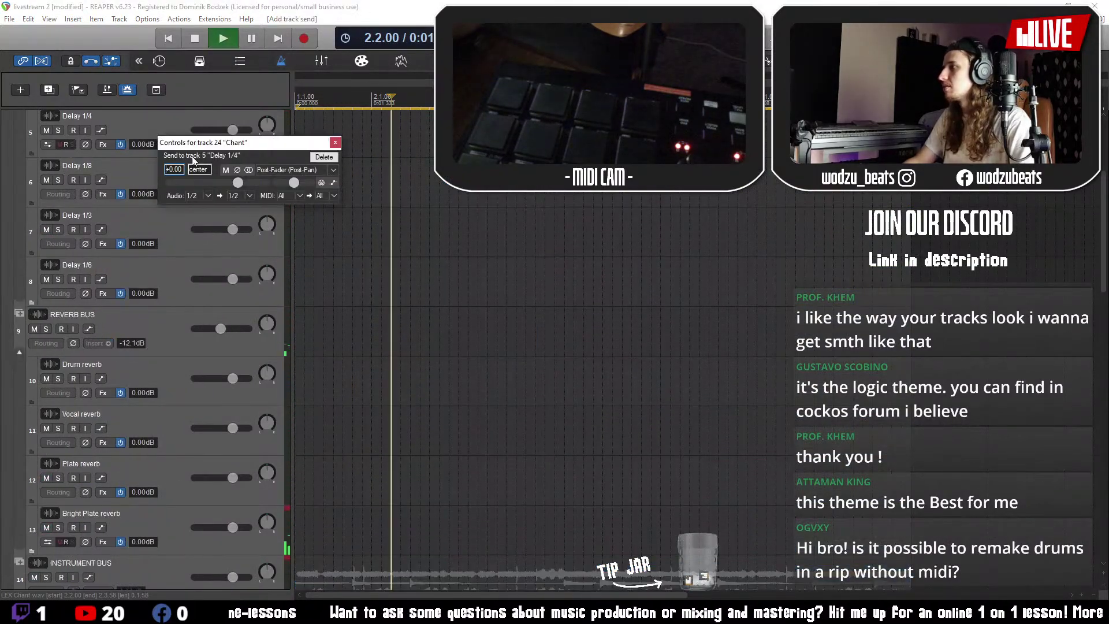
drag(237, 183, 227, 184)
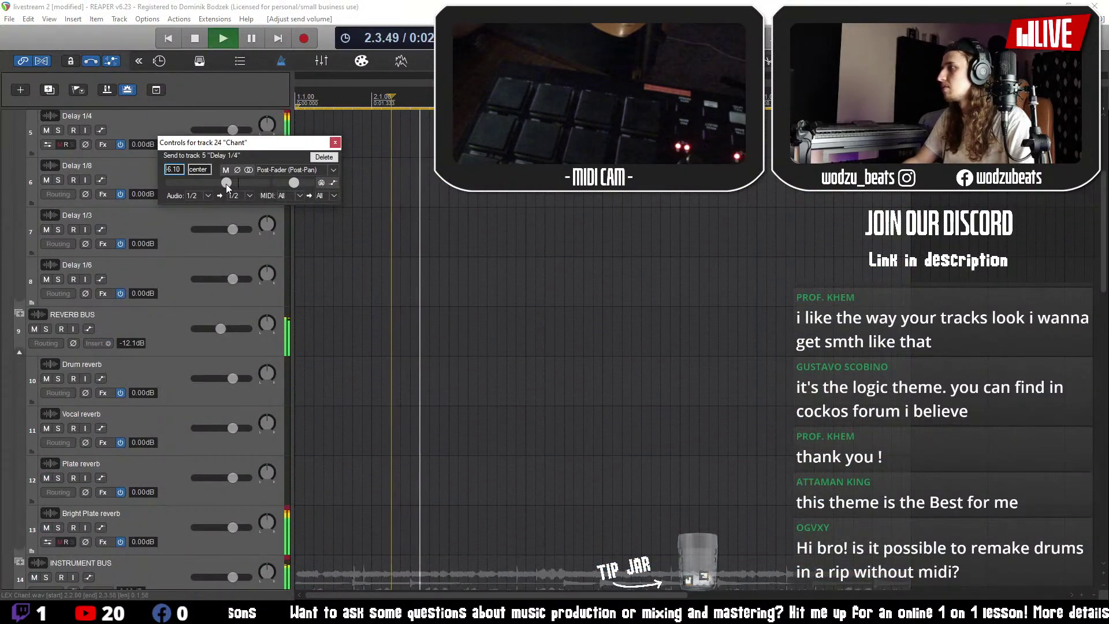
key(space)
click(319, 157)
- Add a send from the Chant track to Delay 1/2 and set its level to -7.03 dB during playback
scroll(163, 227, down, 7)
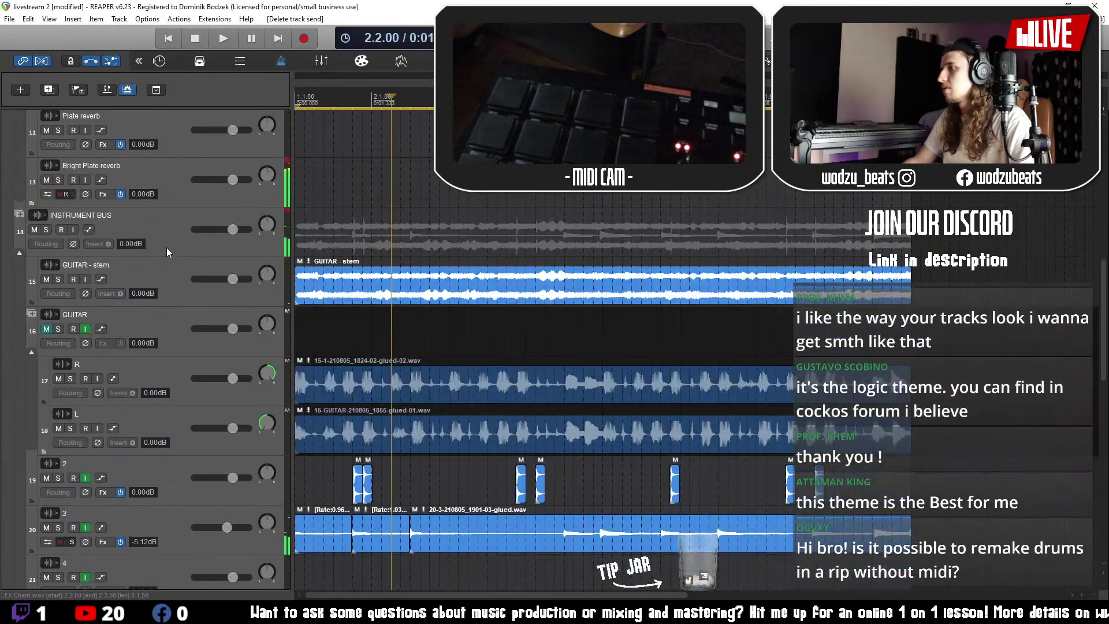
scroll(166, 248, down, 6)
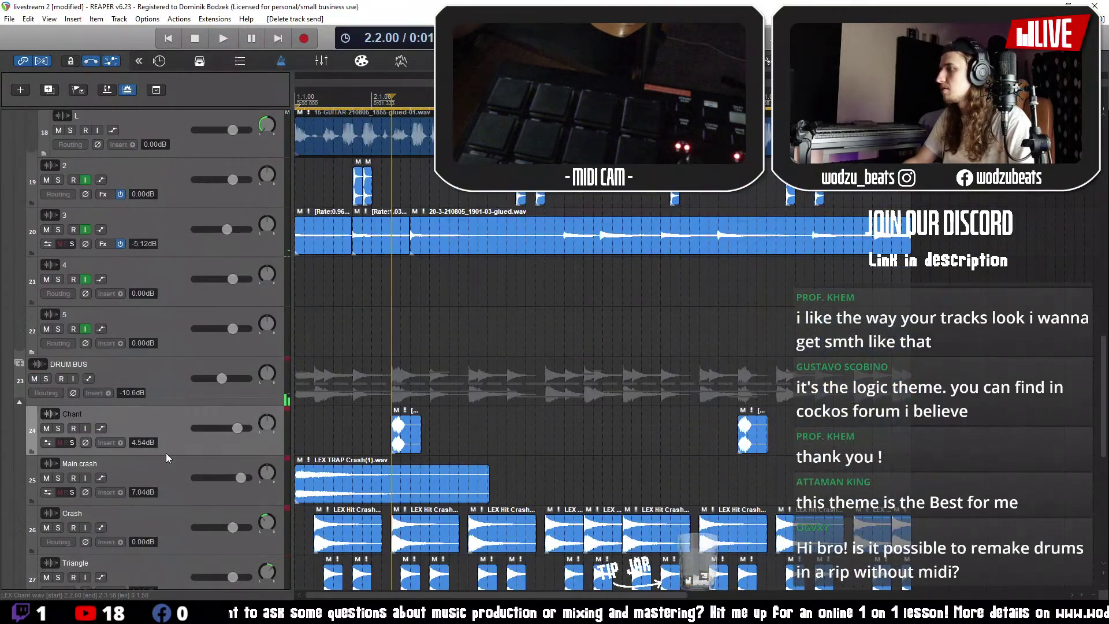
scroll(131, 405, up, 15)
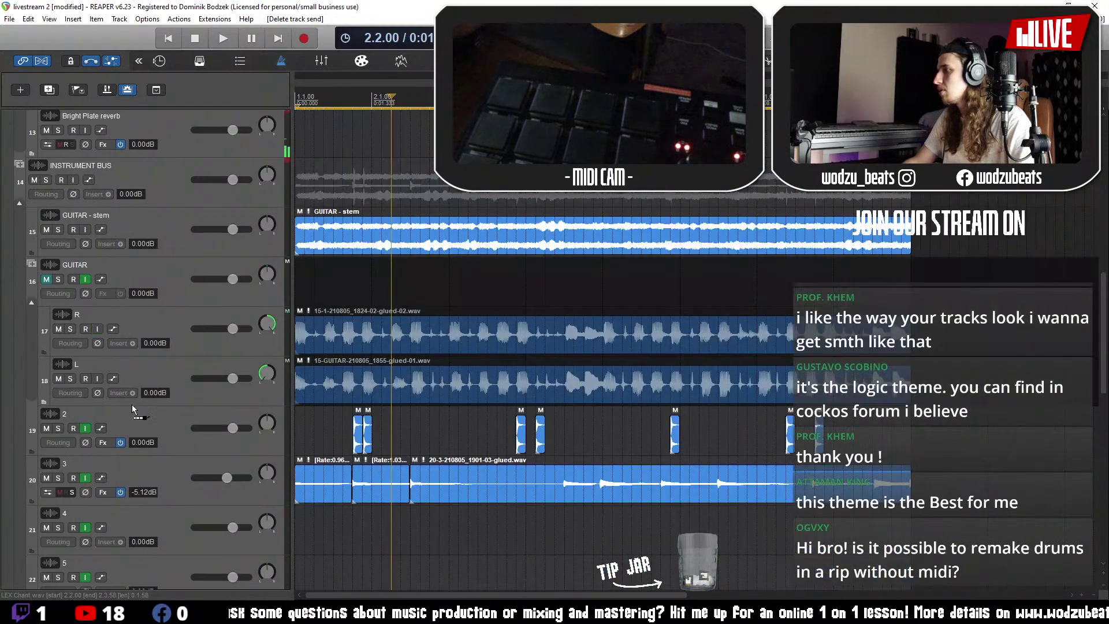
drag(156, 266, 154, 224)
key(space)
drag(225, 275, 223, 275)
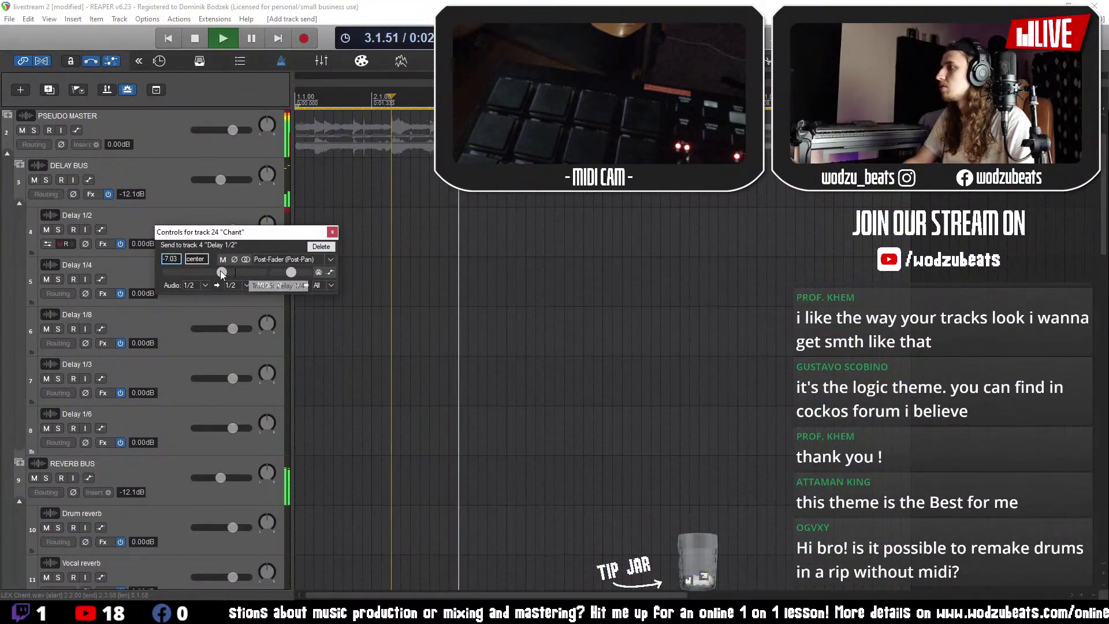
key(space)
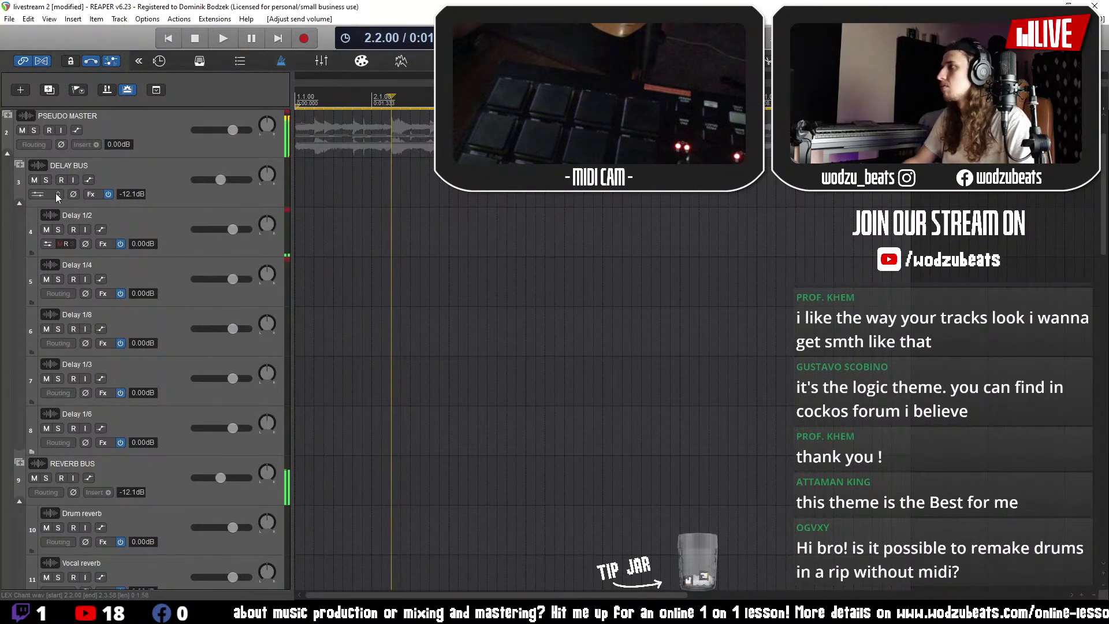
- Send the DELAY BUS to Plate reverb, adjust the send level, play the beat and save the project
scroll(149, 460, down, 3)
drag(149, 482, 149, 482)
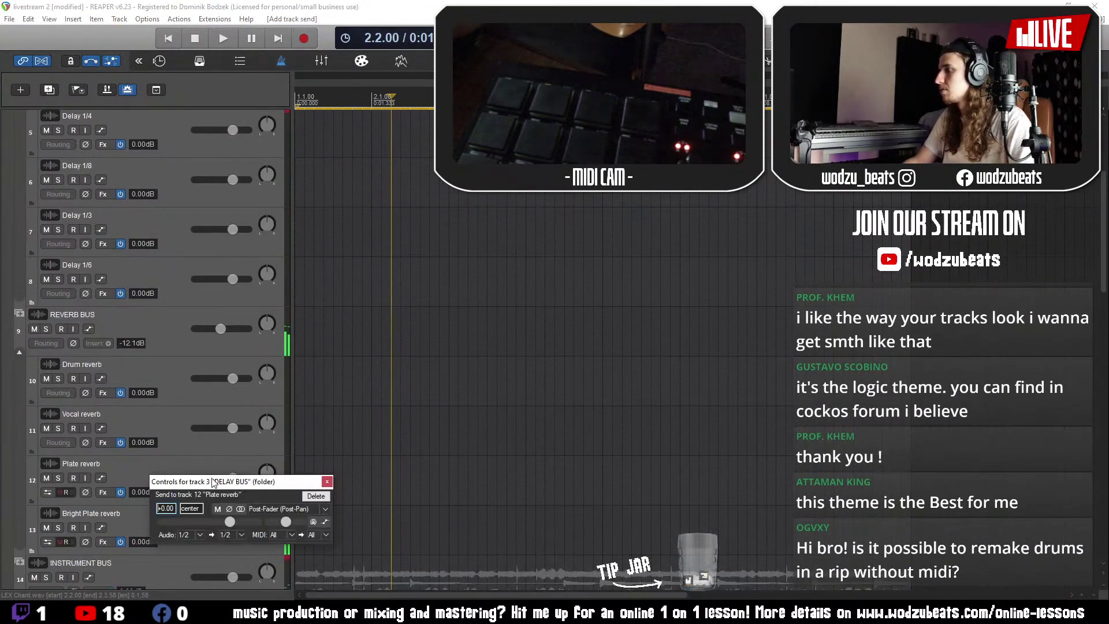
key(space)
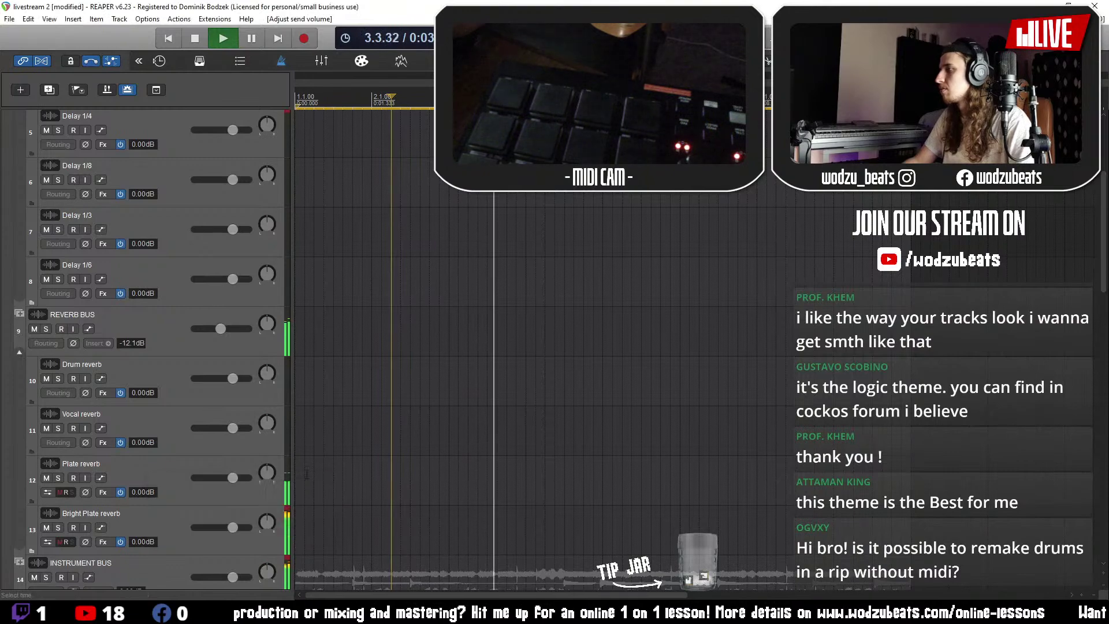
scroll(243, 415, down, 10)
scroll(244, 406, up, 2)
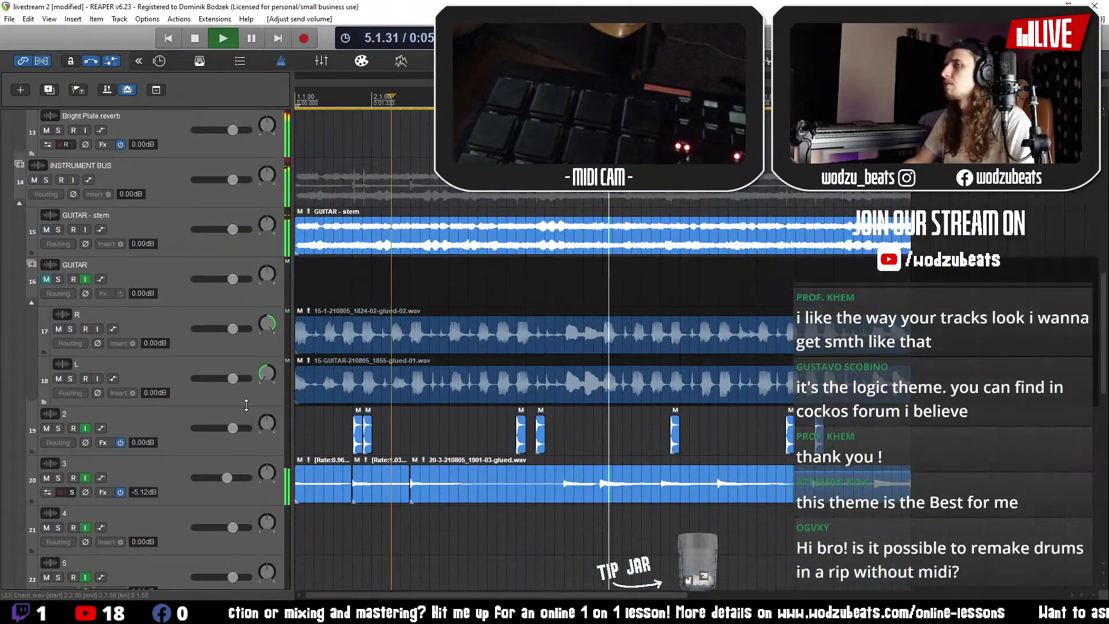
key(ctrl+s)
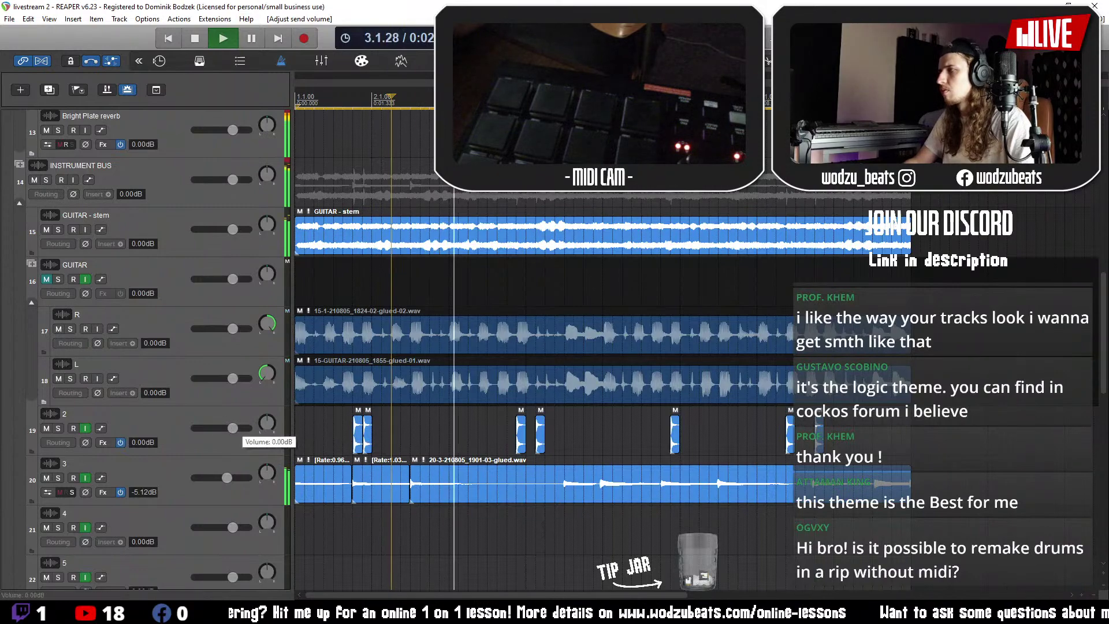
- Lower track 2's volume to -2.99 dB during playback and listen to the full arrangement
drag(238, 432, 235, 432)
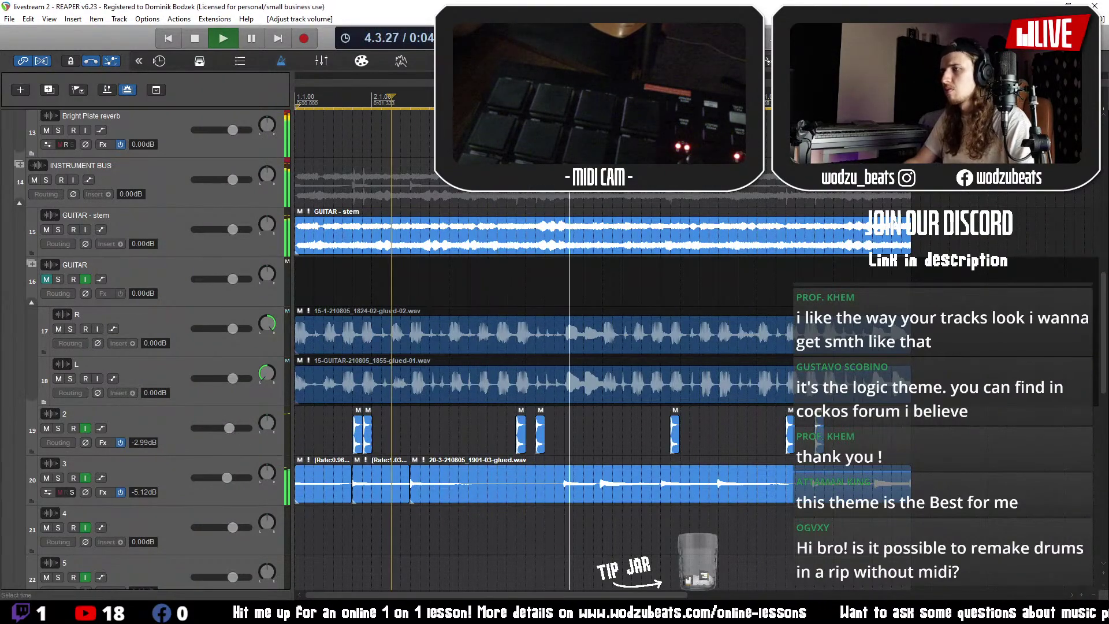
scroll(1104, 522, down, 4)
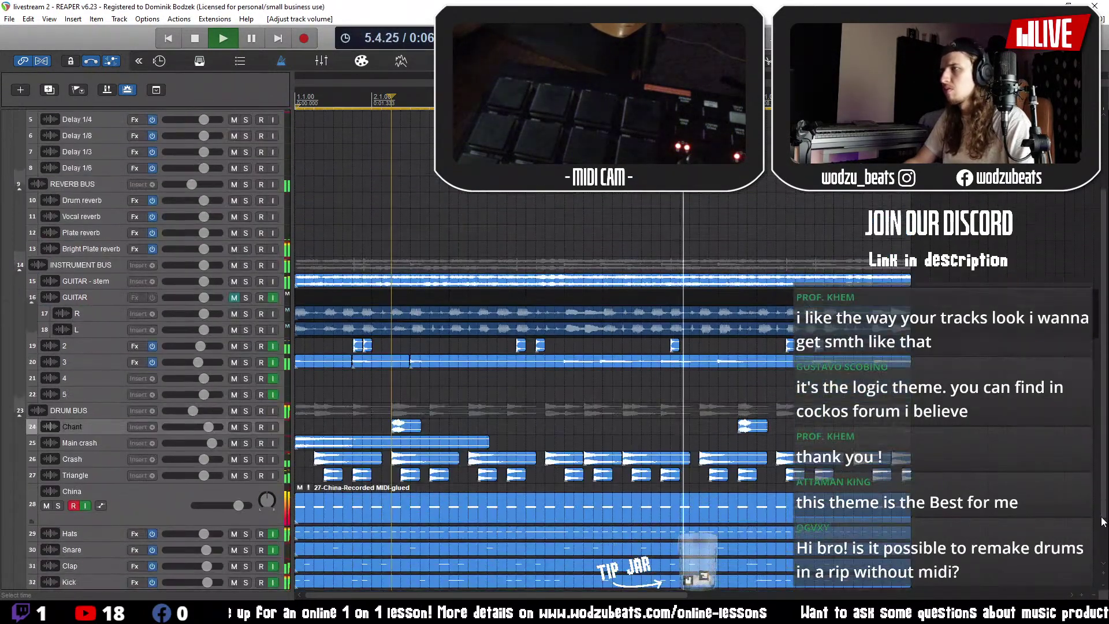
scroll(1104, 521, down, 2)
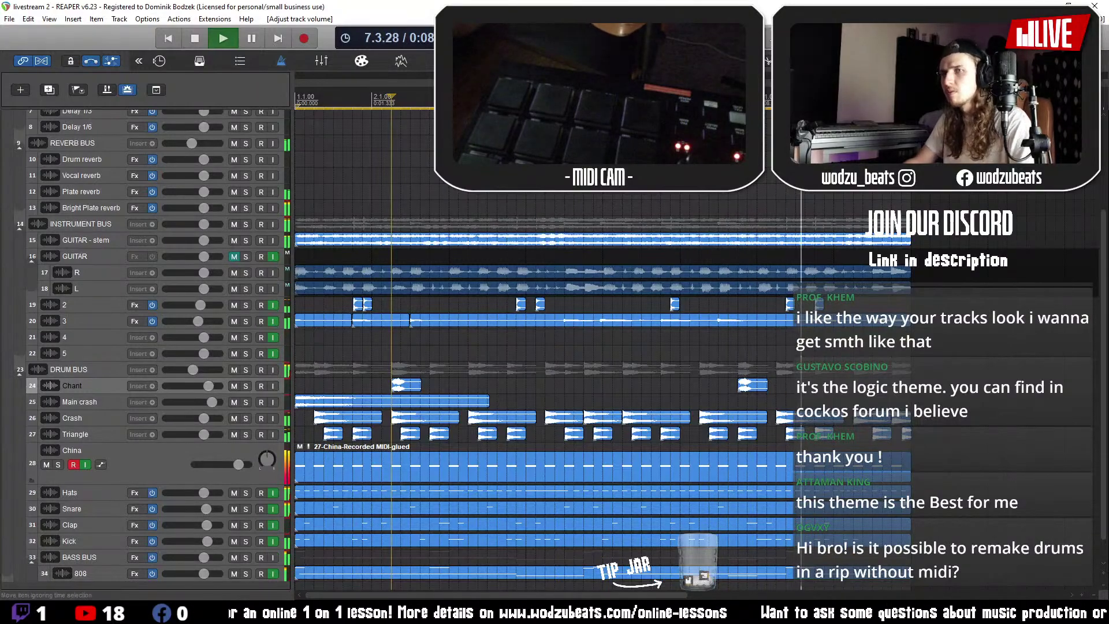
key(space)
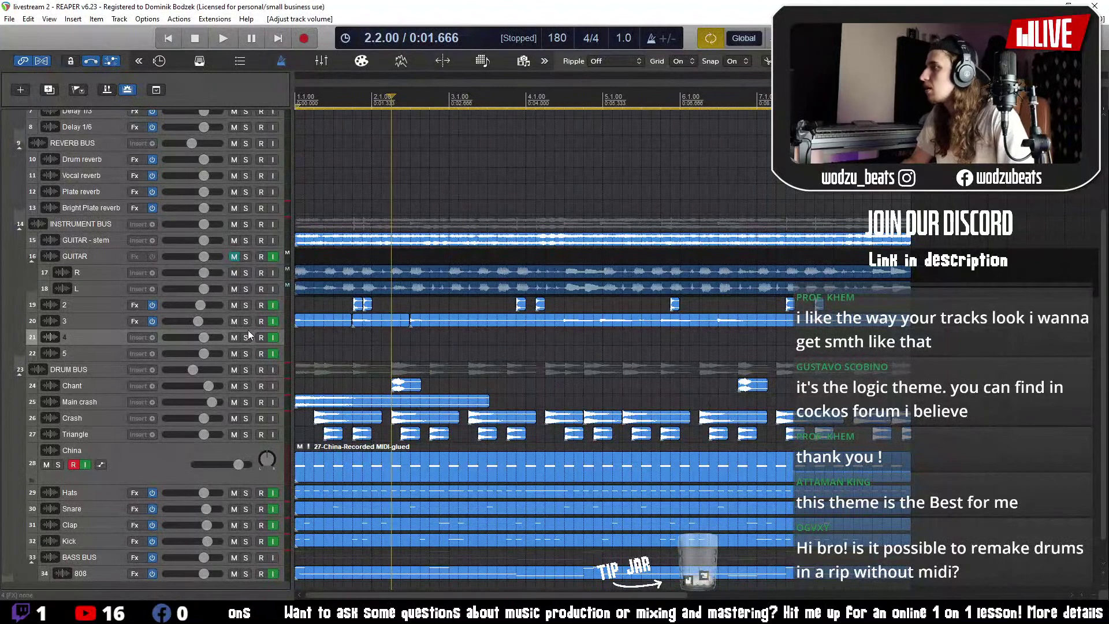
- Play the beat from its start and disarm recording on the China track
click(297, 352)
key(space)
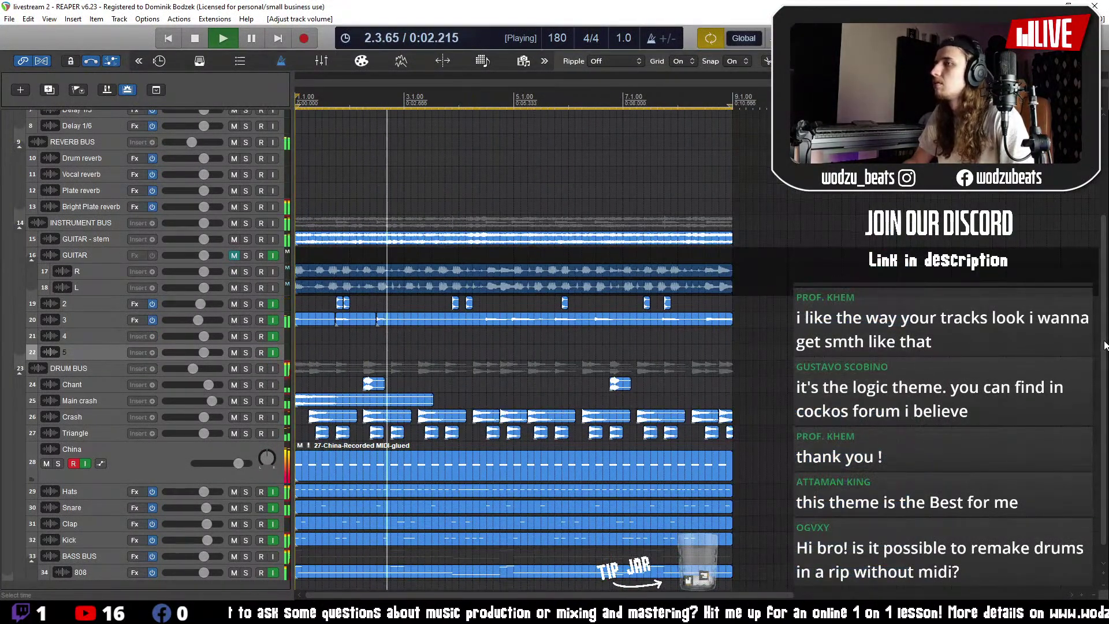
scroll(1105, 375, down, 2)
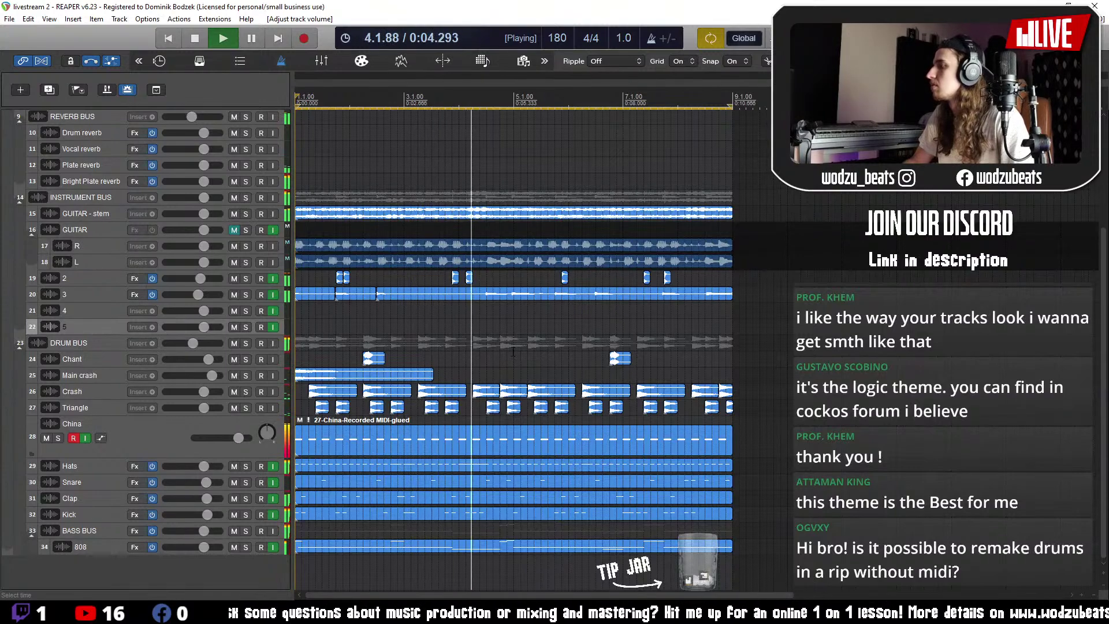
click(73, 438)
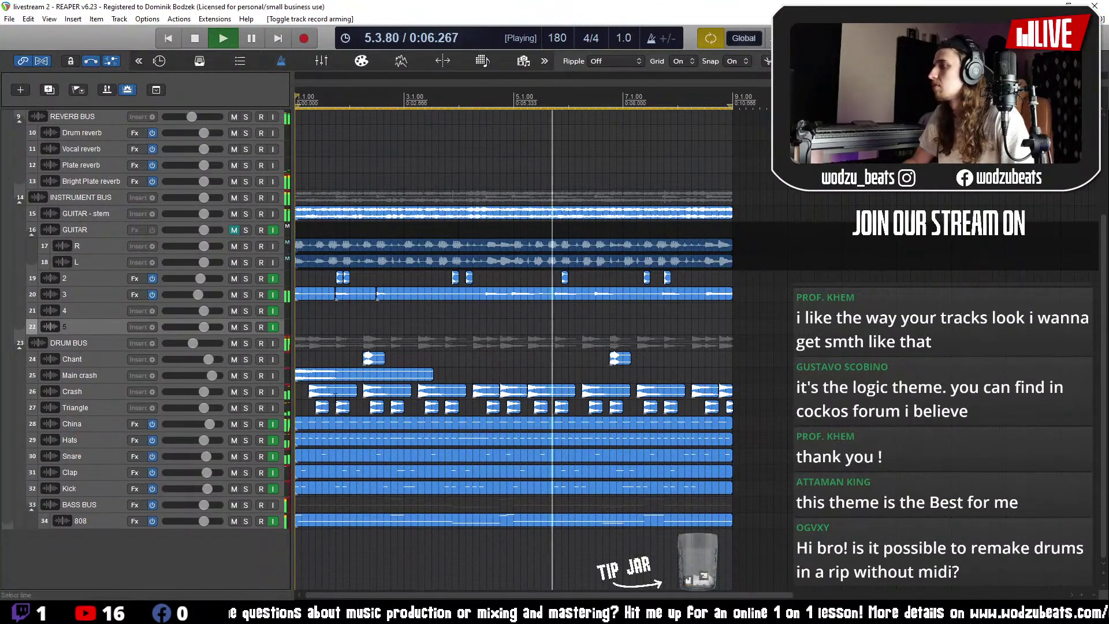
scroll(334, 395, down, 1)
scroll(334, 394, up, 2)
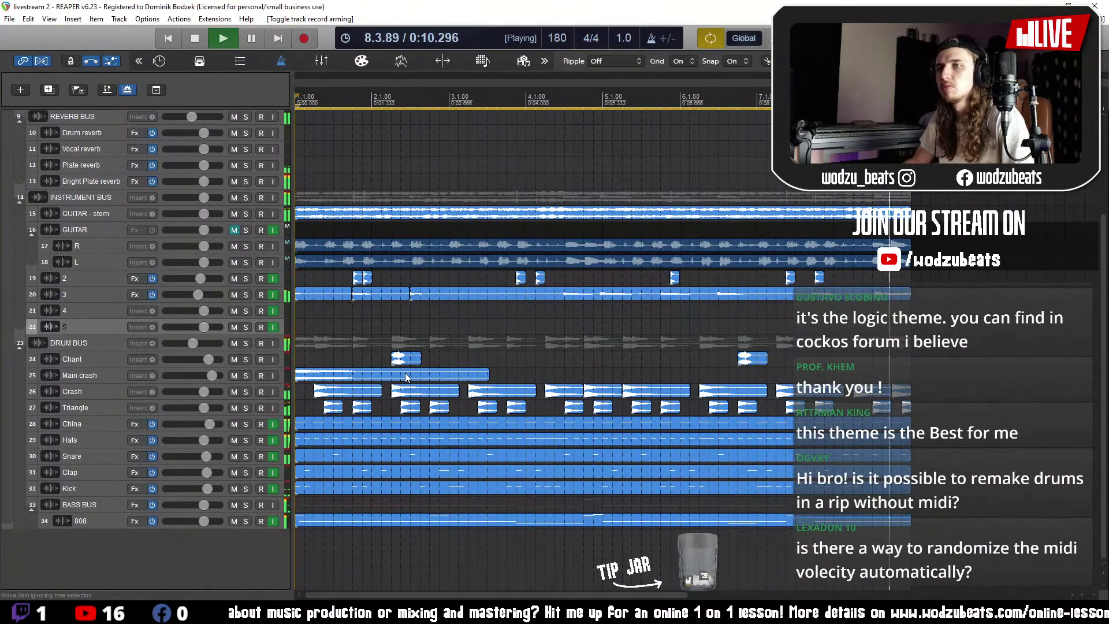
key(space)
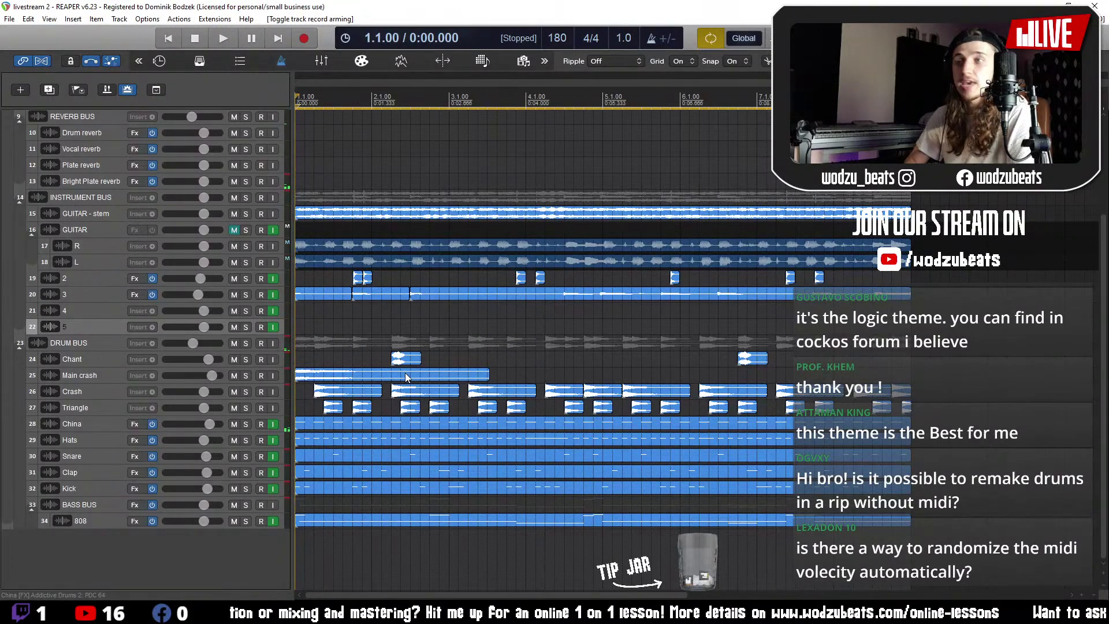
- Open the China track's MIDI item for editing and bring up the Humanize Notes settings
double_click(455, 430)
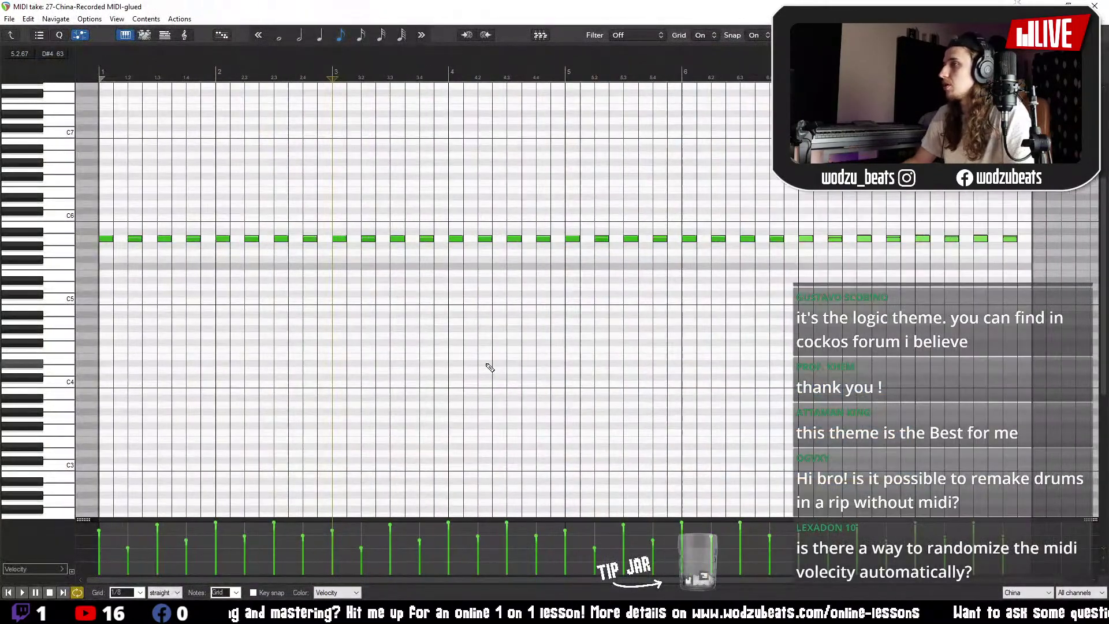
click(480, 353)
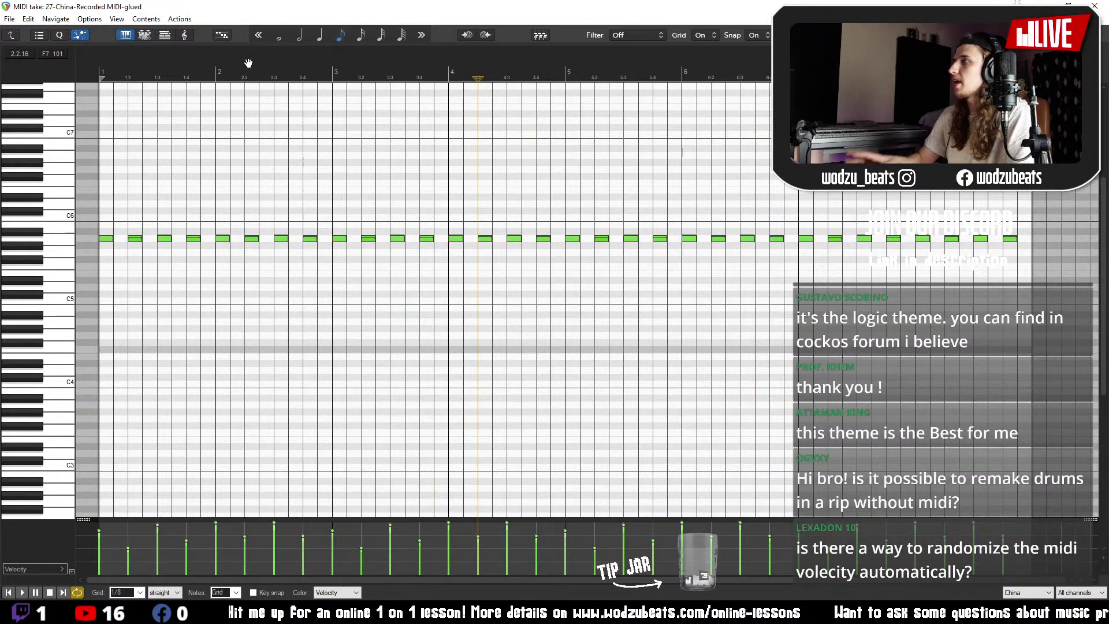
click(107, 240)
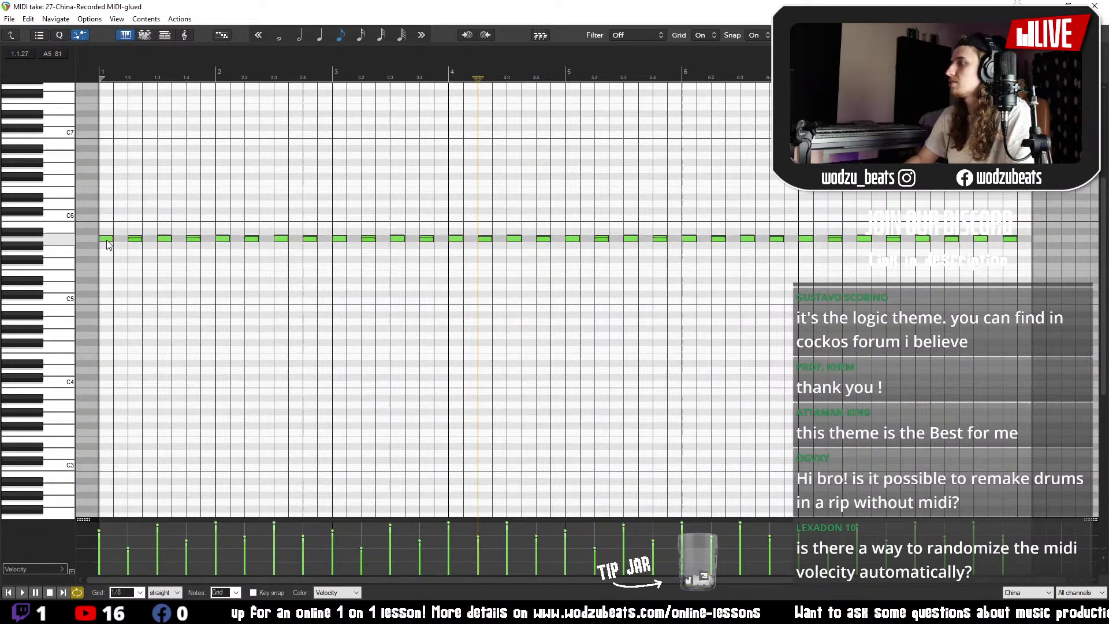
click(118, 19)
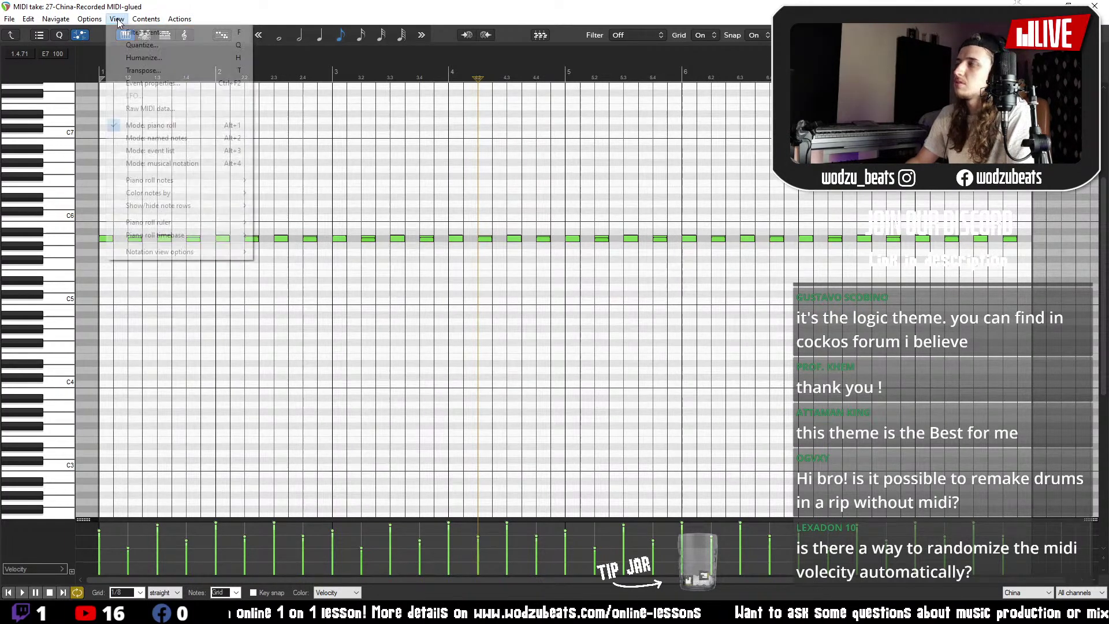
click(159, 60)
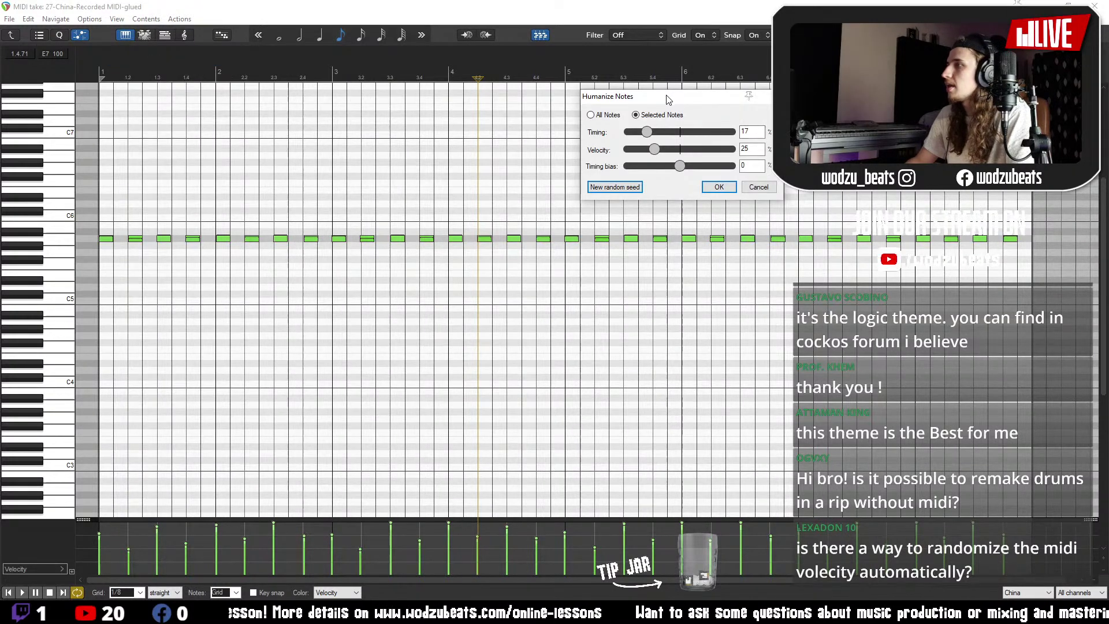
- Try humanizing the selected China notes with 32% timing, varying the velocity and timing bias amounts, and discard the changes
drag(669, 99, 481, 129)
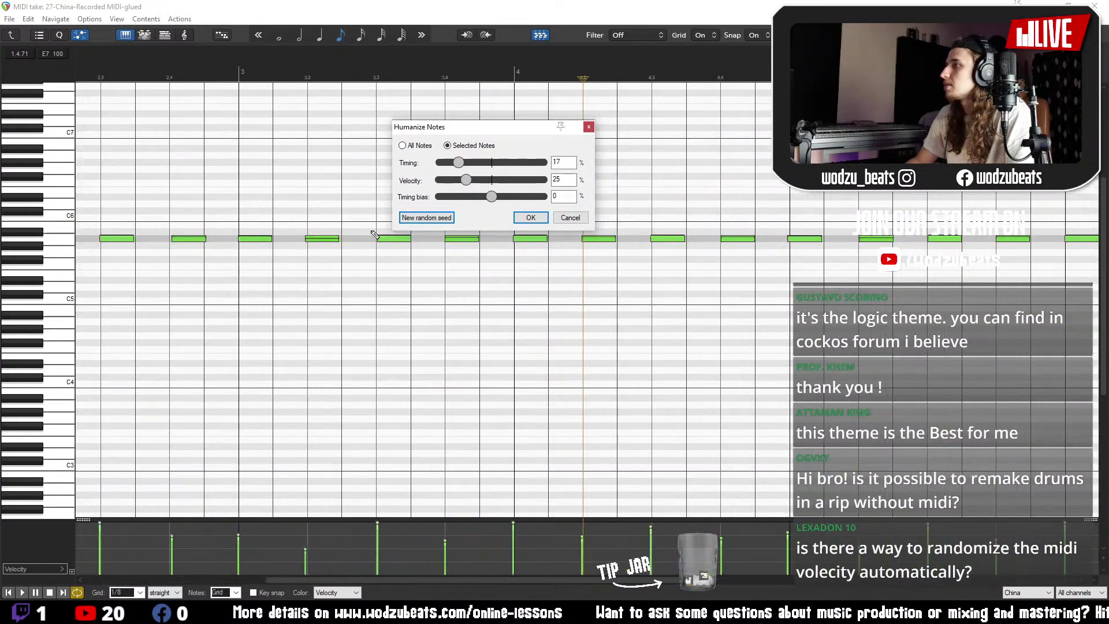
scroll(514, 205, up, 8)
drag(510, 163, 423, 163)
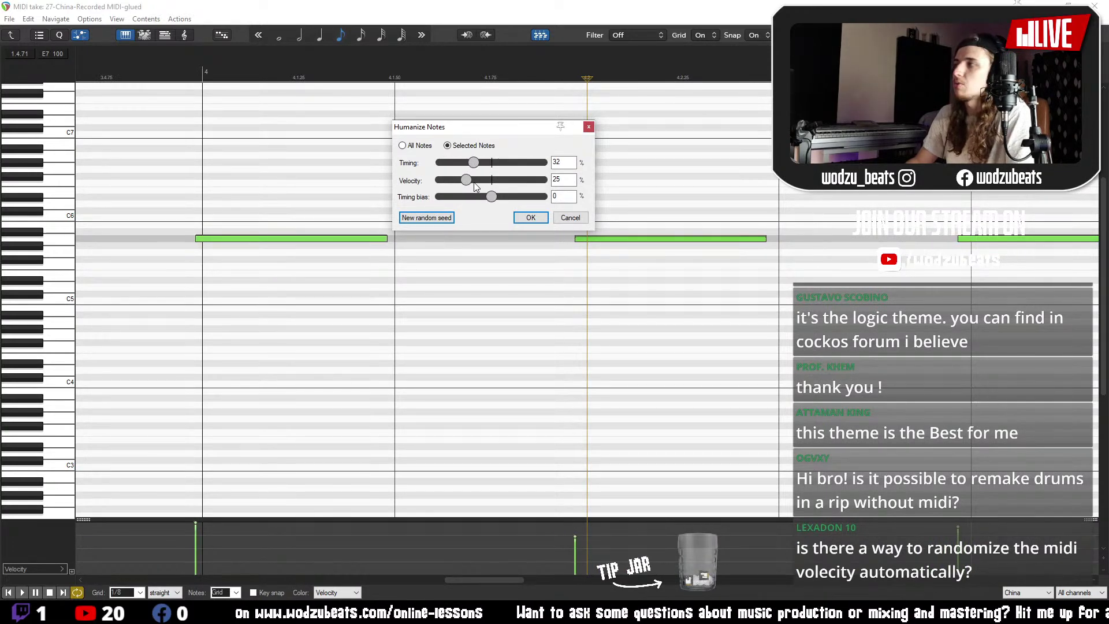
drag(465, 181, 507, 180)
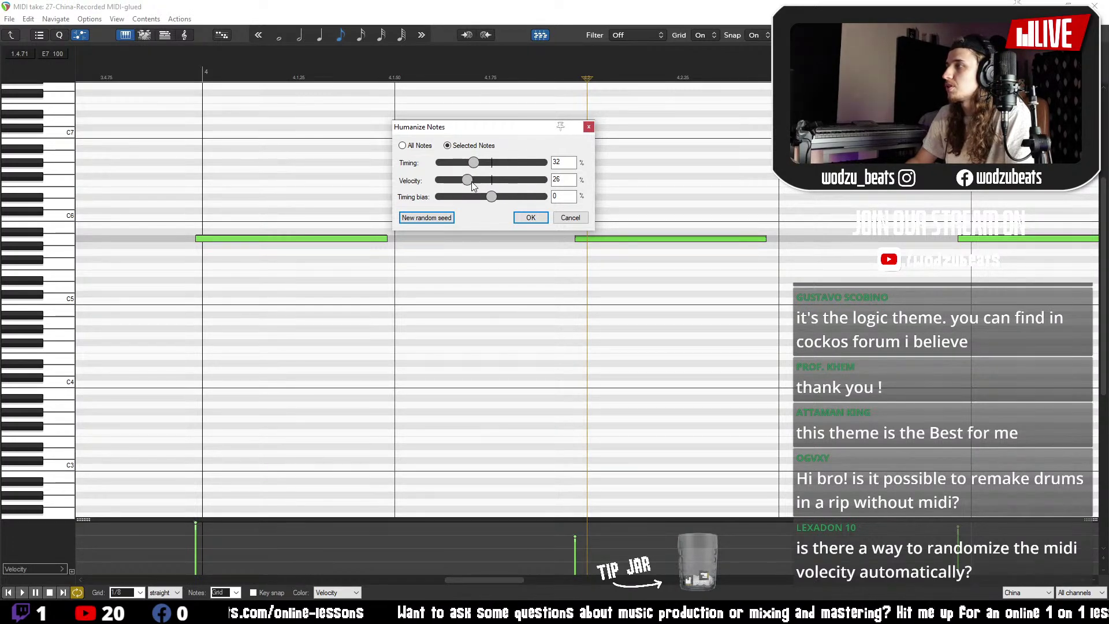
drag(472, 184, 505, 201)
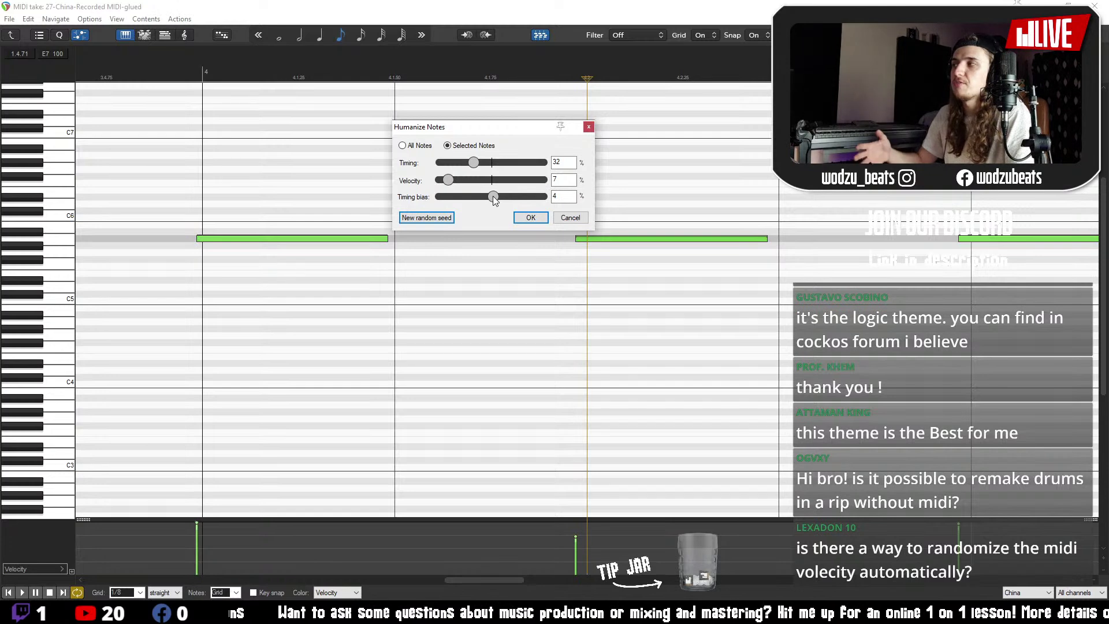
drag(492, 196, 522, 198)
drag(451, 199, 494, 199)
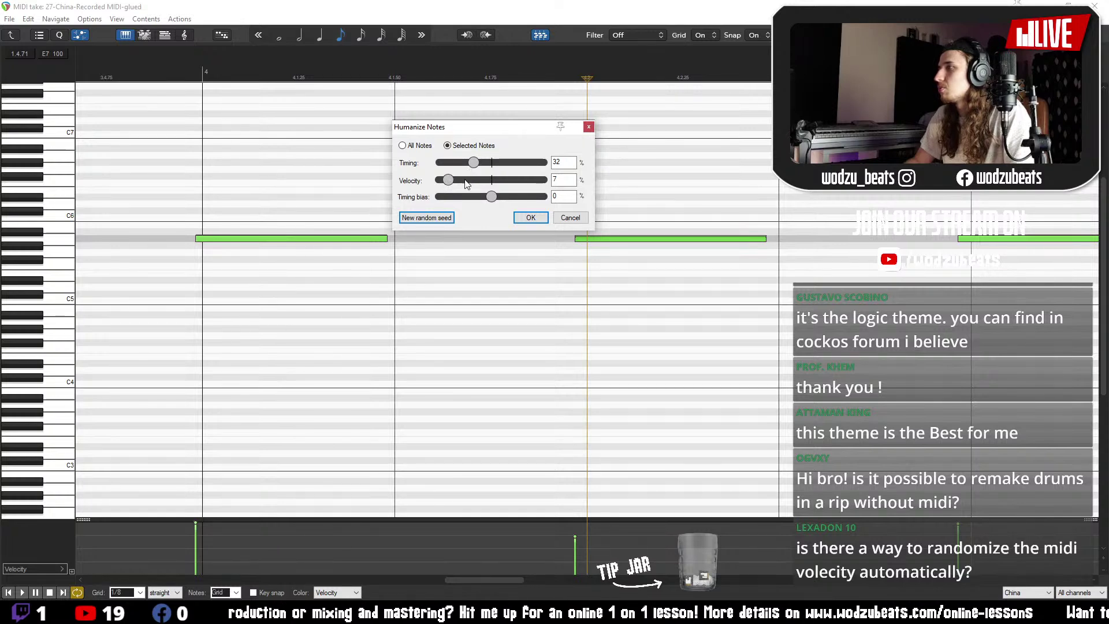
double_click(448, 182)
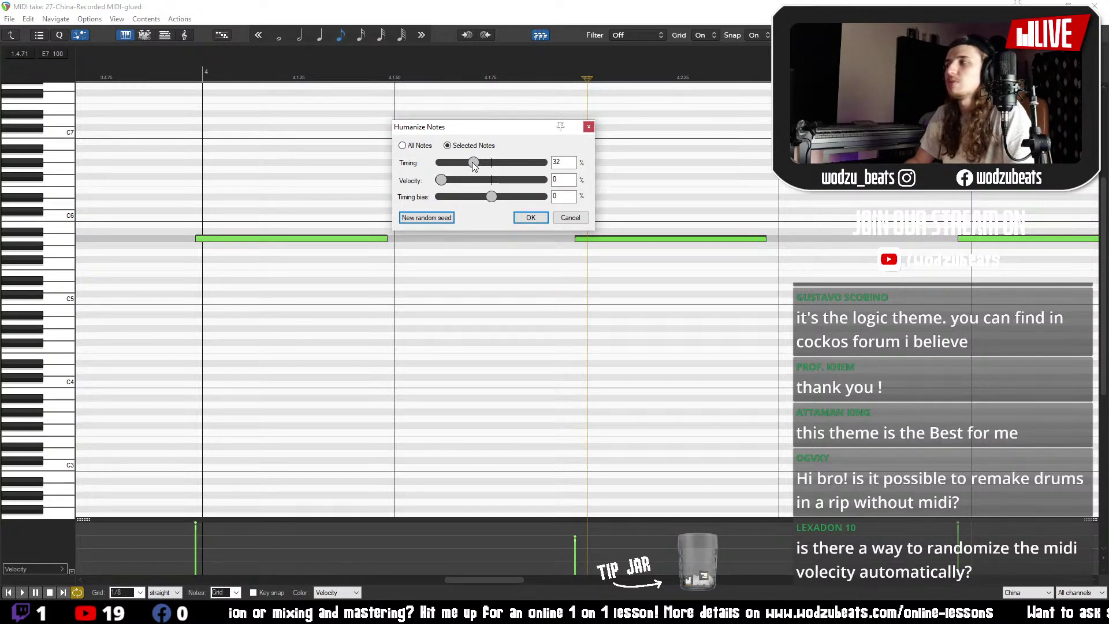
click(581, 220)
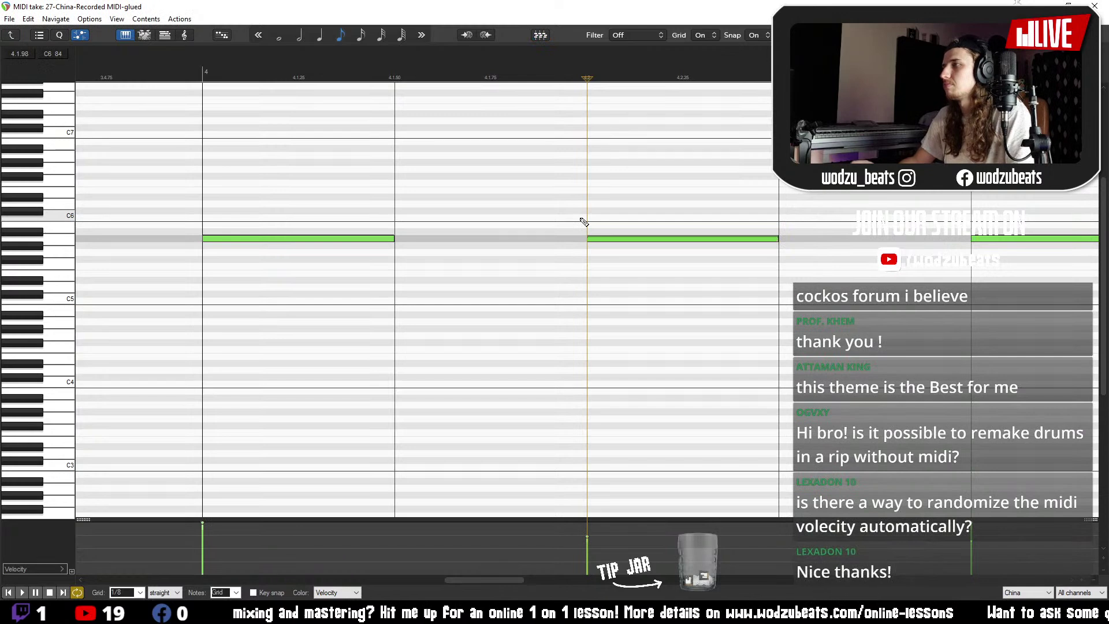
- Close the China track's MIDI editor and save the project
scroll(583, 220, down, 8)
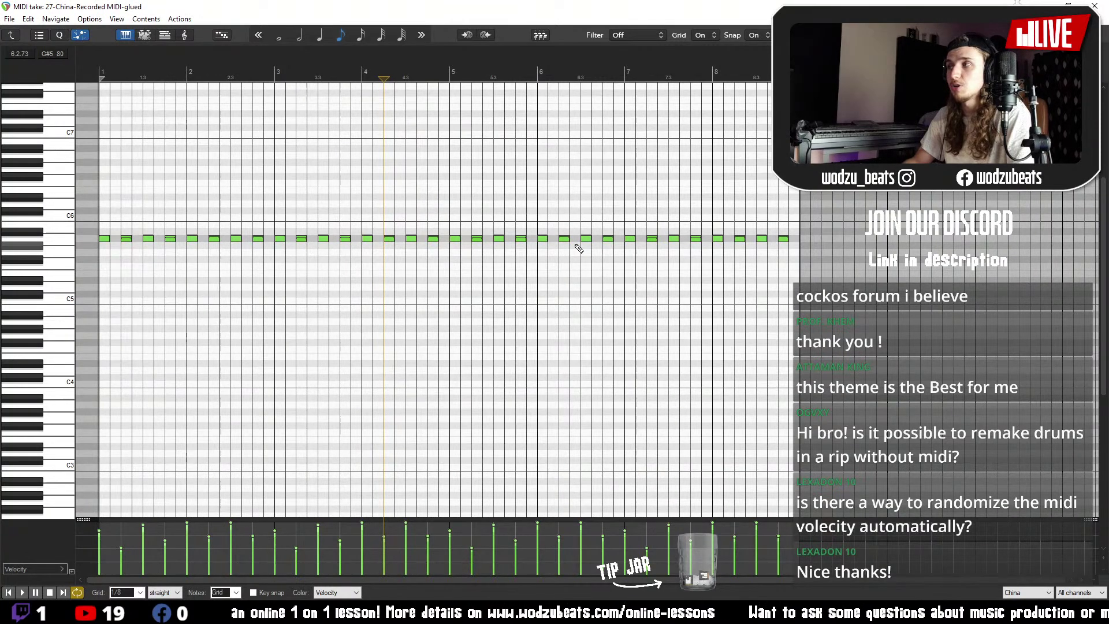
key(Escape)
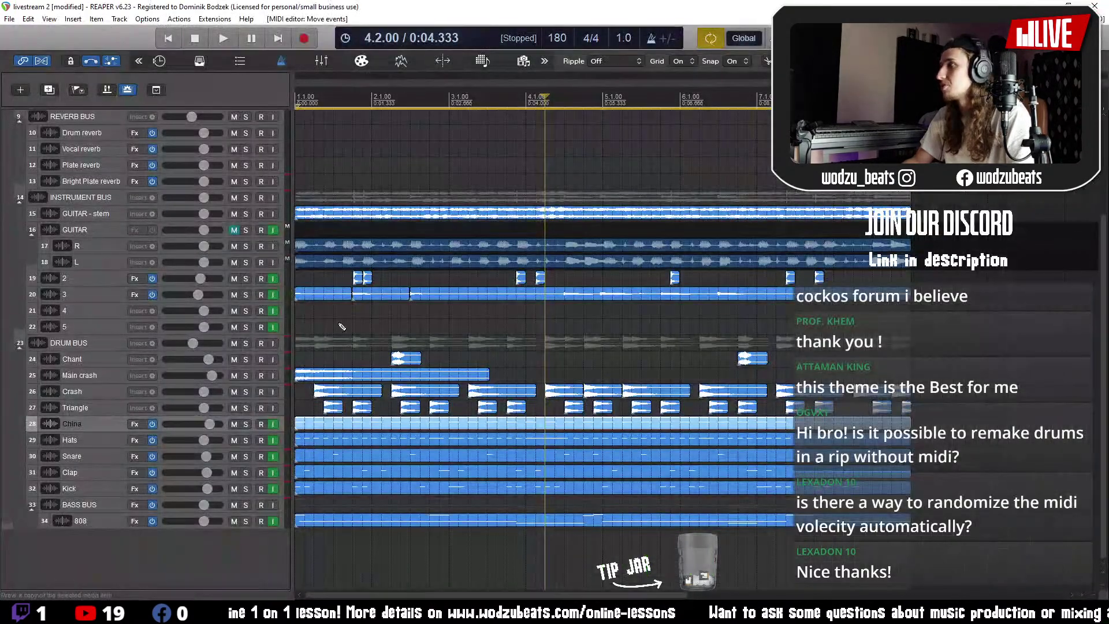
key(ctrl+s)
- Play the beat from its start and lower track 3's volume slightly during playback
click(299, 327)
key(space)
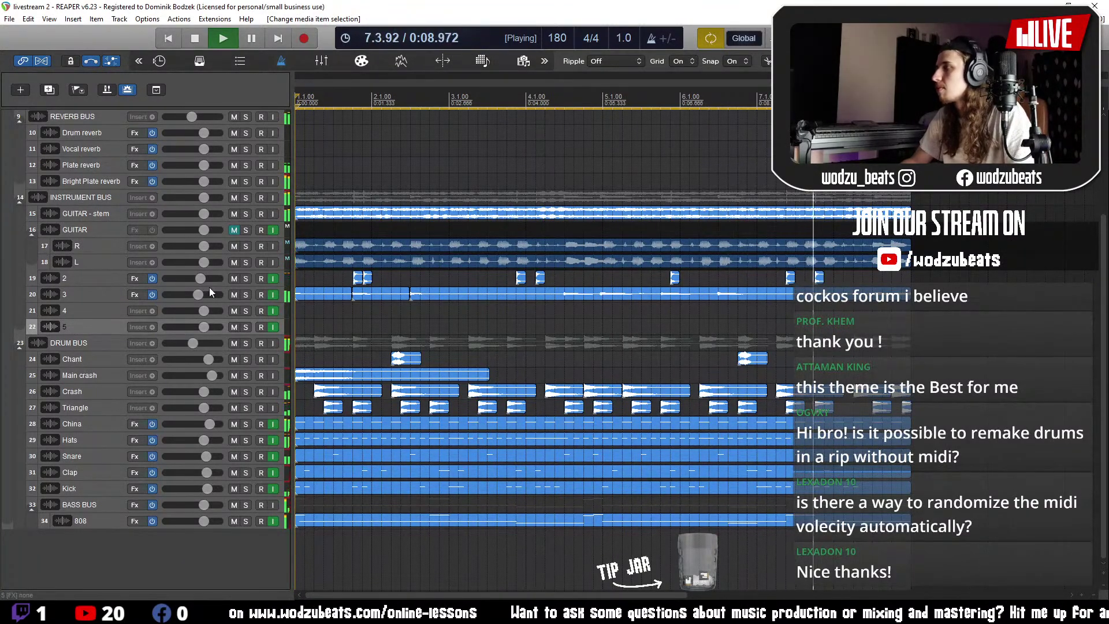
drag(211, 294, 208, 295)
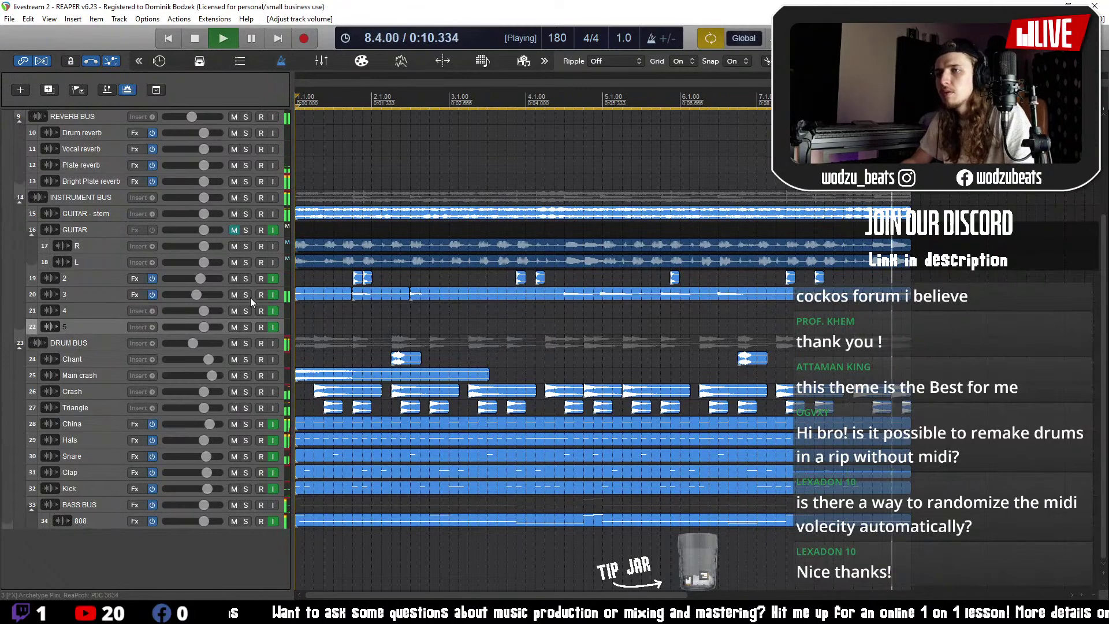
key(space)
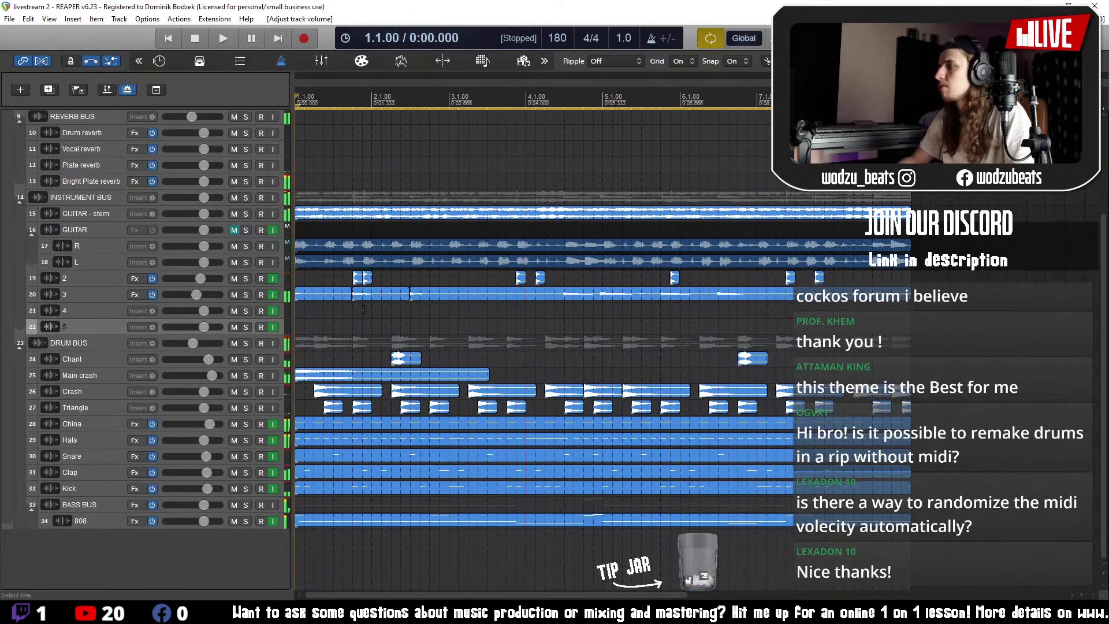
scroll(313, 342, down, 2)
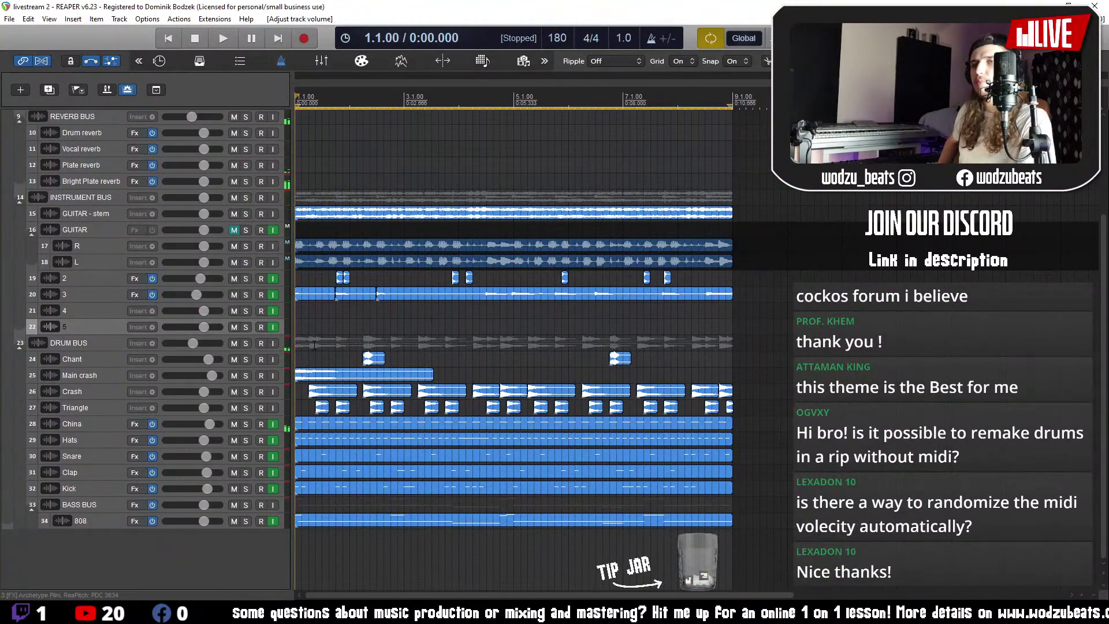
scroll(417, 351, down, 1)
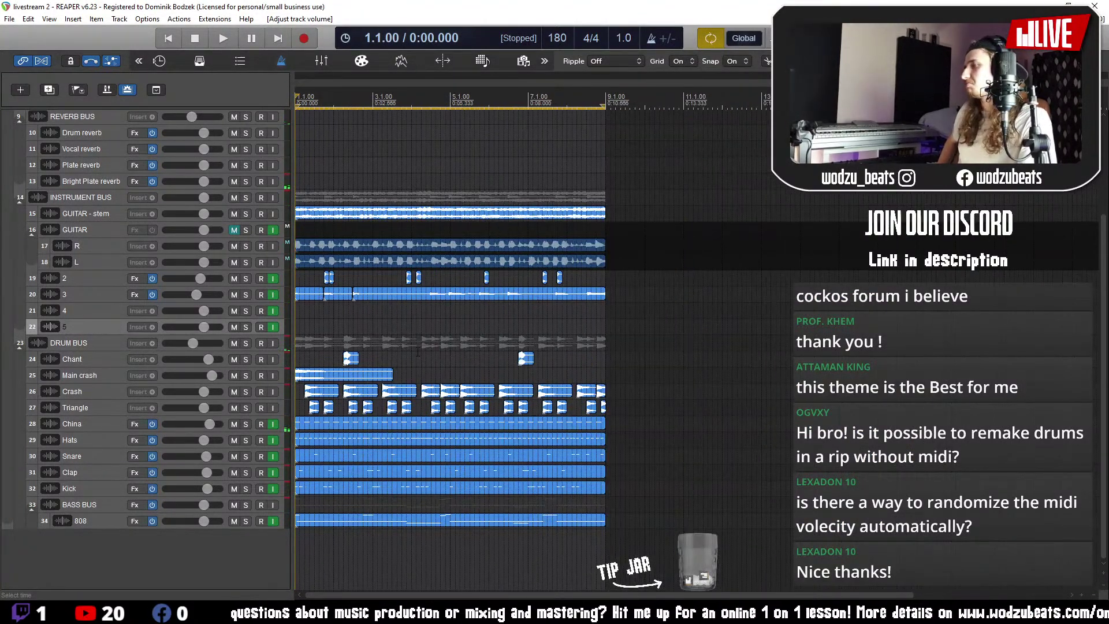
scroll(417, 352, up, 1)
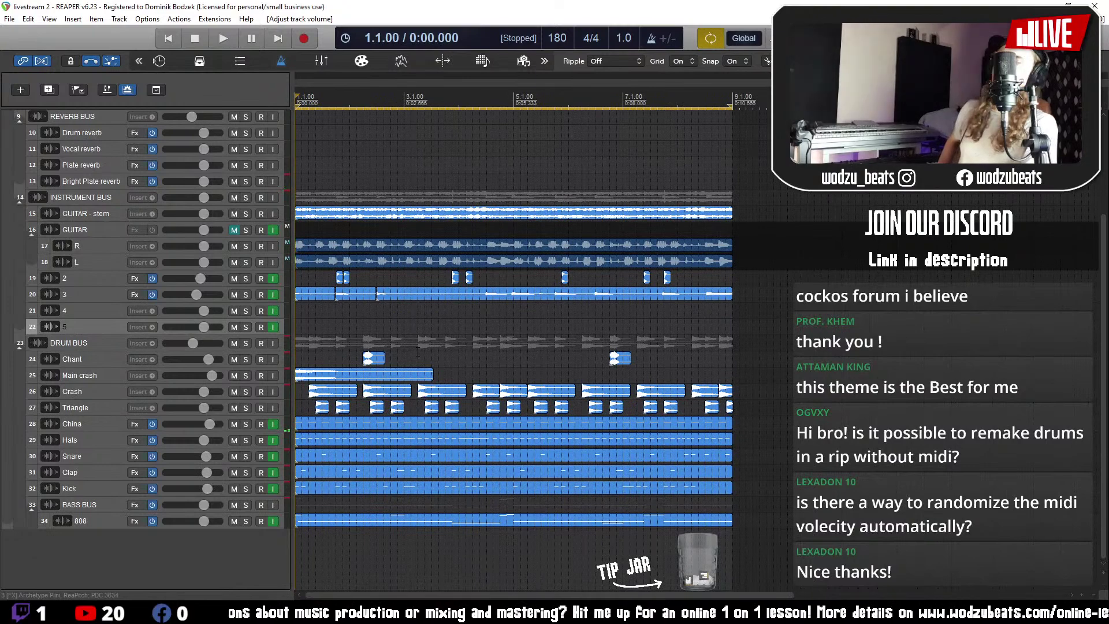